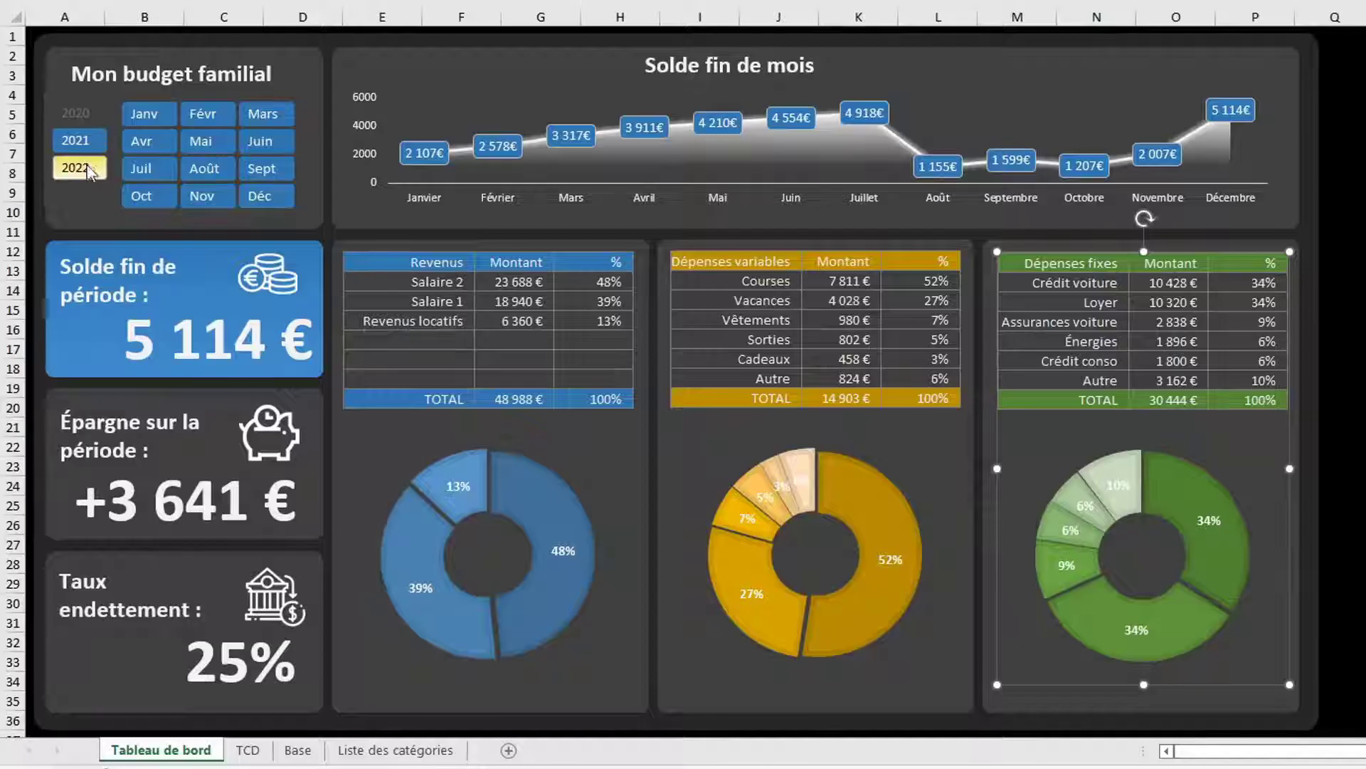
# Filter the completed family budget dashboard to the year 2022 and the month of October
pyautogui.click(84, 169)
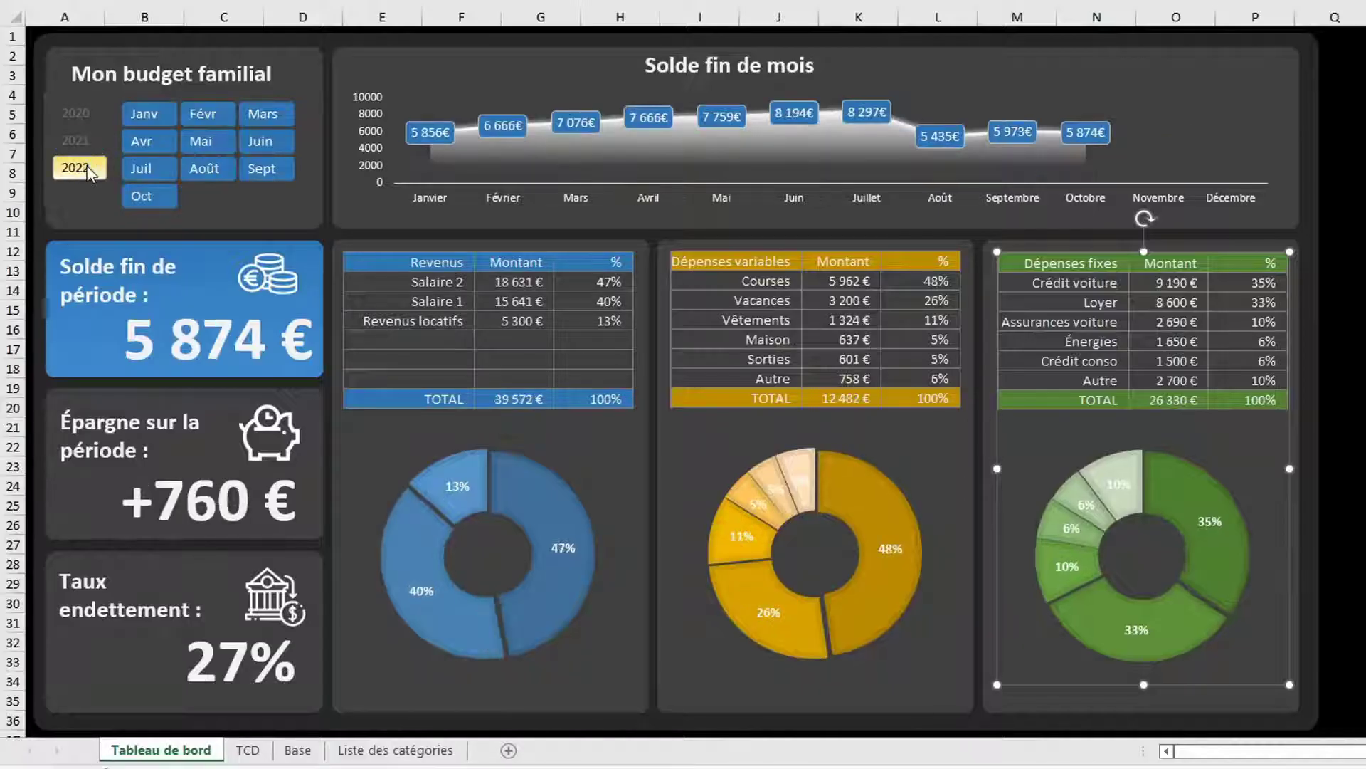
pyautogui.click(155, 192)
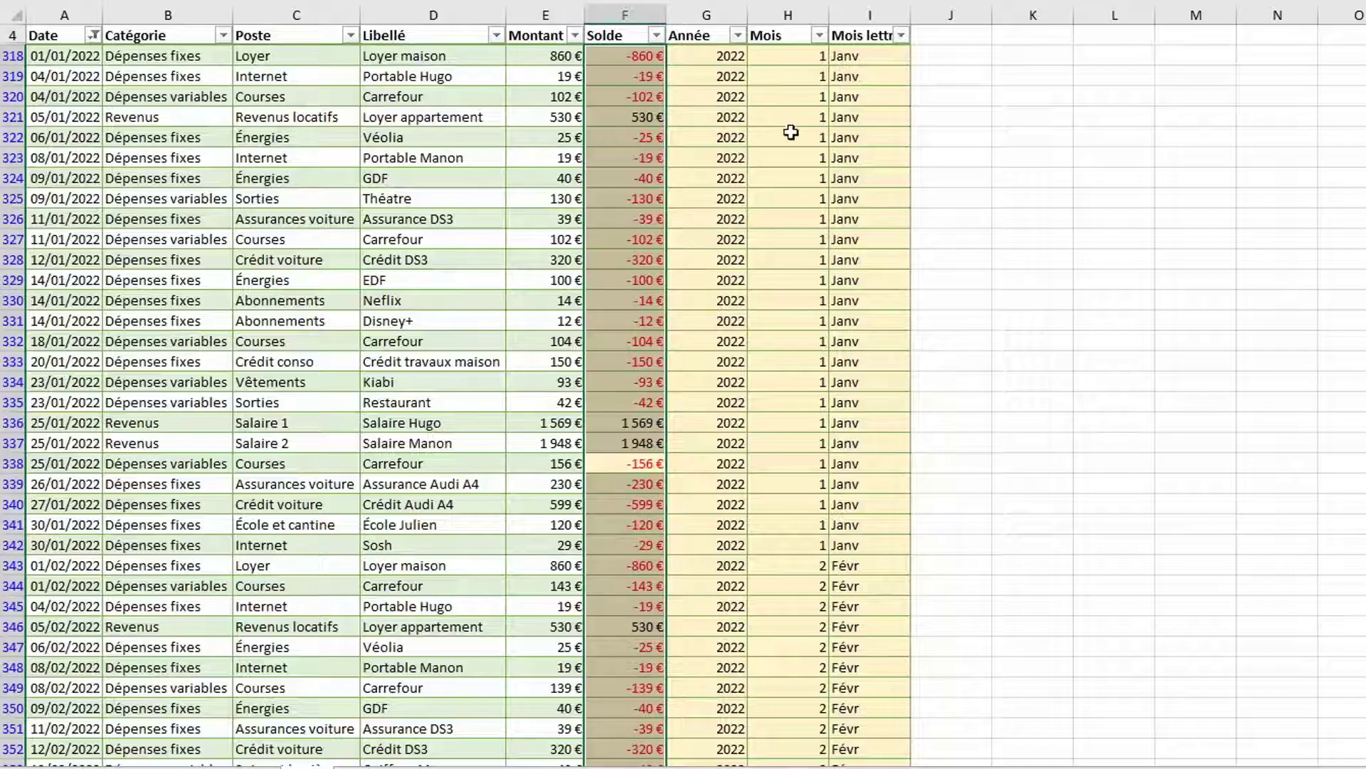
# Look over the Année, Mois and month-in-letters columns of the transaction table, and open the TCD sheet
pyautogui.click(715, 134)
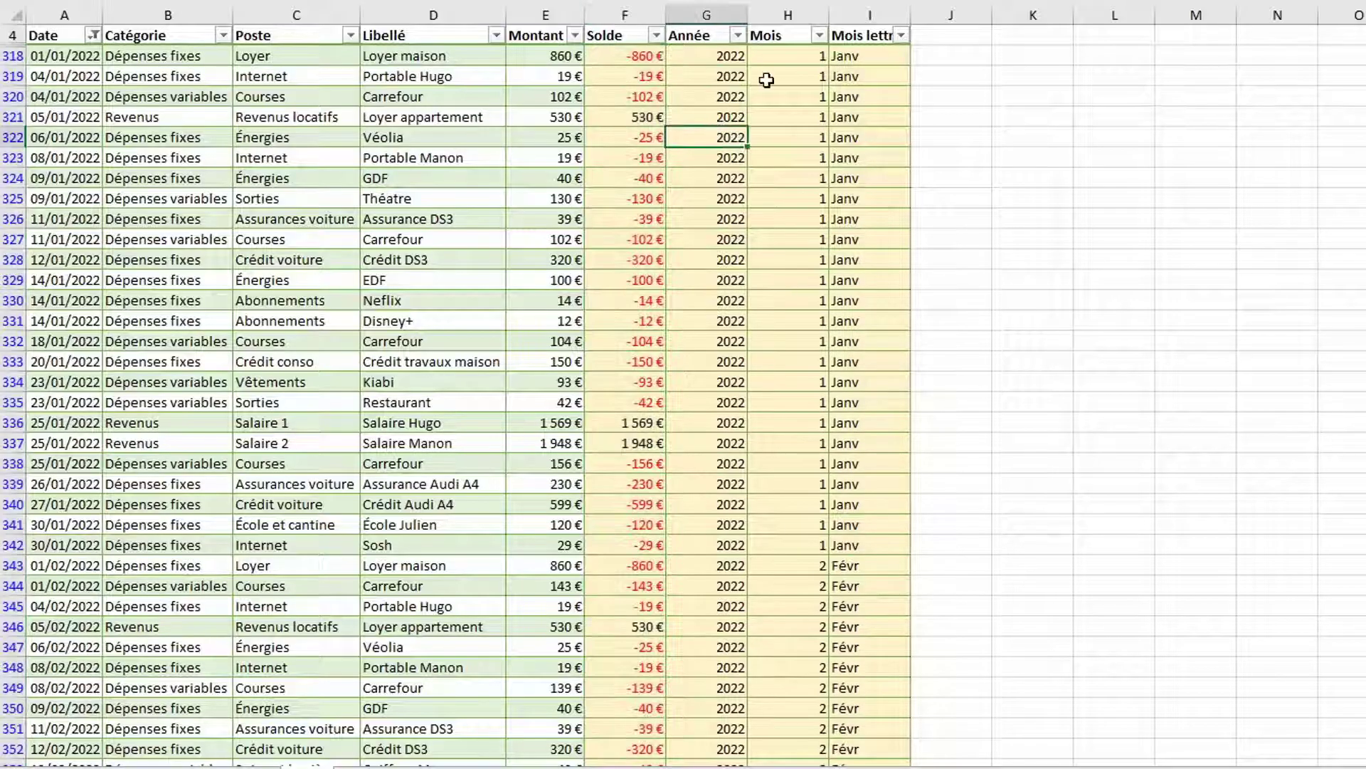
pyautogui.click(775, 133)
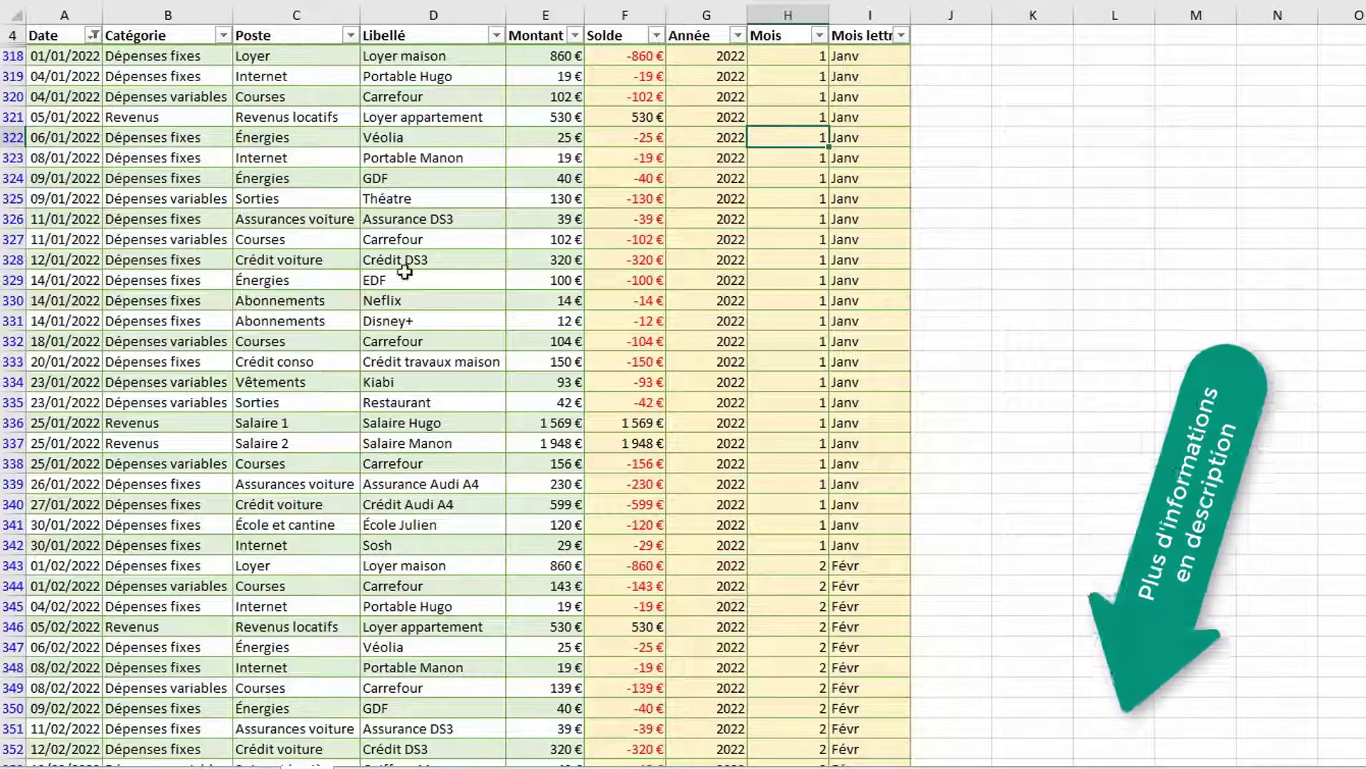
pyautogui.click(851, 136)
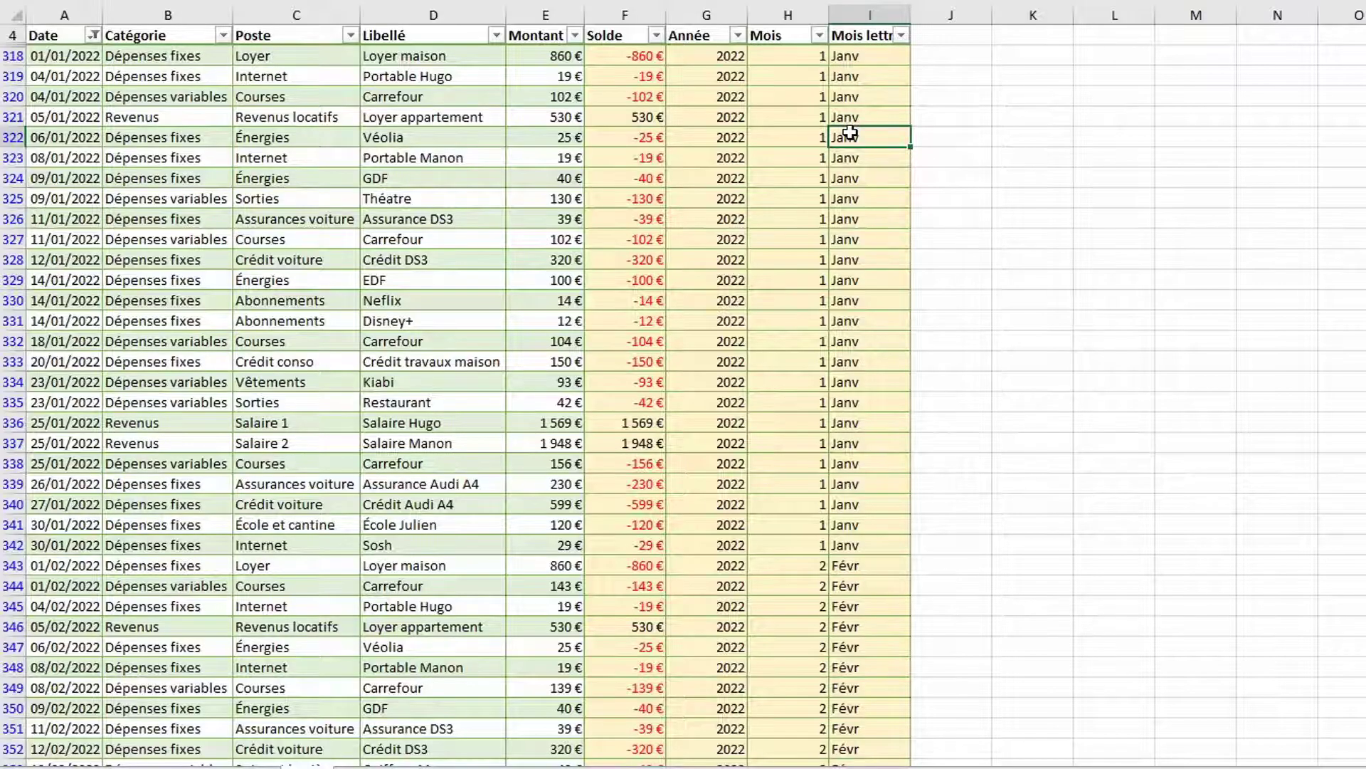
pyautogui.click(255, 768)
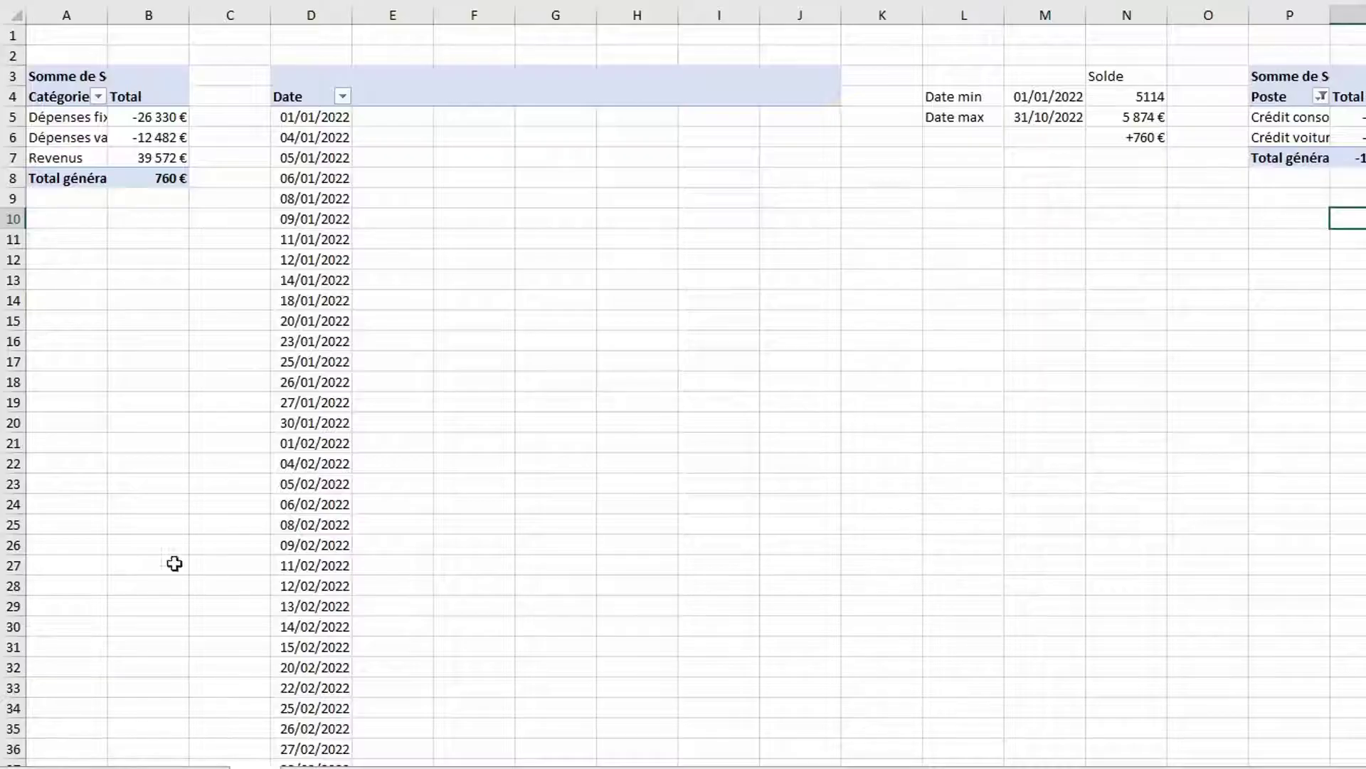
# On the Tableau de bord sheet, switch the year filter to 2021 and back to 2022
pyautogui.click(177, 767)
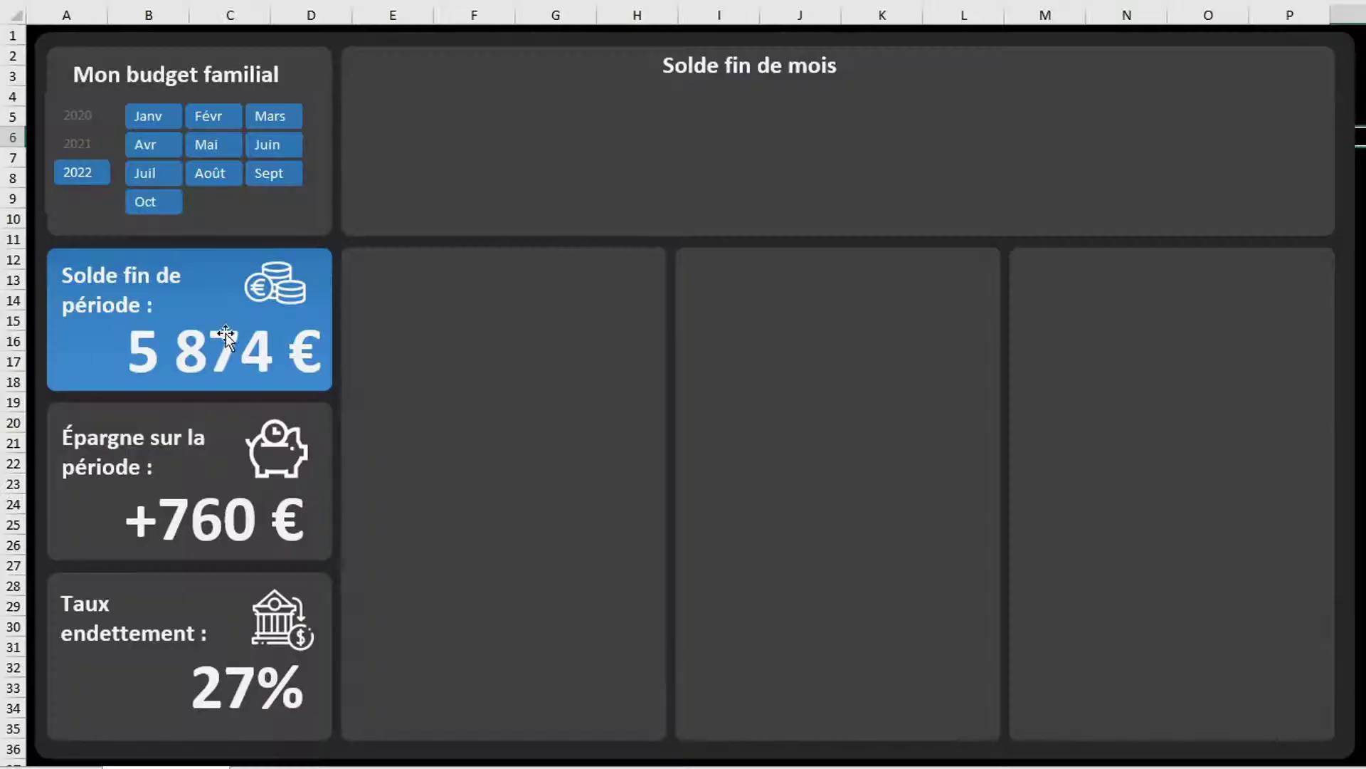
pyautogui.click(88, 144)
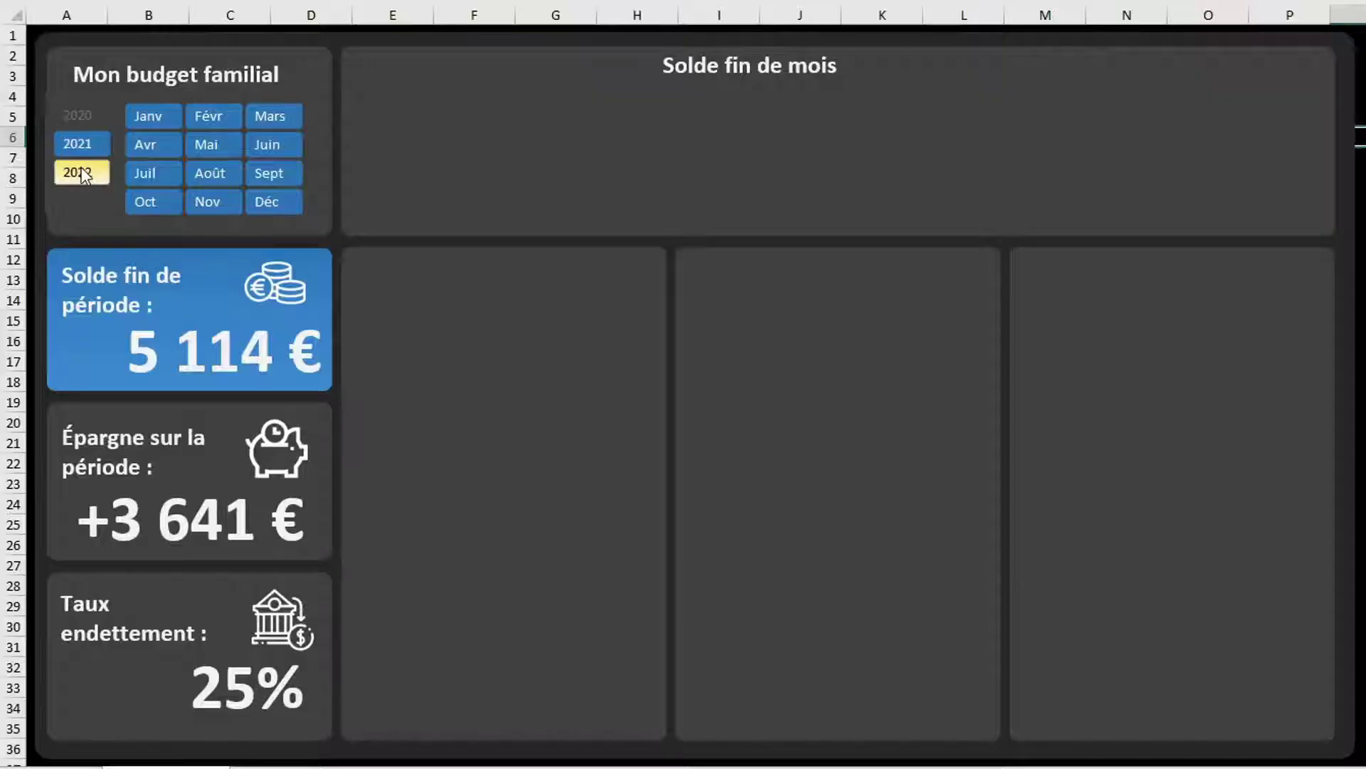
pyautogui.click(83, 173)
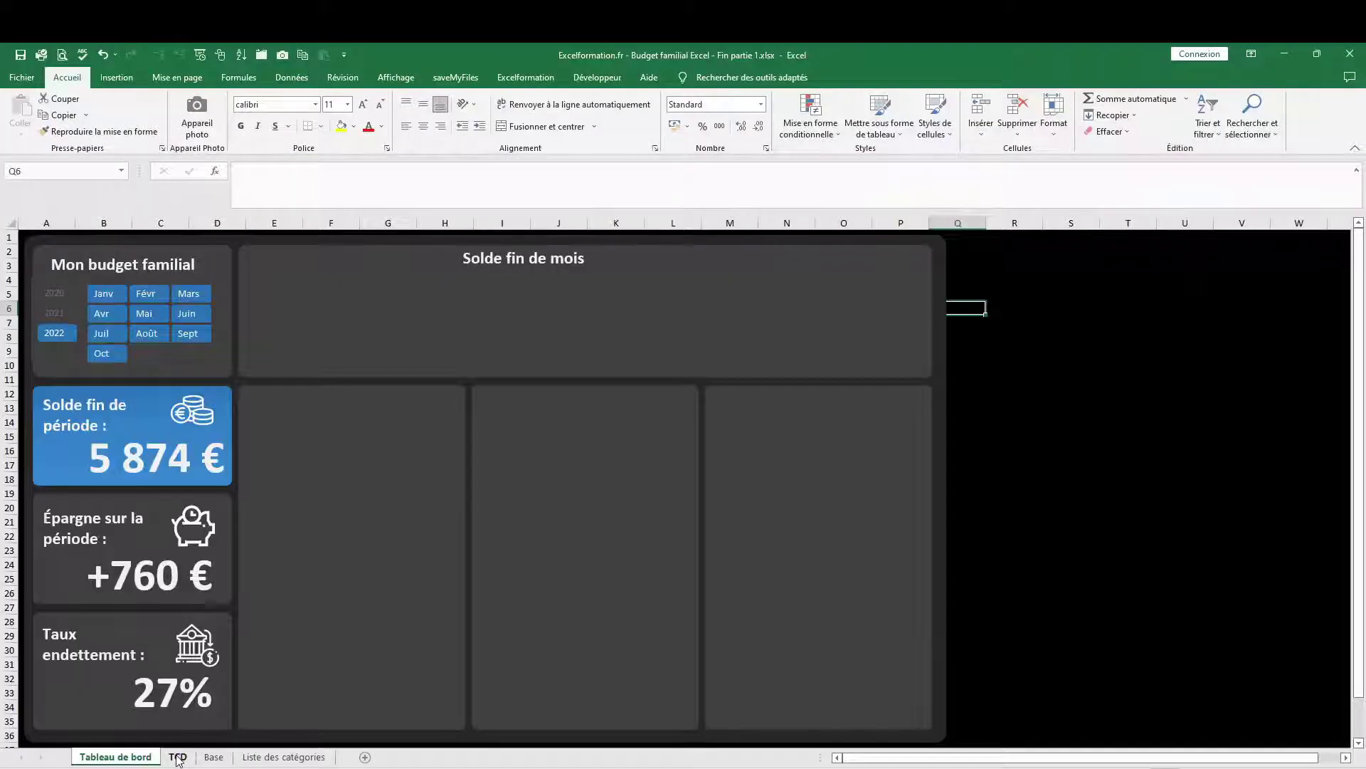
# On the TCD sheet, enter the label "Année" in cell S1
pyautogui.click(178, 757)
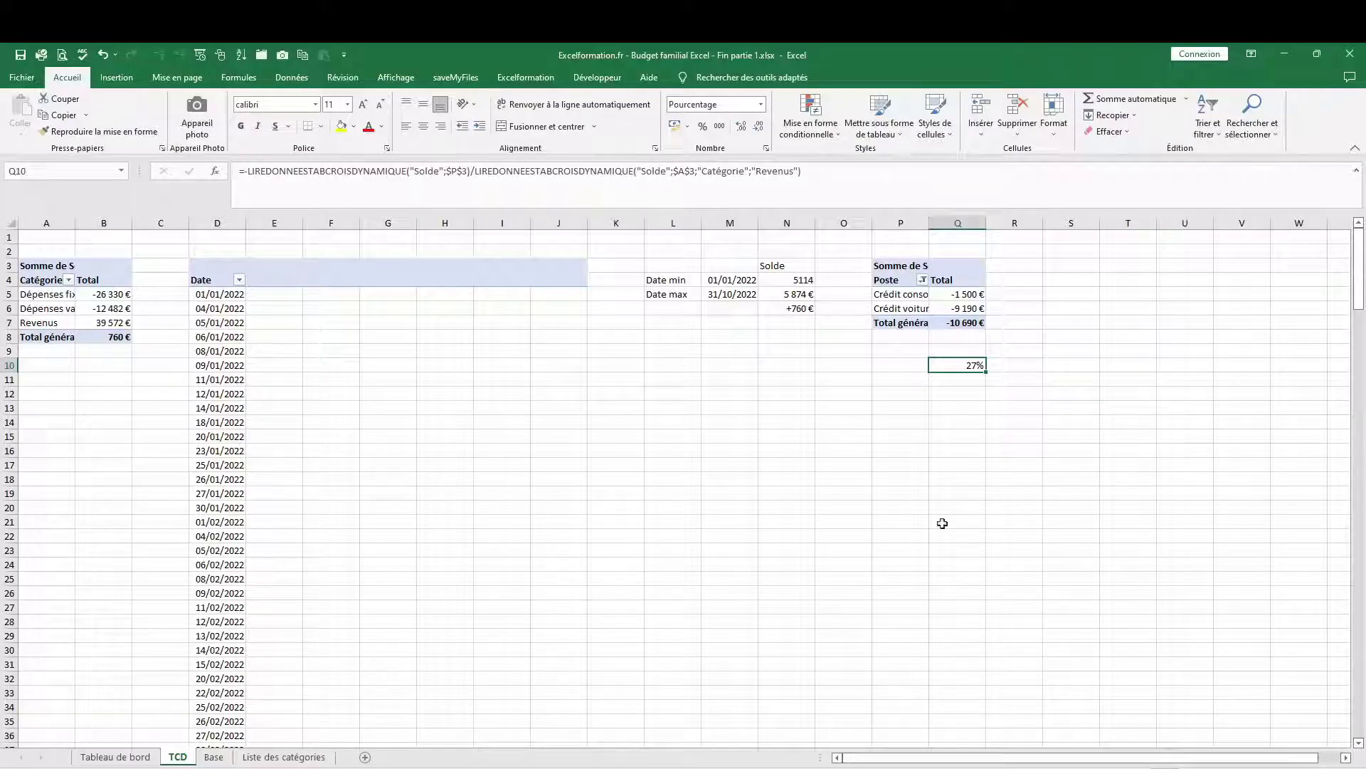
pyautogui.click(1079, 239)
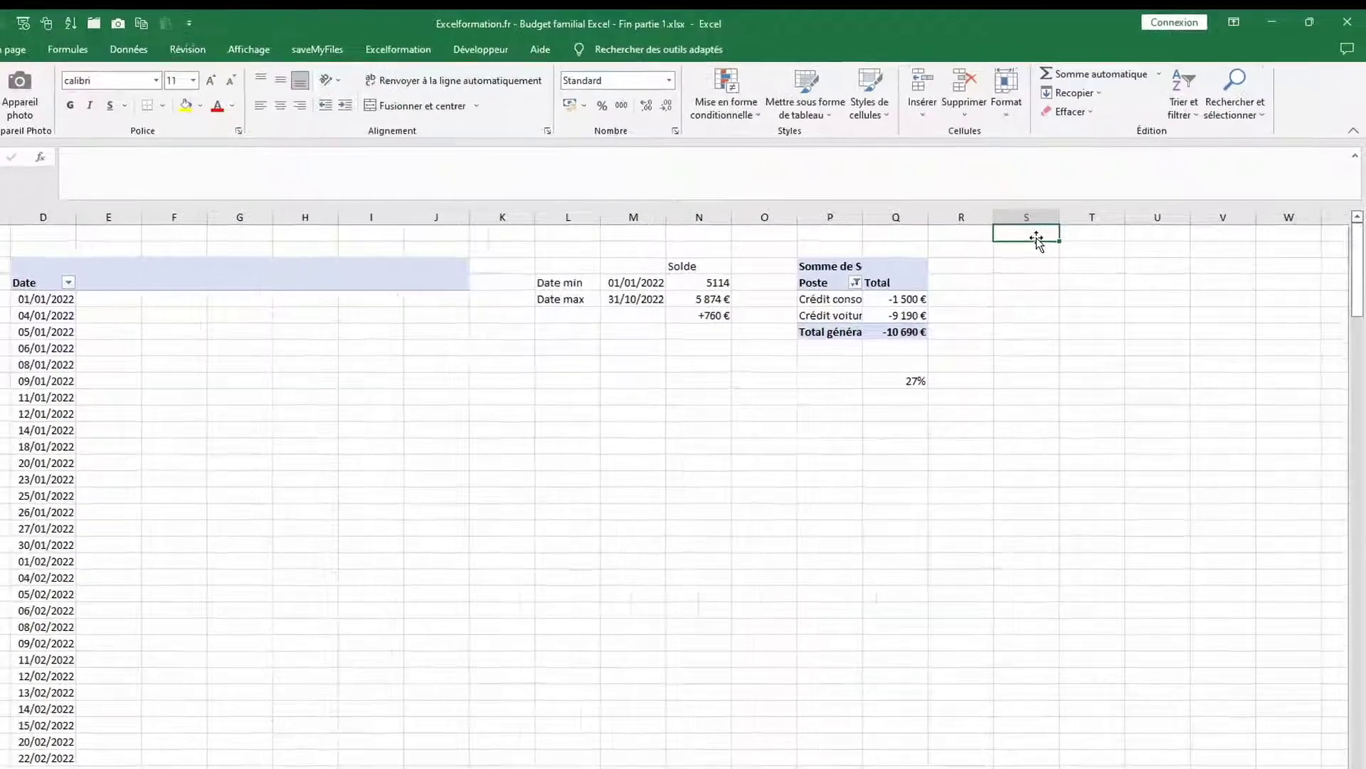
pyautogui.write('Année')
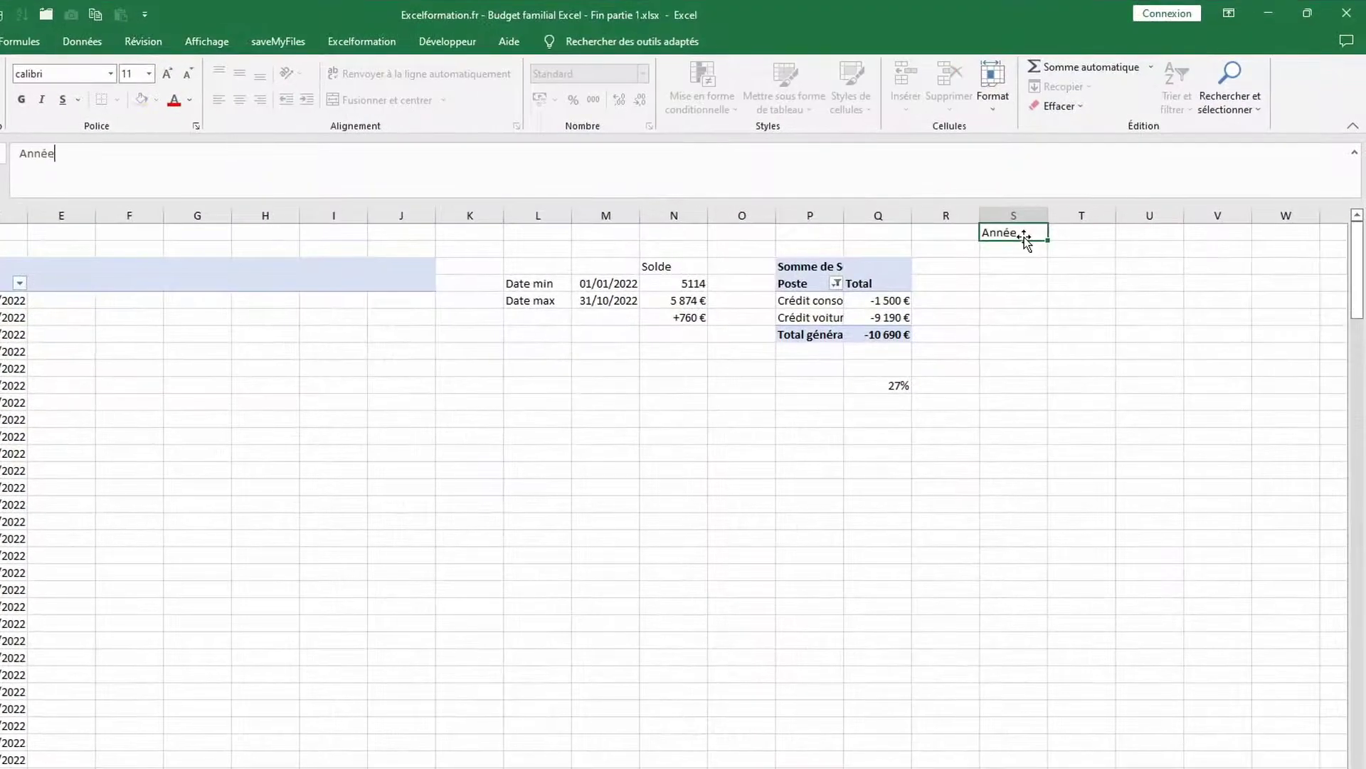
# Extract the year of the Date max cell into T1 with =ANNEE(M5), and filter the dashboard to 2021
pyautogui.click(1075, 232)
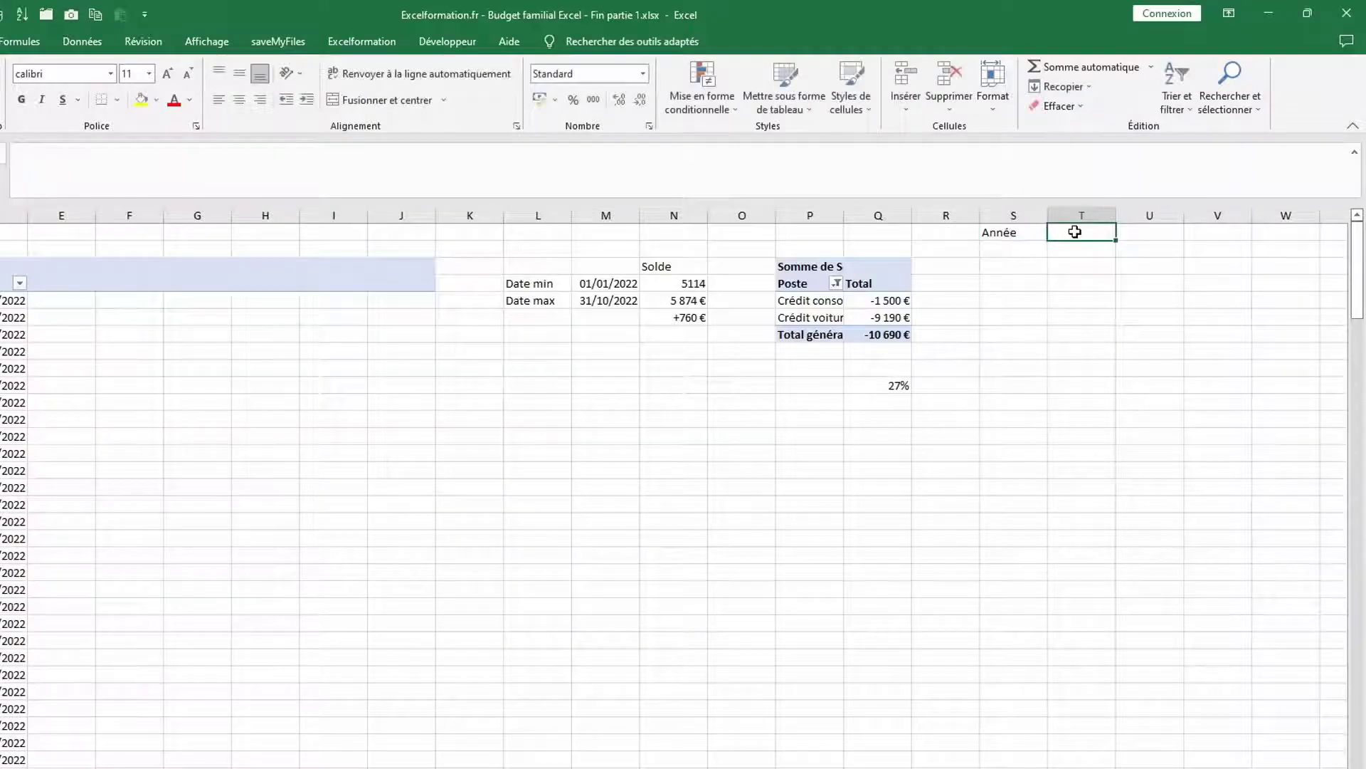
pyautogui.write('=')
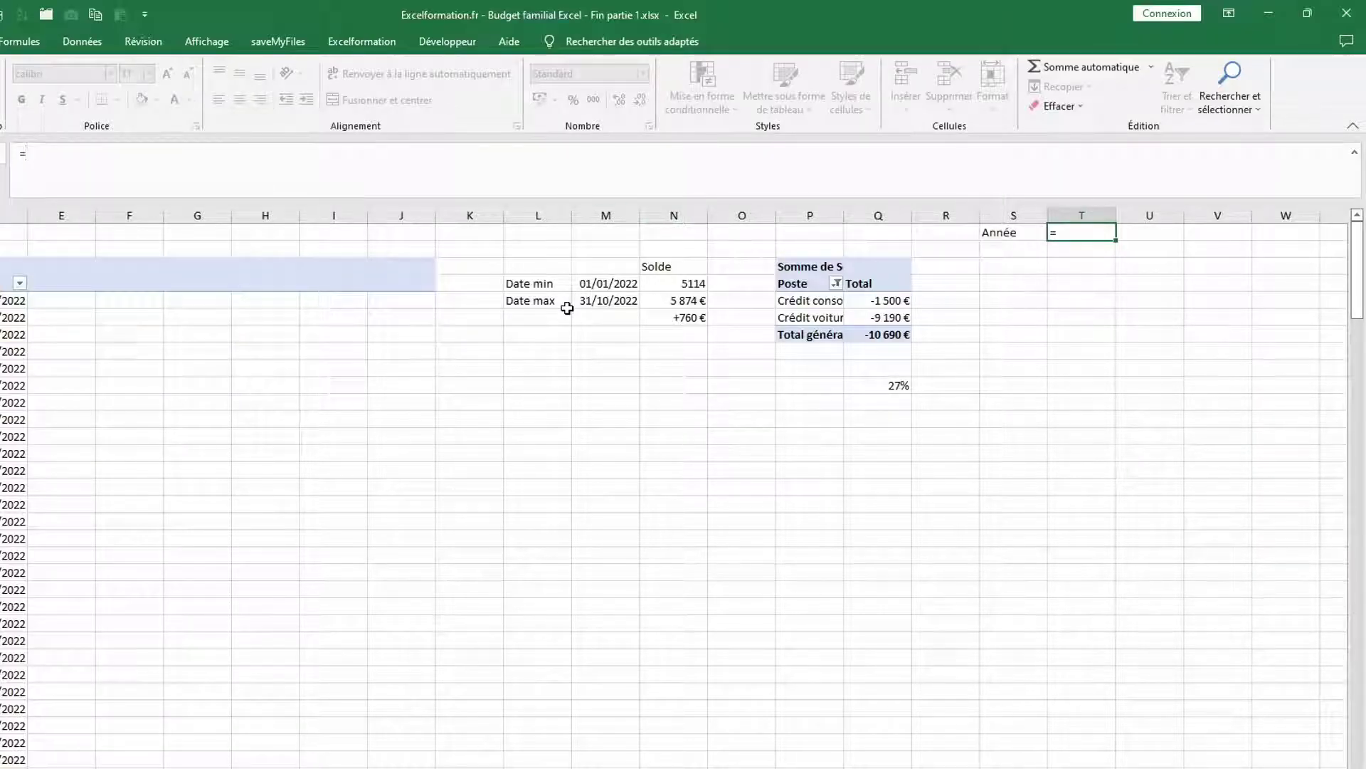
pyautogui.write('anne(')
pyautogui.press('BackSpace')
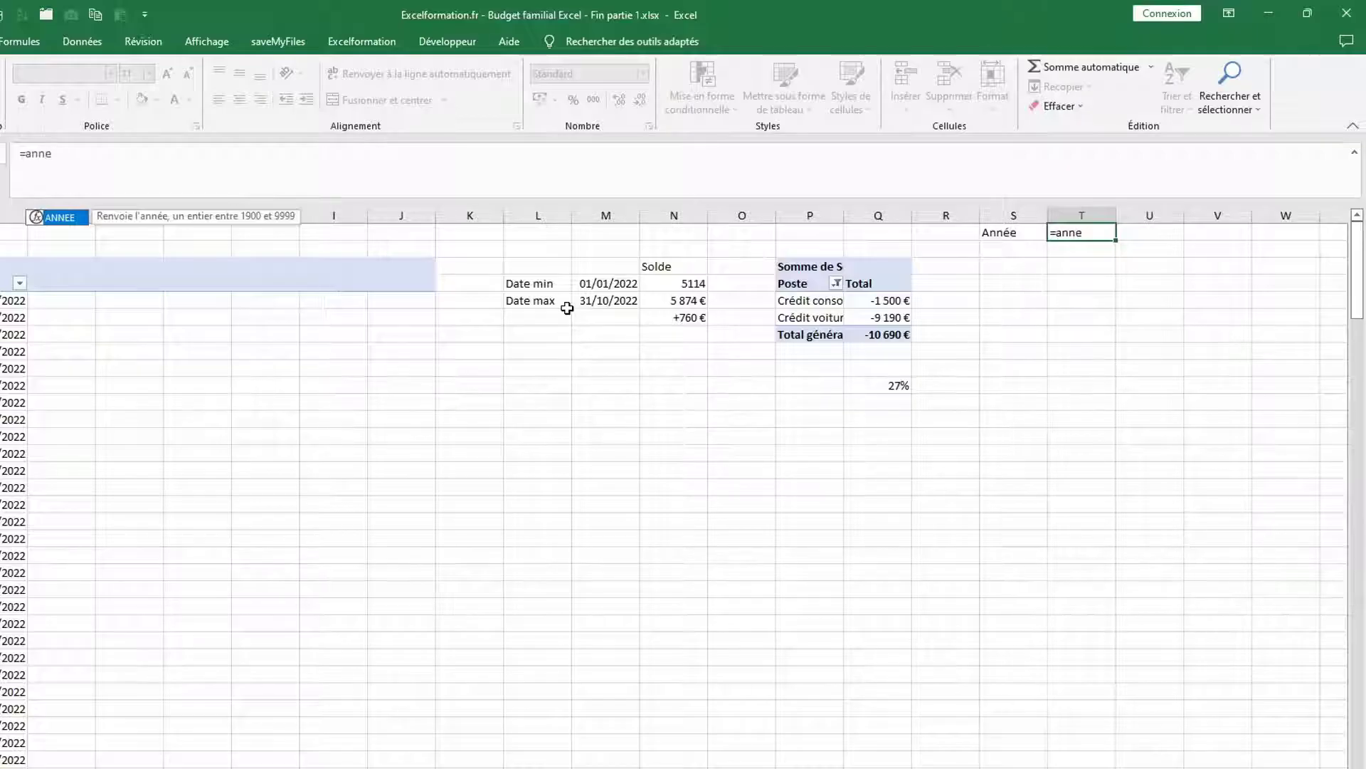
pyautogui.write('e(')
pyautogui.click(605, 302)
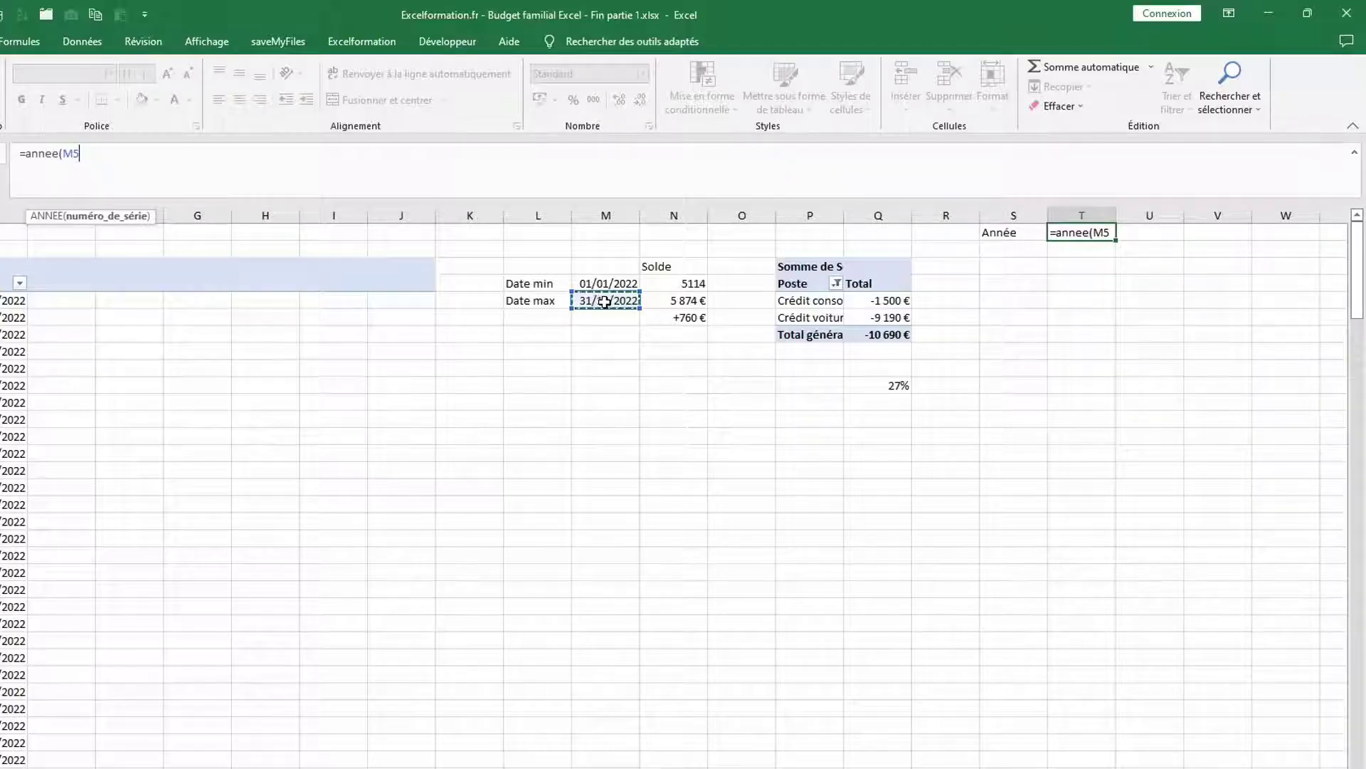
pyautogui.write(')')
pyautogui.press('Return')
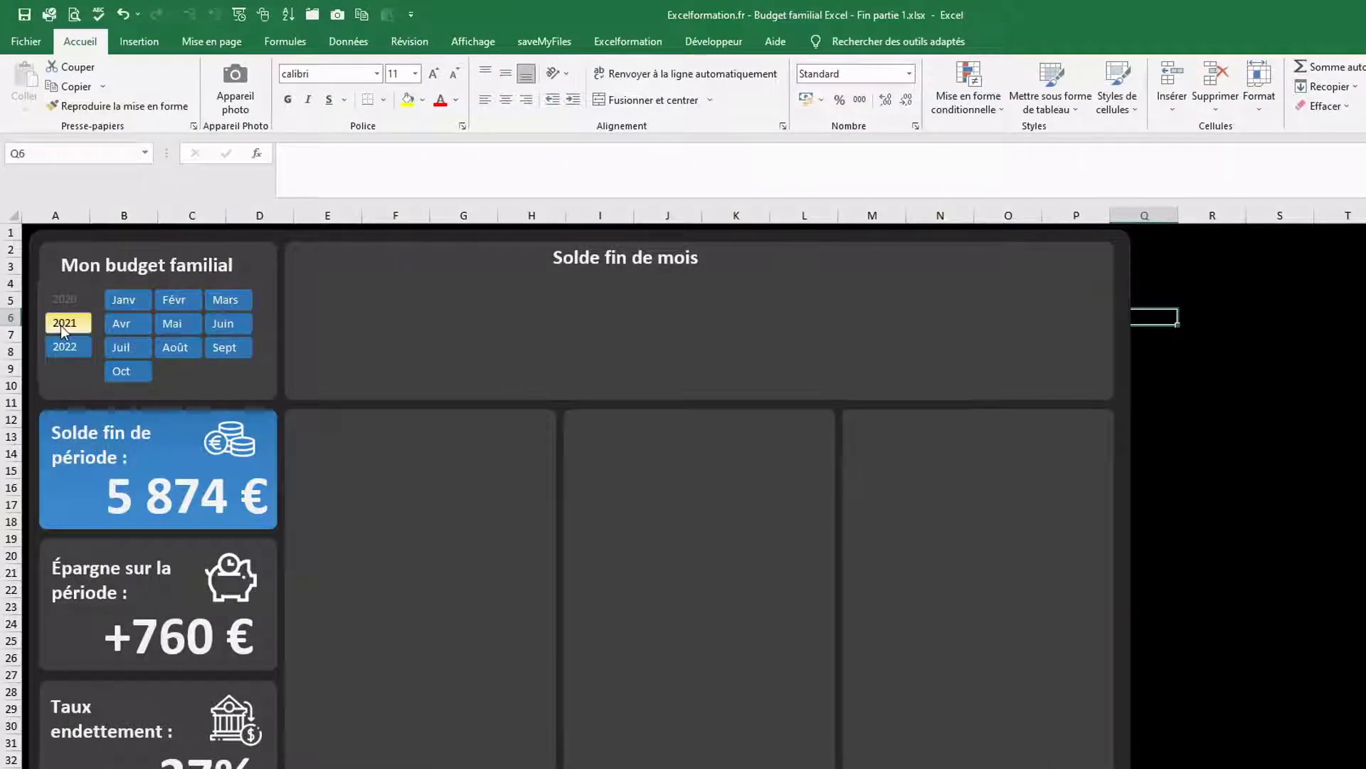
pyautogui.click(61, 325)
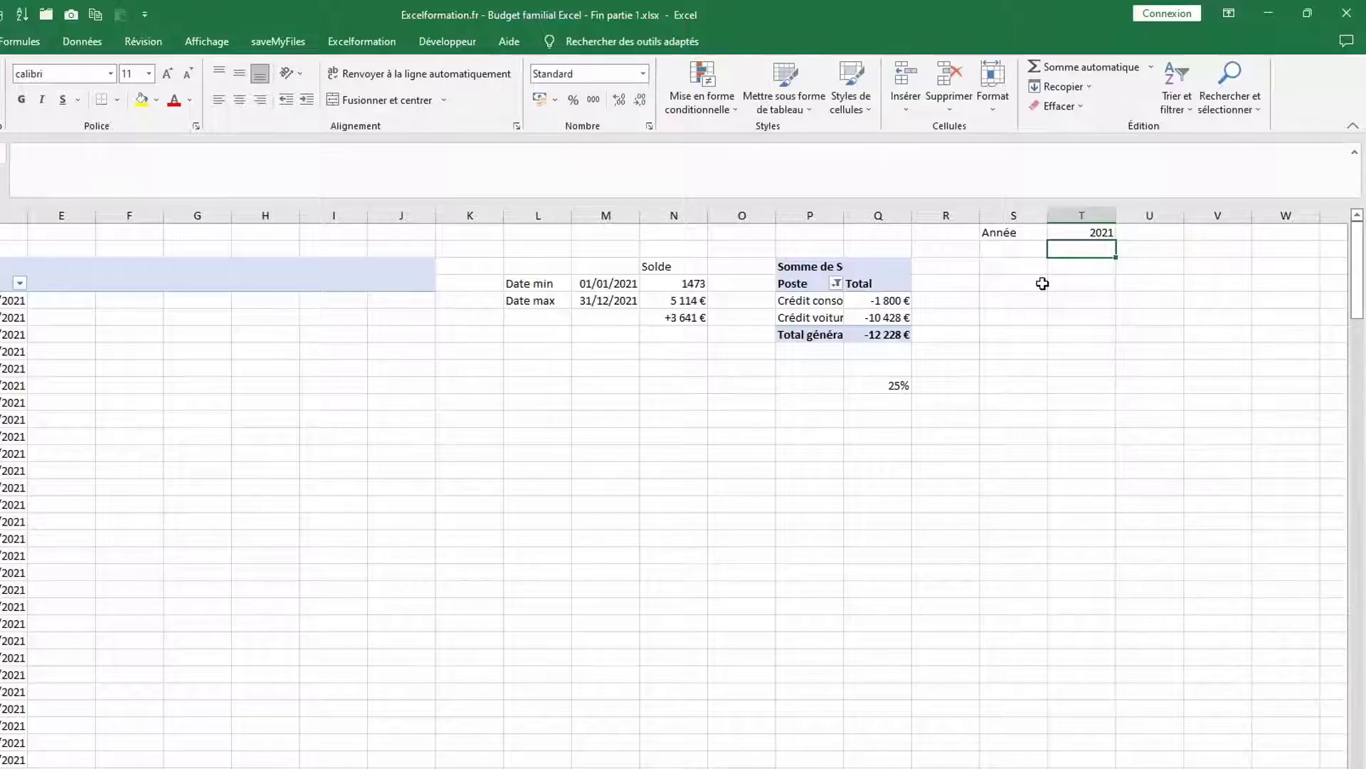
# Create an "ID" column on the TCD sheet with its header in S4 and the numbers 1 to 12 in S5:S16
pyautogui.click(1043, 283)
pyautogui.write('ID')
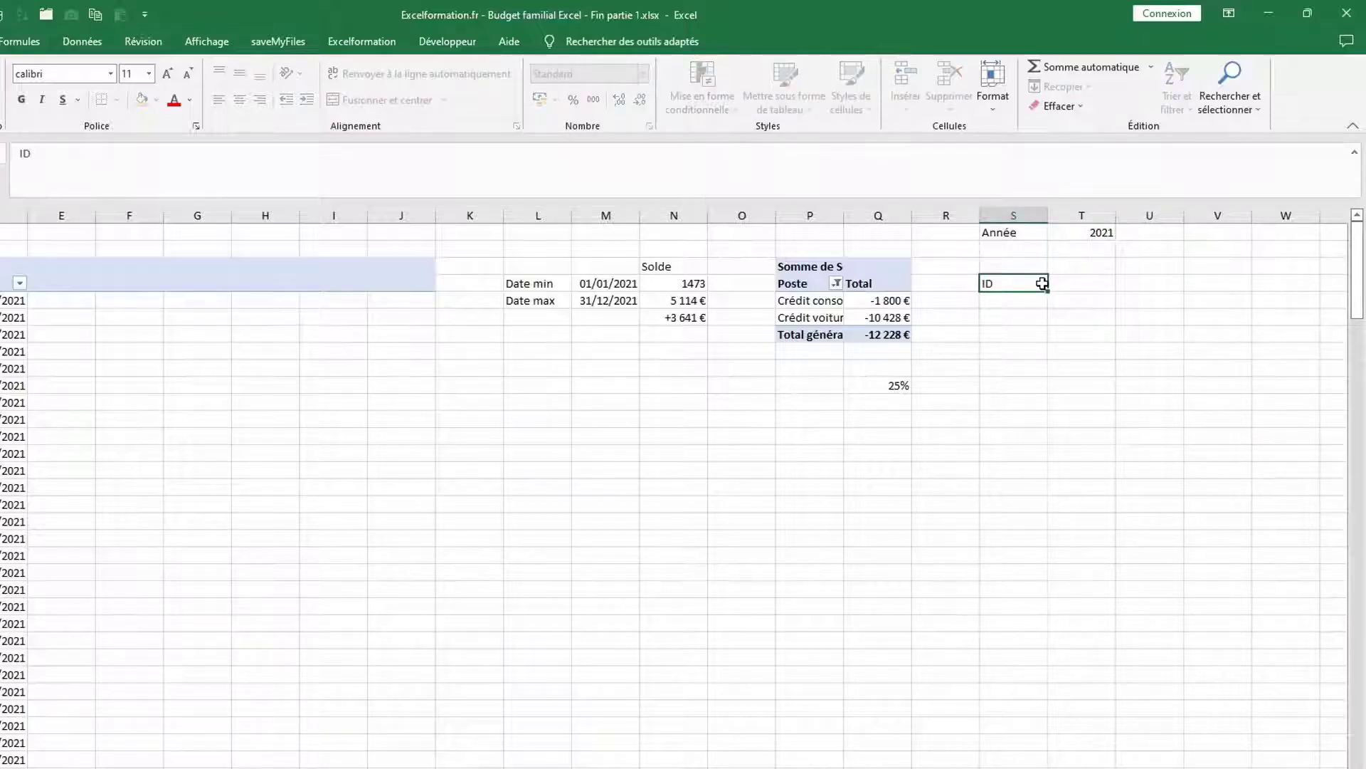
pyautogui.press('Return')
pyautogui.write('1')
pyautogui.press('Return')
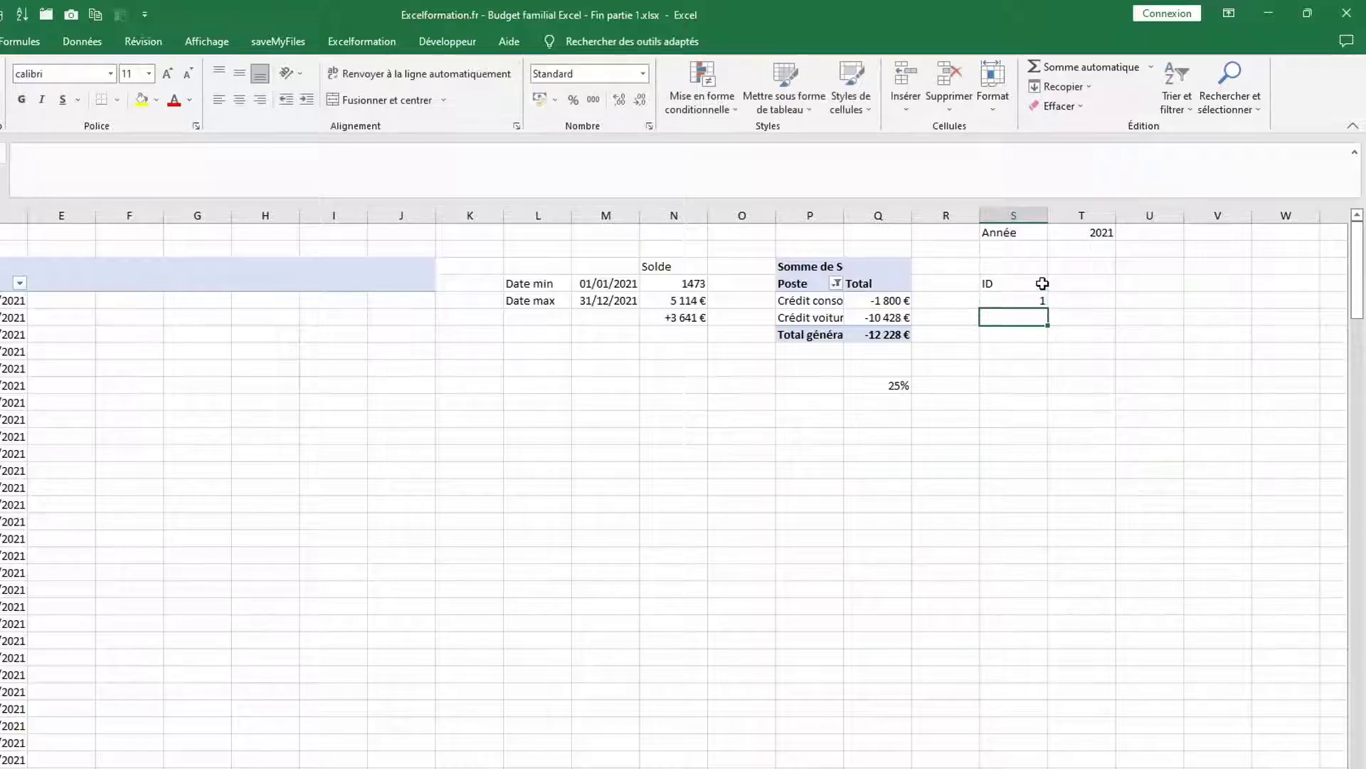
pyautogui.write('2')
pyautogui.press('Return')
pyautogui.write('3')
pyautogui.press('Return')
pyautogui.moveTo(1041, 298); pyautogui.dragTo(1046, 500)
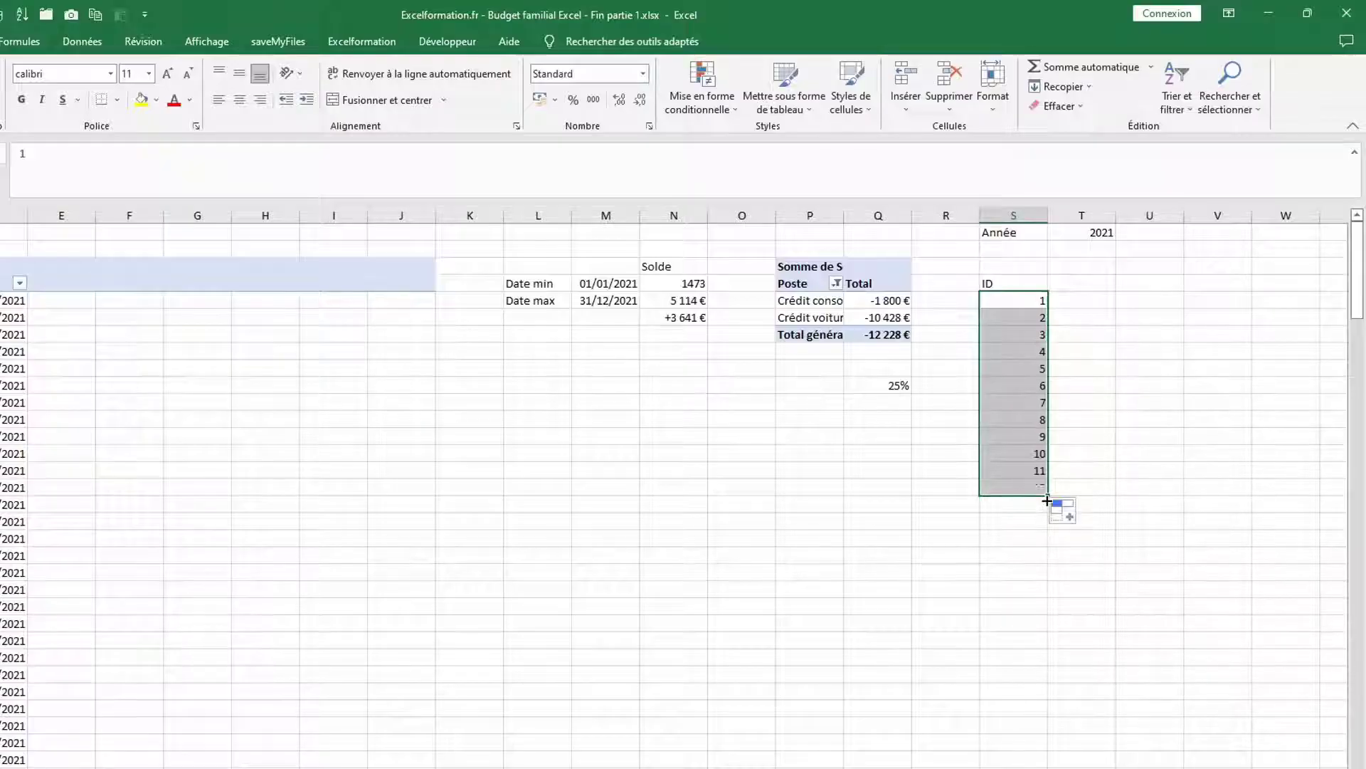
# Add the header "Date fin mois" in T4 and enter the formula =DATE($T$1;S5;1) in T5
pyautogui.click(1071, 285)
pyautogui.write('Date fin mois')
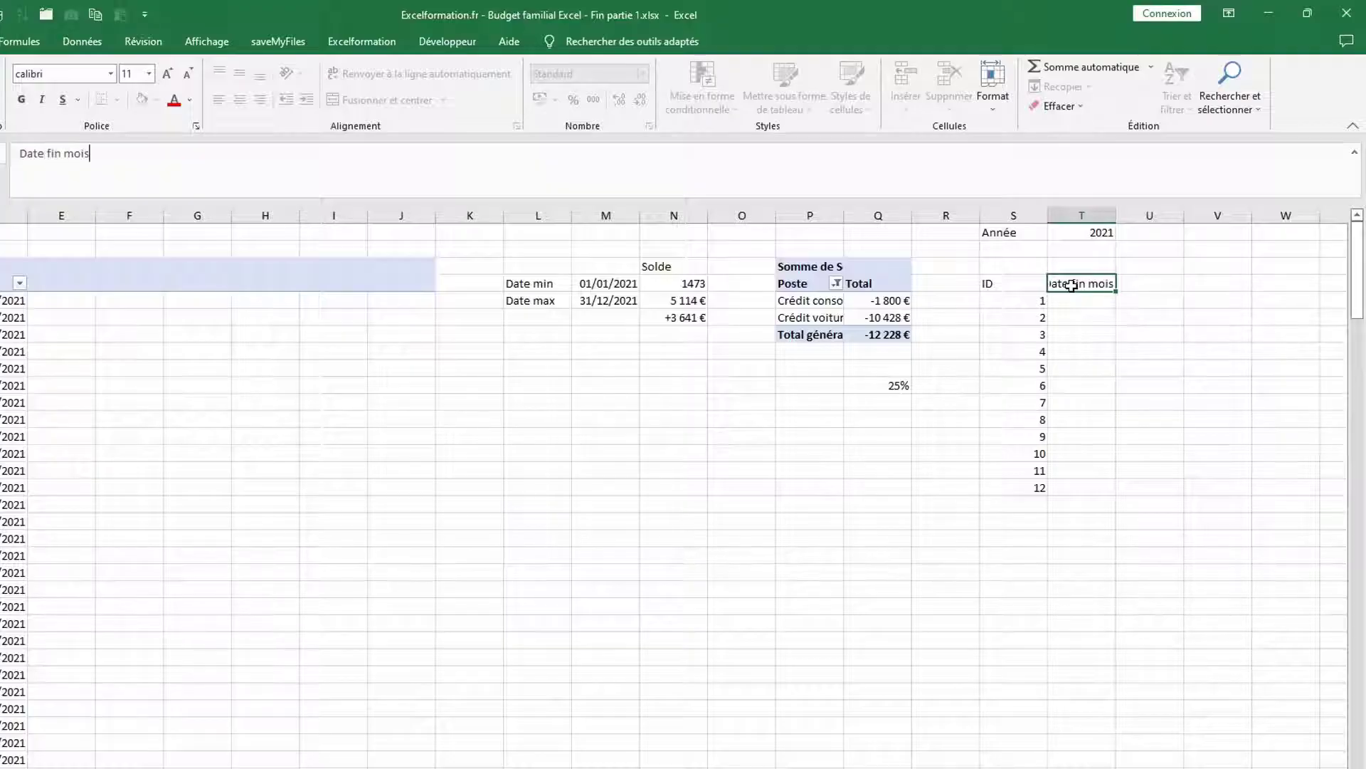
pyautogui.press('Return')
pyautogui.write('=')
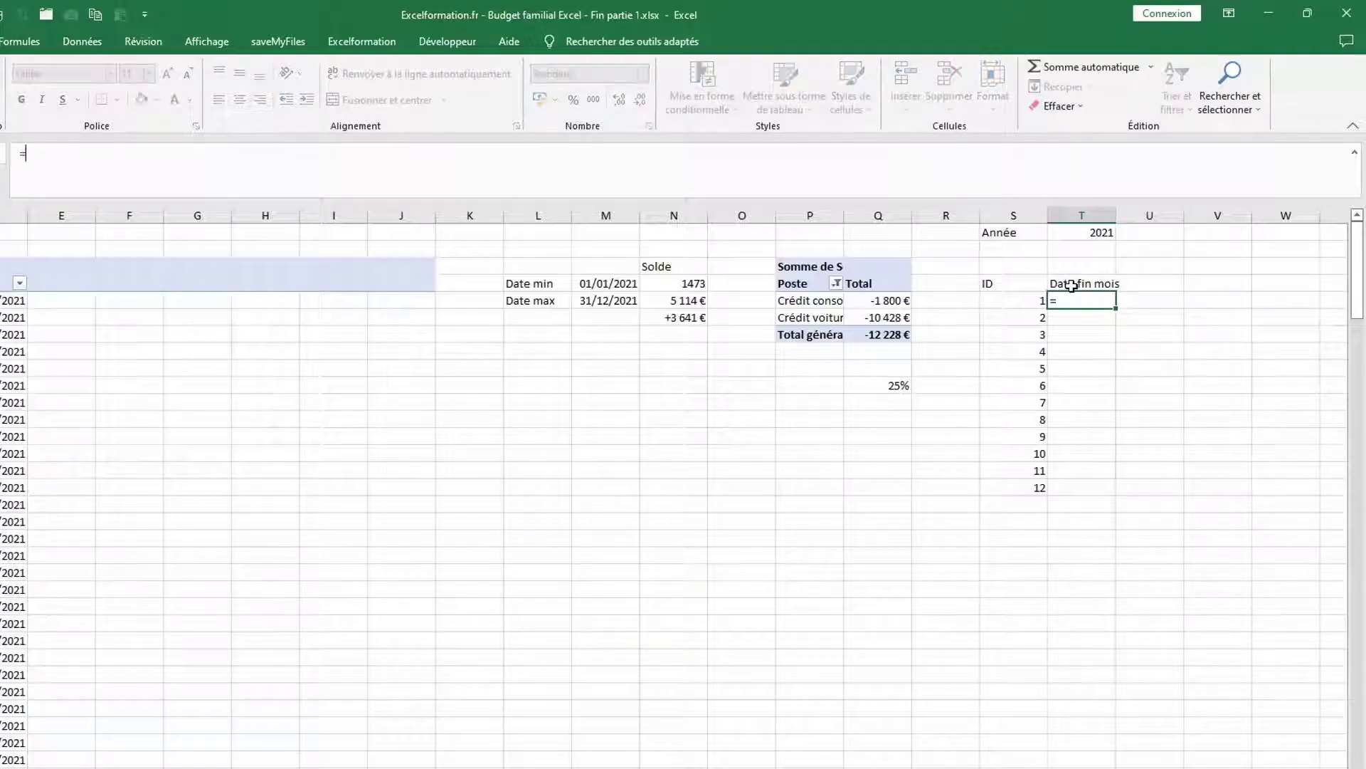
pyautogui.write('date(')
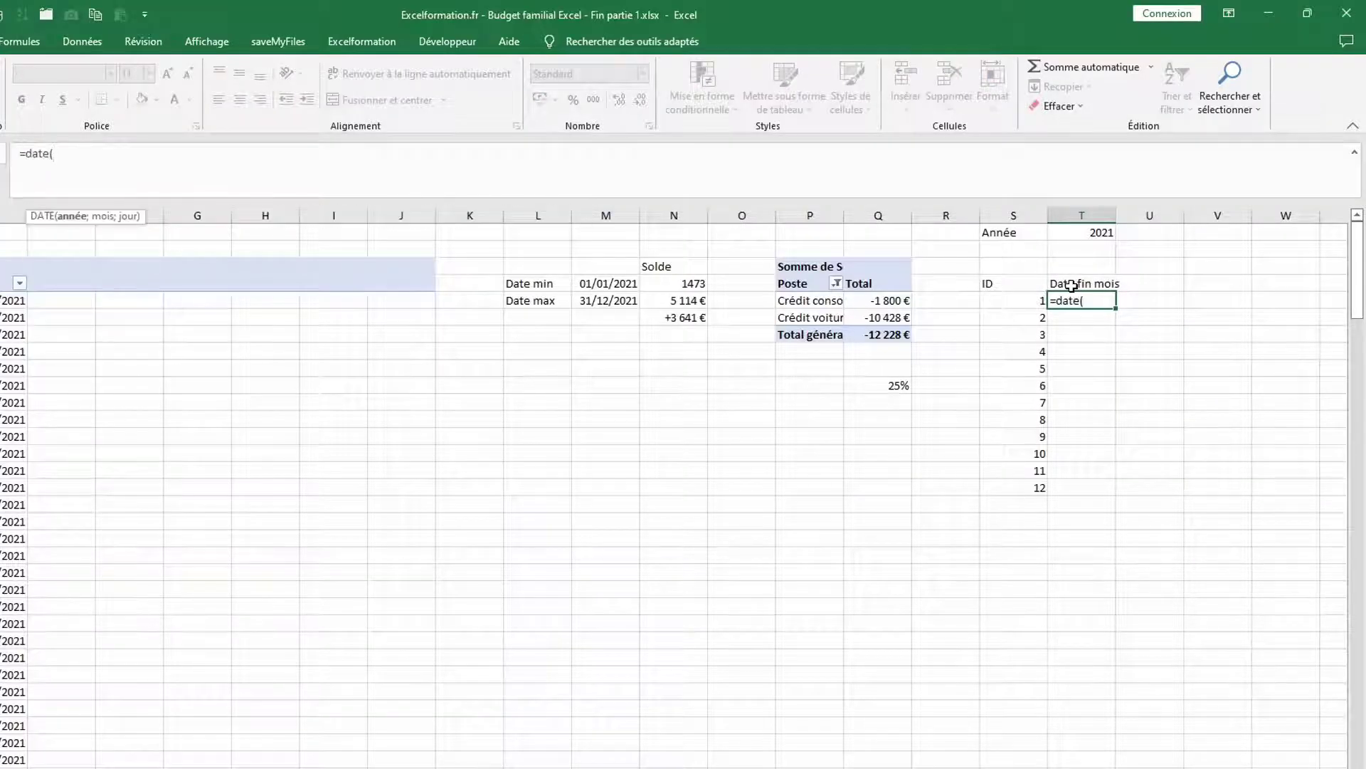
pyautogui.click(1087, 230)
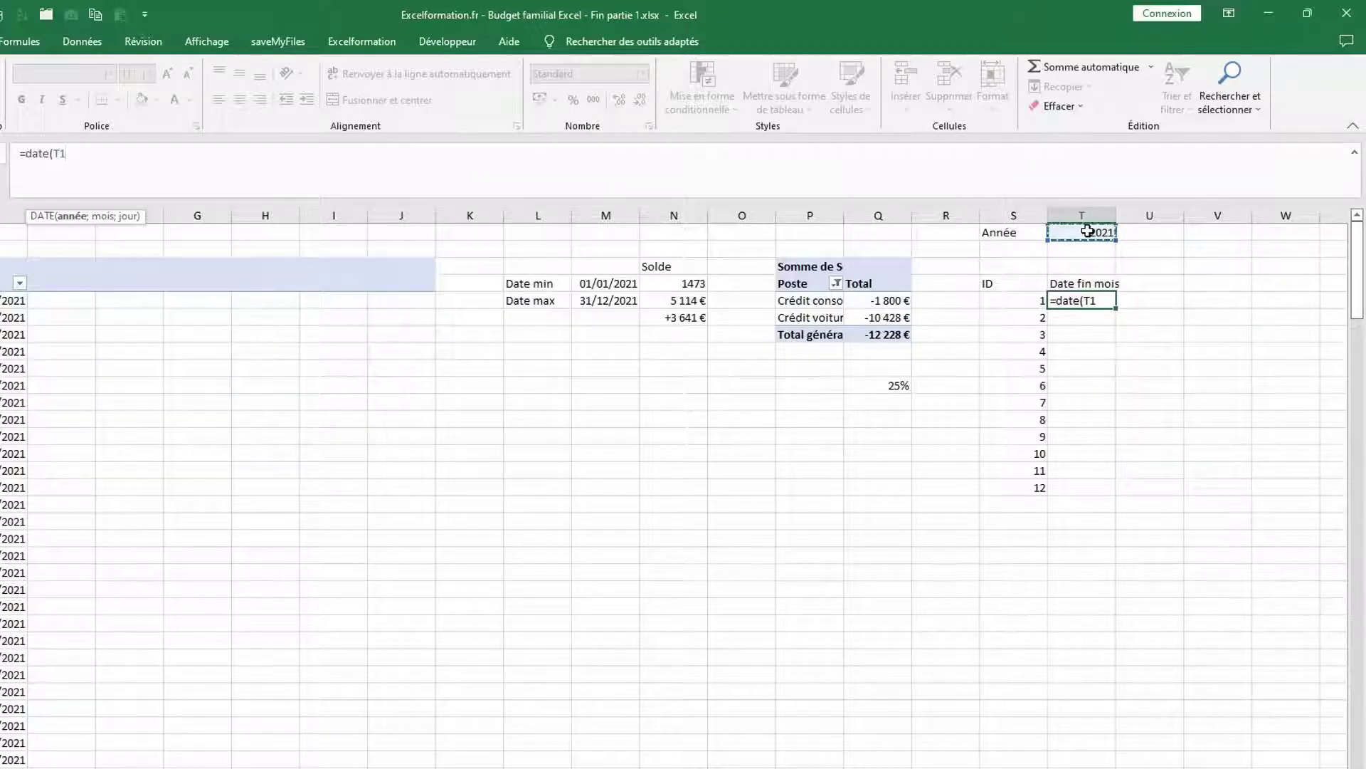
pyautogui.press('F4')
pyautogui.write(';')
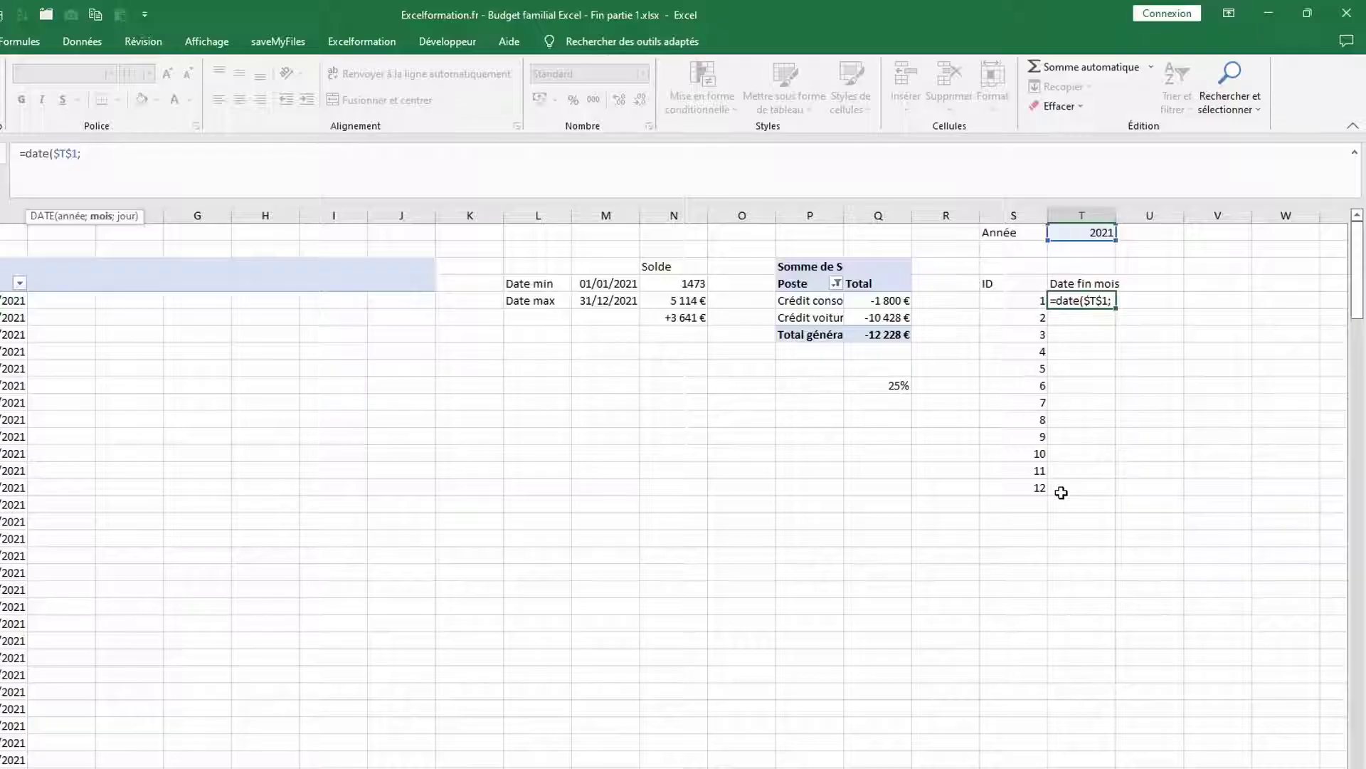
pyautogui.click(1019, 303)
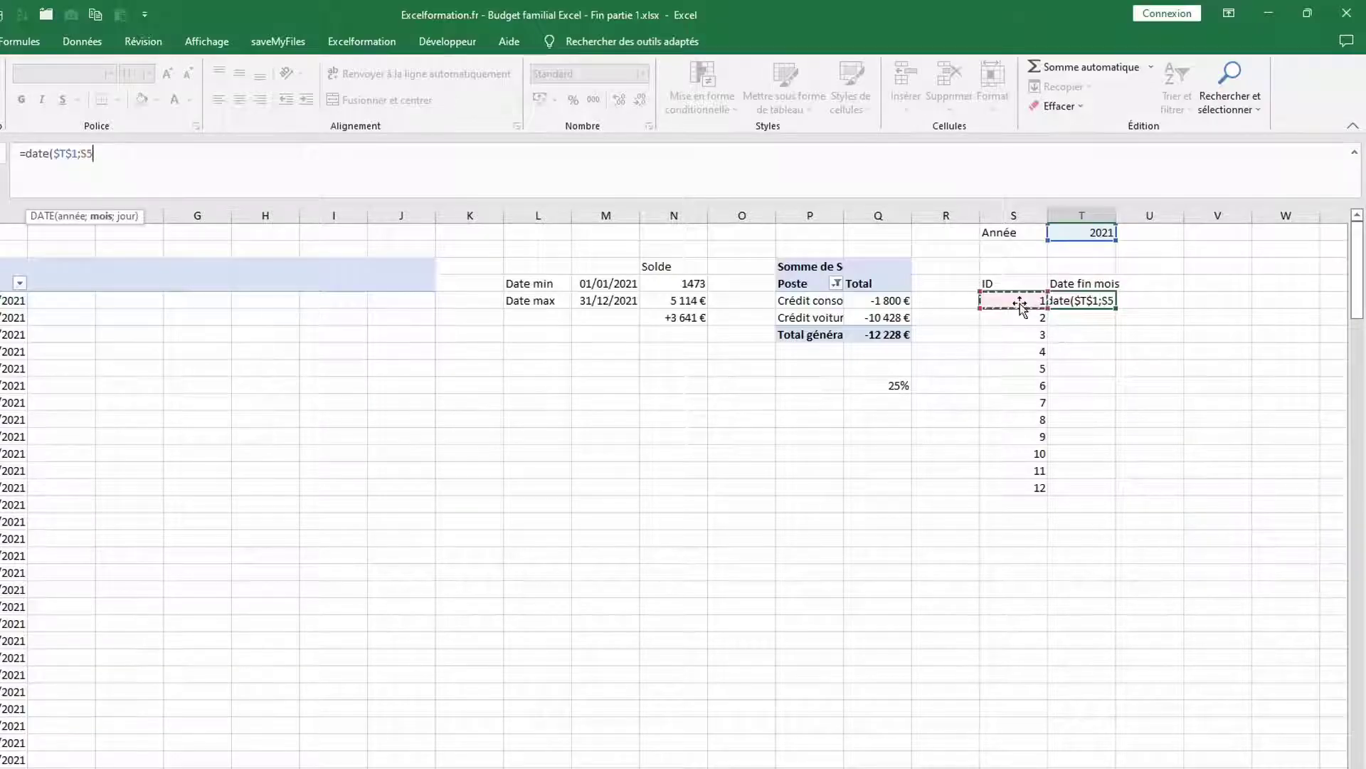
pyautogui.write(';1')
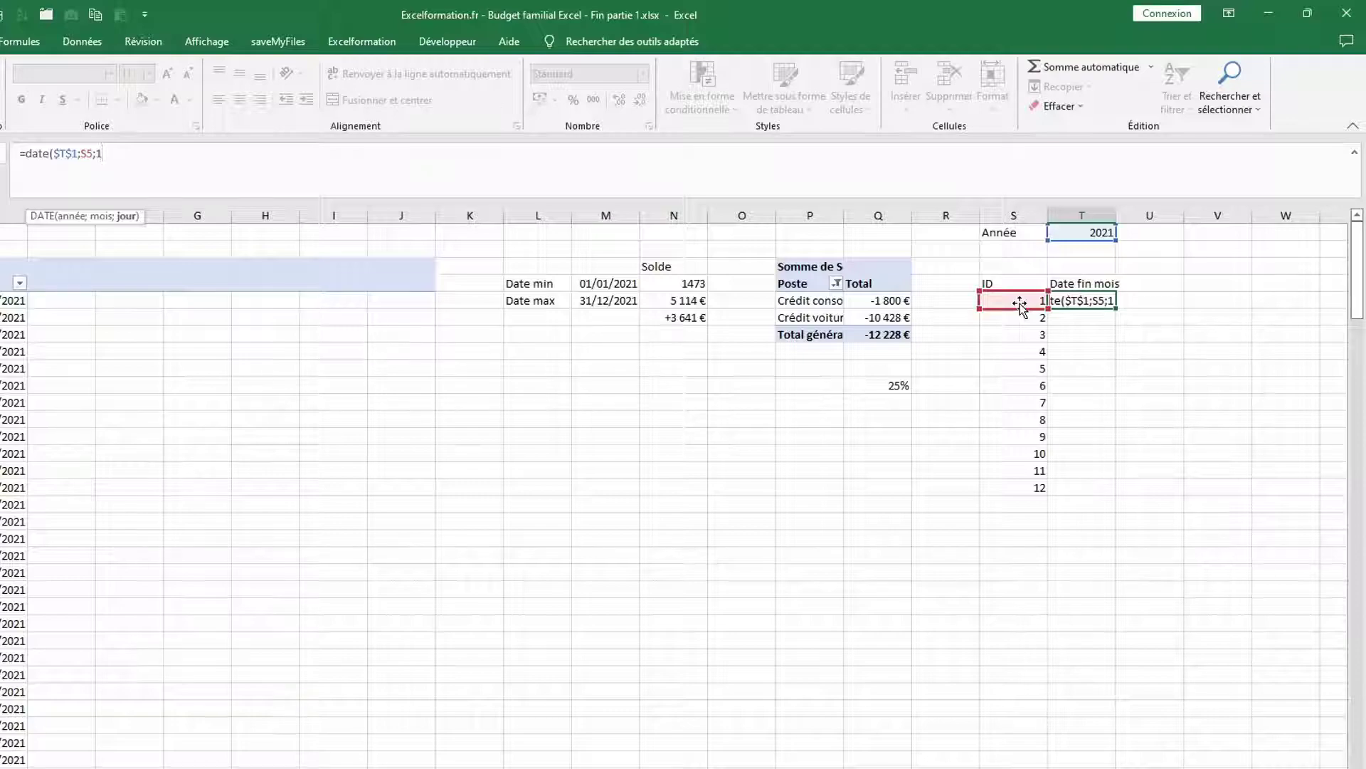
pyautogui.write(')')
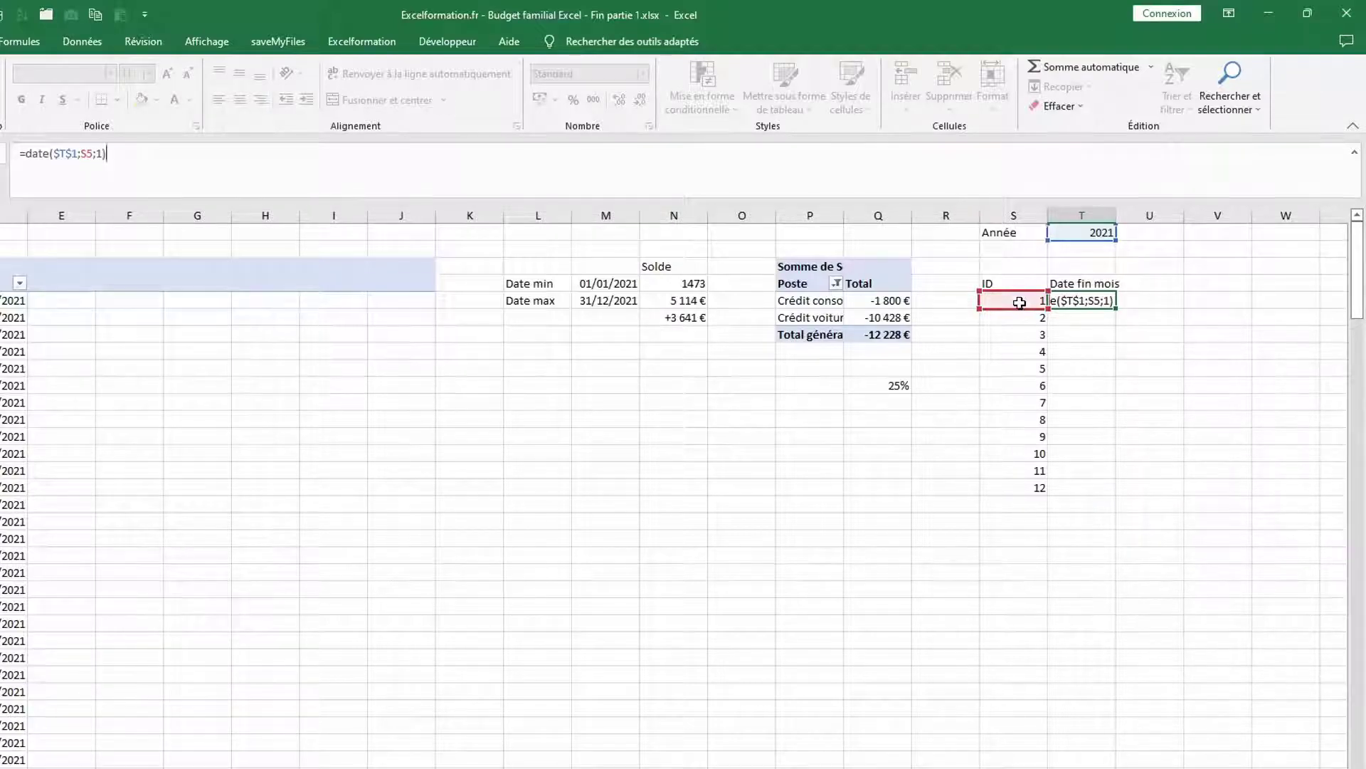
pyautogui.press('Return')
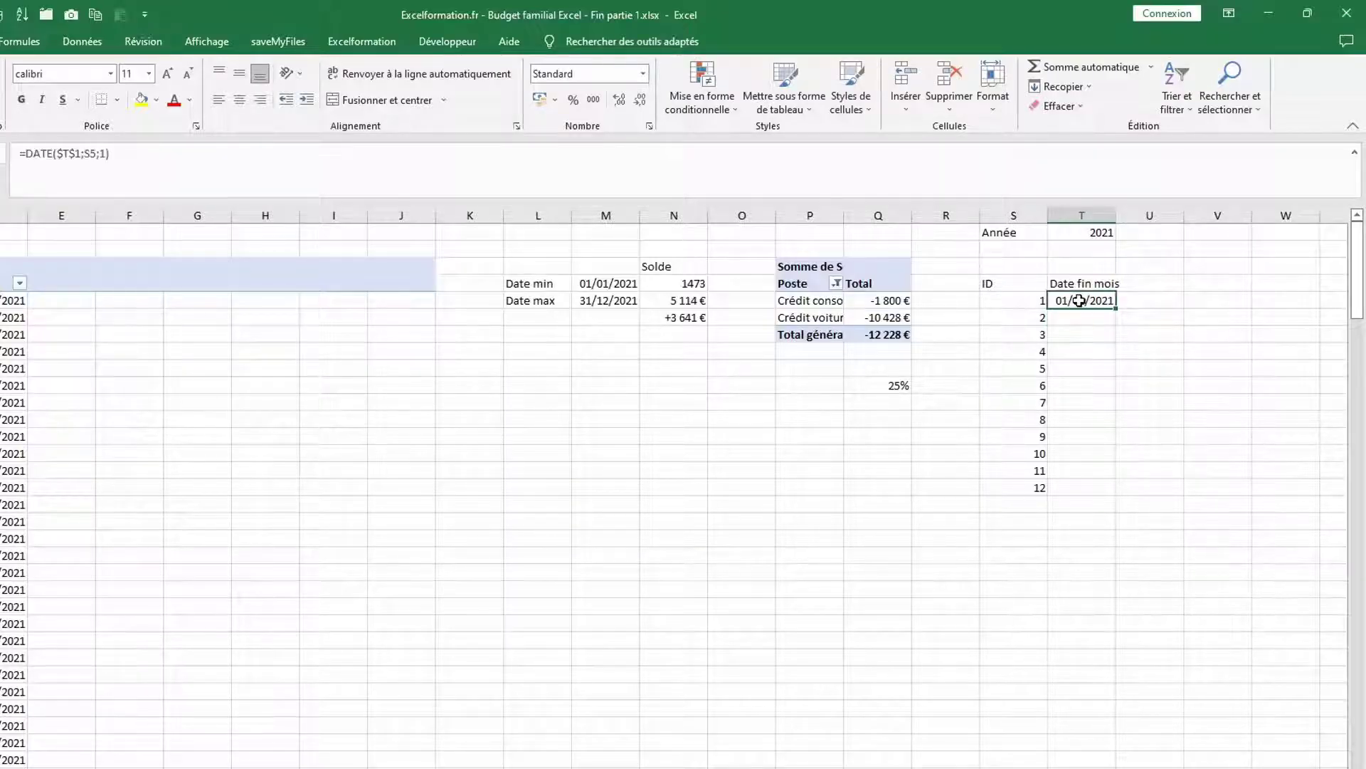
# Change the T5 formula to =FIN.MOIS(DATE($T$1;S5;1);0) and fill it down to T16
pyautogui.click(1079, 300)
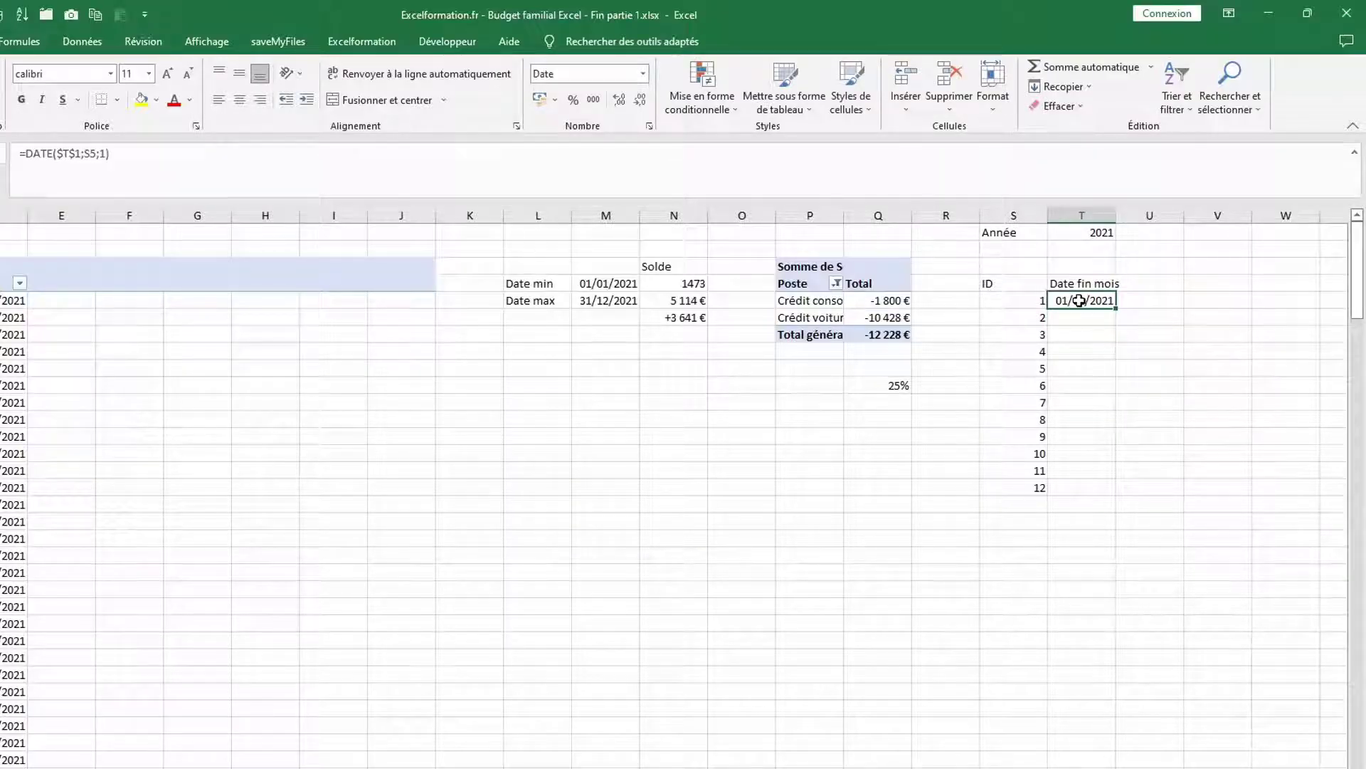
pyautogui.click(25, 154)
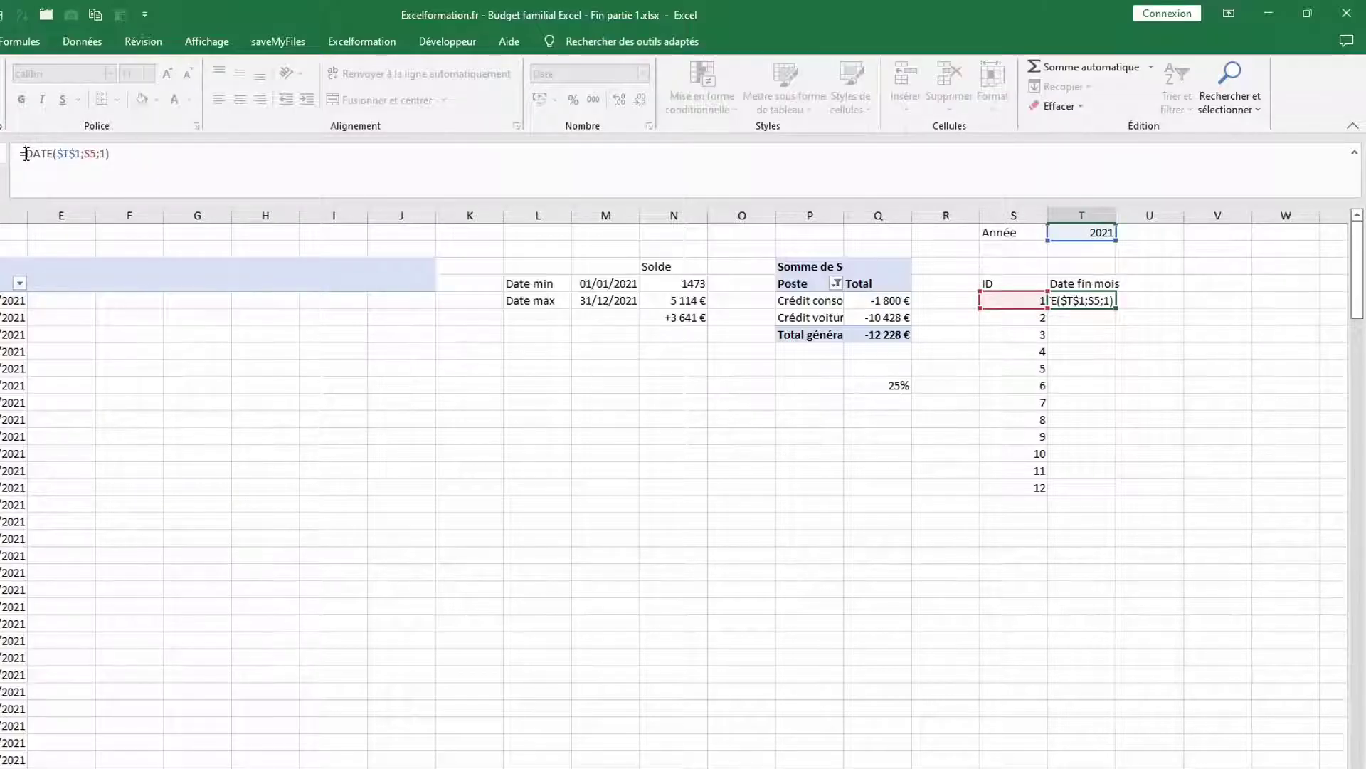
pyautogui.write('fin.mois(')
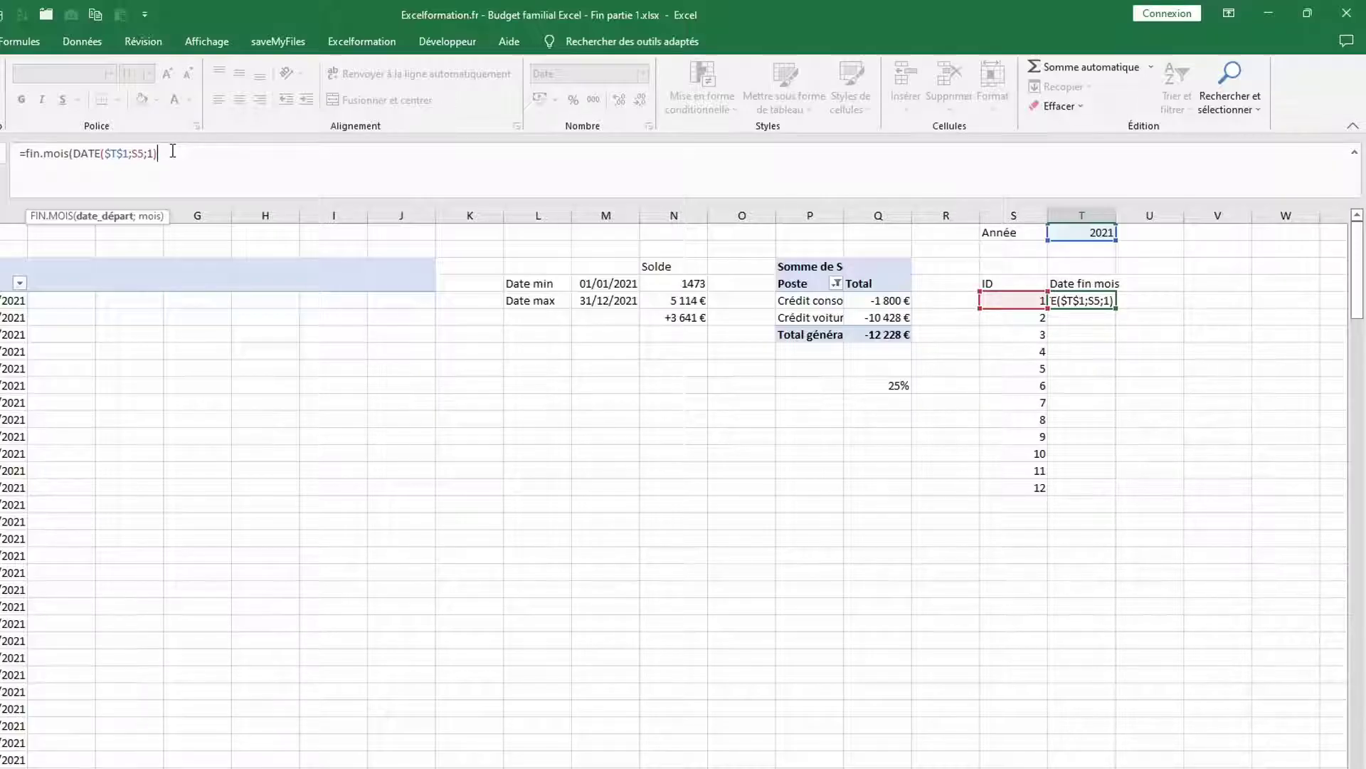
pyautogui.write(';0')
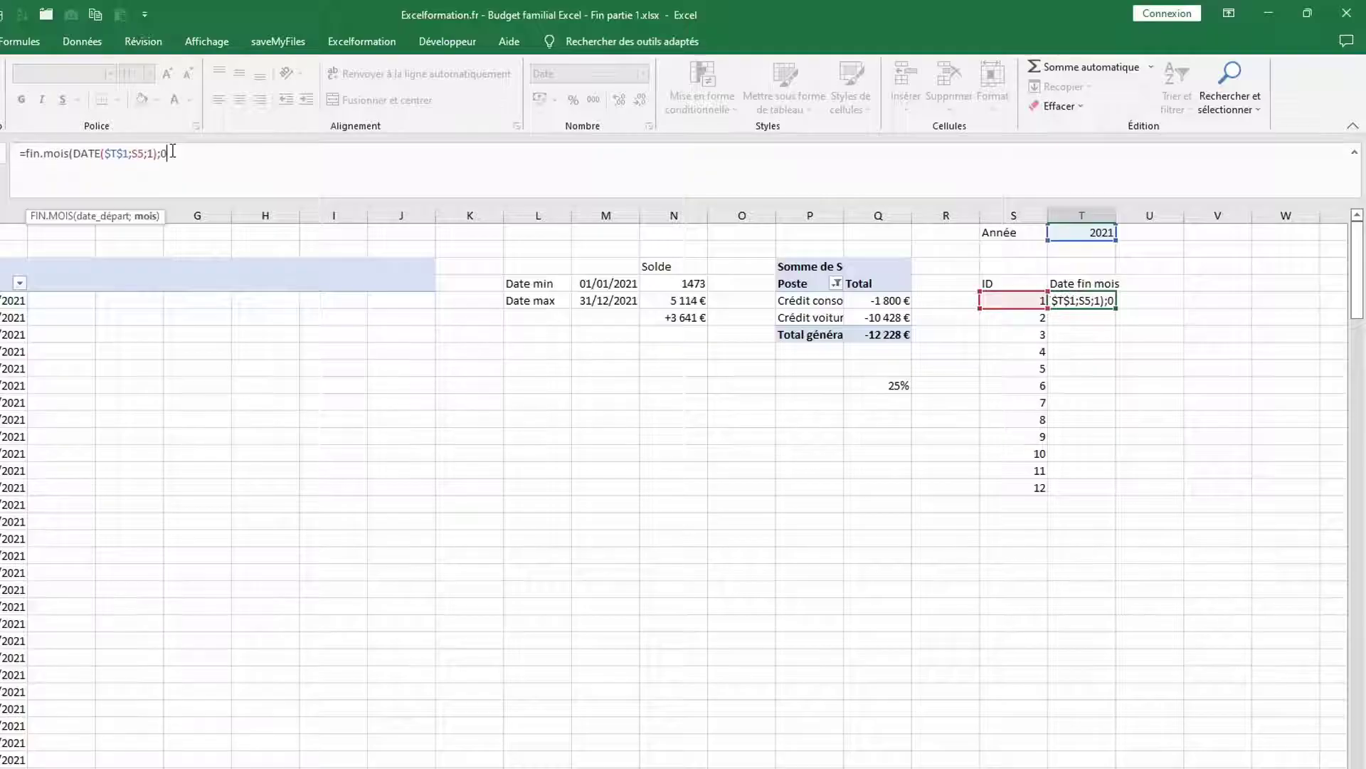
pyautogui.write(')')
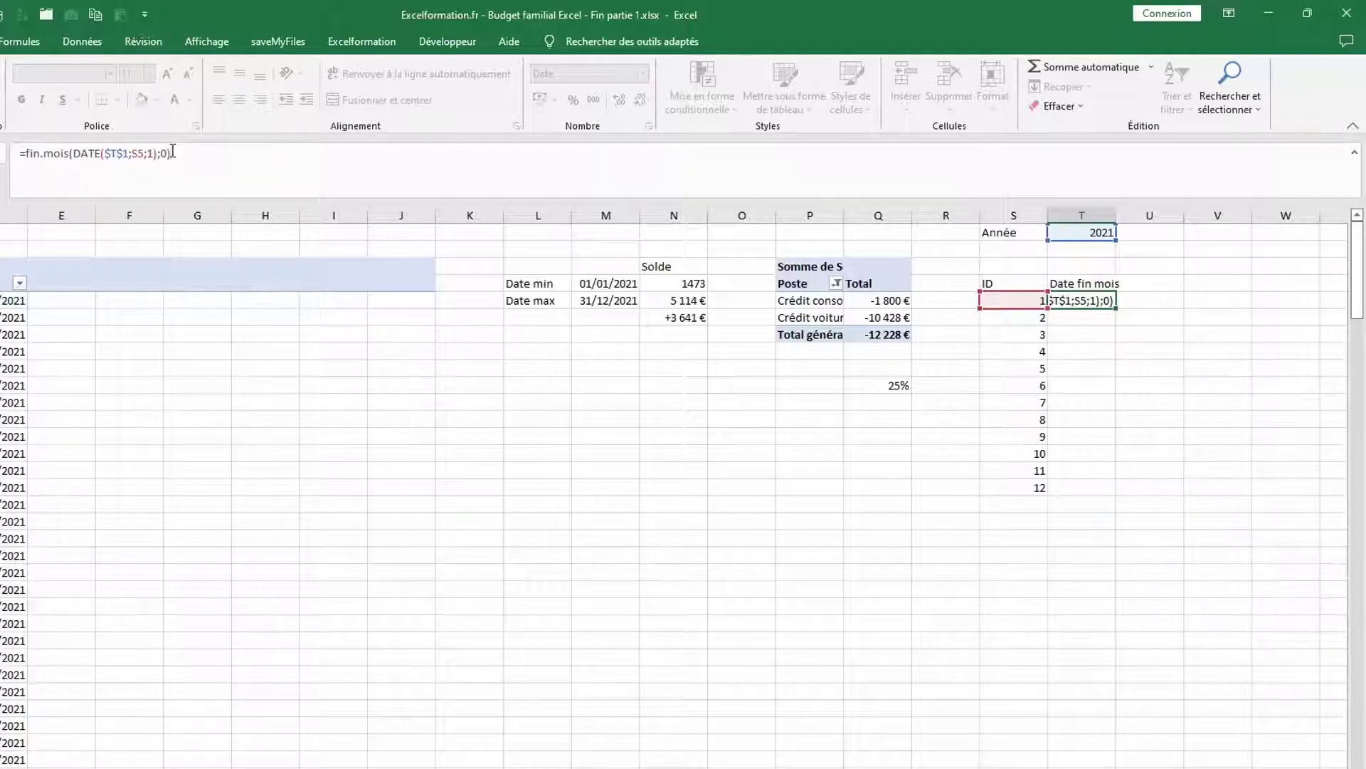
pyautogui.press('Return')
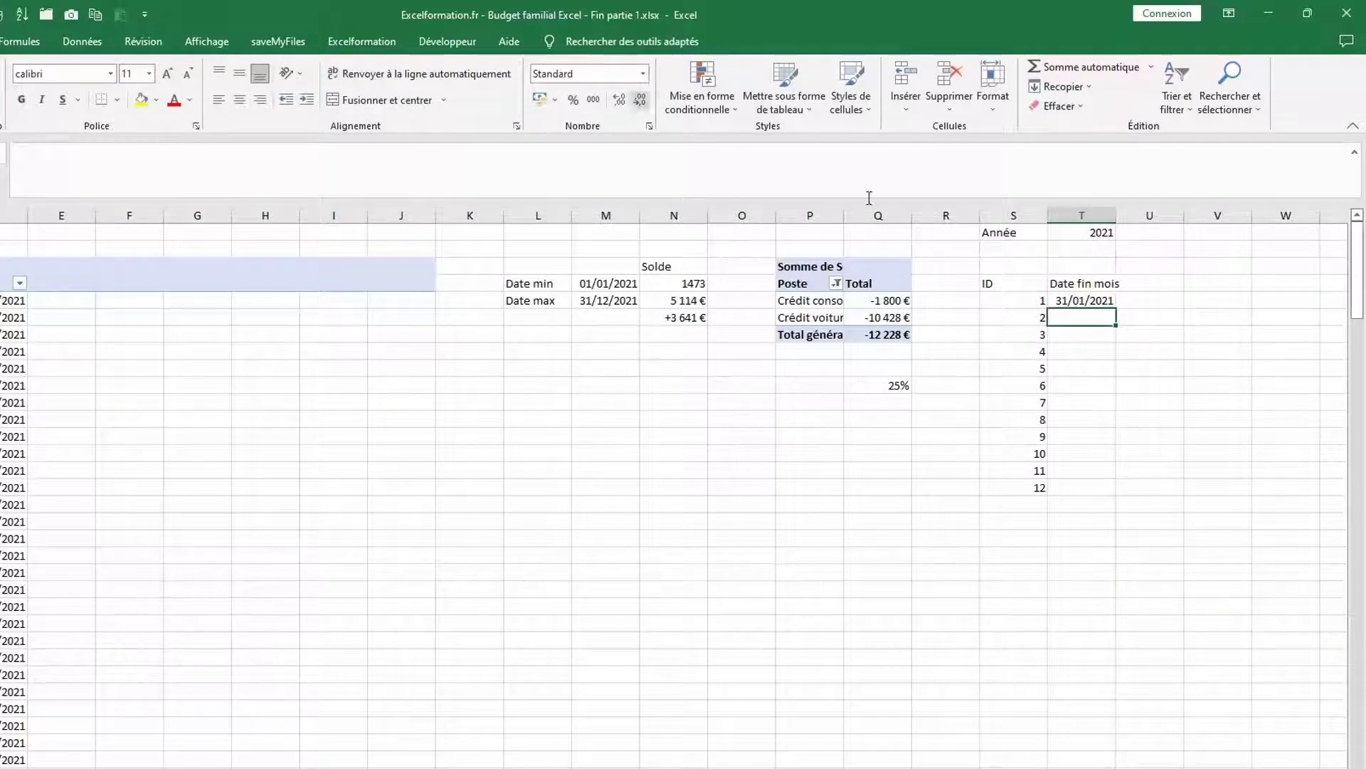
pyautogui.click(1095, 296)
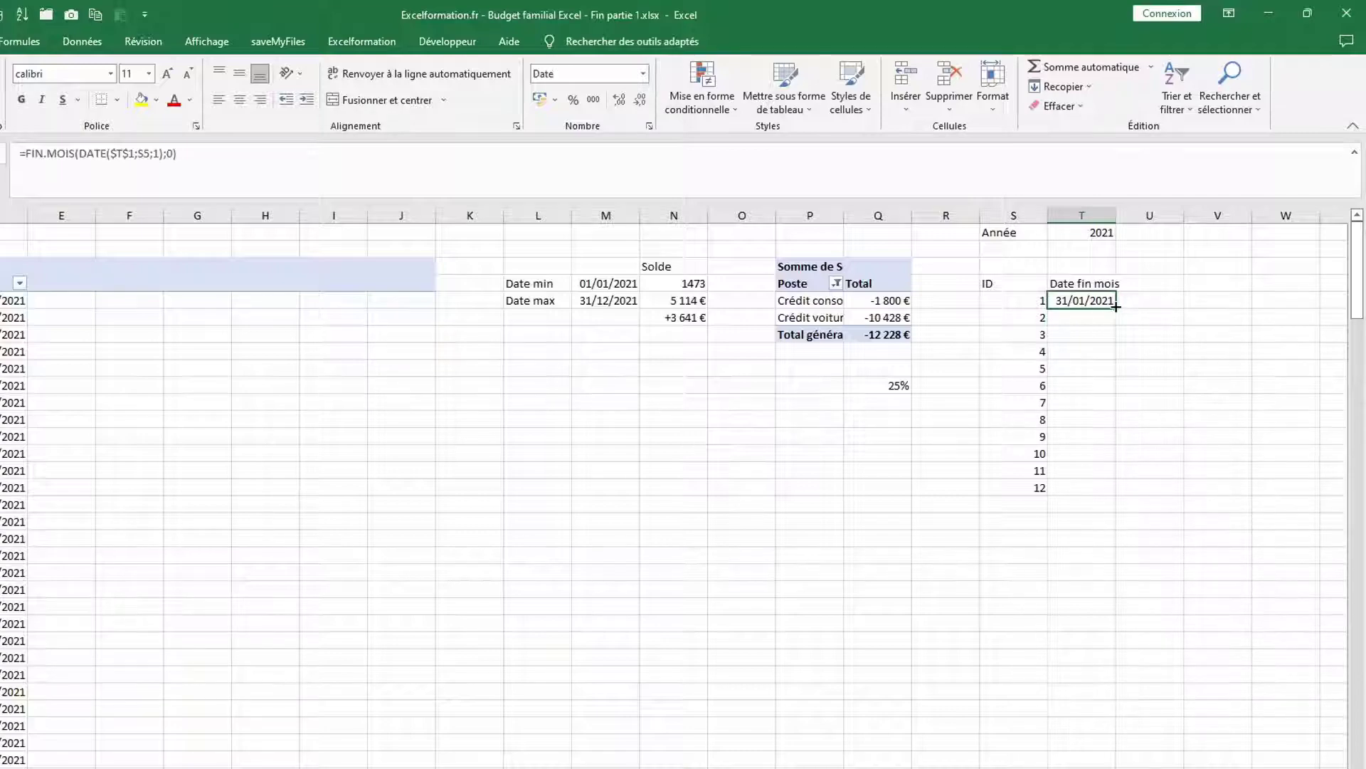
pyautogui.moveTo(1116, 308); pyautogui.dragTo(1108, 495)
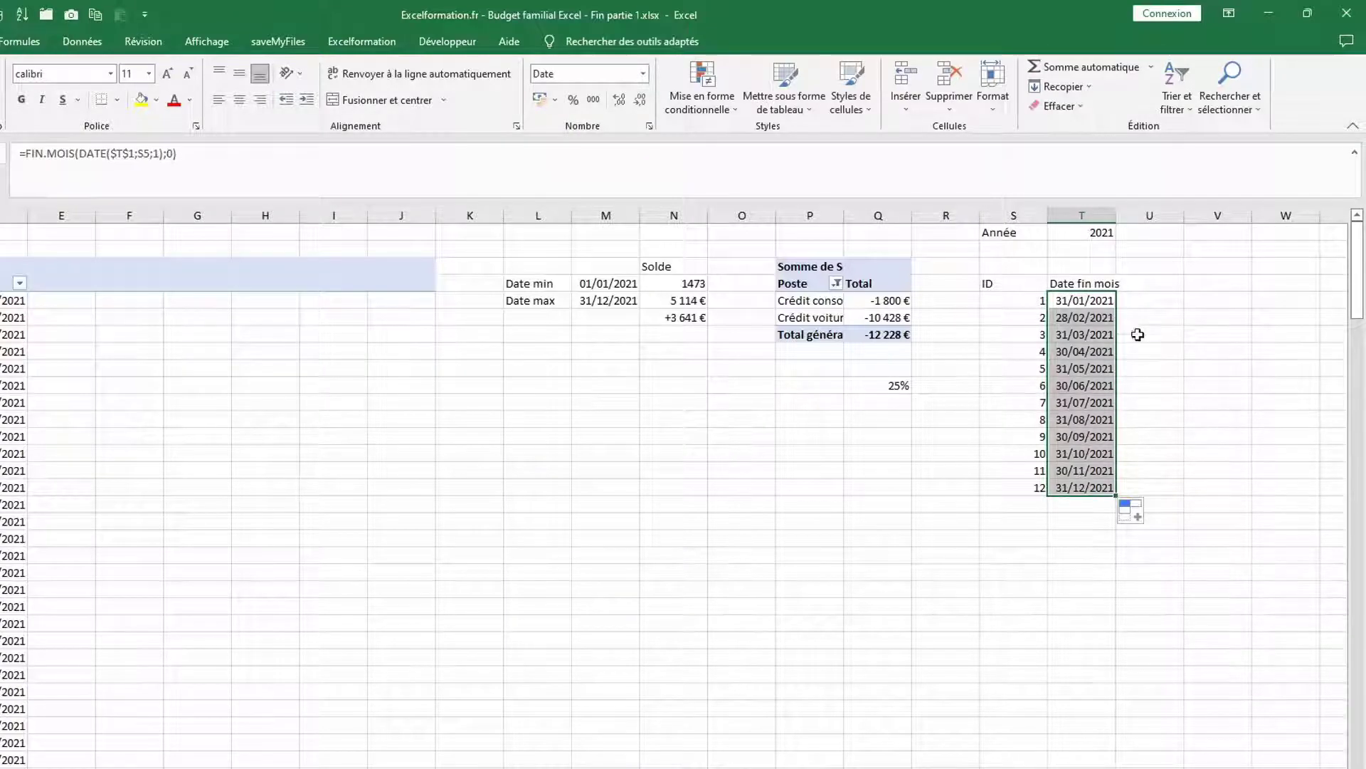
# Add the header "Mois" in U4 and enter the formula =TEXTE(T5;"mmmm") in U5
pyautogui.click(1139, 284)
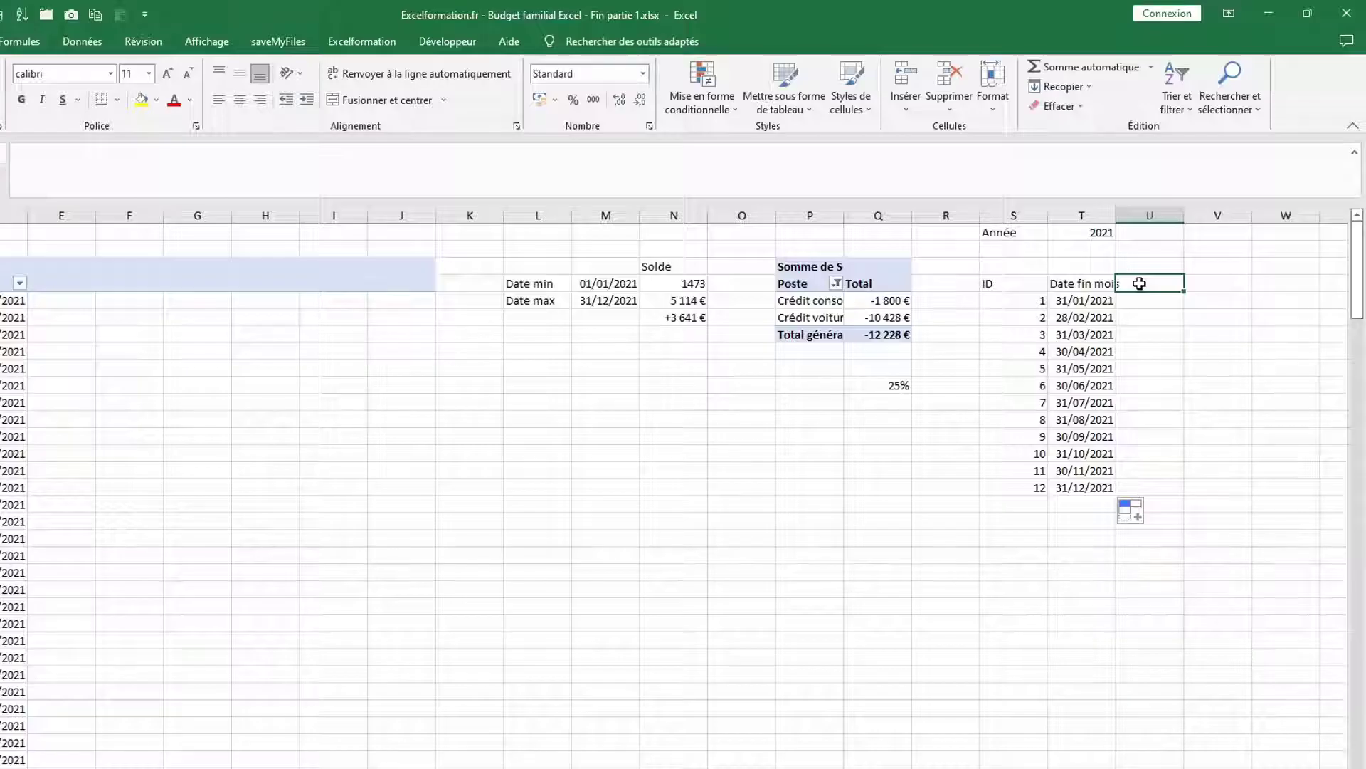
pyautogui.write('Mois')
pyautogui.press('Return')
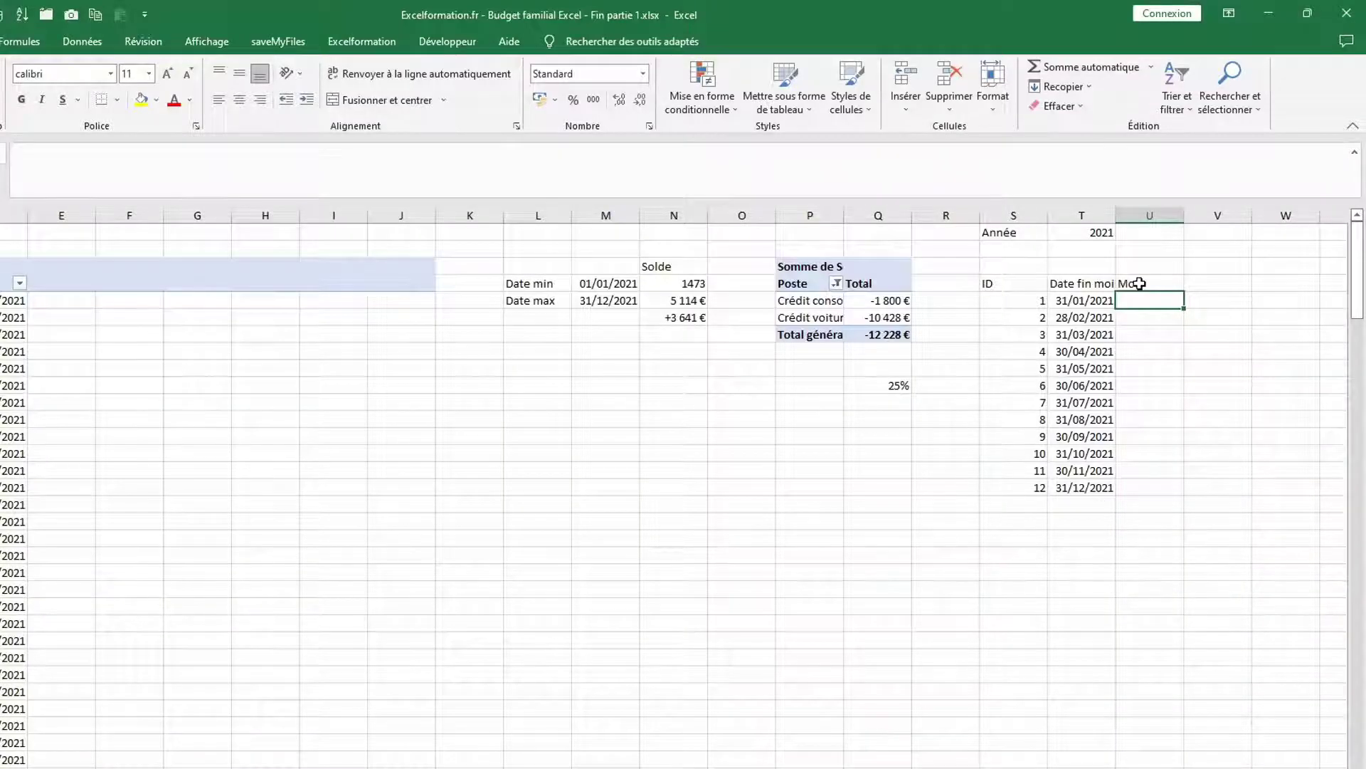
pyautogui.write('=texte(')
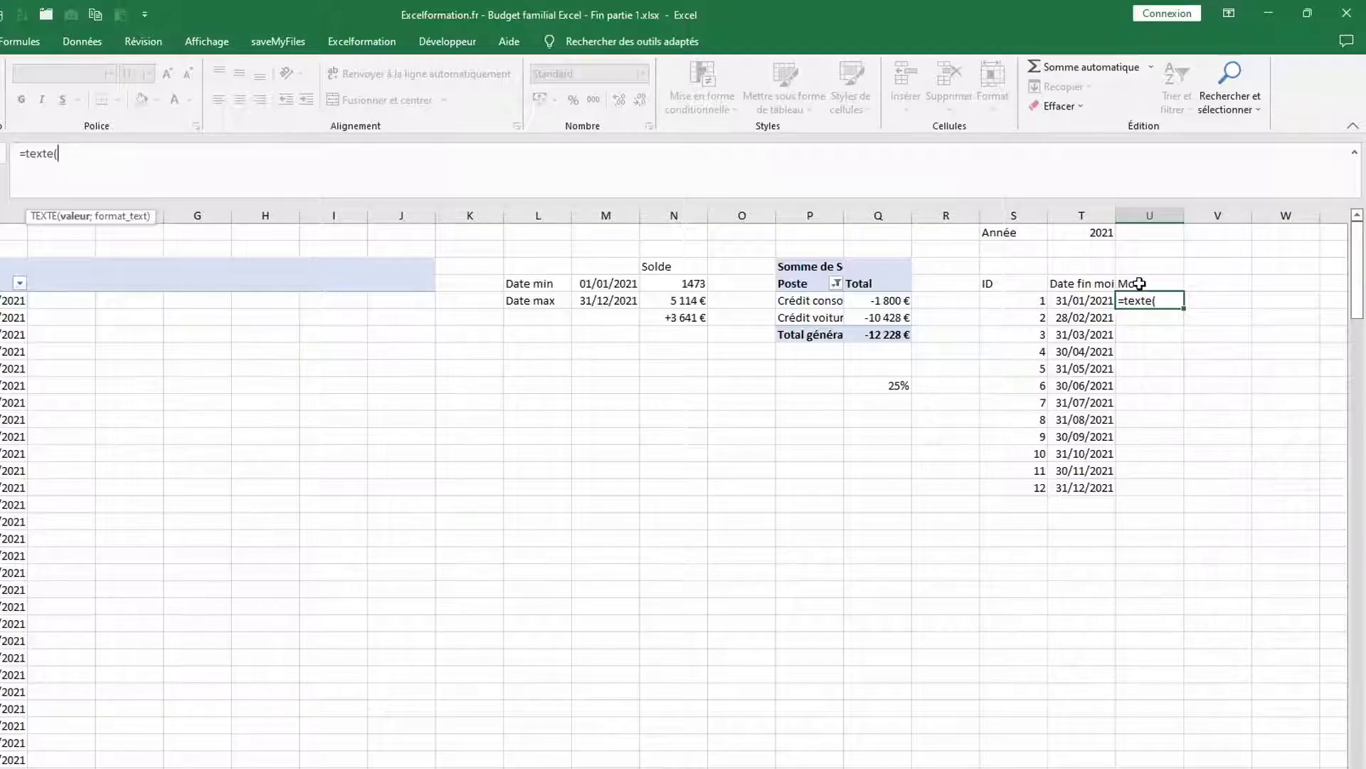
pyautogui.click(1072, 299)
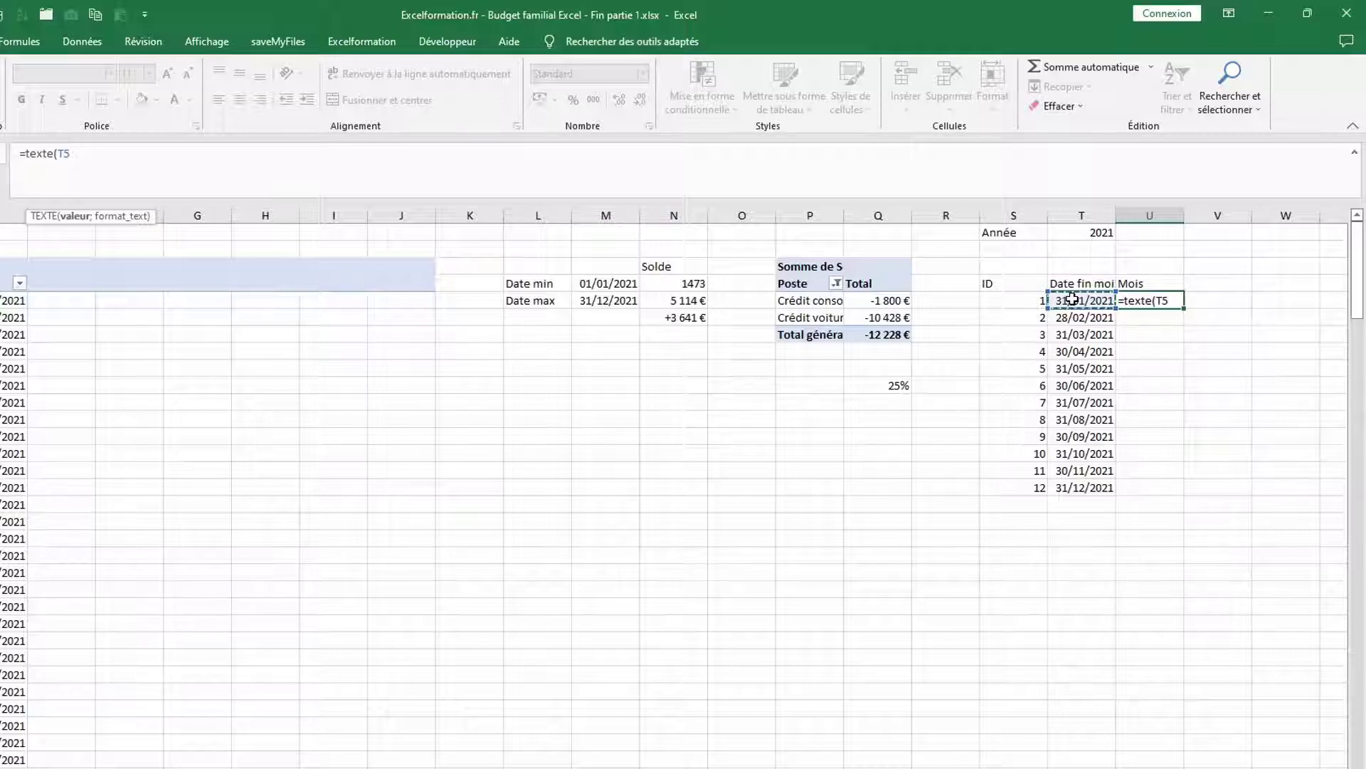
pyautogui.write(';"')
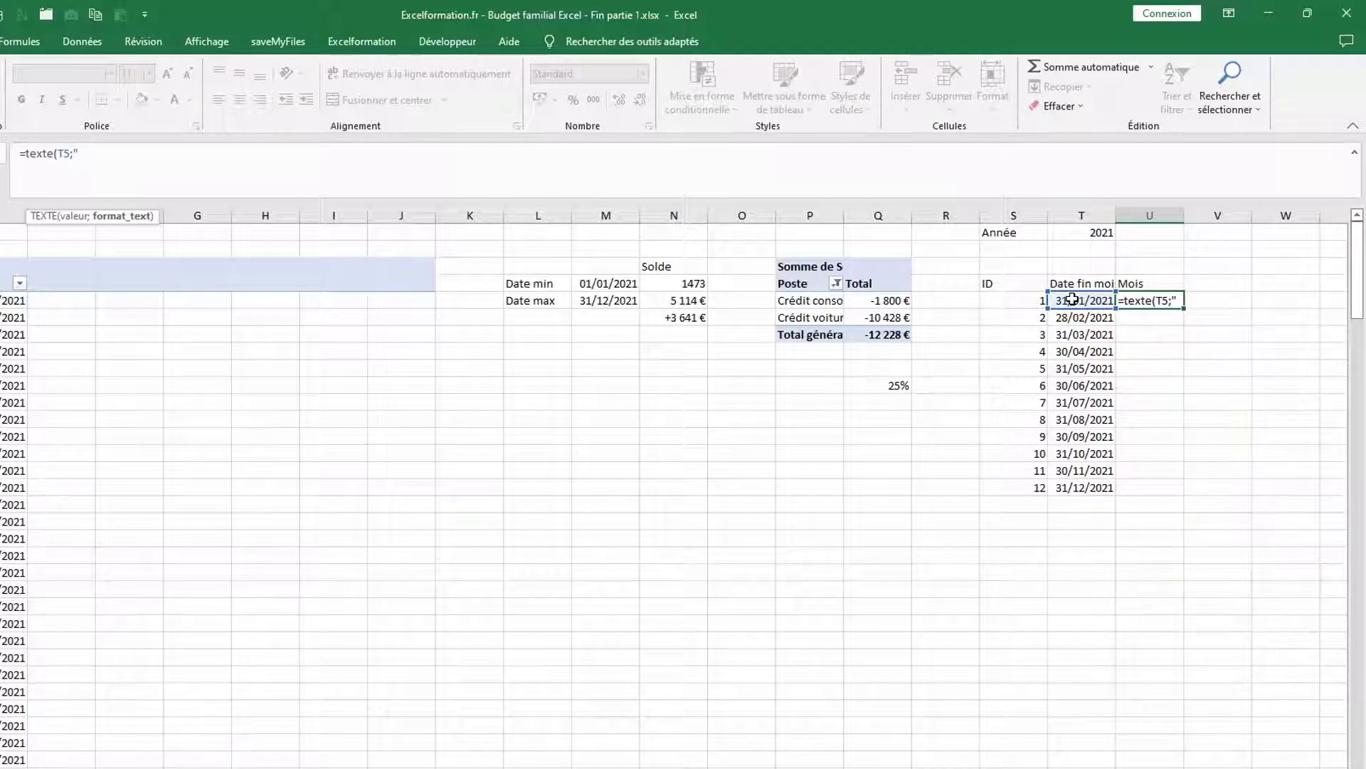
pyautogui.write('mmmm')
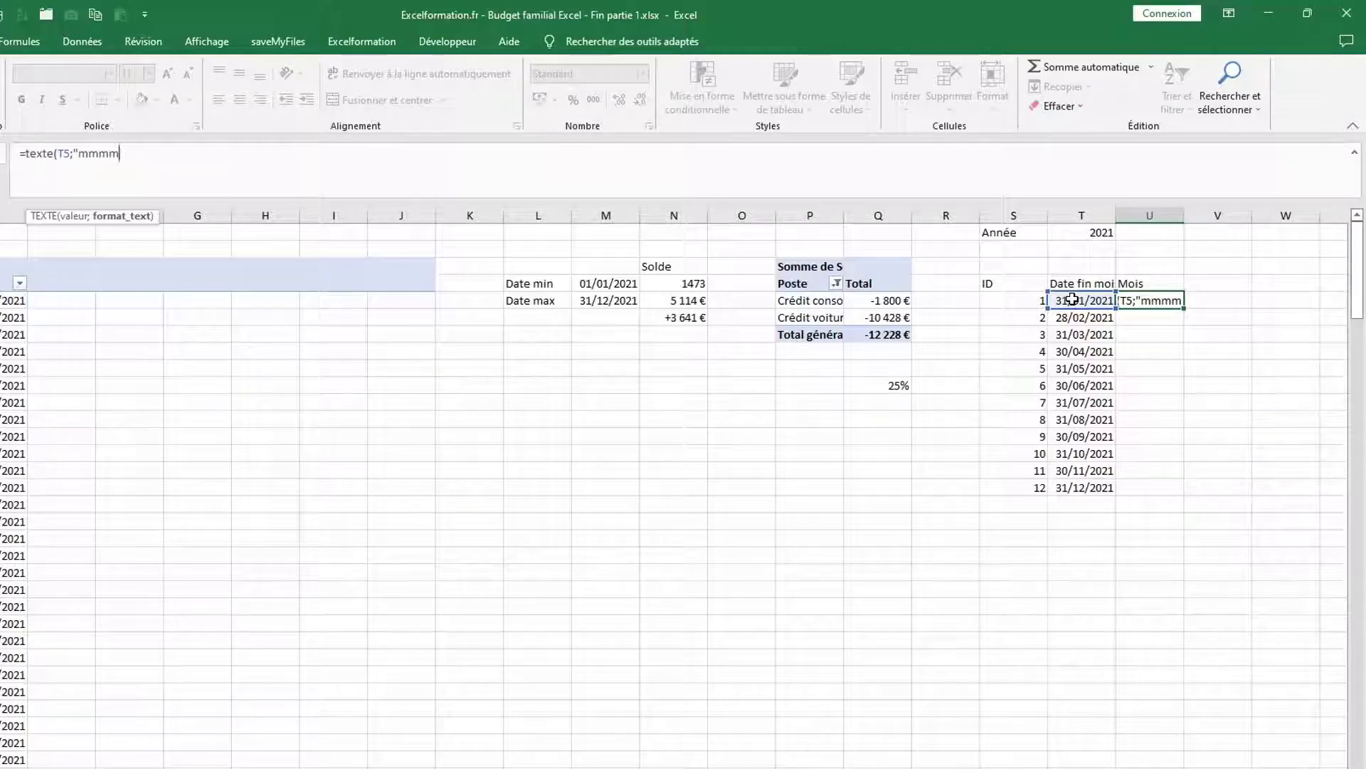
pyautogui.write('")')
pyautogui.press('Return')
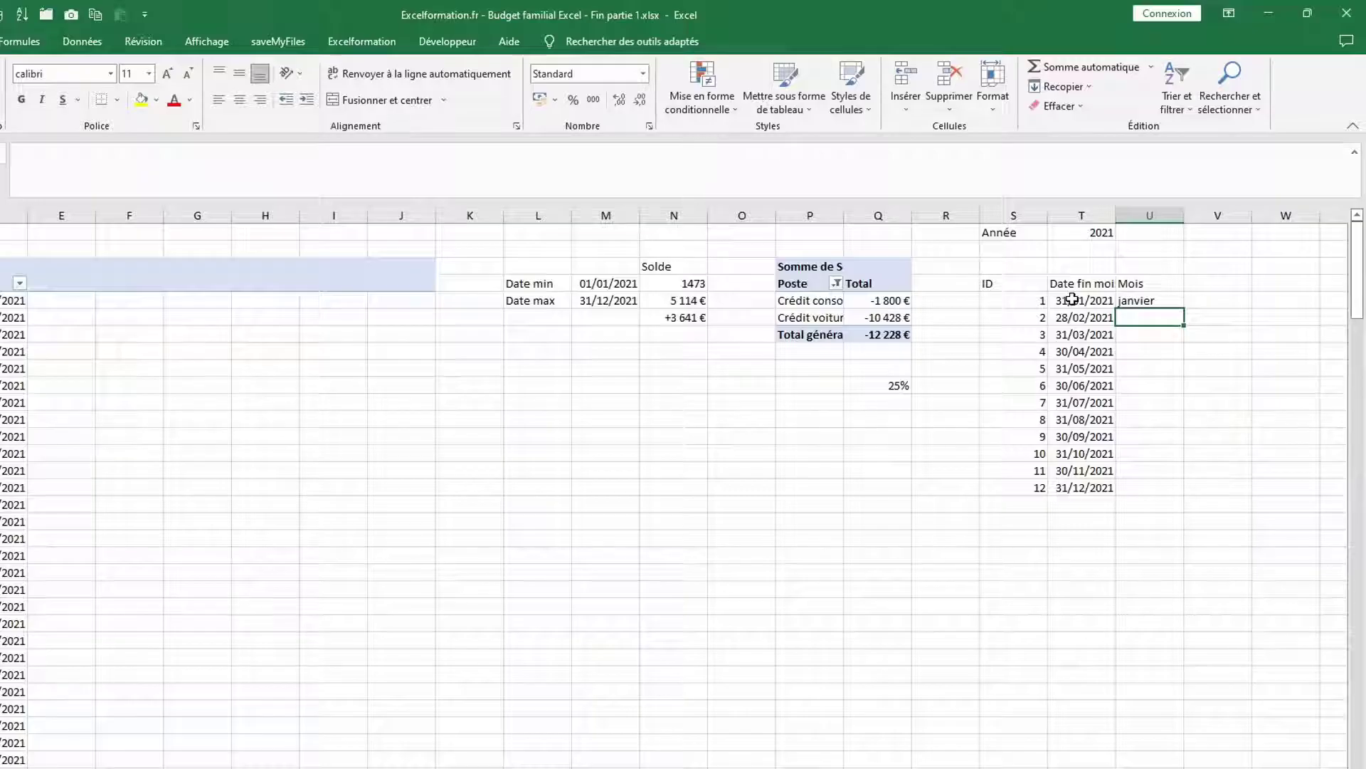
# Capitalize the month name in U5 with =NOMPROPRE(TEXTE(T5;"mmmm")) and fill the formula down to U16
pyautogui.click(1129, 300)
pyautogui.click(29, 156)
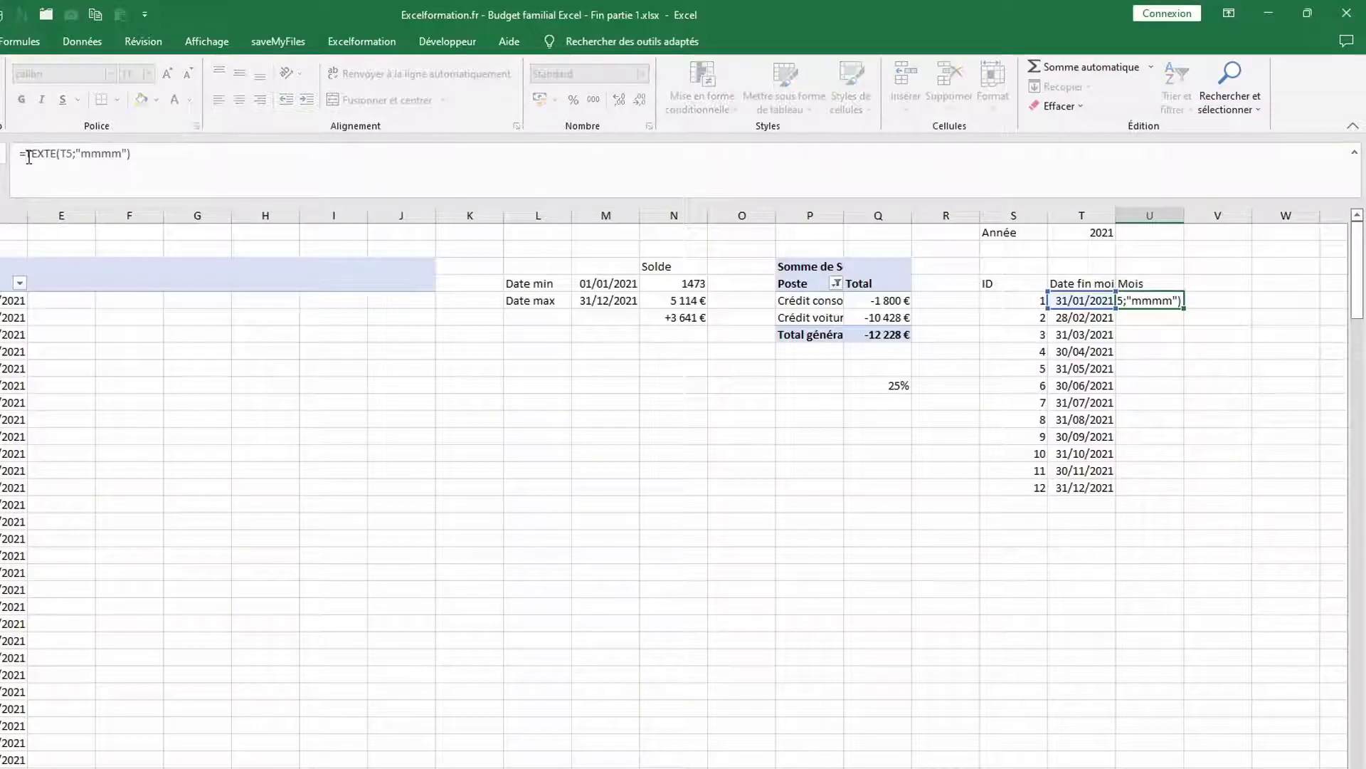
pyautogui.write('NOMPROPRE(')
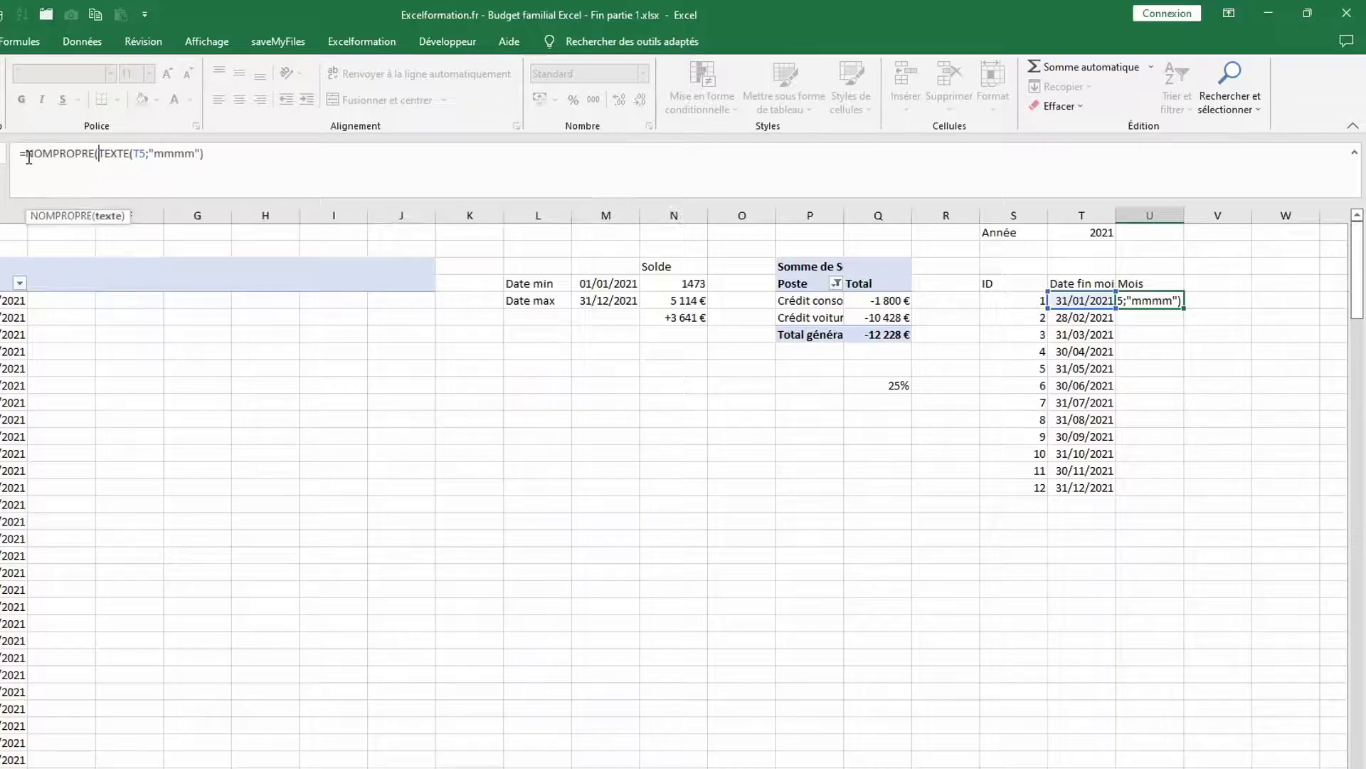
pyautogui.click(240, 153)
pyautogui.write(')')
pyautogui.press('Return')
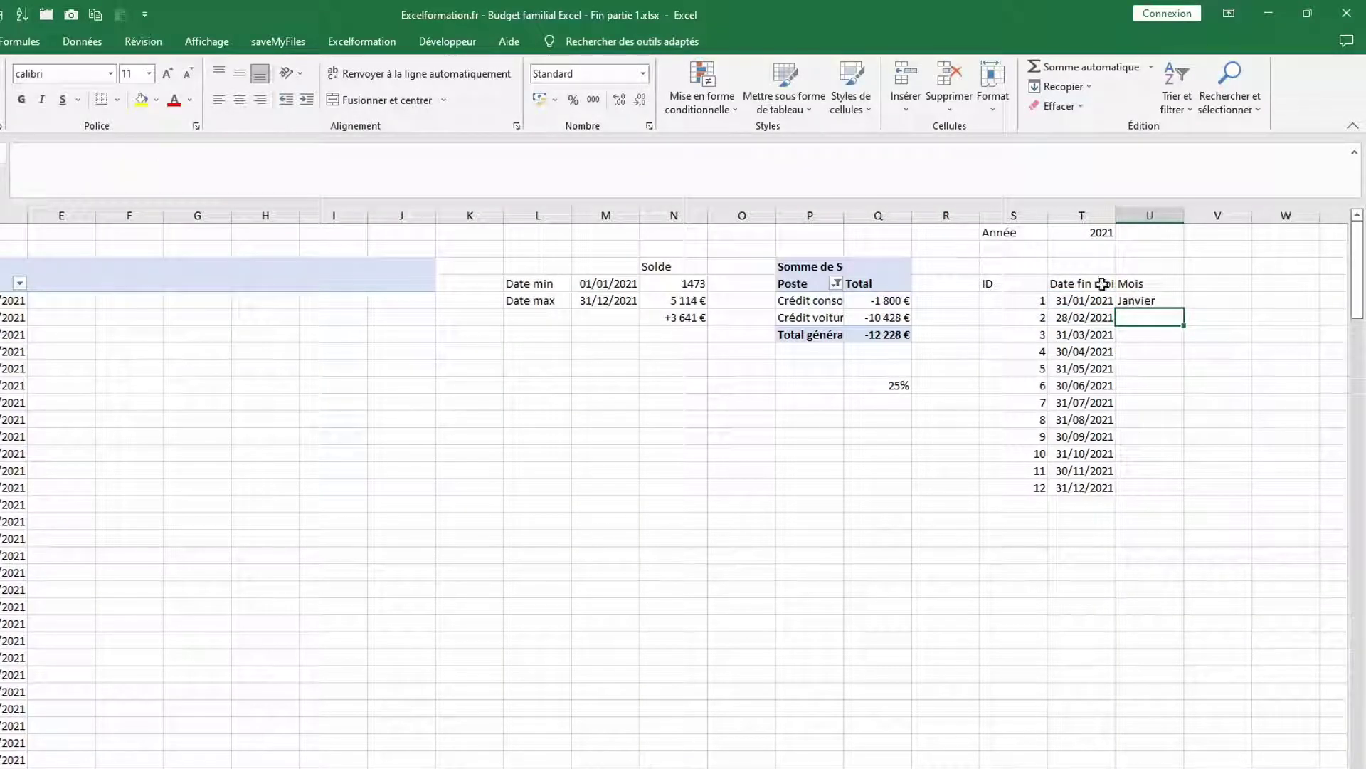
pyautogui.click(1139, 300)
pyautogui.moveTo(1190, 311); pyautogui.dragTo(1182, 496)
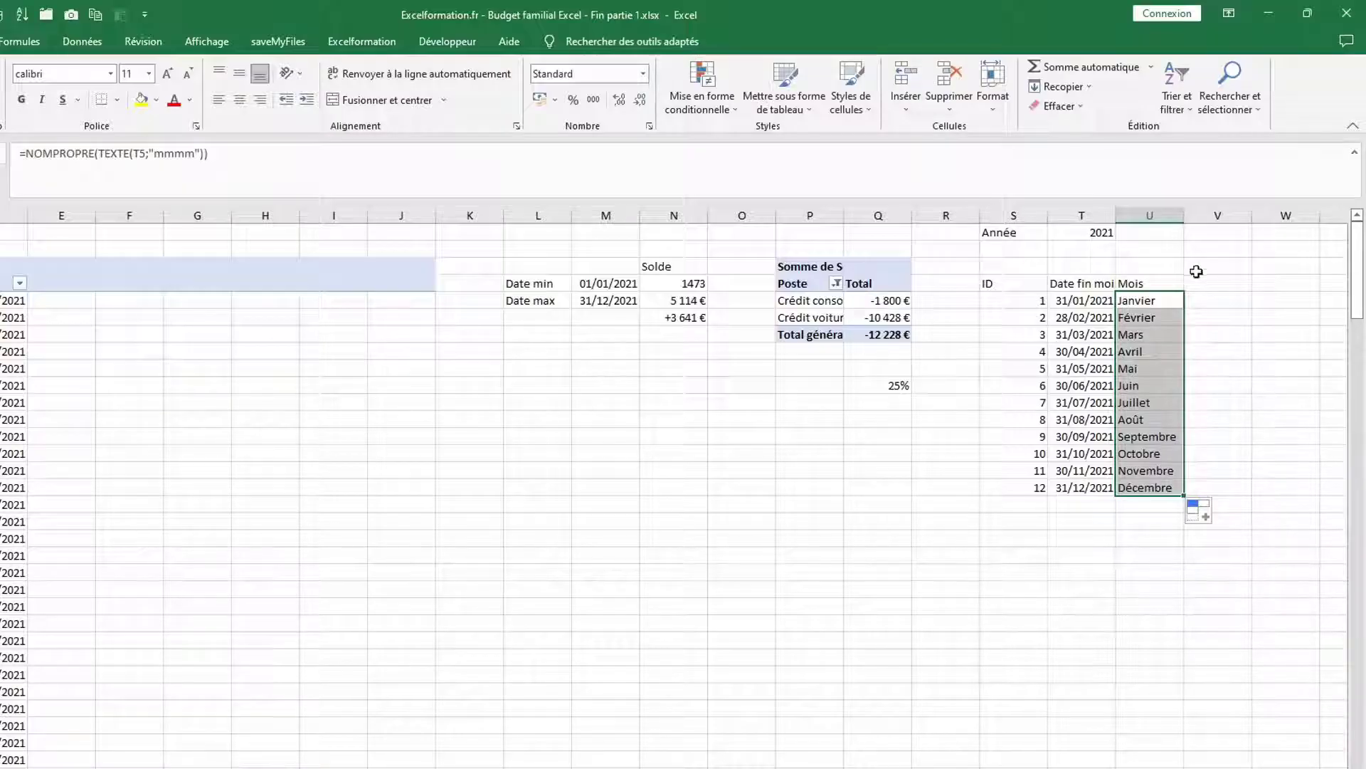
# Add the column header "Solde fin de mois" in cell V4
pyautogui.click(1204, 282)
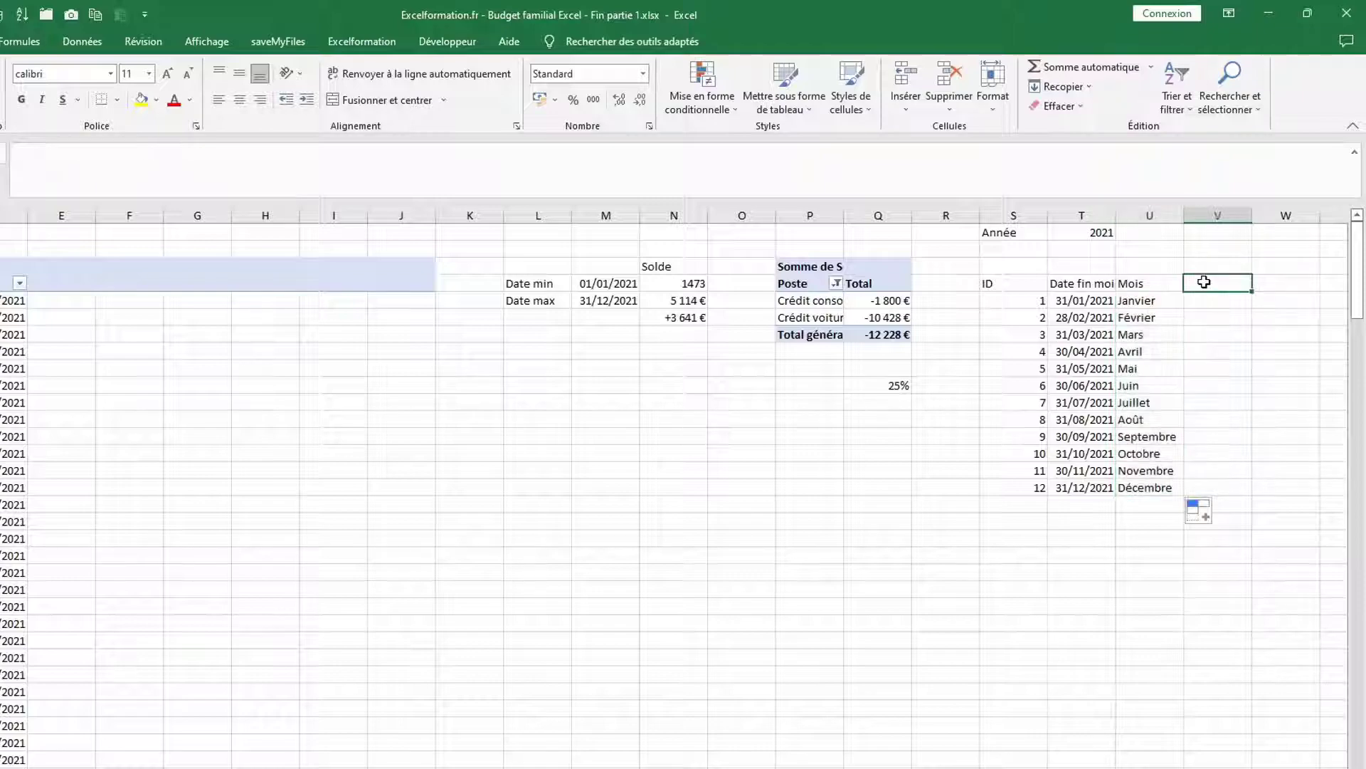
pyautogui.write('S')
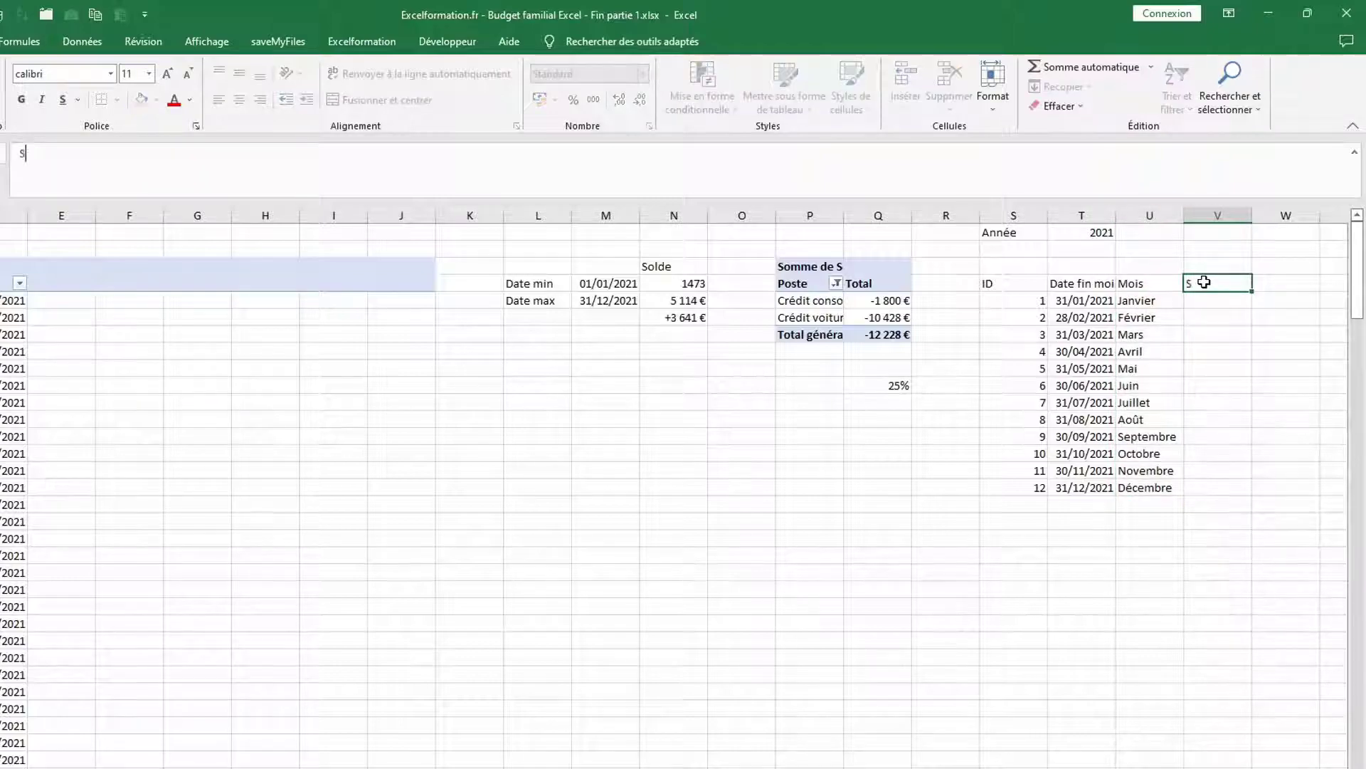
pyautogui.write('olde fin de mois')
pyautogui.press('Return')
# Enter =SOMME.SI(baseReleve[Date];"<="&TCD!T5;baseReleve[Solde]) in V5 and fill the formula down to V16
pyautogui.write('=somme.si(')
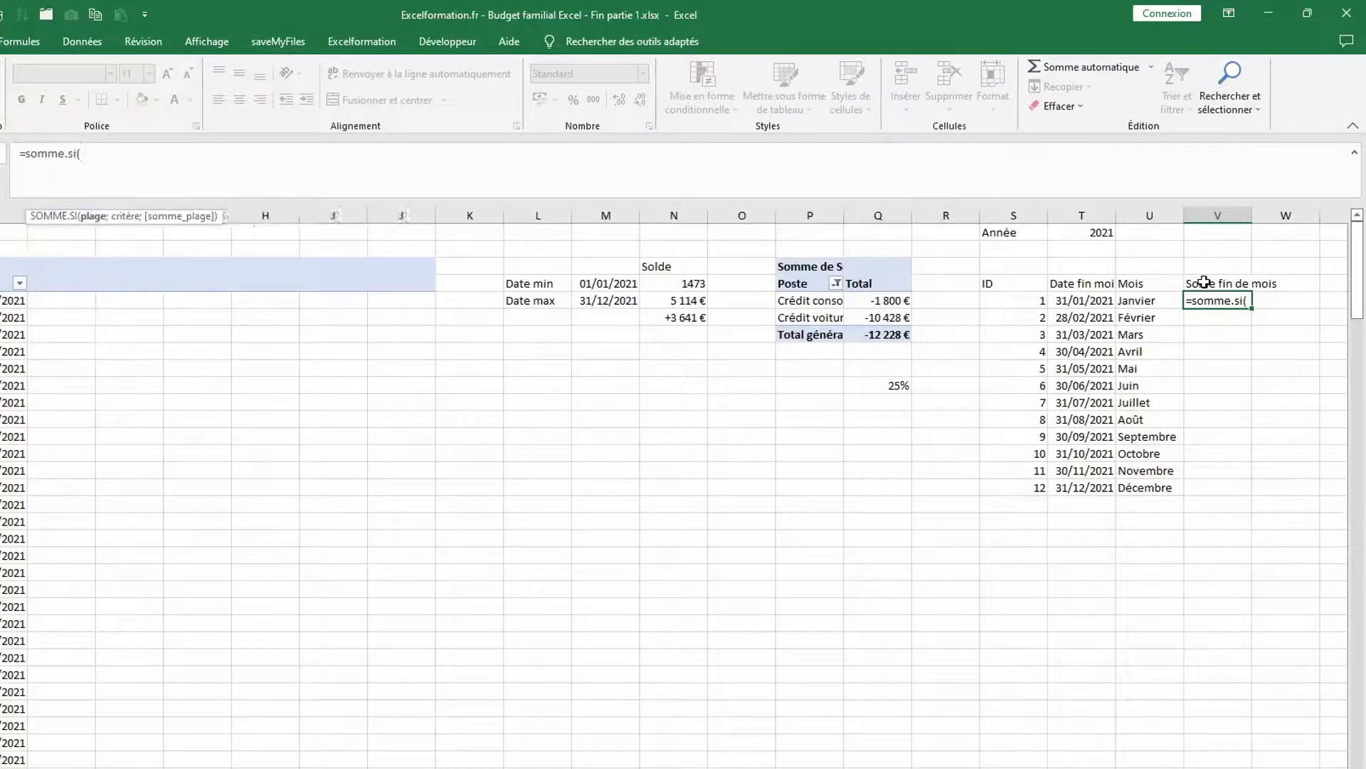
pyautogui.click(71, 765)
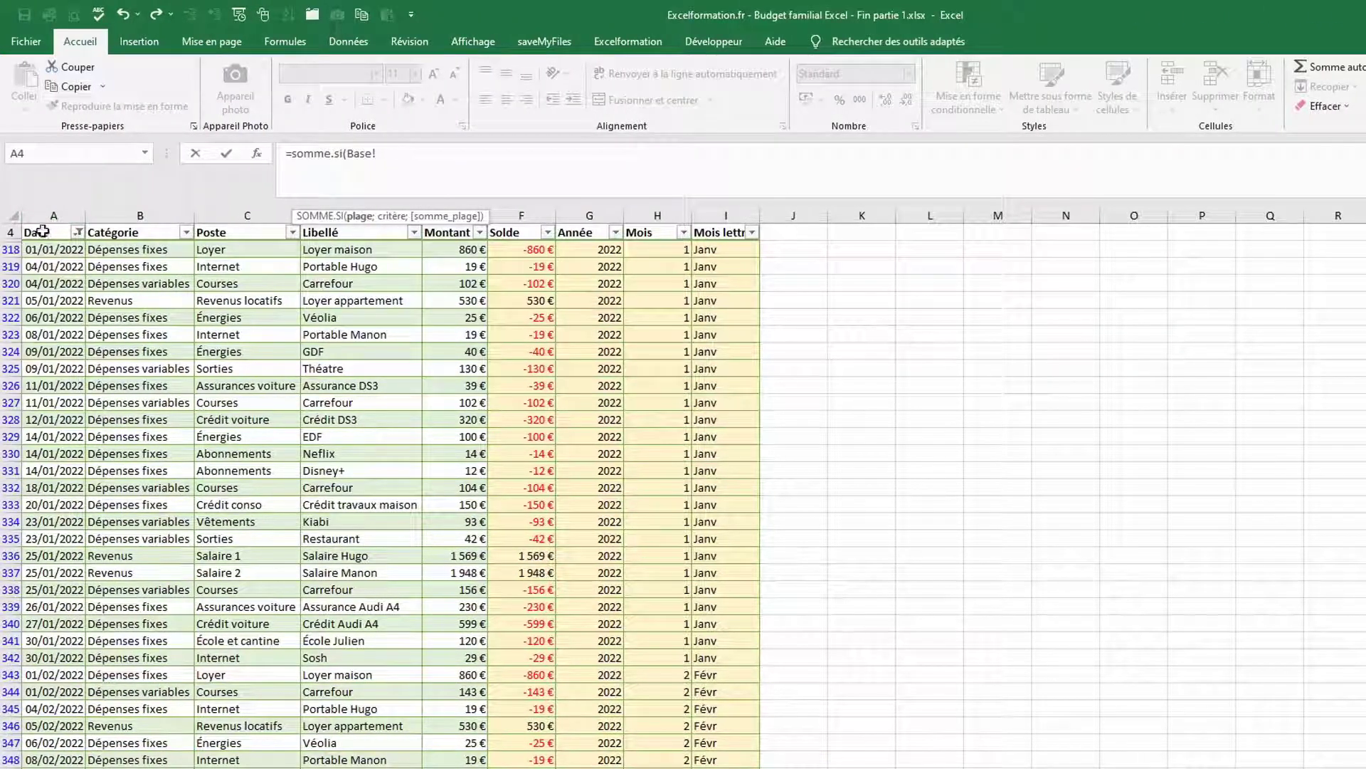
pyautogui.click(44, 222)
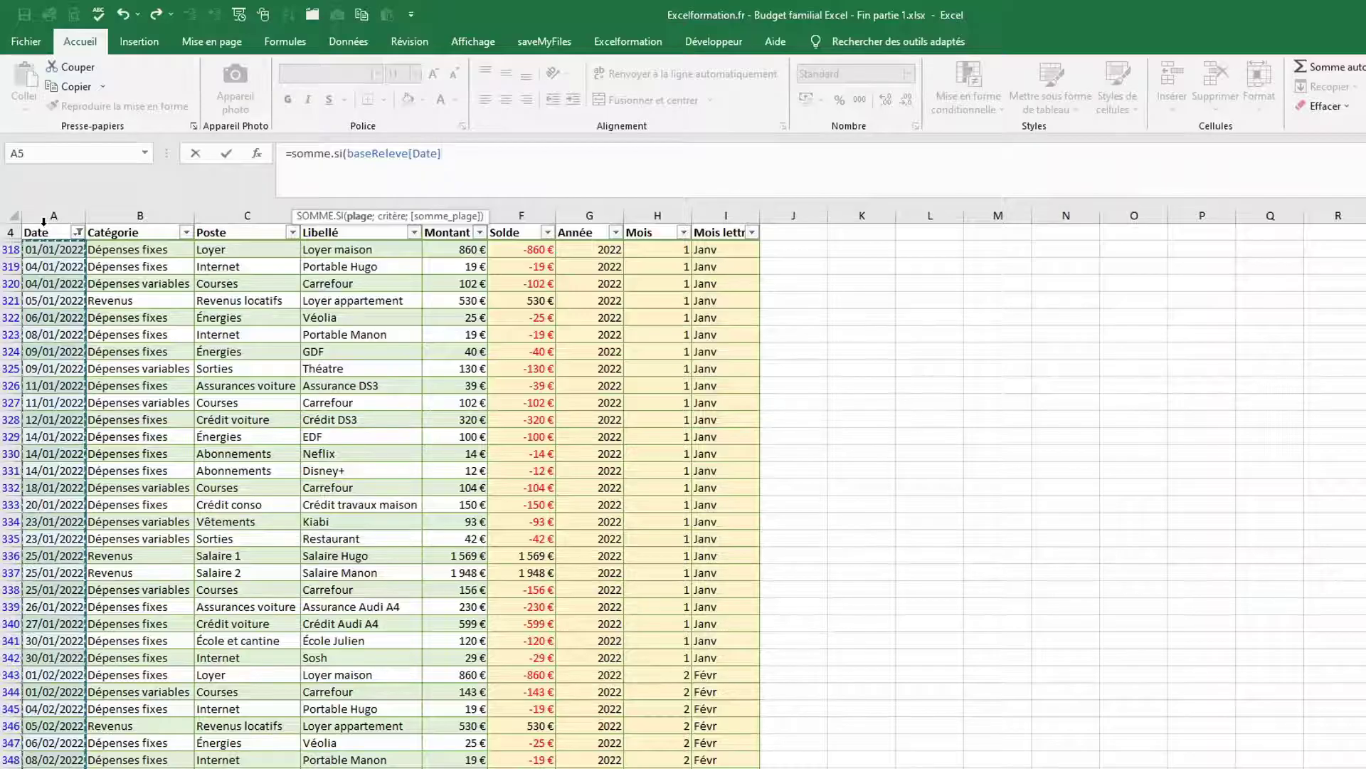
pyautogui.write(';')
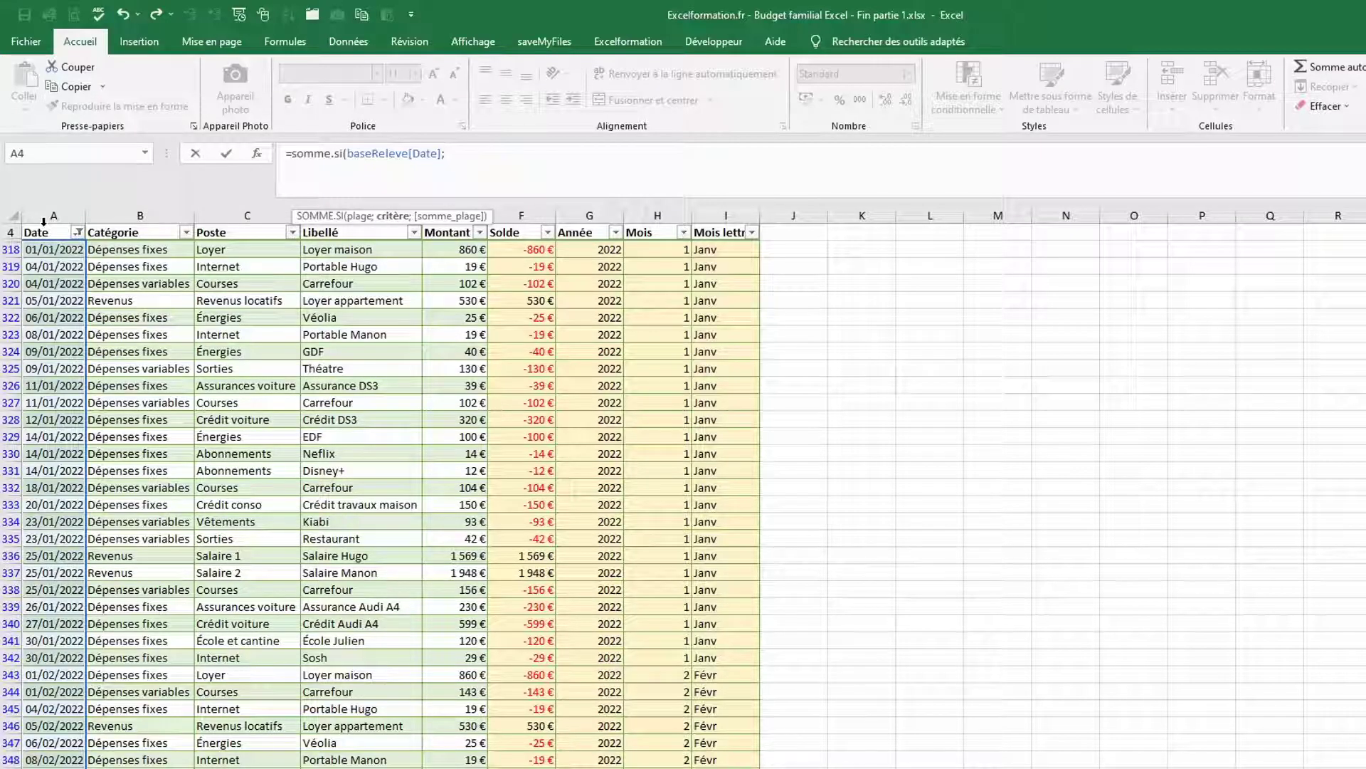
pyautogui.write('"<="&')
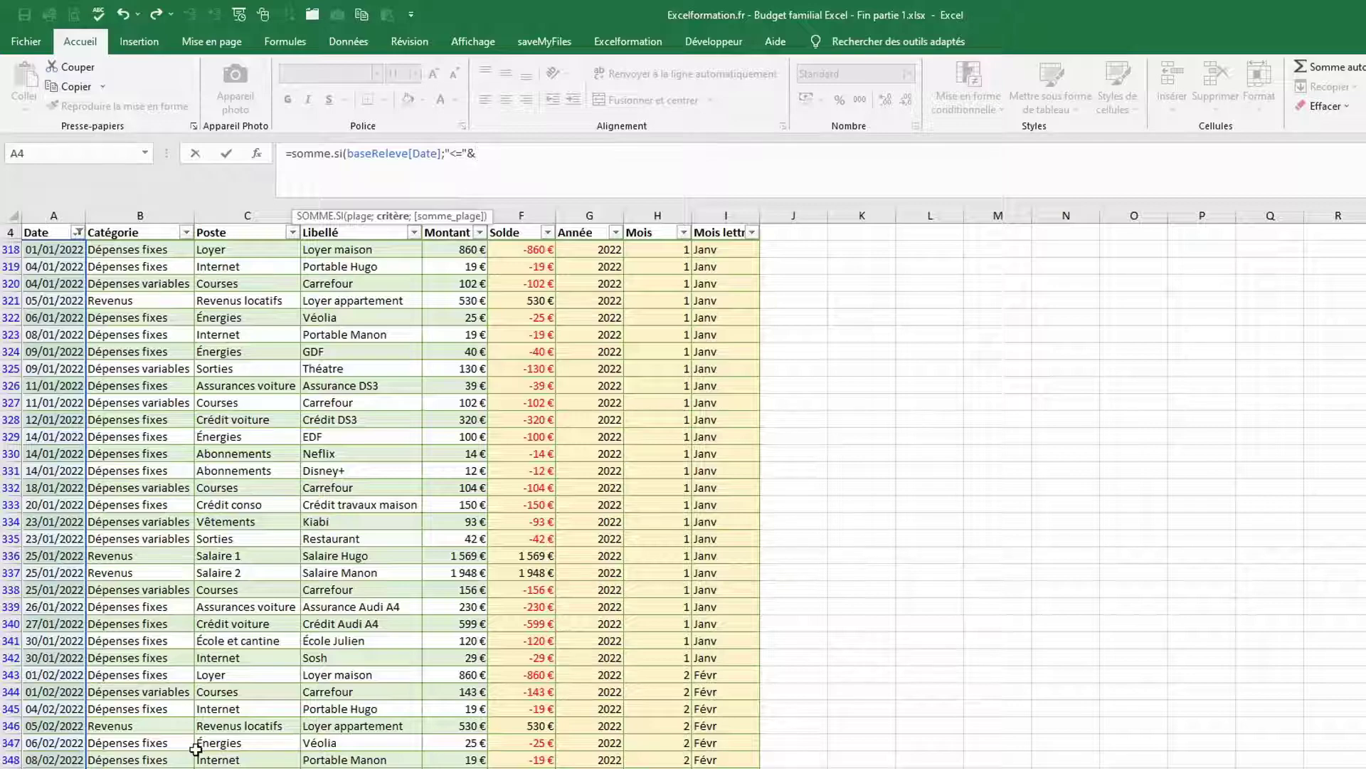
pyautogui.hotkey('ctrl', 'pagedown')
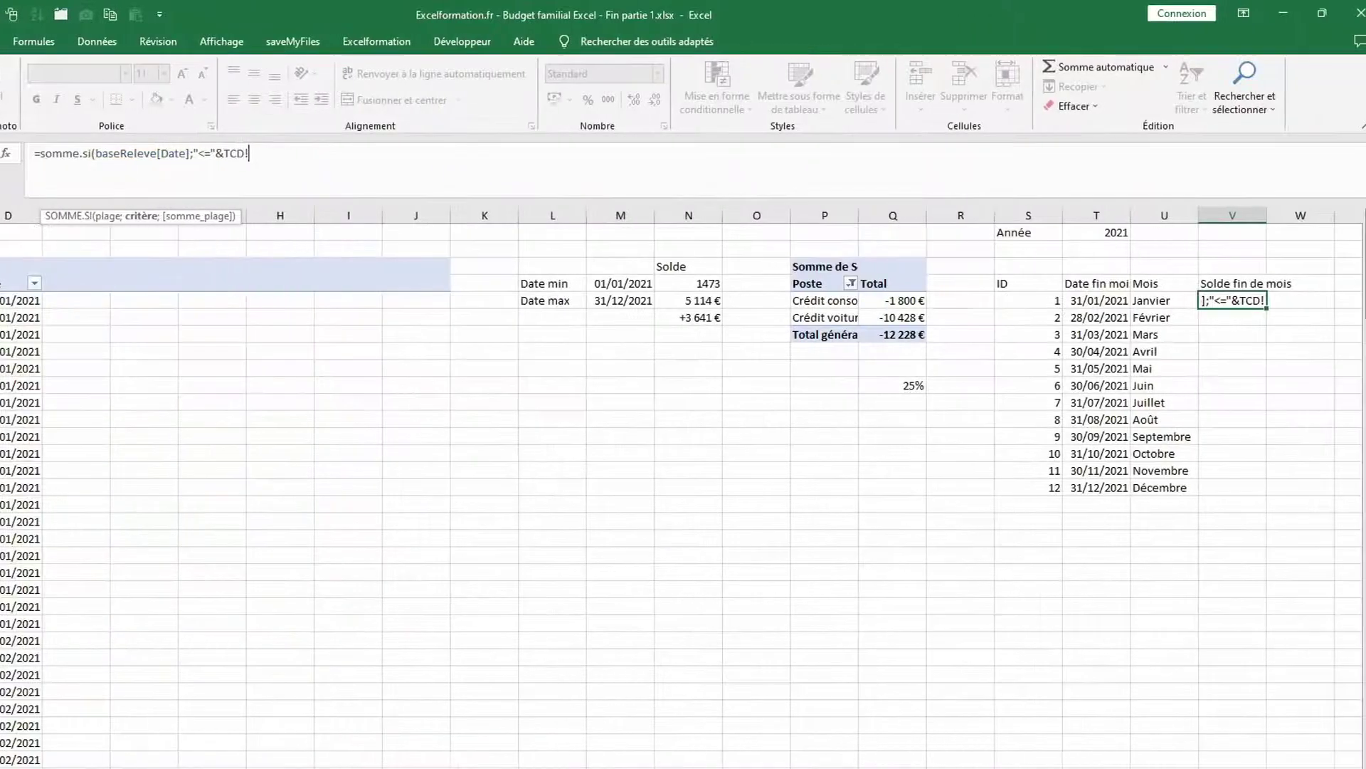
pyautogui.click(1078, 297)
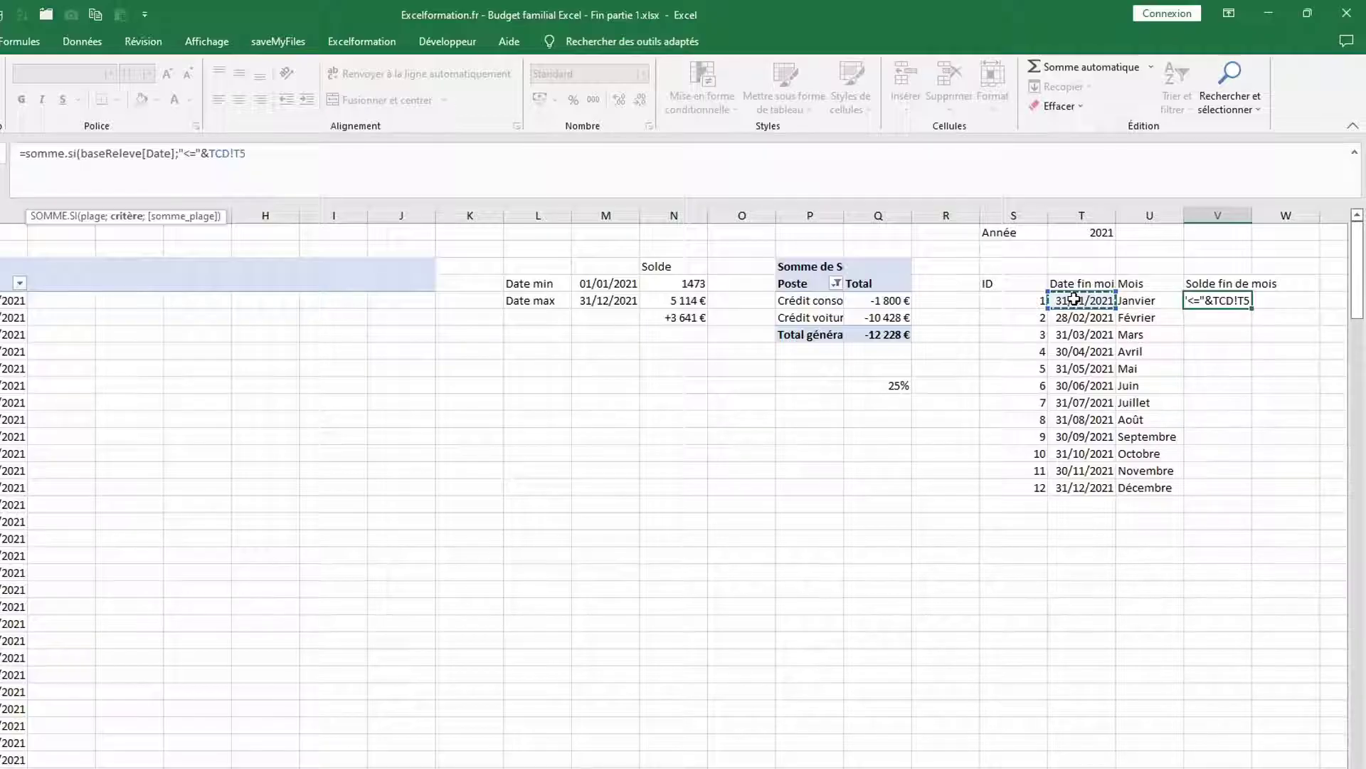
pyautogui.write(';')
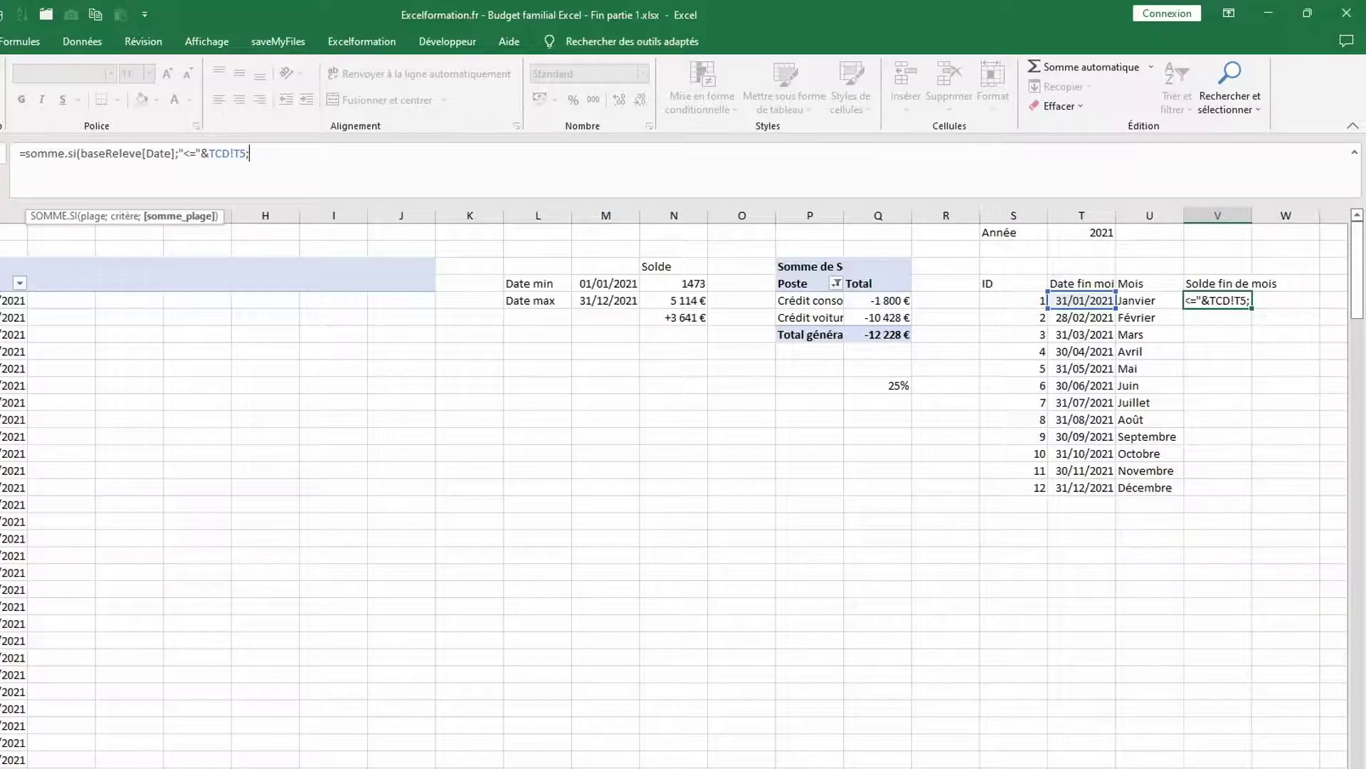
pyautogui.click(71, 767)
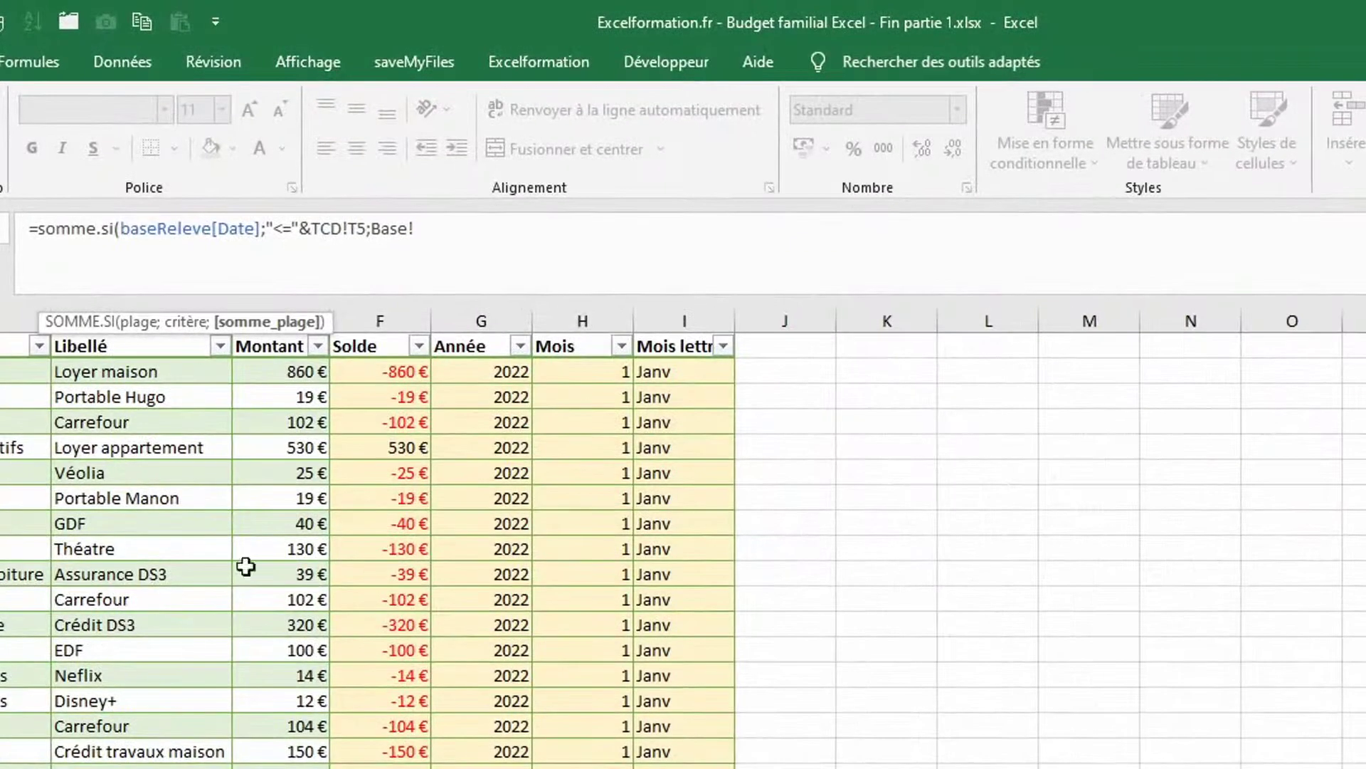
pyautogui.click(363, 332)
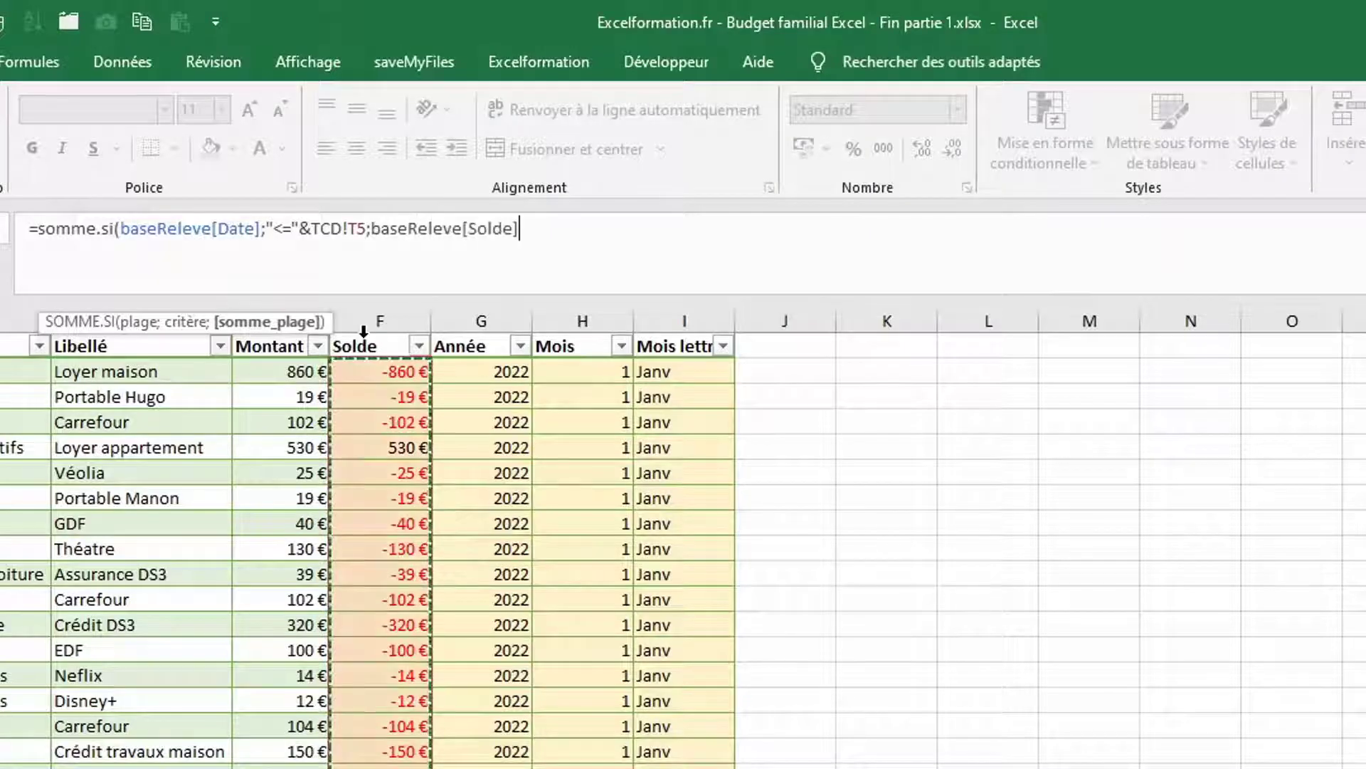
pyautogui.write(')')
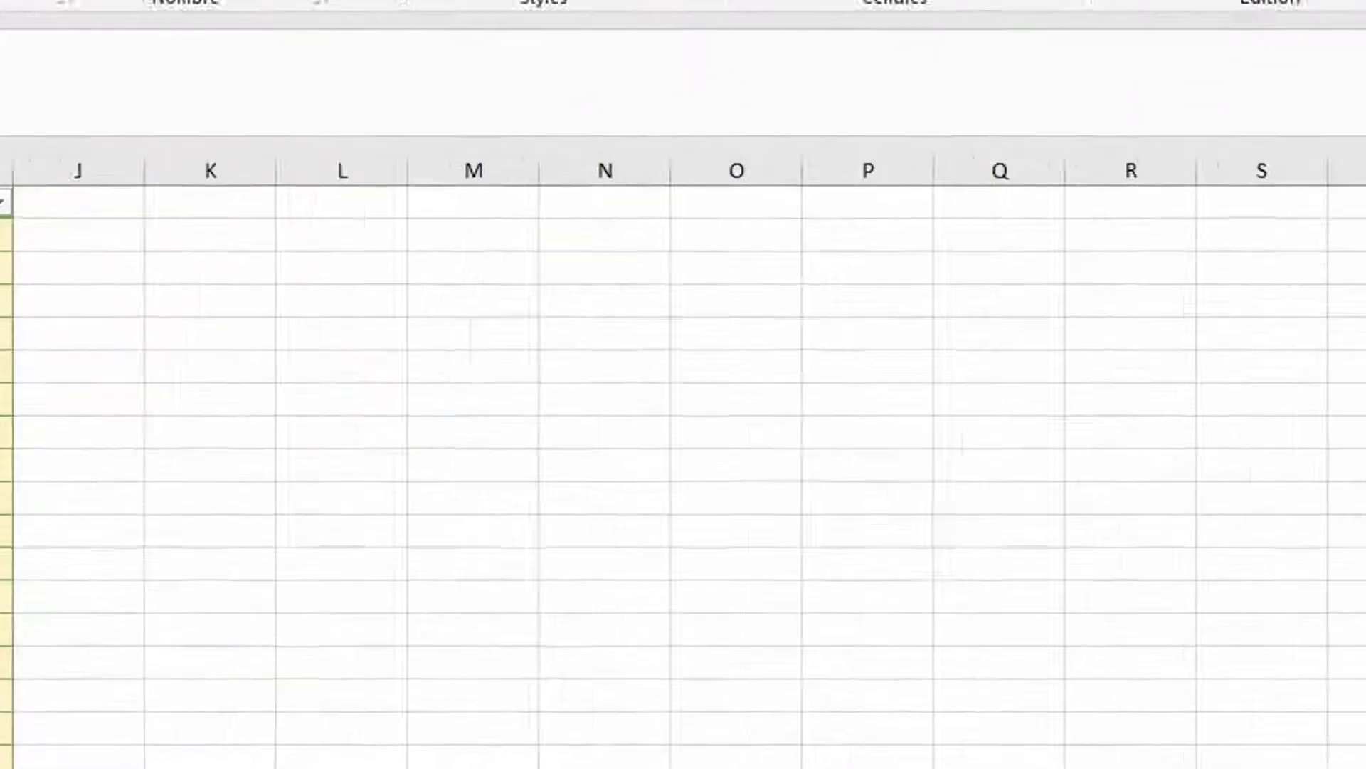
pyautogui.press('Return')
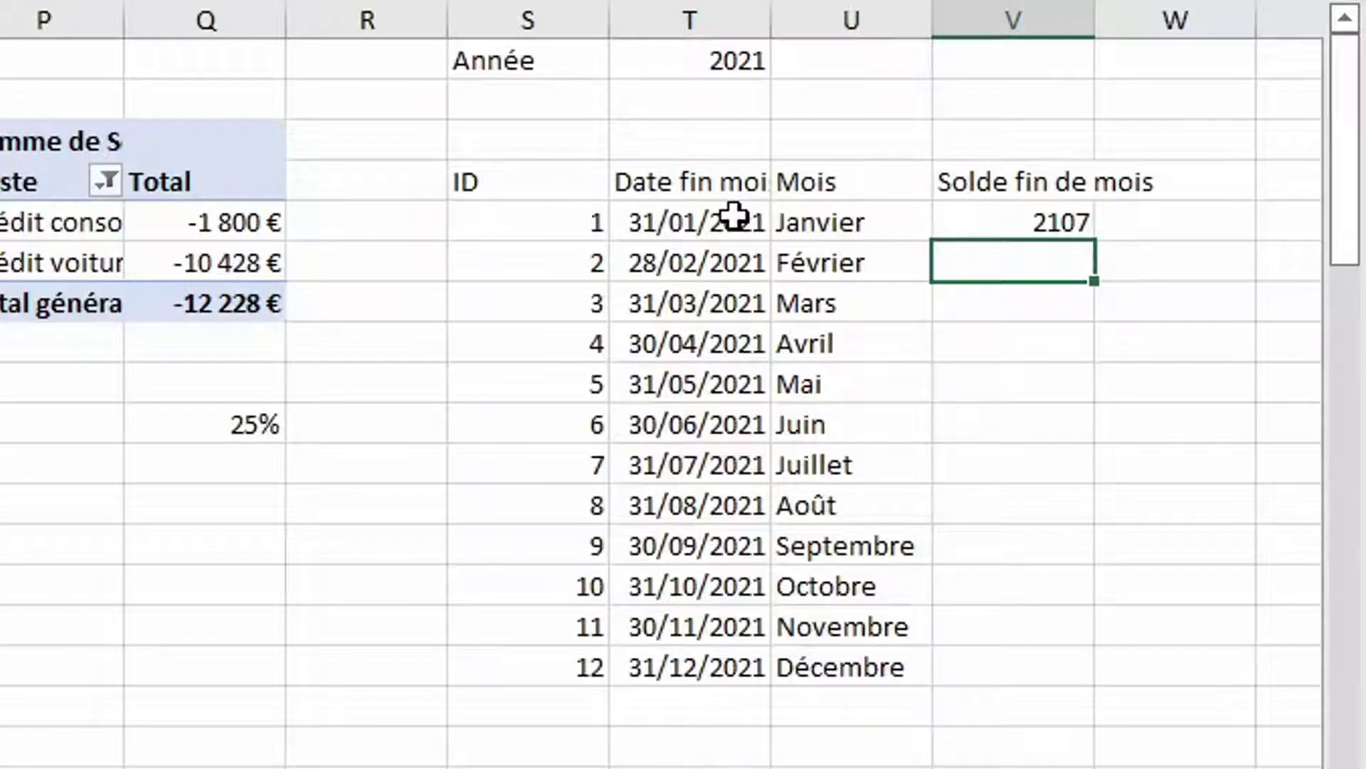
pyautogui.press('Up')
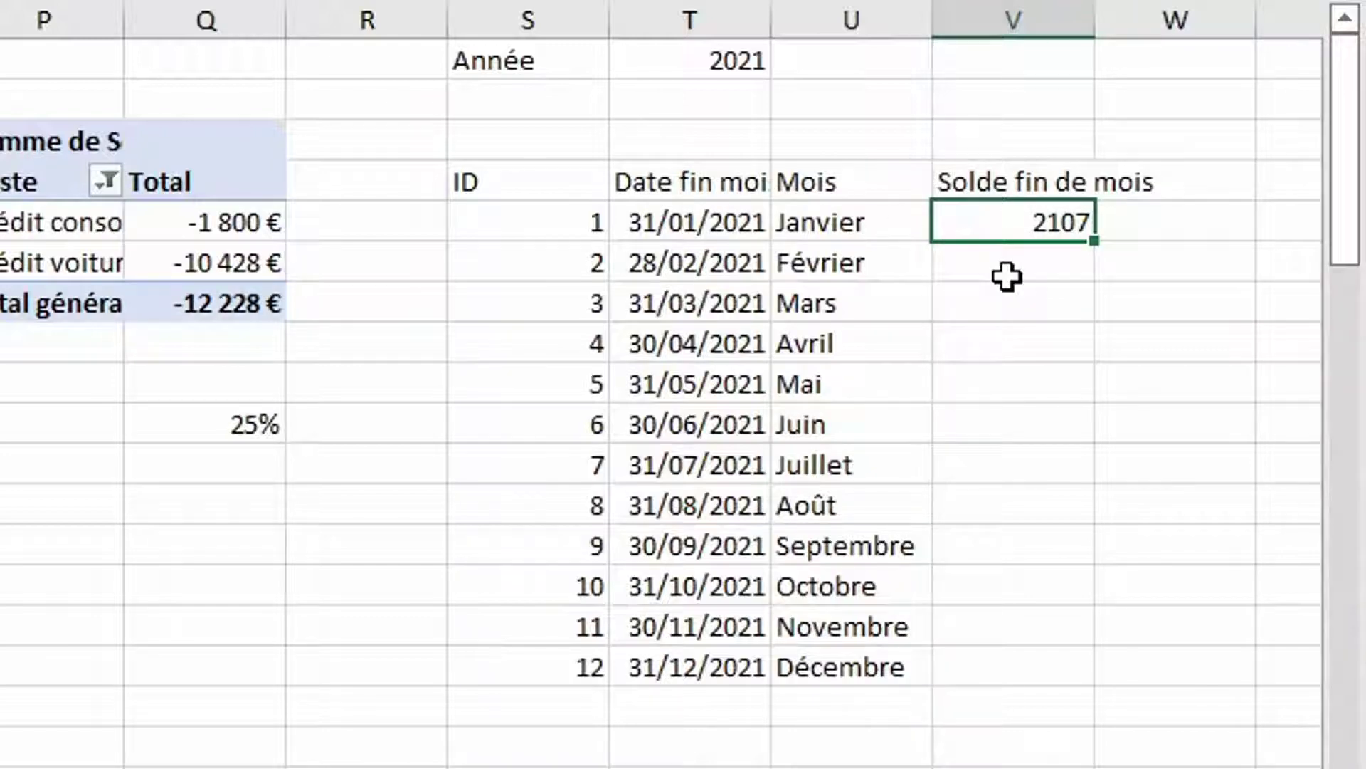
pyautogui.moveTo(1094, 242); pyautogui.dragTo(1028, 665)
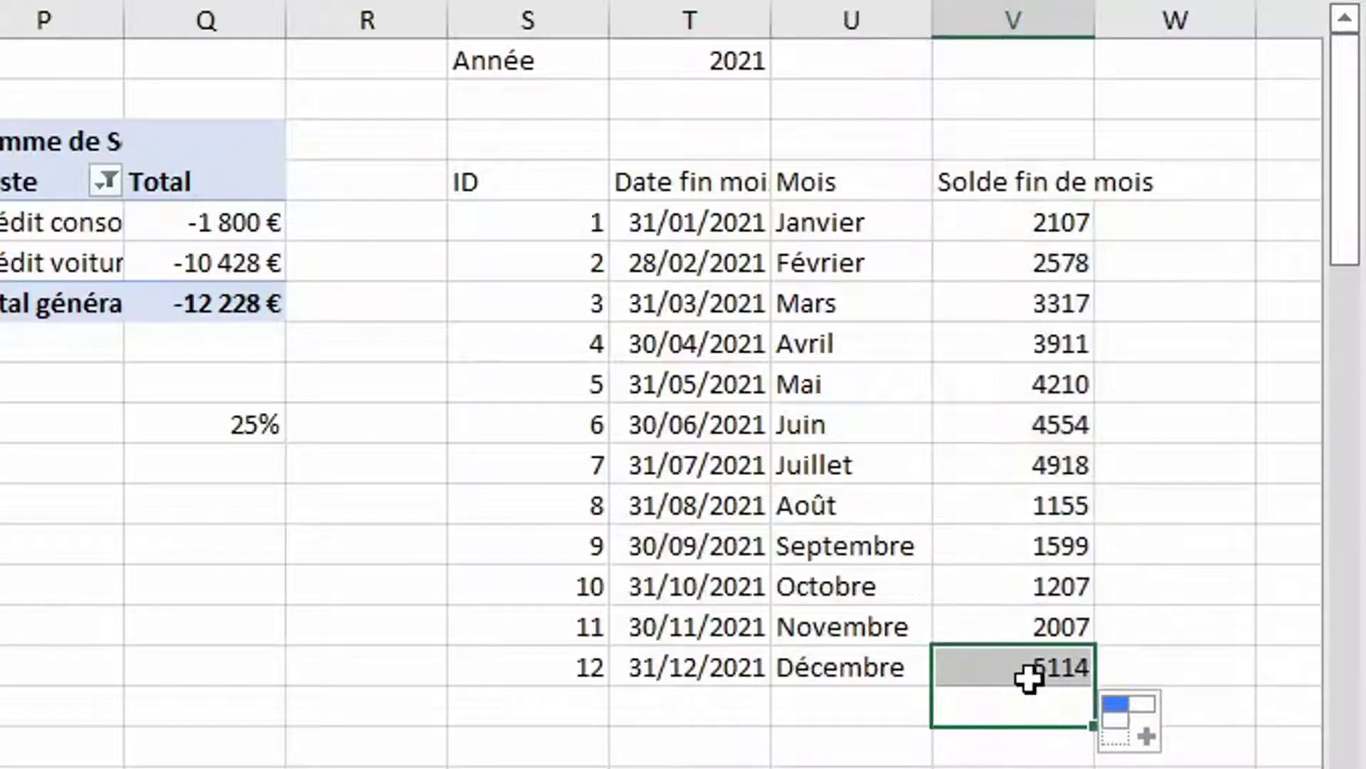
# Filter the dashboard to the year 2022
pyautogui.click(1027, 668)
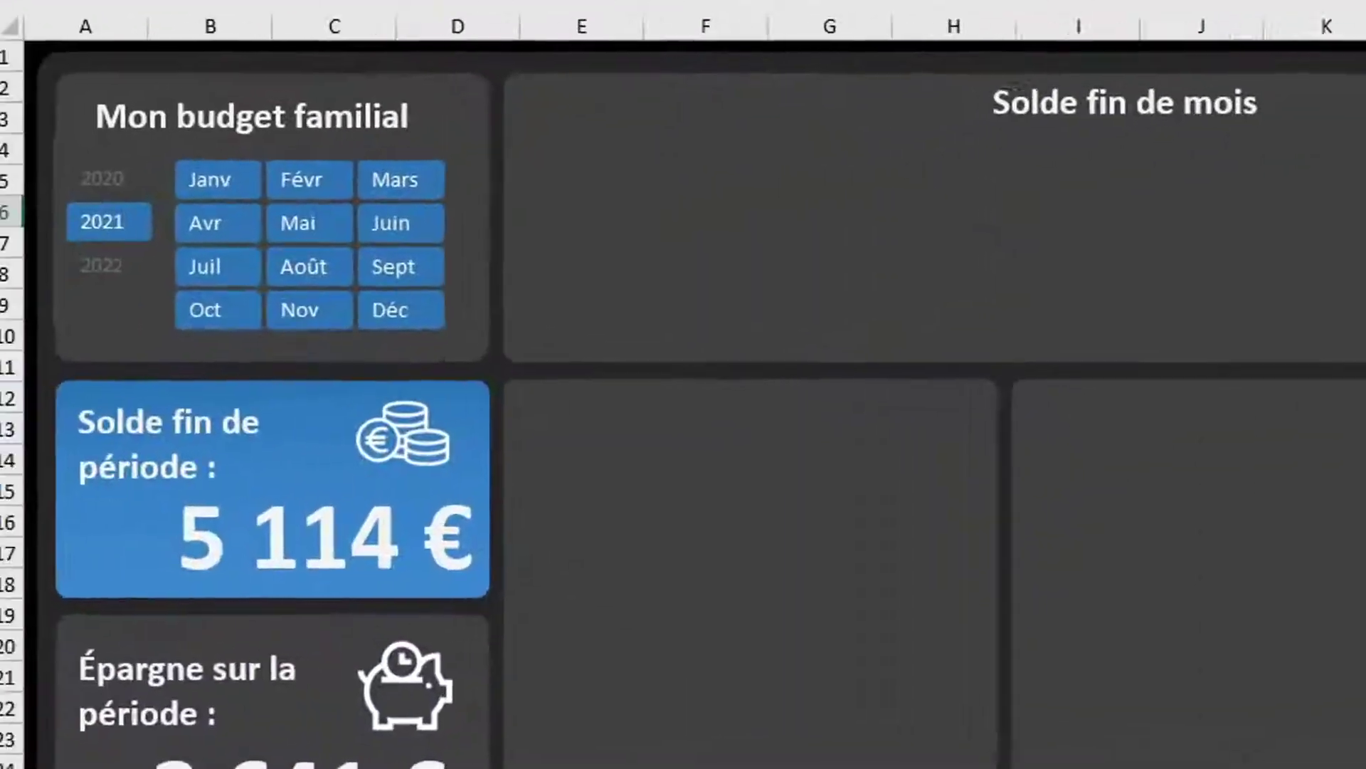
pyautogui.click(118, 260)
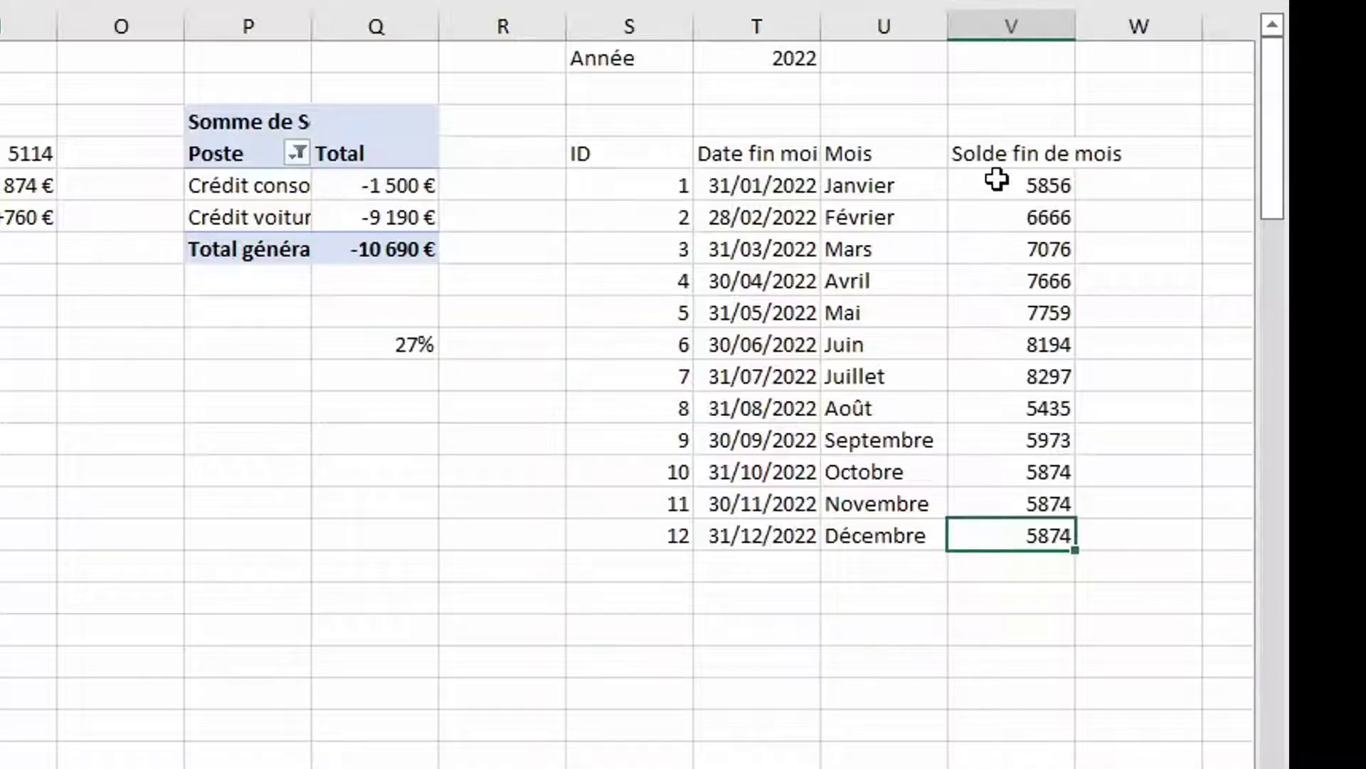
# Change the formula in V5:V16 to =SI(T5<=$M$5;SOMME.SI(baseReleve[Date];"<="&TCD!T5;baseReleve[Solde]);#N/A)
pyautogui.moveTo(996, 180); pyautogui.dragTo(998, 526)
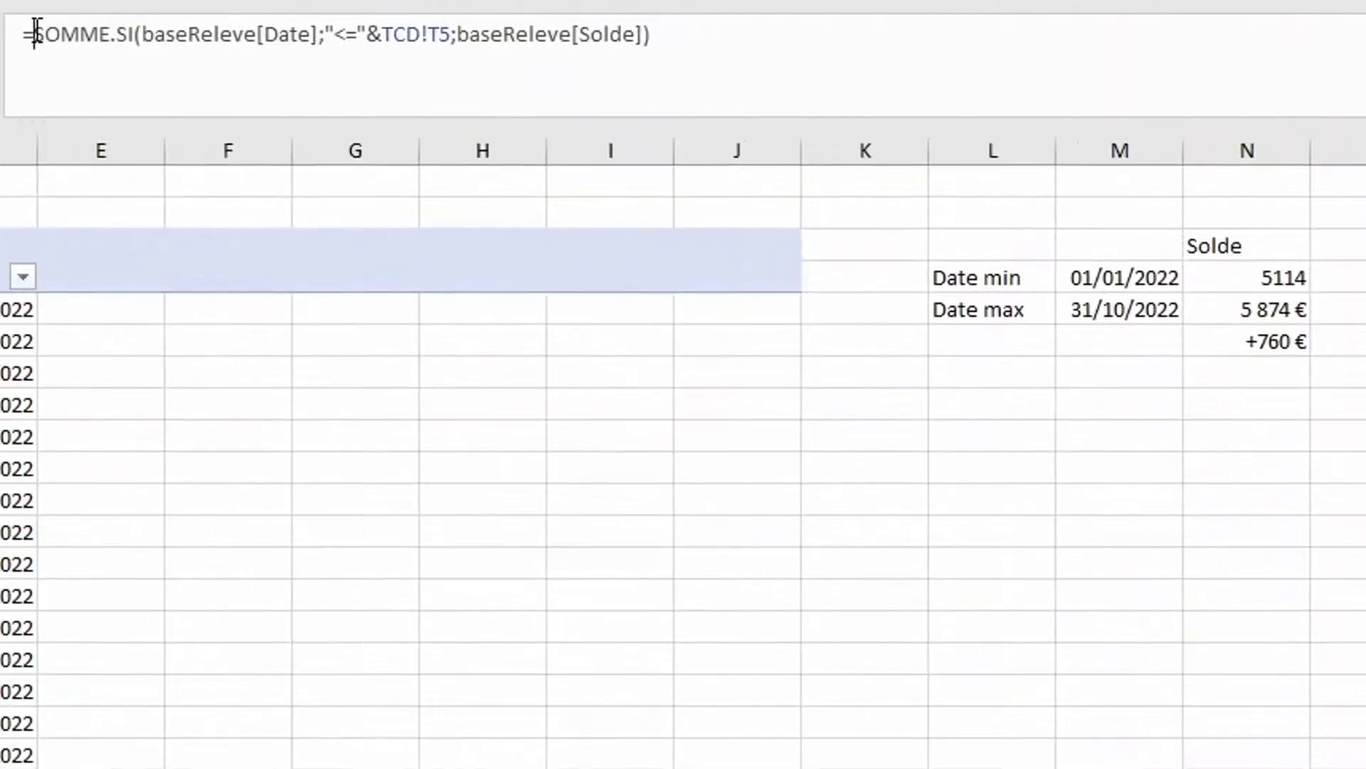
pyautogui.write('si(')
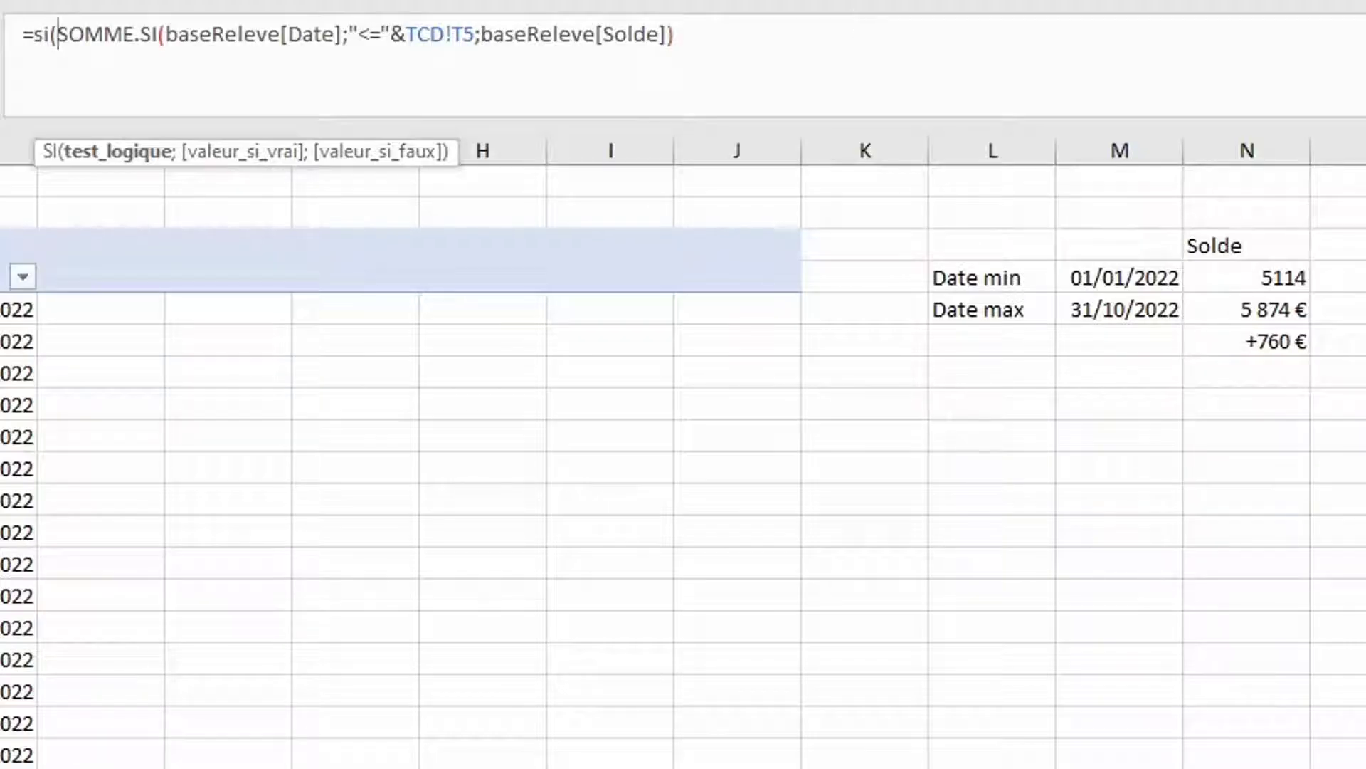
pyautogui.write('T5')
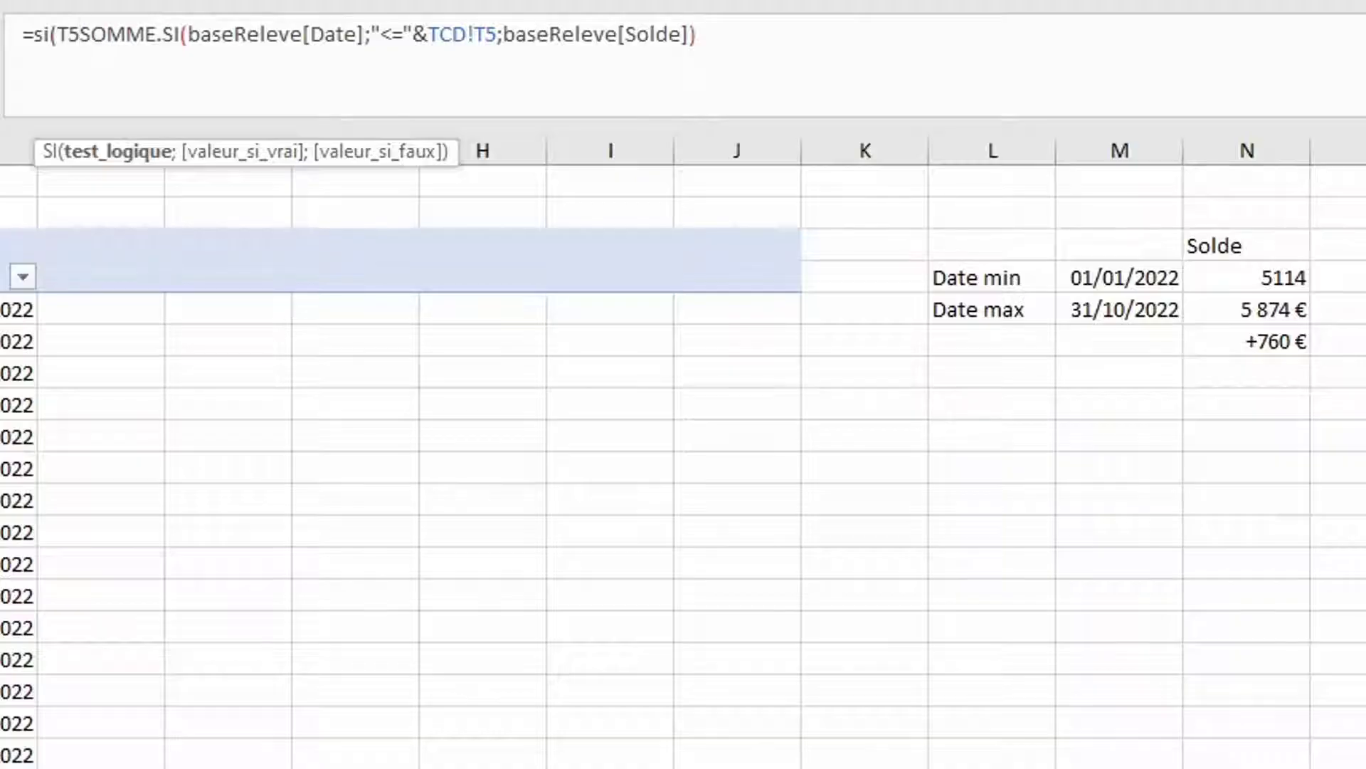
pyautogui.write('<=')
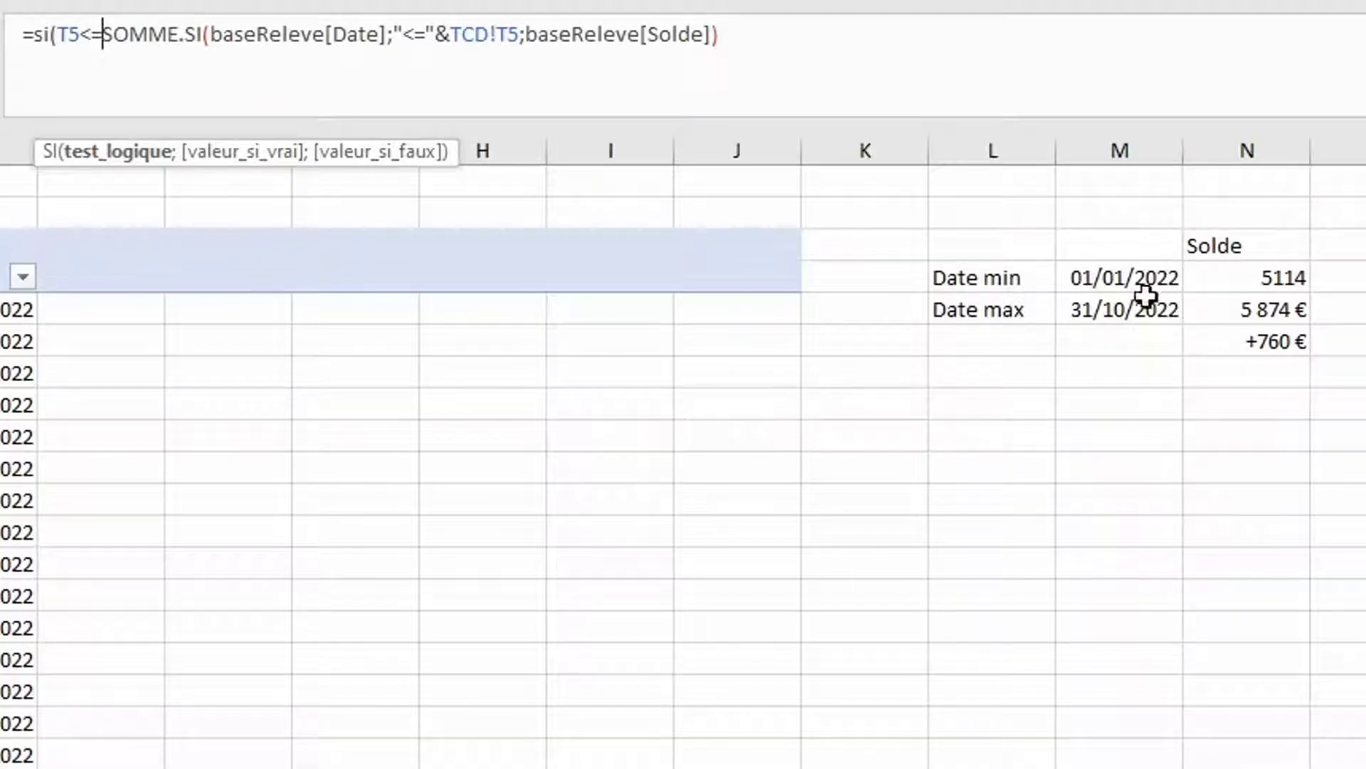
pyautogui.click(1129, 312)
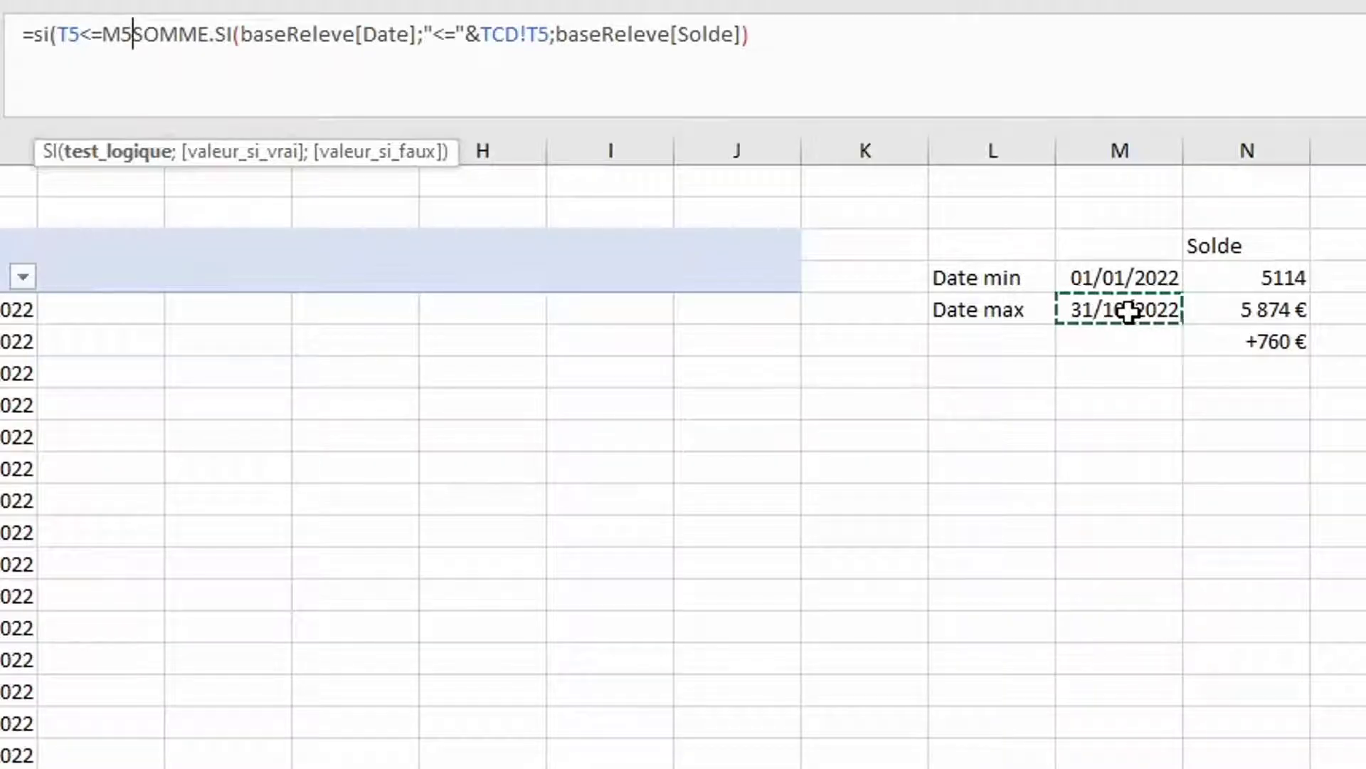
pyautogui.press('F4')
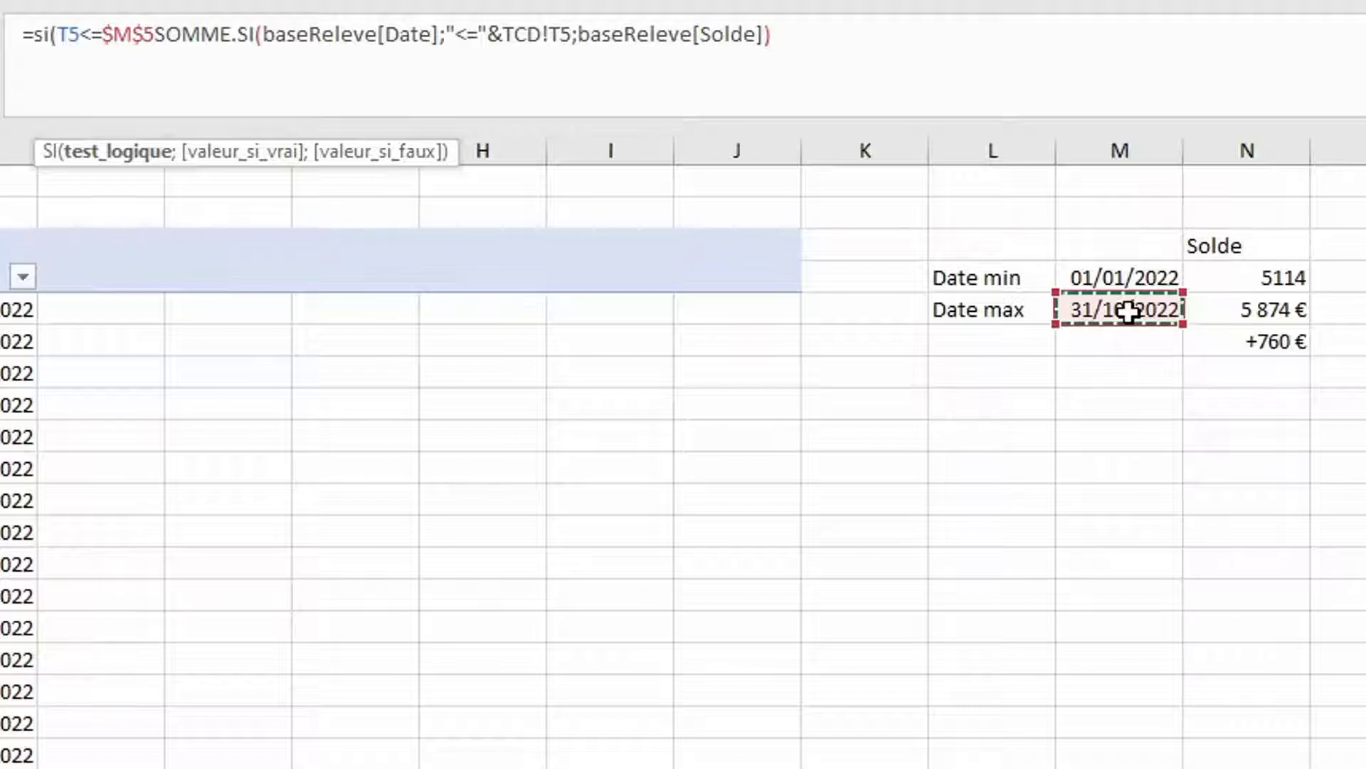
pyautogui.write(';')
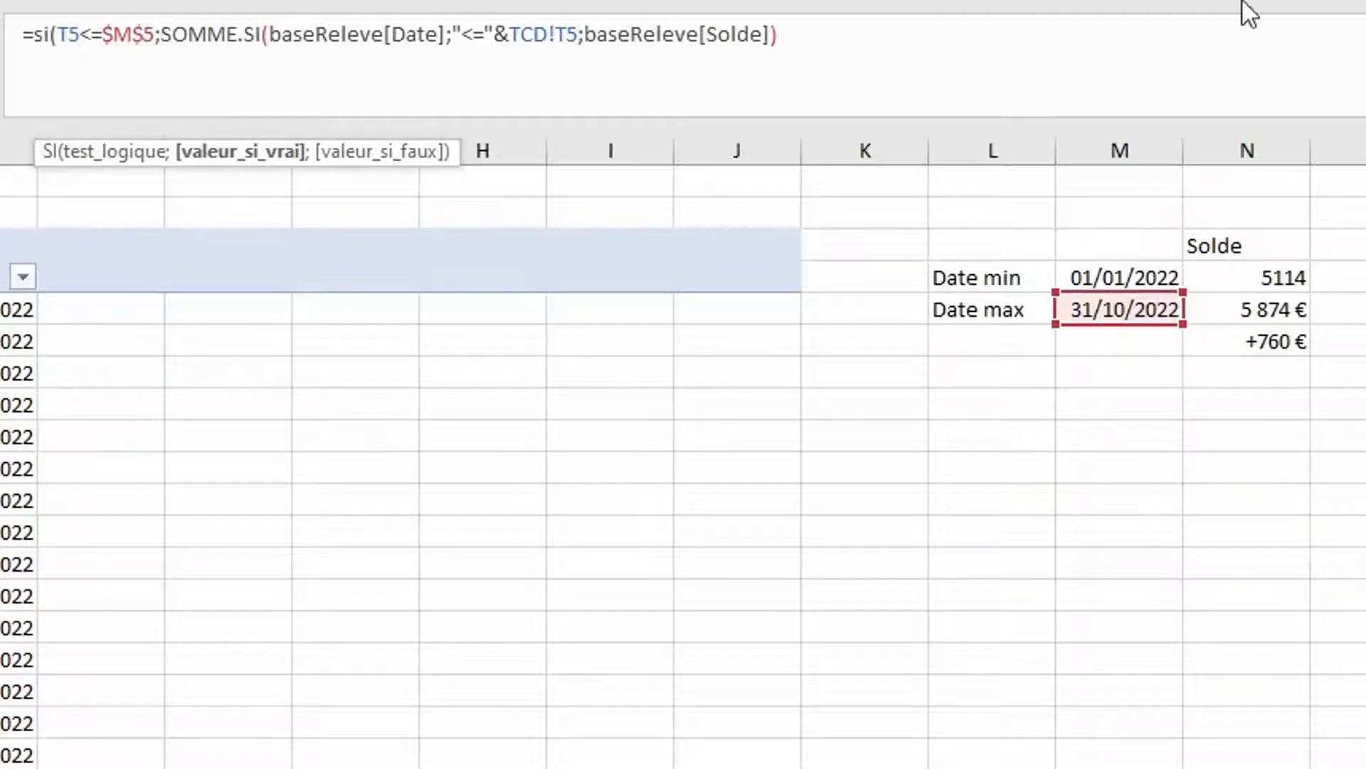
pyautogui.click(1092, 39)
pyautogui.write(';')
pyautogui.write('#N/A')
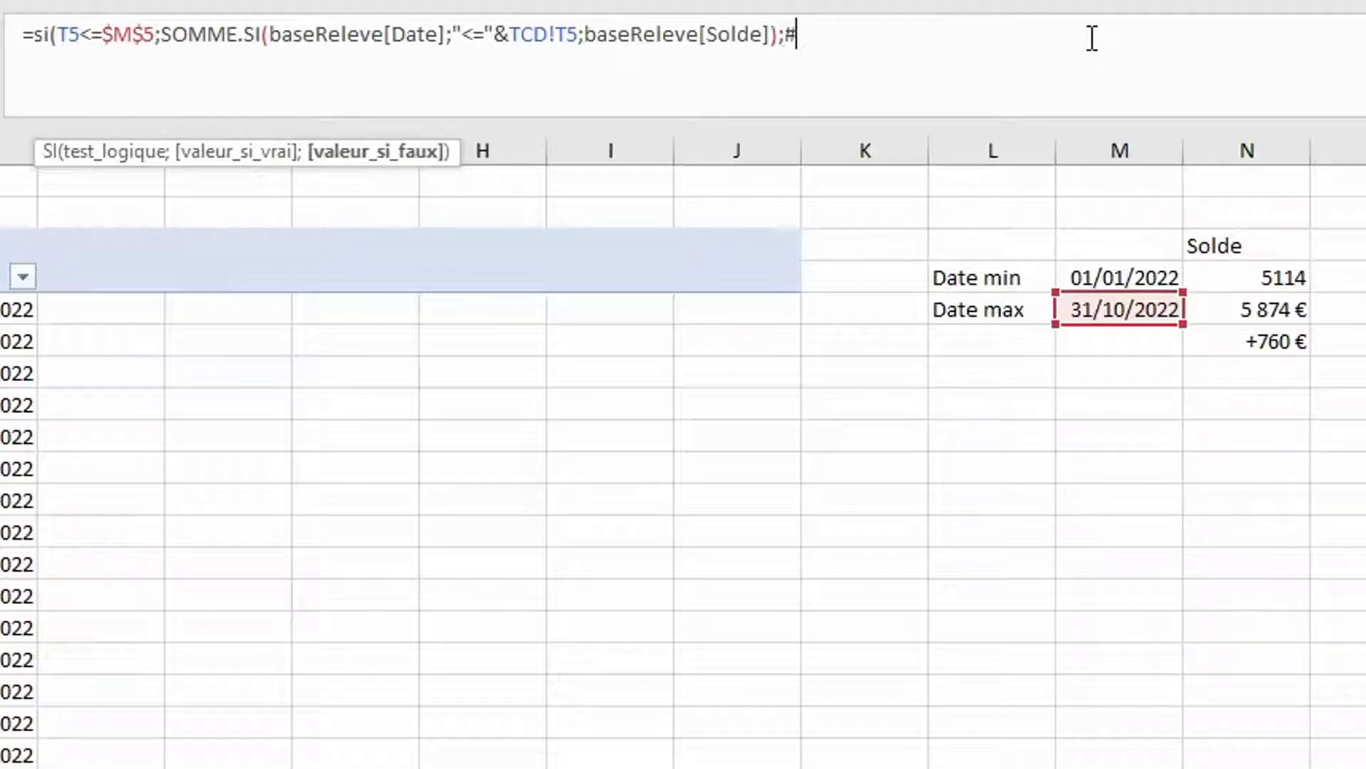
pyautogui.write(')')
pyautogui.hotkey('ctrl', 'Return')
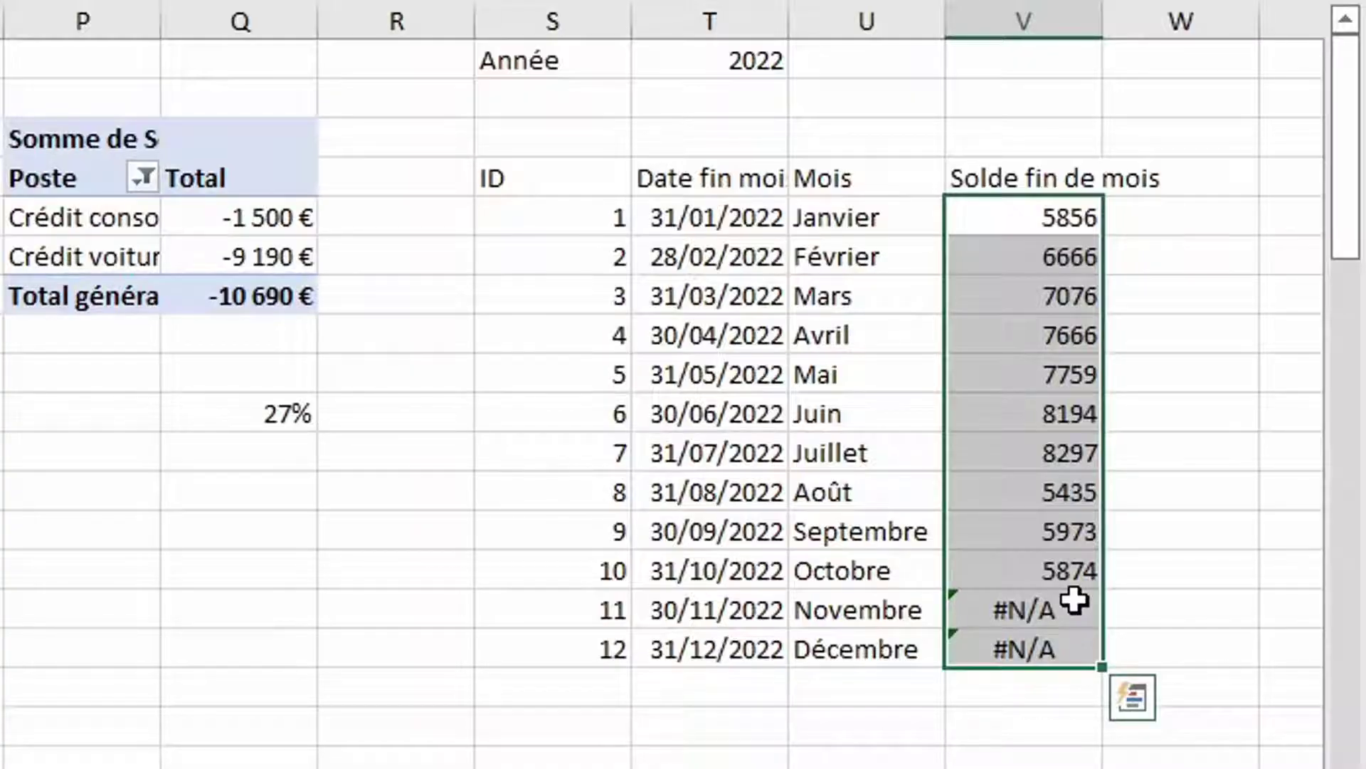
# Insert a simple 2D line chart from the month names and end-of-month balances in U4:V16
pyautogui.click(565, 176)
pyautogui.moveTo(809, 177); pyautogui.dragTo(1036, 649)
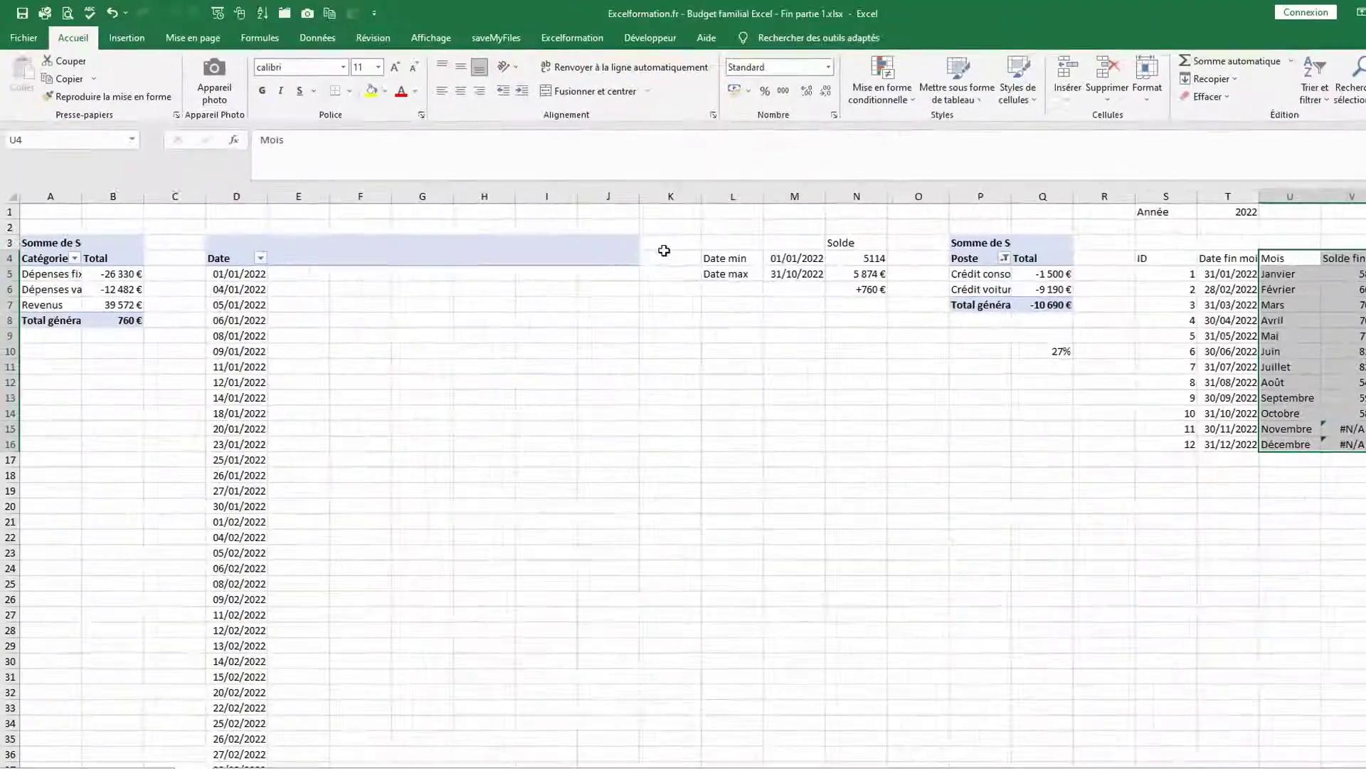
pyautogui.click(137, 41)
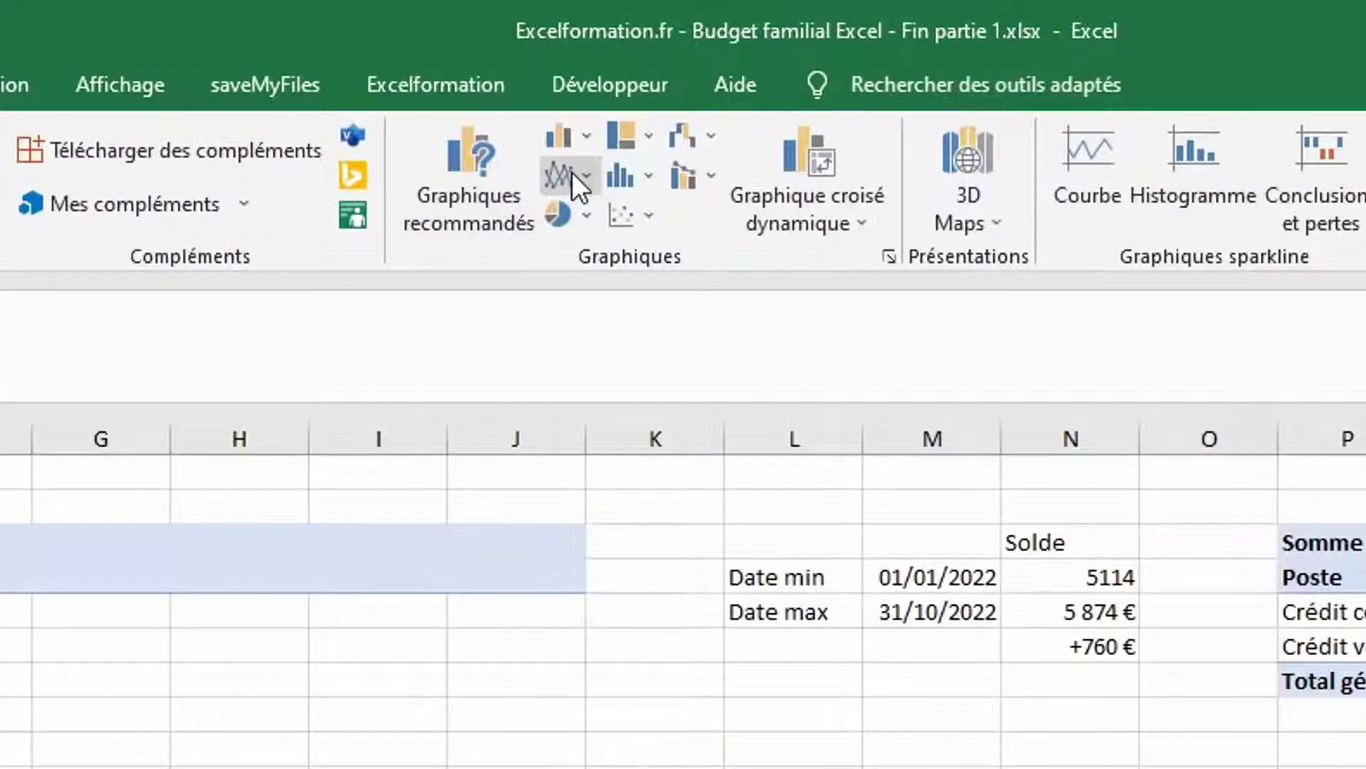
pyautogui.click(571, 173)
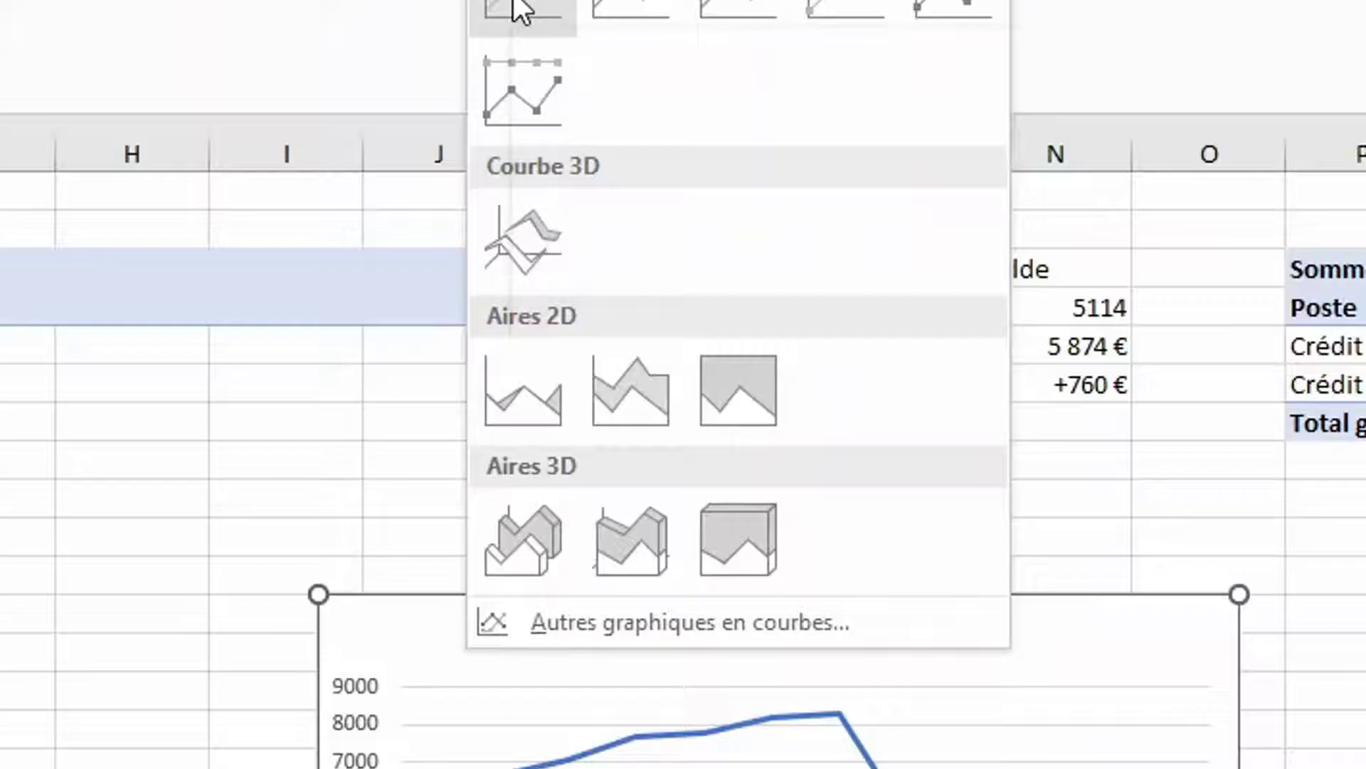
pyautogui.click(582, 293)
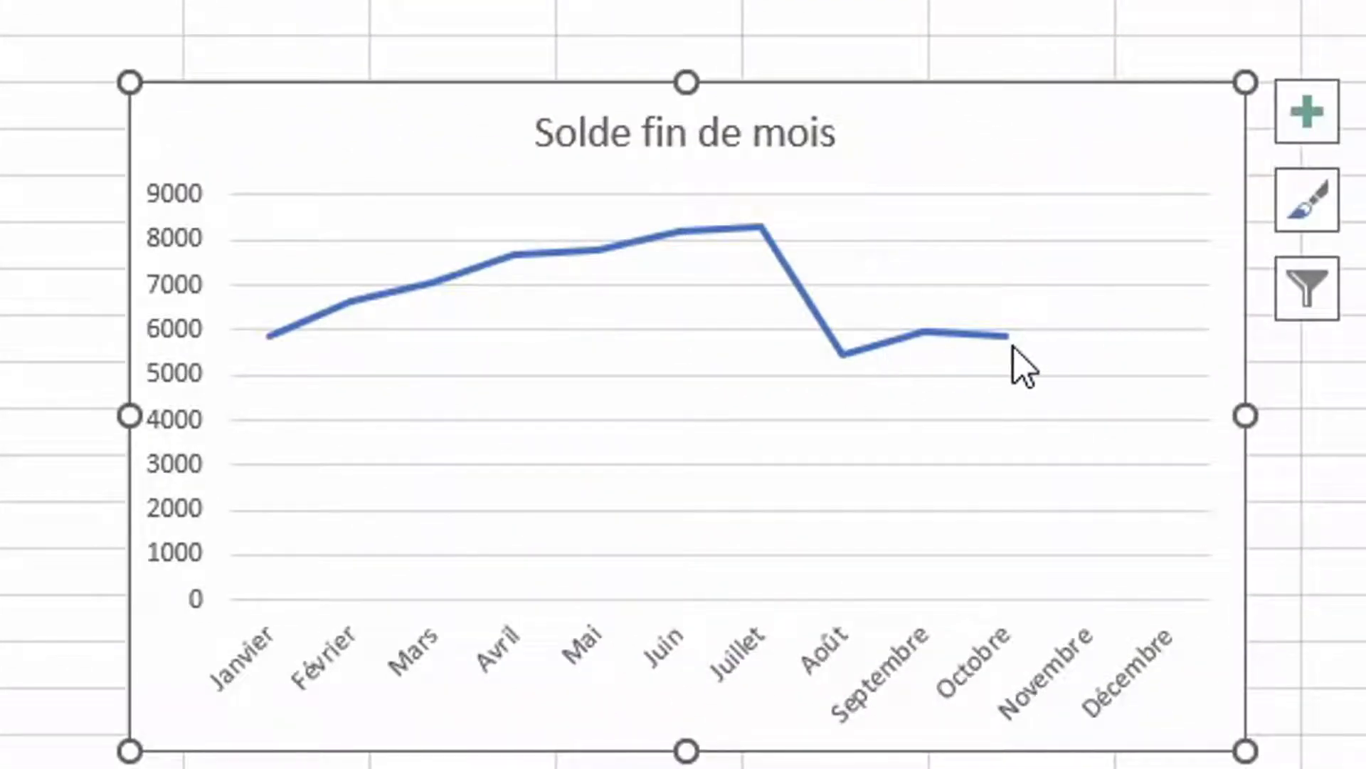
# Cut the line chart from the TCD sheet and paste it onto the dashboard sheet
pyautogui.click(1189, 540)
pyautogui.hotkey('ctrl', 'x')
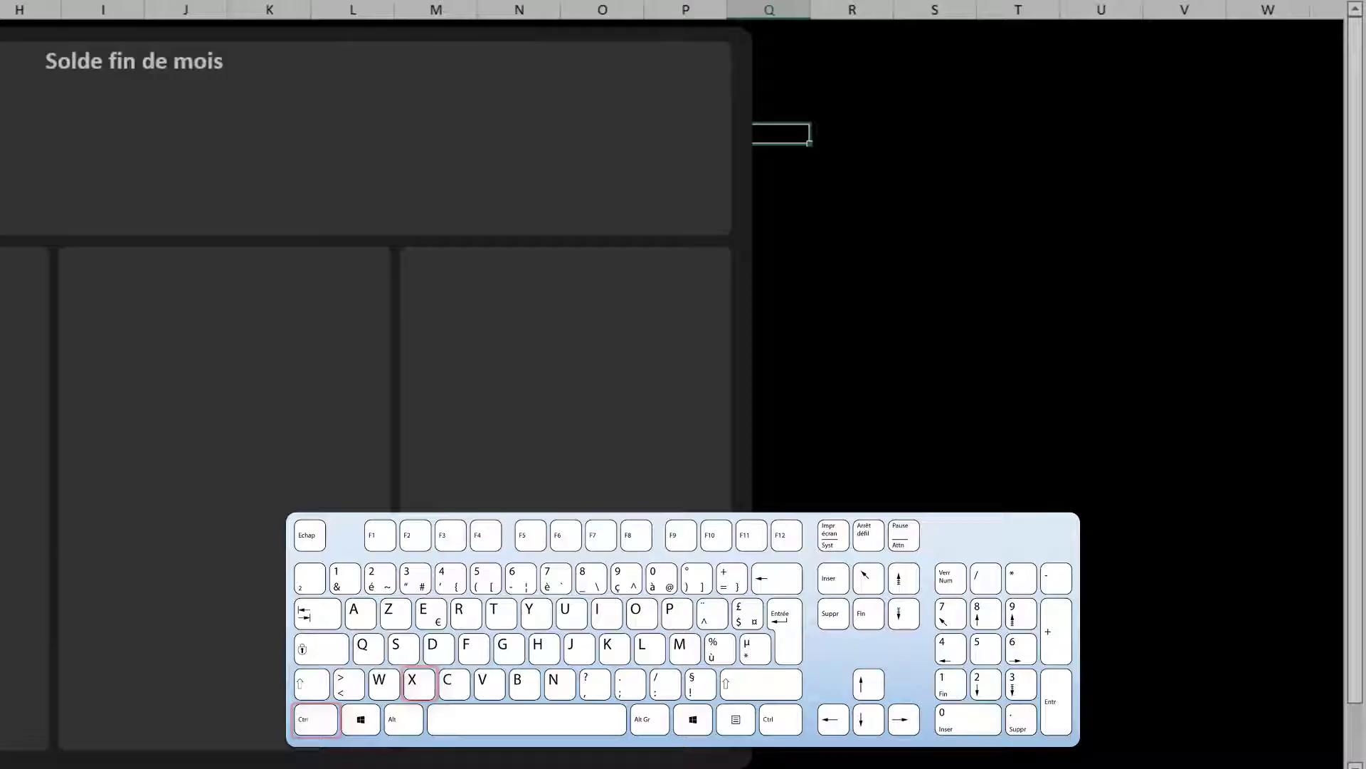
pyautogui.hotkey('ctrl', 'v')
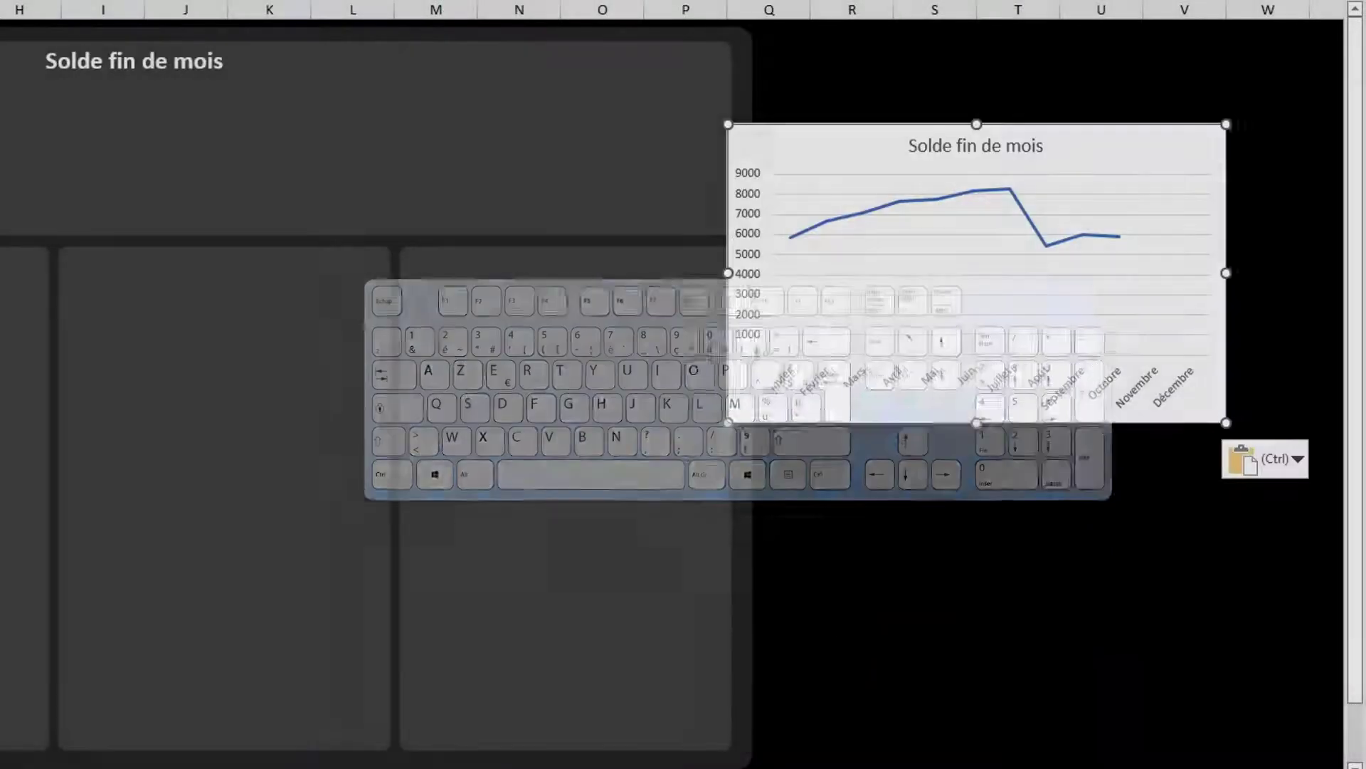
# Fit the chart into the wide block below the "Solde fin de mois" heading and delete the chart's own title
pyautogui.moveTo(787, 125); pyautogui.dragTo(0, 119)
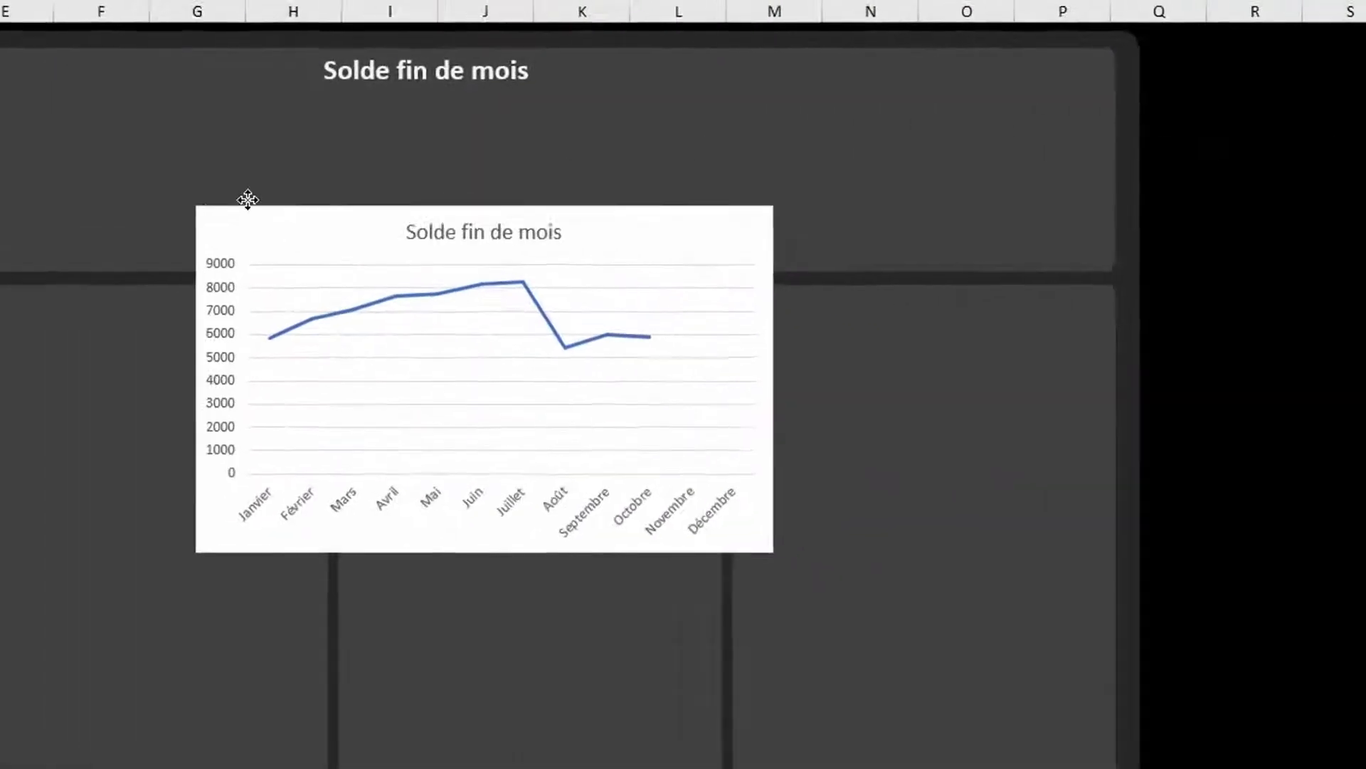
pyautogui.moveTo(171, 148)
pyautogui.mouseDown()
pyautogui.moveTo(110, 118)
pyautogui.moveTo(140, 113)
pyautogui.moveTo(141, 100)
pyautogui.mouseUp()
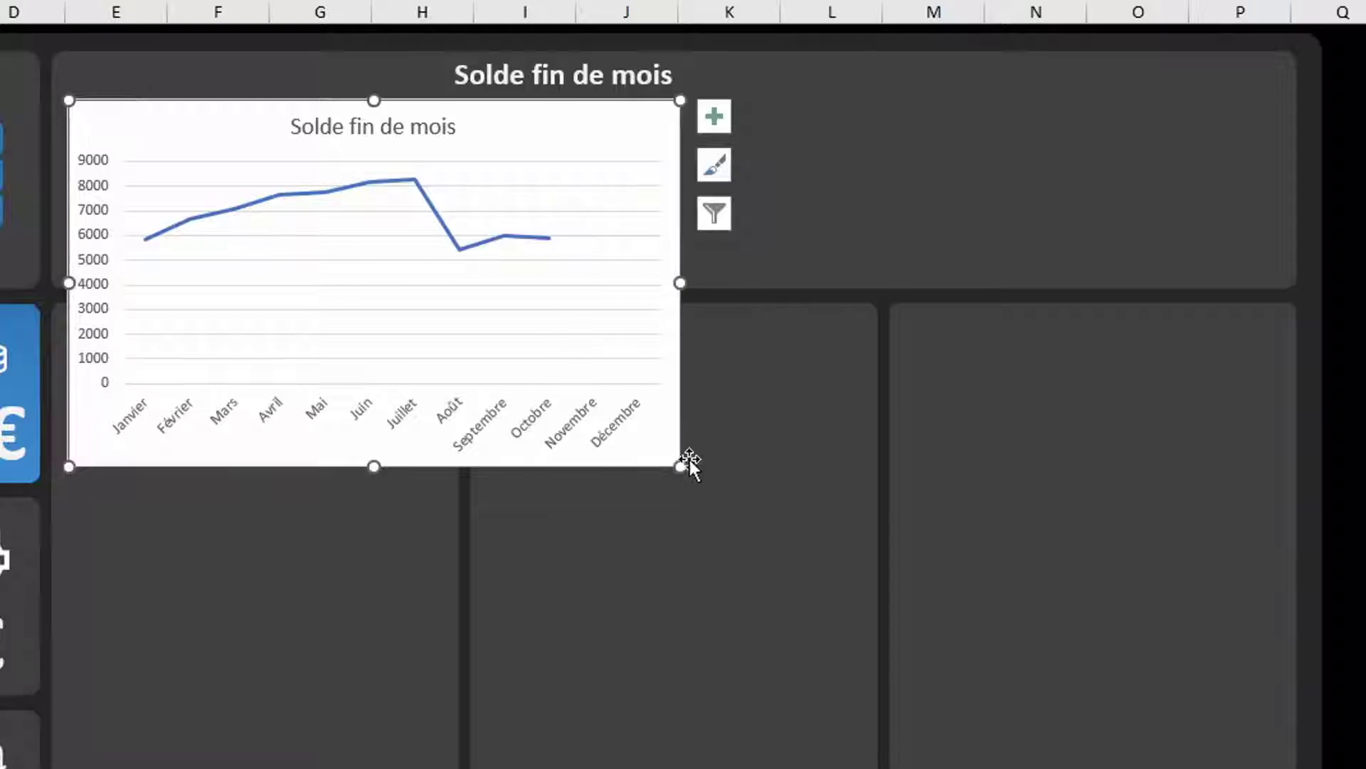
pyautogui.moveTo(683, 470); pyautogui.dragTo(1274, 269)
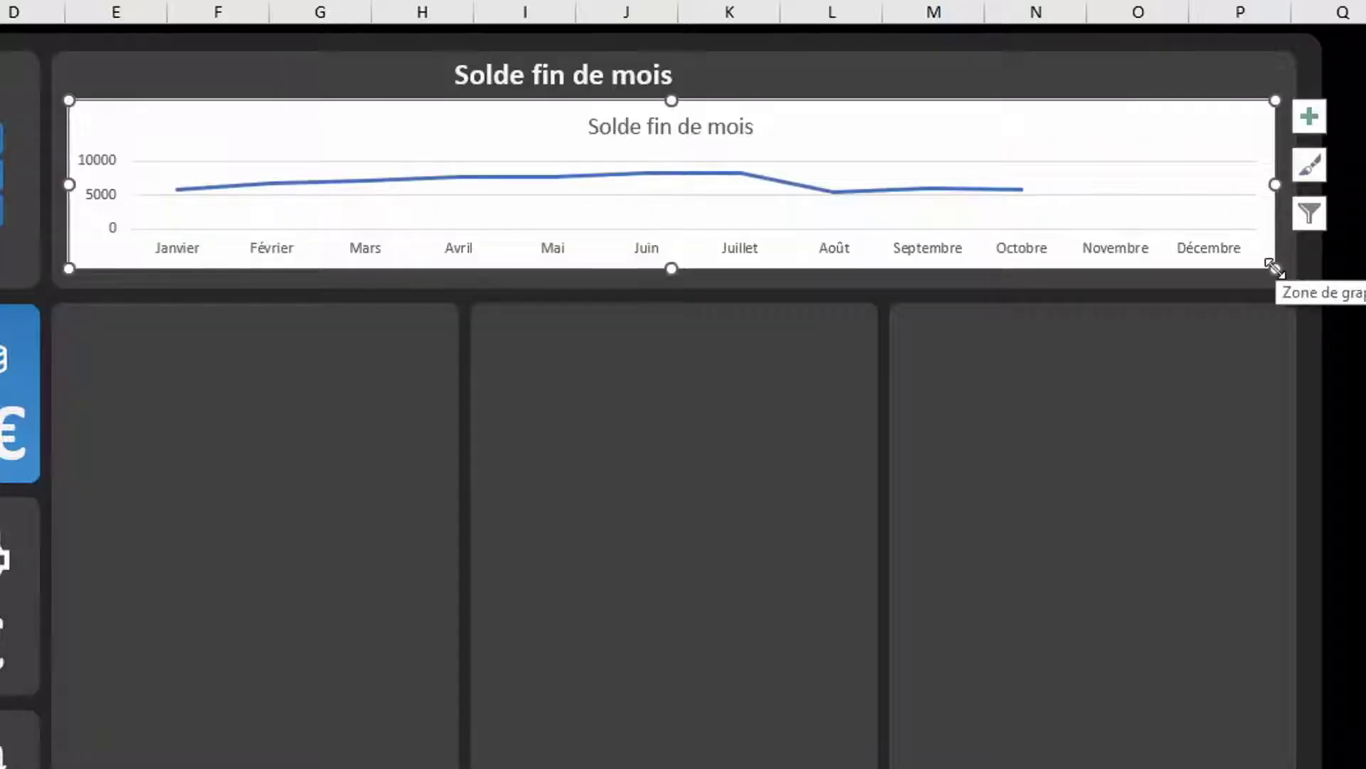
pyautogui.click(676, 133)
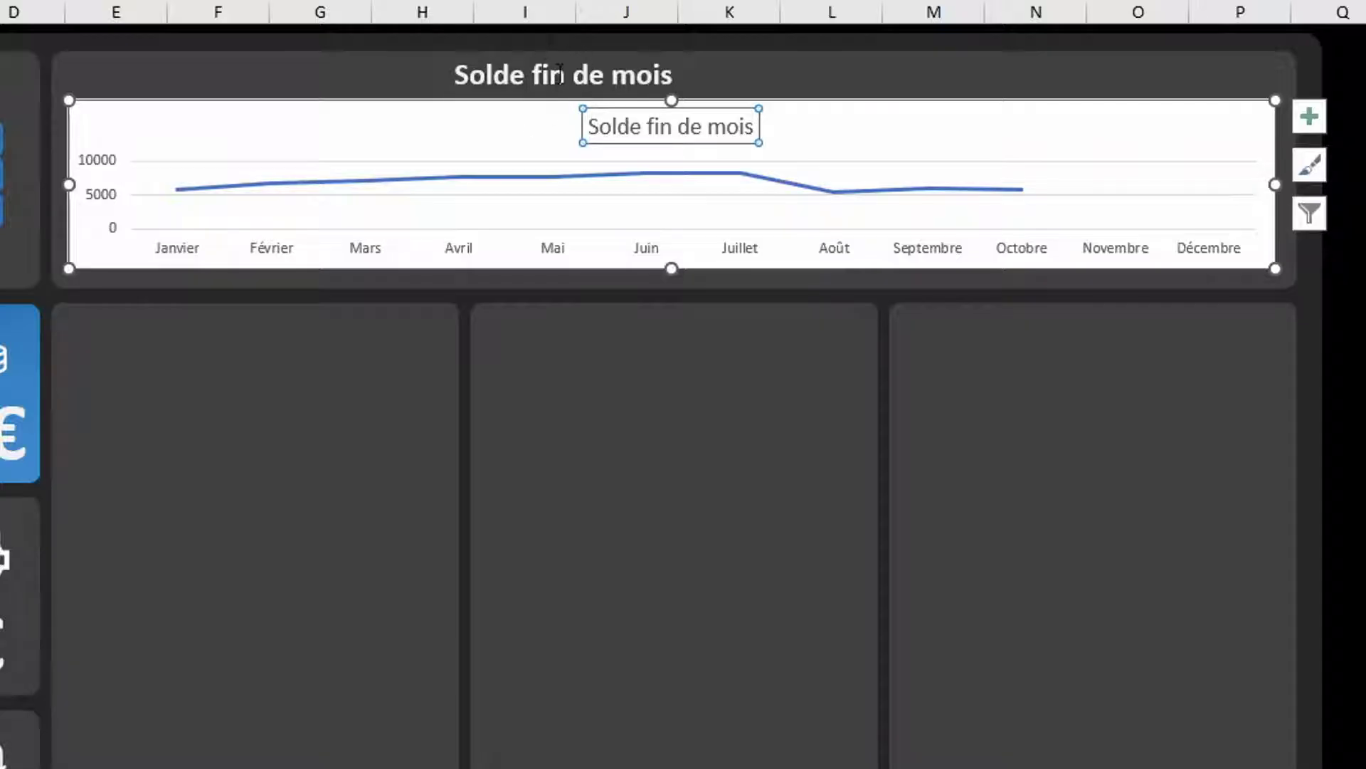
pyautogui.press('Delete')
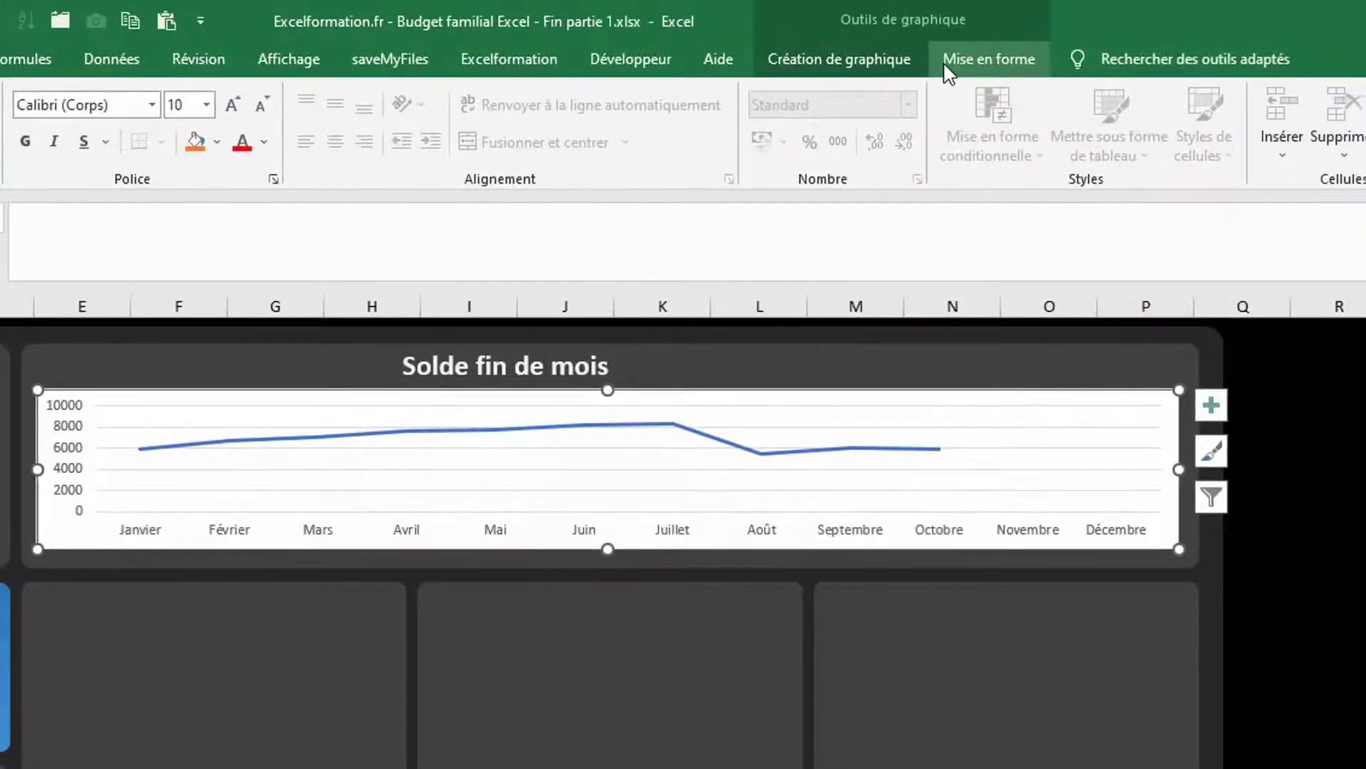
# Remove the fill and the outline of the balance chart
pyautogui.click(947, 61)
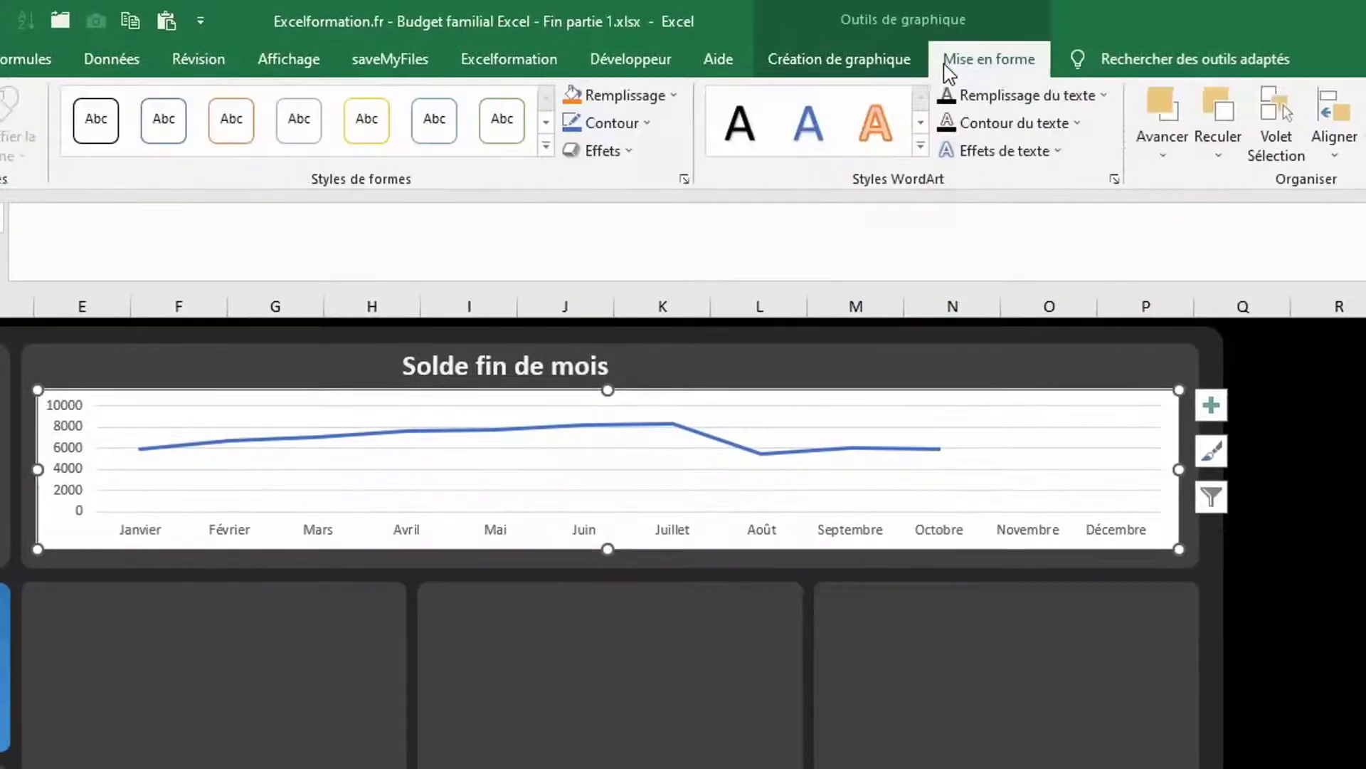
pyautogui.click(643, 96)
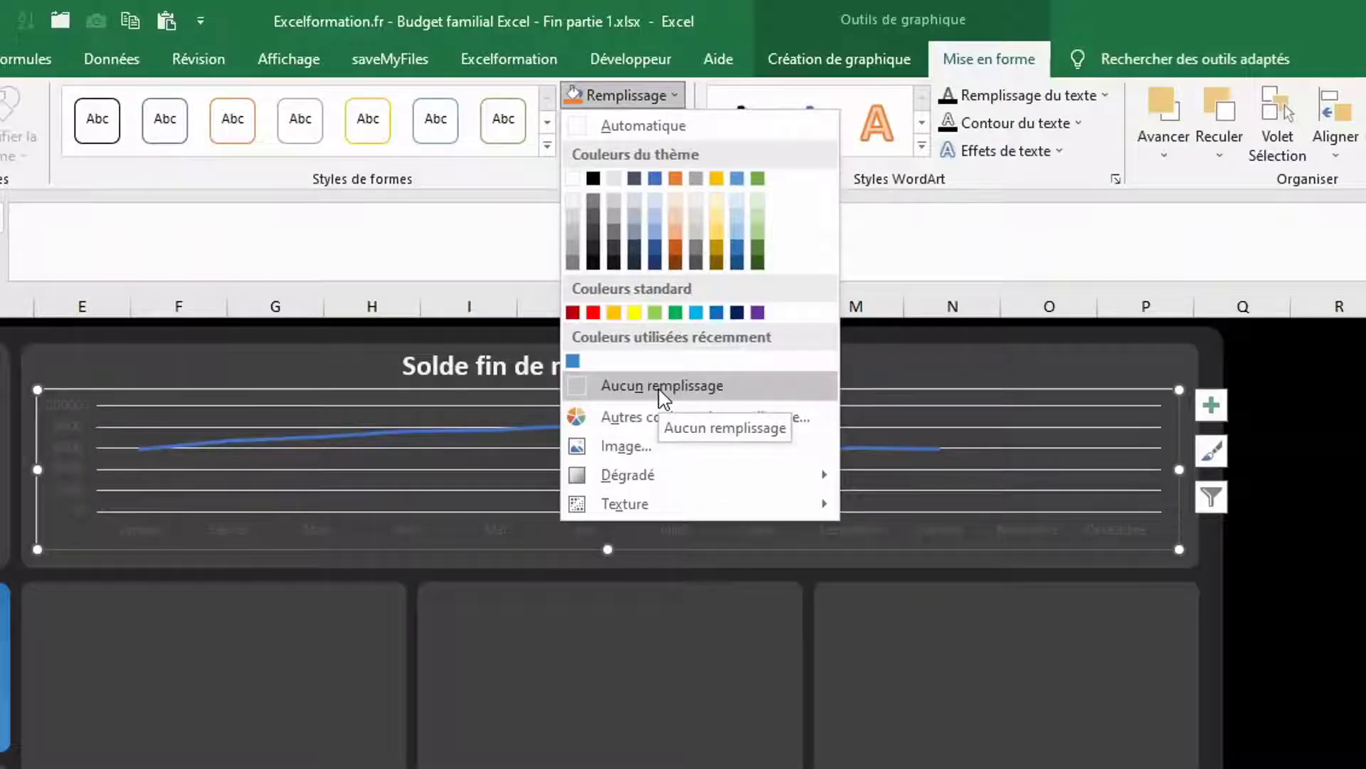
pyautogui.click(660, 390)
pyautogui.click(648, 126)
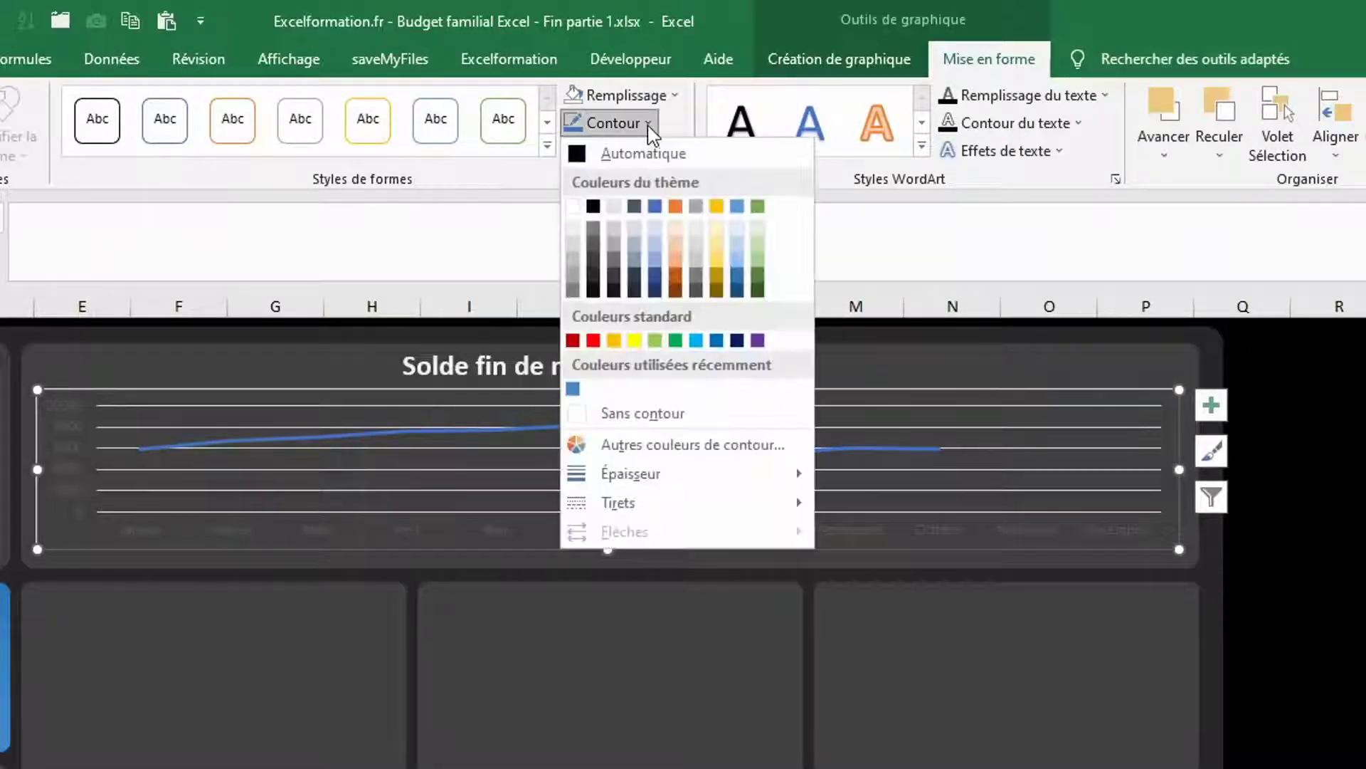
pyautogui.click(628, 410)
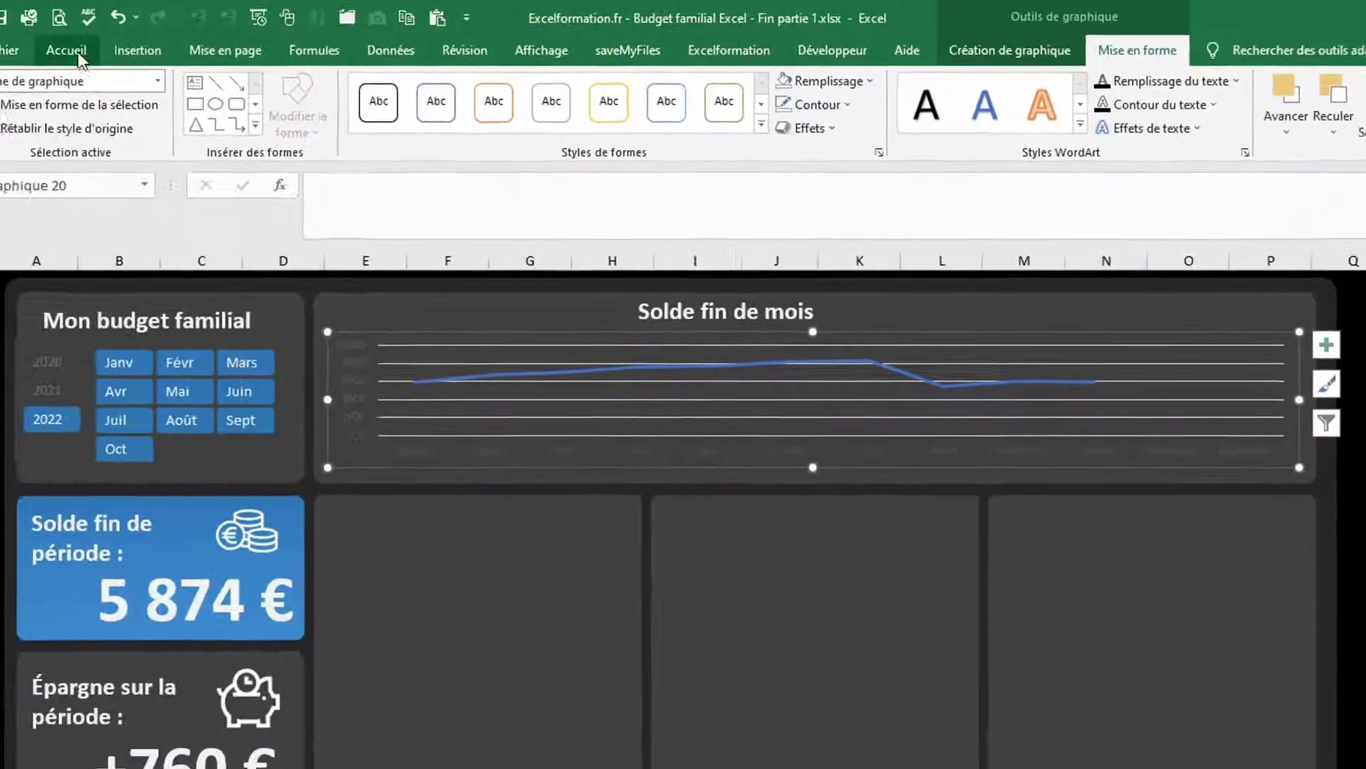
# Give the chart's axis text a near-white theme colour and delete the horizontal gridlines
pyautogui.click(77, 52)
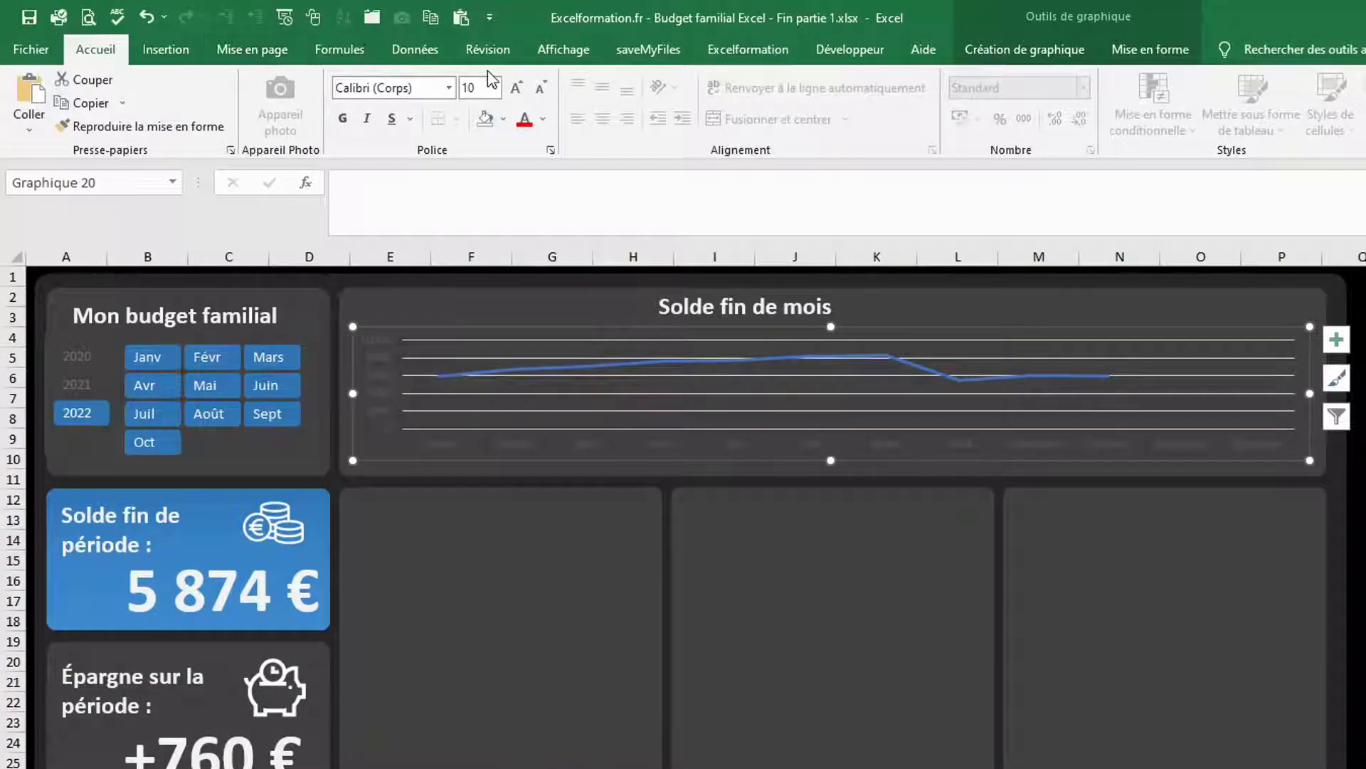
pyautogui.click(544, 121)
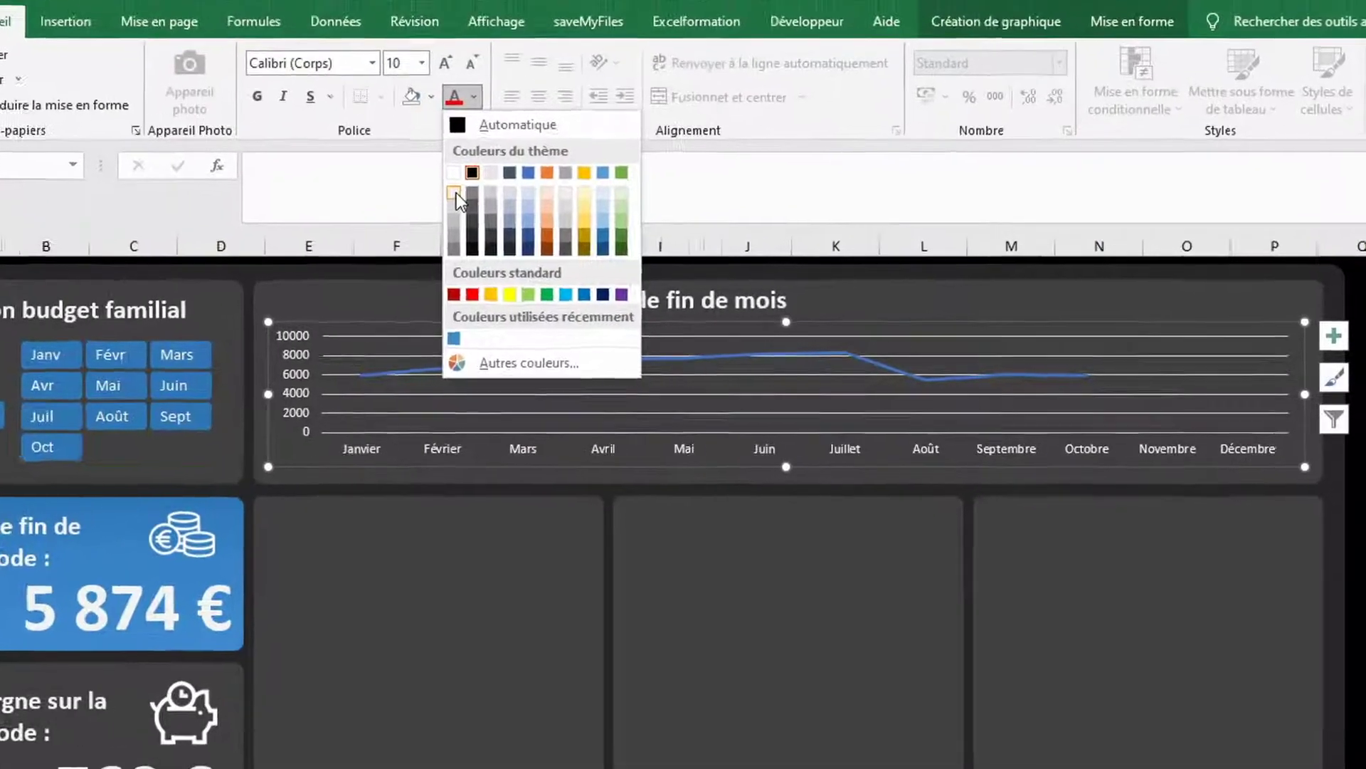
pyautogui.click(525, 208)
pyautogui.click(466, 420)
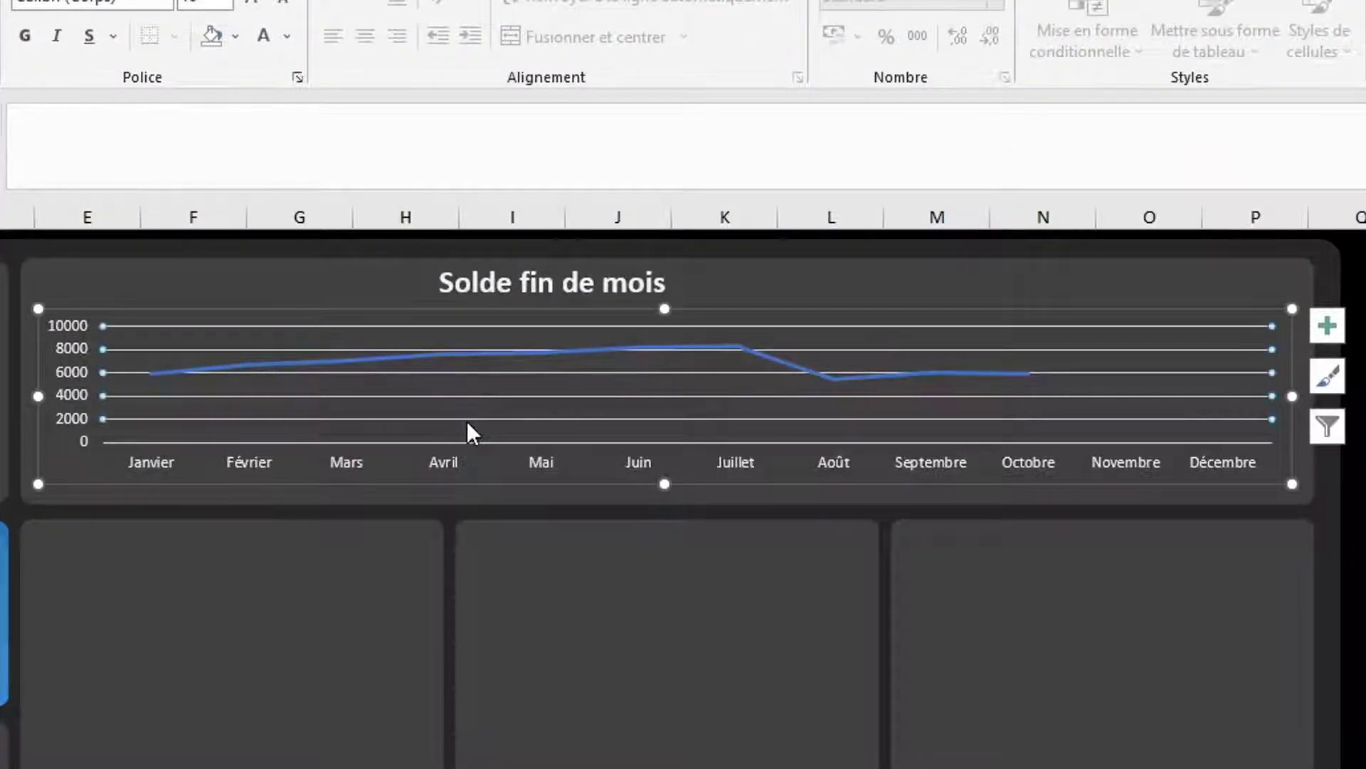
pyautogui.press('Delete')
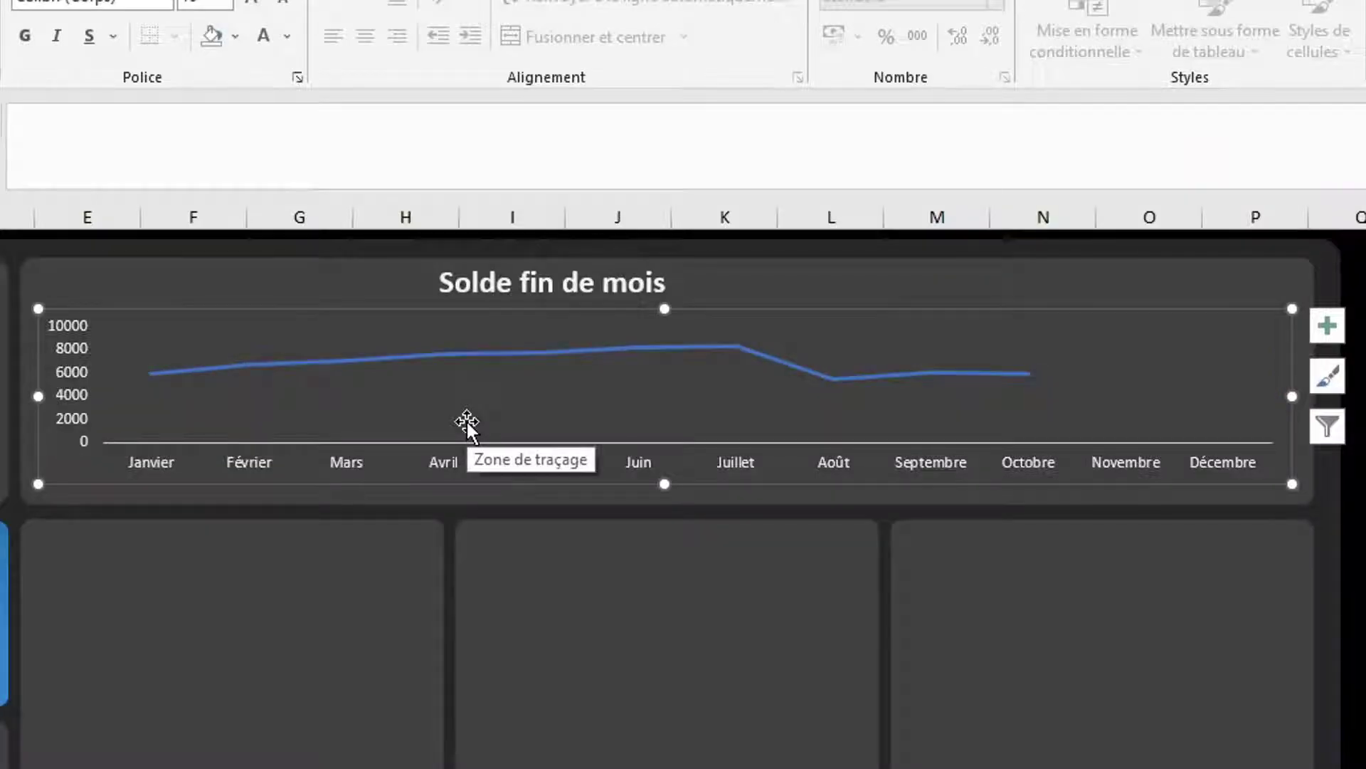
# Set the line colour of the "Solde fin de mois" series to a near-white theme colour
pyautogui.click(511, 360)
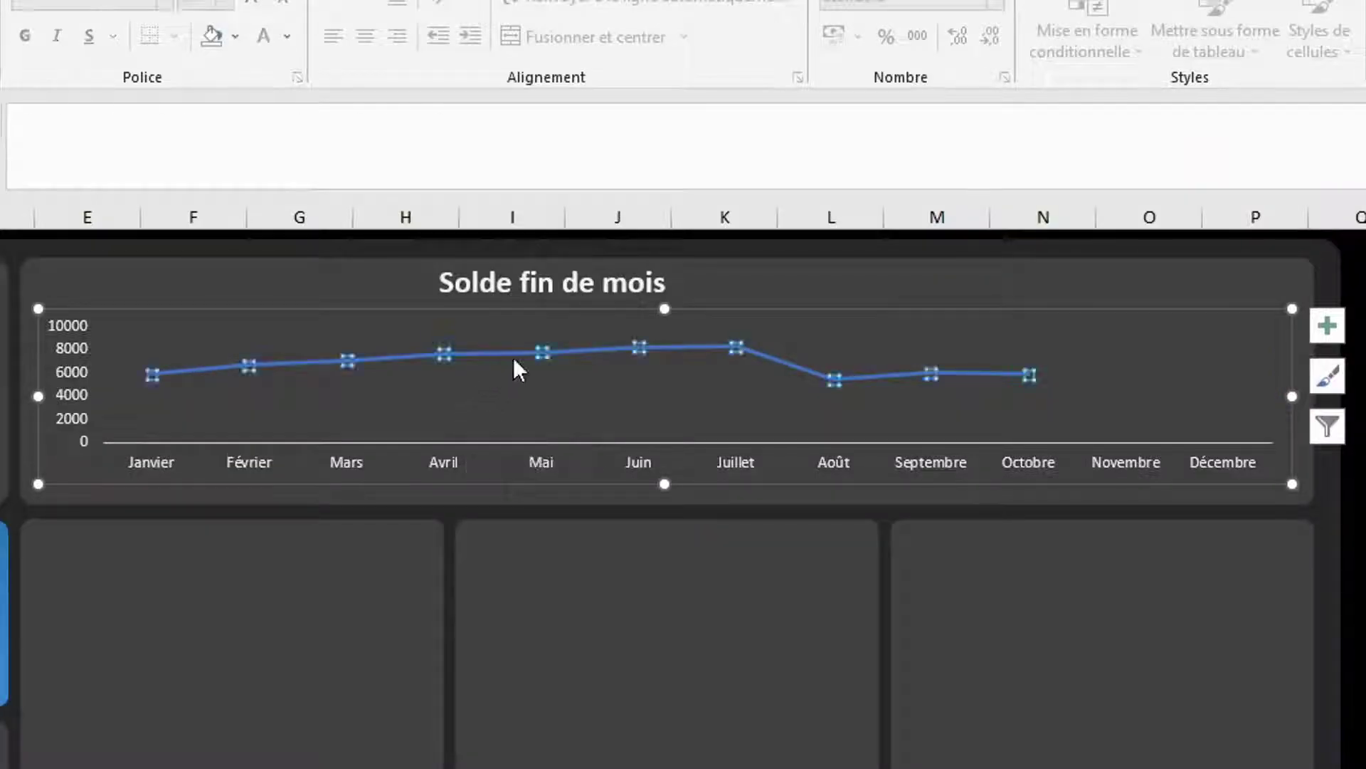
pyautogui.rightClick(514, 357)
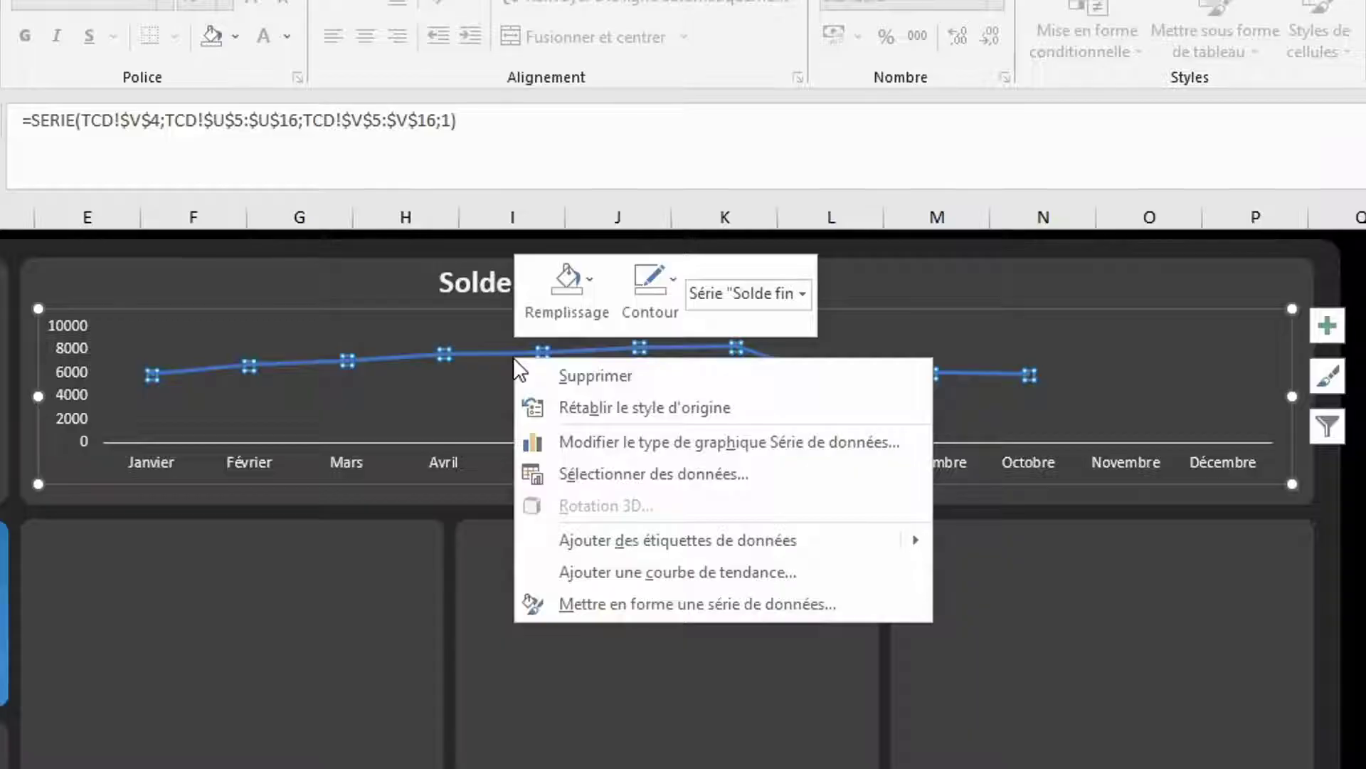
pyautogui.click(656, 604)
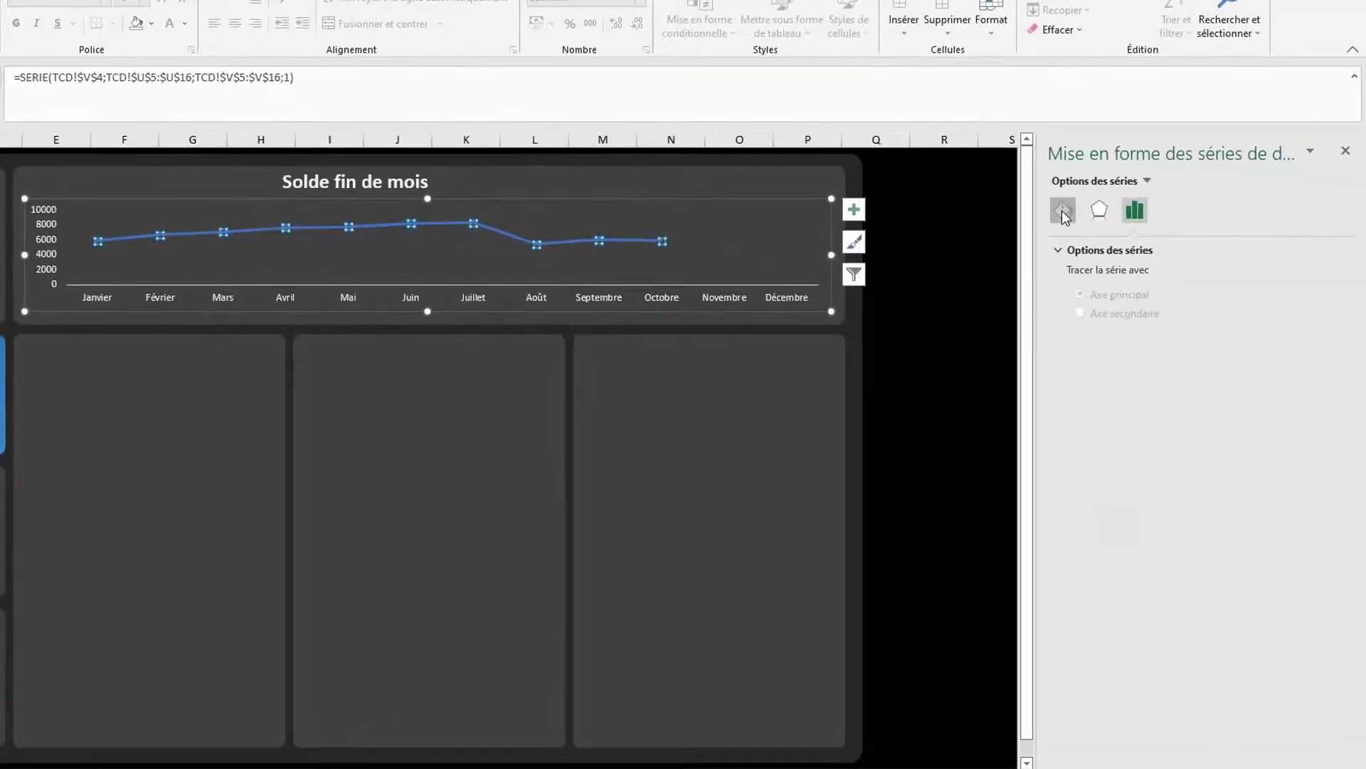
pyautogui.click(1195, 235)
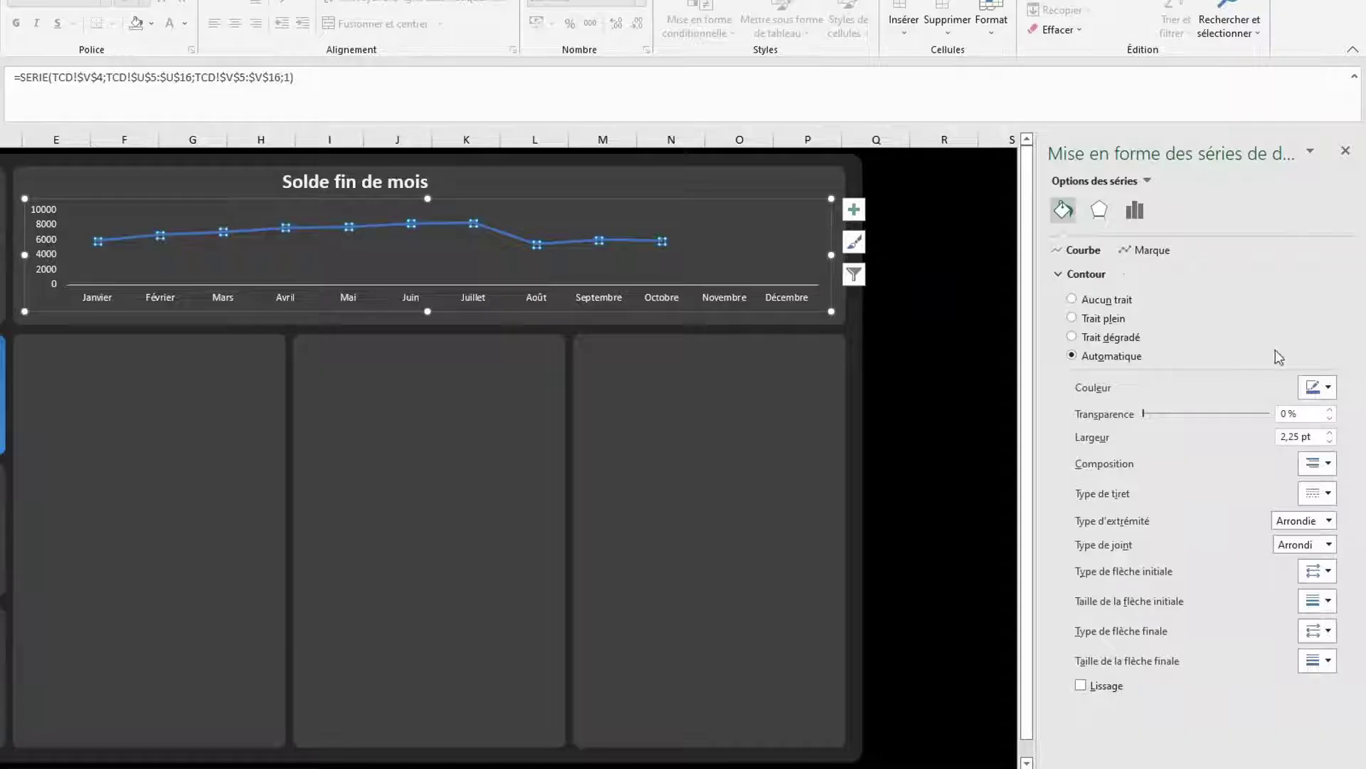
pyautogui.click(1328, 391)
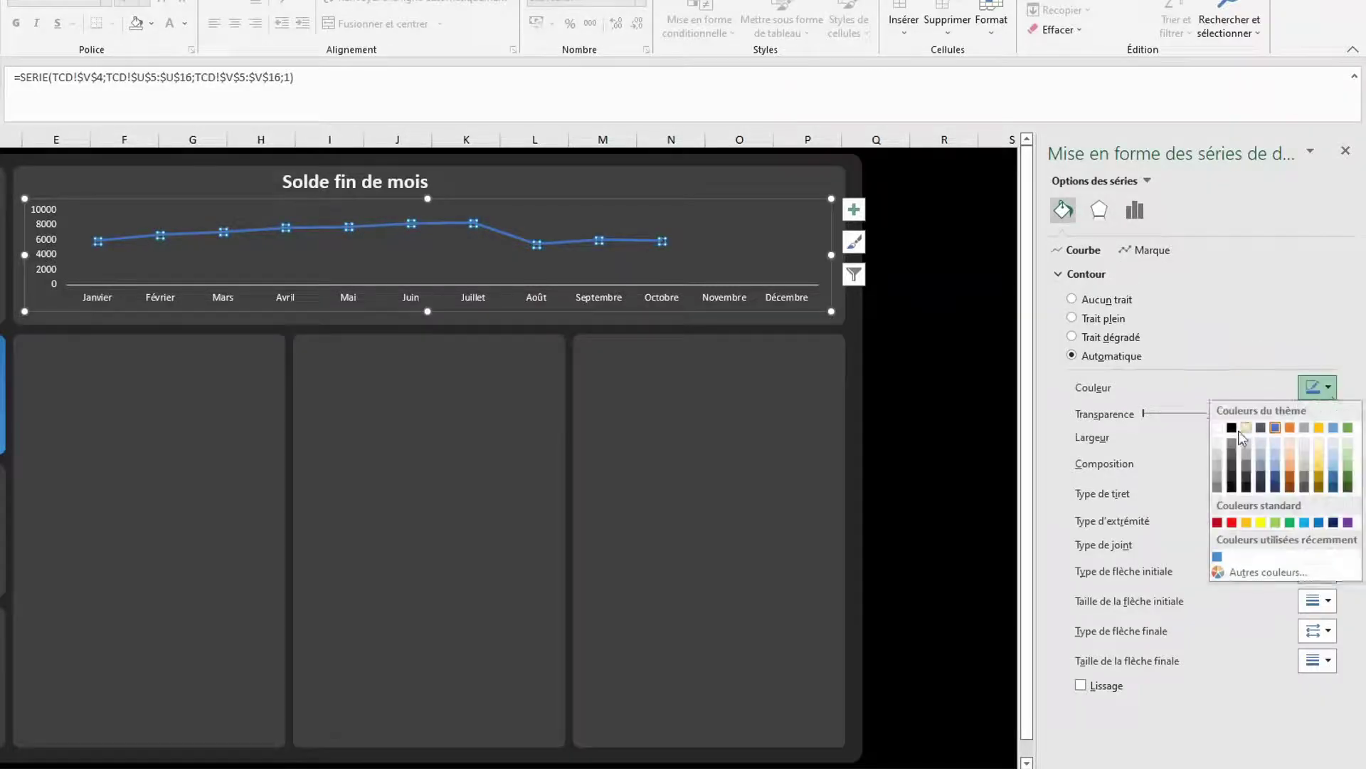
pyautogui.click(1219, 448)
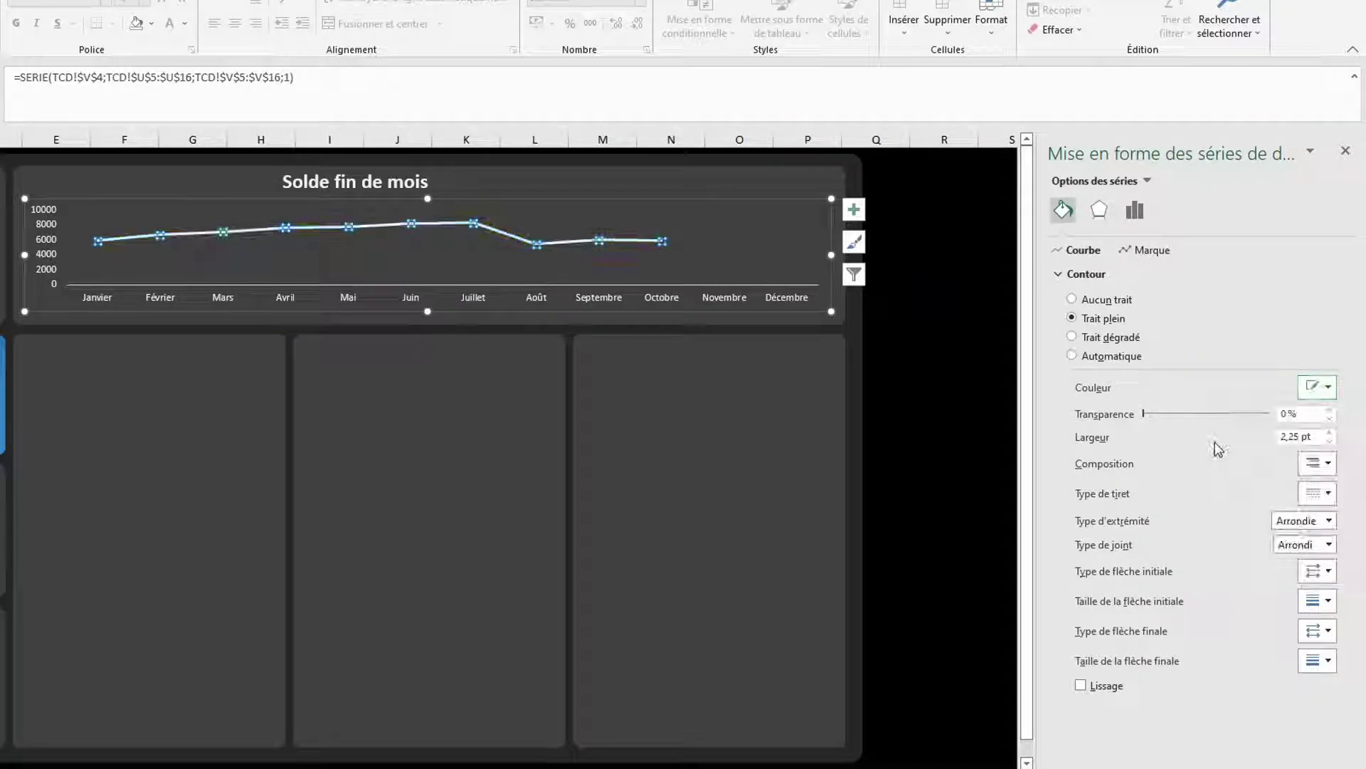
# Apply a 5 pt glow to the balance line from the grey accent 3 preset and recolour it near-white
pyautogui.click(1099, 210)
pyautogui.click(1065, 274)
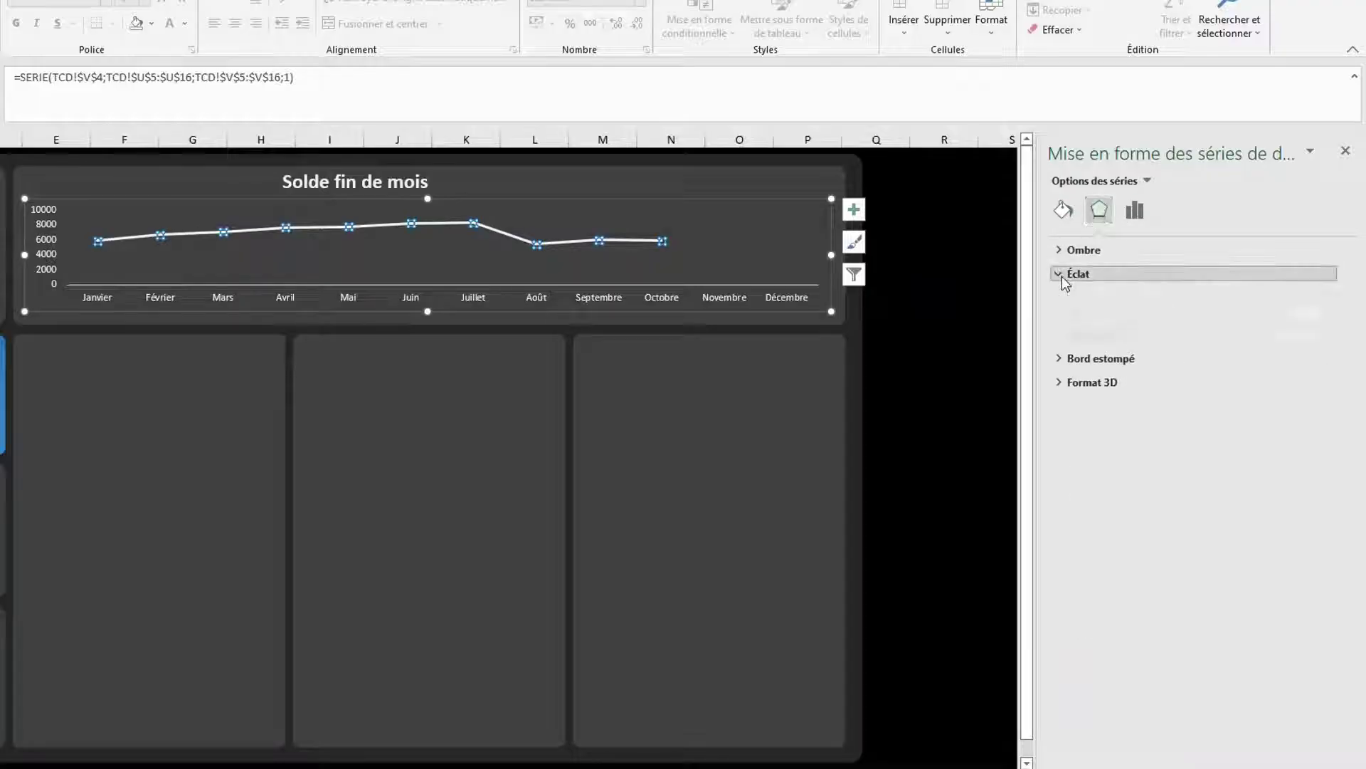
pyautogui.click(1330, 299)
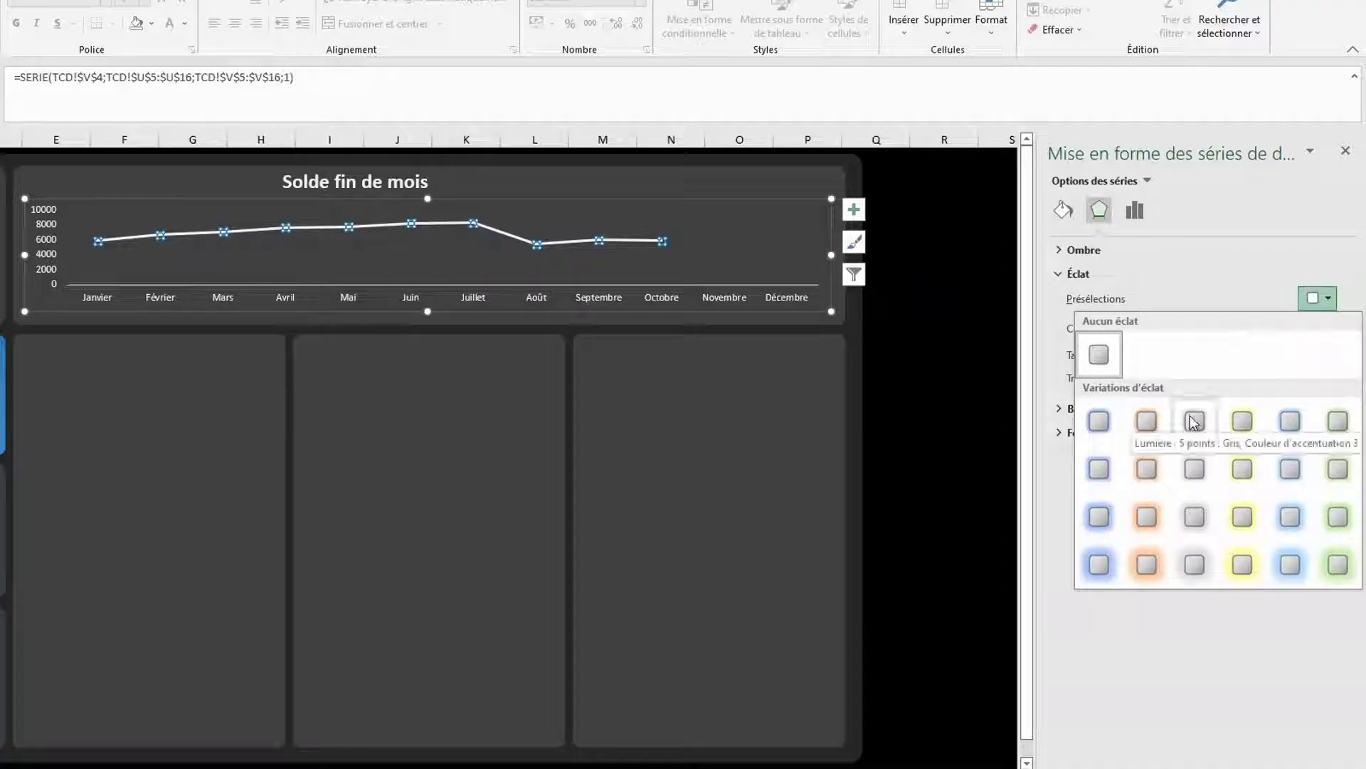
pyautogui.click(1193, 422)
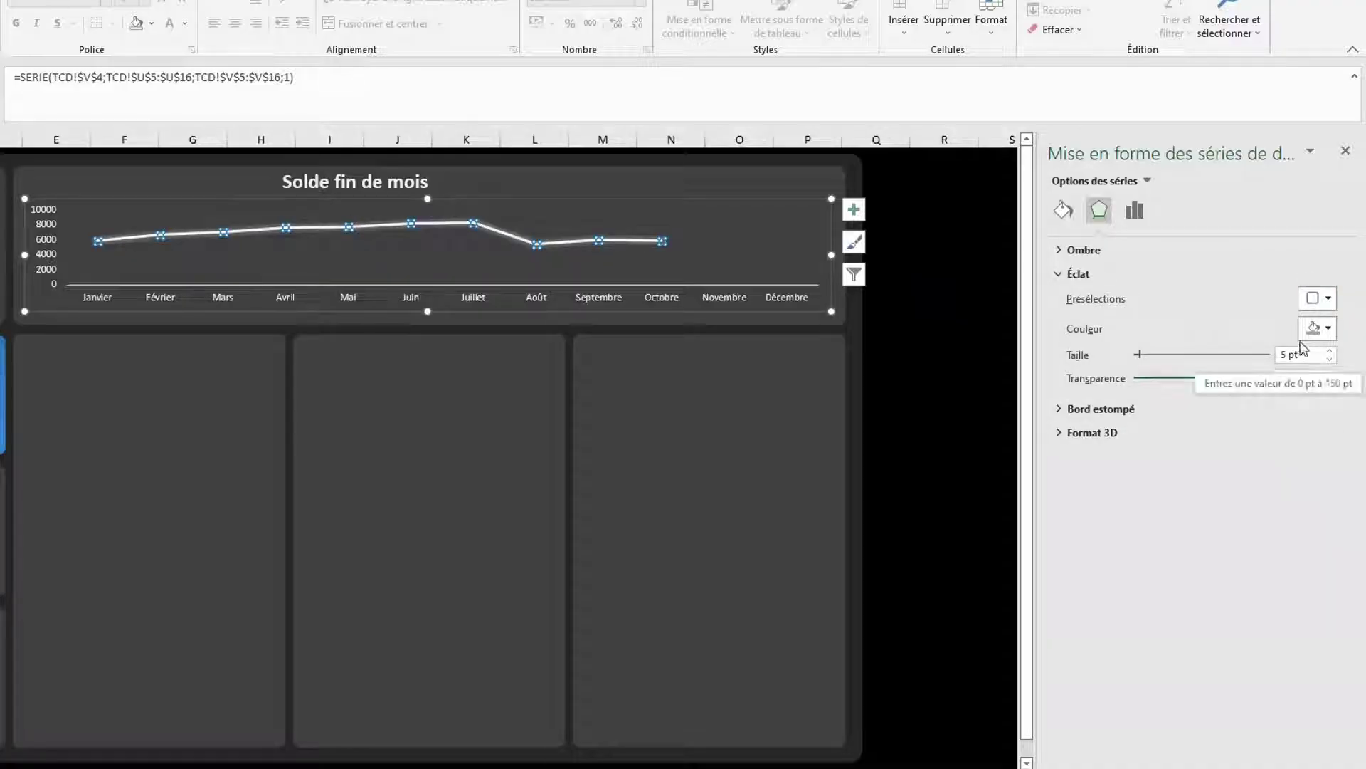
pyautogui.click(1315, 332)
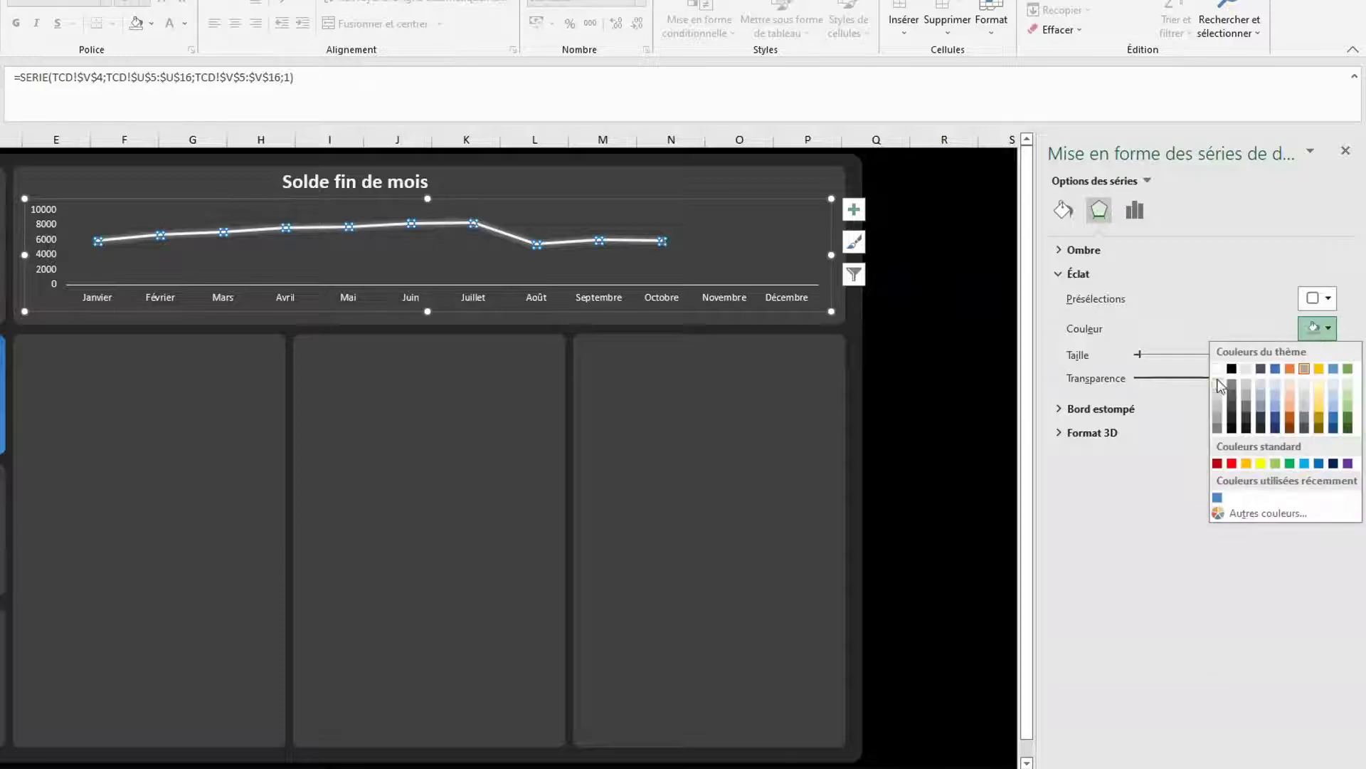
pyautogui.click(1218, 385)
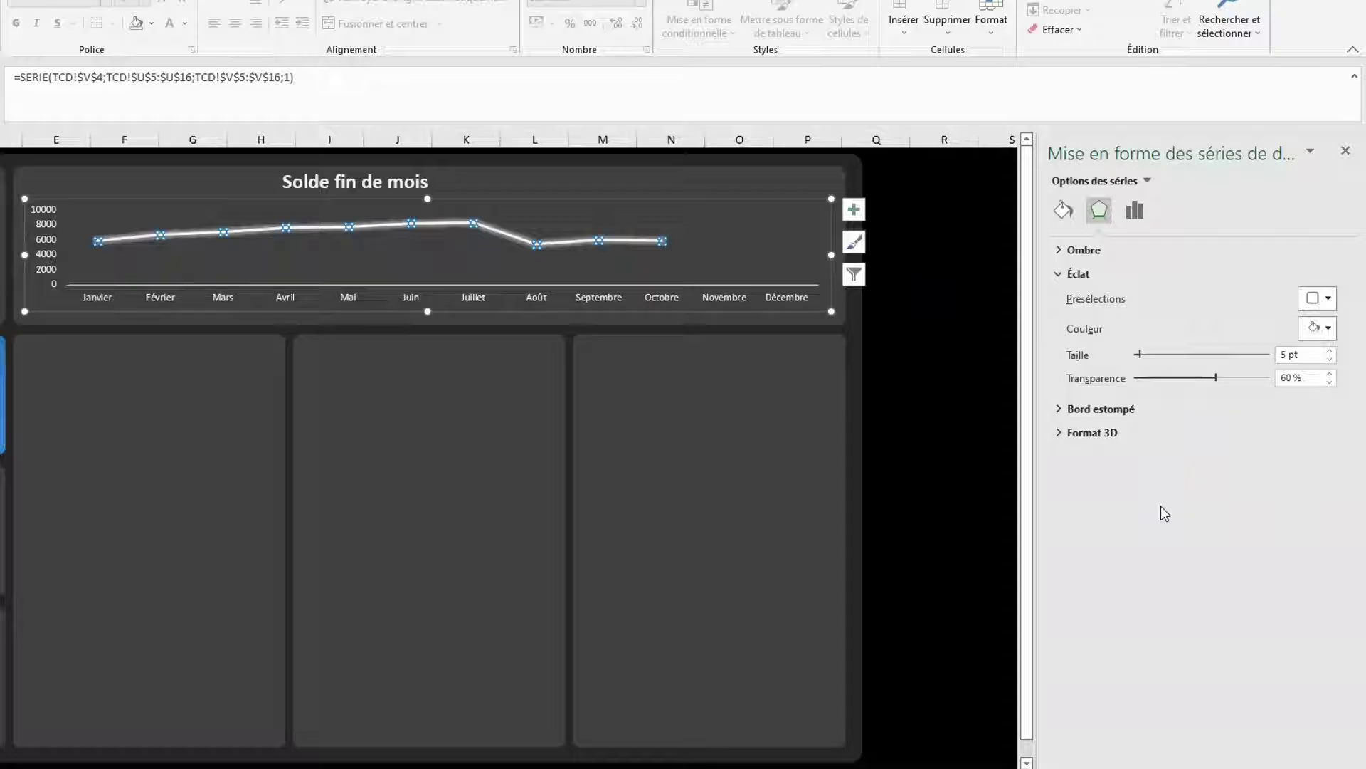
# Add data labels to the balance line and set their position to Centre
pyautogui.click(851, 208)
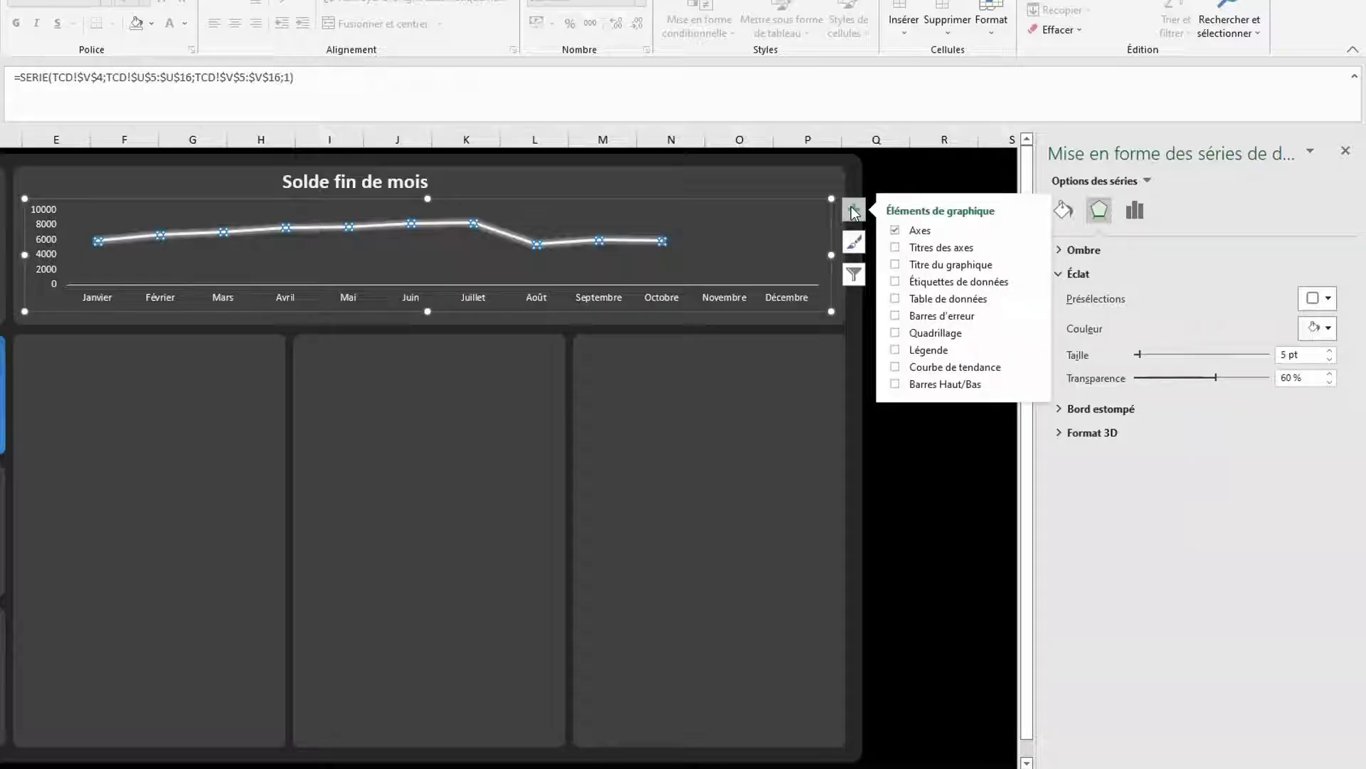
pyautogui.click(896, 283)
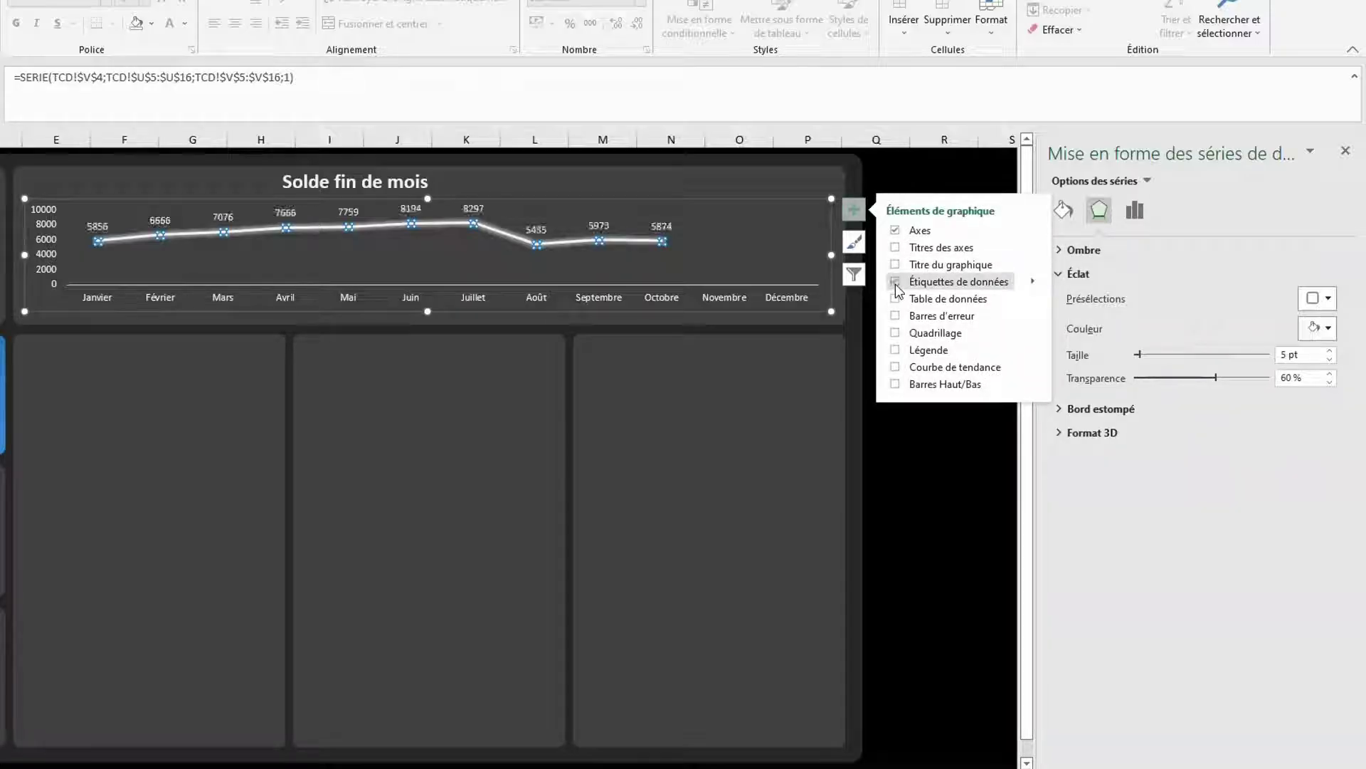
pyautogui.click(660, 228)
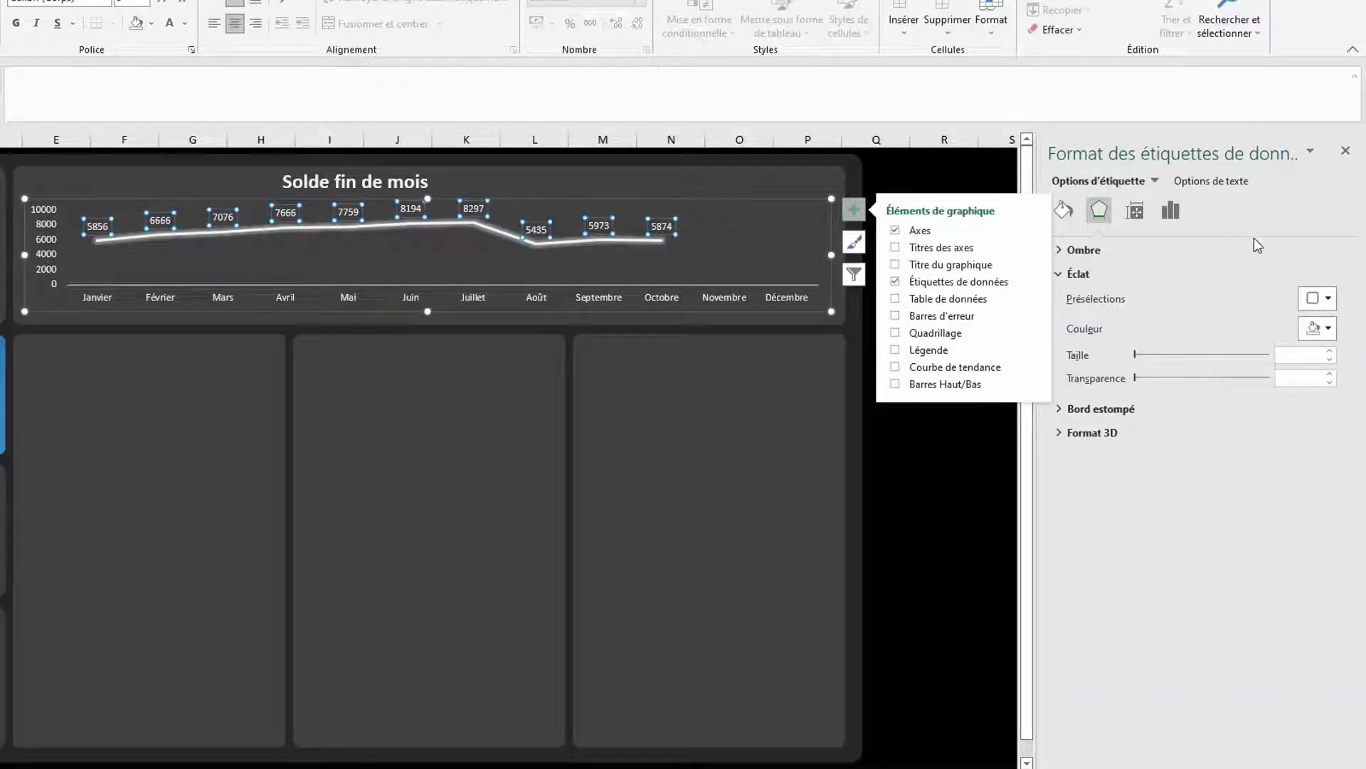
pyautogui.click(1171, 212)
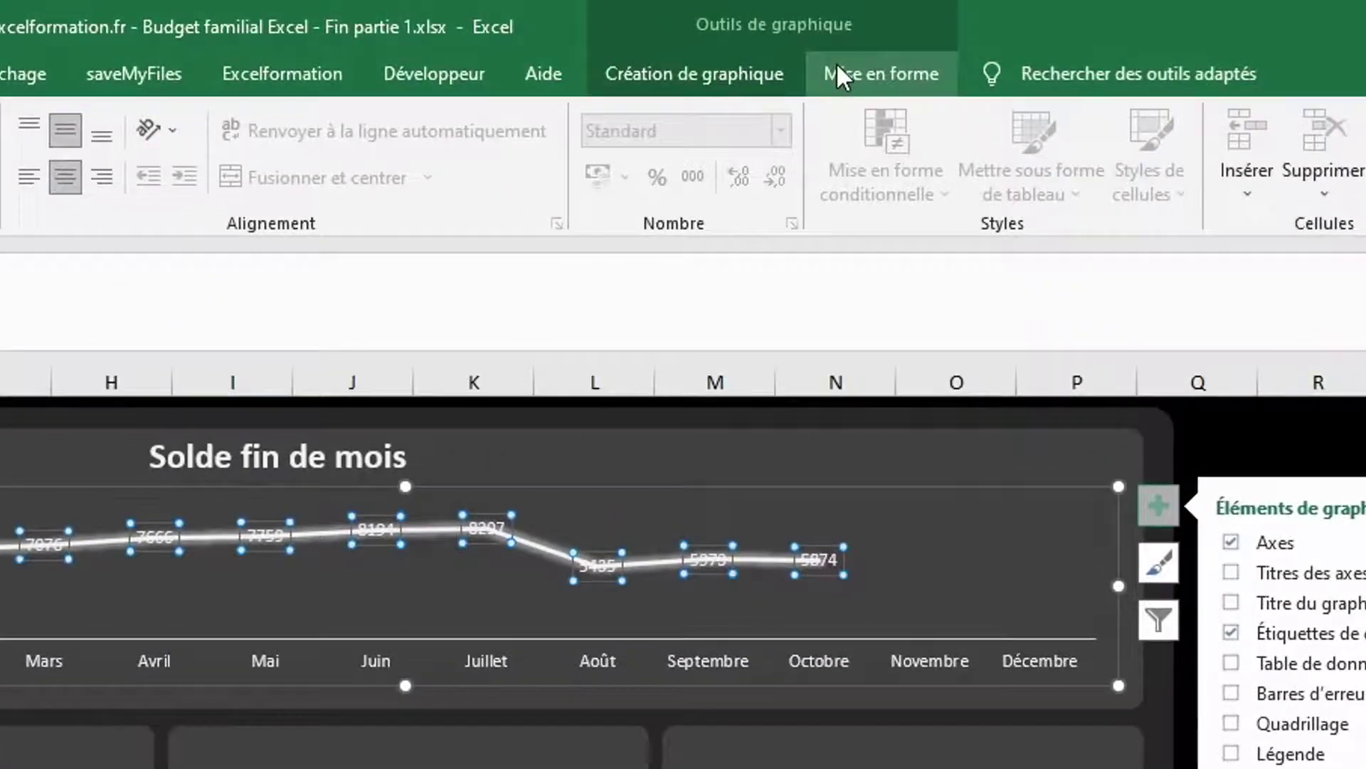
# Change the data labels' shape to a rounded rectangle and fill them with a dark blue theme colour
pyautogui.click(840, 71)
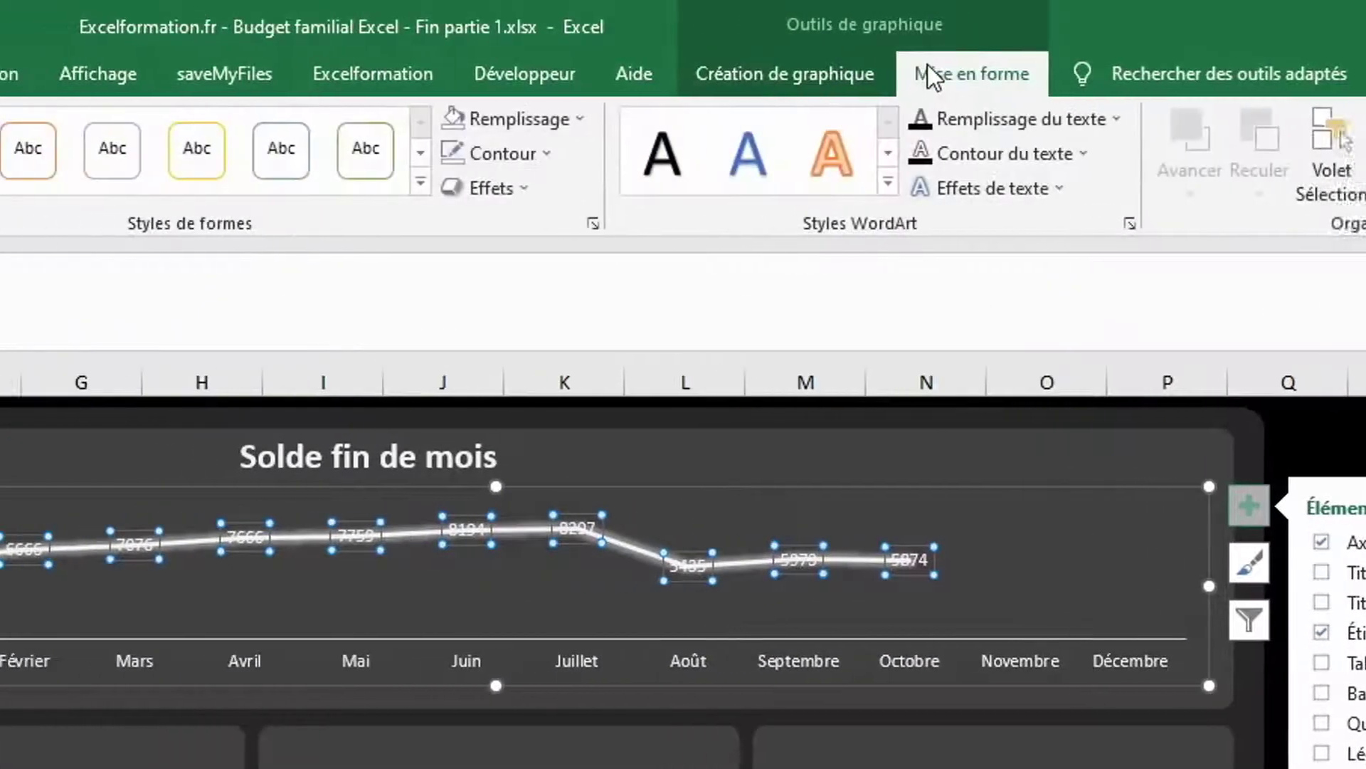
pyautogui.click(0, 127)
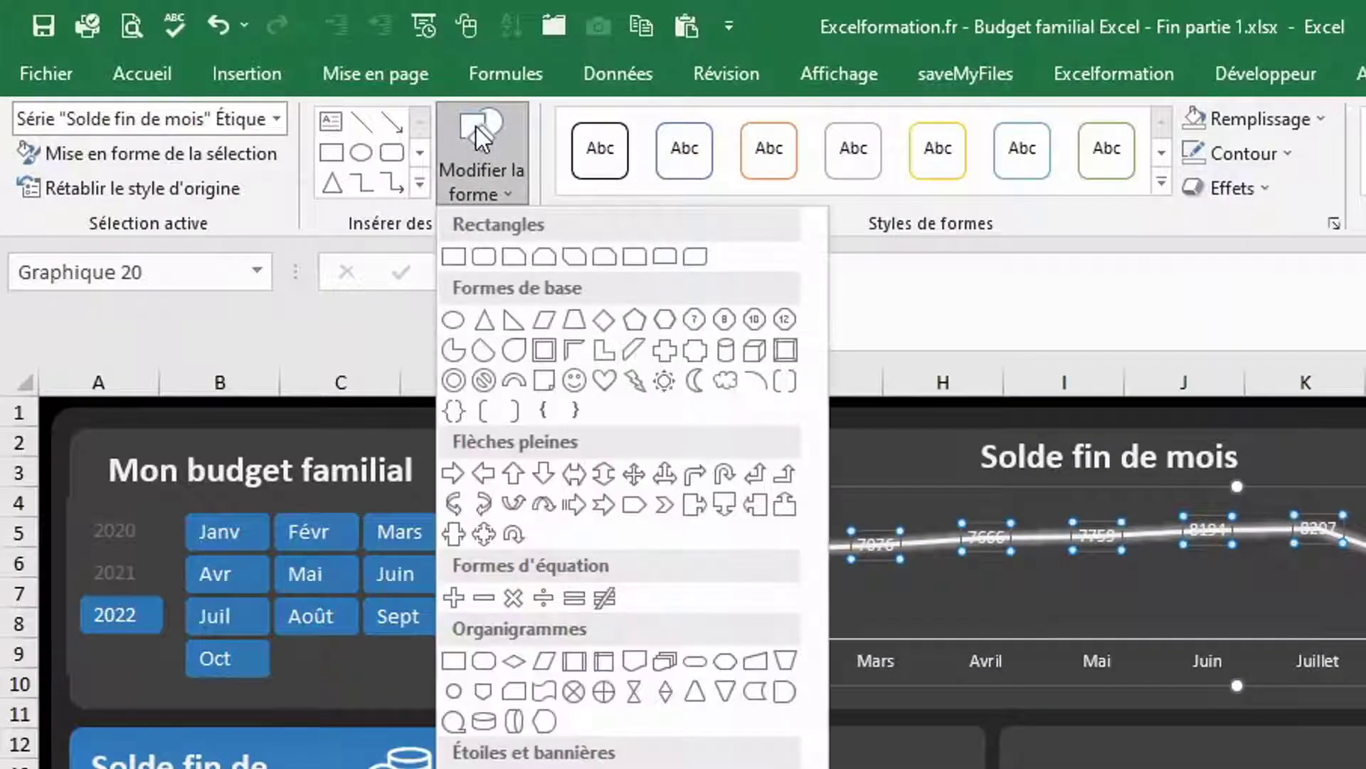
pyautogui.click(487, 259)
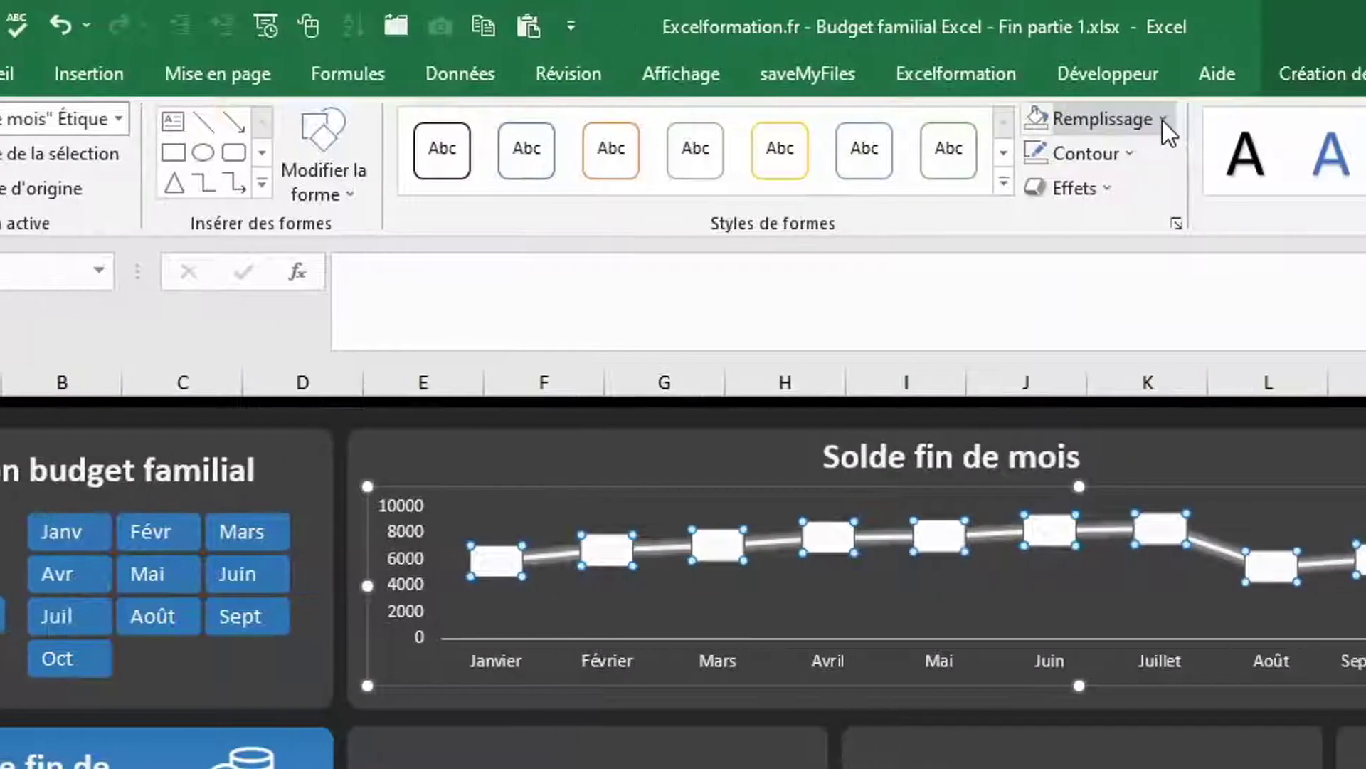
pyautogui.click(1163, 120)
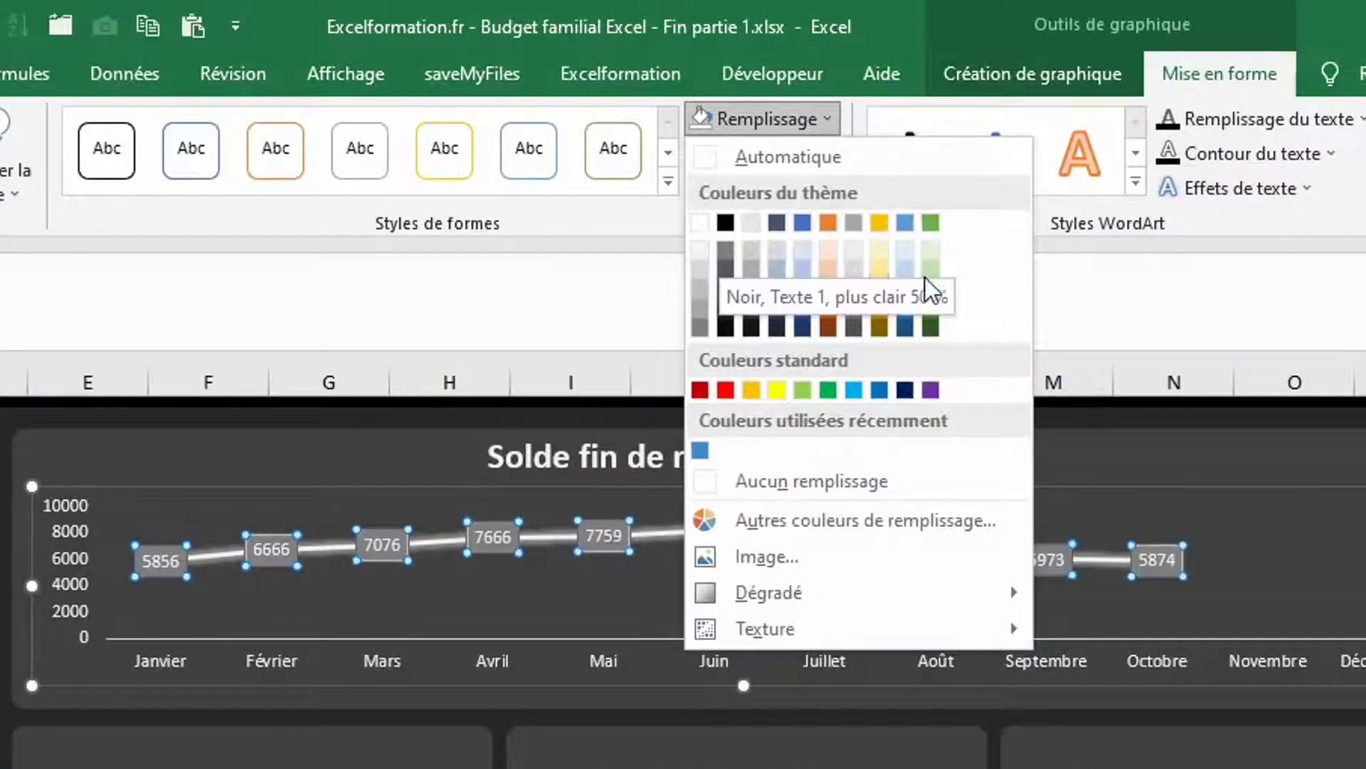
pyautogui.click(905, 310)
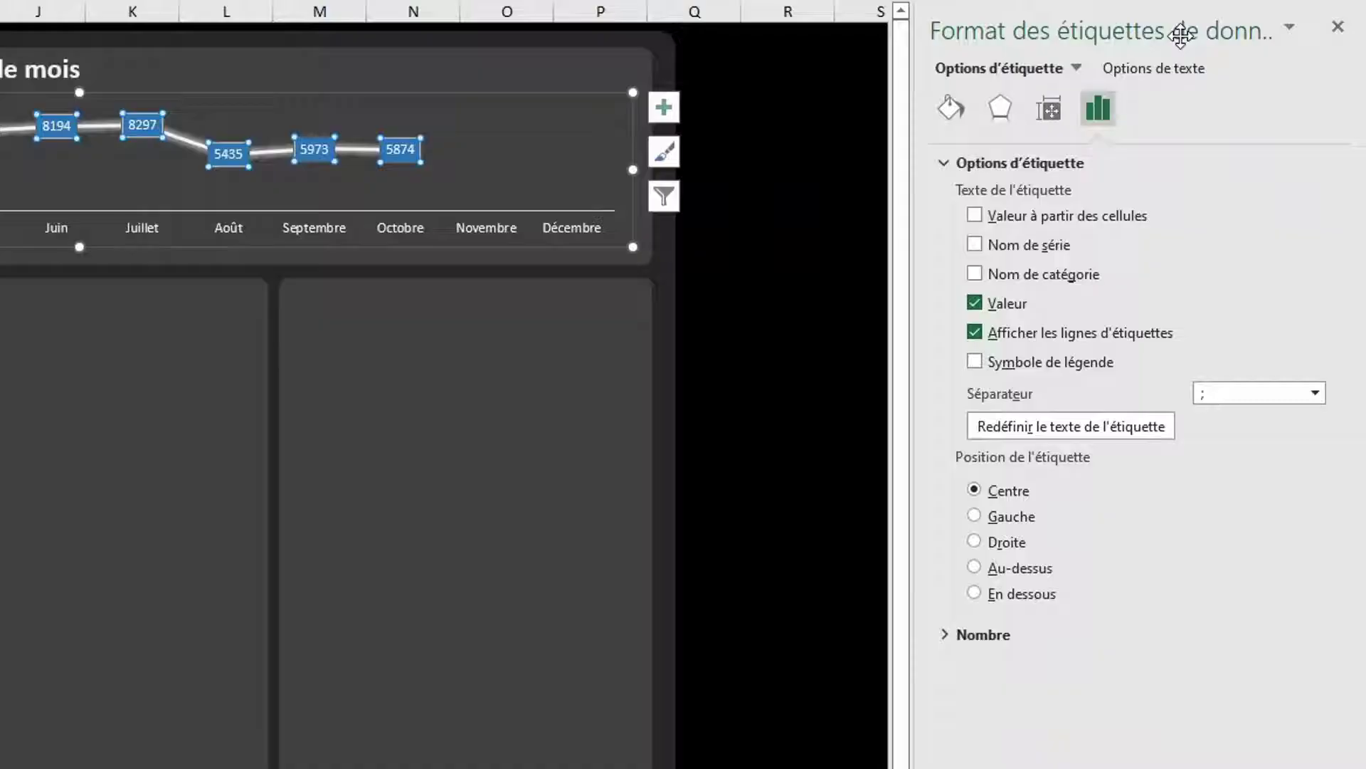
# Give the data labels the custom number format # ##0"€" and enlarge their text by two sizes
pyautogui.click(946, 635)
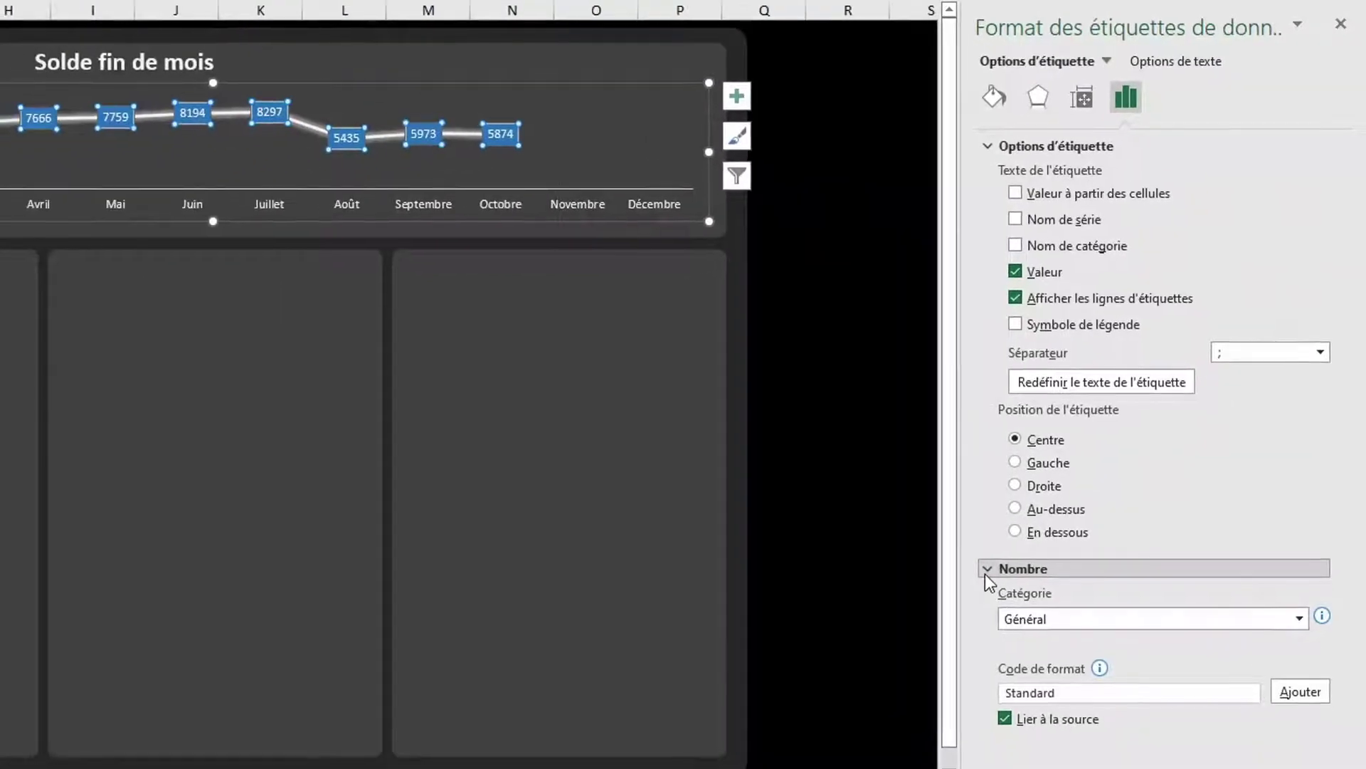
pyautogui.click(1299, 618)
pyautogui.click(1221, 596)
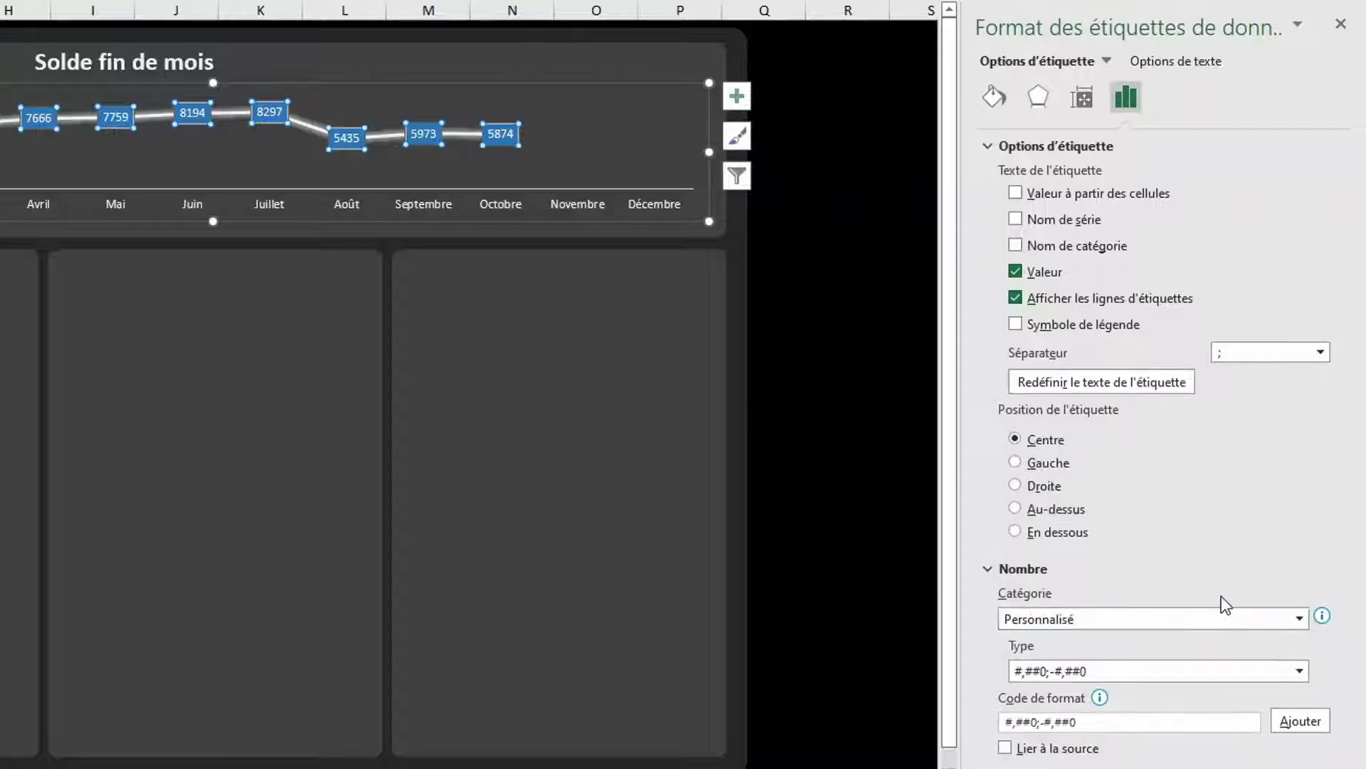
pyautogui.moveTo(1098, 724); pyautogui.dragTo(952, 724)
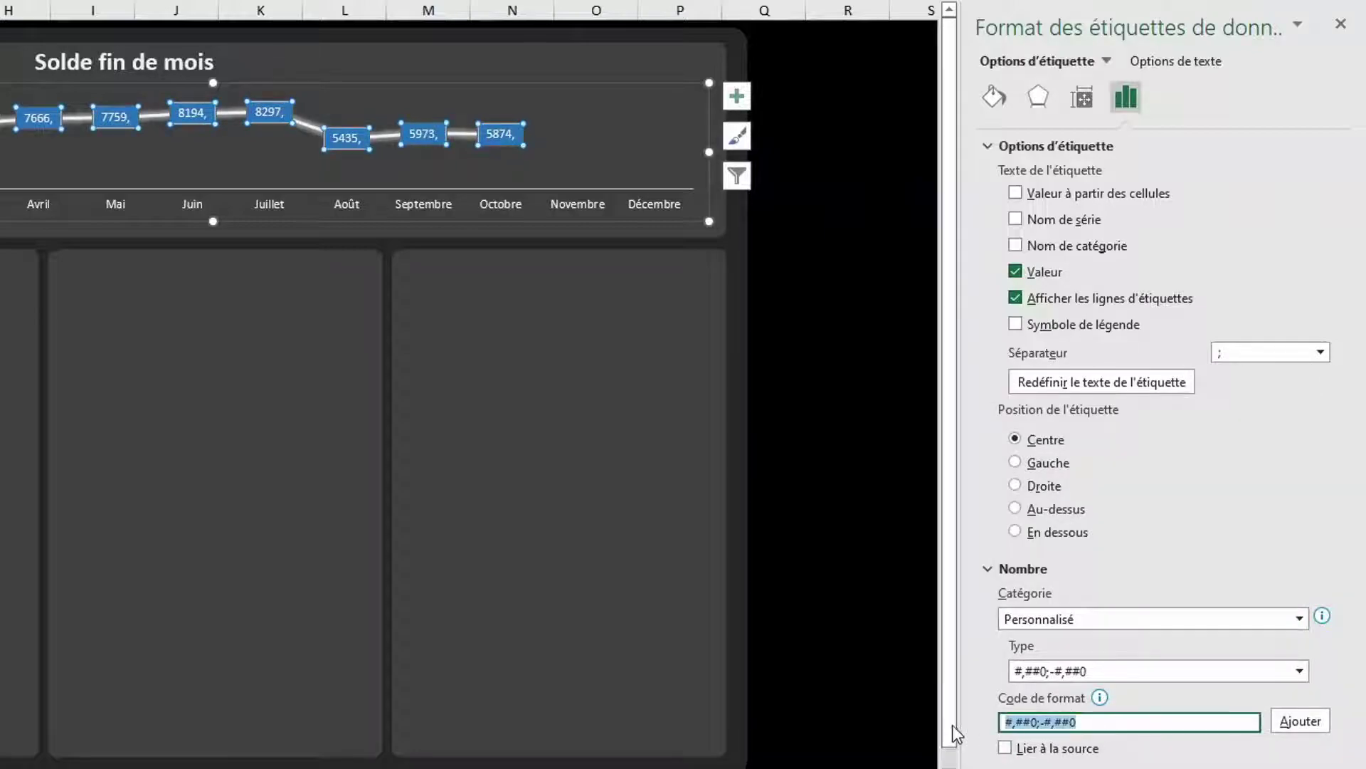
pyautogui.write('#')
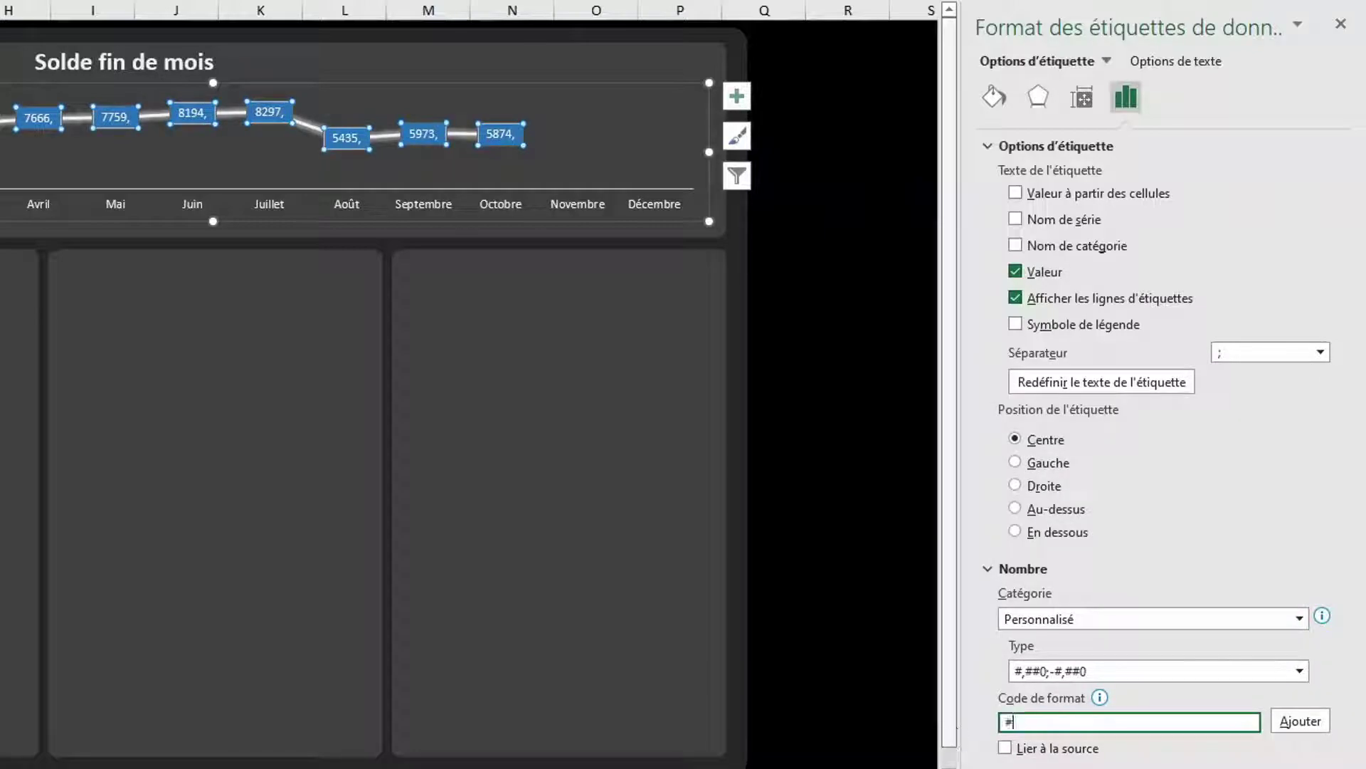
pyautogui.write(' #')
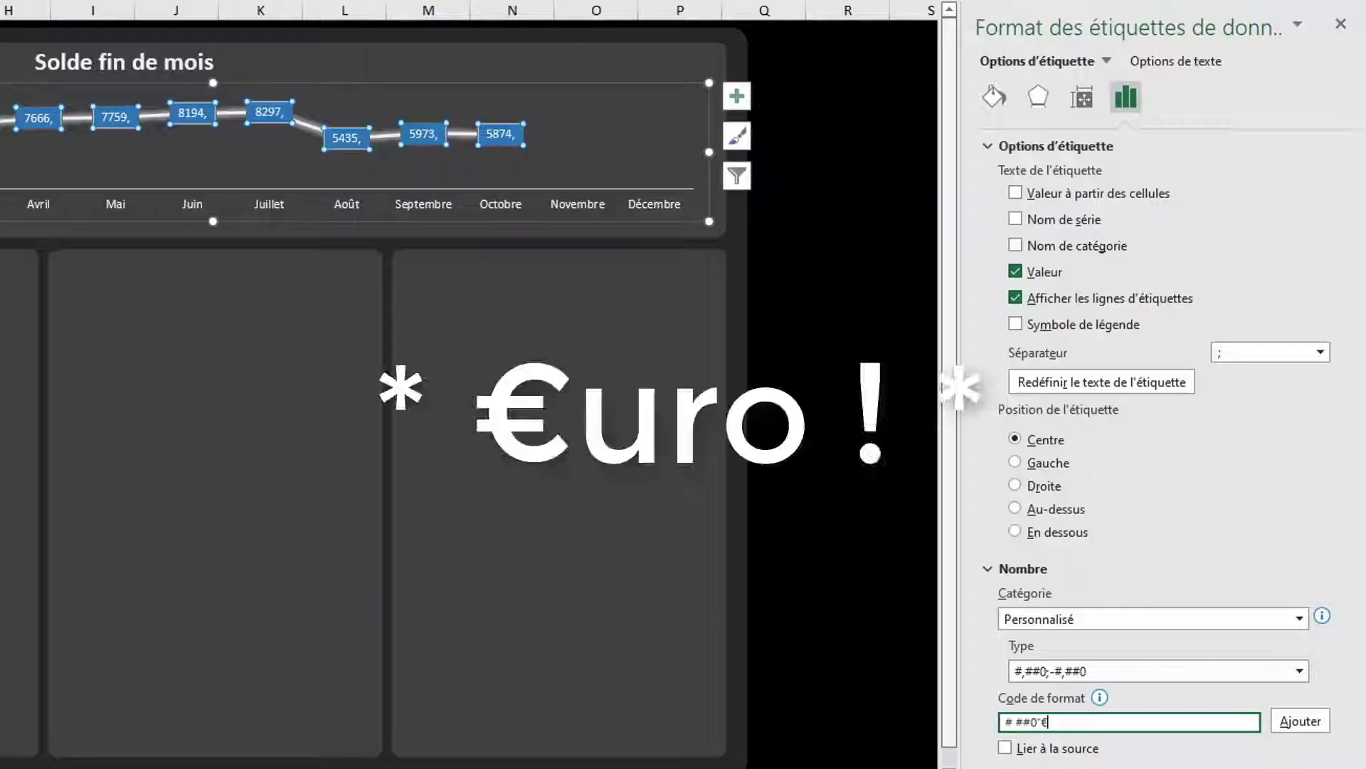
pyautogui.write('#0"€')
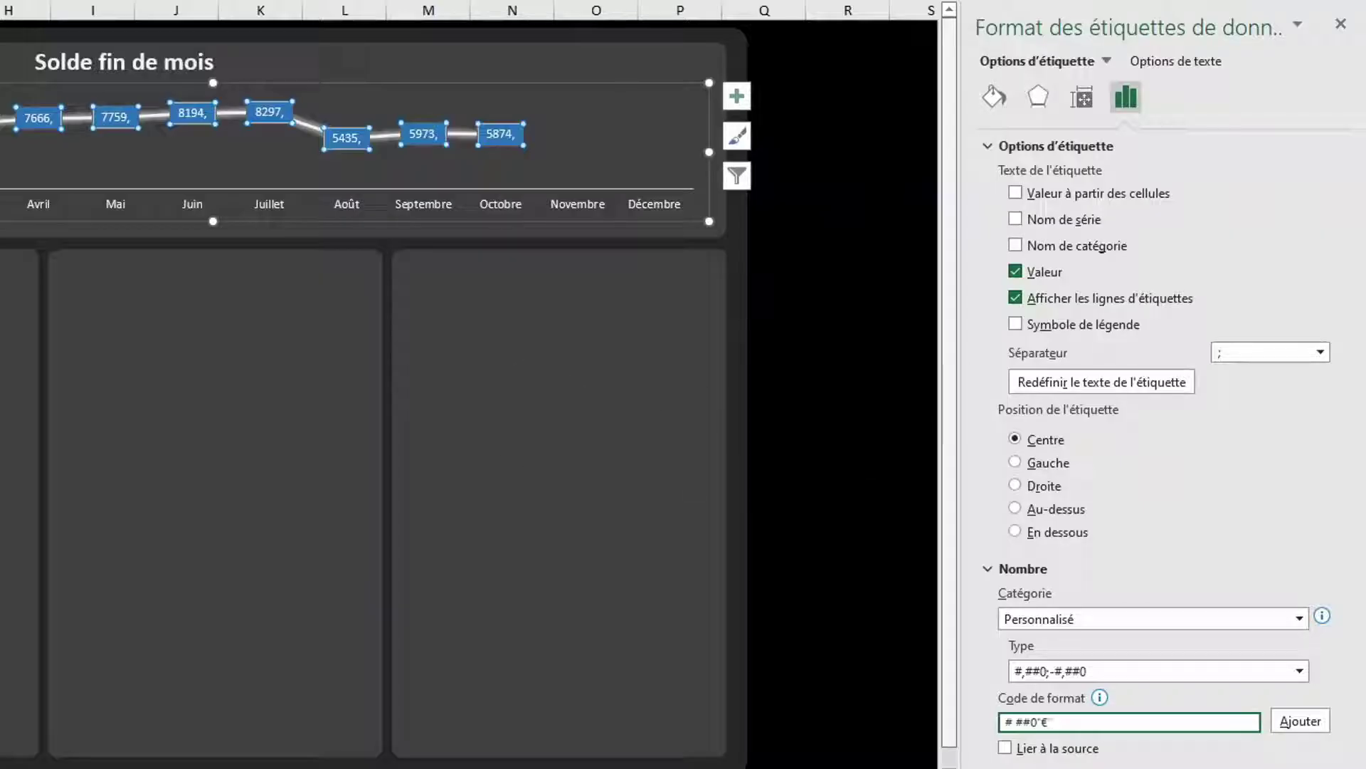
pyautogui.write('"')
pyautogui.click(1300, 722)
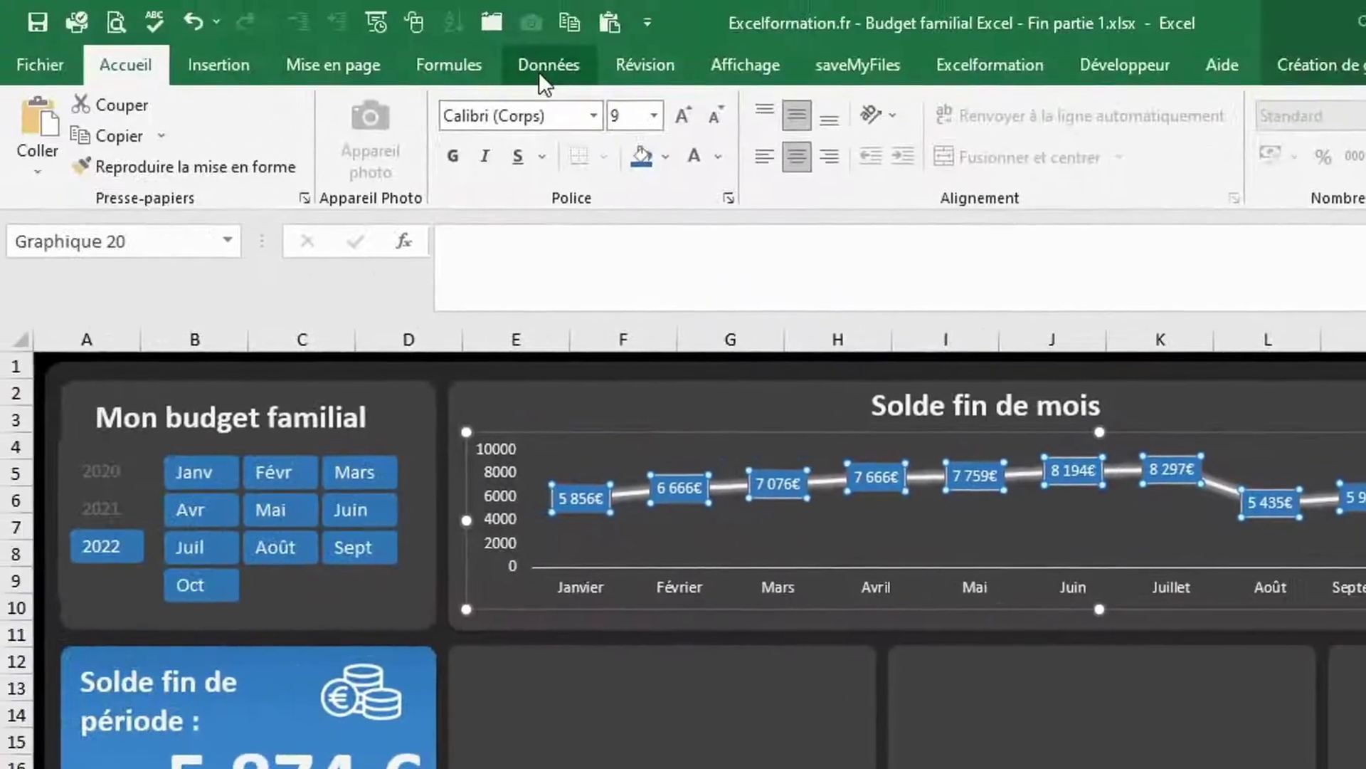
pyautogui.click(689, 117)
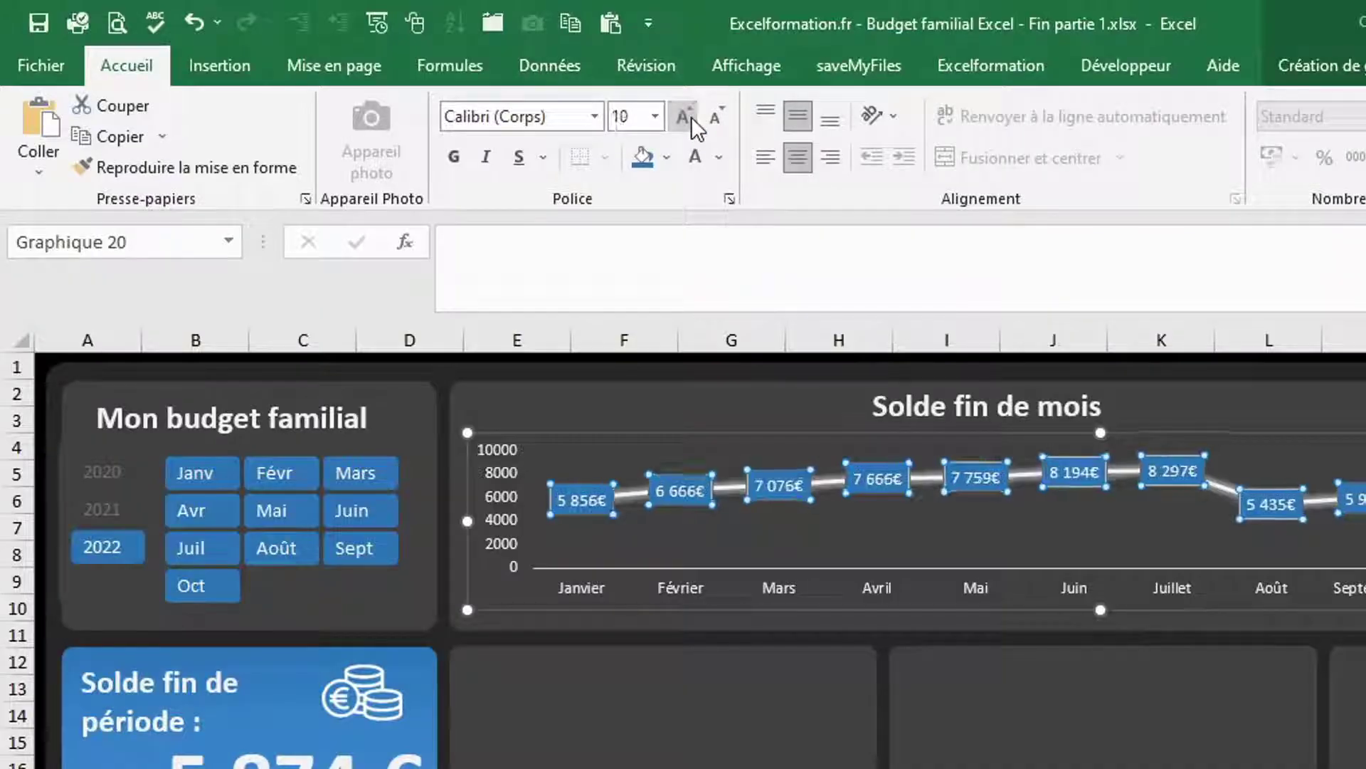
pyautogui.click(690, 116)
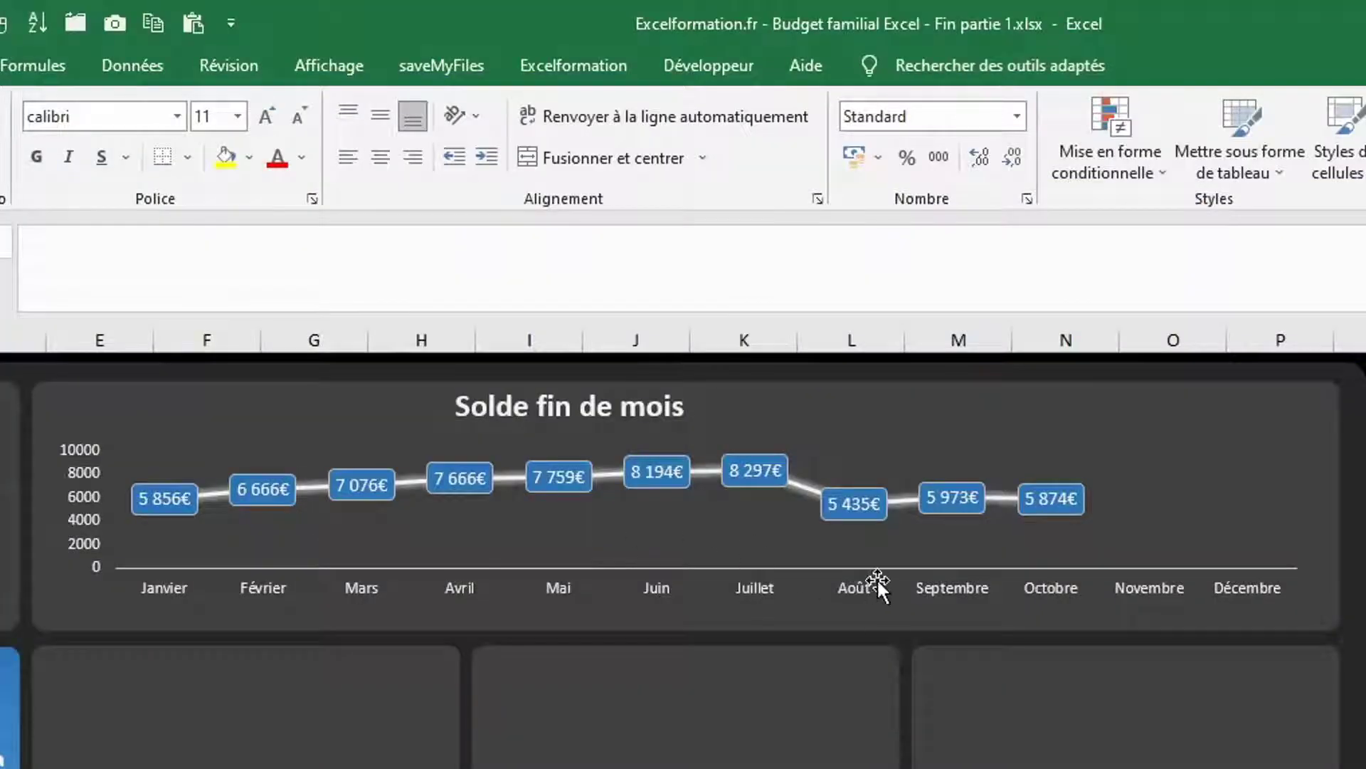
# Change the balance chart's type from line to the standard area type (Aires)
pyautogui.click(800, 483)
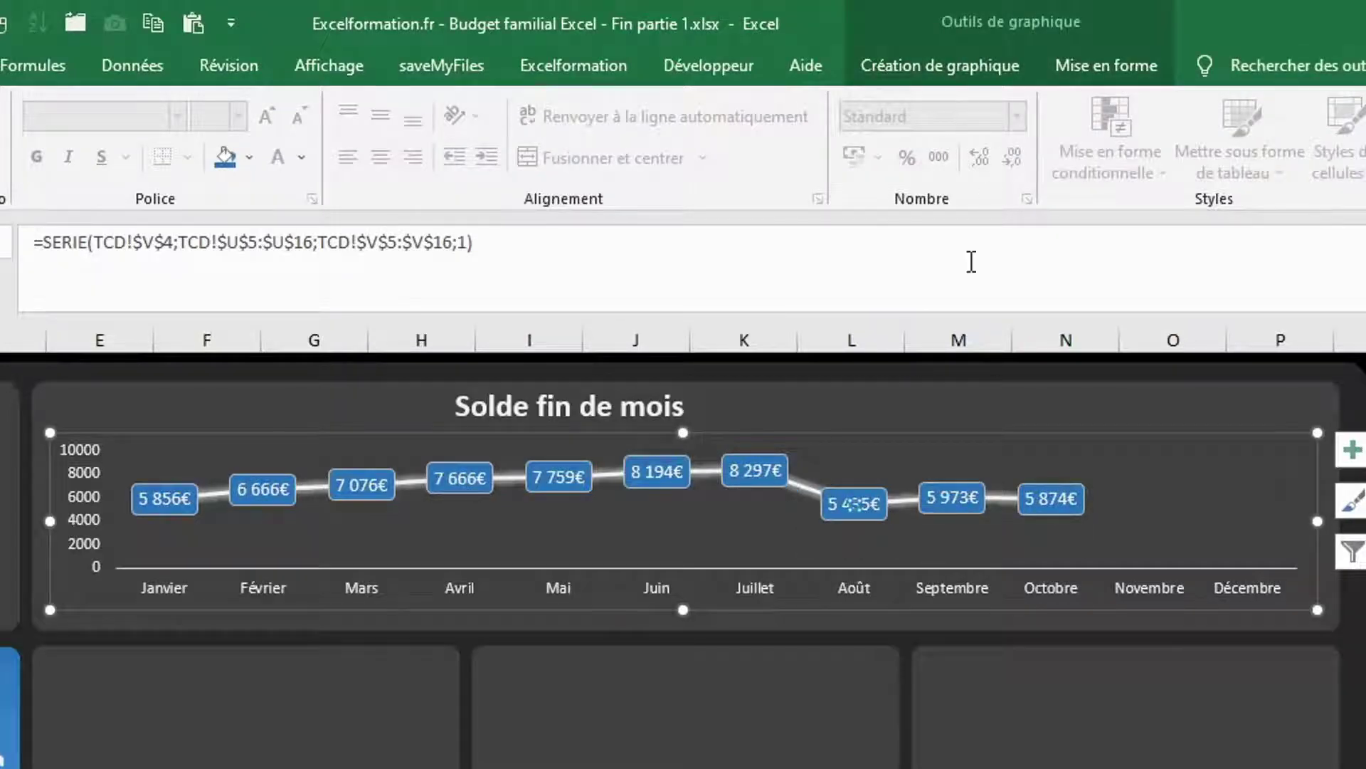
pyautogui.click(940, 62)
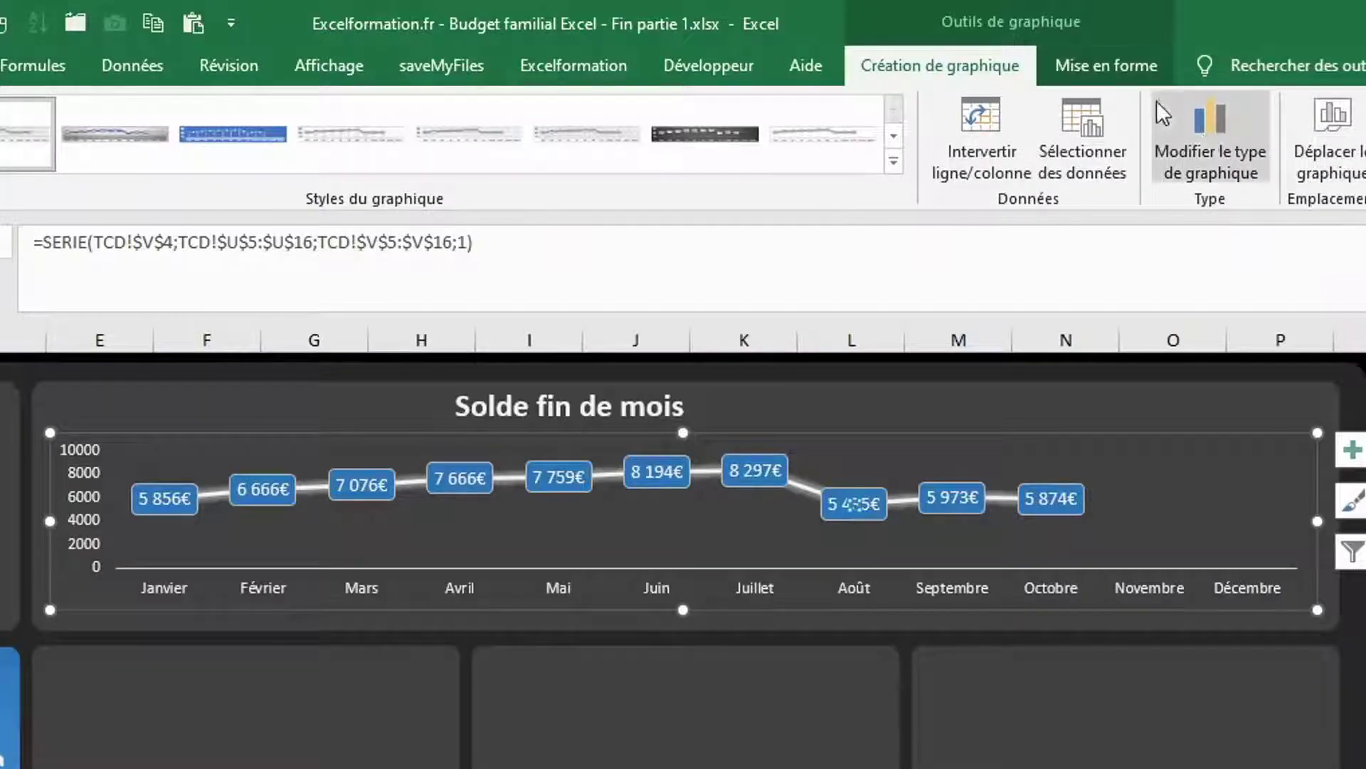
pyautogui.click(1206, 134)
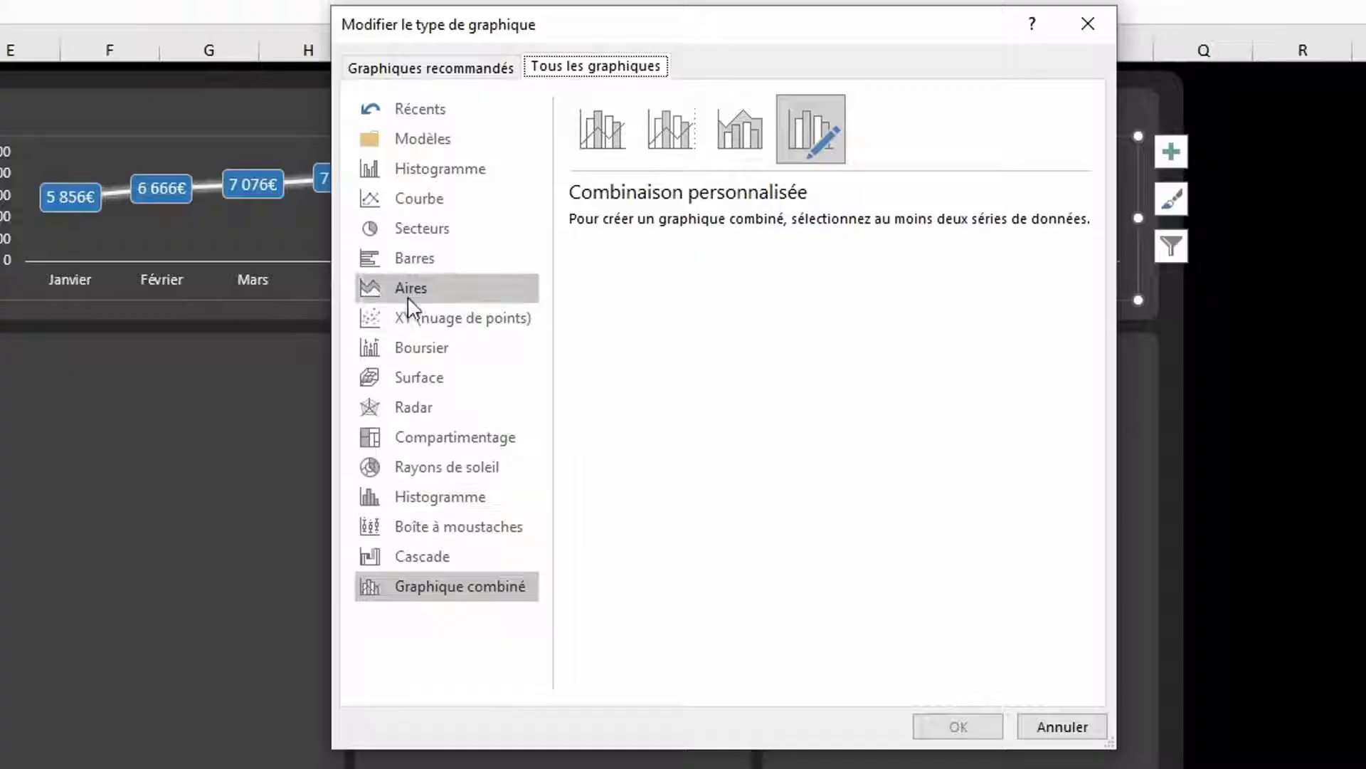
pyautogui.click(411, 291)
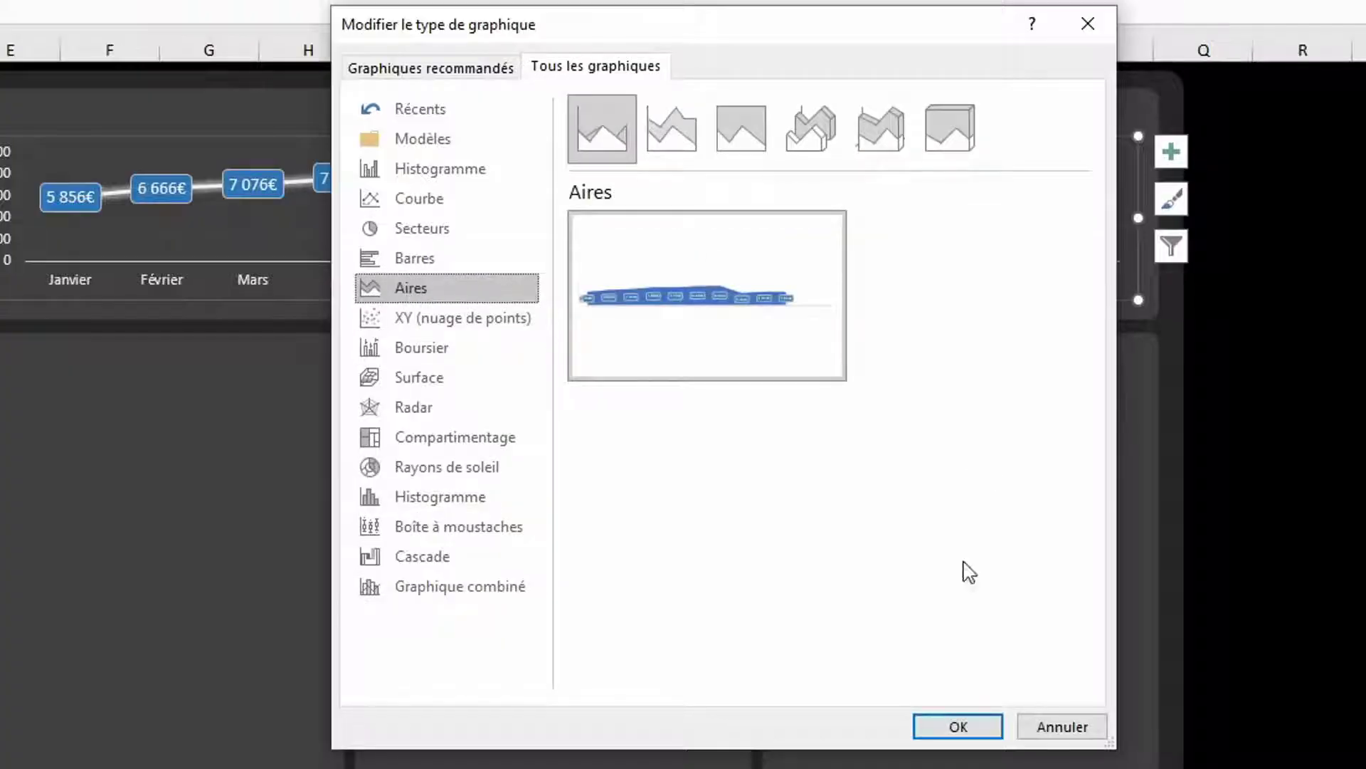
pyautogui.click(959, 727)
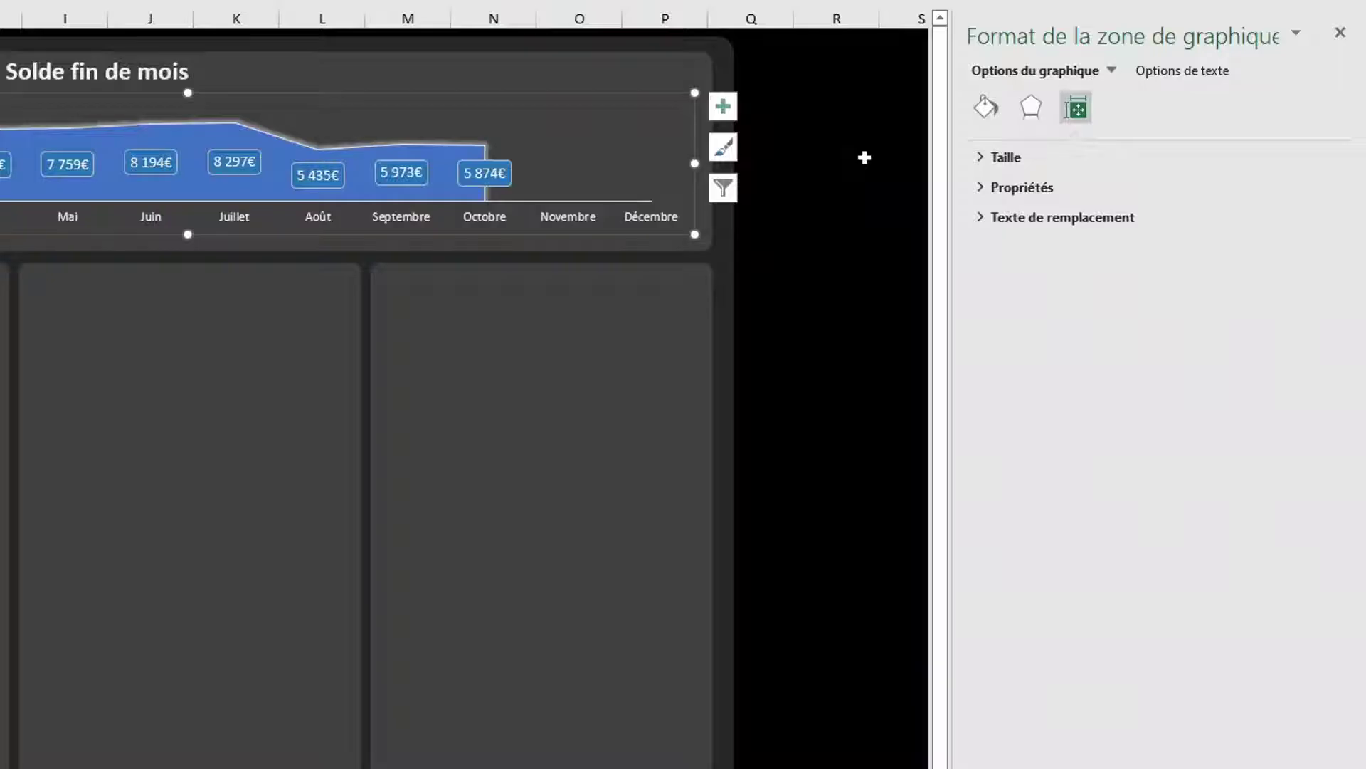
# Apply a gradient fill to the area series, set its first stop to white darkened 5 %, and delete the two intermediate stops
pyautogui.click(260, 145)
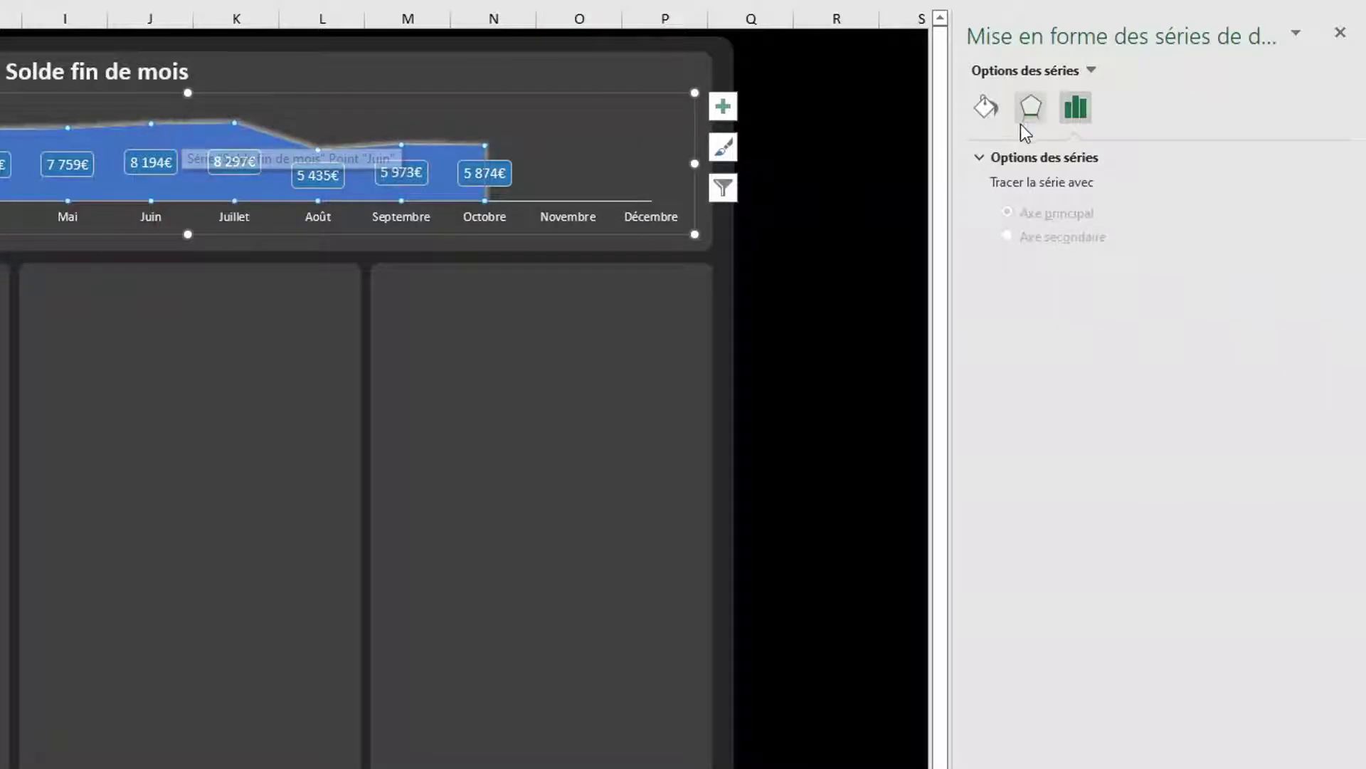
pyautogui.click(986, 114)
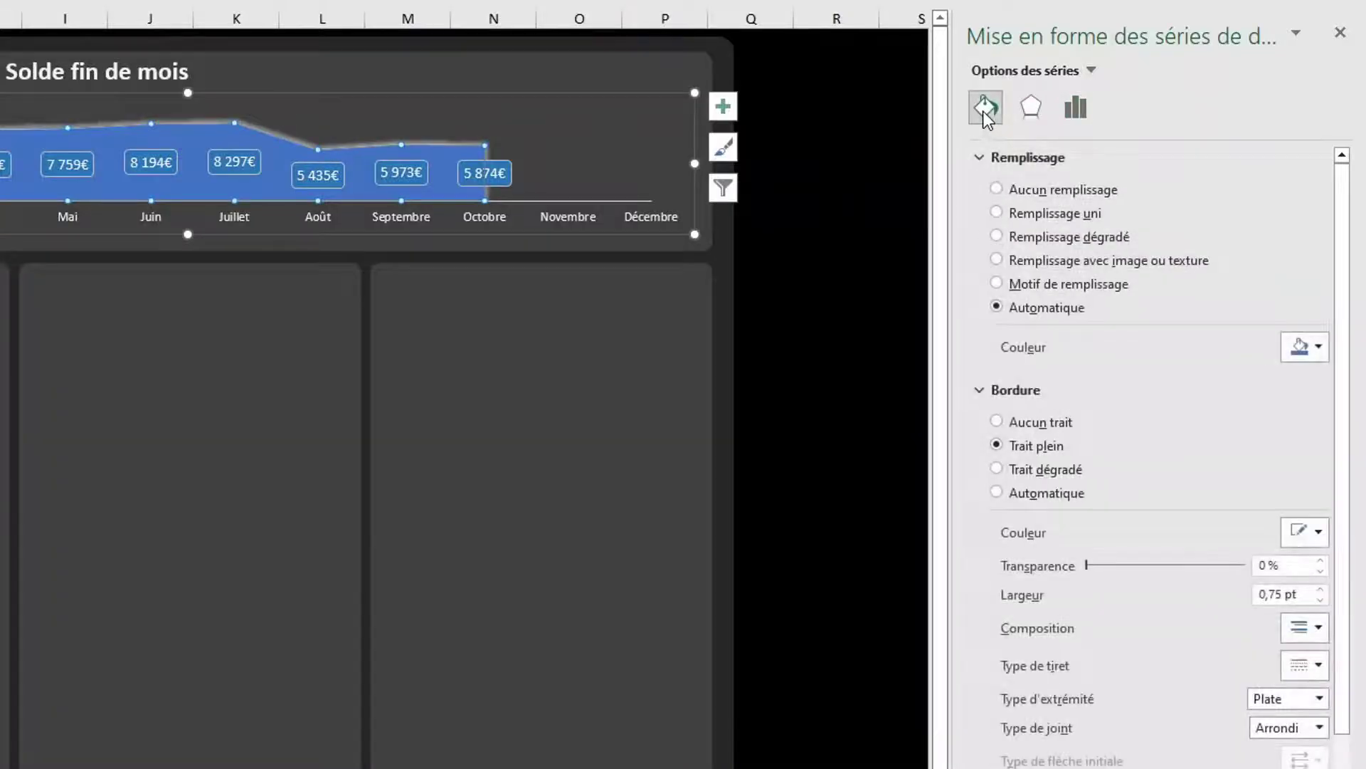
pyautogui.click(1013, 242)
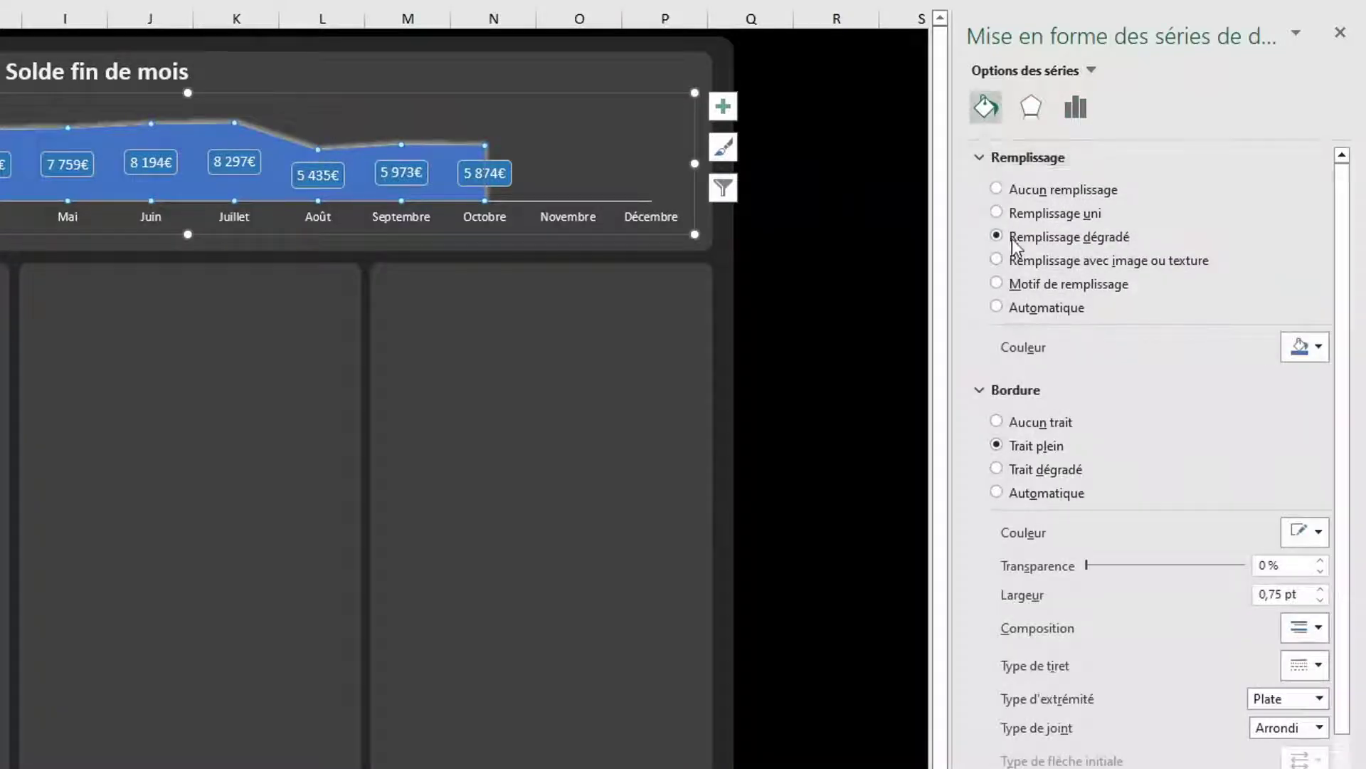
pyautogui.click(1020, 502)
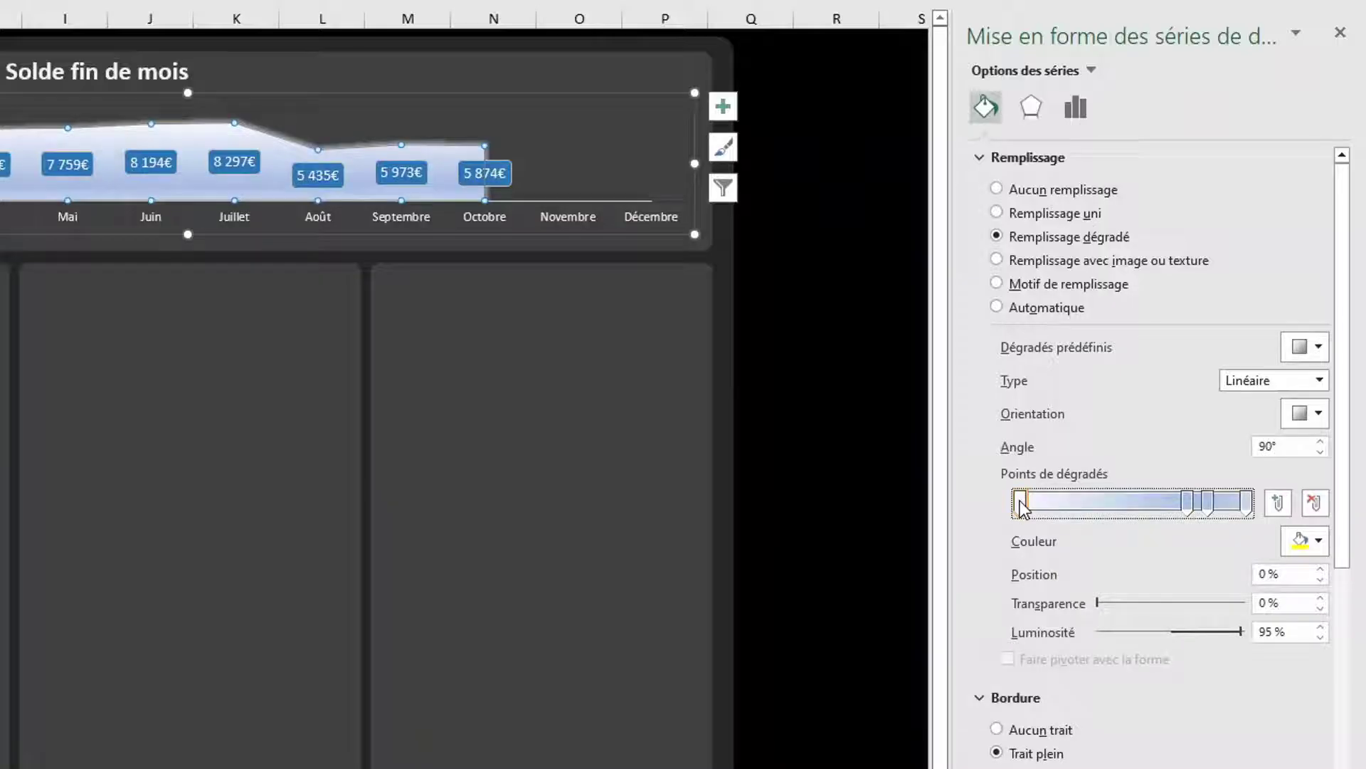
pyautogui.click(1302, 542)
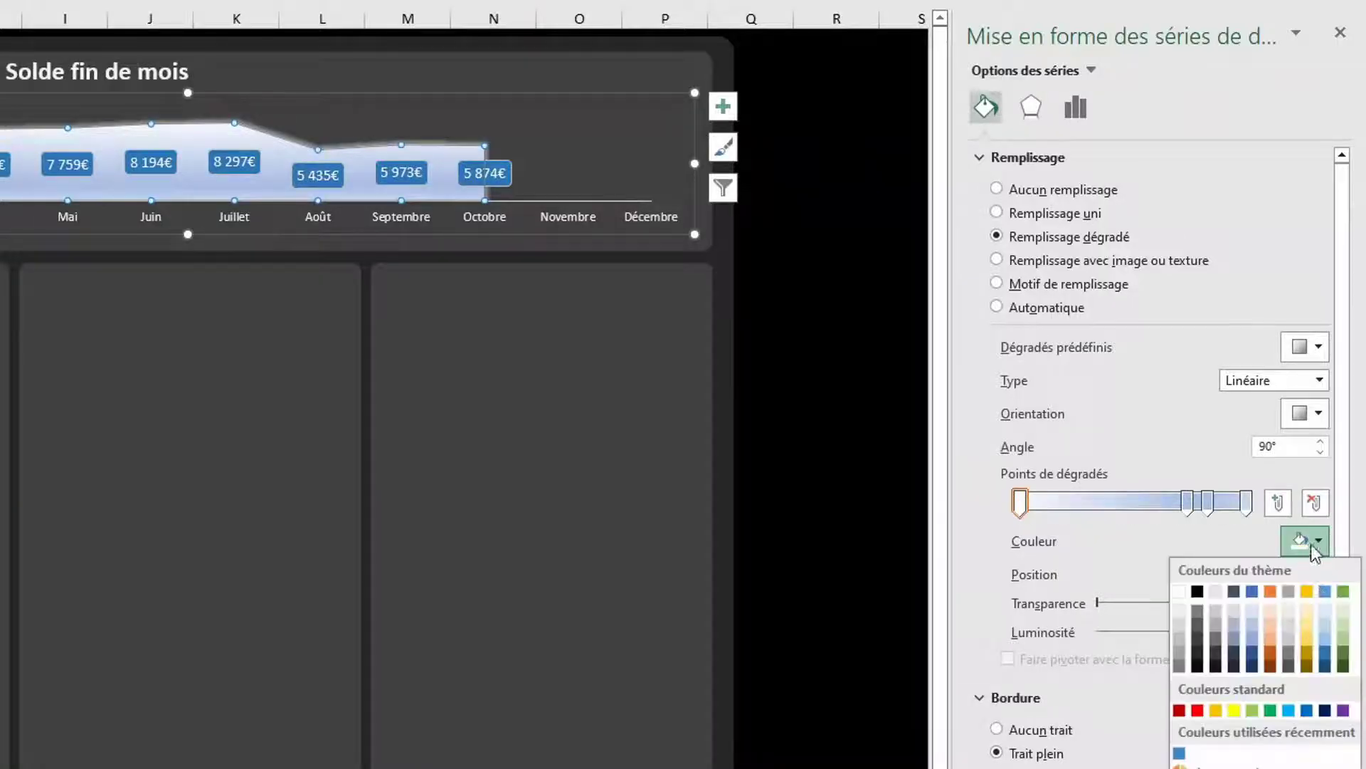
pyautogui.click(1179, 614)
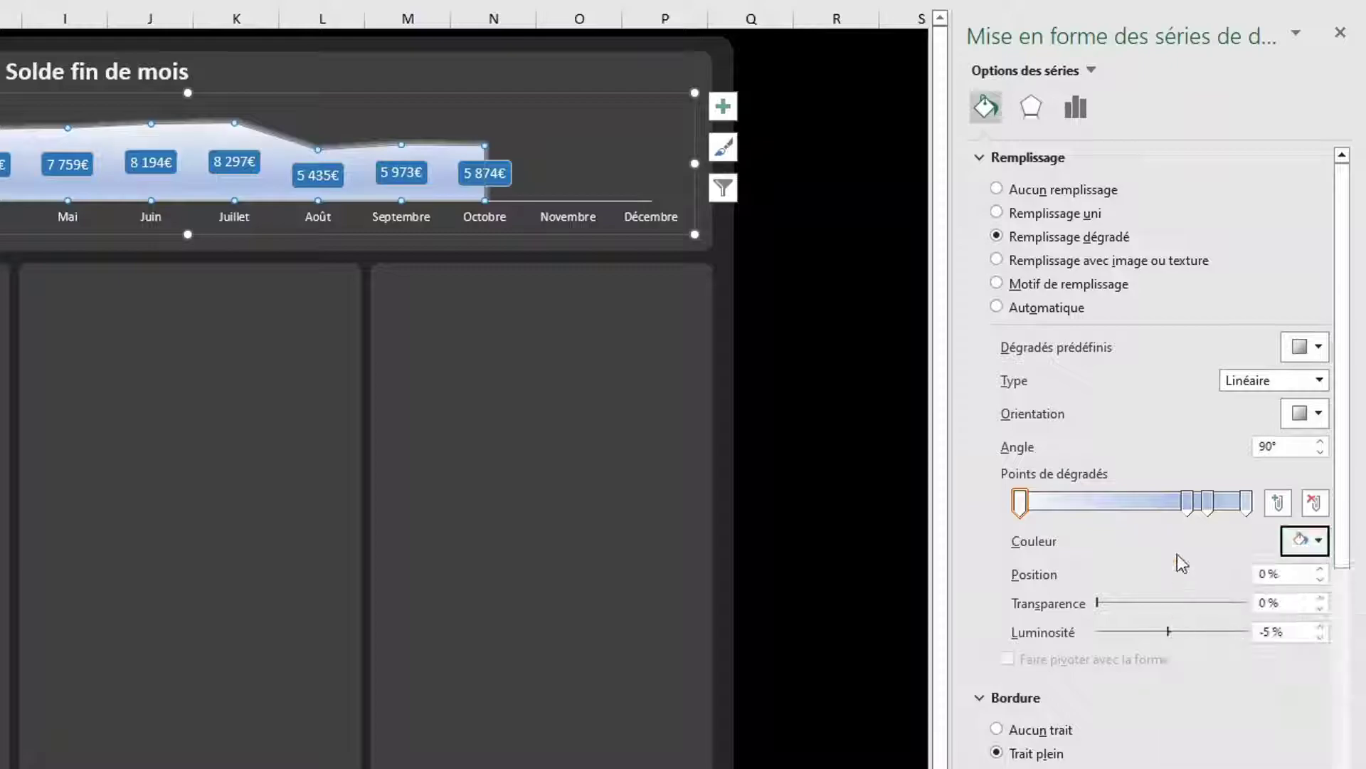
pyautogui.click(1188, 504)
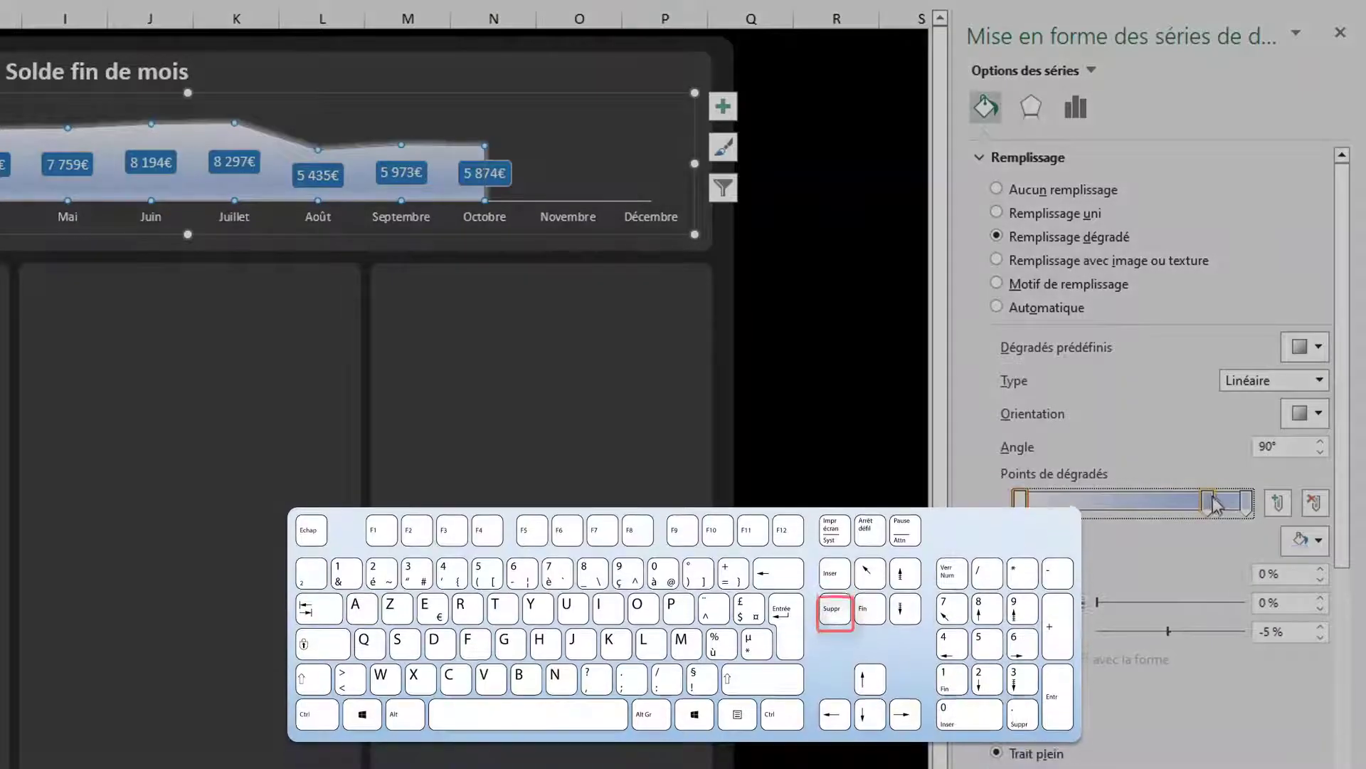
pyautogui.press('Delete')
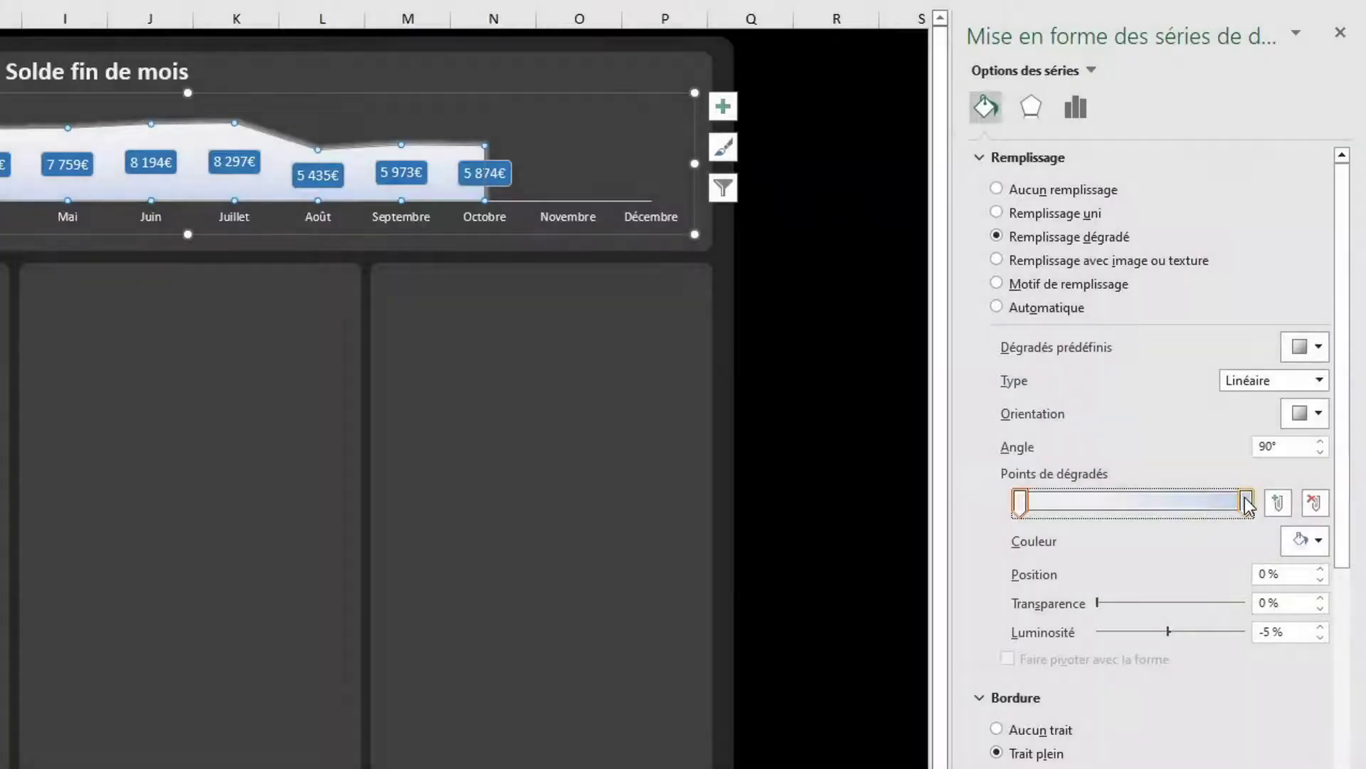
# Set the last gradient stop to darkened white, raise its transparency to the maximum, and shift it towards the first stop
pyautogui.click(1245, 501)
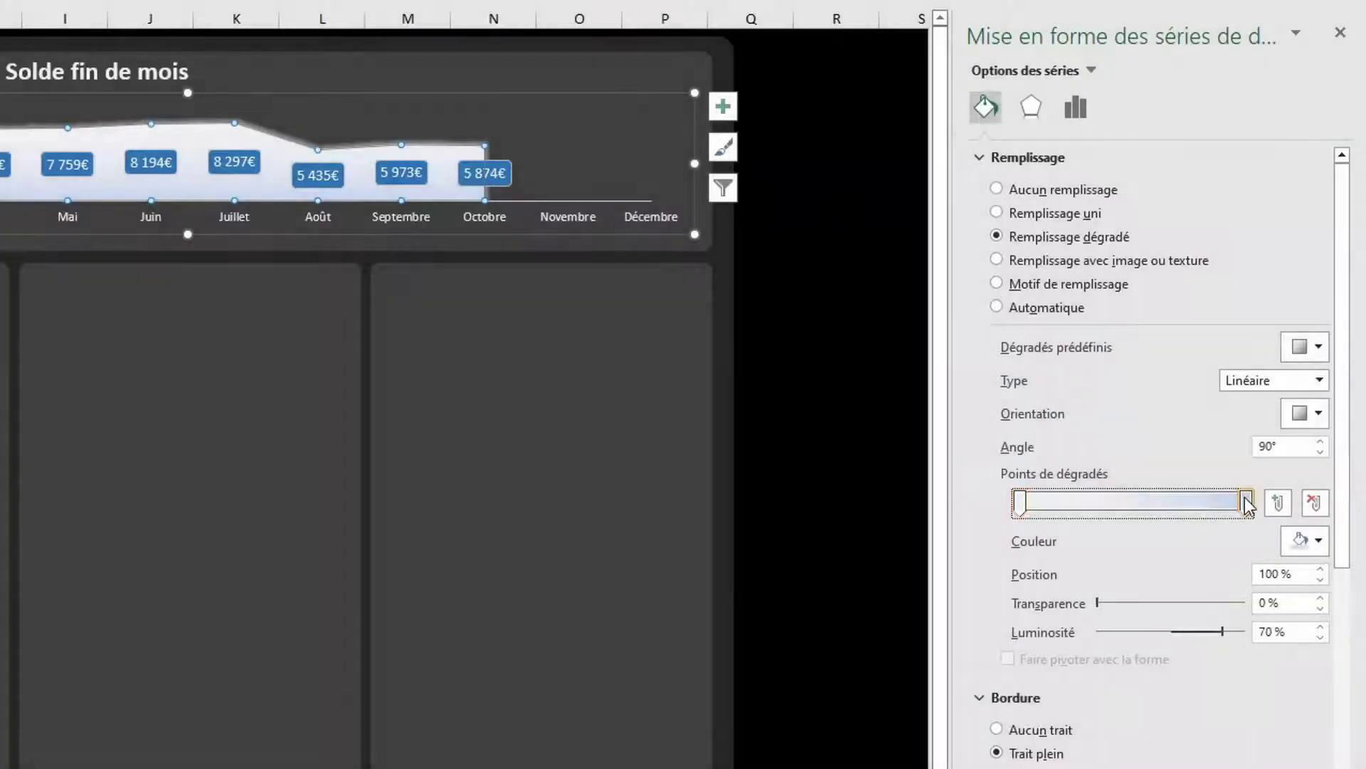
pyautogui.click(1305, 542)
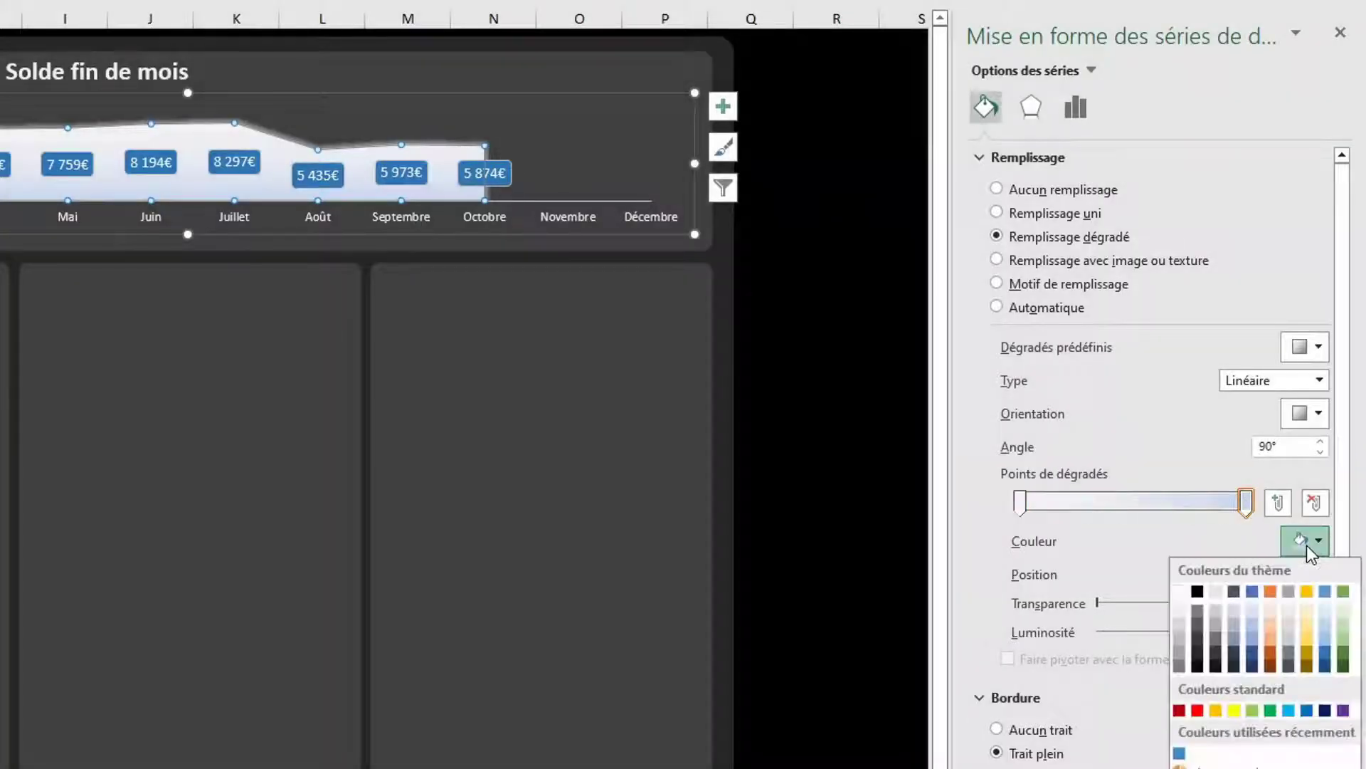
pyautogui.click(1179, 610)
pyautogui.moveTo(1095, 604); pyautogui.dragTo(1274, 604)
pyautogui.moveTo(1245, 502); pyautogui.dragTo(1198, 509)
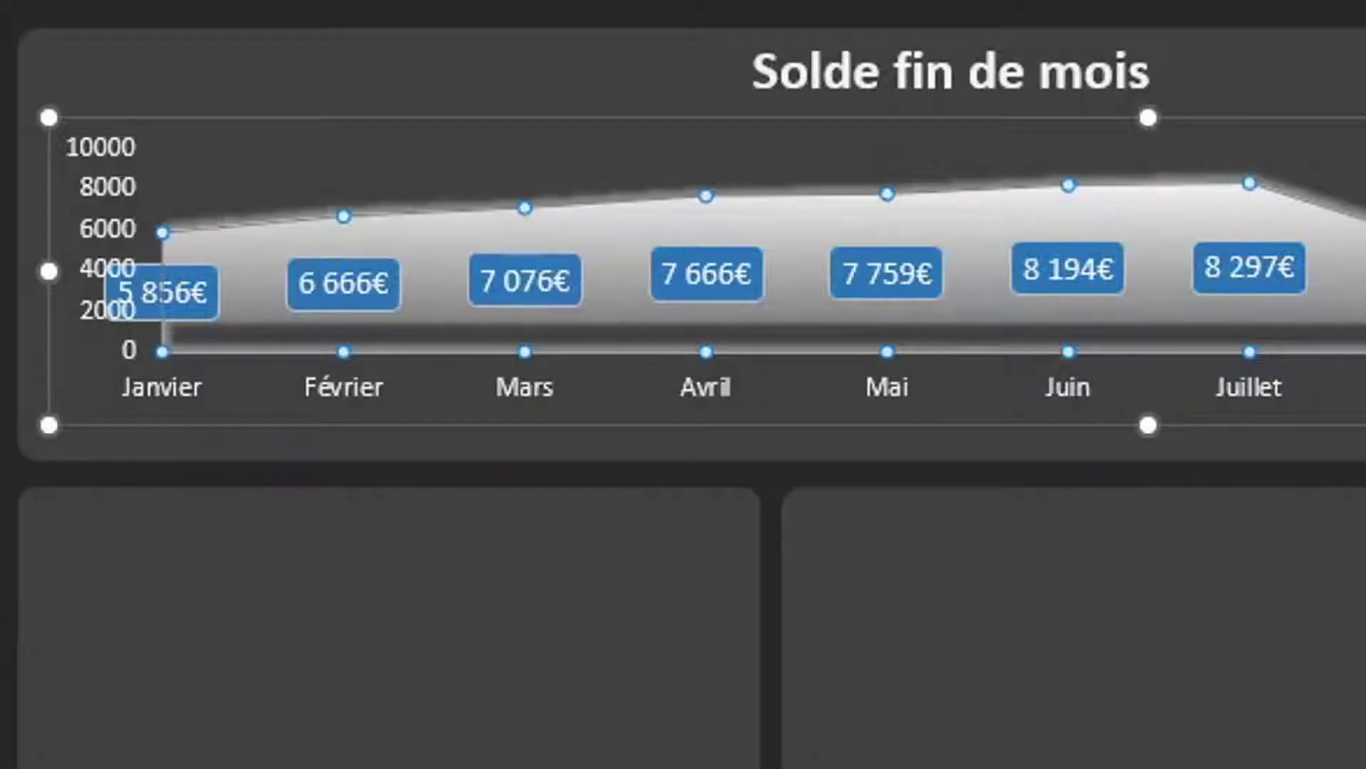
# Undo the gradient formatting and the change to the area chart type
pyautogui.hotkey('ctrl', 'z')
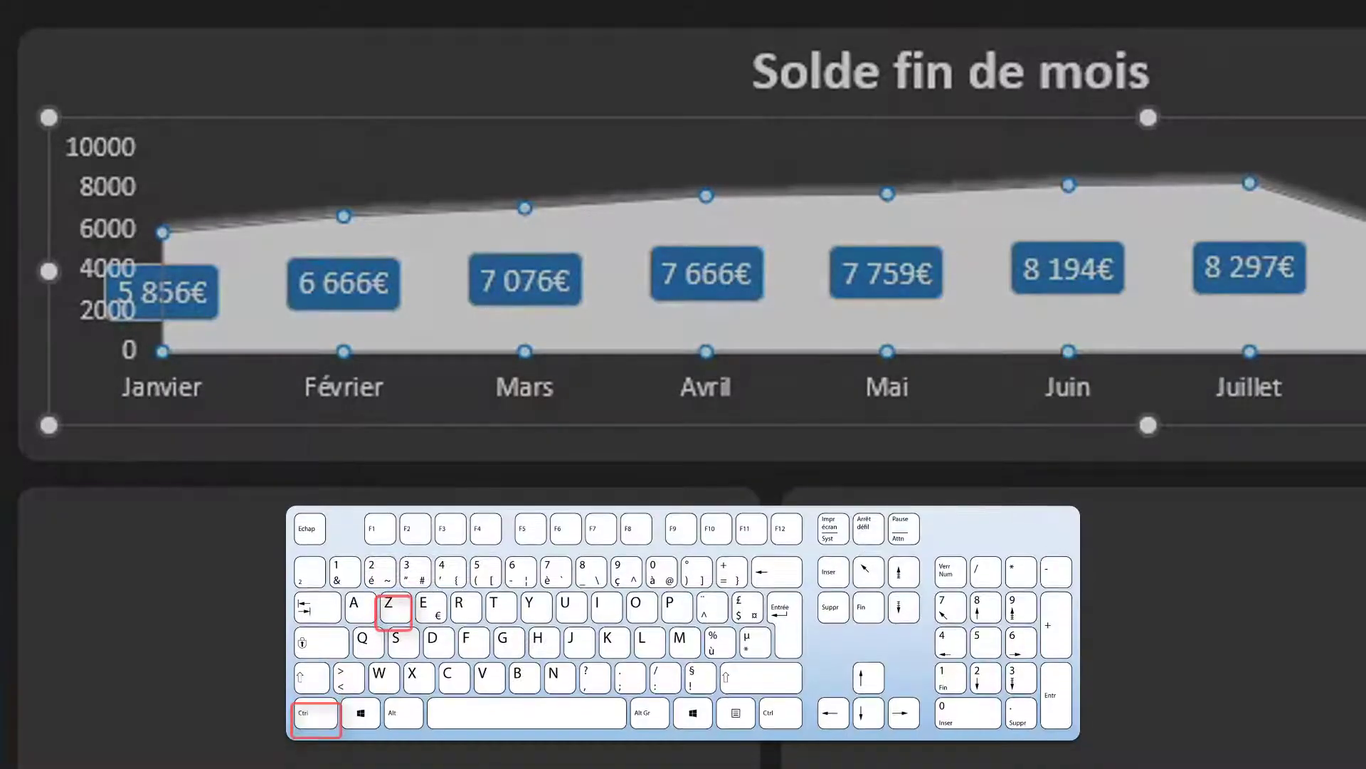
pyautogui.hotkey('ctrl', 'z')
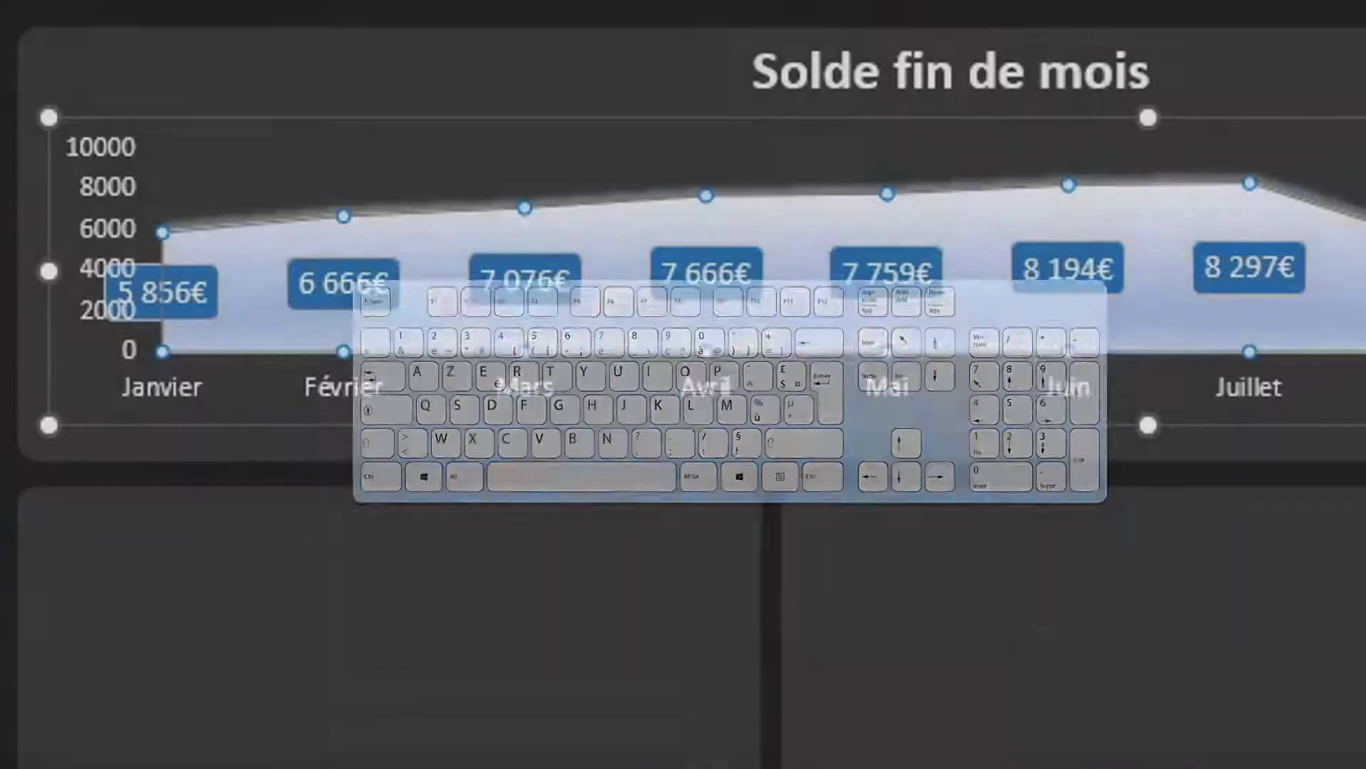
pyautogui.hotkey('ctrl', 'z')
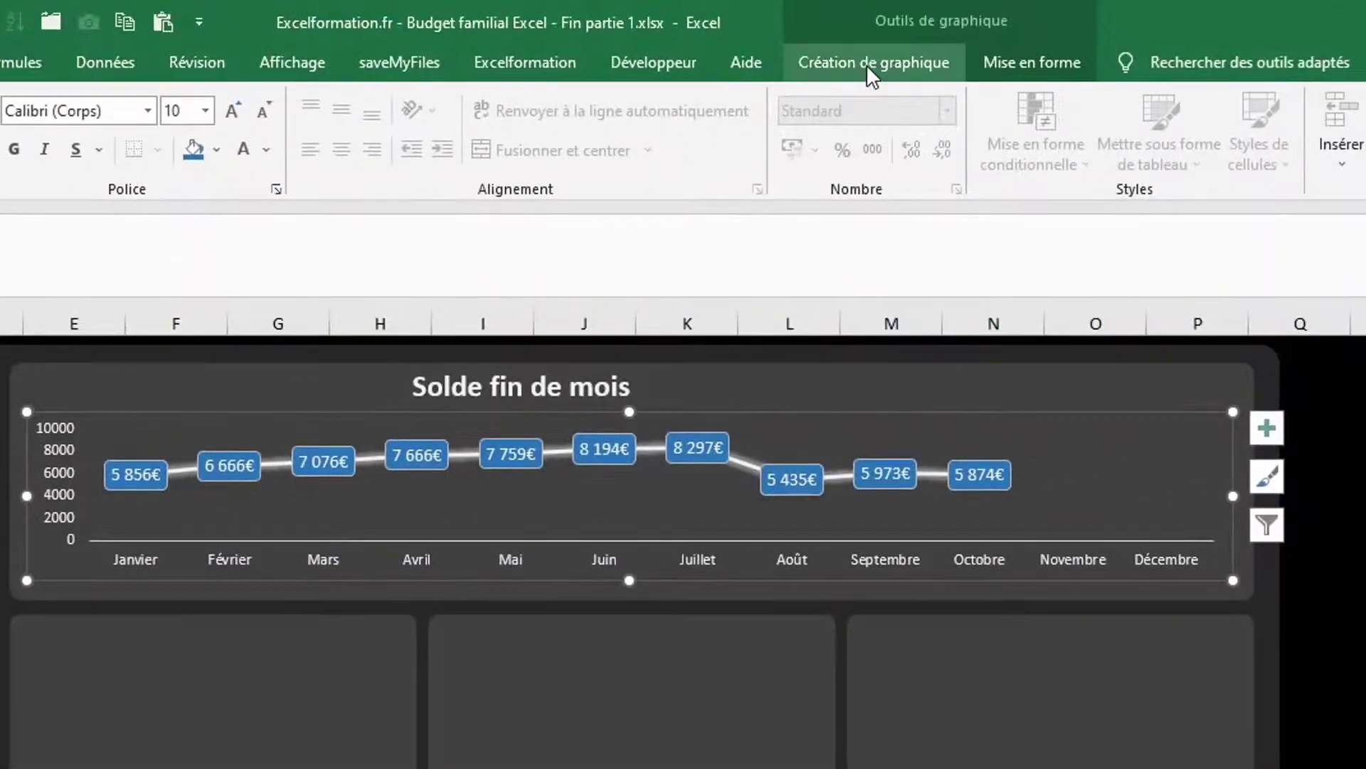
# Add a second series to the balance chart's data source, taking its name from cell V4 of the TCD sheet
pyautogui.click(865, 64)
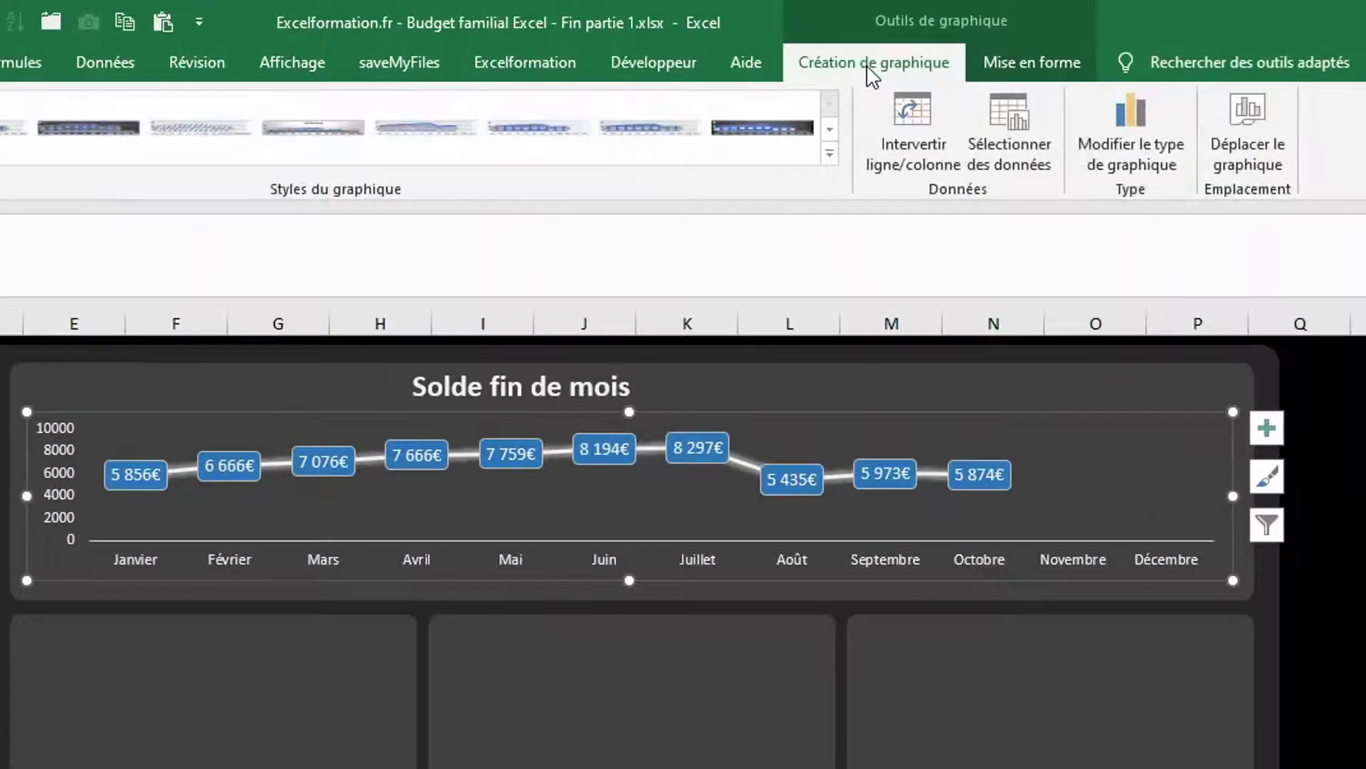
pyautogui.click(1031, 114)
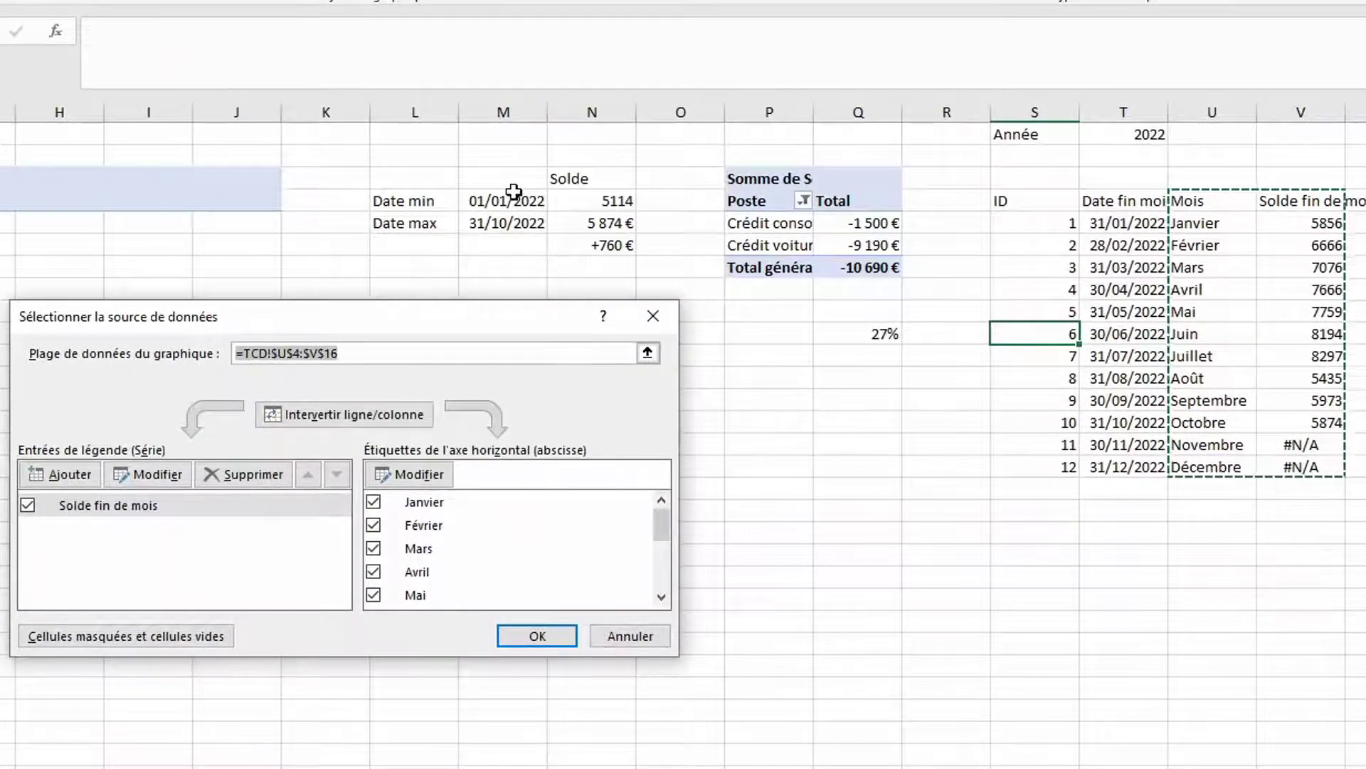
pyautogui.click(61, 474)
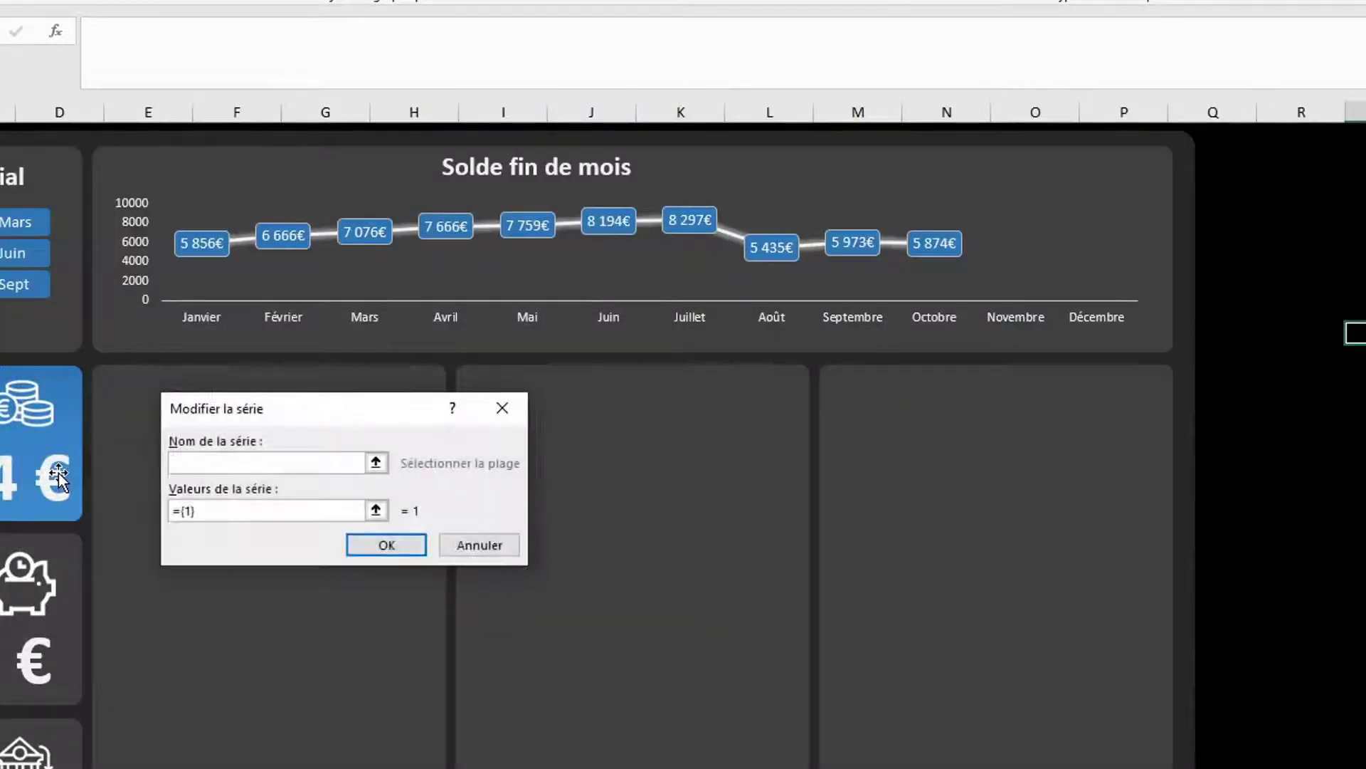
pyautogui.click(377, 462)
pyautogui.click(278, 766)
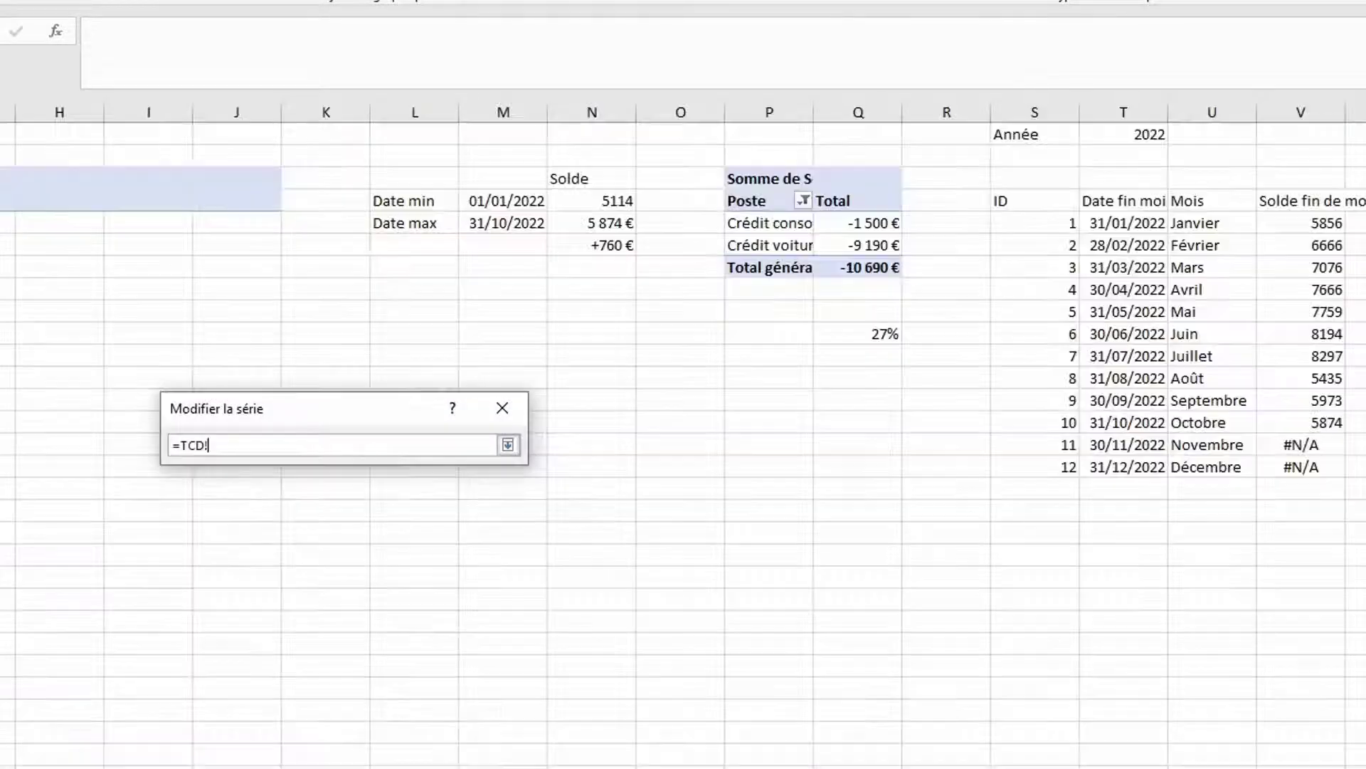
pyautogui.click(1310, 197)
pyautogui.press('Return')
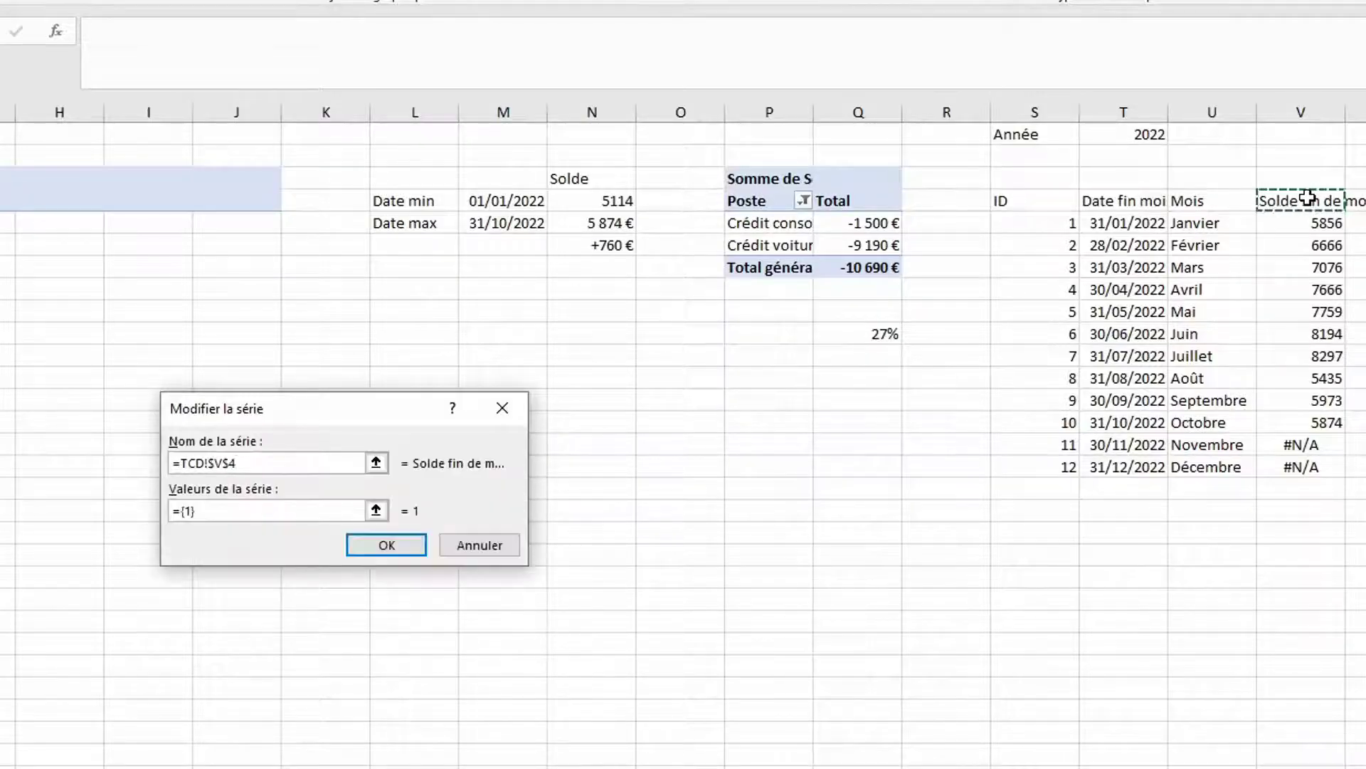
# Set the new series' values to TCD!$V$5:$V$16 and accept the data source changes
pyautogui.click(376, 510)
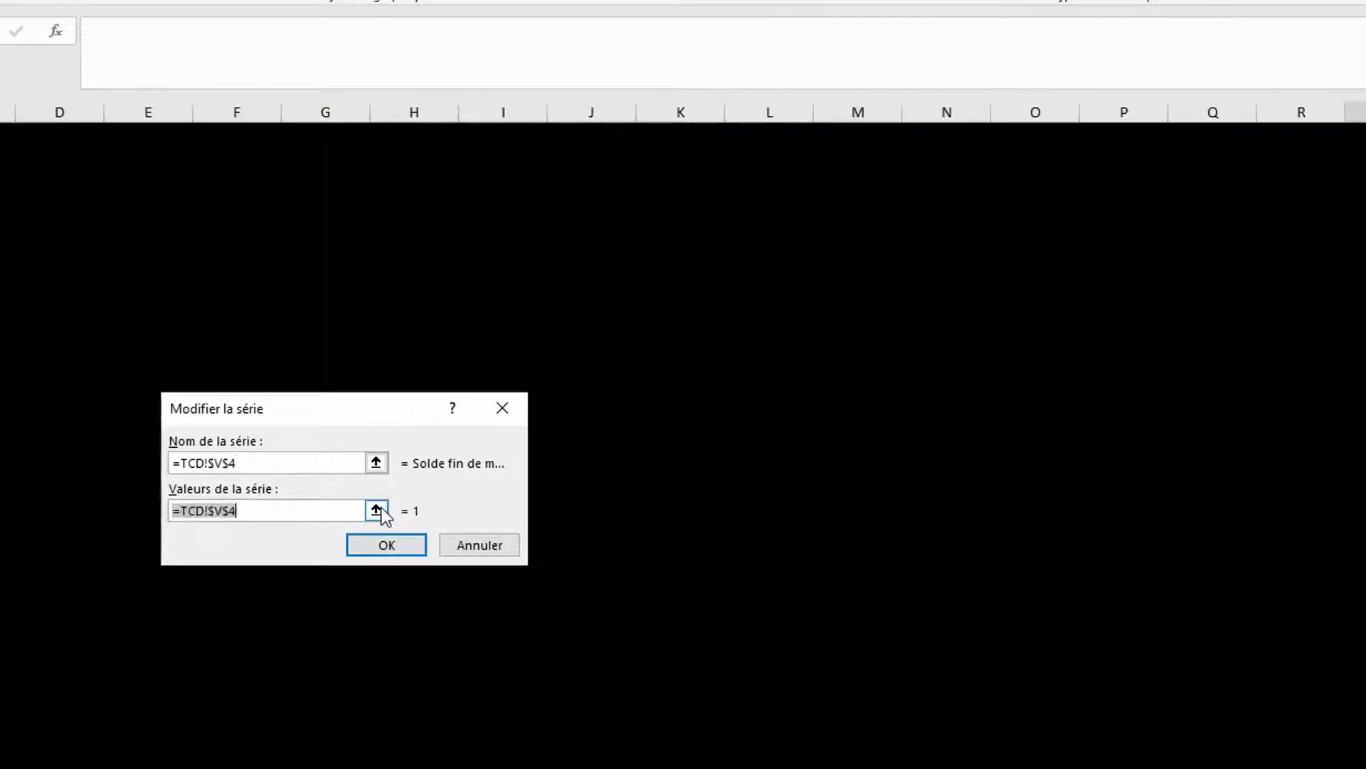
pyautogui.click(1318, 226)
pyautogui.moveTo(1317, 225); pyautogui.dragTo(1301, 467)
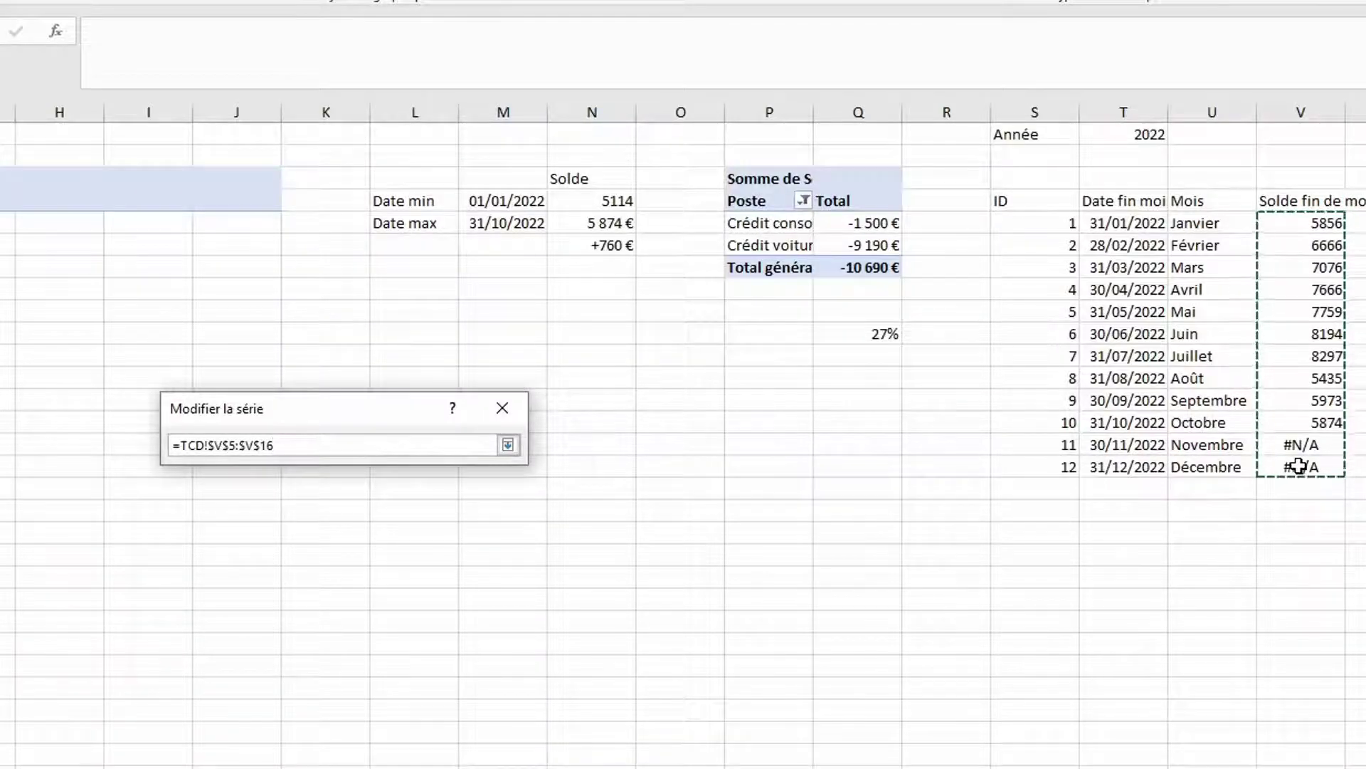
pyautogui.press('Return')
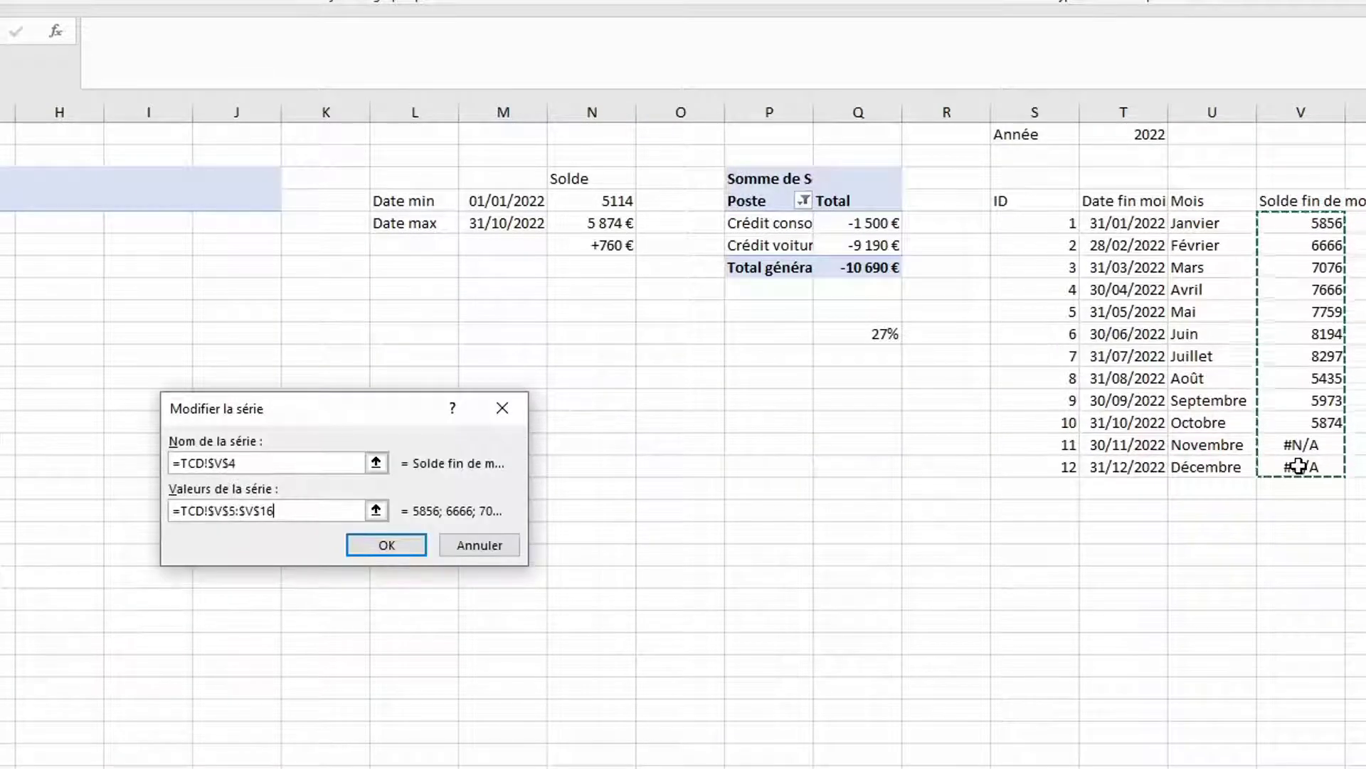
pyautogui.click(380, 552)
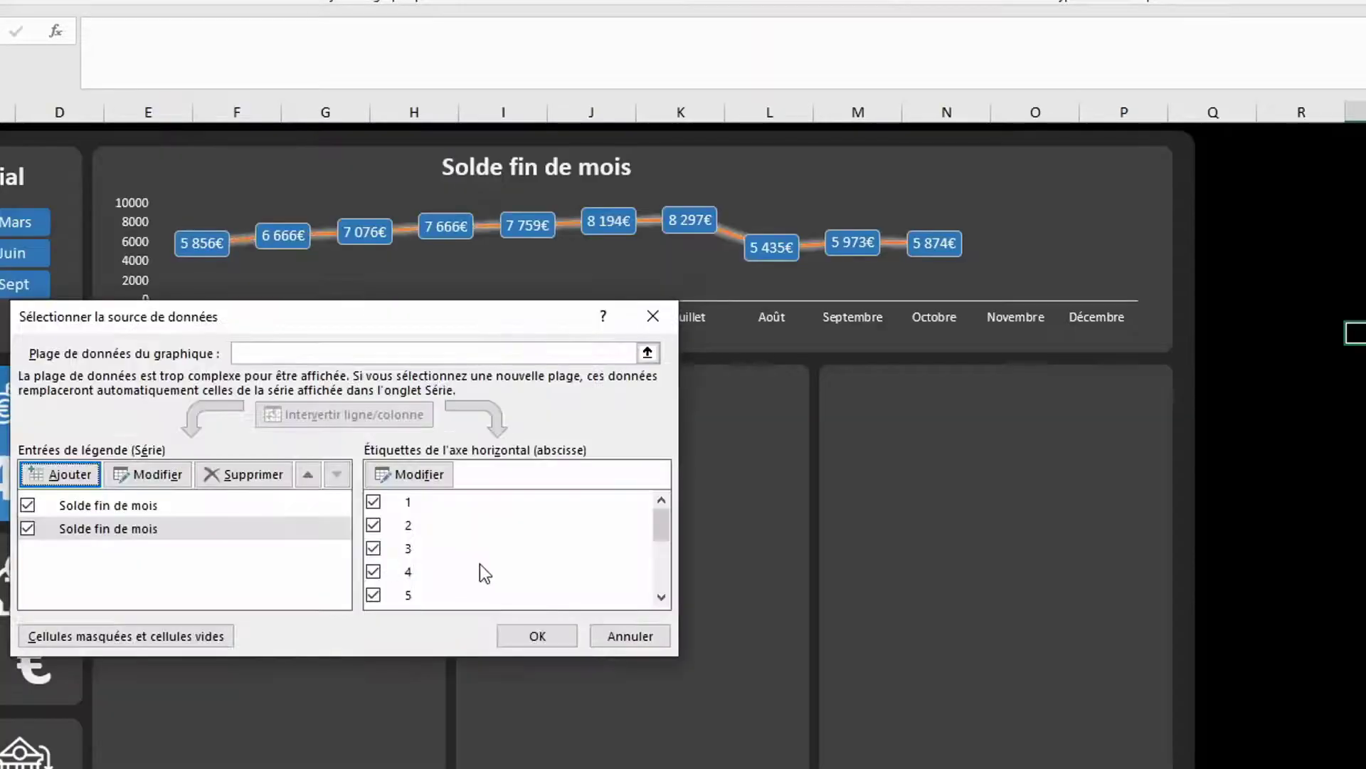
pyautogui.click(518, 634)
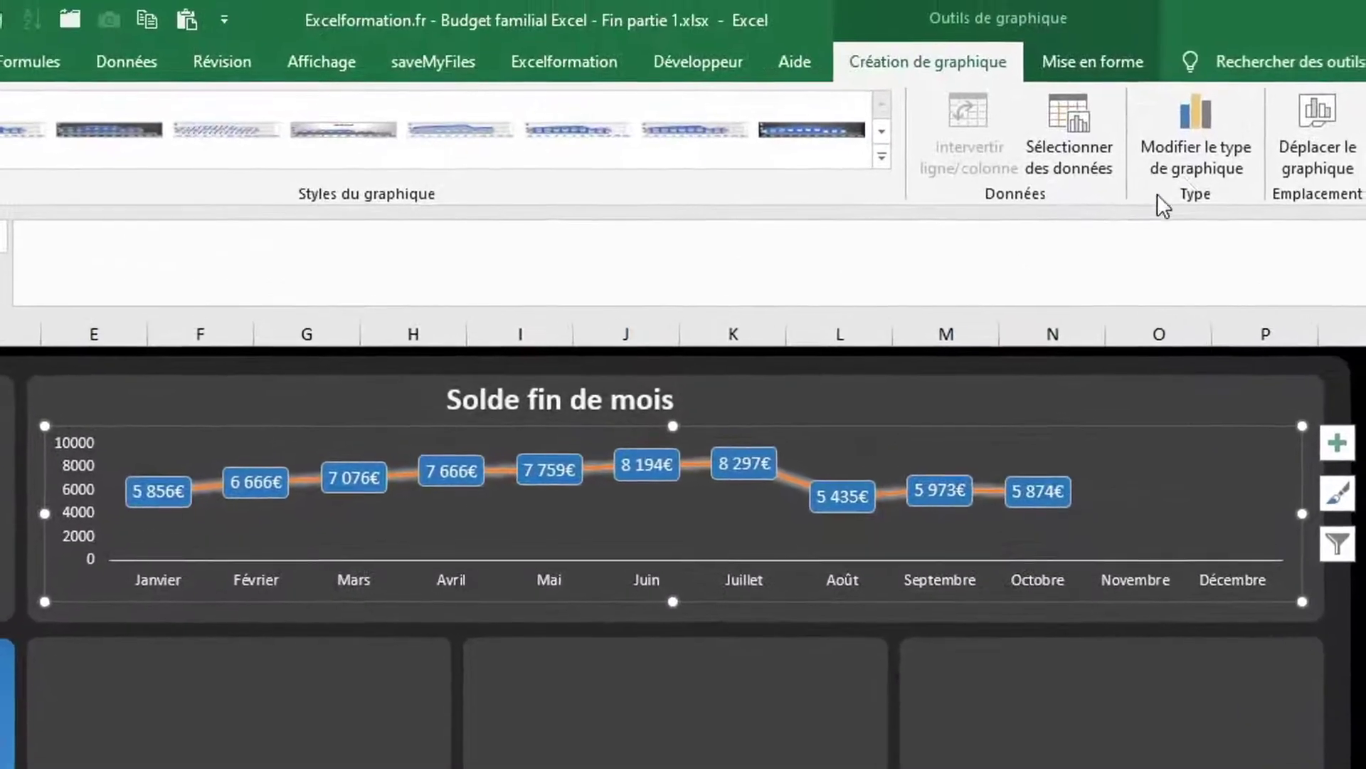
# Change the chart to a combined type (Graphique combiné) with the first series as Courbe and the second as Aires
pyautogui.click(1108, 28)
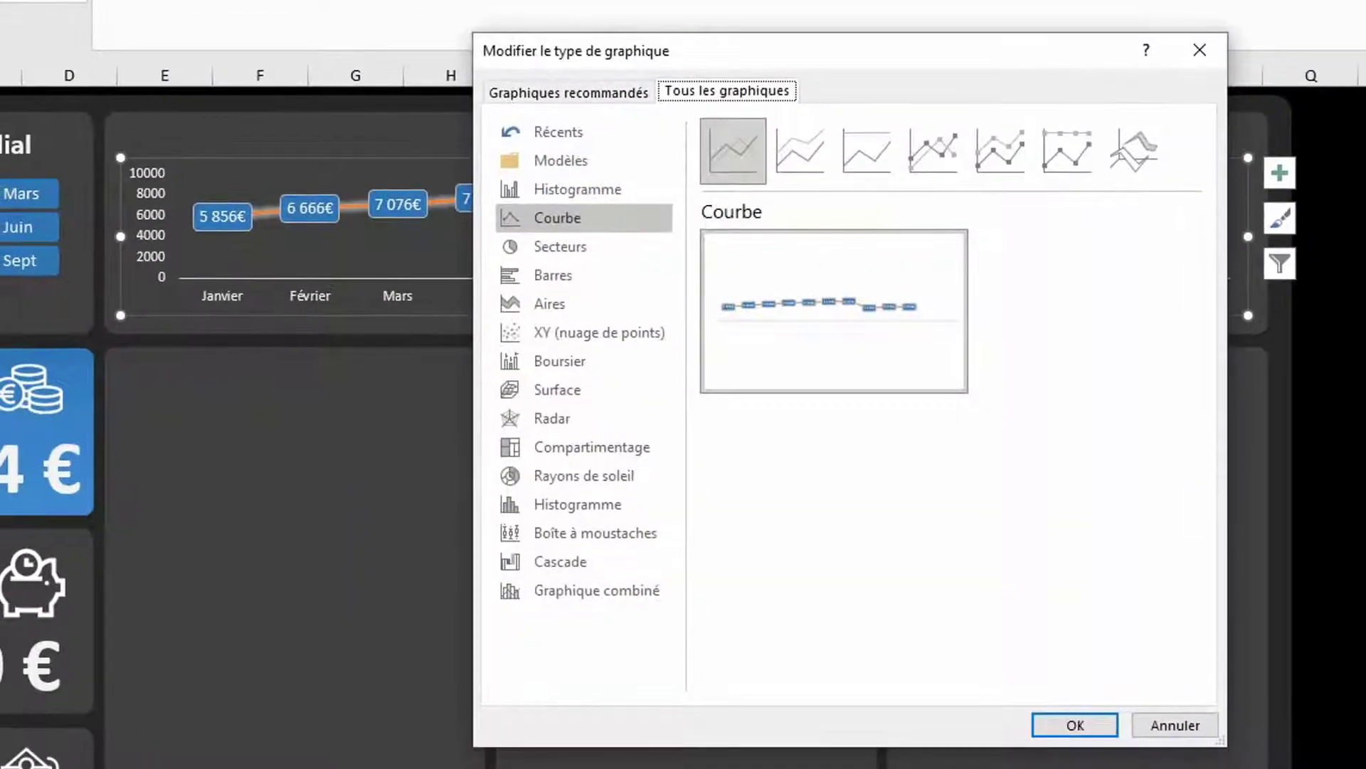
pyautogui.click(567, 598)
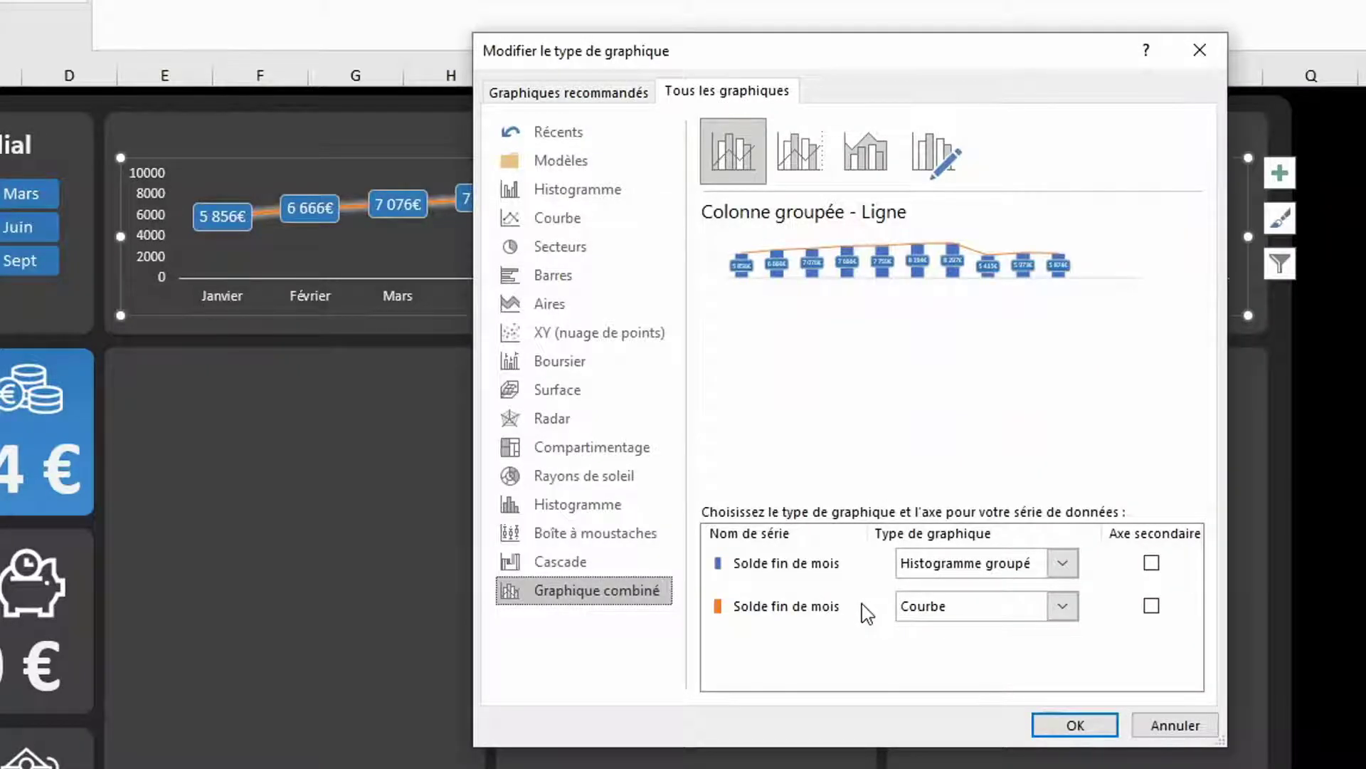
pyautogui.click(1060, 563)
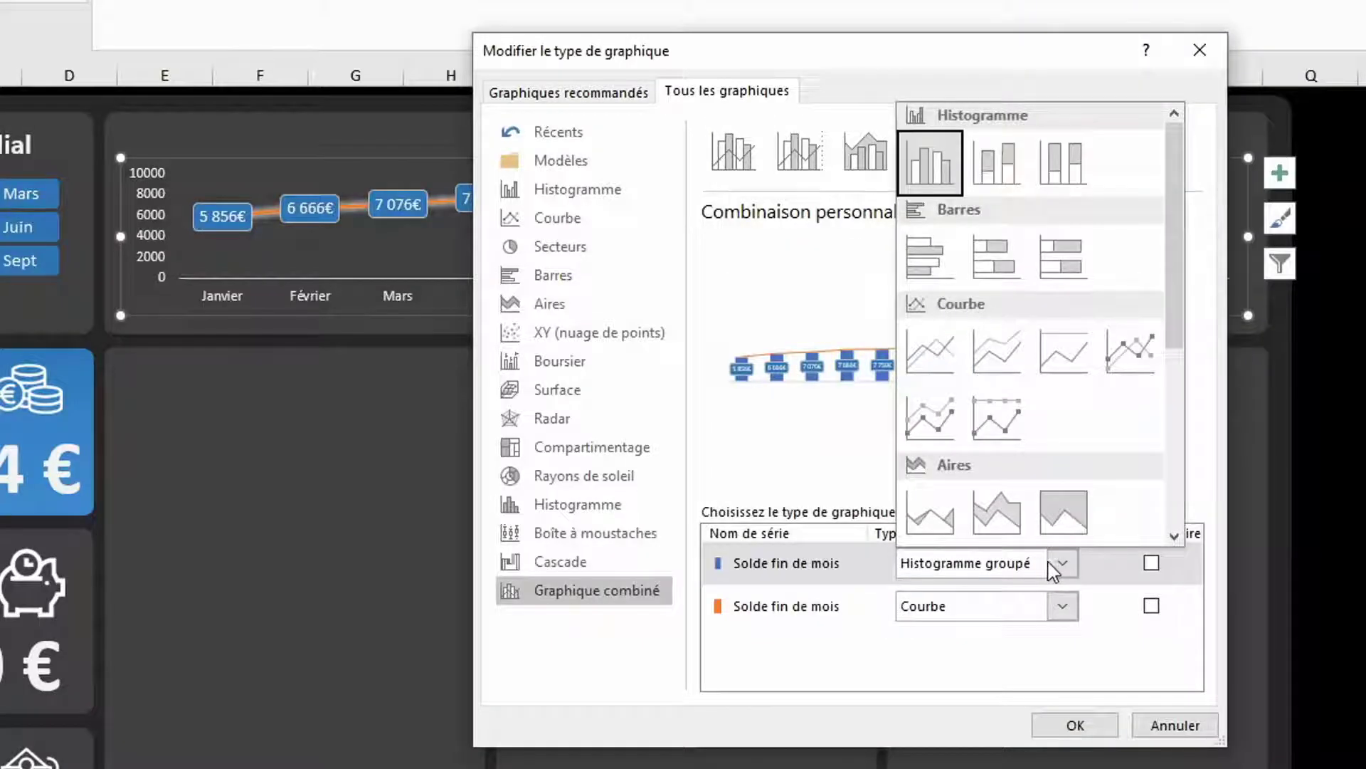
pyautogui.click(930, 347)
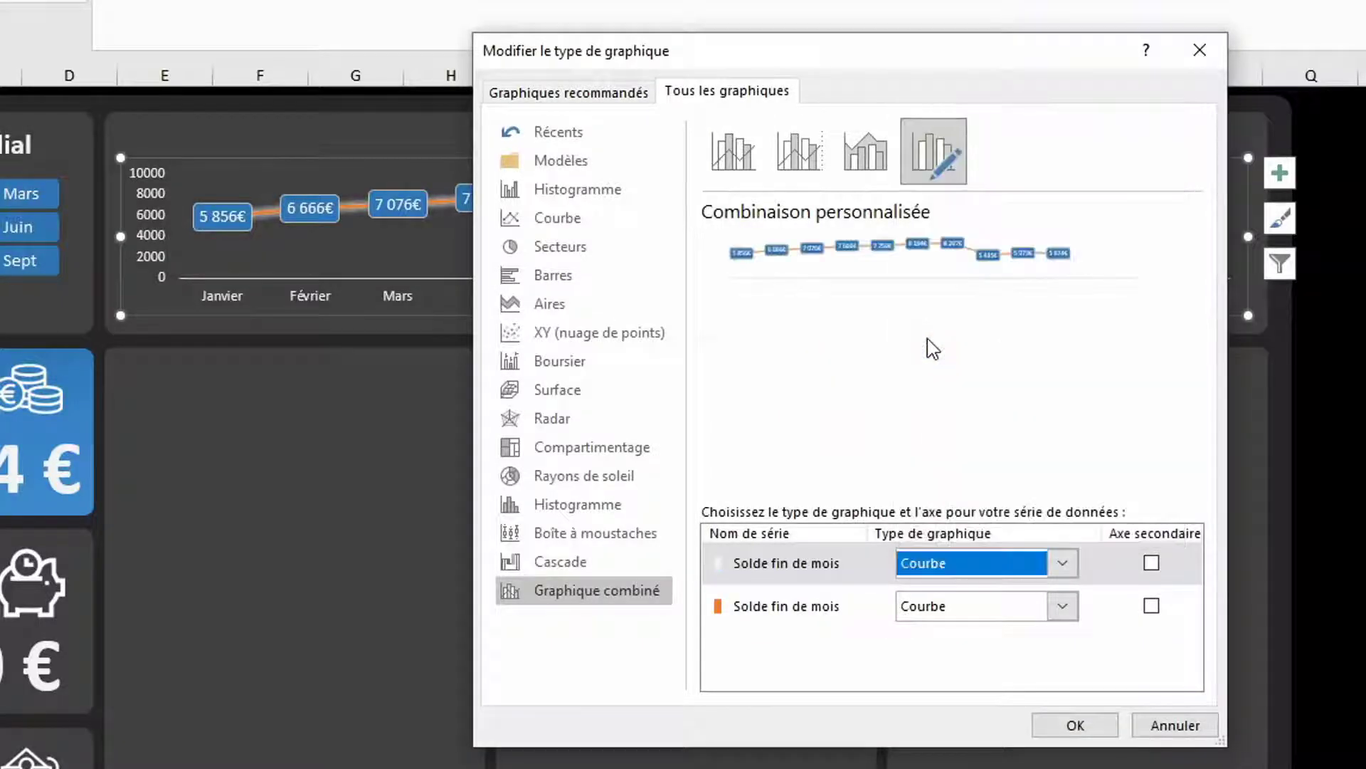
pyautogui.click(1062, 606)
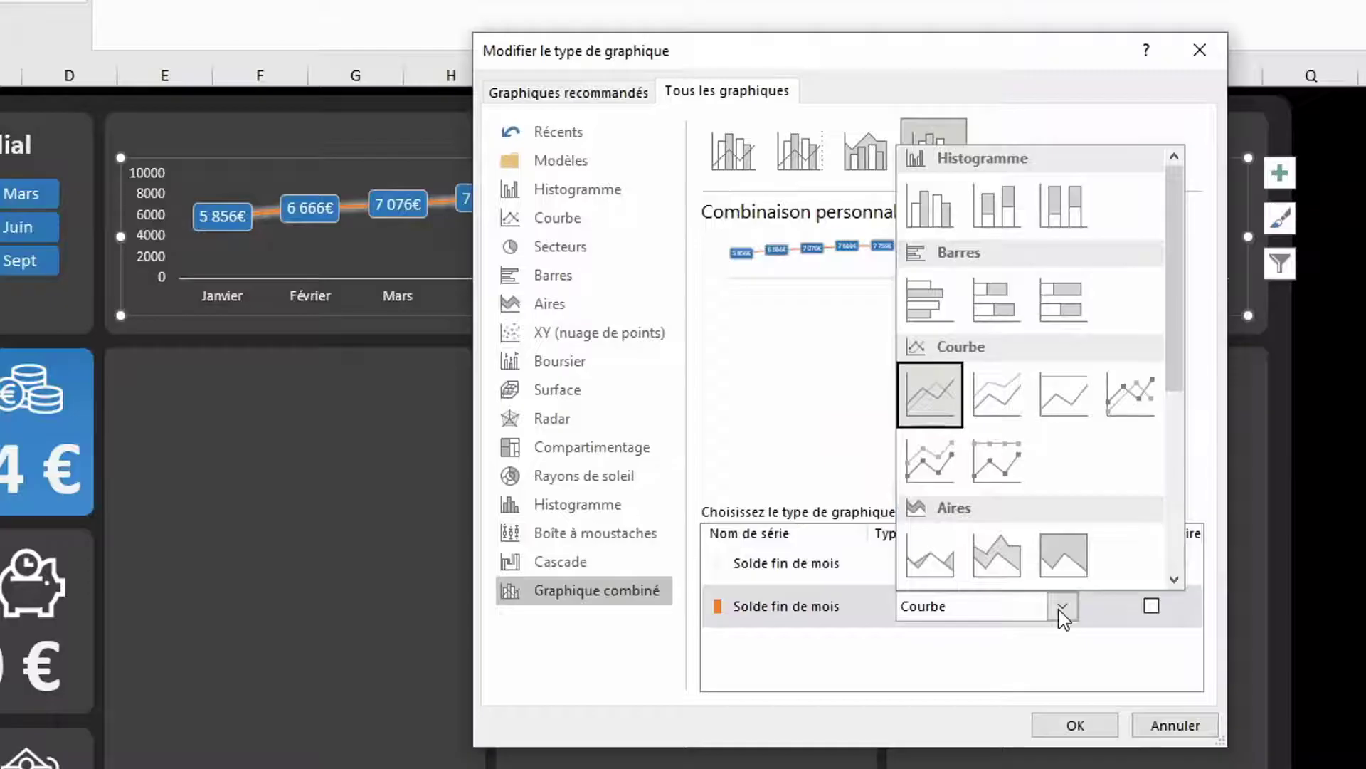
pyautogui.click(927, 553)
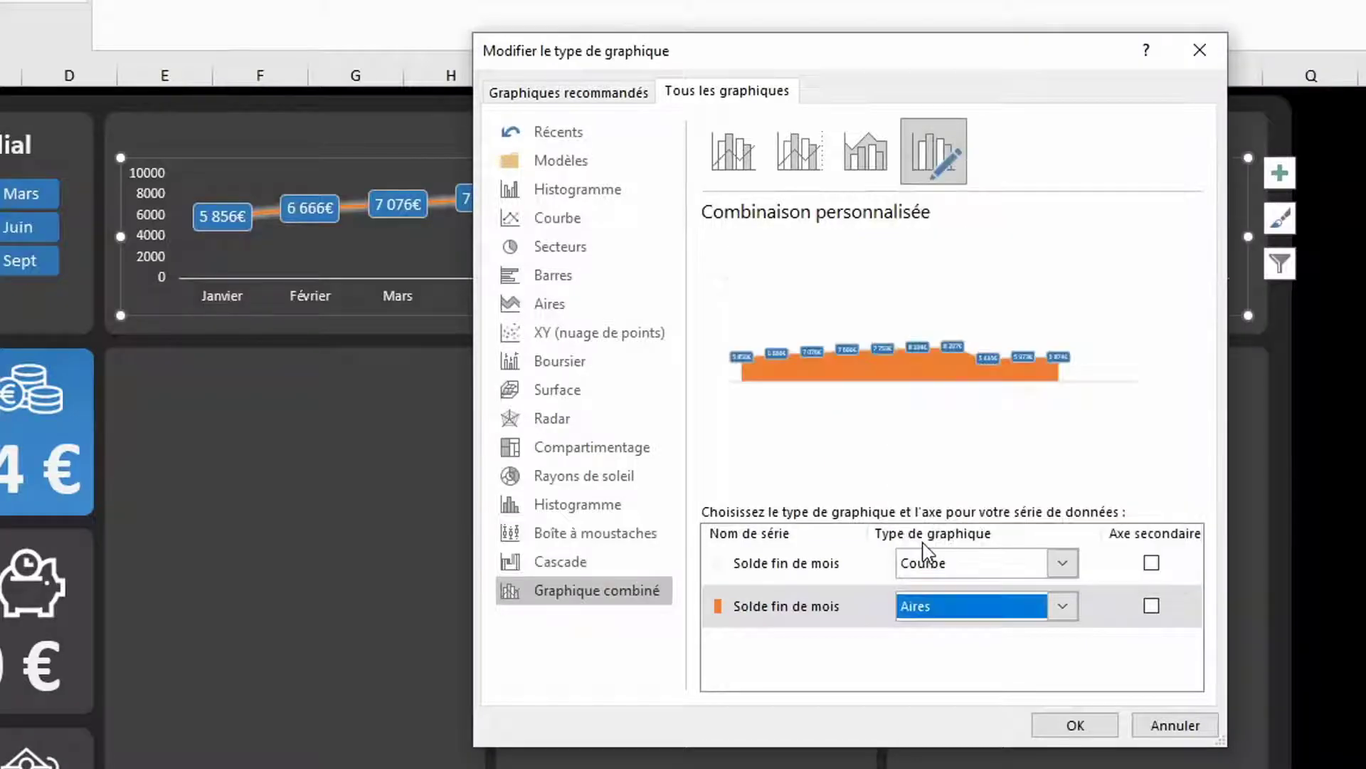
pyautogui.click(1068, 725)
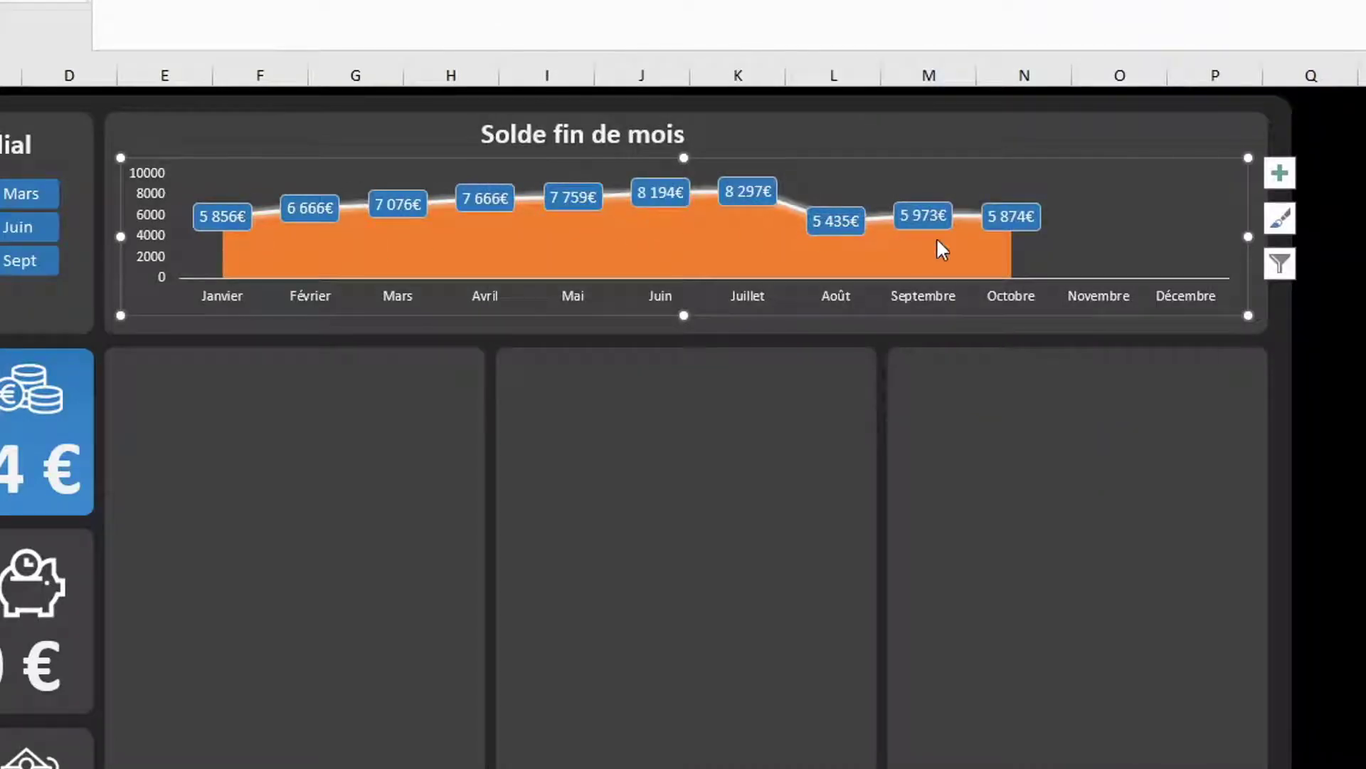
# Apply a linear gradient fill to the orange area series and set its first gradient stop to white with -5 % luminosity
pyautogui.click(711, 246)
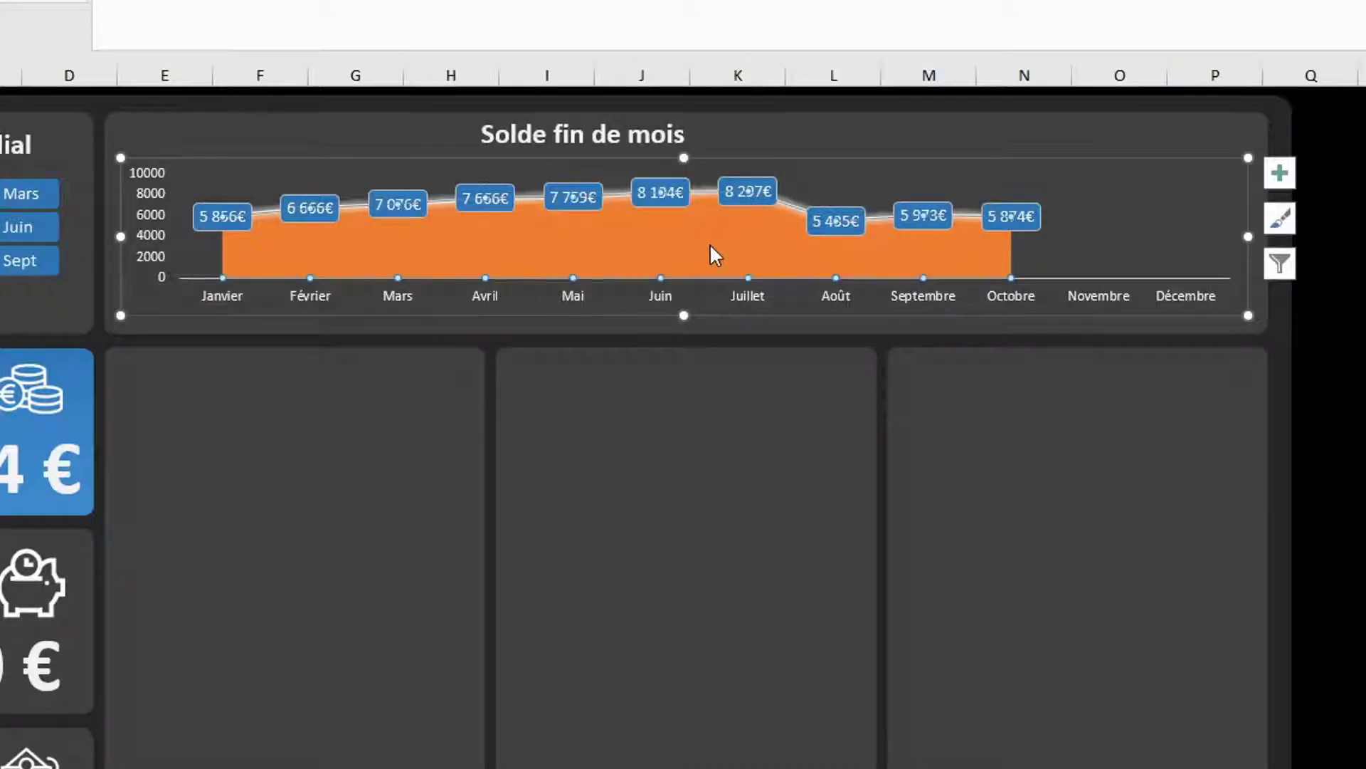
pyautogui.doubleClick(906, 229)
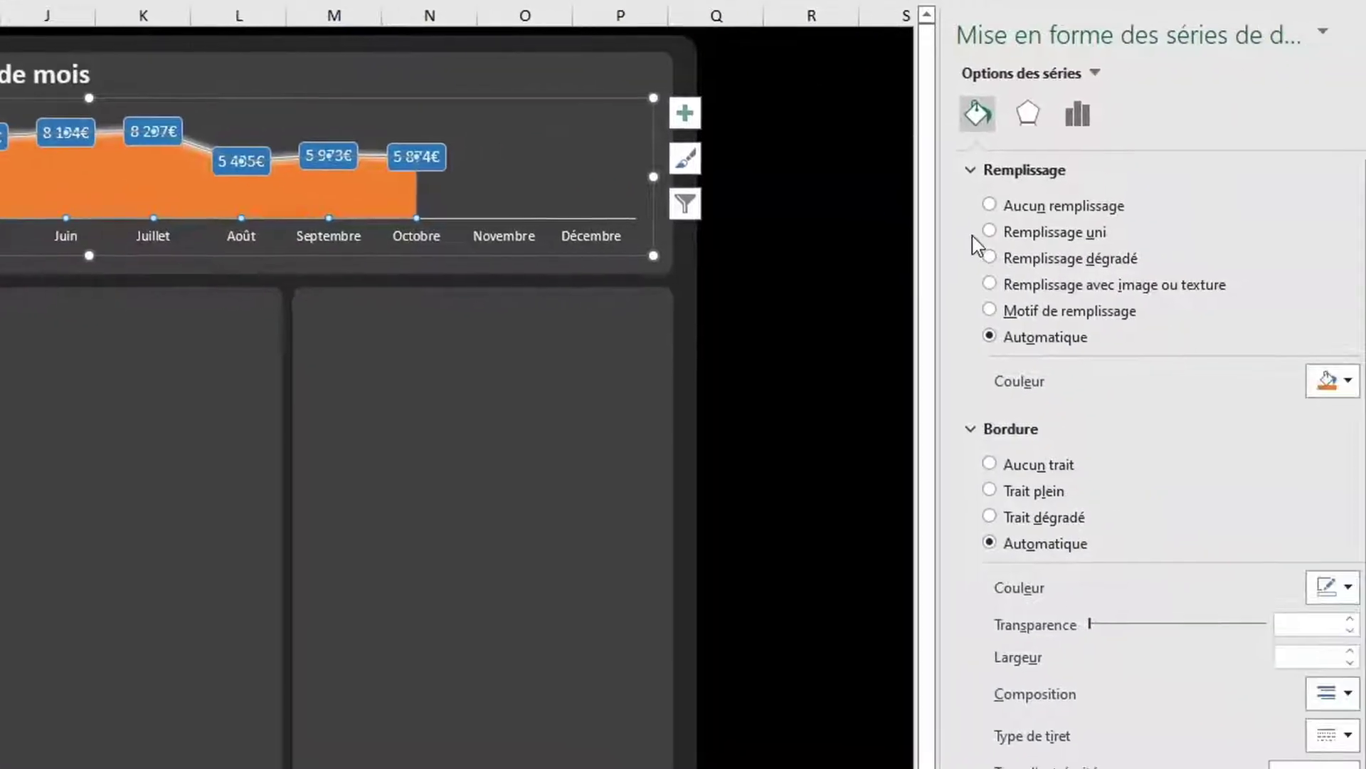
pyautogui.click(1016, 260)
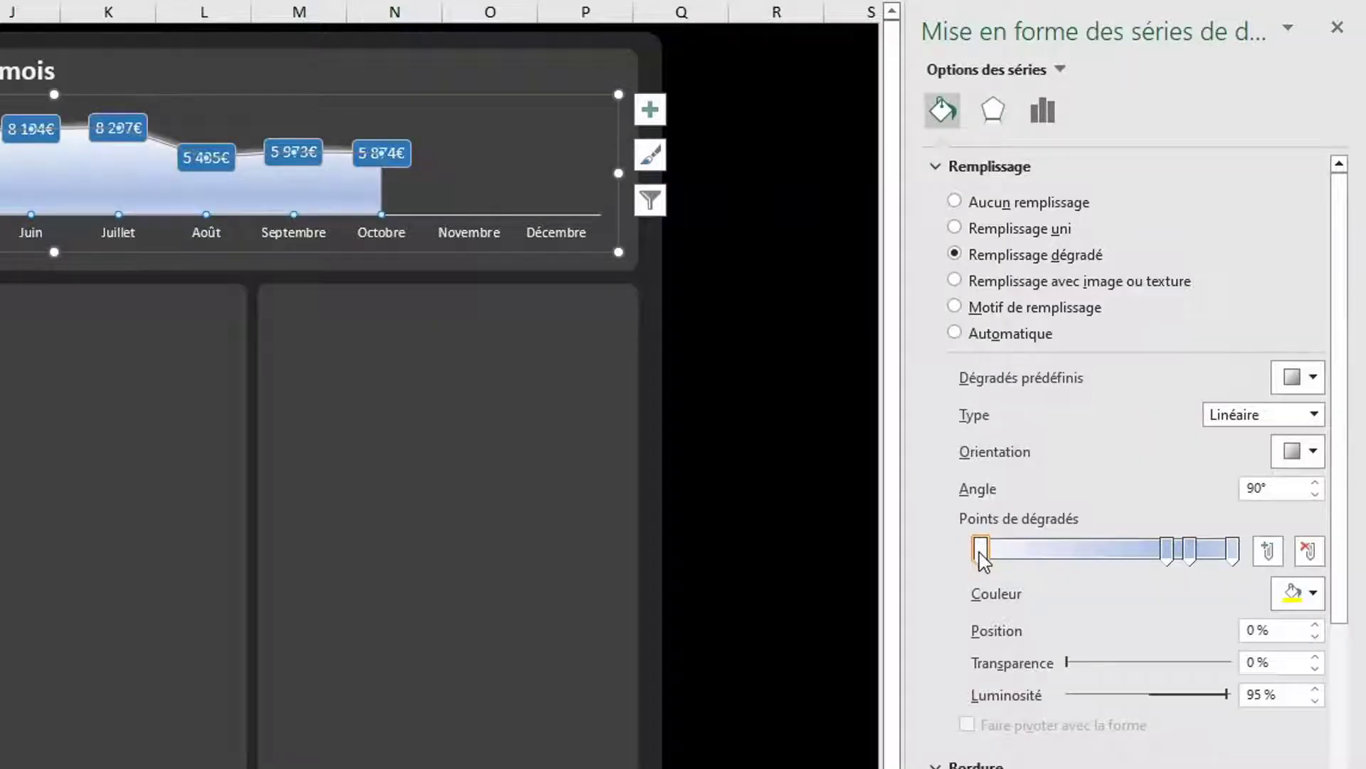
pyautogui.click(1313, 592)
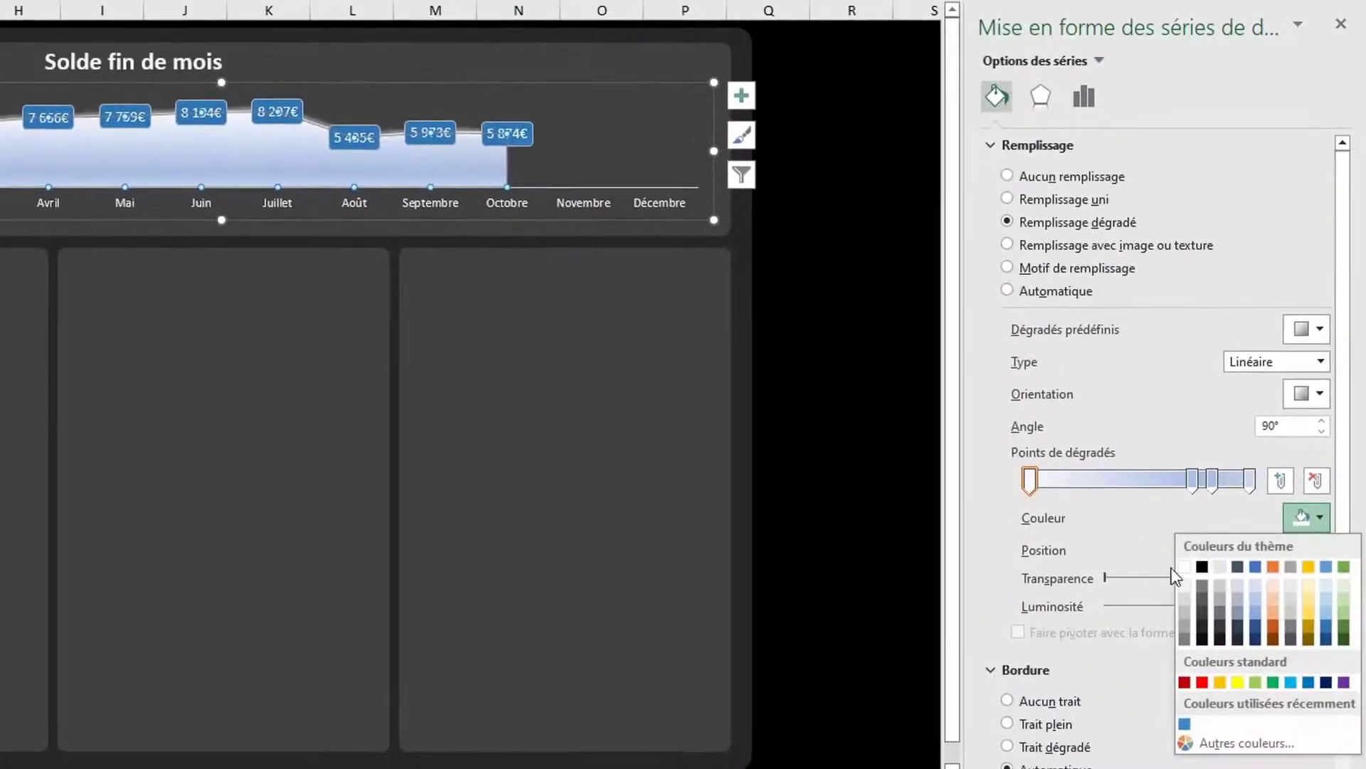
pyautogui.click(1186, 523)
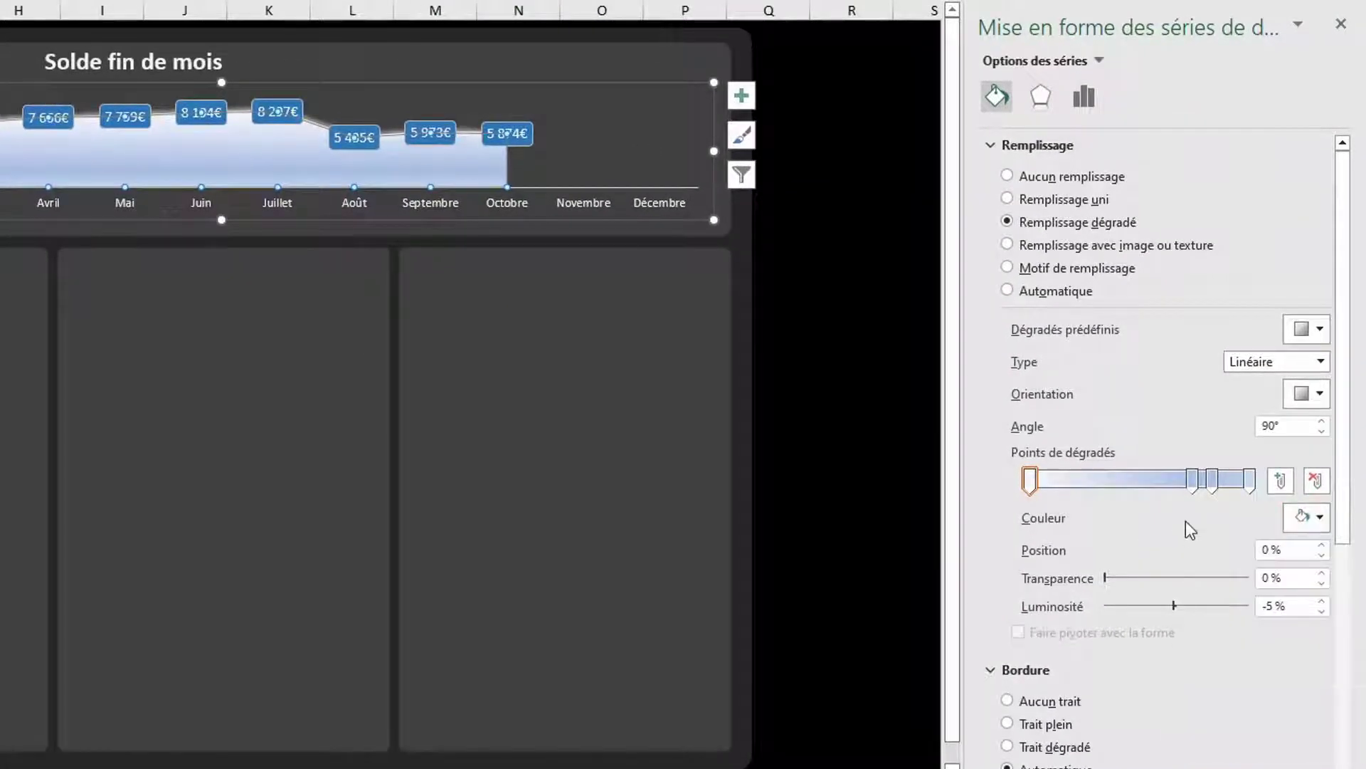
# Remove the two middle gradient stops, then make the last stop white (-5 % luminosity) with 100 % transparency and shift it toward the first stop
pyautogui.click(1192, 481)
pyautogui.moveTo(1198, 496); pyautogui.dragTo(1217, 527)
pyautogui.click(1250, 481)
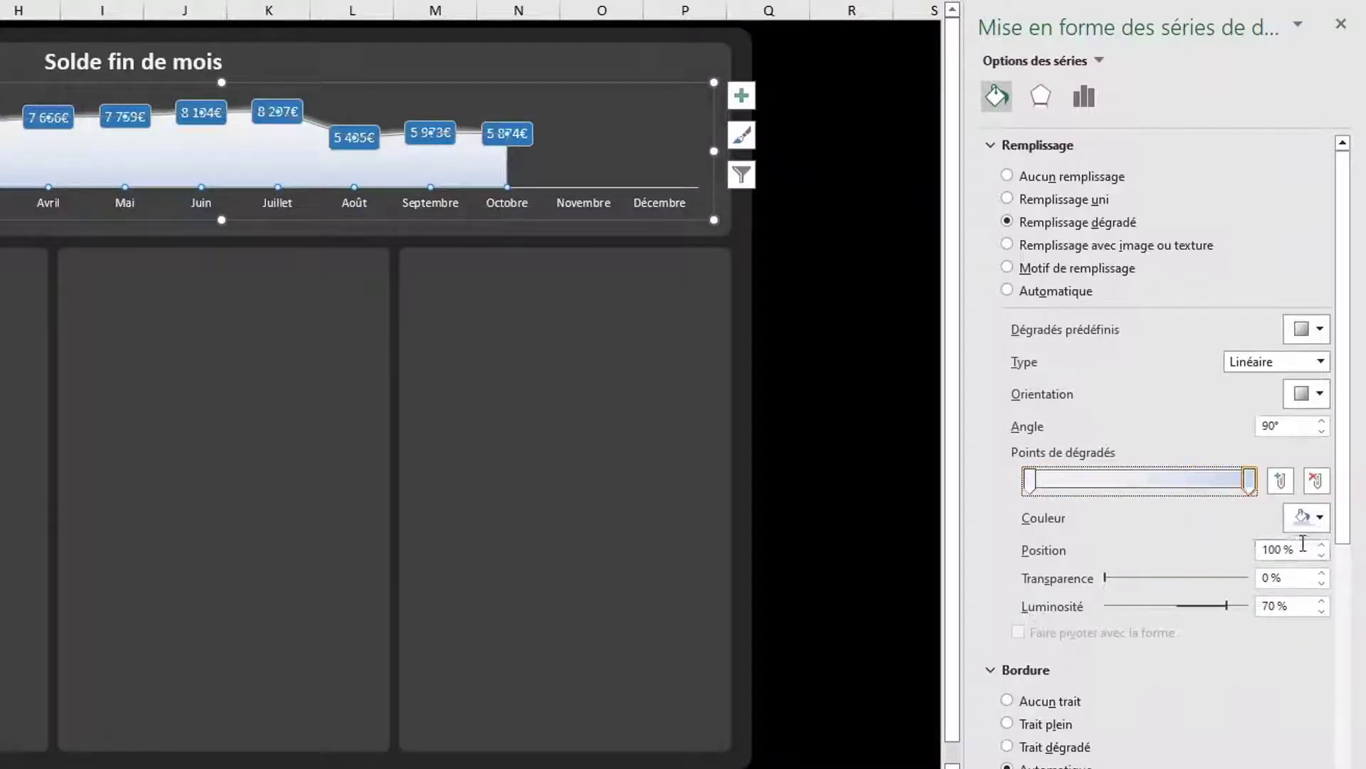
pyautogui.click(1299, 522)
pyautogui.click(1184, 583)
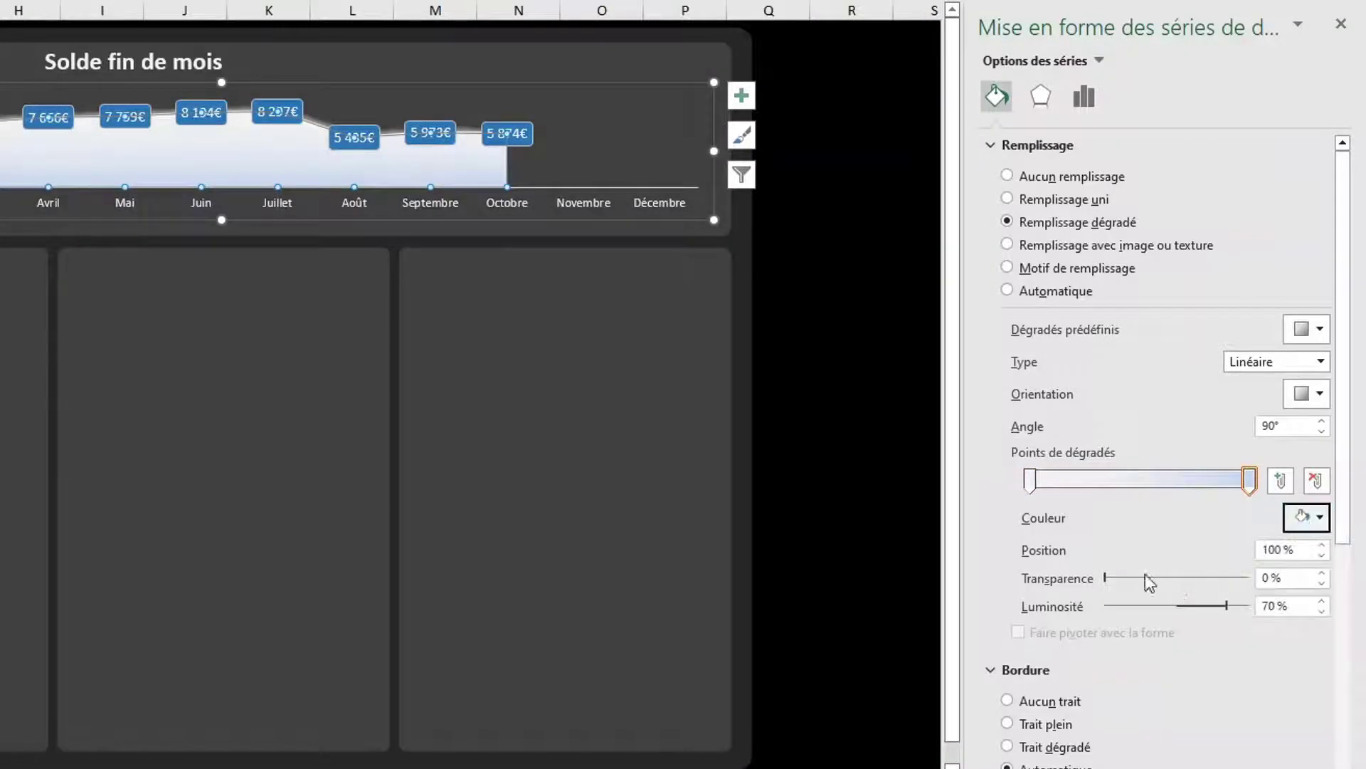
pyautogui.click(1107, 578)
pyautogui.moveTo(1108, 580); pyautogui.dragTo(1364, 610)
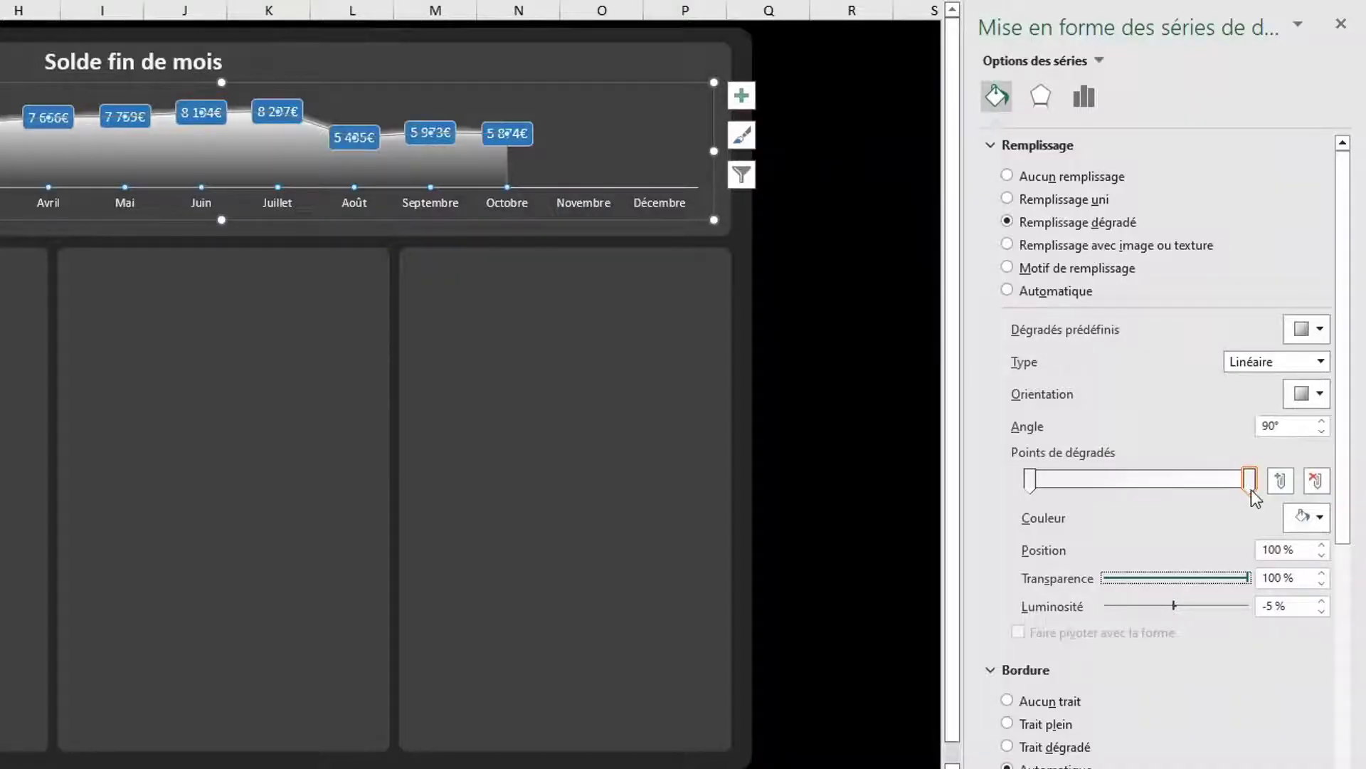
pyautogui.moveTo(1249, 485); pyautogui.dragTo(1194, 481)
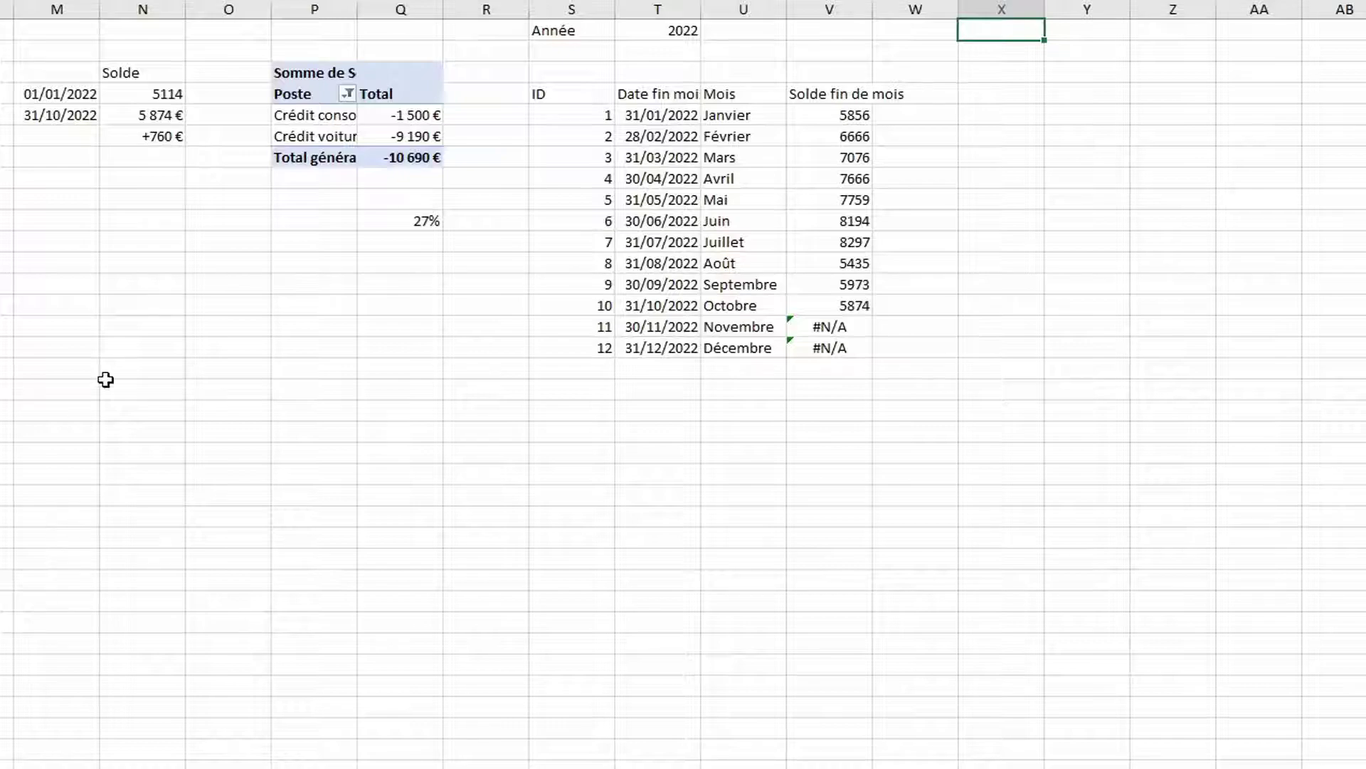
# On the TCD sheet, copy the pivot table columns P:Q to column X and clear the copied percentage in Y10
pyautogui.moveTo(303, 6); pyautogui.dragTo(397, 3)
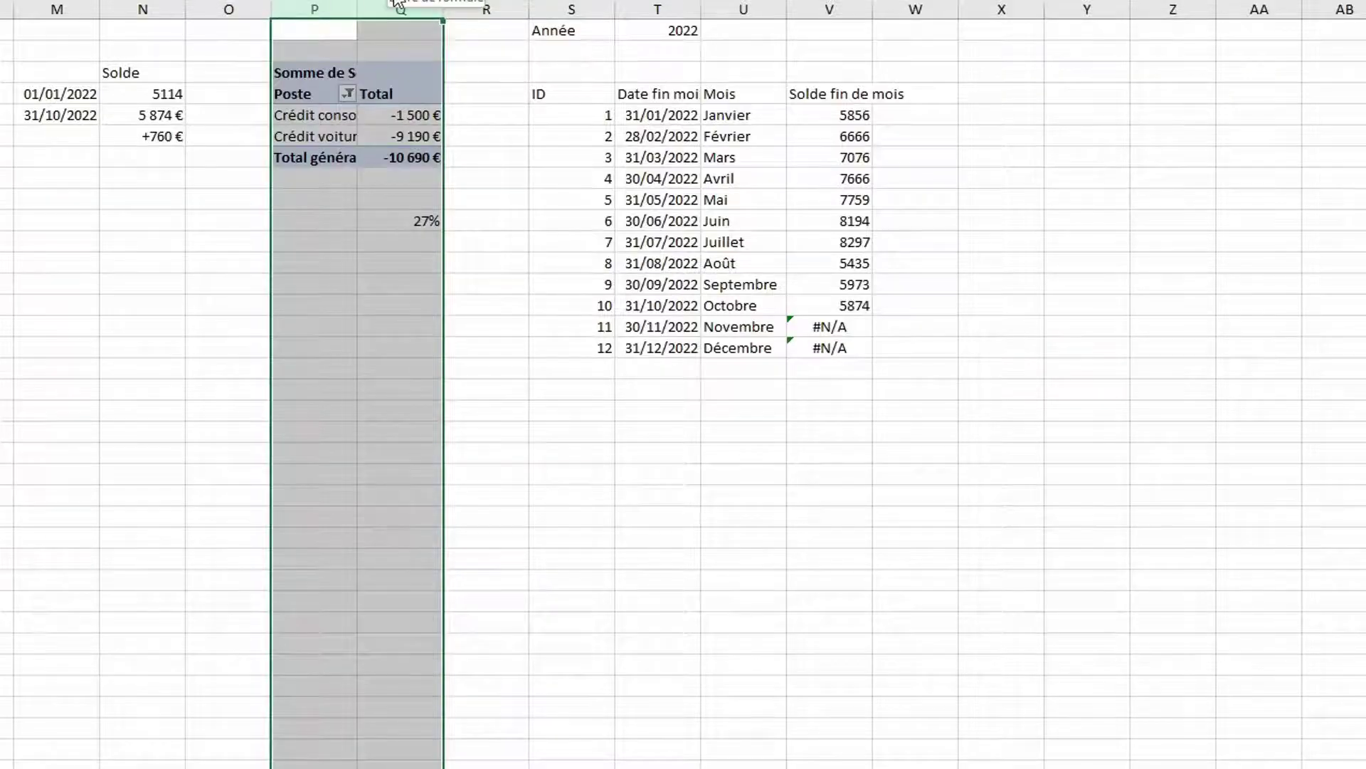
pyautogui.hotkey('ctrl', 'c')
pyautogui.click(1002, 5)
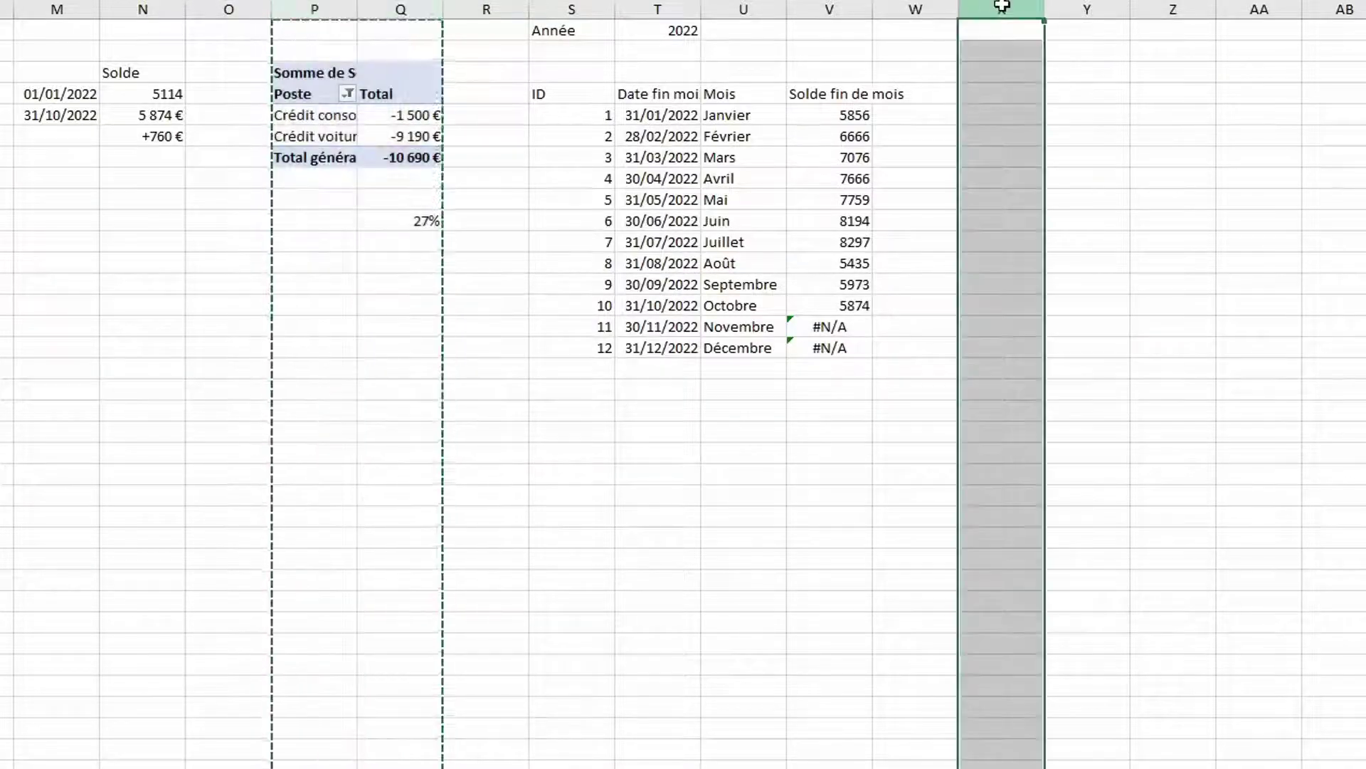
pyautogui.hotkey('ctrl', 'v')
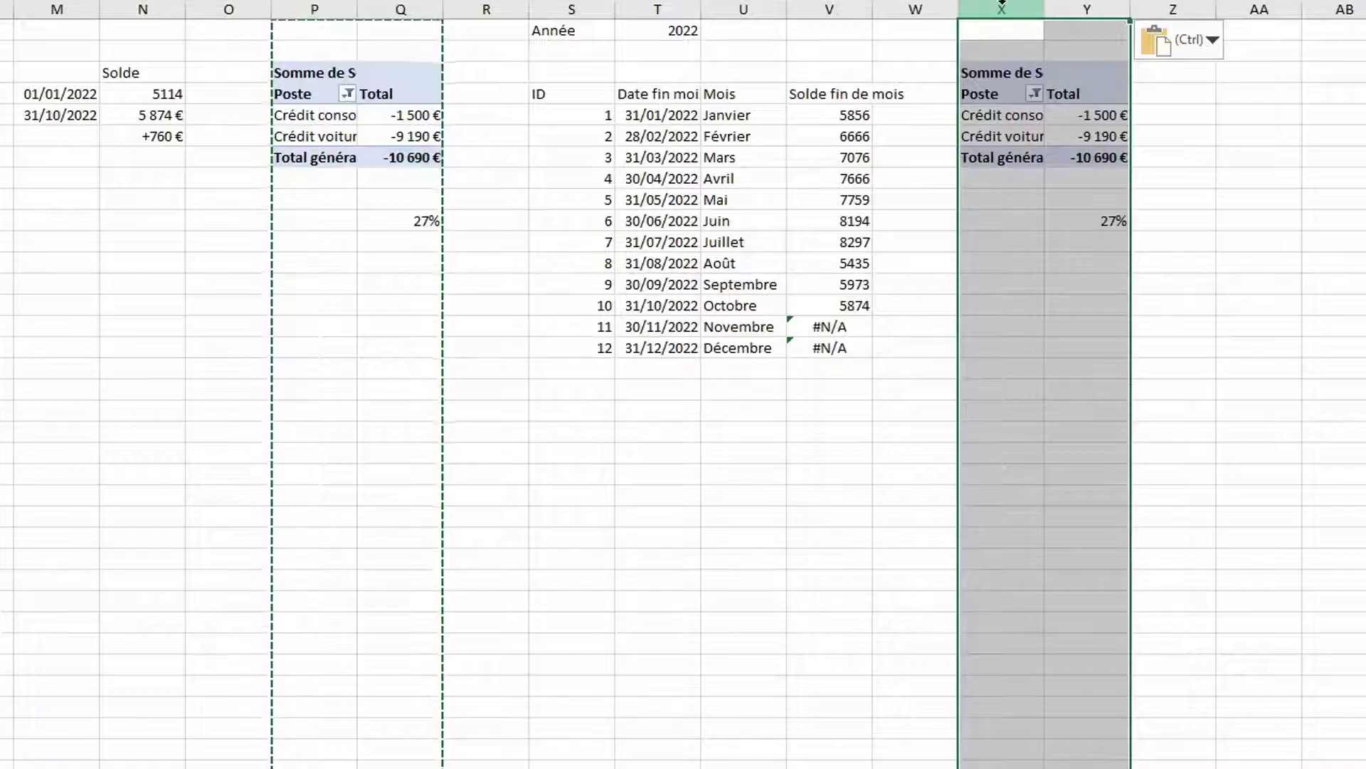
pyautogui.click(1094, 239)
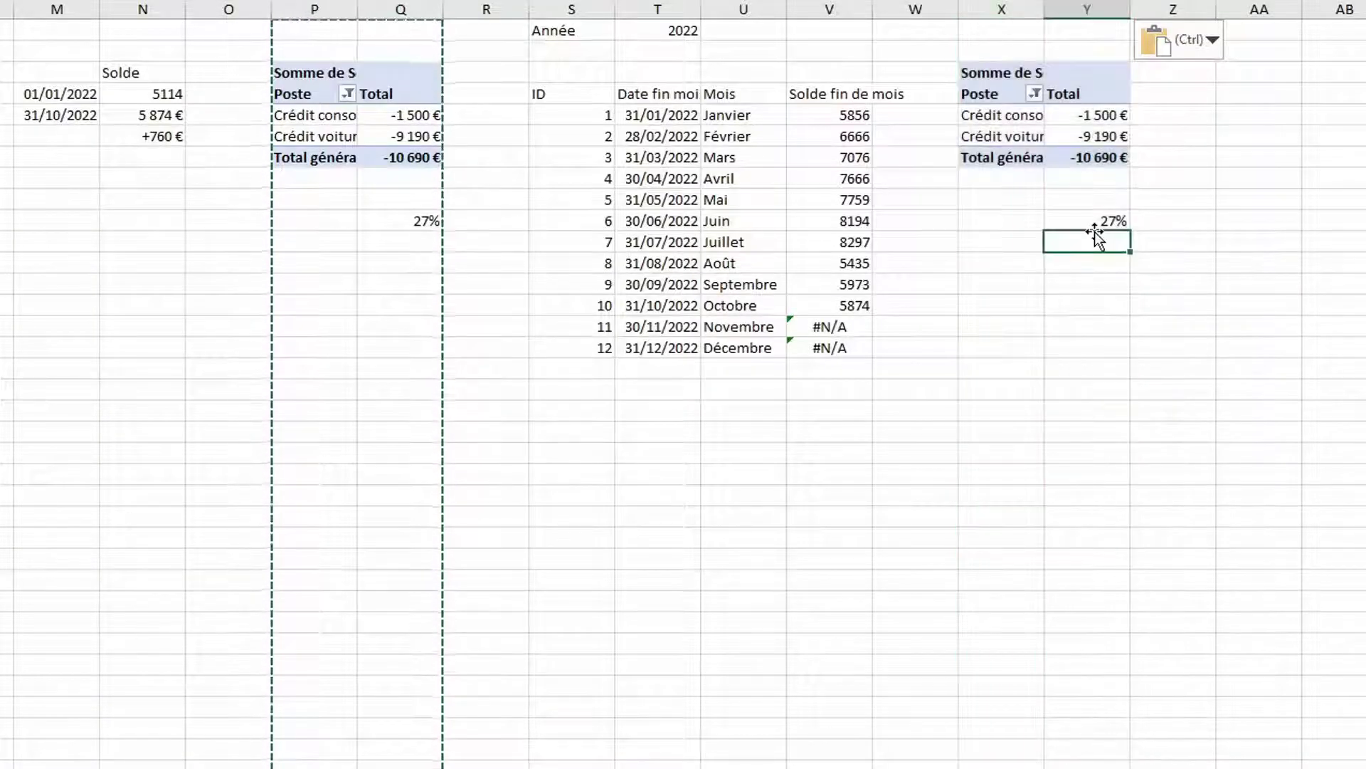
pyautogui.press('Up')
pyautogui.press('Delete')
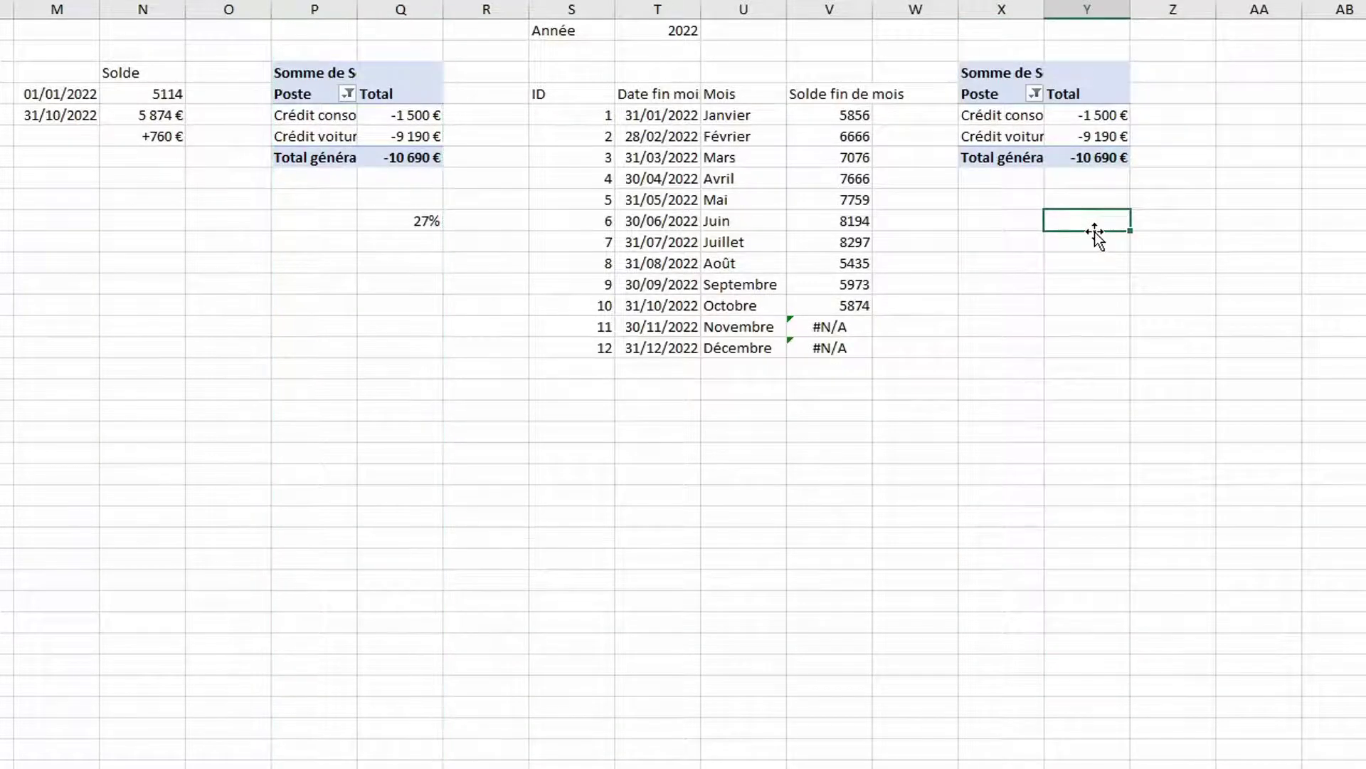
# Include all Poste items in the copied pivot table, and add Catégorie as a report filter set to Dépenses fixes
pyautogui.click(1034, 95)
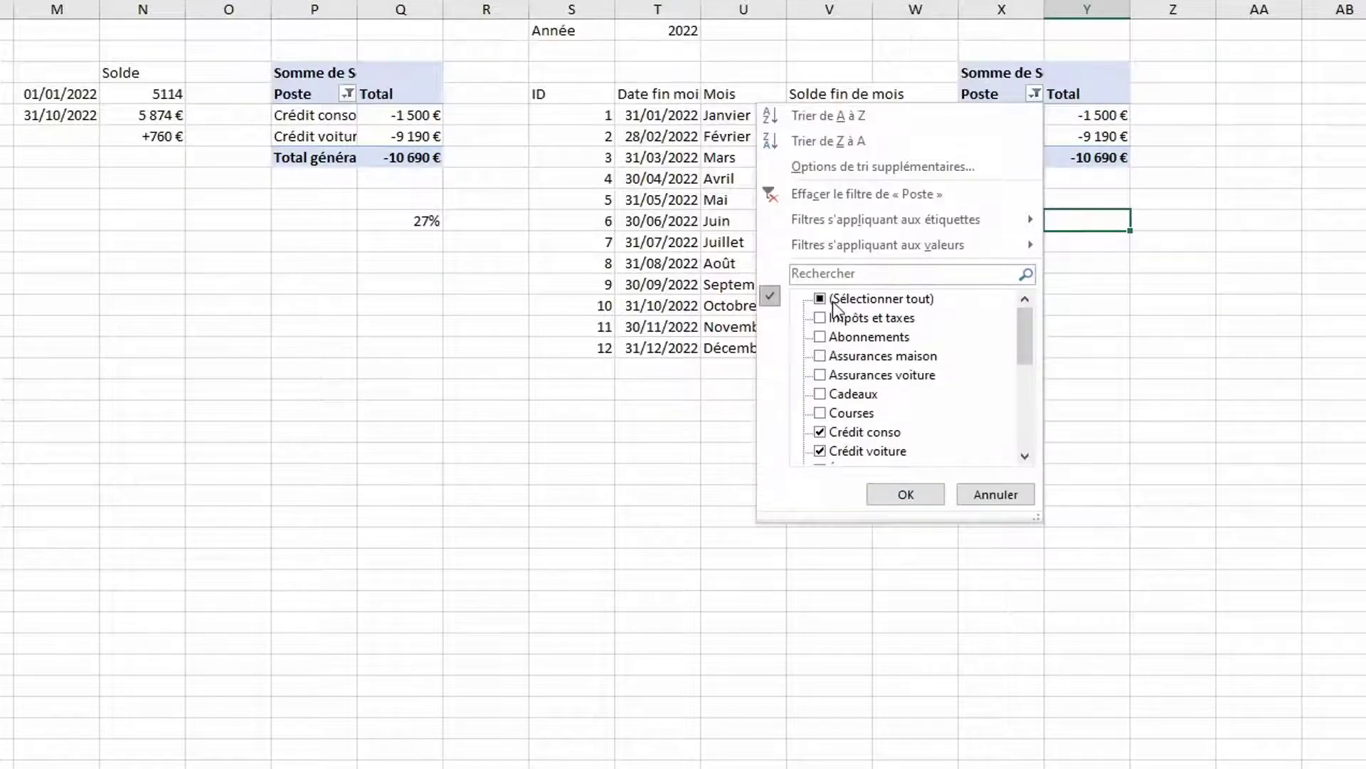
pyautogui.click(831, 301)
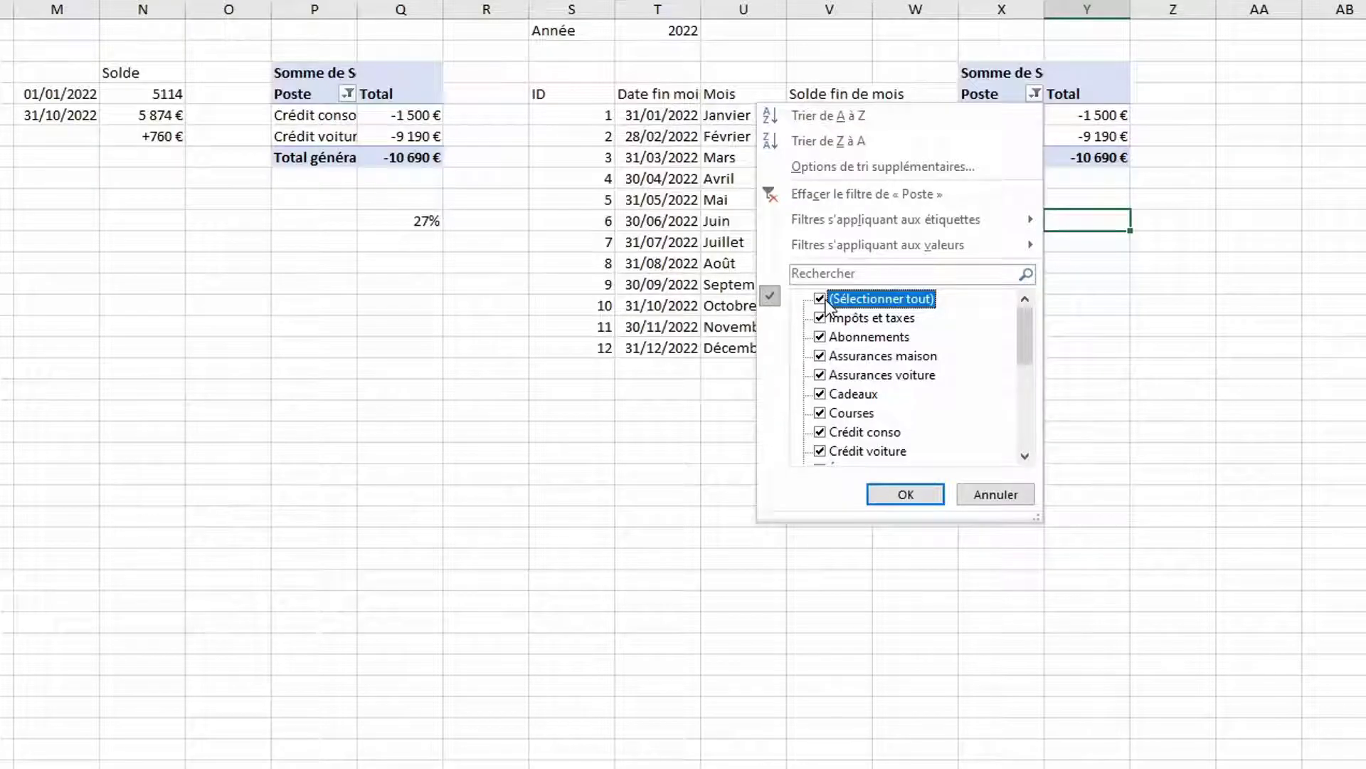
pyautogui.click(916, 495)
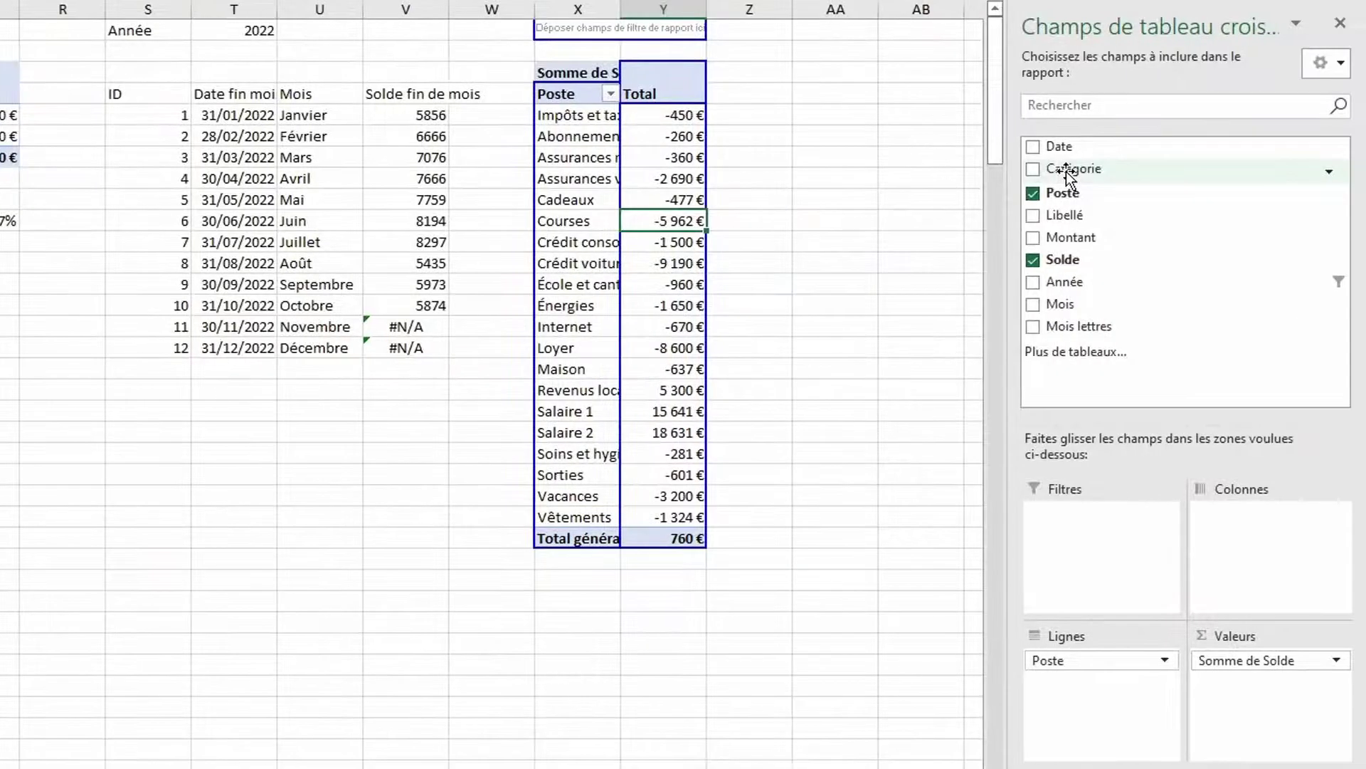
pyautogui.moveTo(1066, 172); pyautogui.dragTo(1086, 555)
pyautogui.click(696, 30)
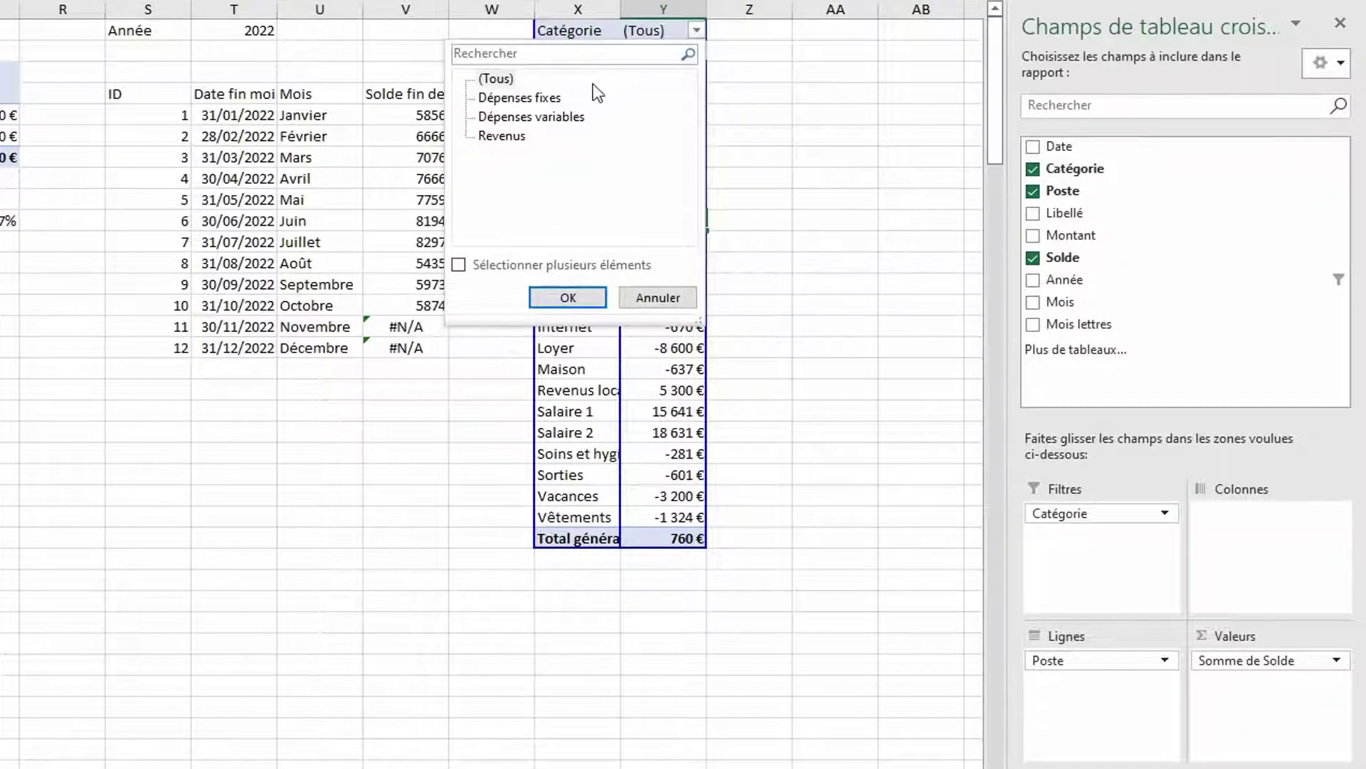
pyautogui.click(551, 100)
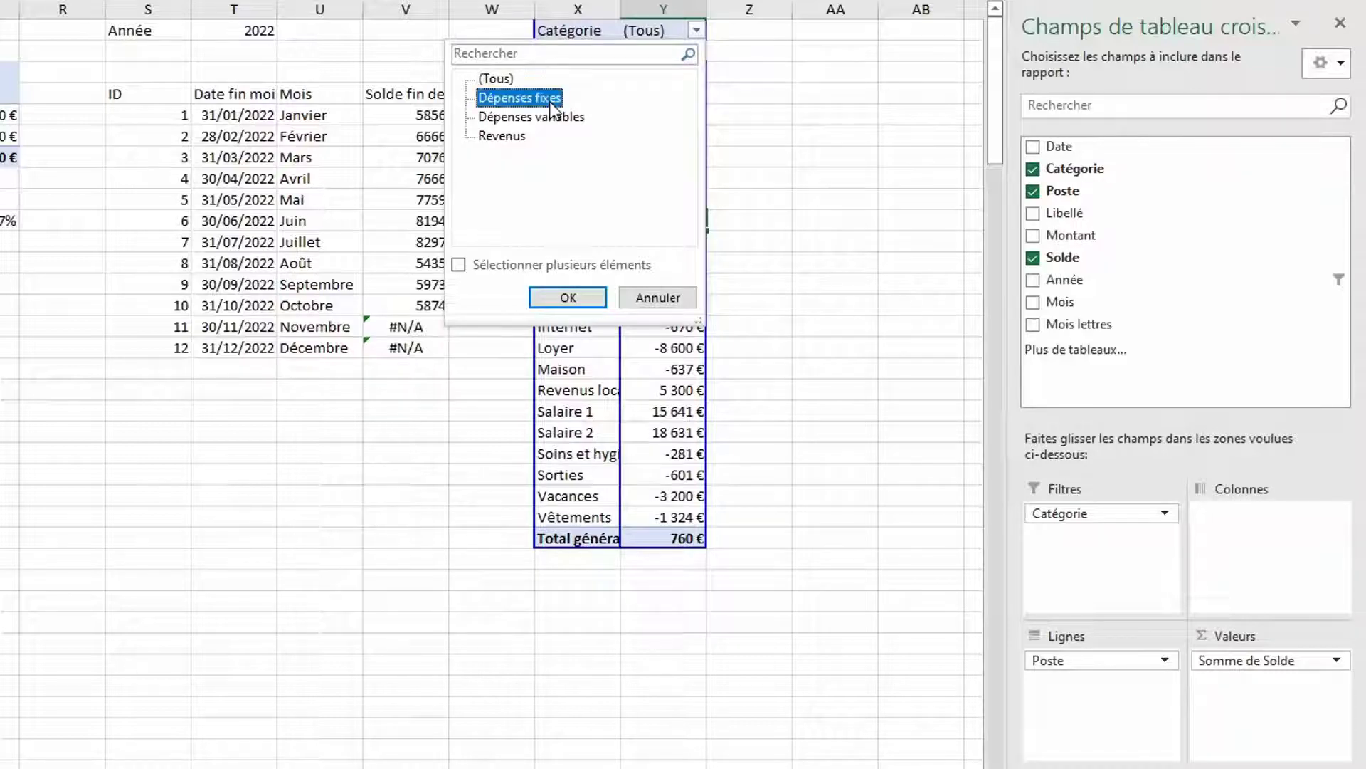
pyautogui.click(568, 297)
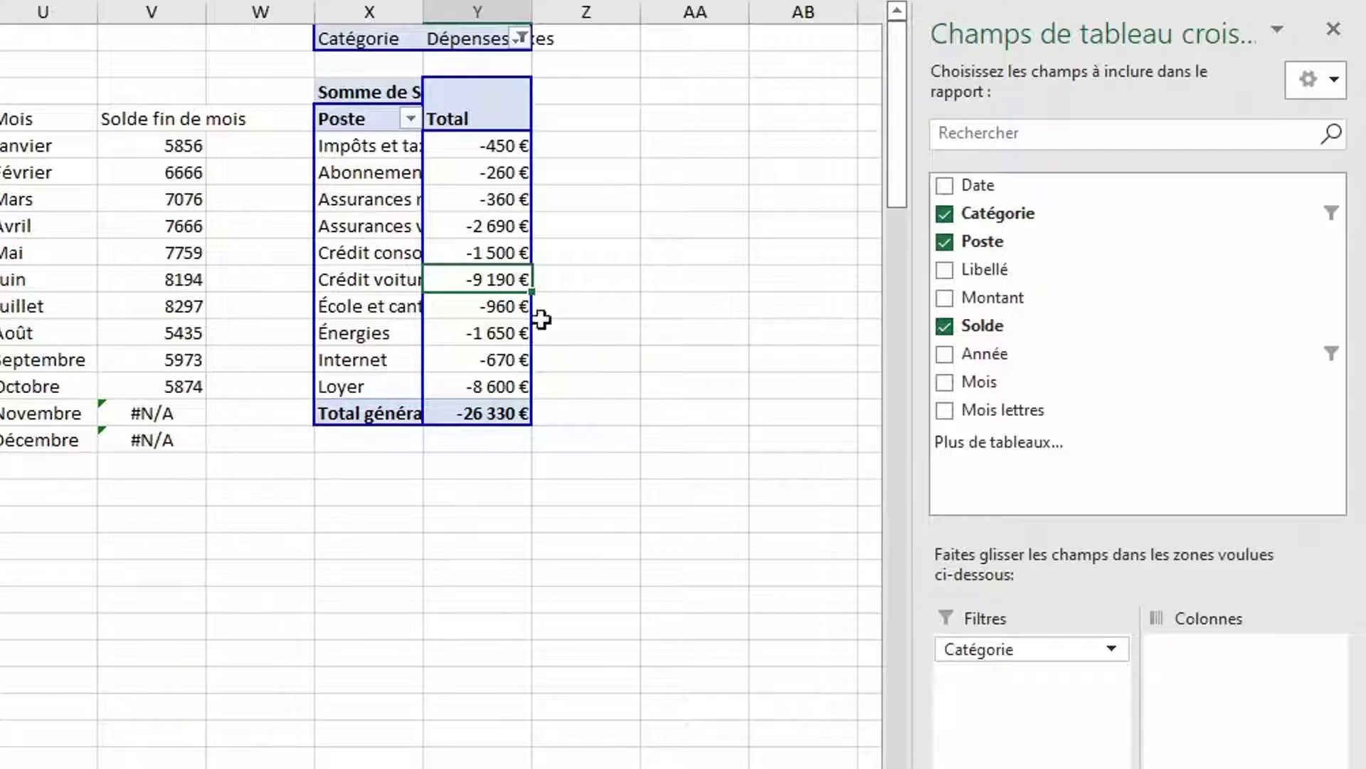
# Replace Solde with Montant as the new pivot table's values and sort Poste in descending order by Somme de Montant
pyautogui.click(949, 326)
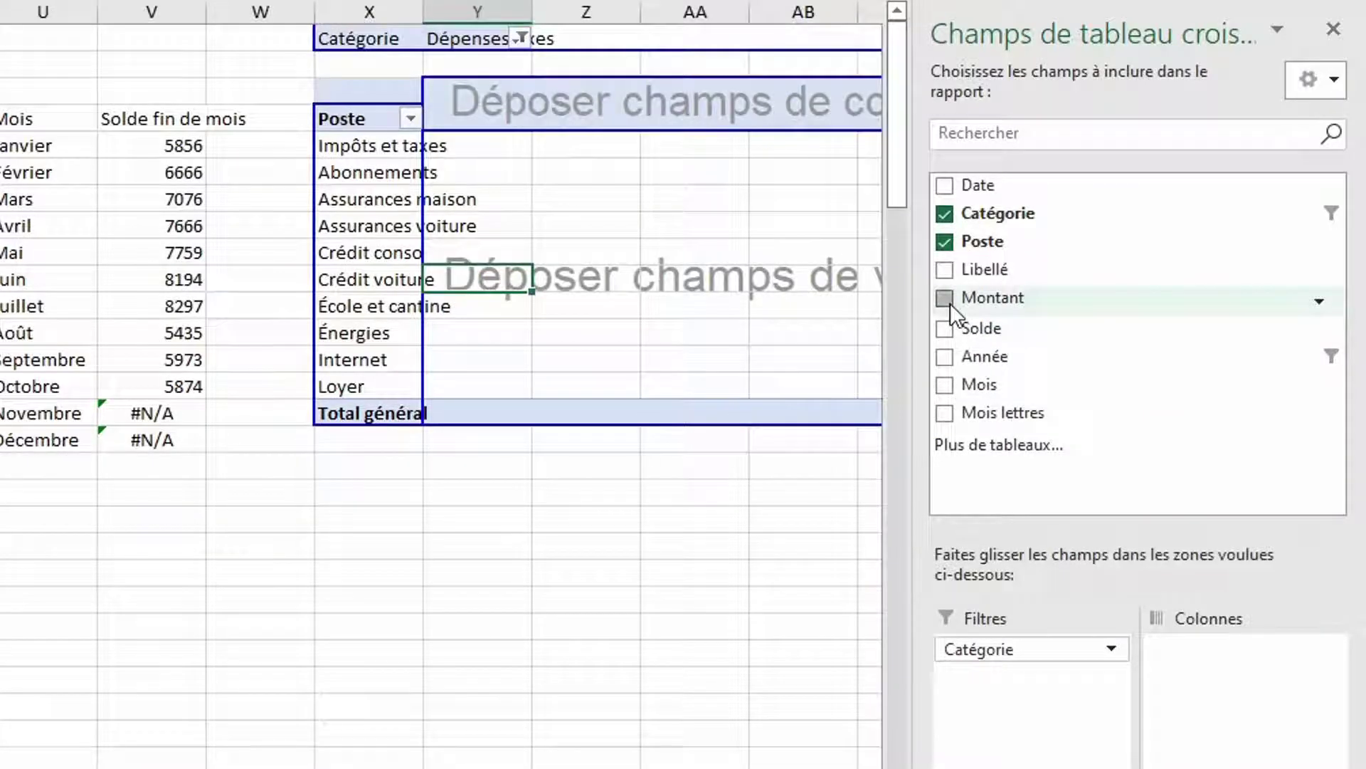
pyautogui.click(947, 299)
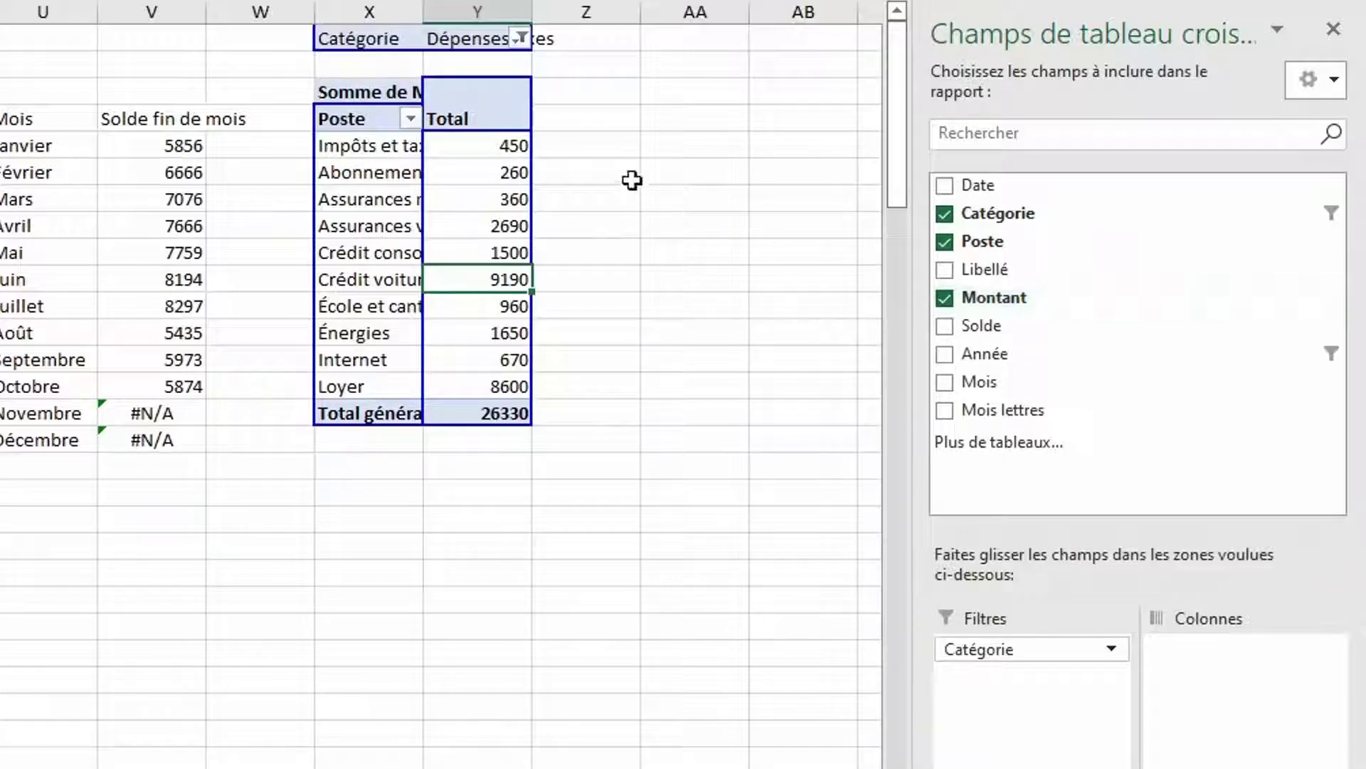
pyautogui.click(410, 118)
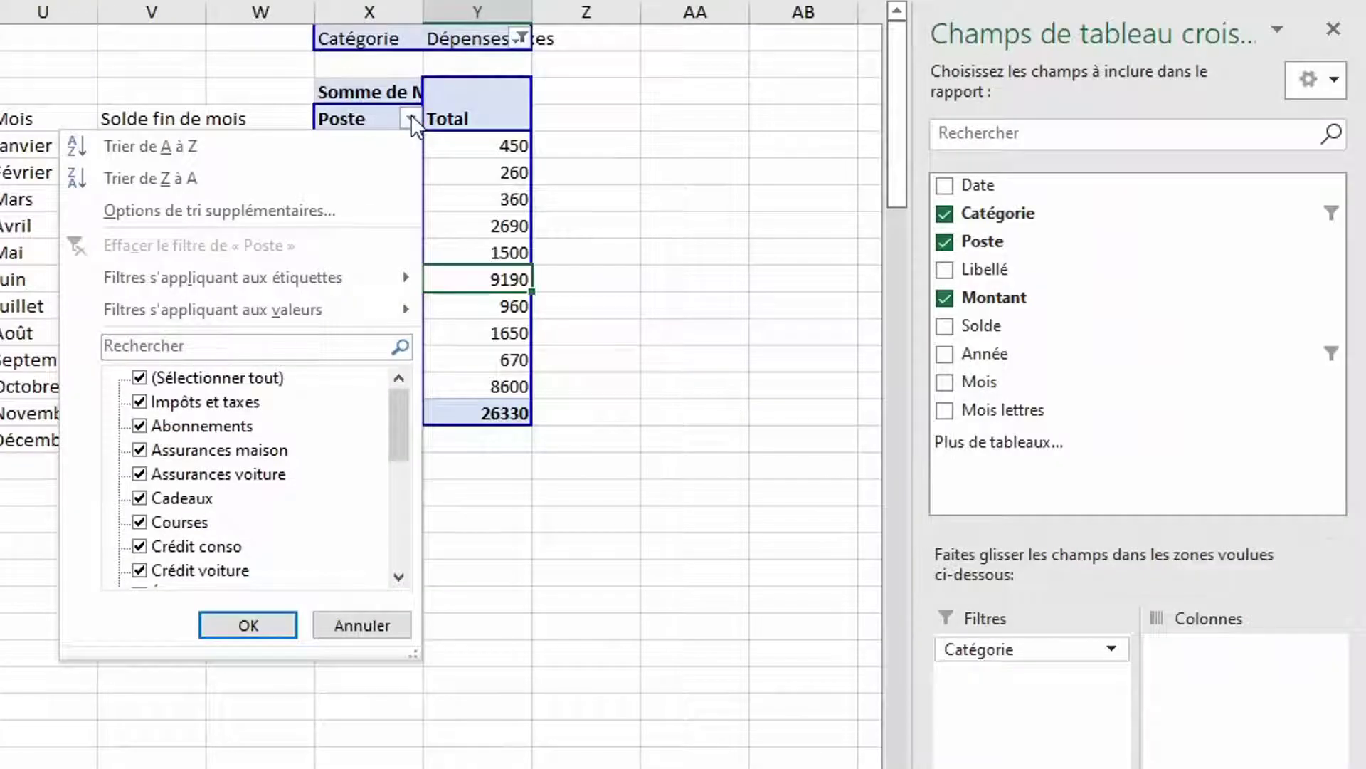
pyautogui.click(357, 210)
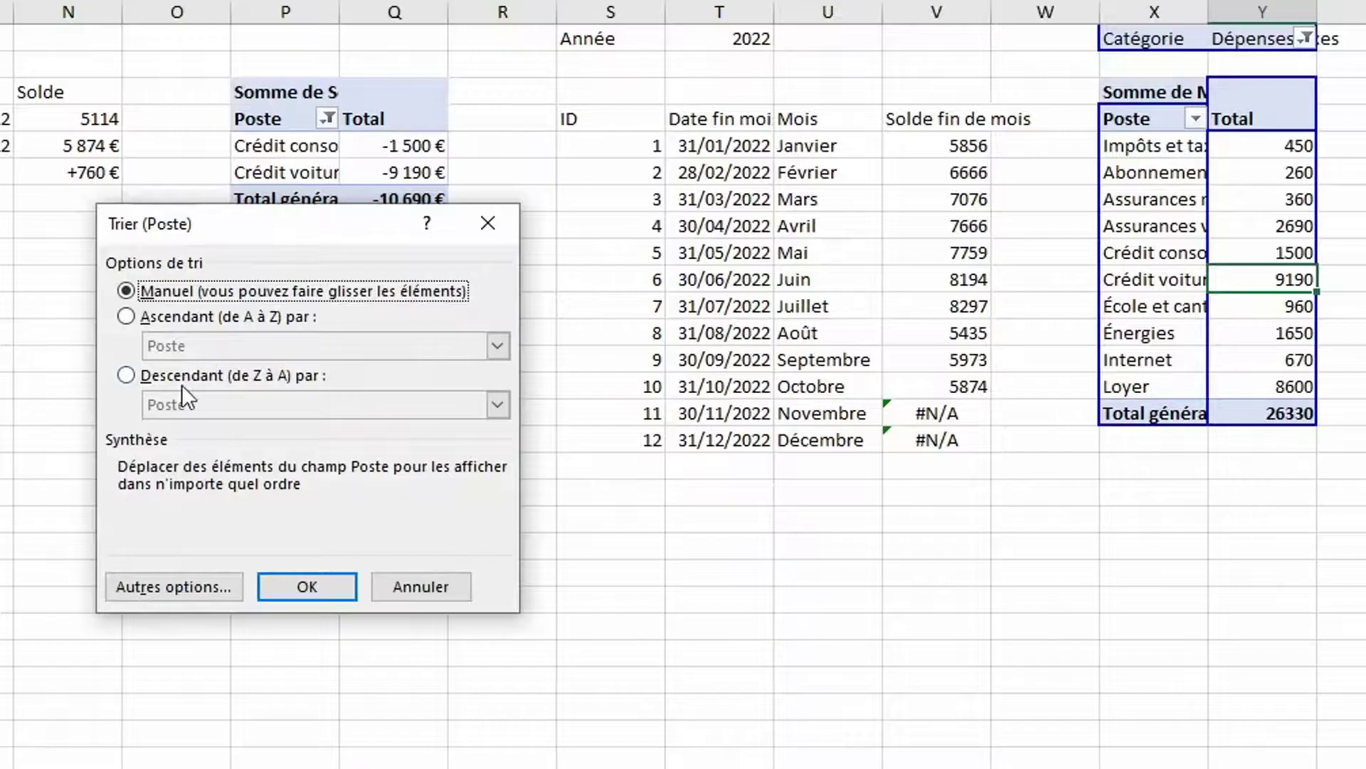
pyautogui.click(177, 374)
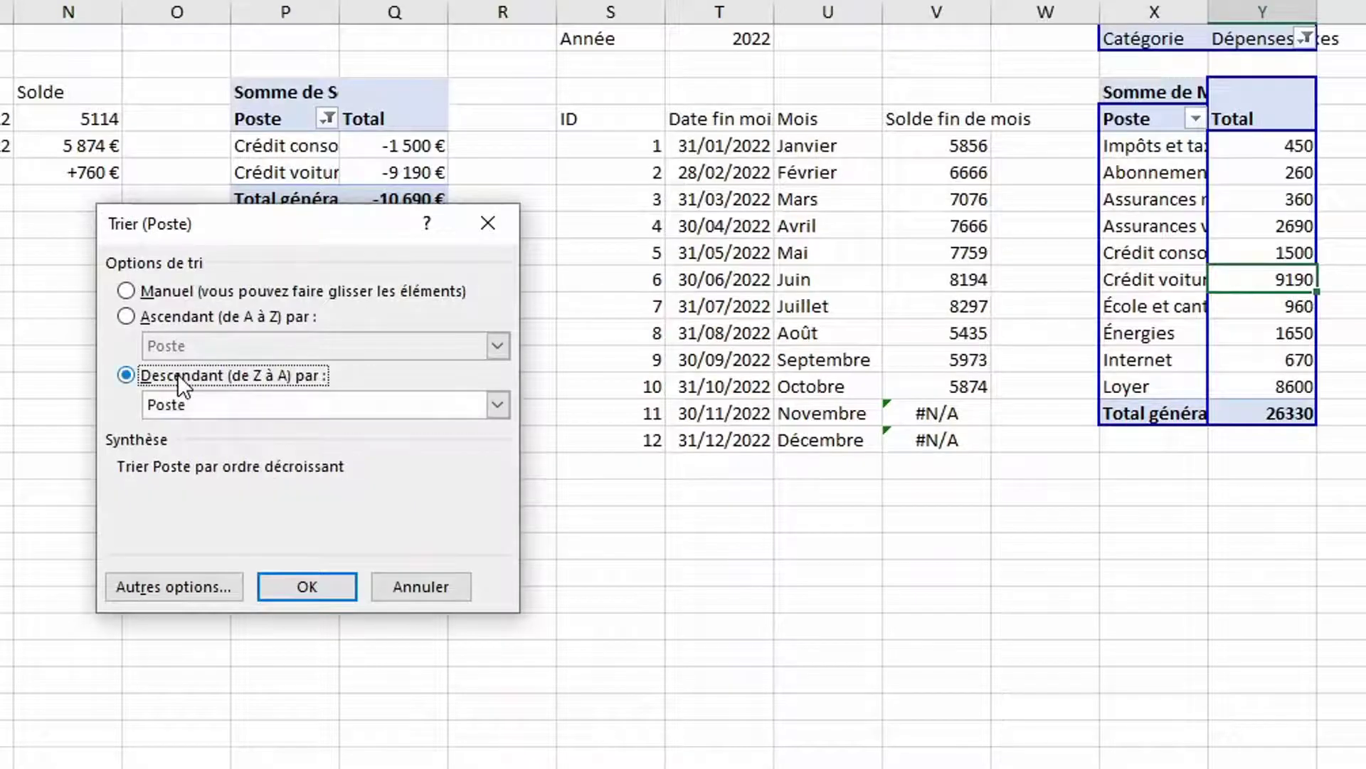
pyautogui.click(217, 410)
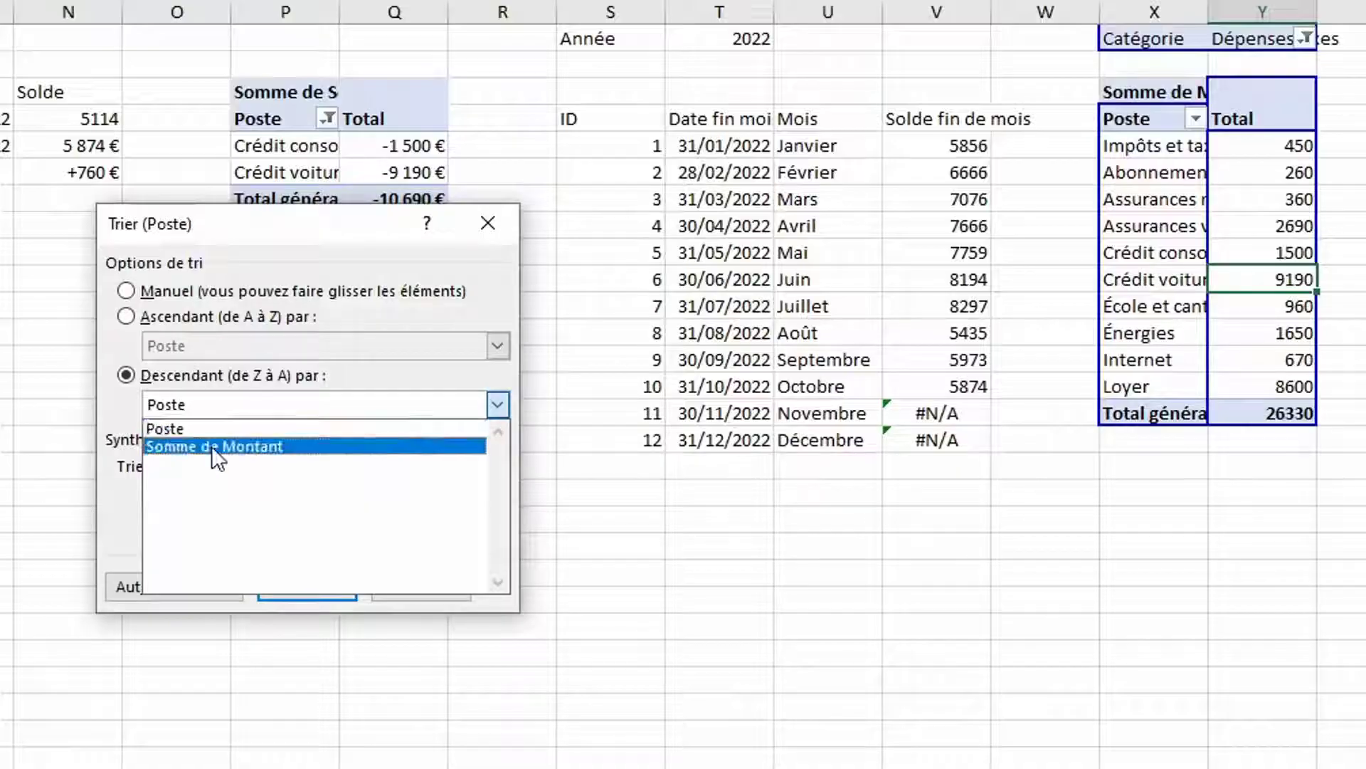
pyautogui.click(212, 445)
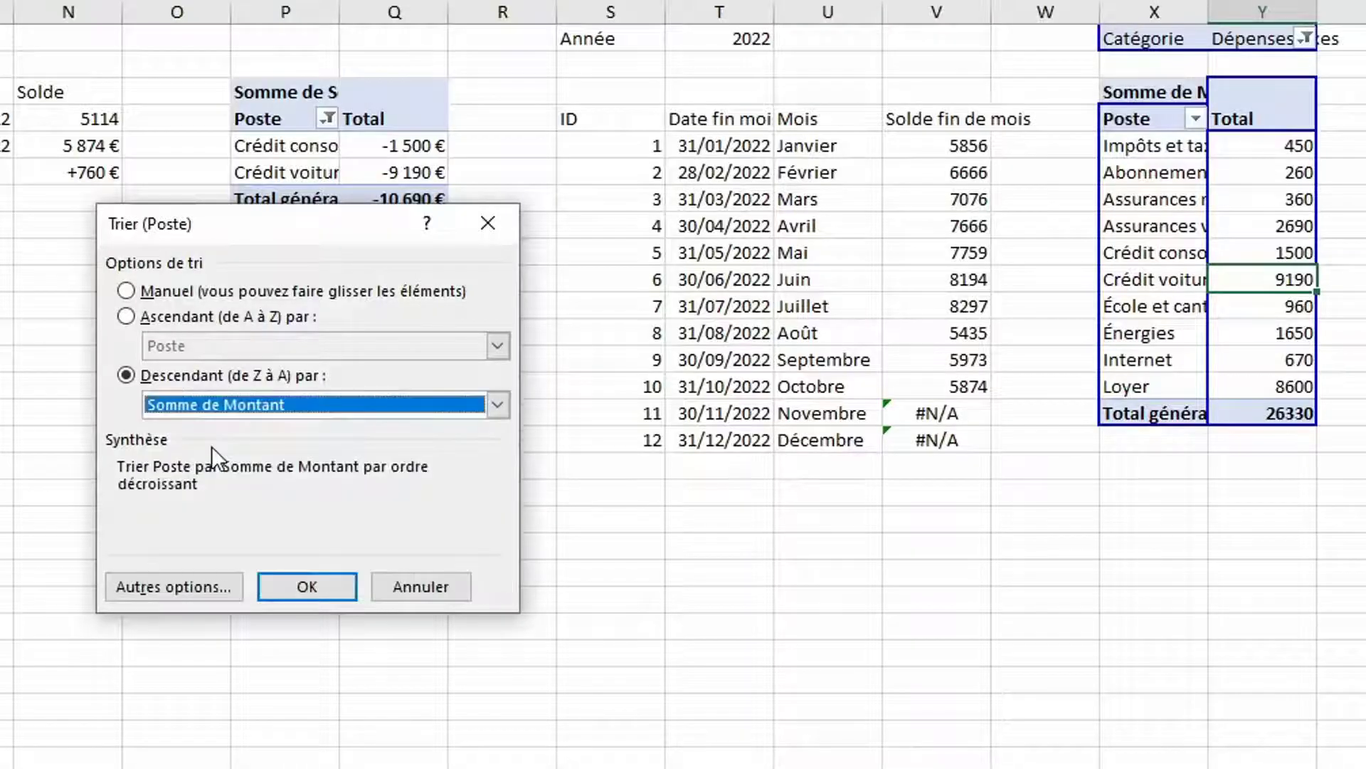
pyautogui.click(297, 588)
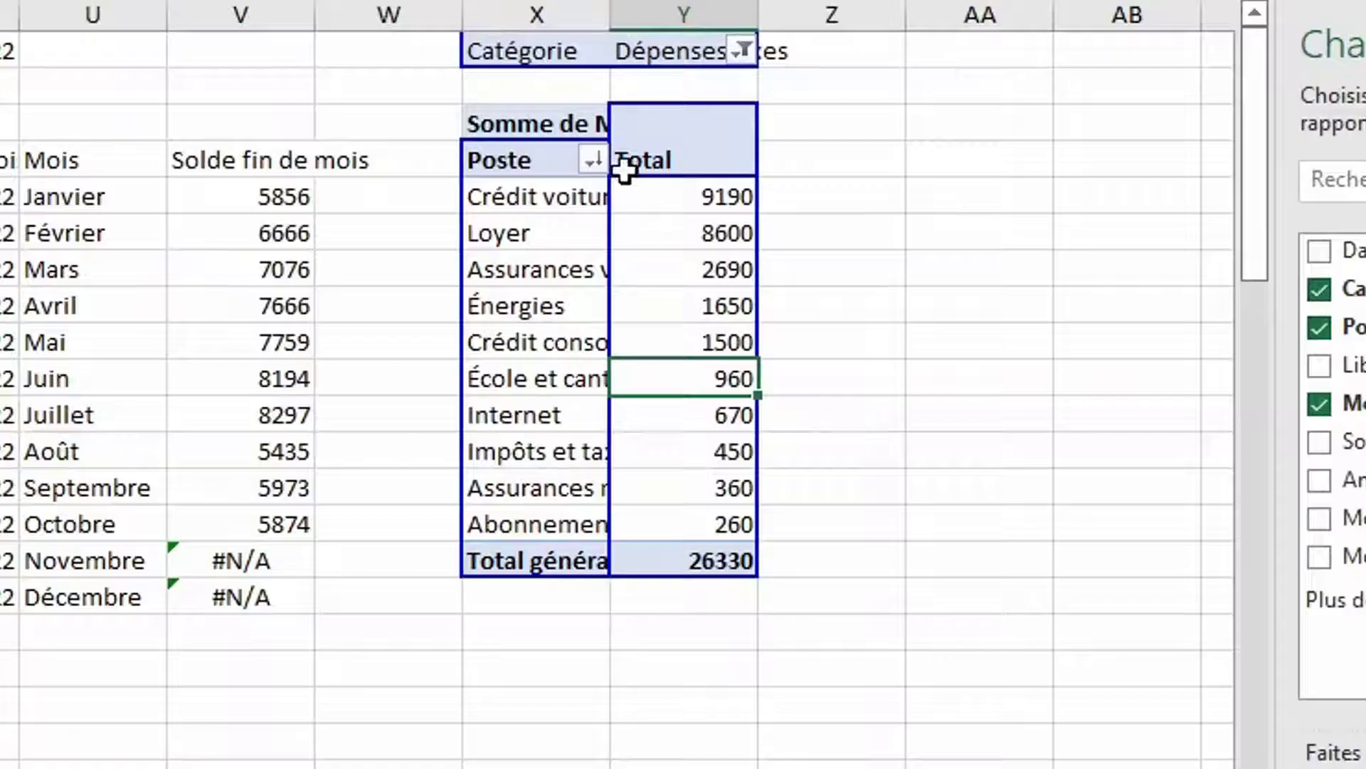
# Limit the Poste field to the top 5 items by Somme de Montant with a top-values filter
pyautogui.click(592, 161)
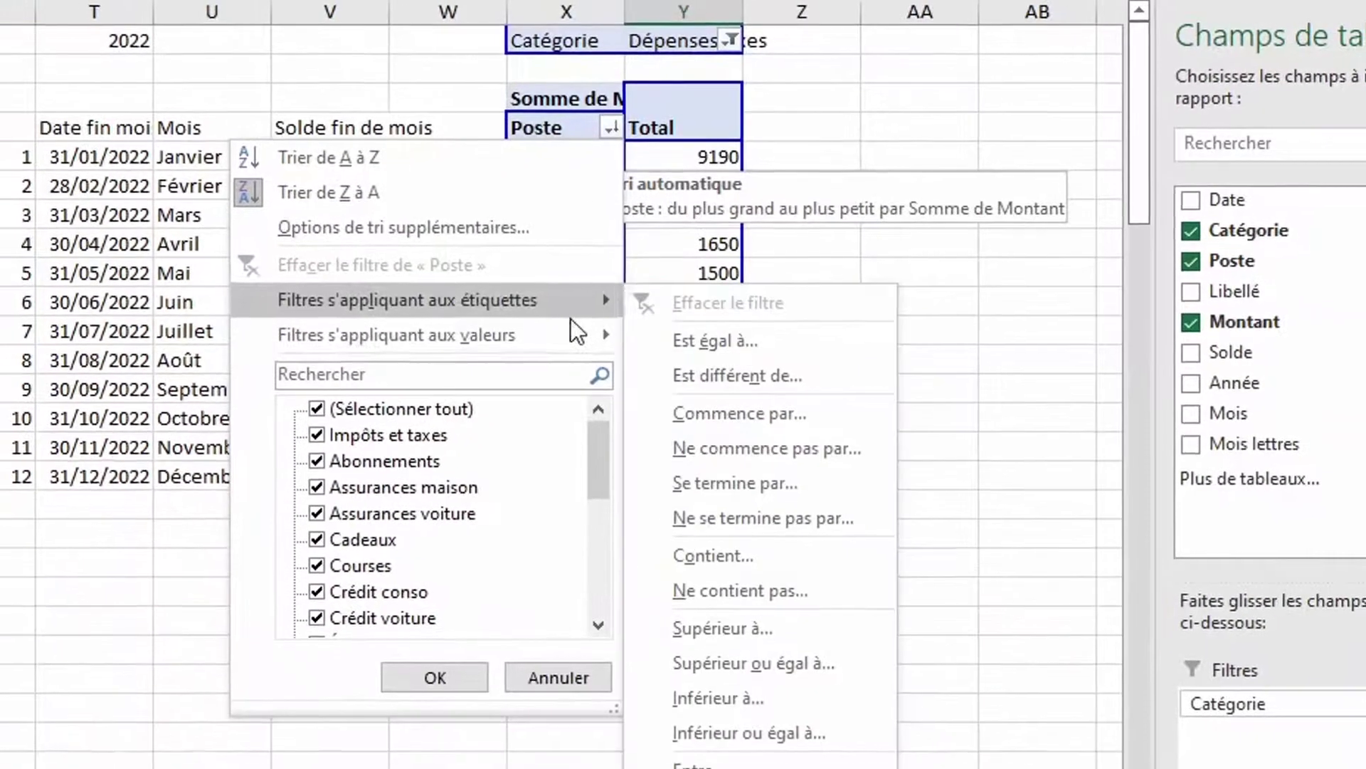
pyautogui.moveTo(563, 332)
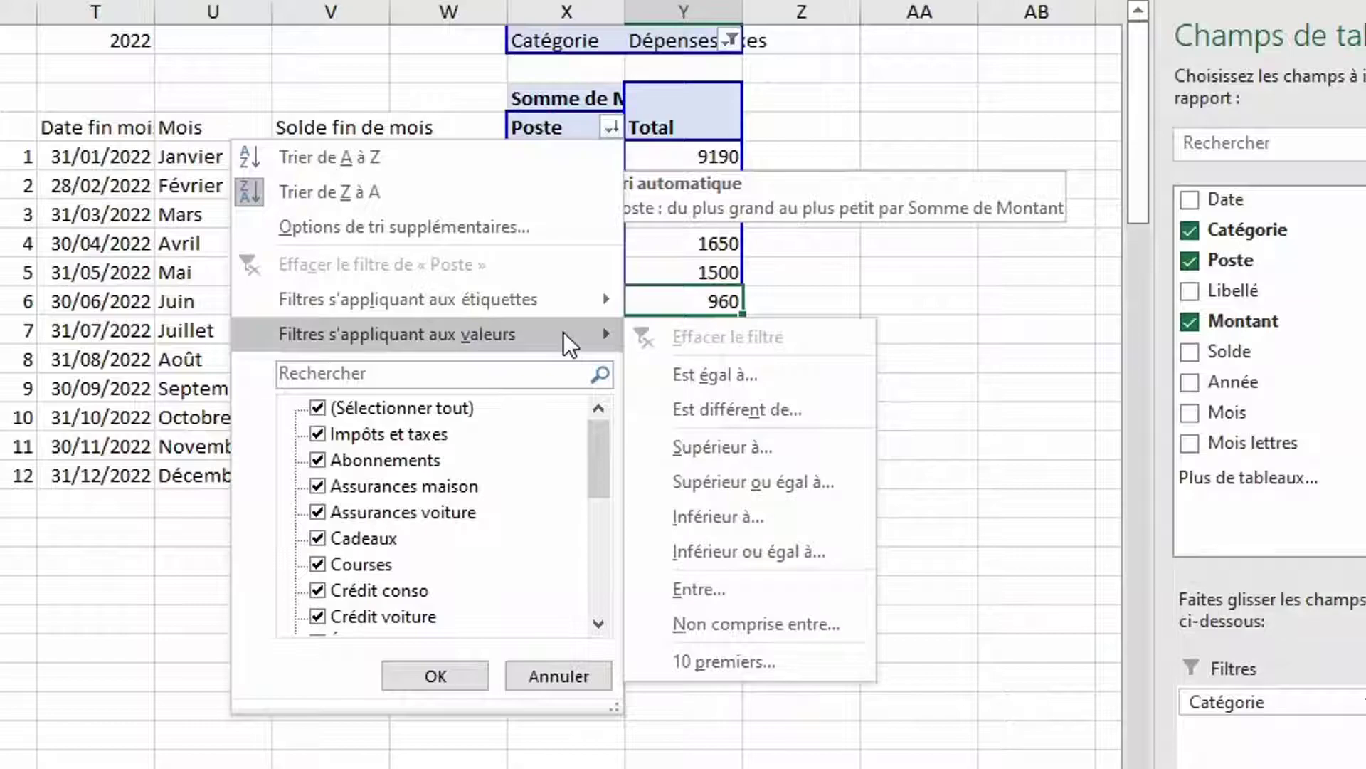
pyautogui.click(711, 665)
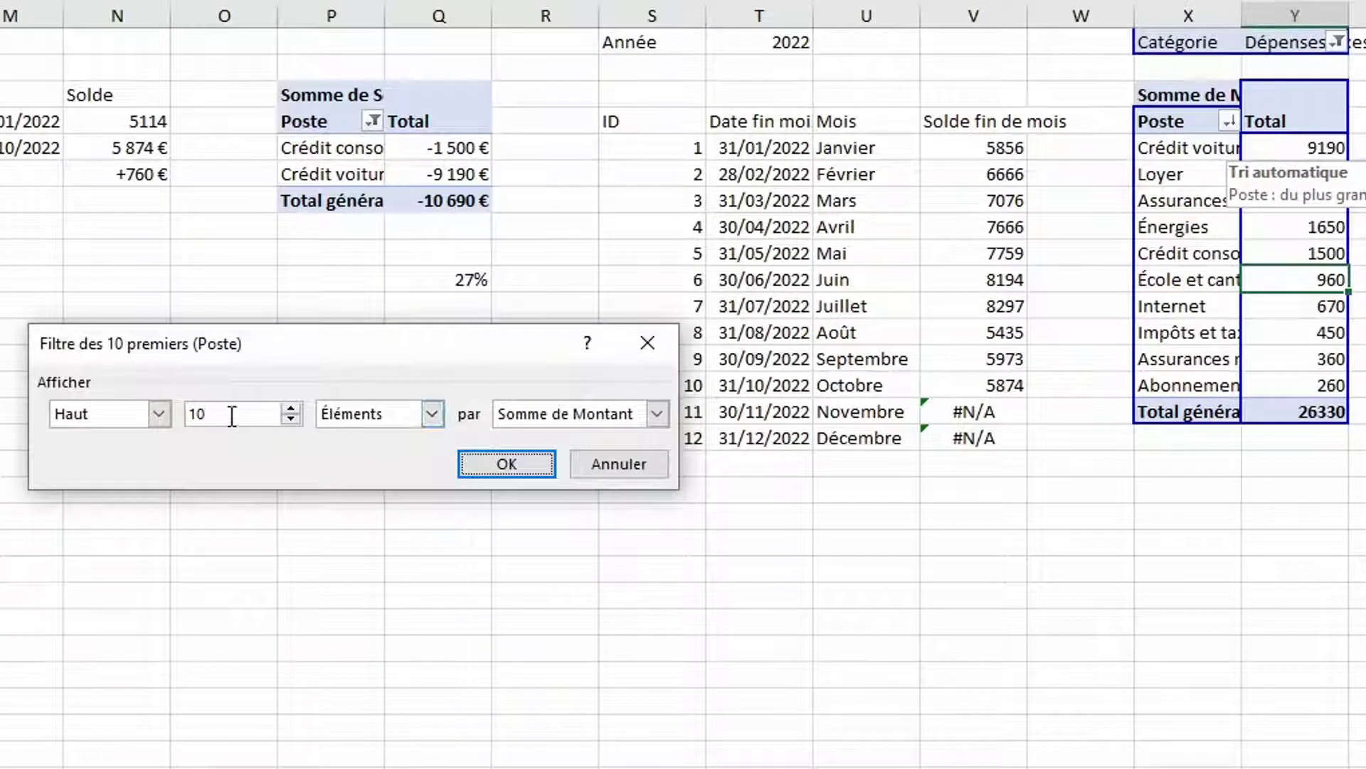
pyautogui.doubleClick(235, 414)
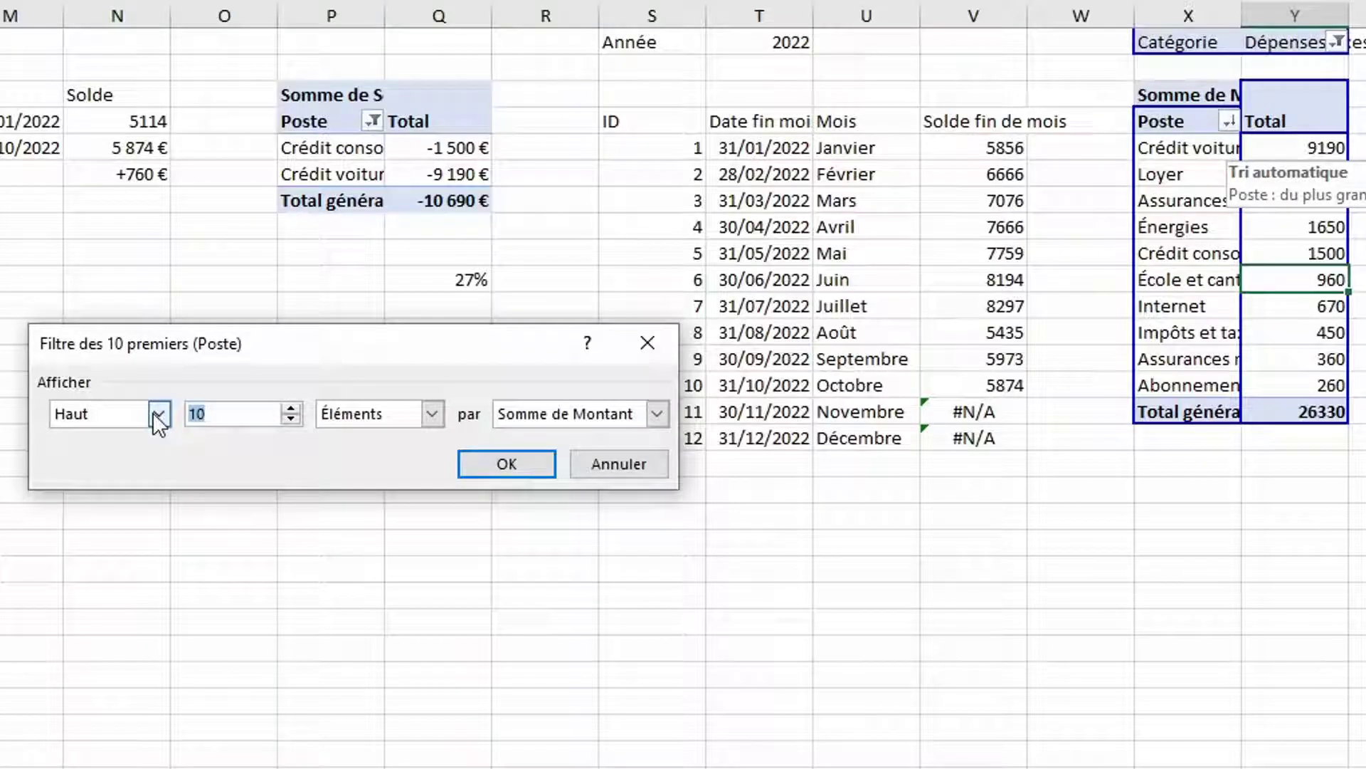
pyautogui.write('5')
pyautogui.click(527, 464)
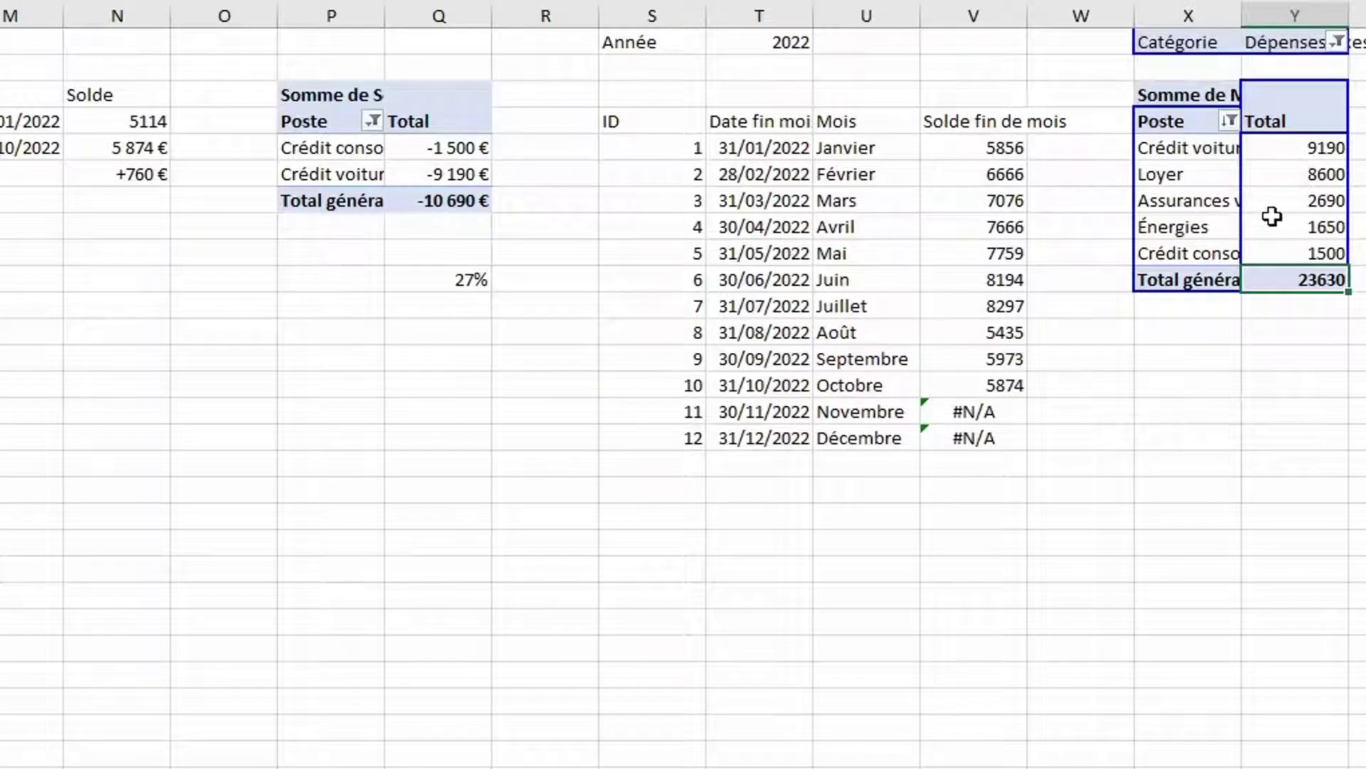
pyautogui.click(1172, 493)
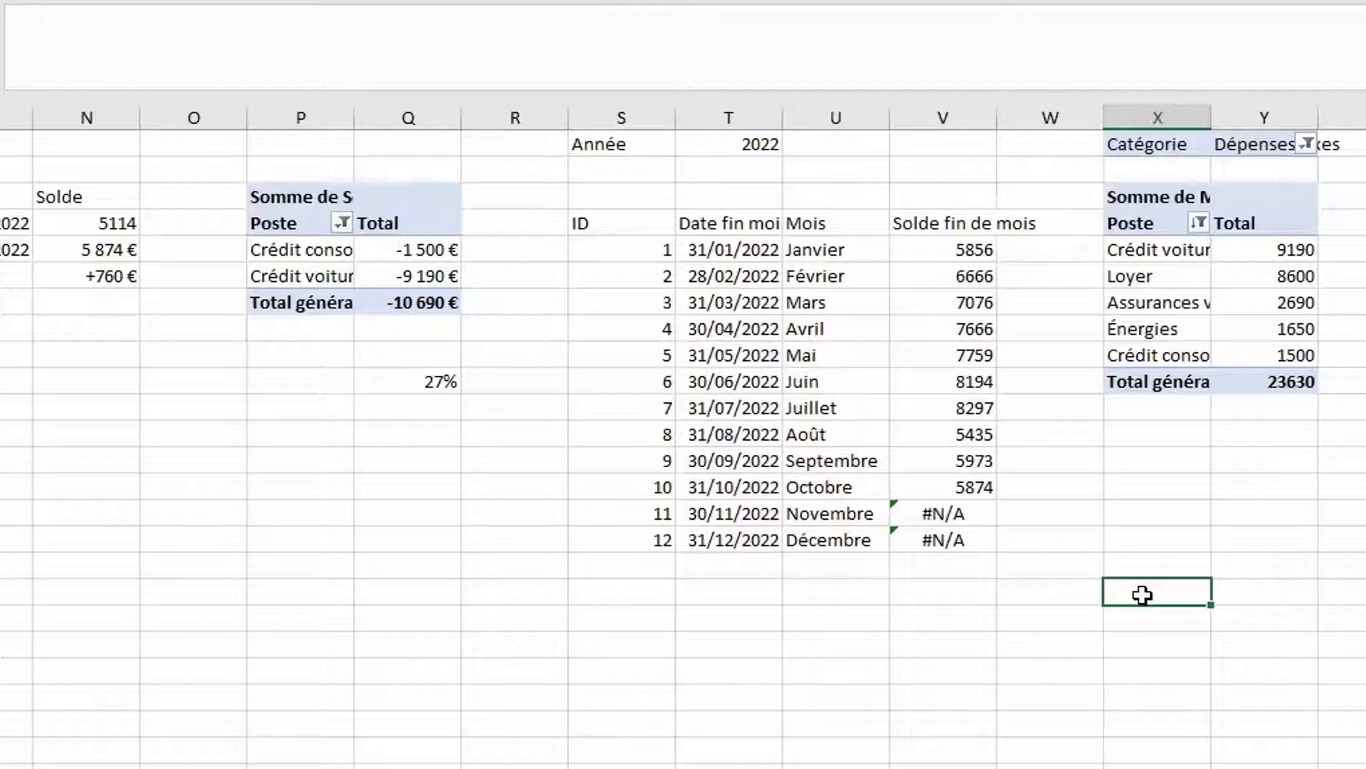
pyautogui.write('Dépens')
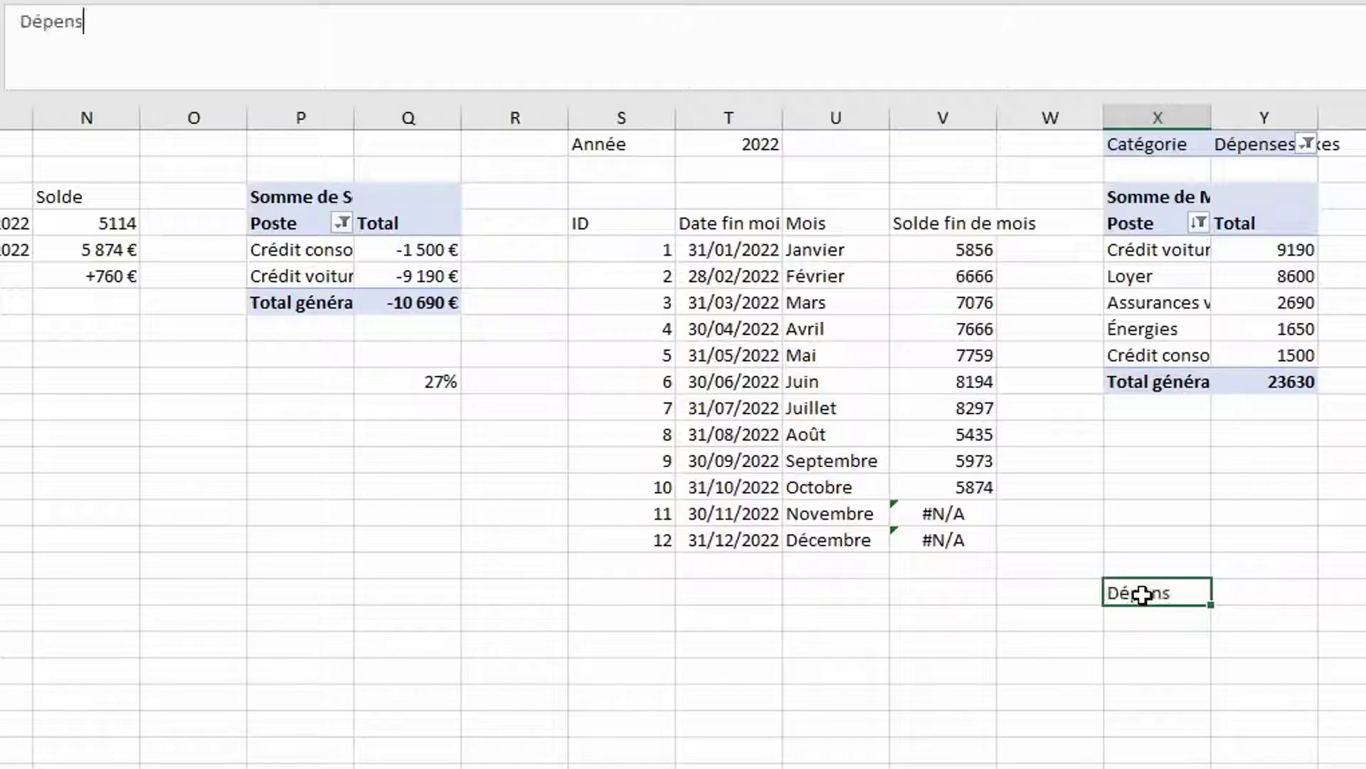
pyautogui.write('es fix')
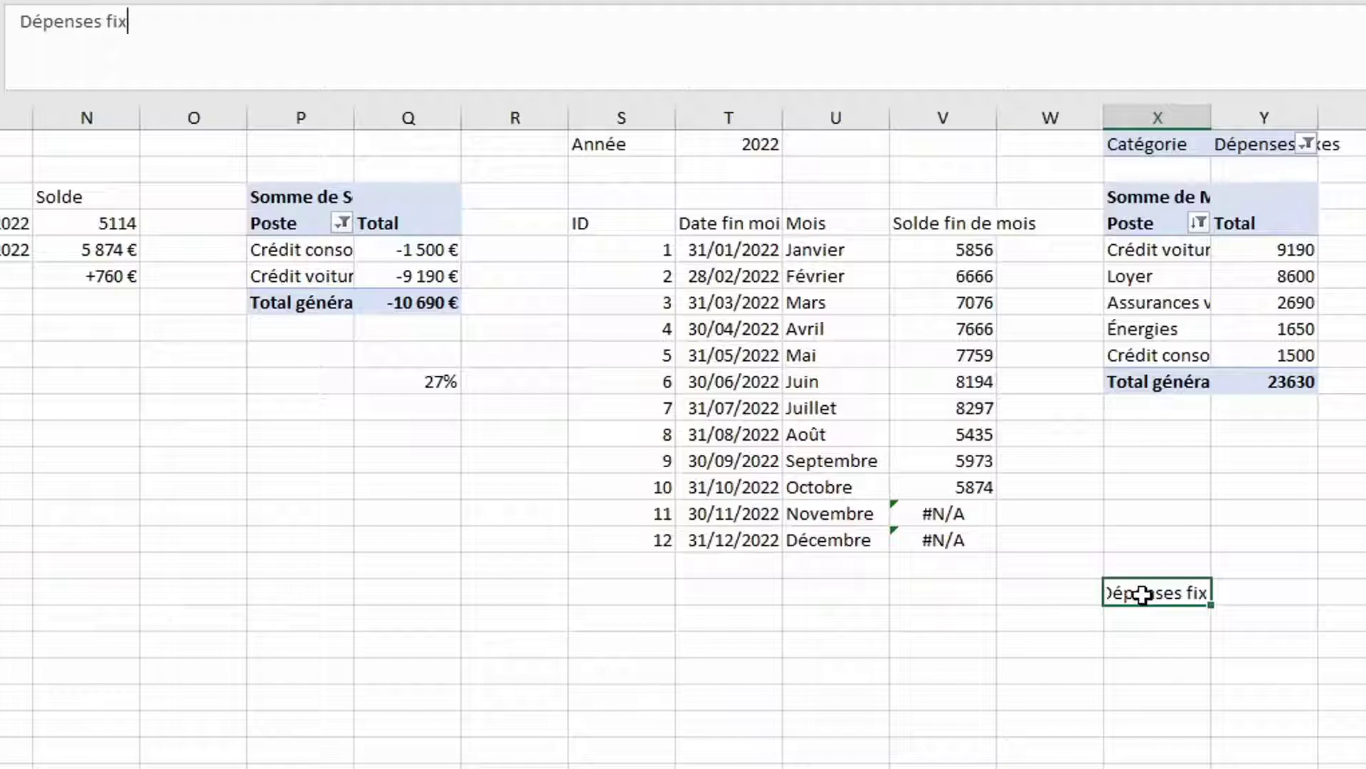
pyautogui.write('es')
pyautogui.press('Escape')
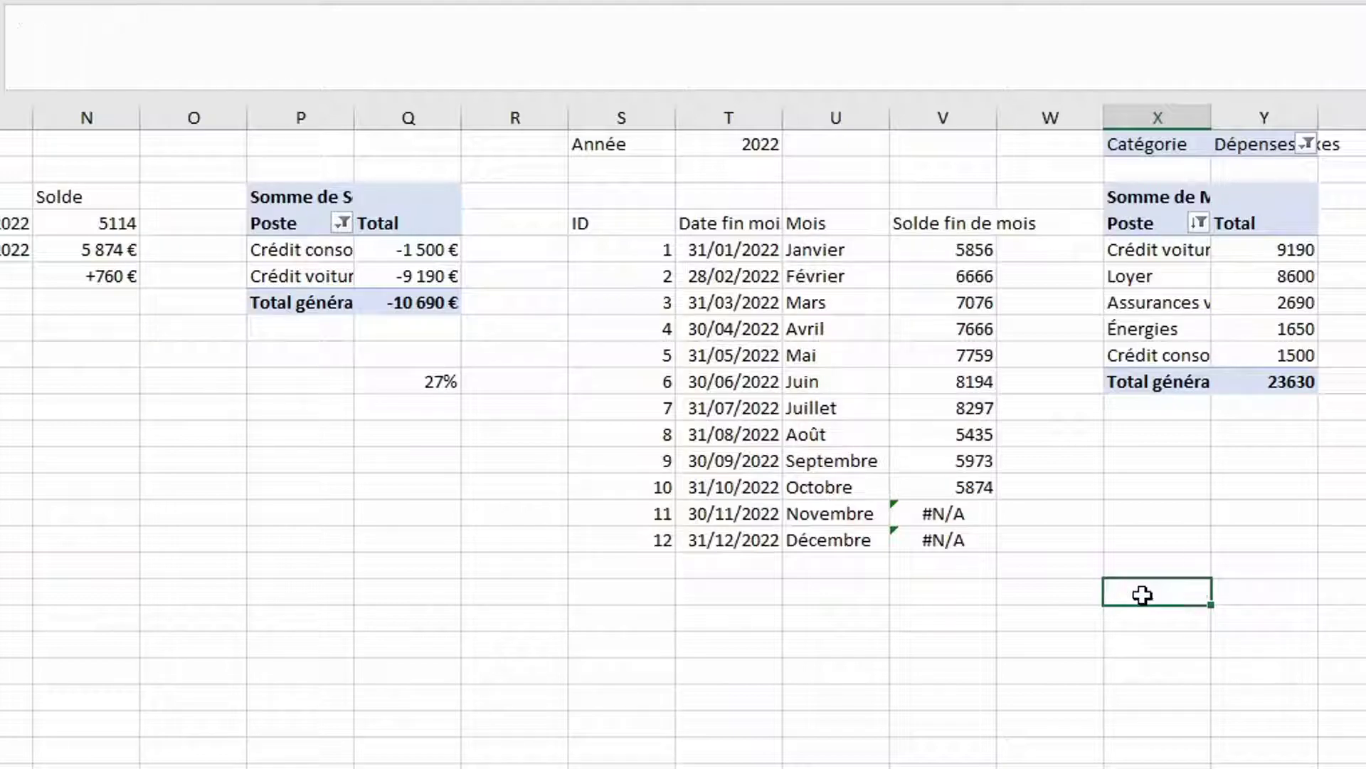
# Create a header row in X18:Z18 with =Y1 for the category, Montant for the amounts and % for the shares
pyautogui.write('=')
pyautogui.click(1270, 145)
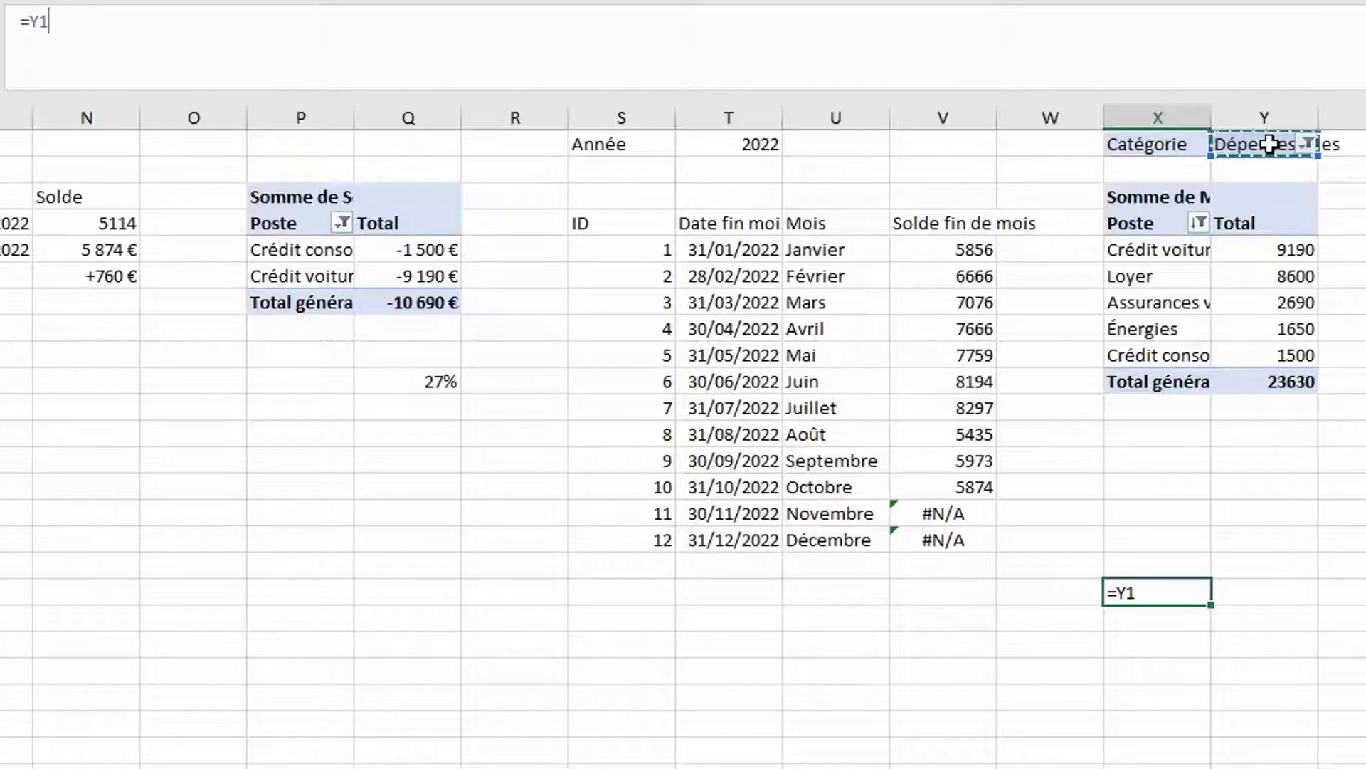
pyautogui.press('Return')
pyautogui.click(1274, 590)
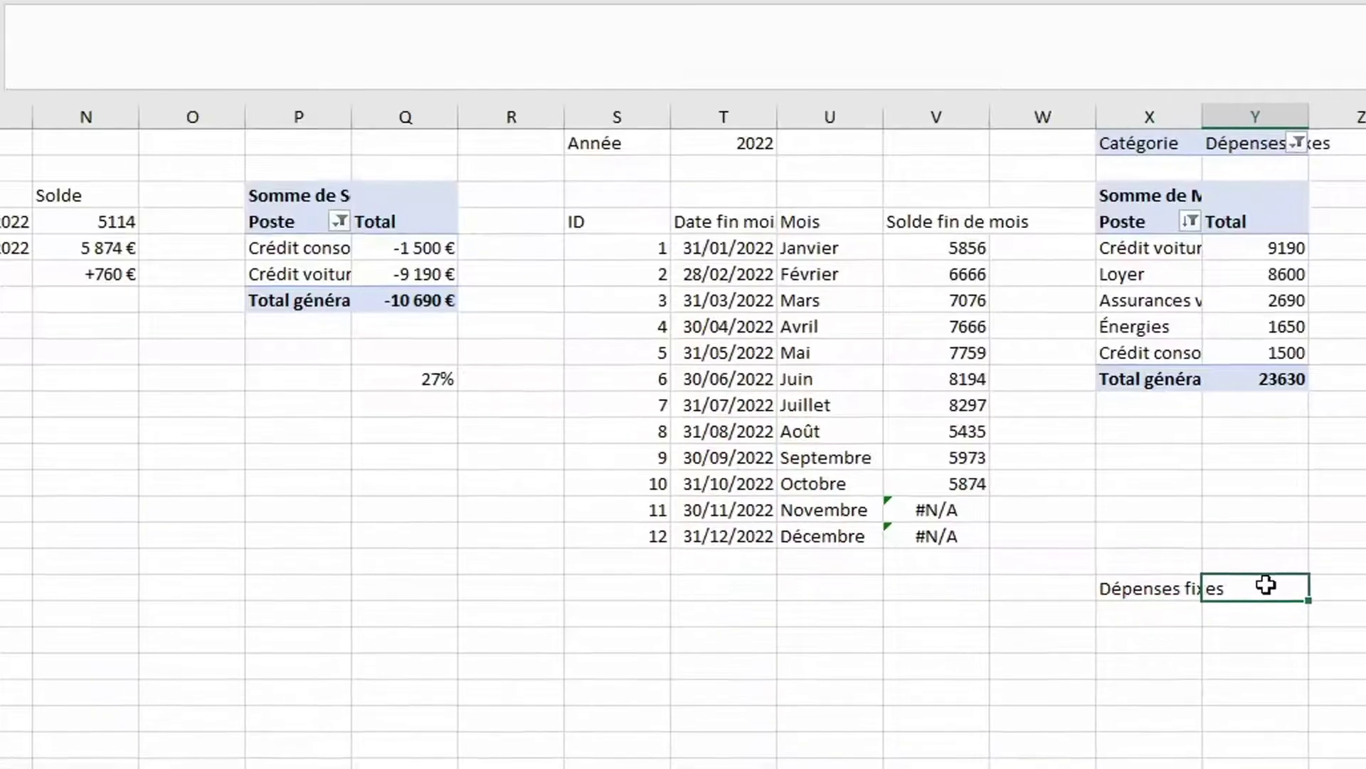
pyautogui.write('Montant')
pyautogui.press('Tab')
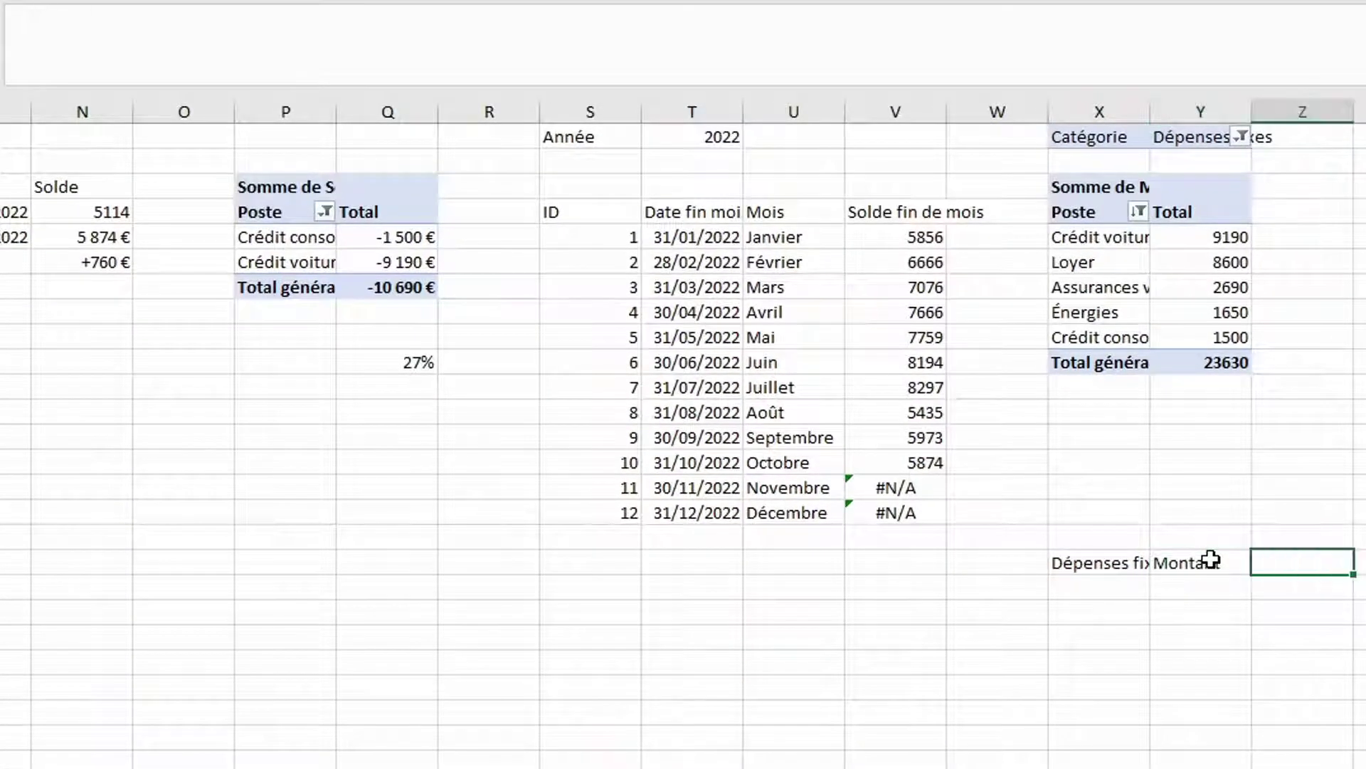
pyautogui.write('%')
pyautogui.press('Return')
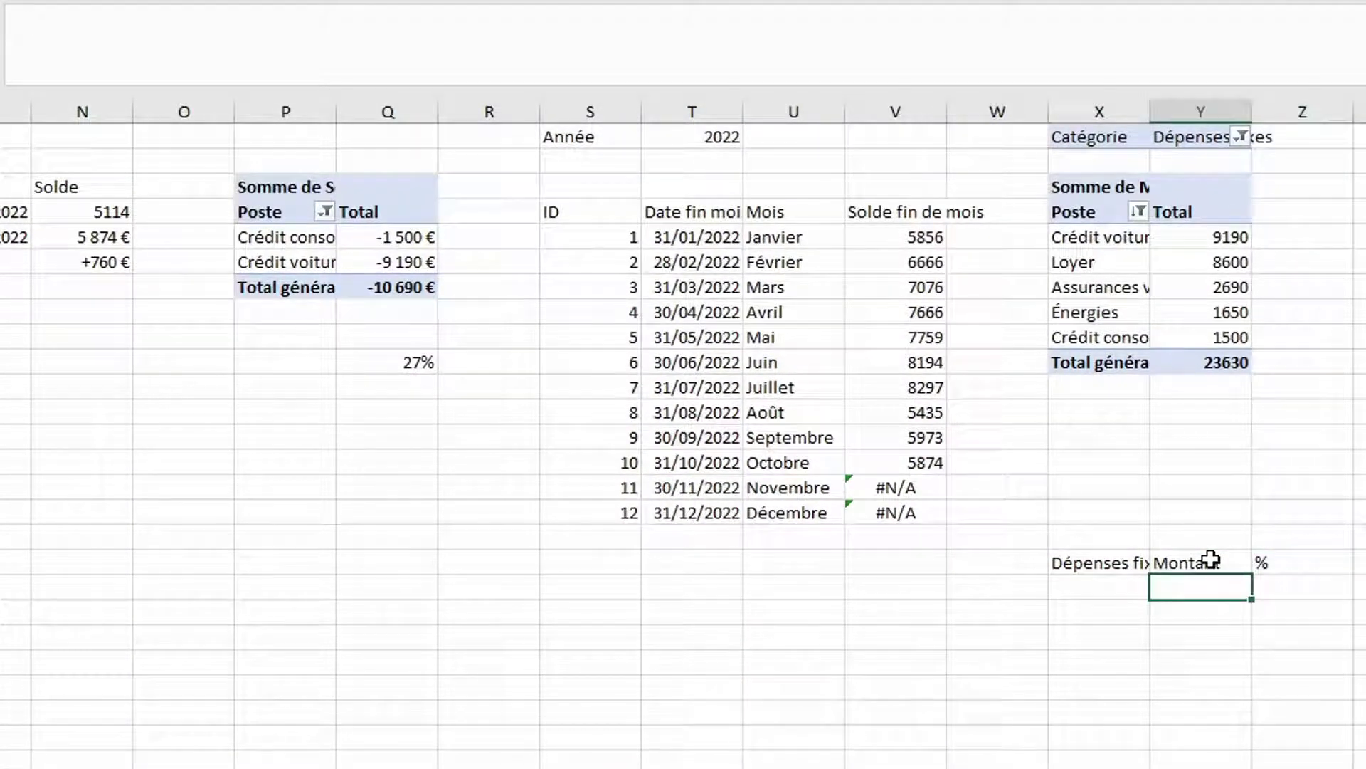
# Link X19 to the first pivot item with =X5 and fill the formula across X19:Y23 for all five expenses and amounts
pyautogui.click(1104, 586)
pyautogui.write('=')
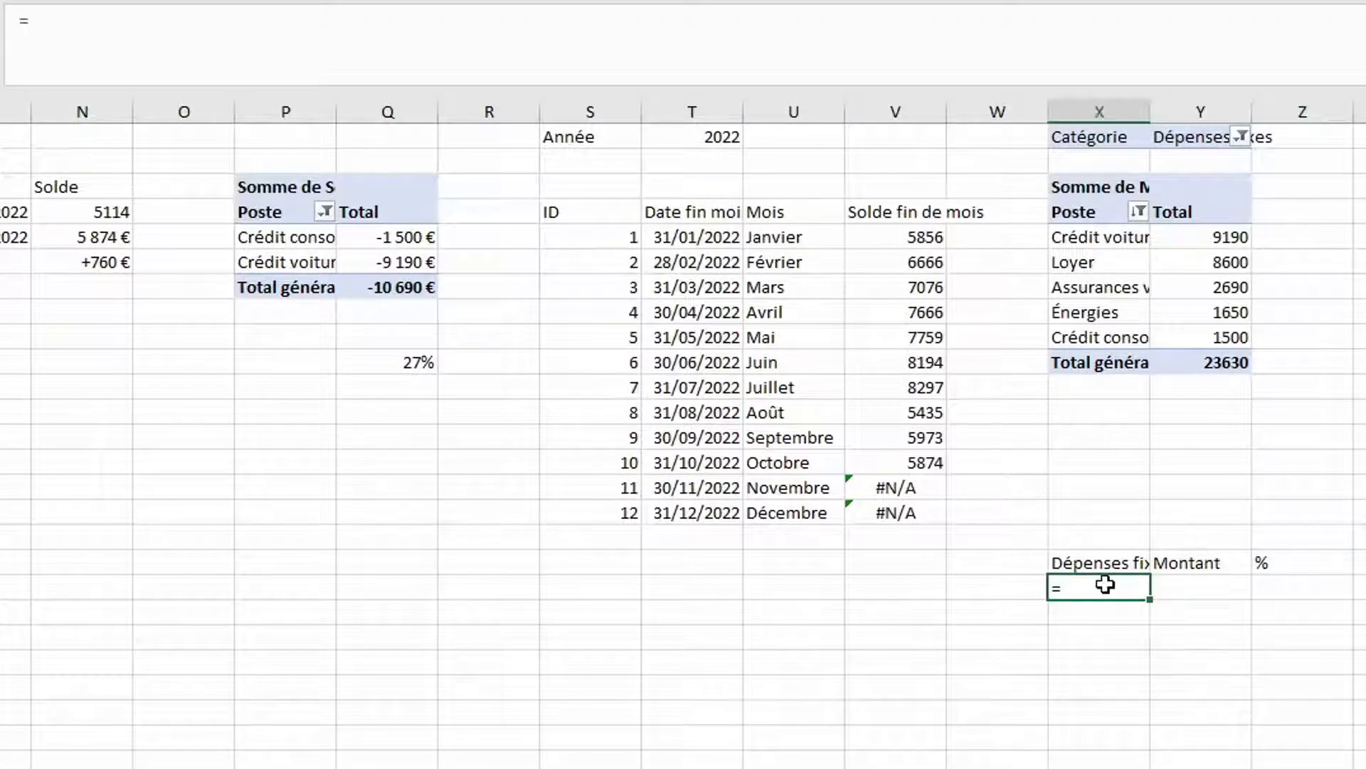
pyautogui.click(1102, 237)
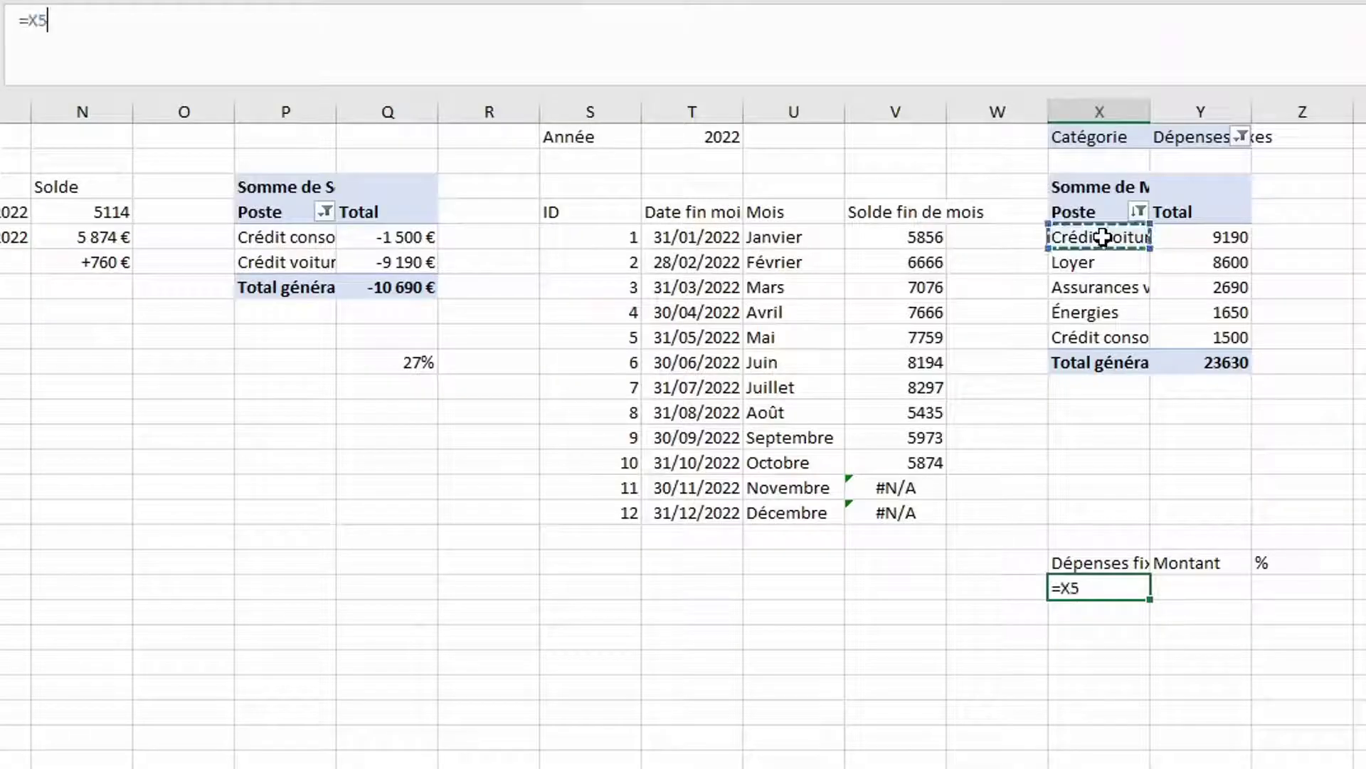
pyautogui.press('Return')
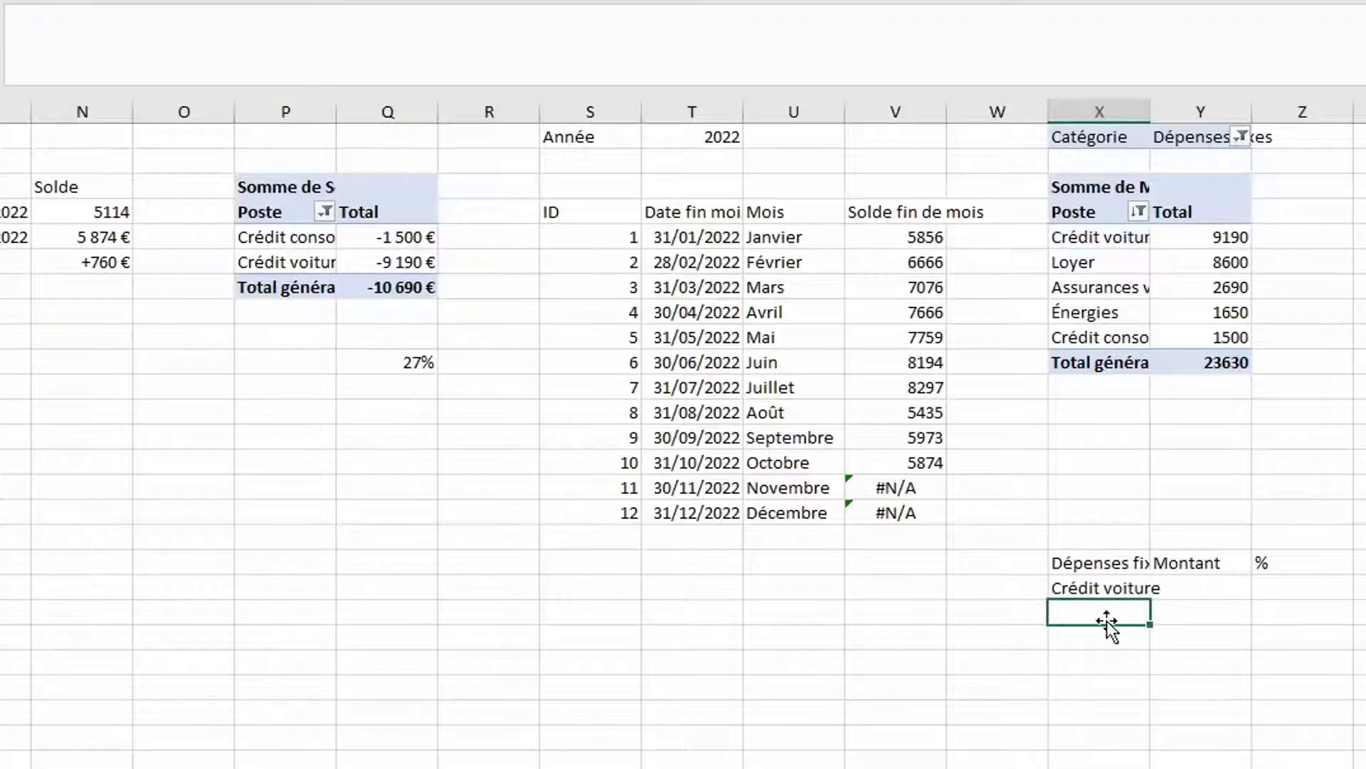
pyautogui.click(1114, 585)
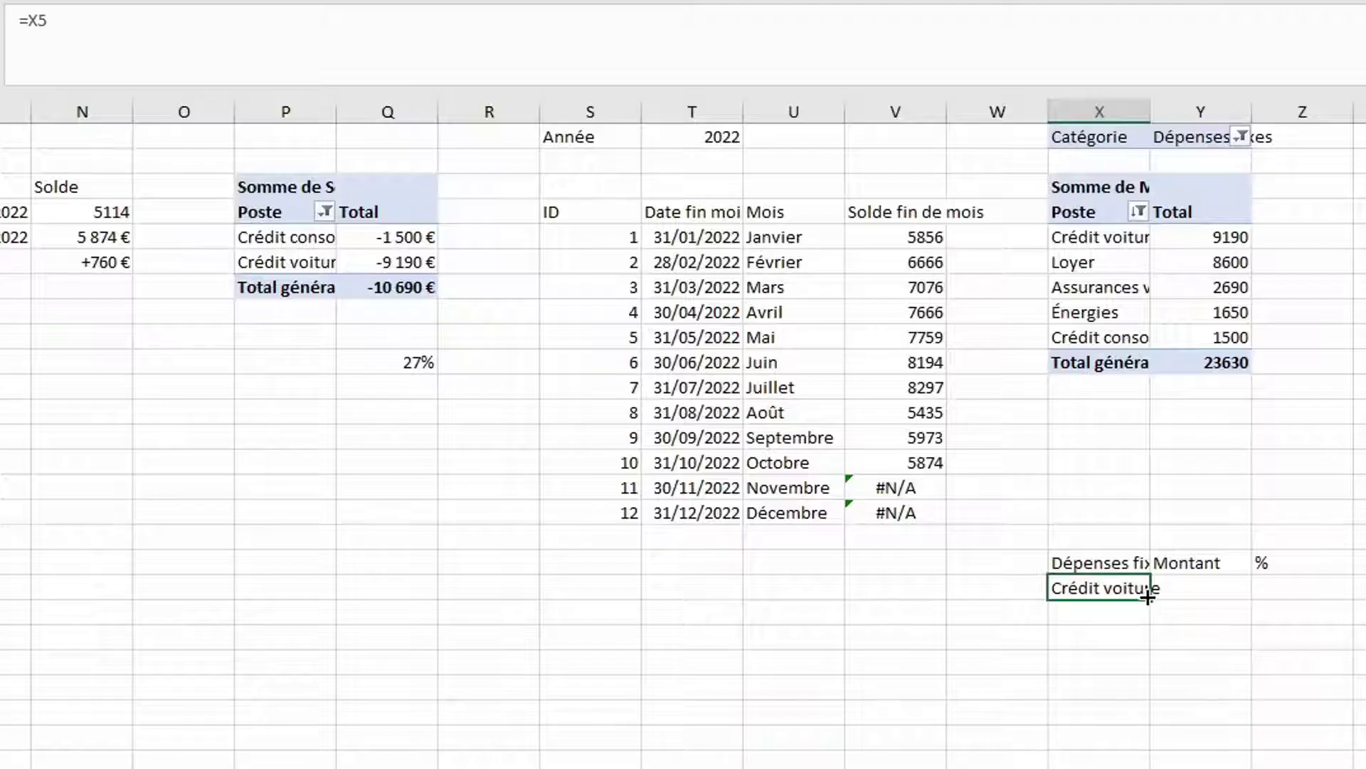
pyautogui.moveTo(1147, 598); pyautogui.dragTo(1145, 690)
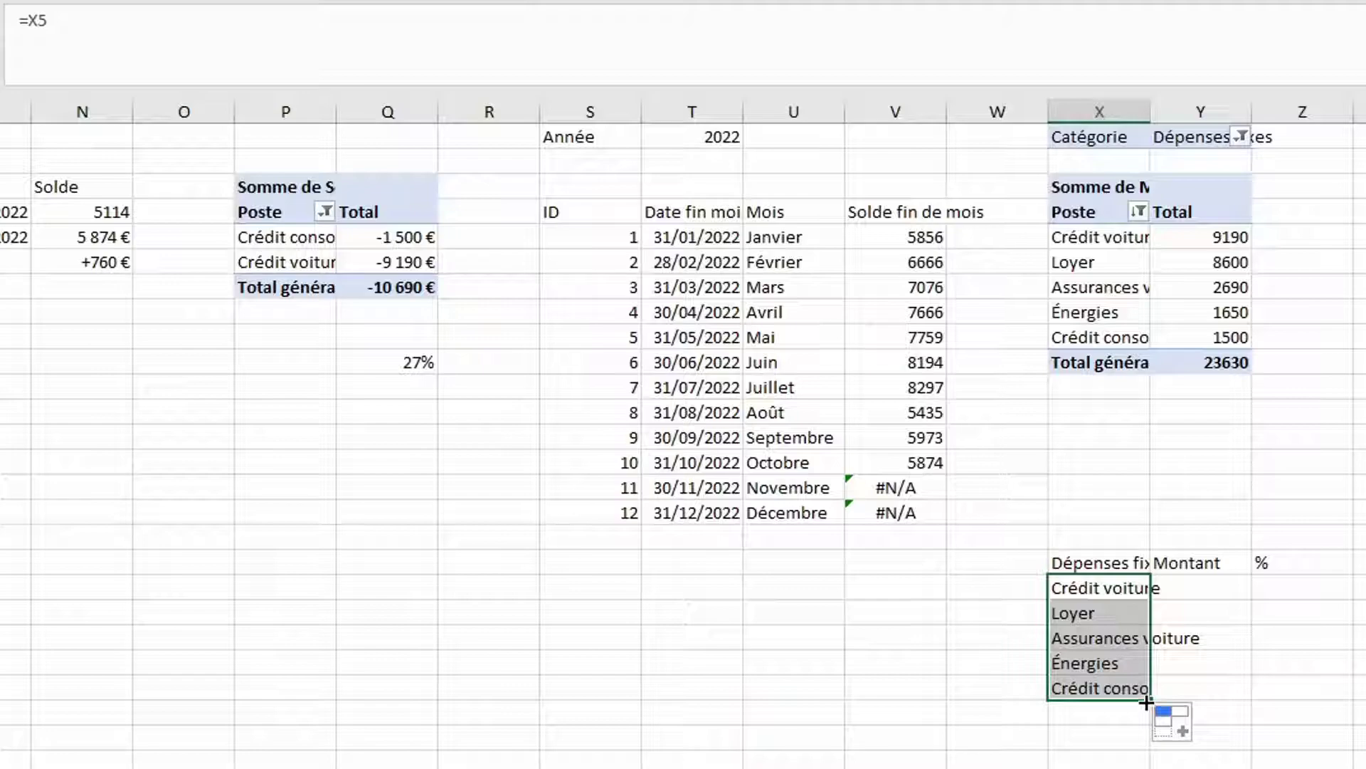
pyautogui.moveTo(1146, 702); pyautogui.dragTo(1247, 694)
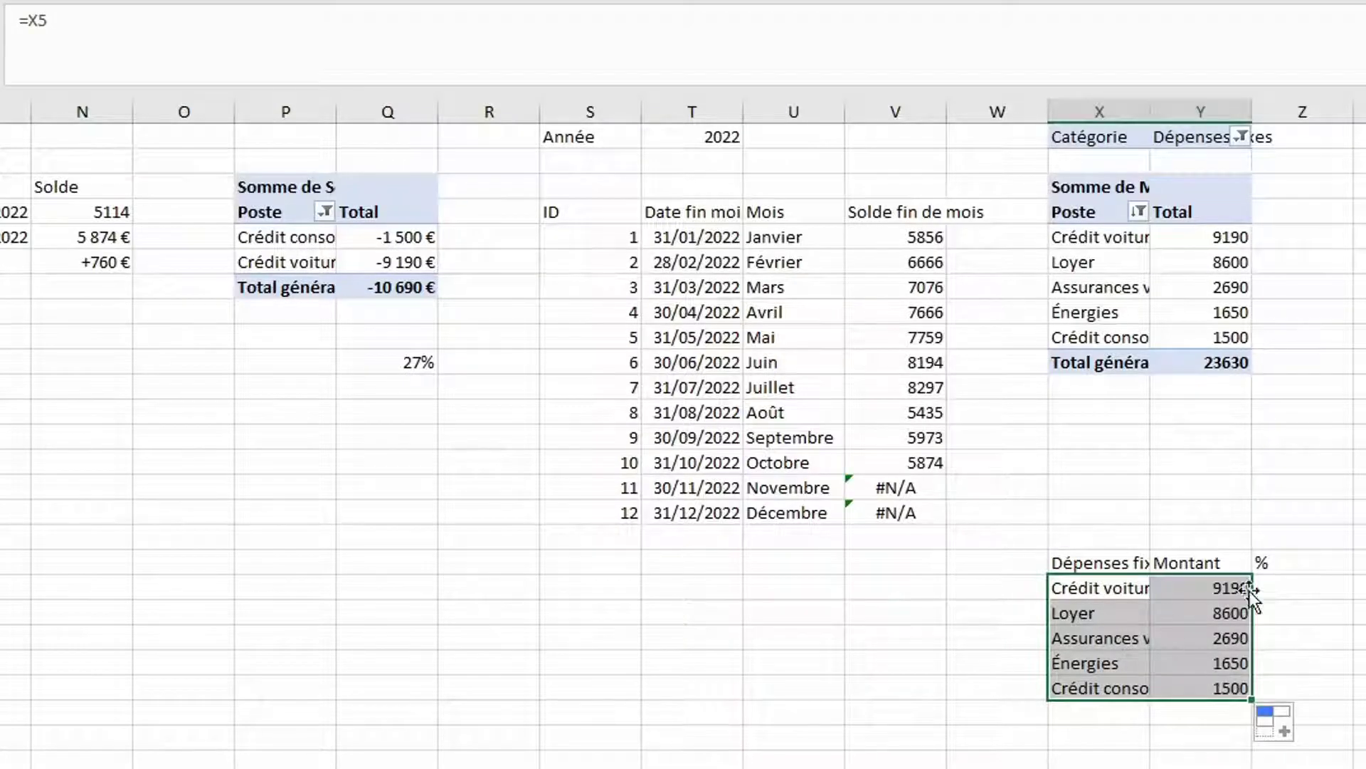
# Add an Autres row in X24 and set Y24 to the negated Dépenses fixes balance from the pivot table at A3
pyautogui.click(1102, 716)
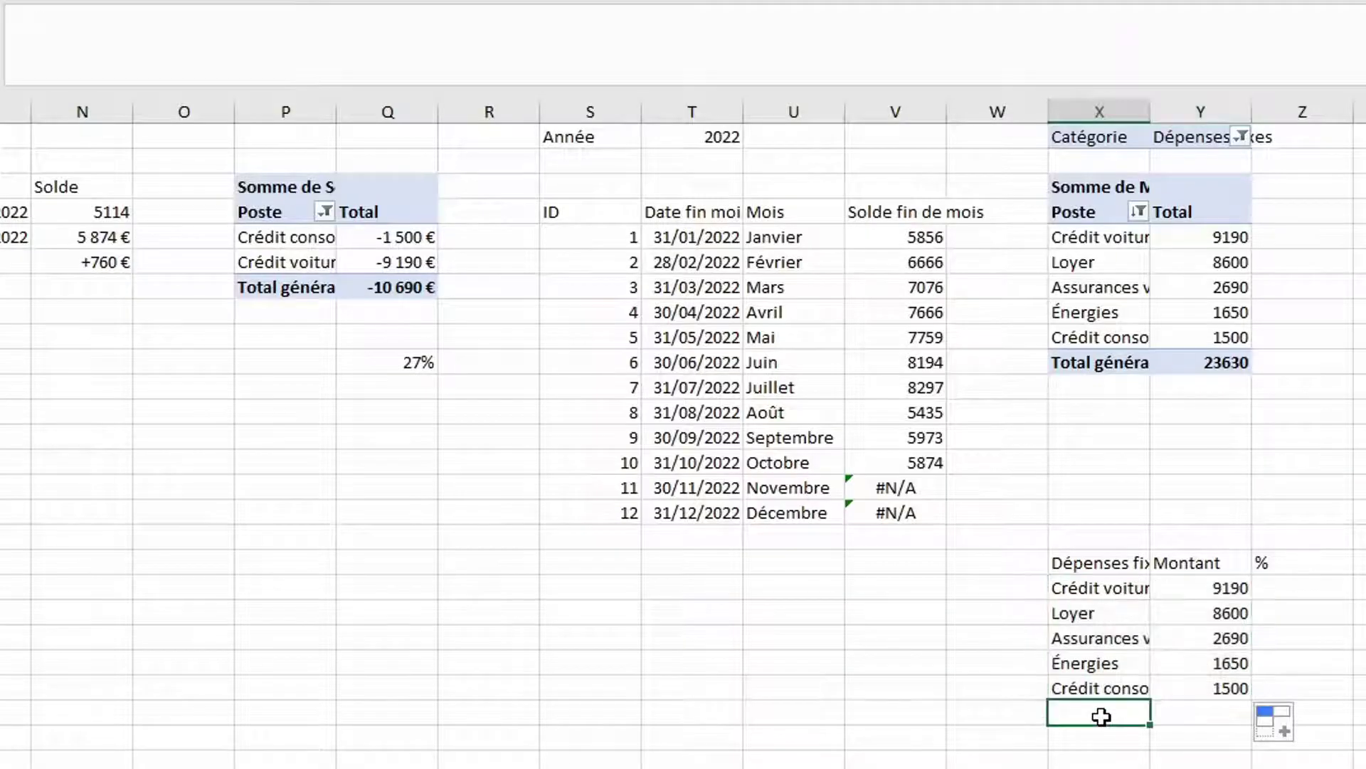
pyautogui.write('A')
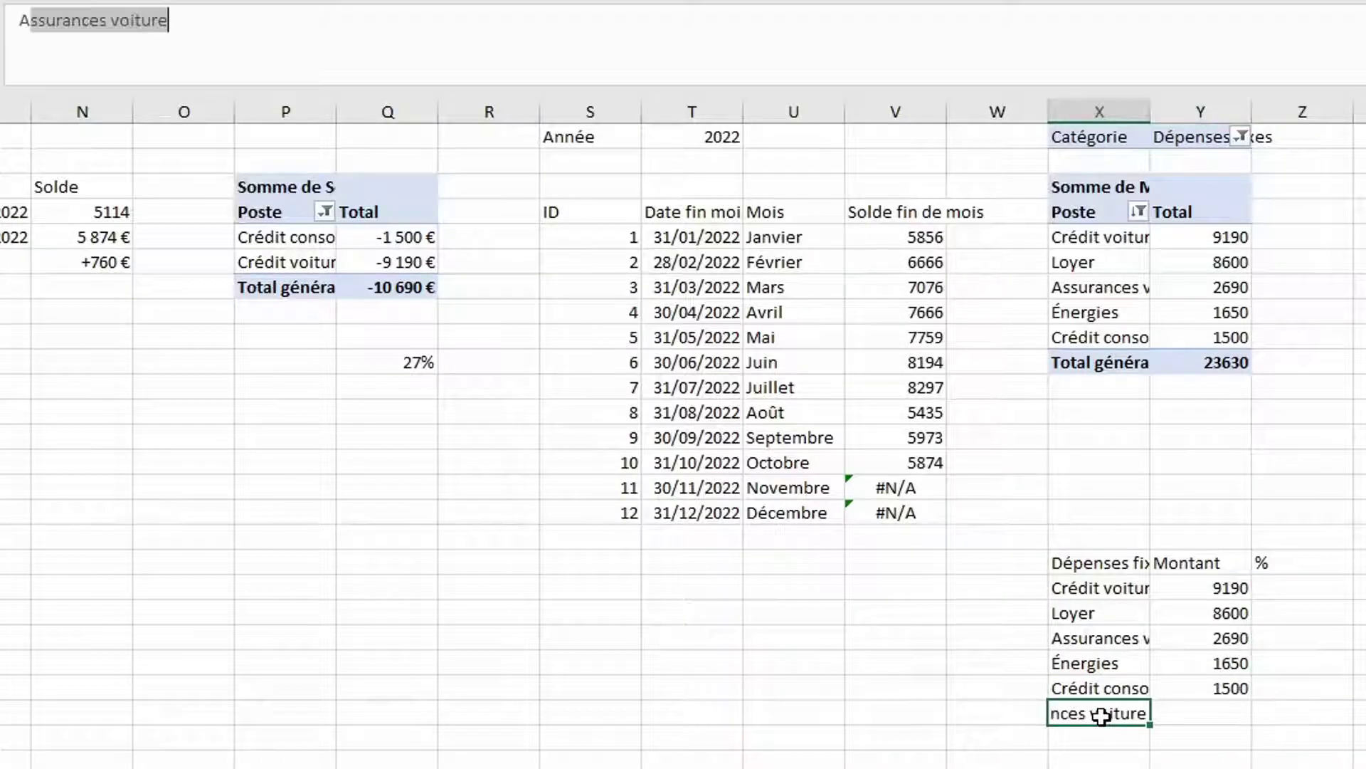
pyautogui.write('utres')
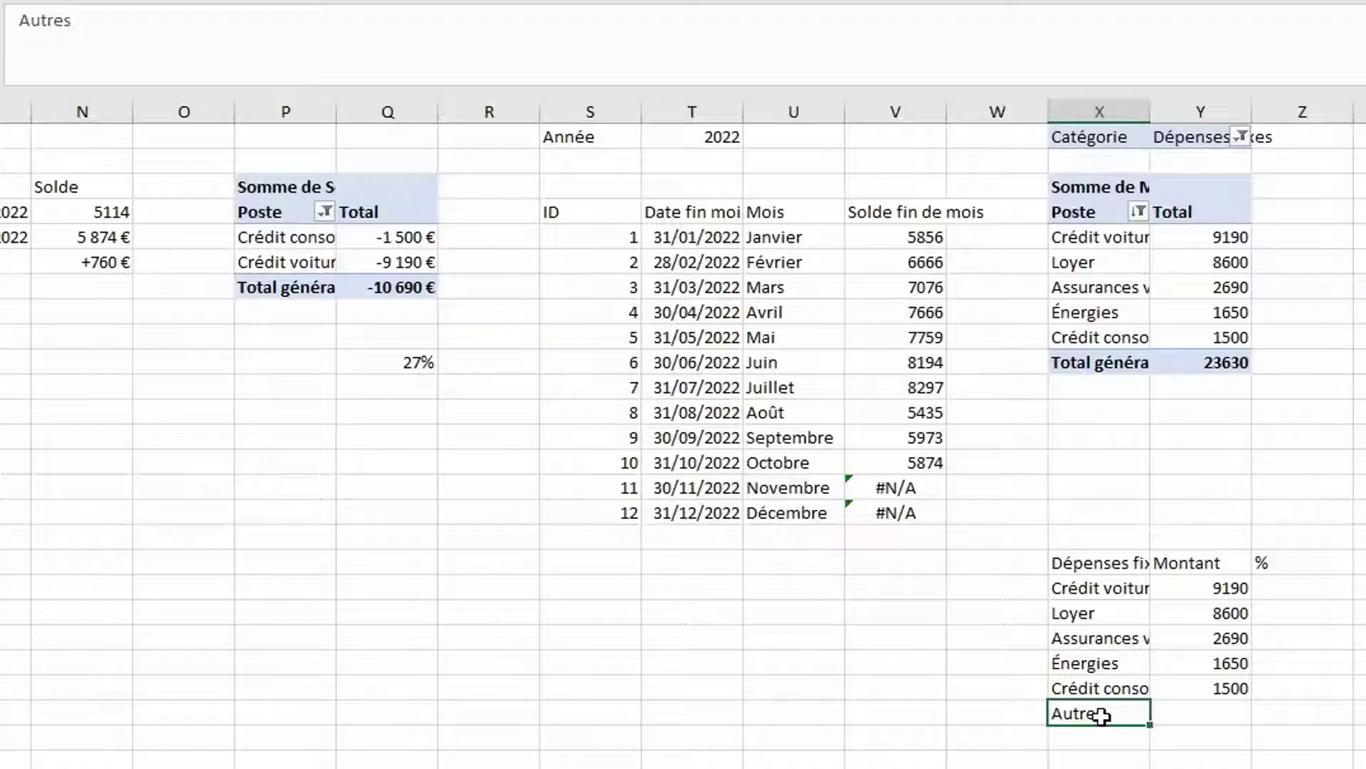
pyautogui.press('Tab')
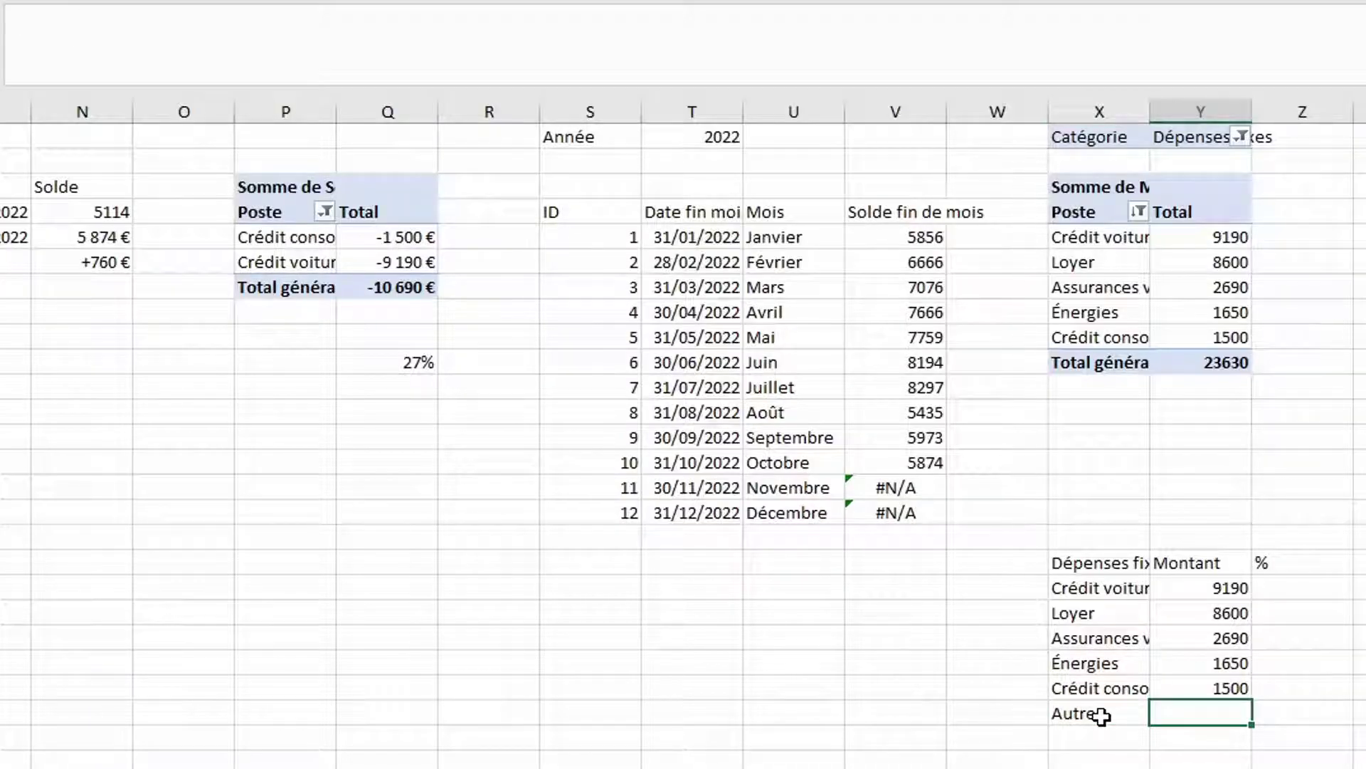
pyautogui.write('=')
pyautogui.hscroll(-5, 683, 448)
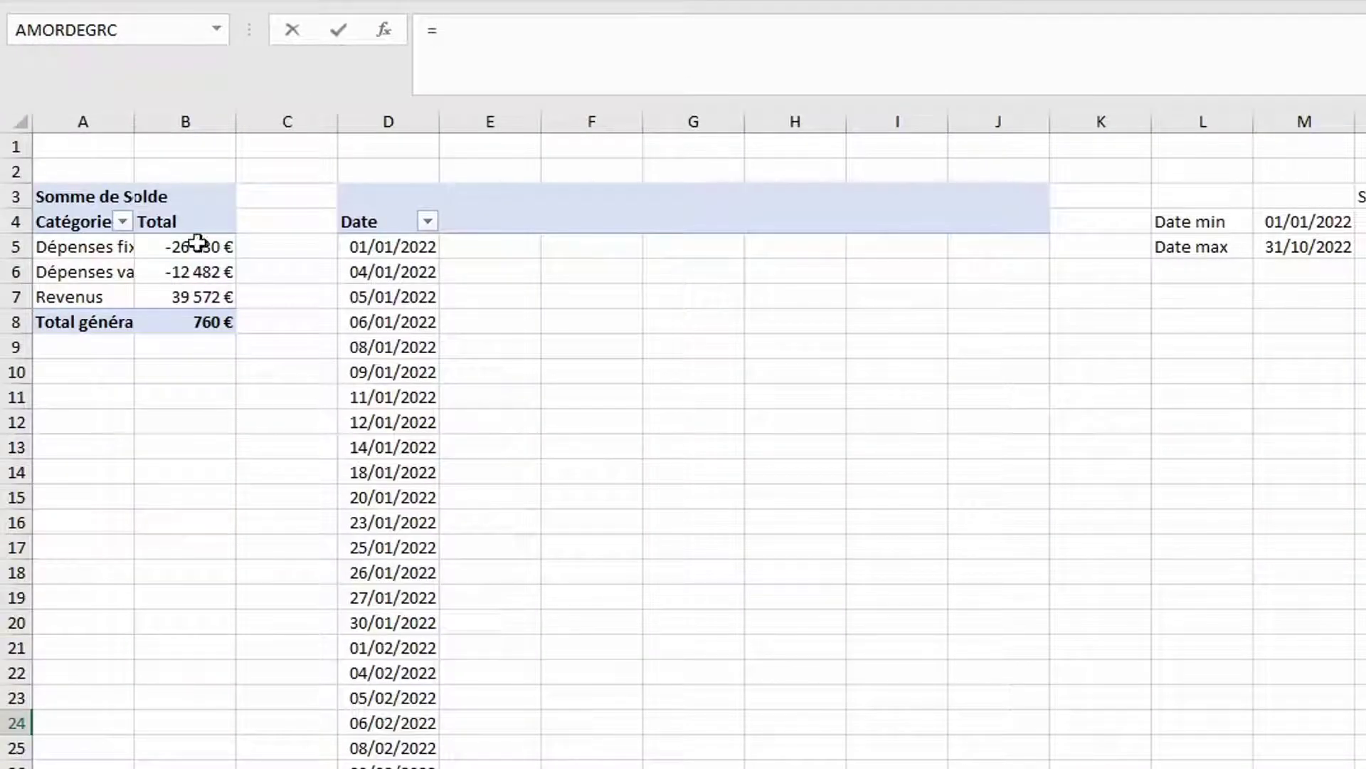
pyautogui.click(180, 247)
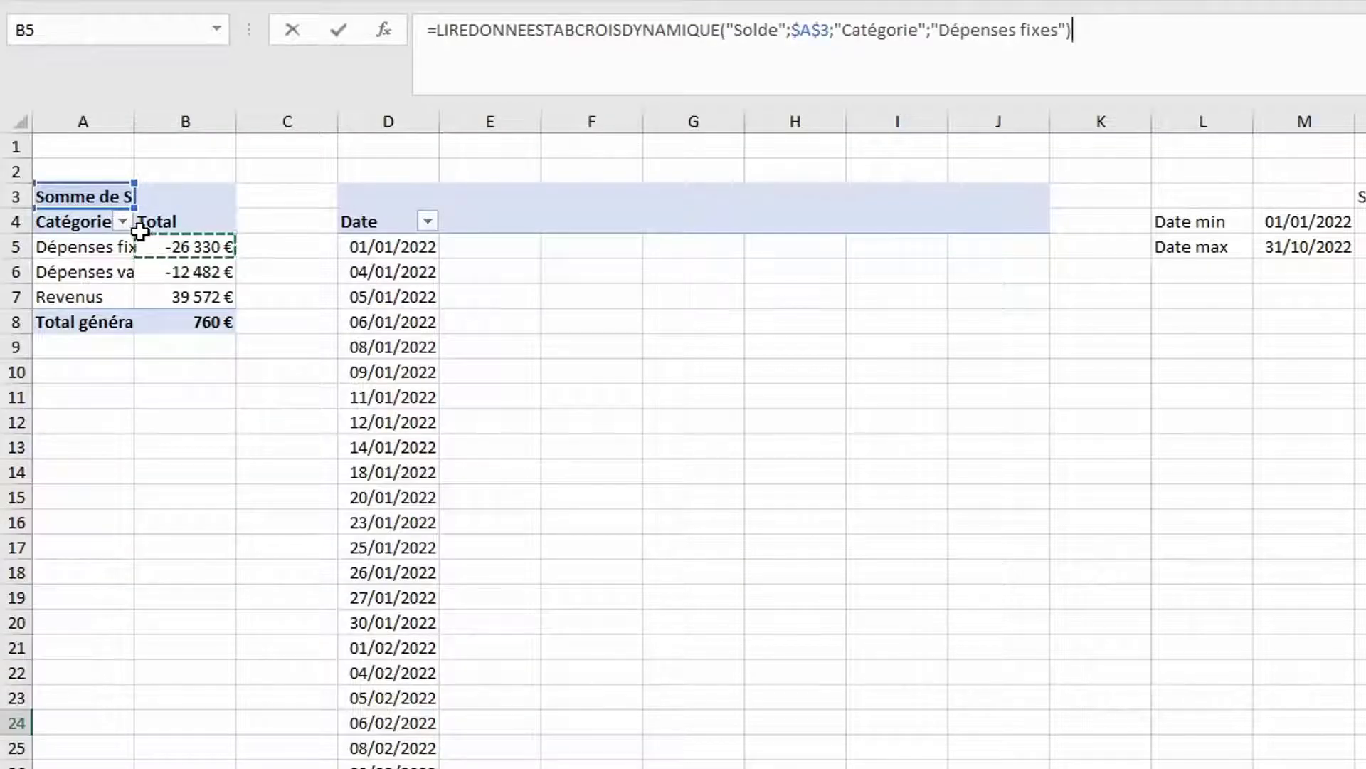
pyautogui.click(436, 41)
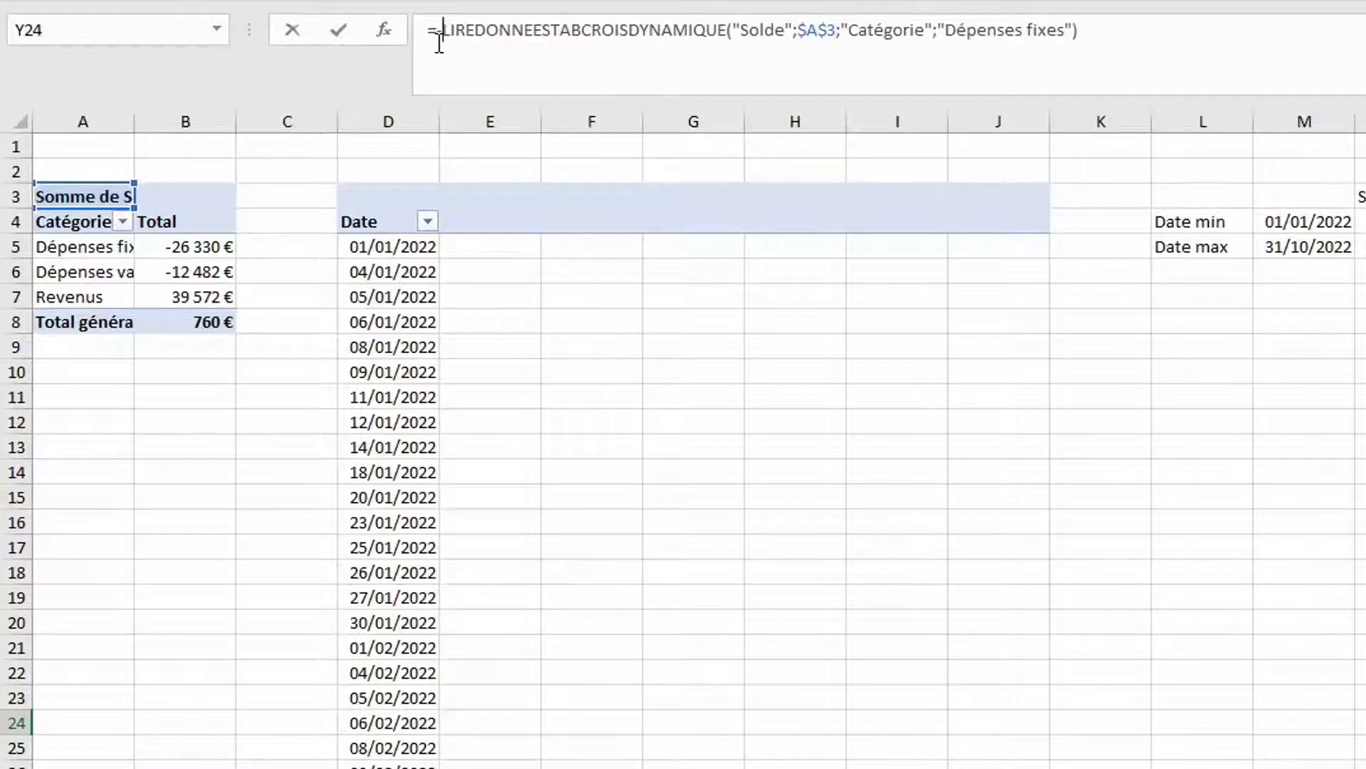
pyautogui.press('Return')
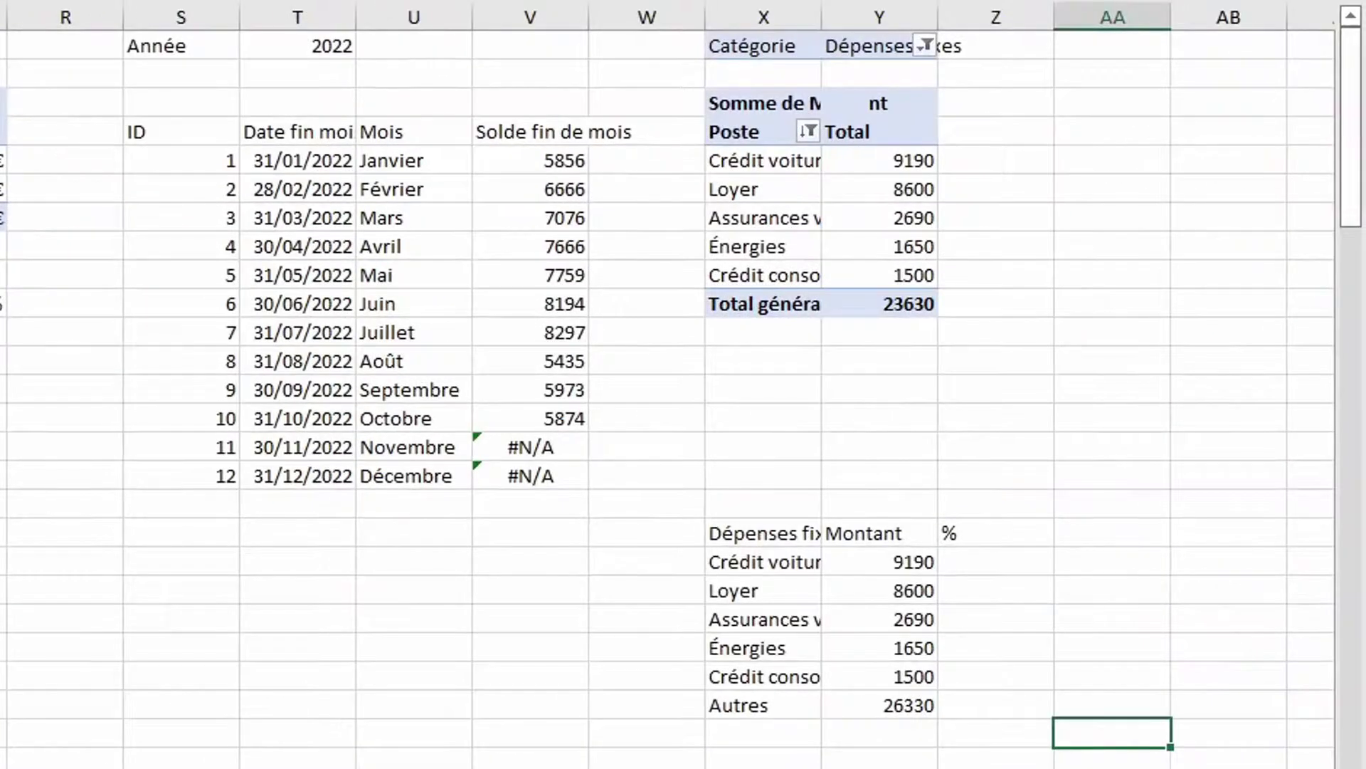
# Subtract the top-five pivot total from the Autres formula in Y24, using the plain cell reference Y10
pyautogui.click(900, 708)
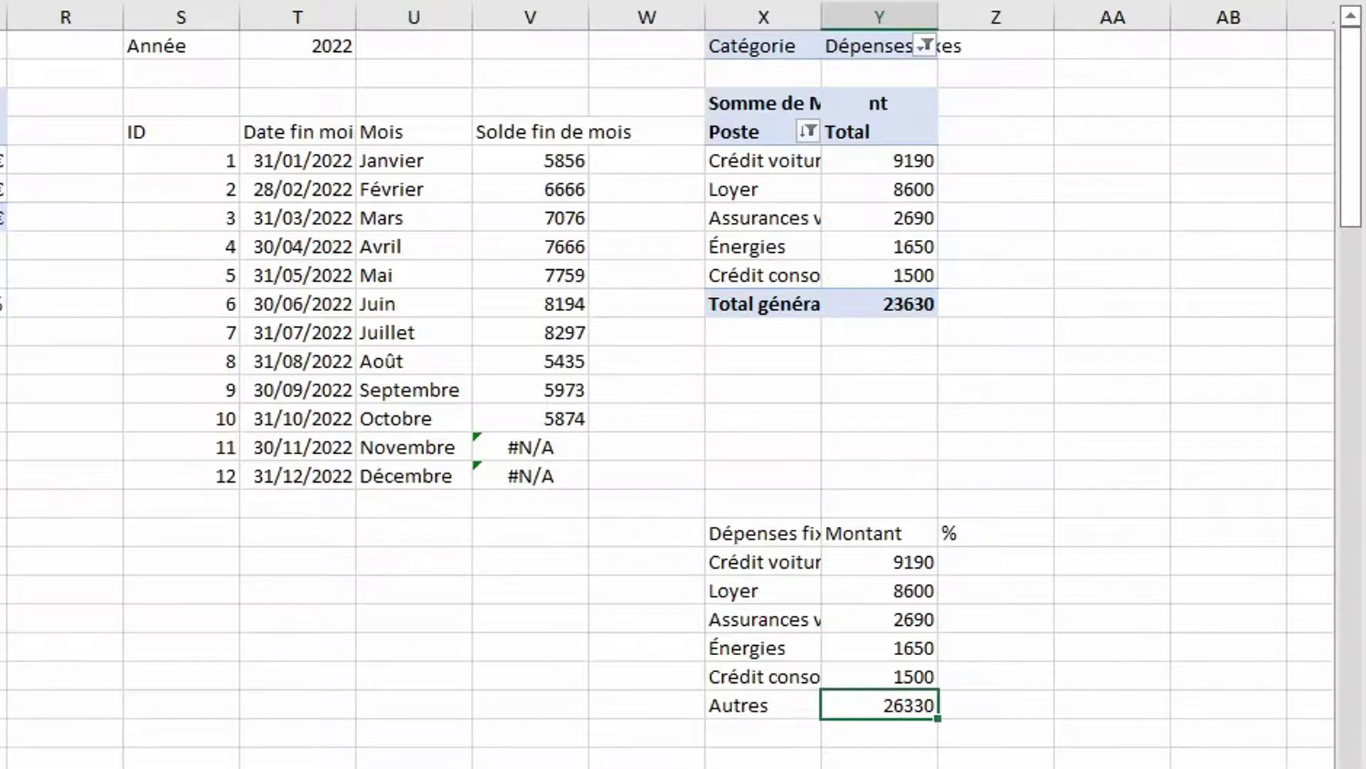
pyautogui.press('F2')
pyautogui.write('-')
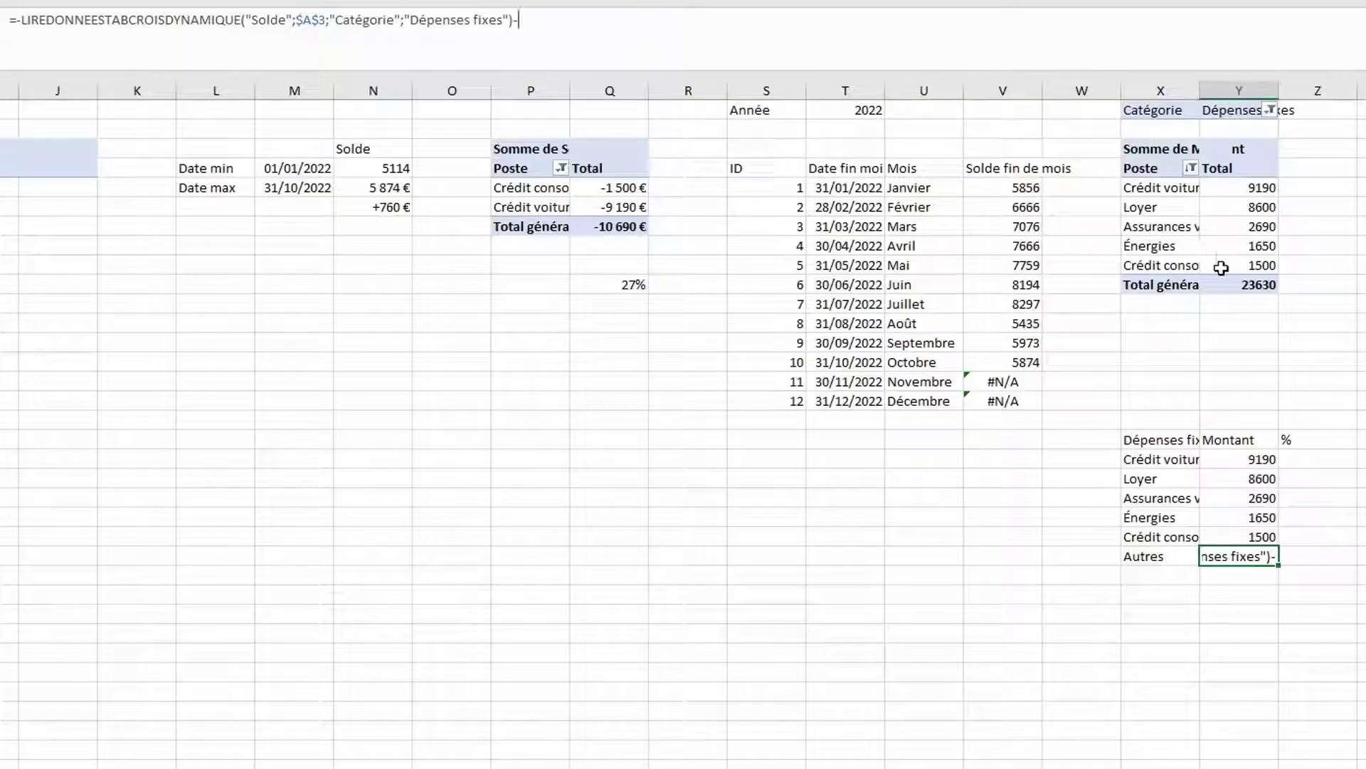
pyautogui.click(1238, 284)
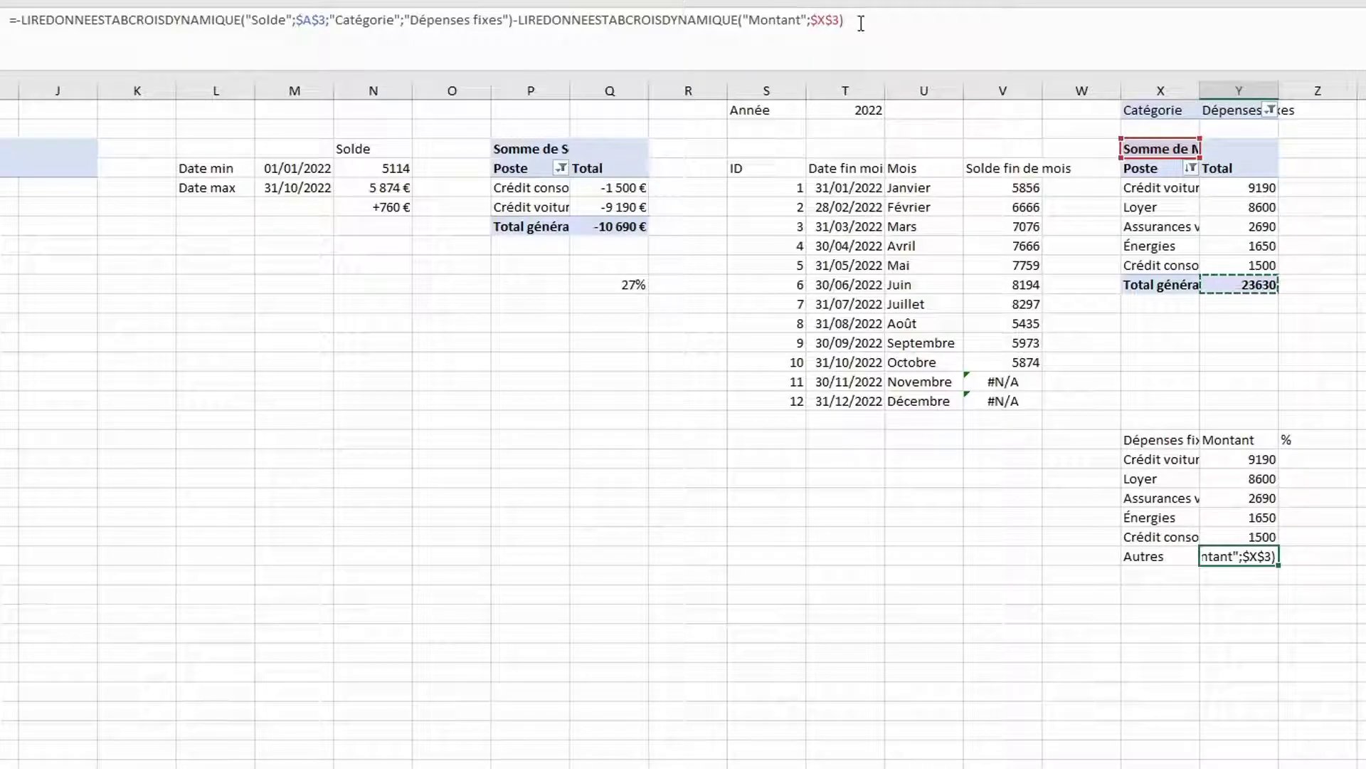
pyautogui.moveTo(857, 20); pyautogui.dragTo(518, 20)
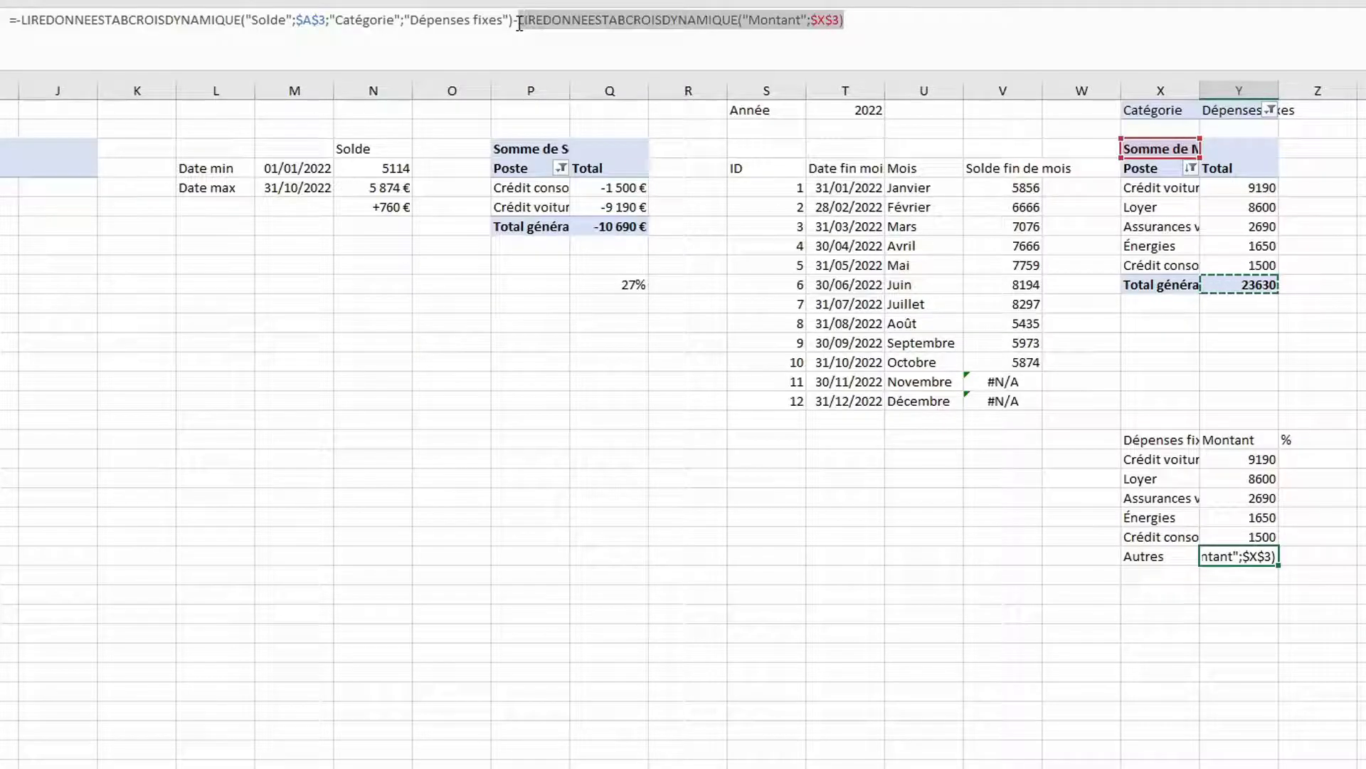
pyautogui.press('BackSpace')
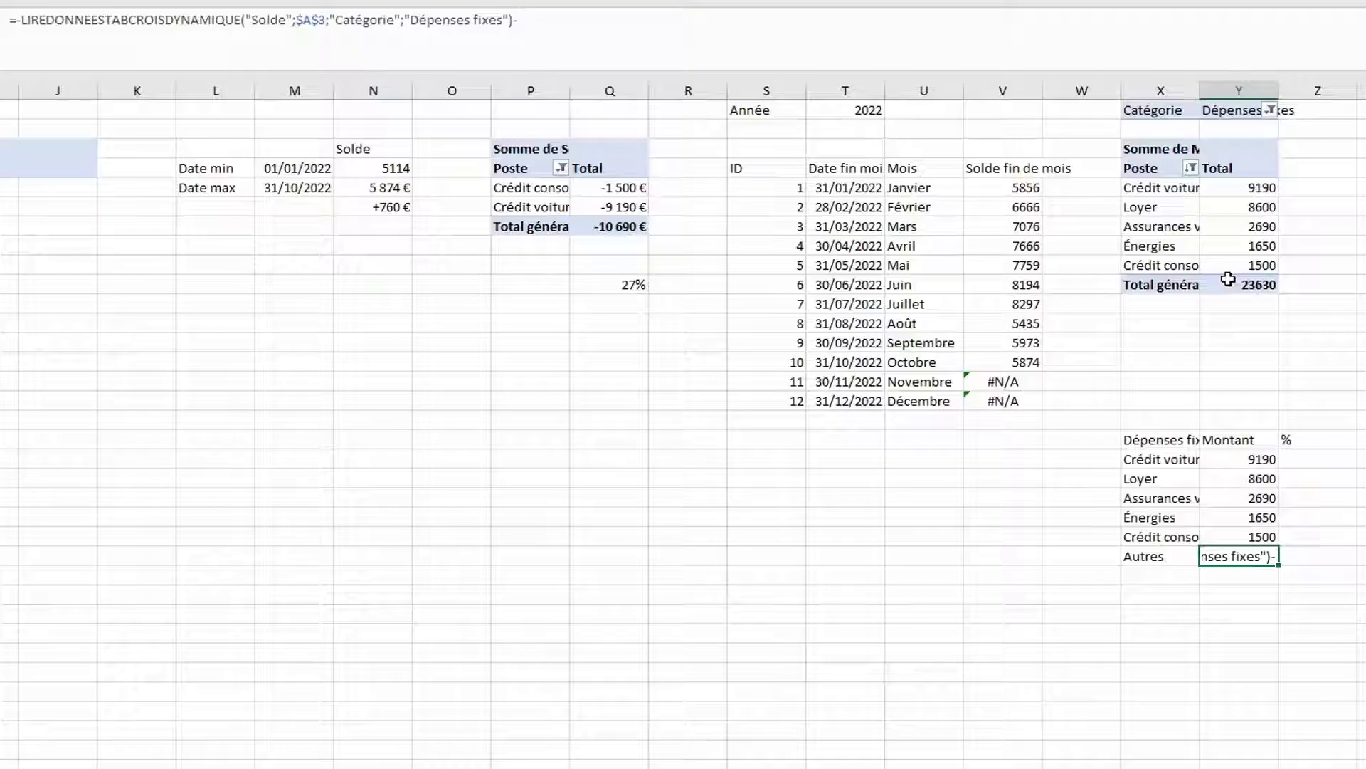
pyautogui.write('y10')
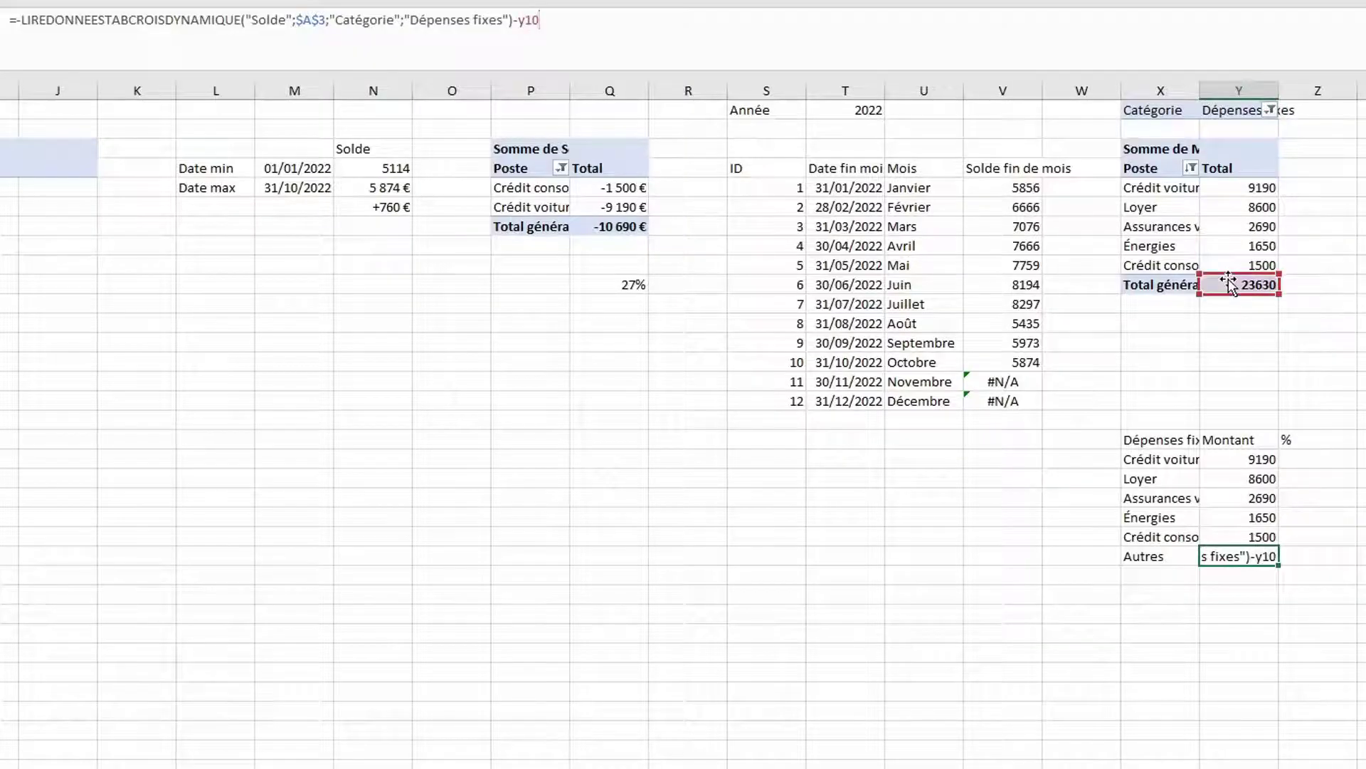
pyautogui.press('Return')
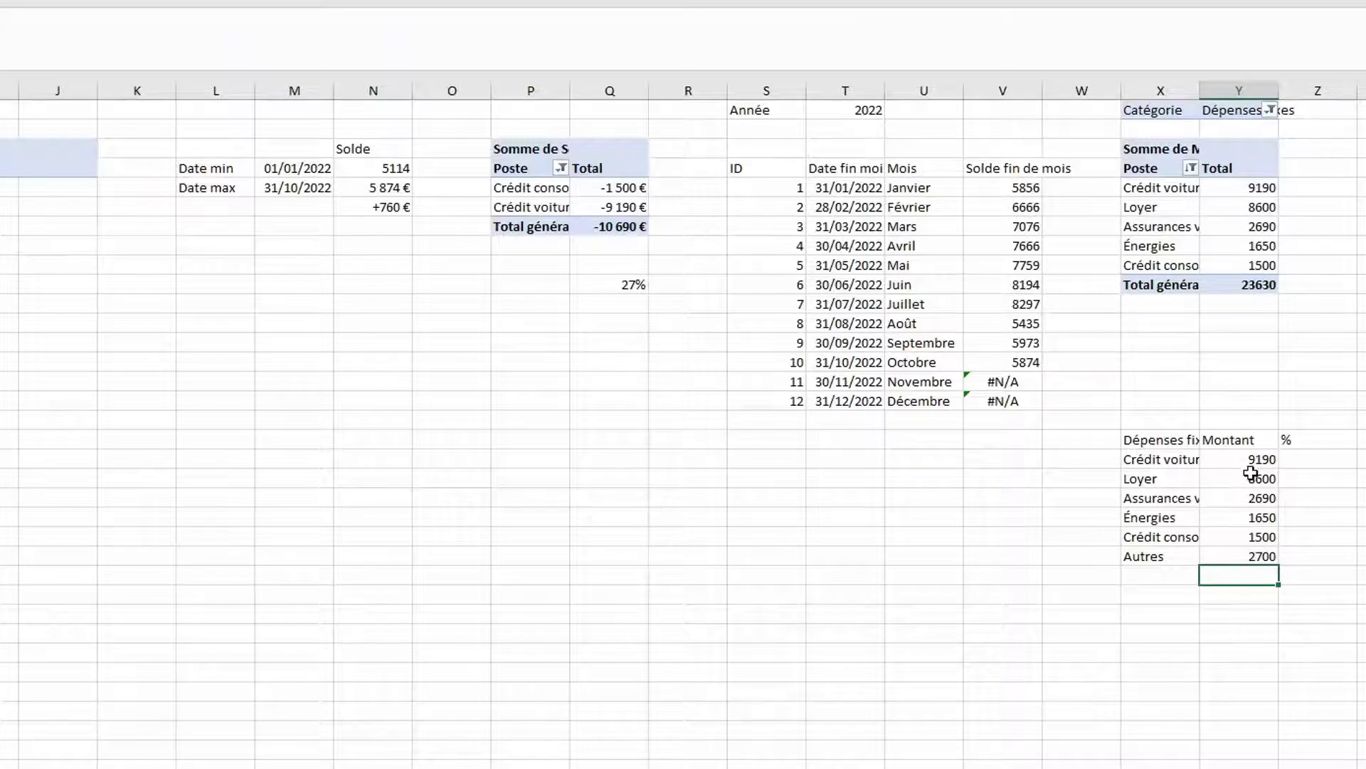
# Add a TOTAL row in X25 and sum the amounts in Y25 with =SOMME(Y19:Y24)
pyautogui.click(1148, 578)
pyautogui.write('TOTAL')
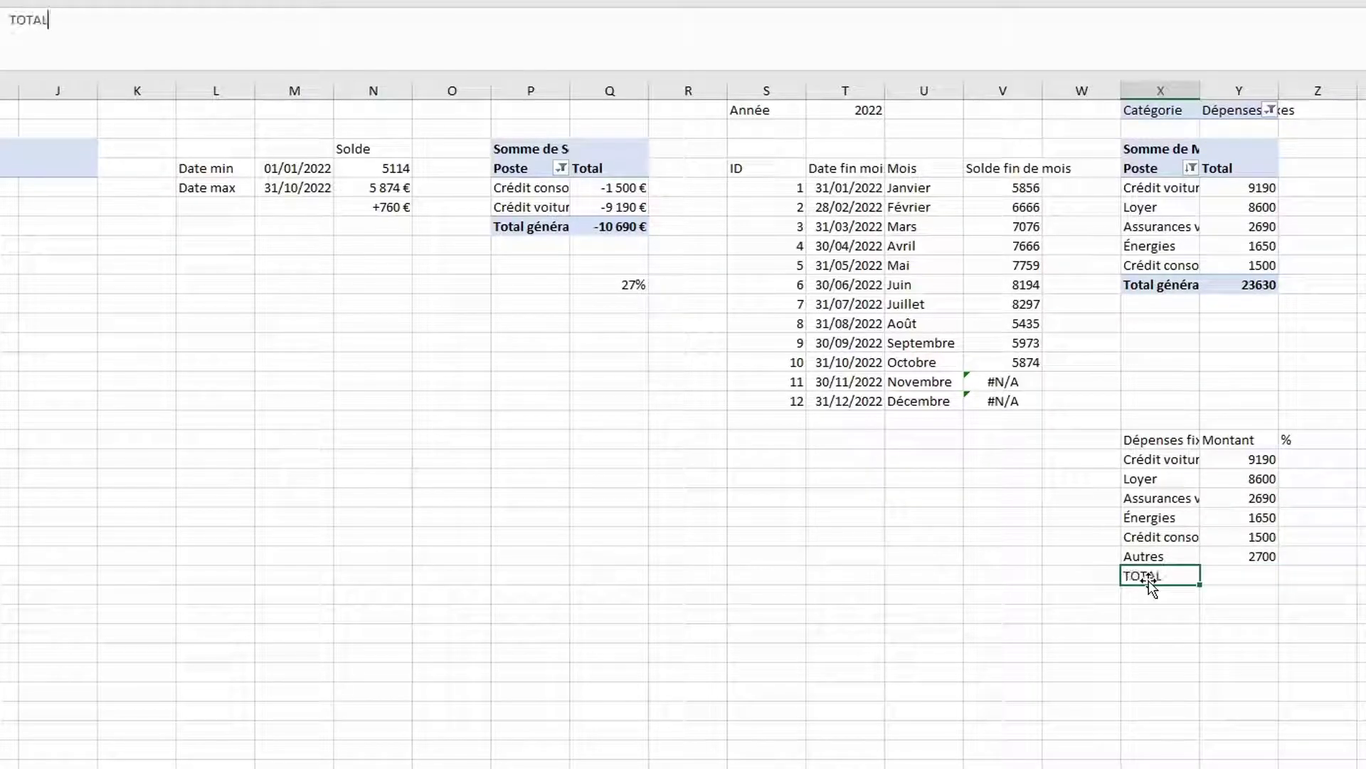
pyautogui.press('Tab')
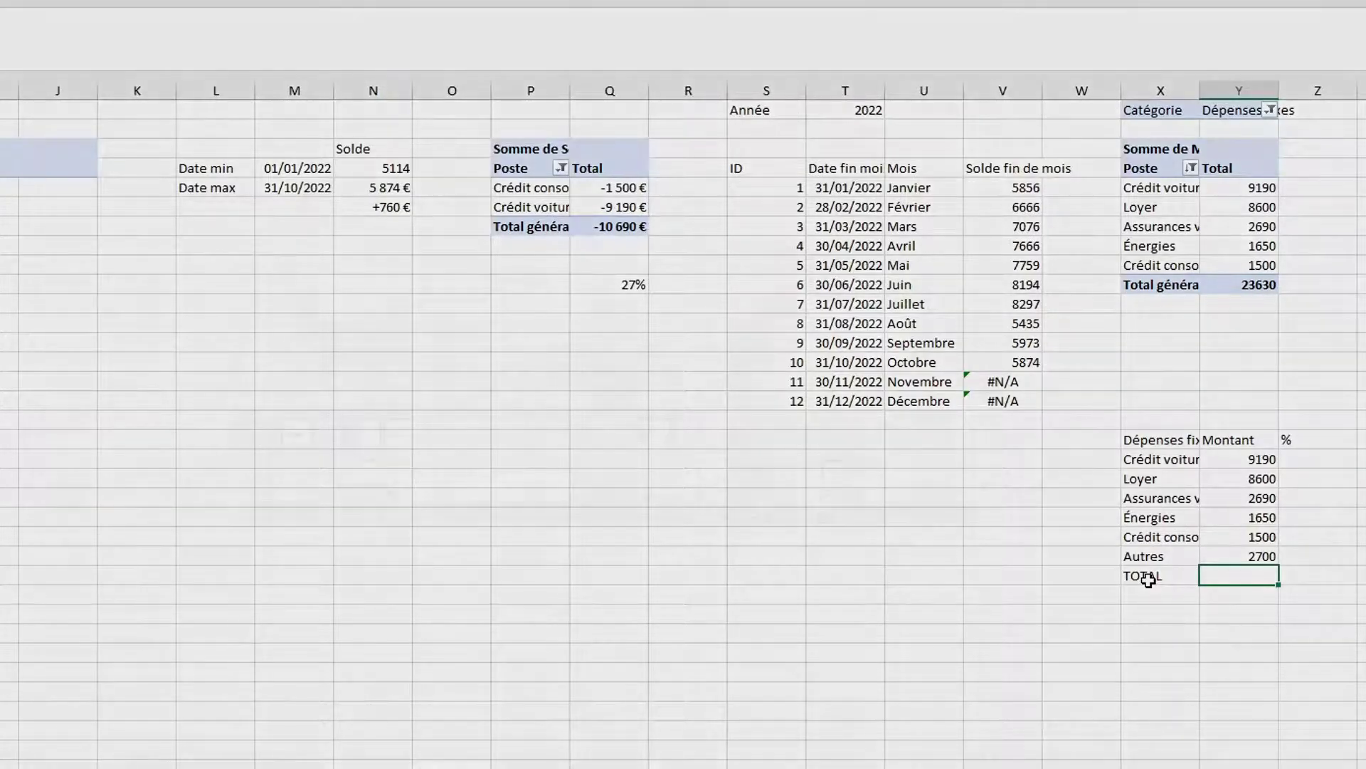
pyautogui.hotkey('alt', '=')
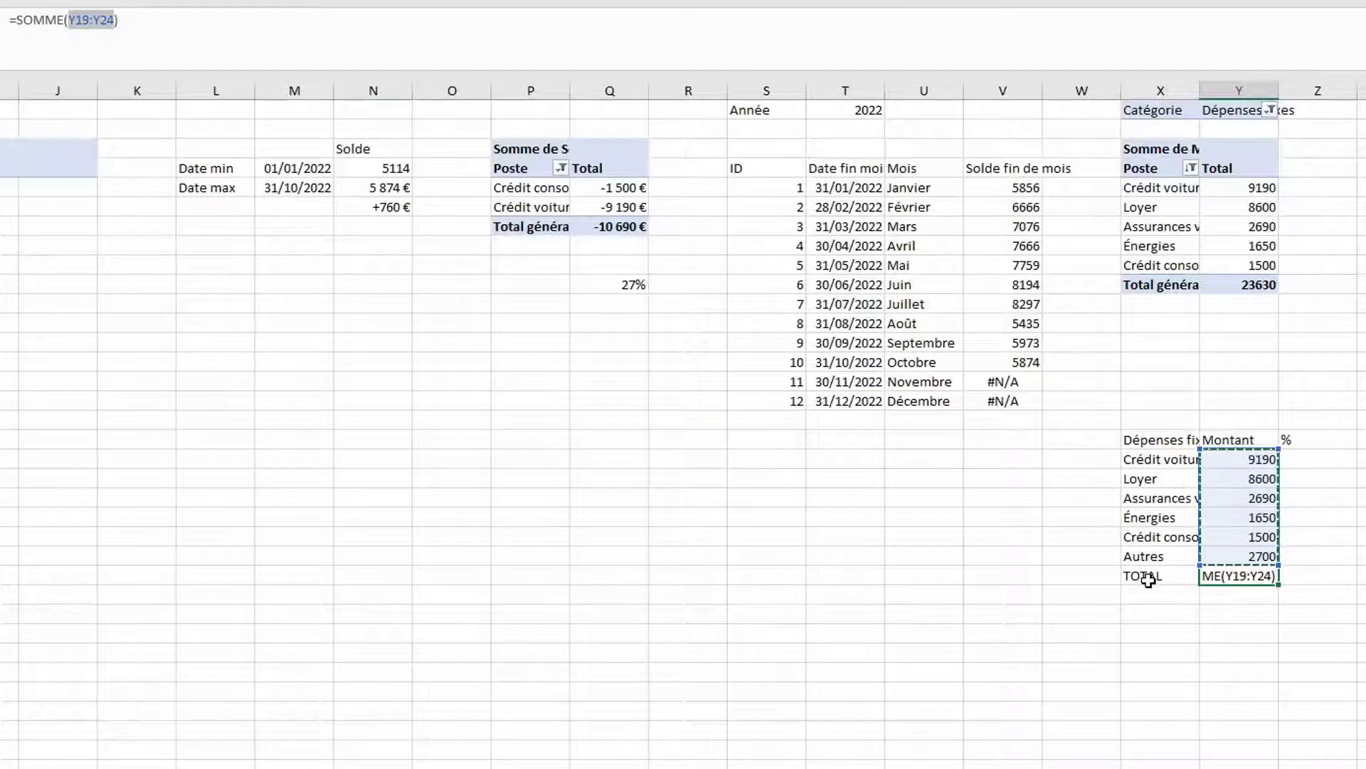
pyautogui.press('Return')
pyautogui.click(1150, 589)
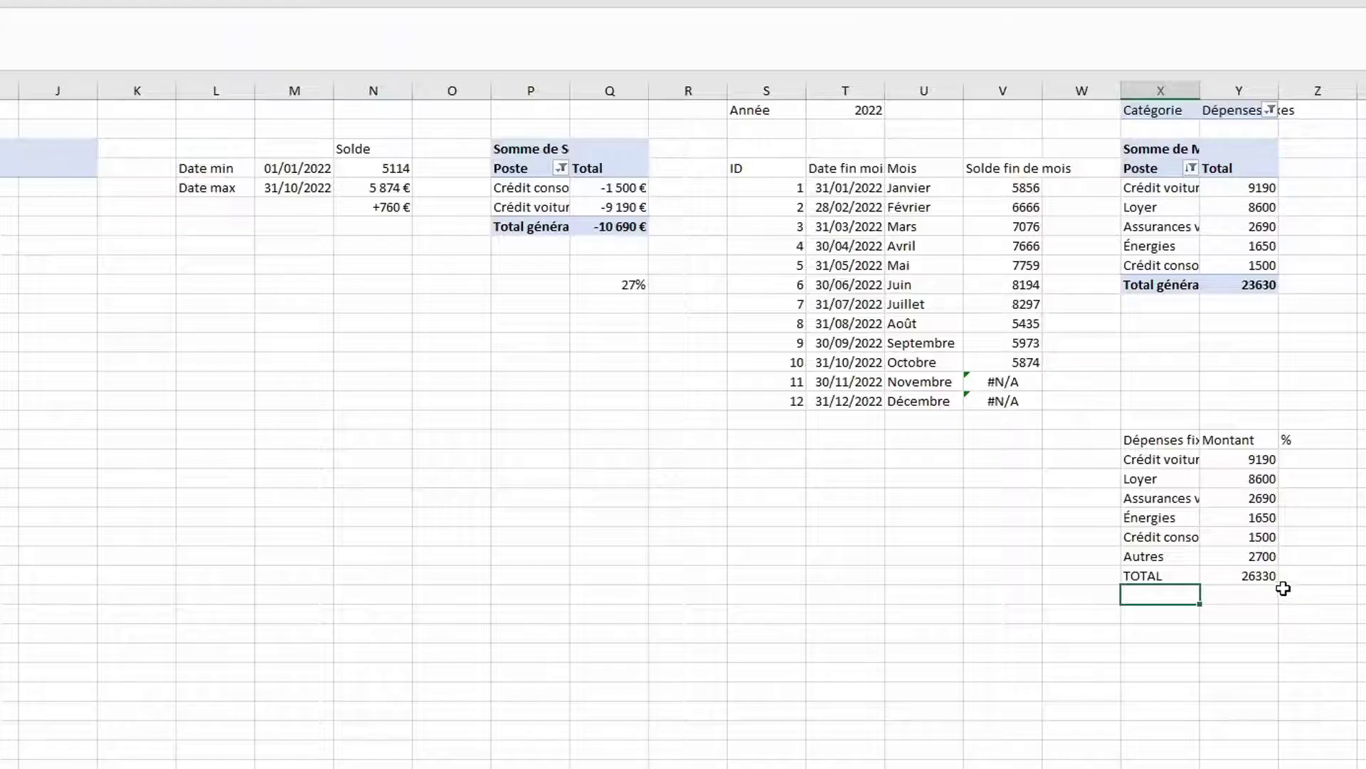
# In the Autres amount formula, replace the fixed "Dépenses fixes" text with a reference to the category filter cell Y1
pyautogui.click(1248, 556)
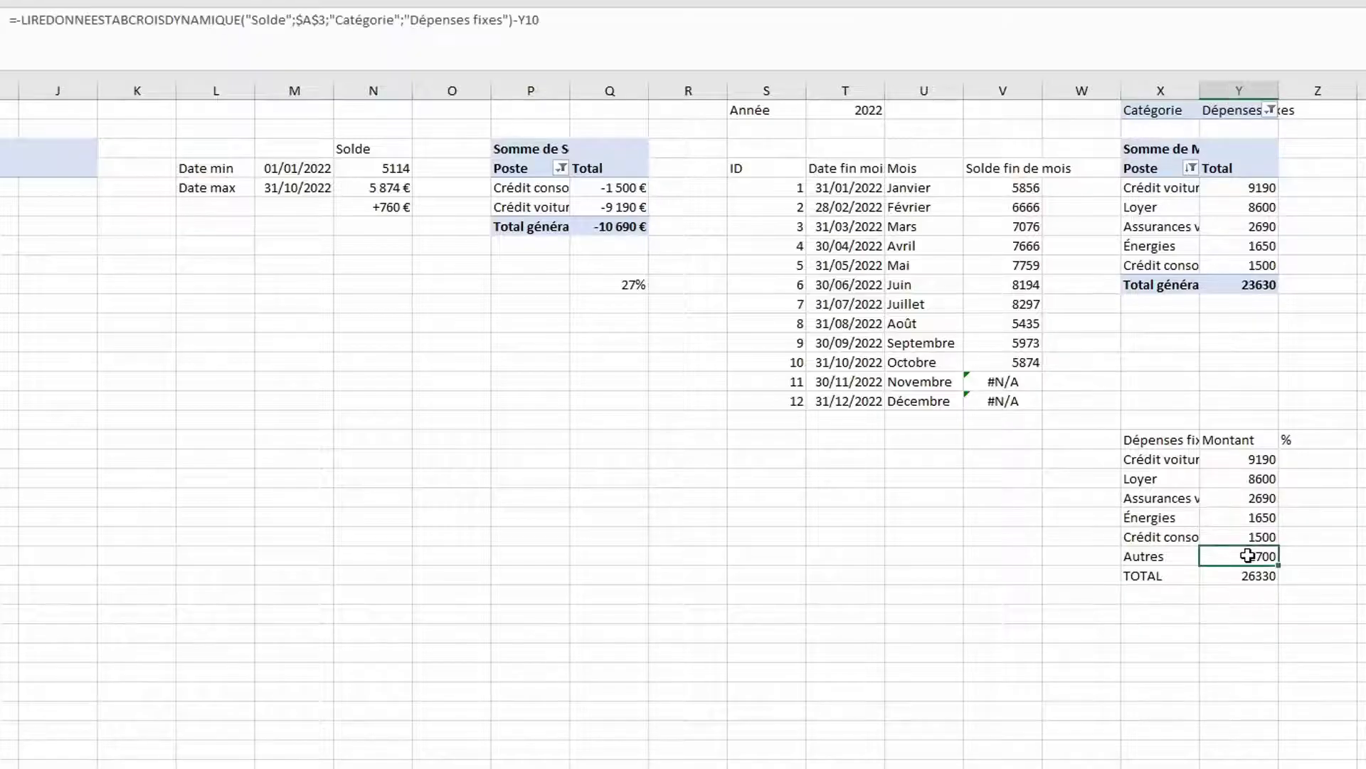
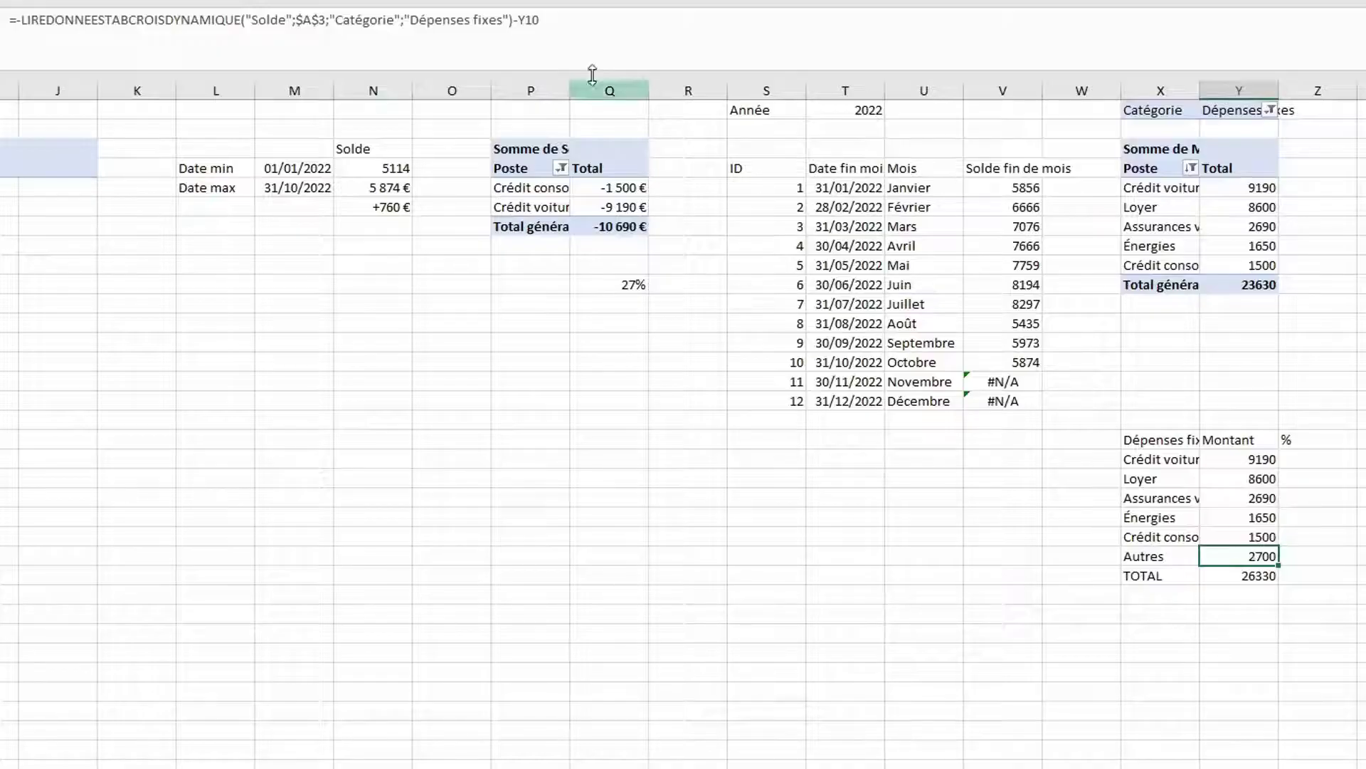
pyautogui.click(510, 22)
pyautogui.press('BackSpace')
pyautogui.press('BackSpace')
pyautogui.press('BackSpace')
pyautogui.press('BackSpace')
pyautogui.press('BackSpace')
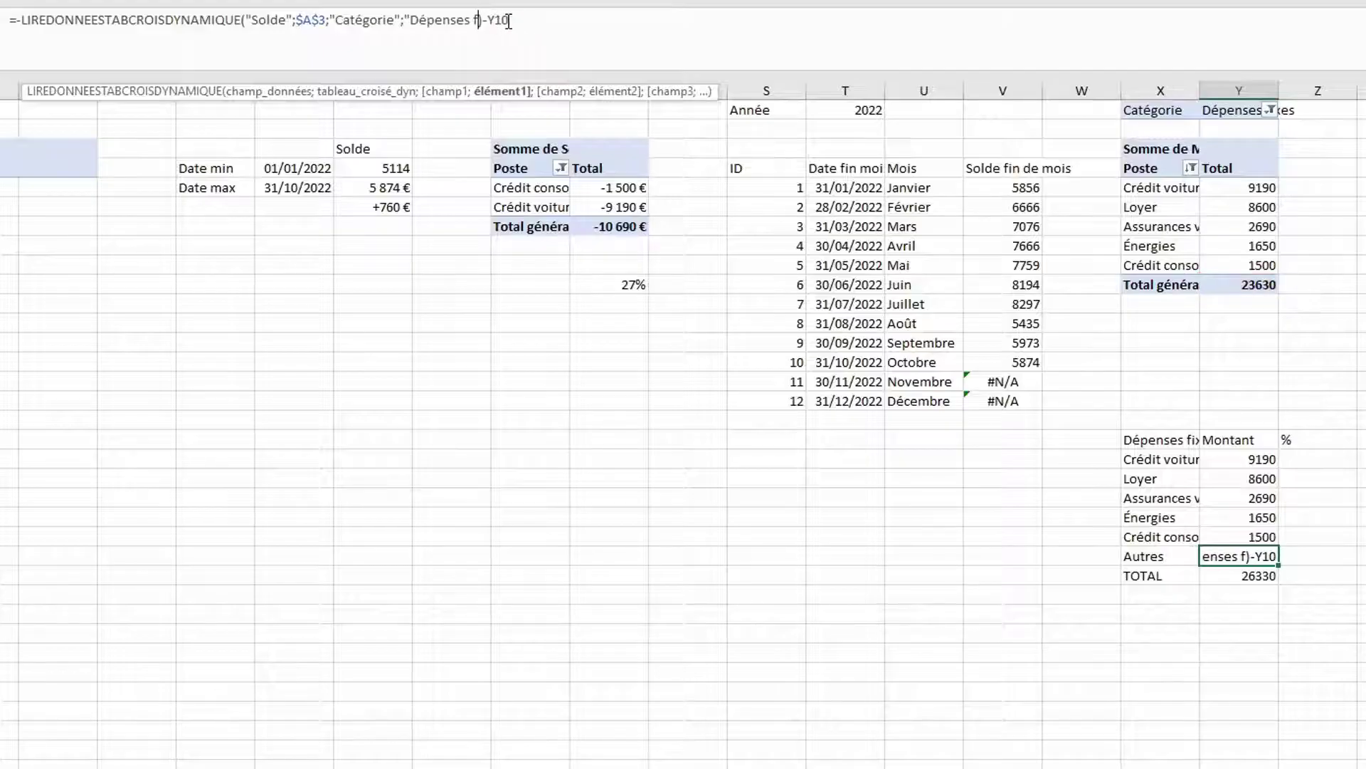
pyautogui.press('BackSpace')
pyautogui.press('BackSpace')
pyautogui.press('BackSpace')
pyautogui.press('BackSpace')
pyautogui.press('BackSpace')
pyautogui.press('BackSpace')
pyautogui.press('BackSpace')
pyautogui.press('BackSpace')
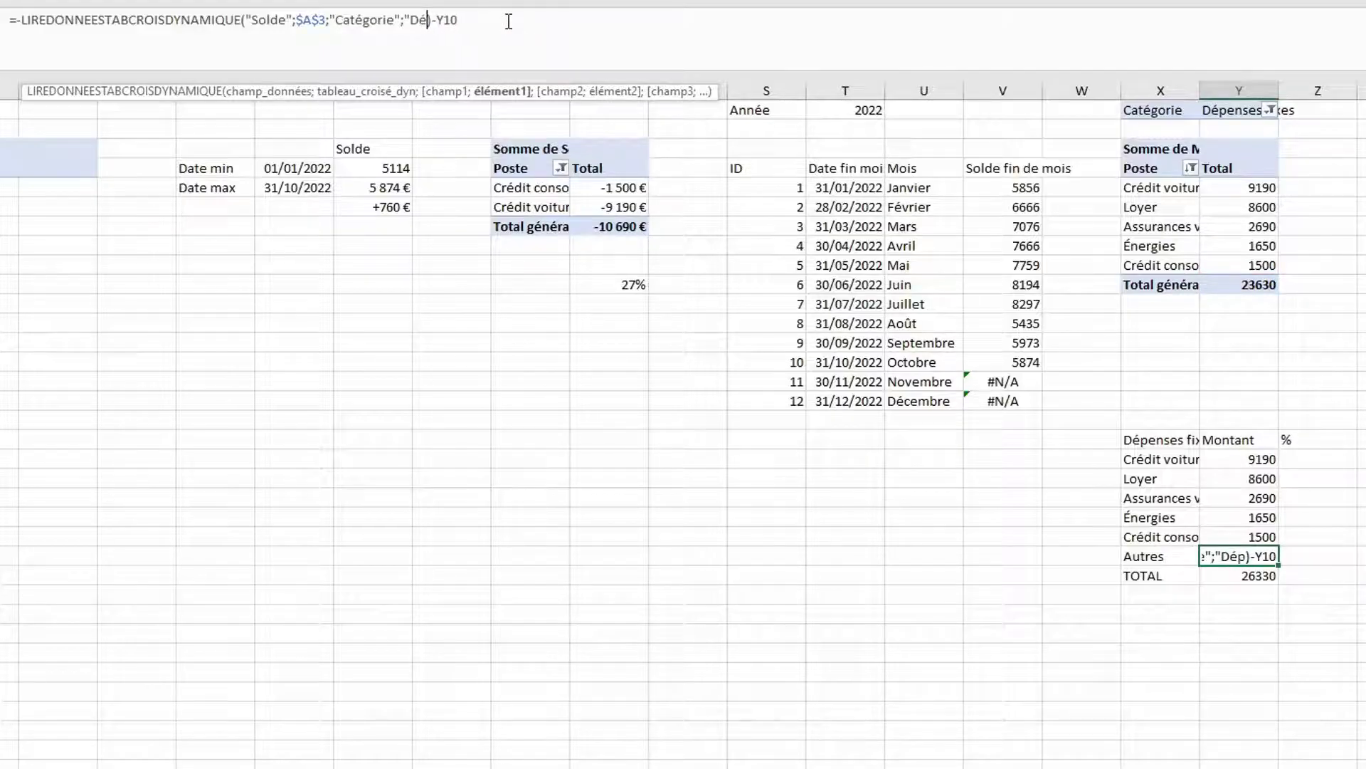
pyautogui.press('BackSpace')
pyautogui.press('BackSpace')
pyautogui.press('BackSpace')
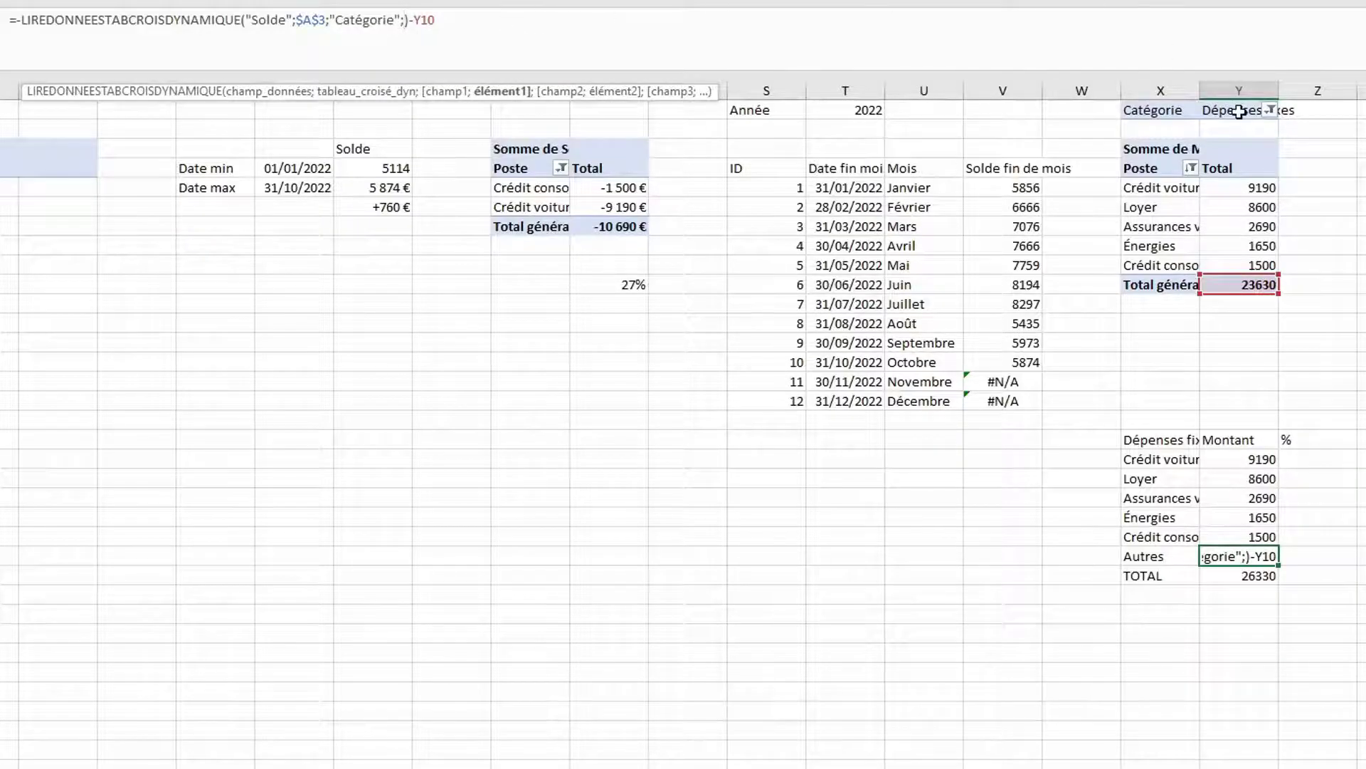
pyautogui.click(1239, 111)
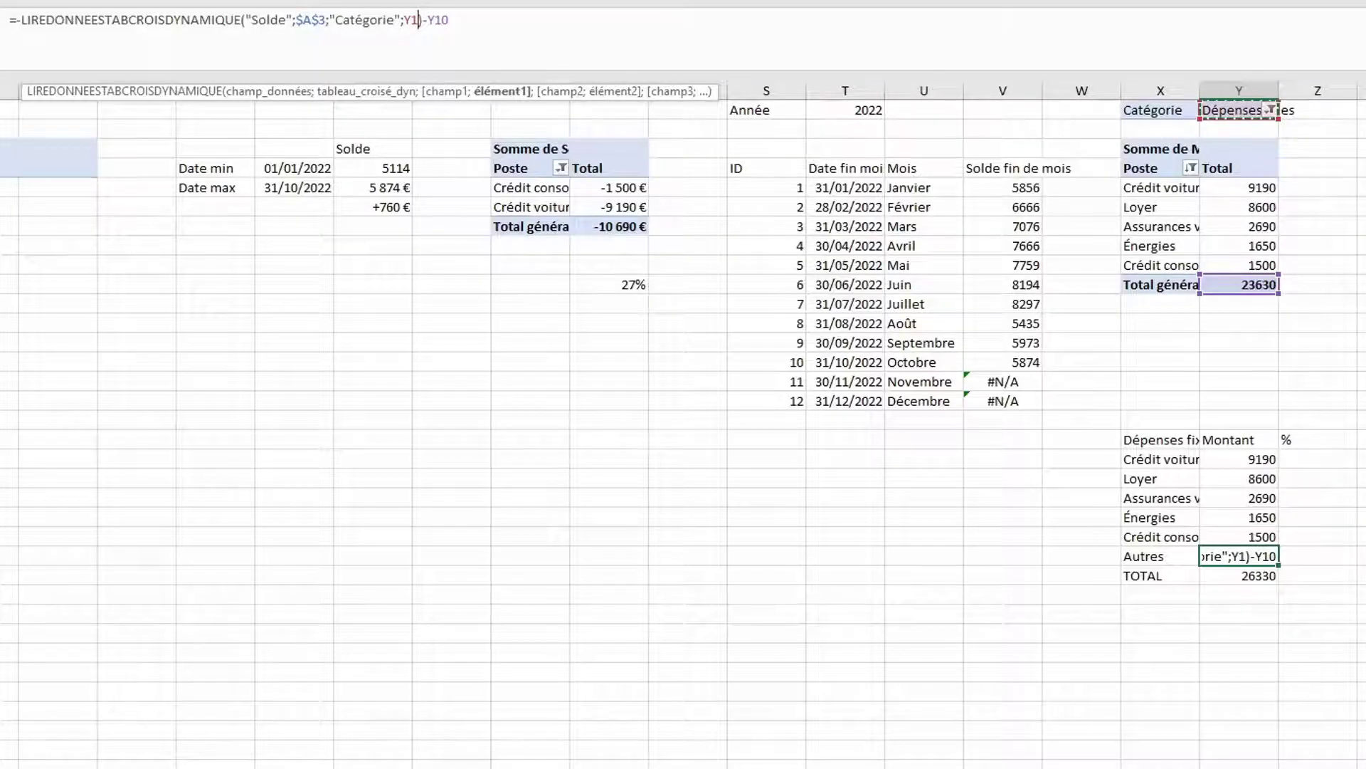
# Replace the leading minus sign in the Autres formula with ABS() around the LIREDONNEESTABCROISDYNAMIQUE function
pyautogui.click(20, 25)
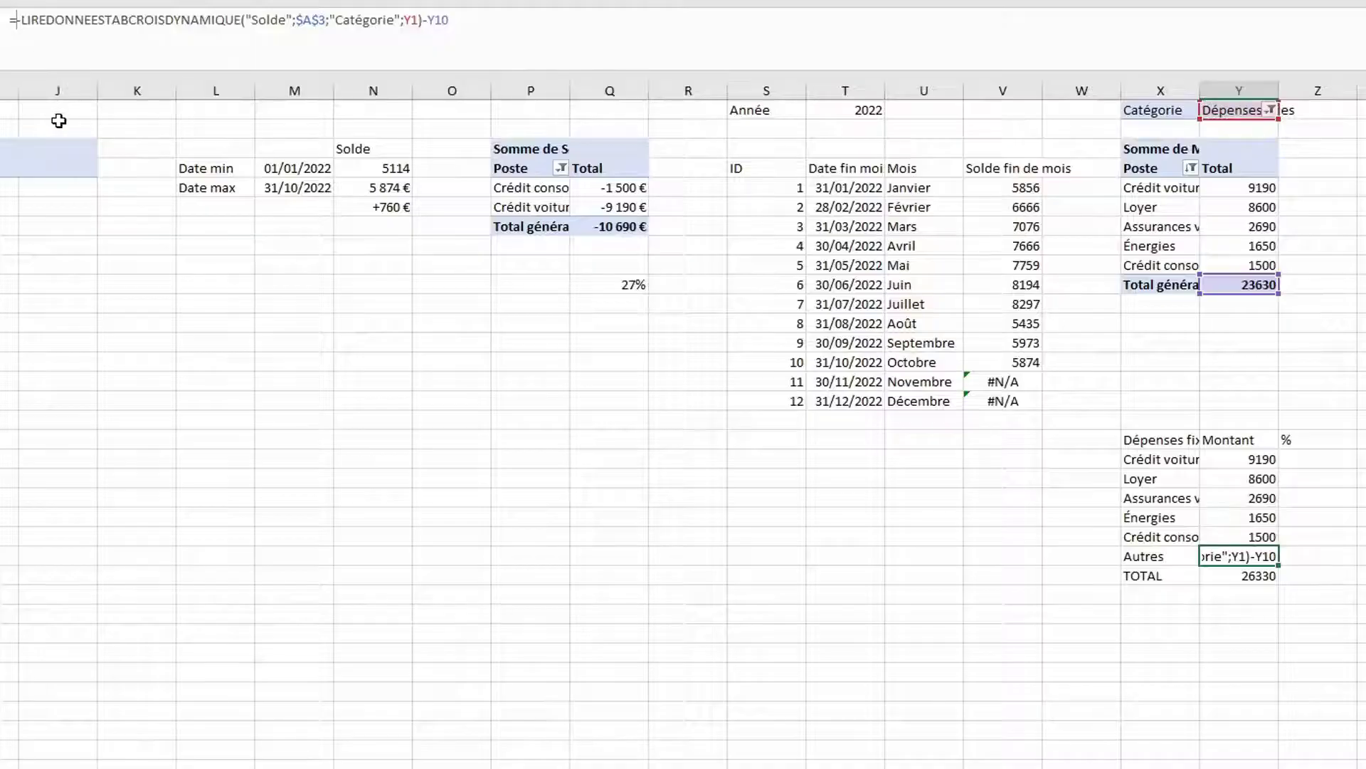
pyautogui.write('-')
pyautogui.press('BackSpace')
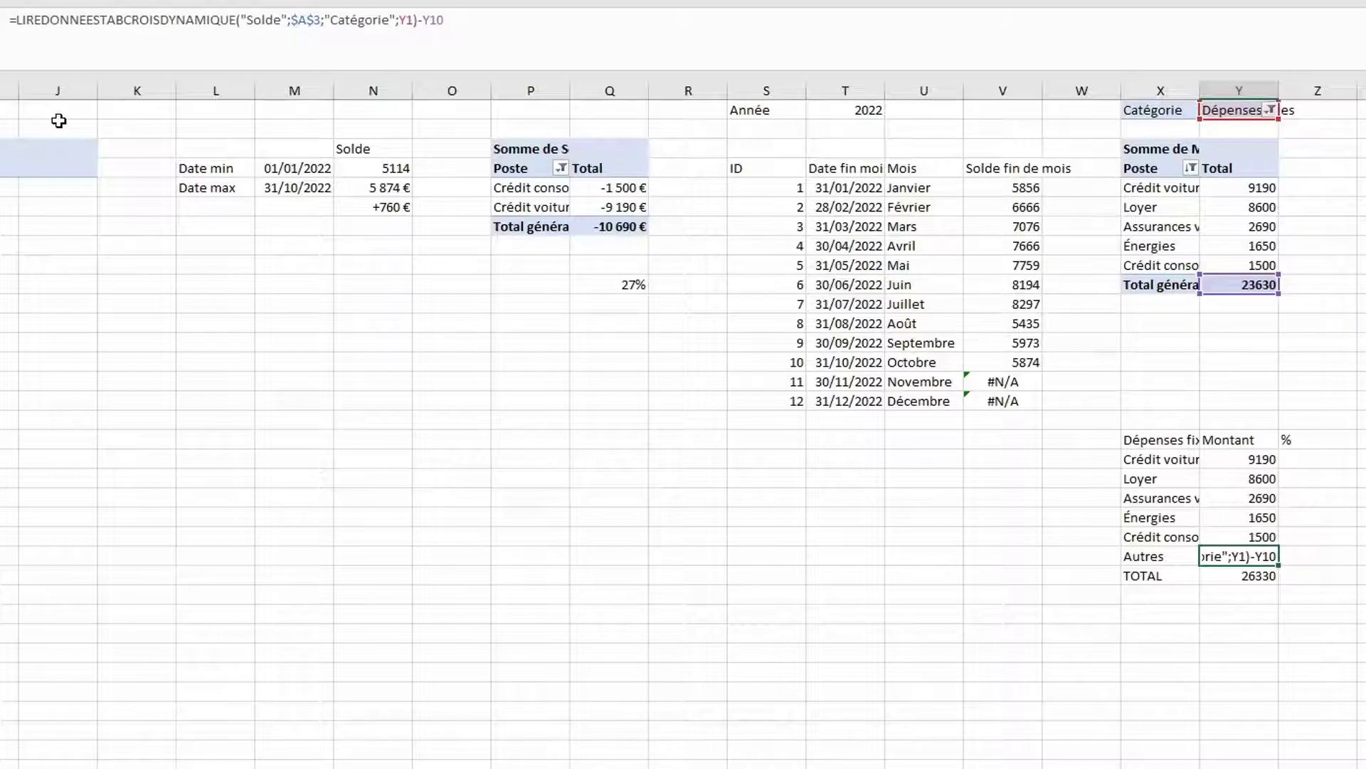
pyautogui.write('abs(')
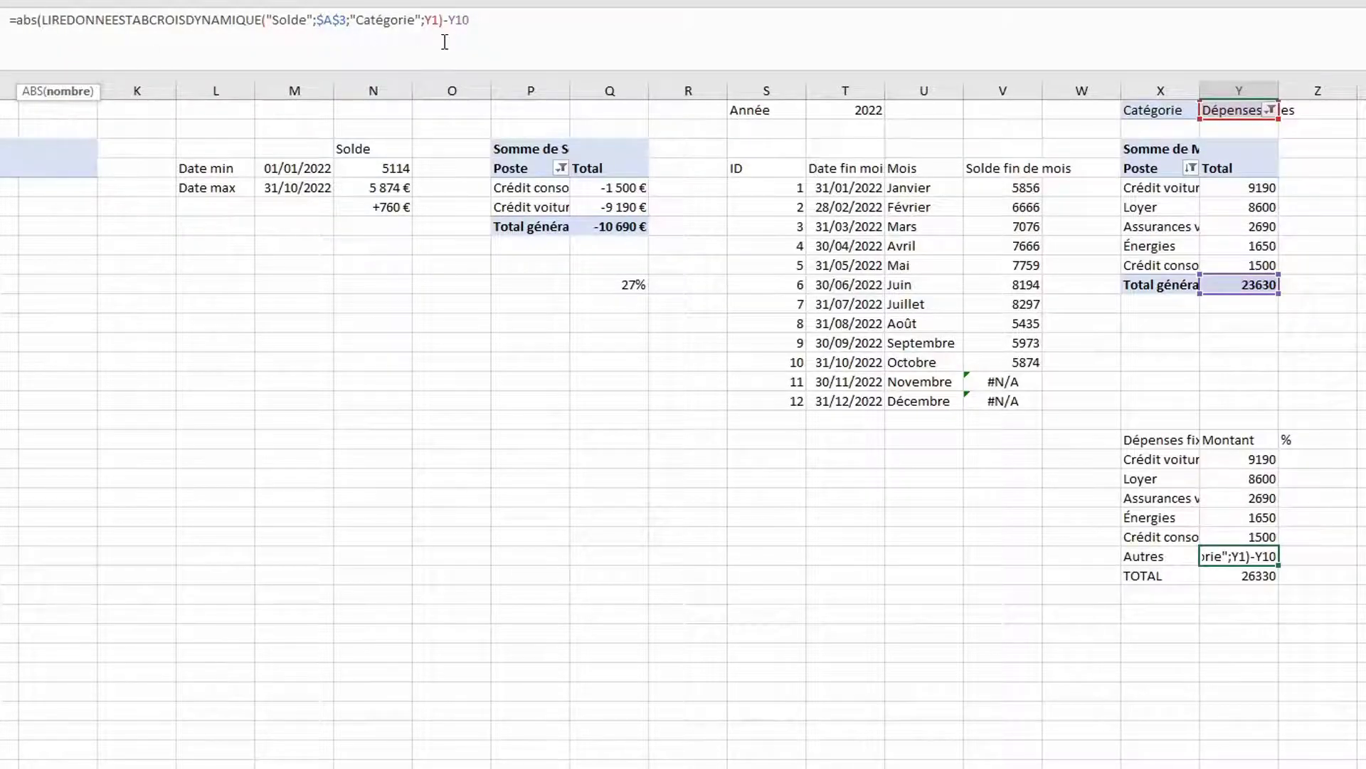
pyautogui.click(444, 20)
pyautogui.write(')')
pyautogui.press('Return')
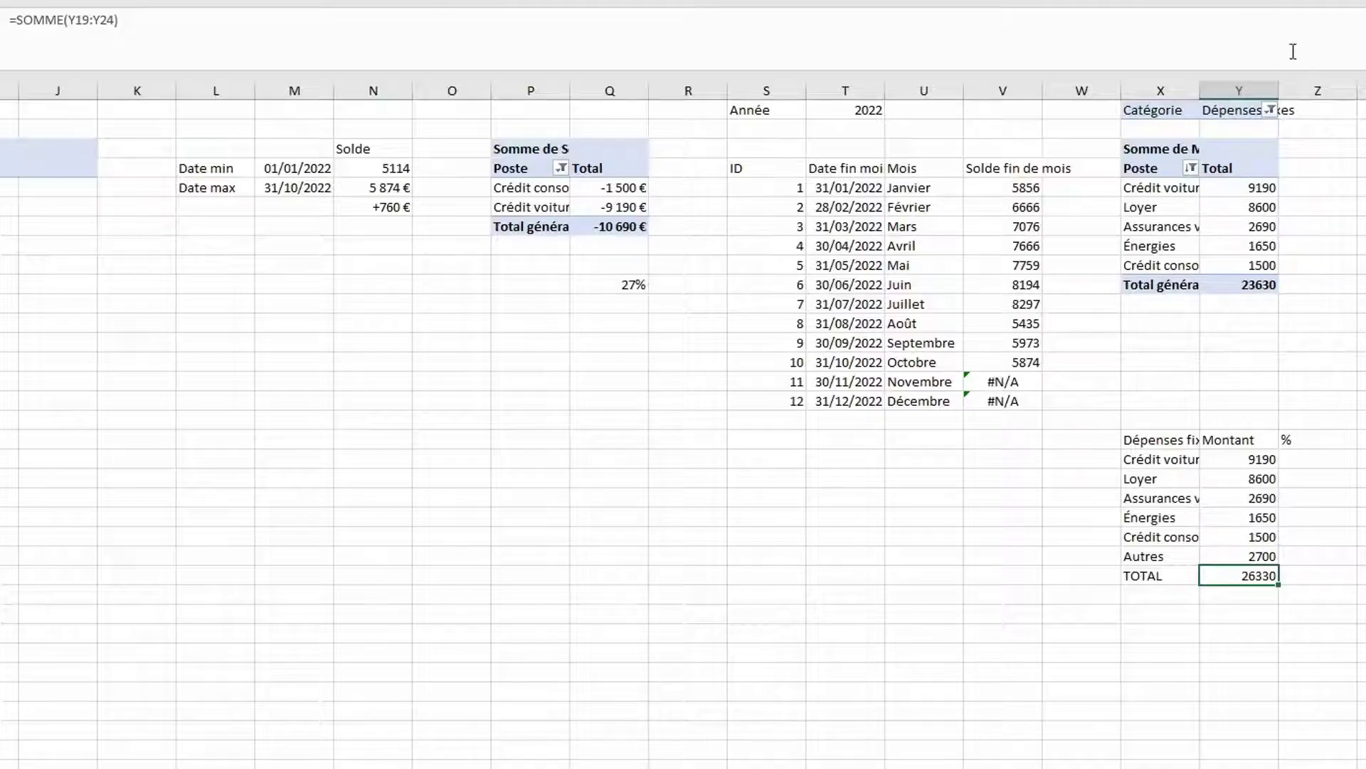
# Filter the pivot table's Catégorie field above the summary table to Dépenses variables
pyautogui.click(1270, 110)
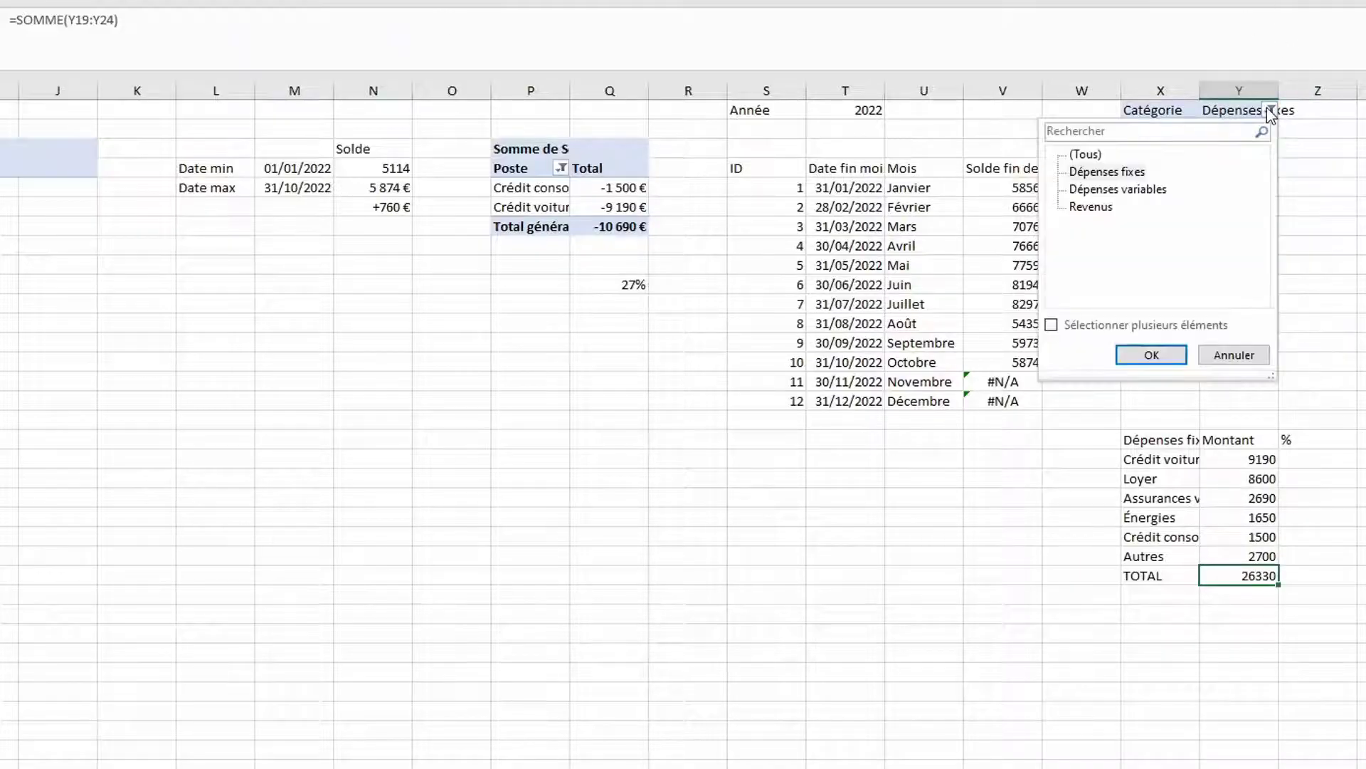
pyautogui.click(1147, 189)
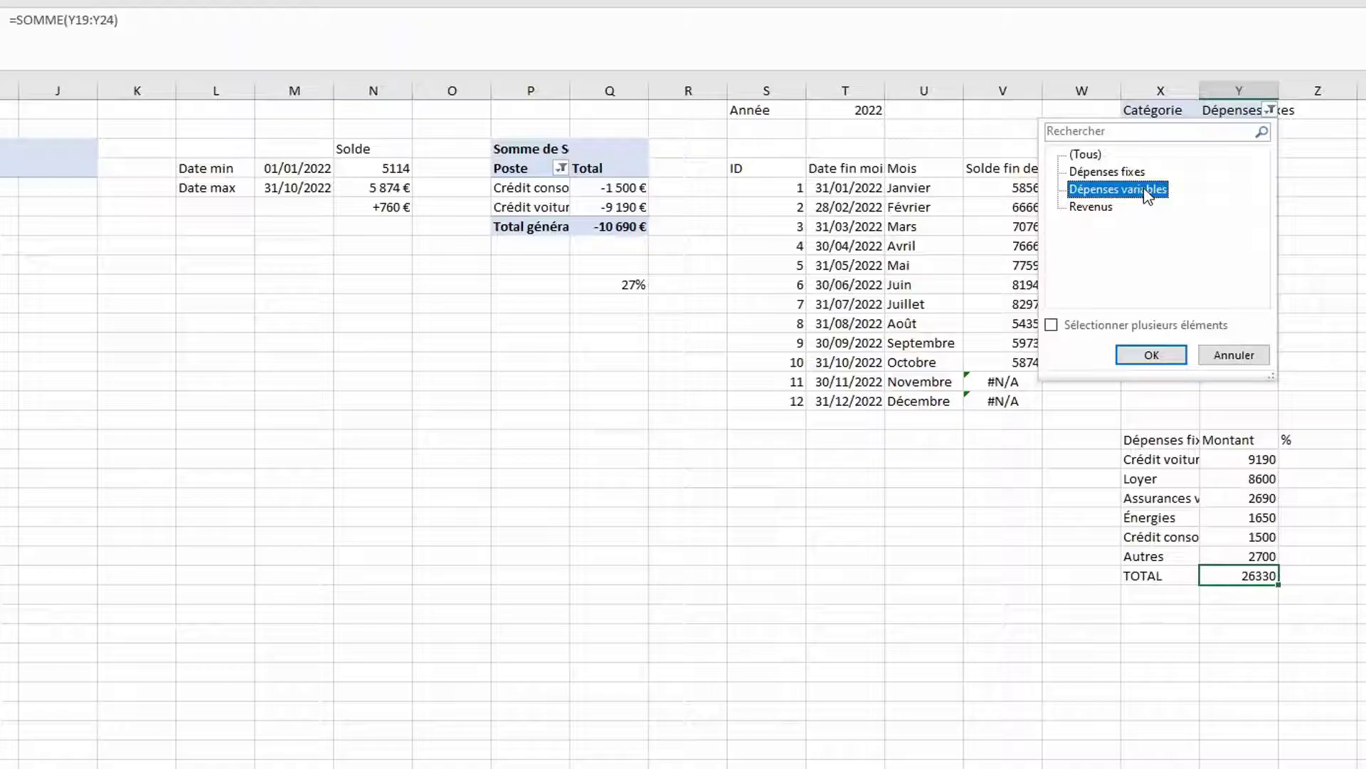
pyautogui.click(1152, 354)
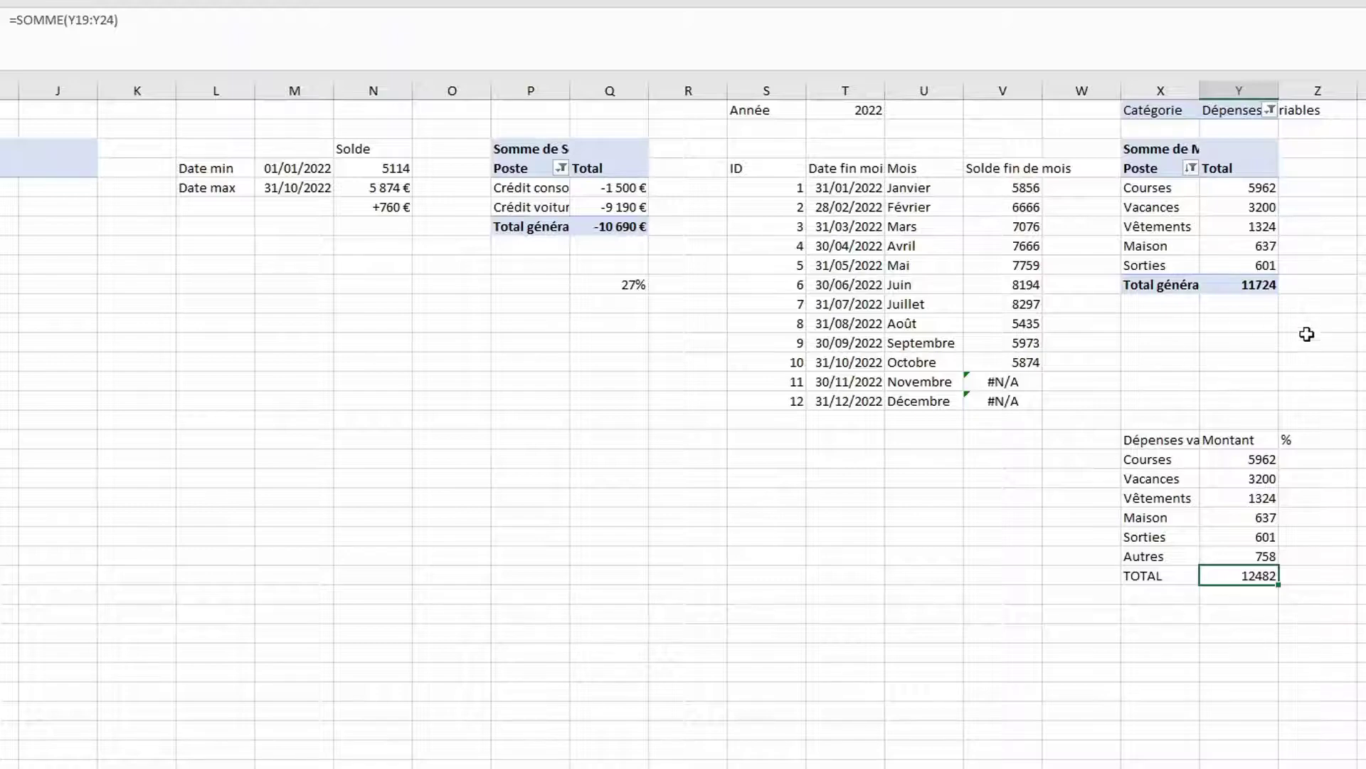
# Set the pivot table's Catégorie filter to Revenus and check the item labels in the summary table
pyautogui.click(1270, 109)
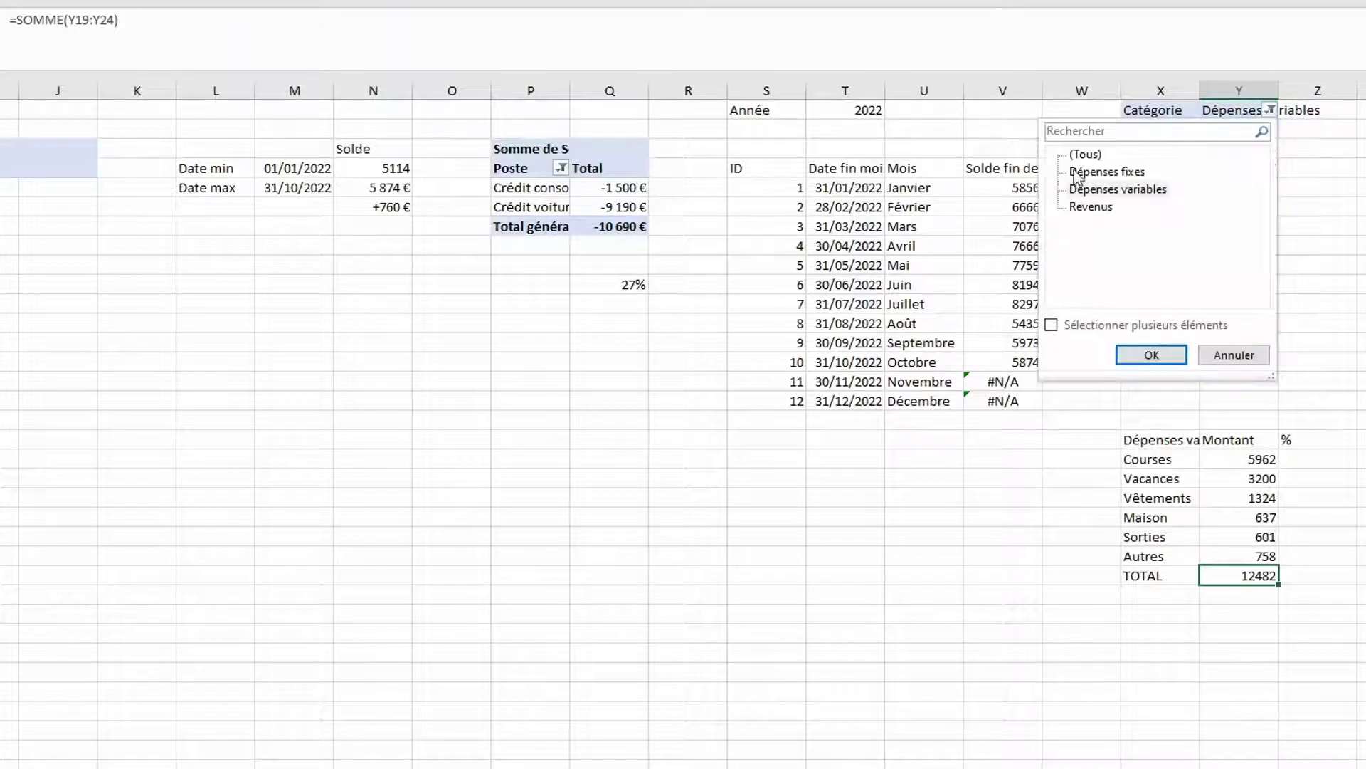
pyautogui.click(1088, 207)
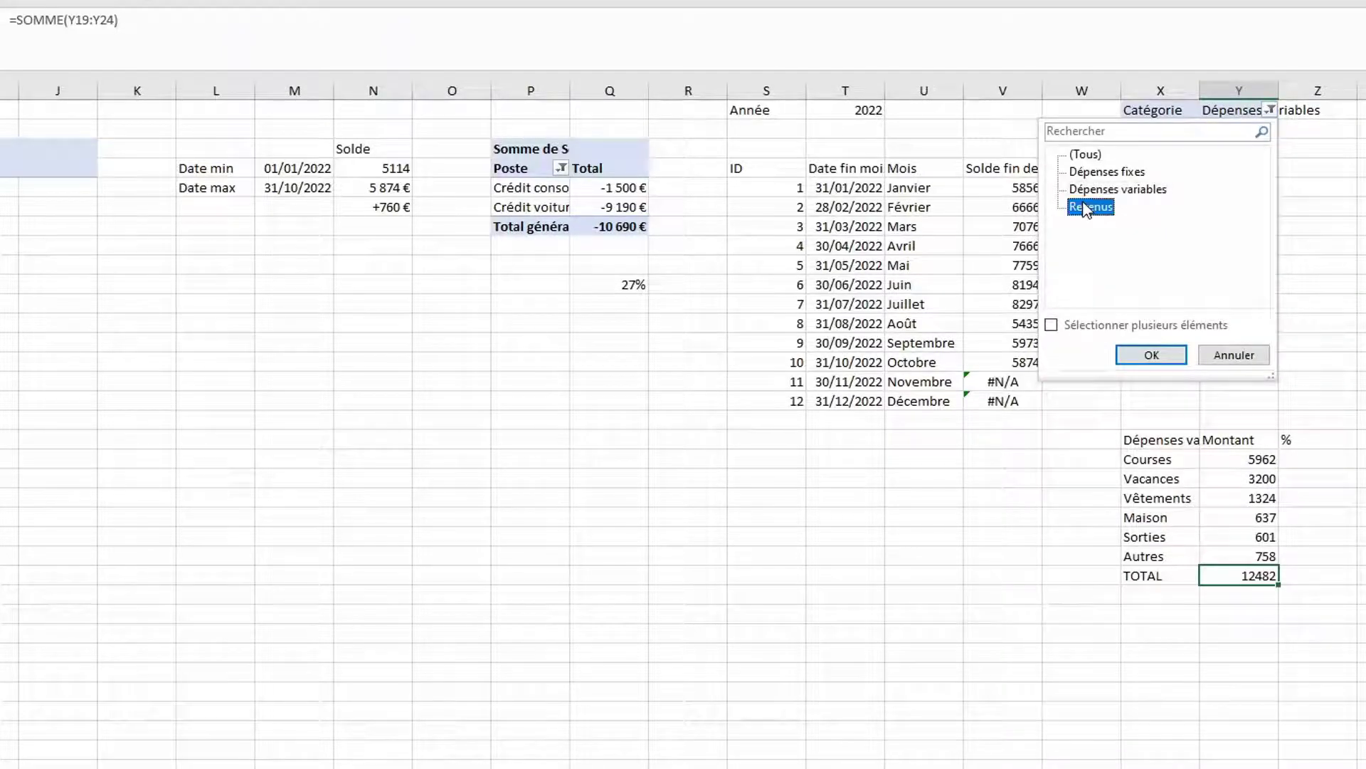
pyautogui.click(1167, 363)
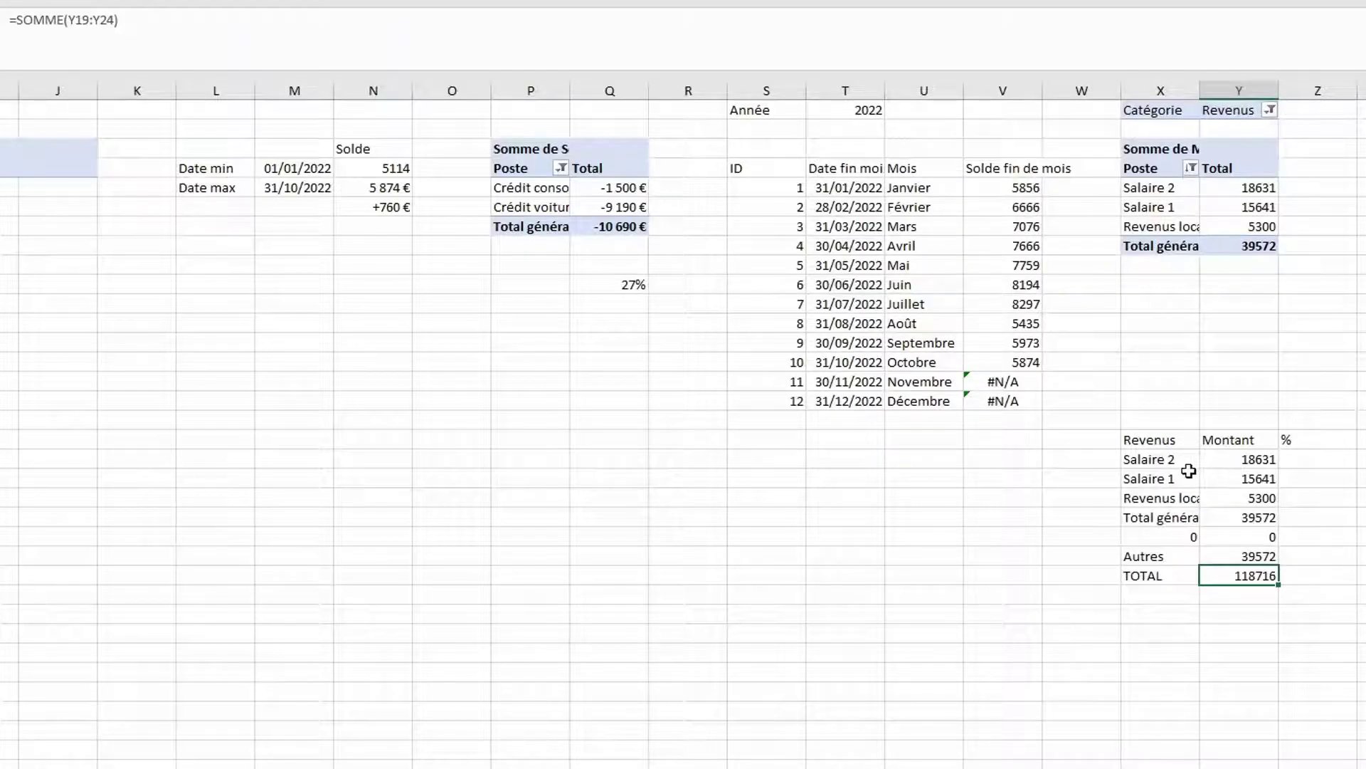
pyautogui.moveTo(1188, 459); pyautogui.dragTo(1189, 498)
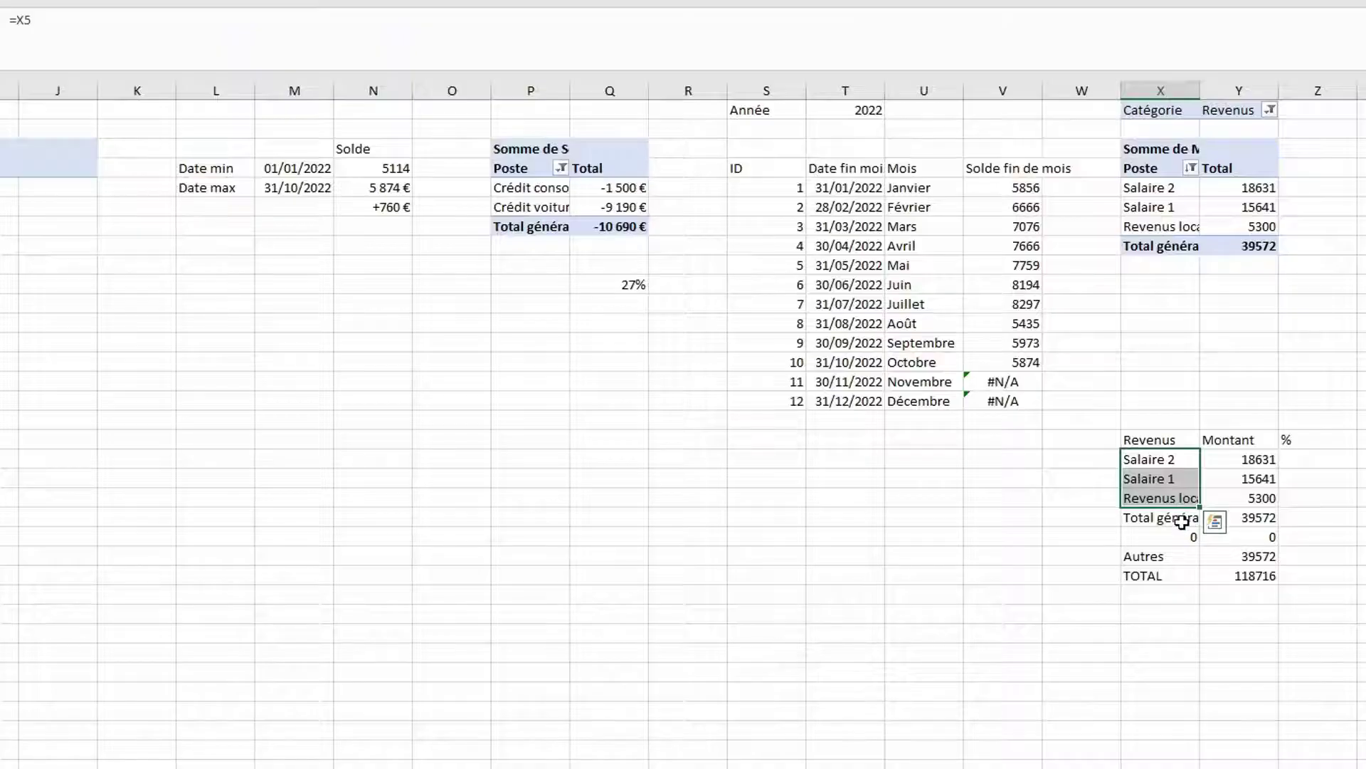
pyautogui.click(1183, 522)
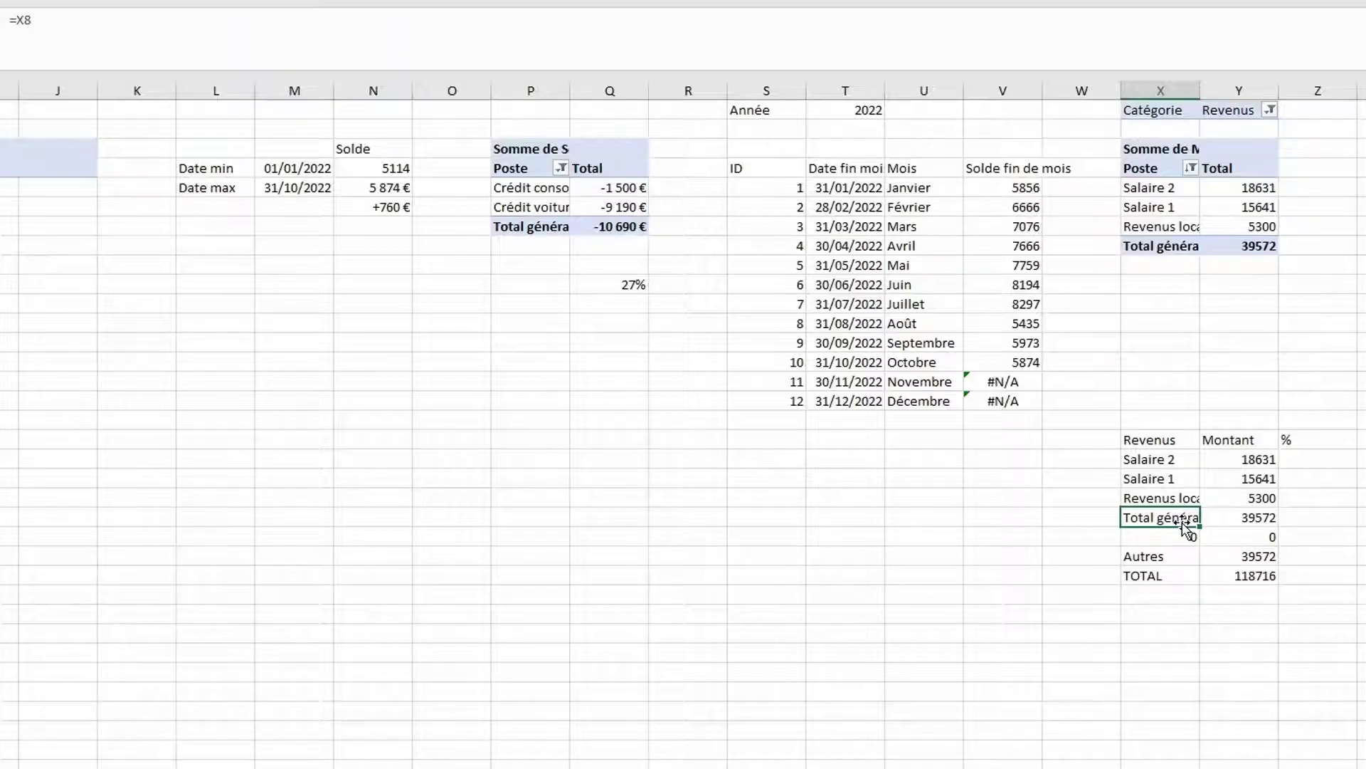
# Turn off grand totals for rows and columns in the Revenus pivot table
pyautogui.click(1179, 207)
pyautogui.rightClick(1179, 206)
pyautogui.press('Escape')
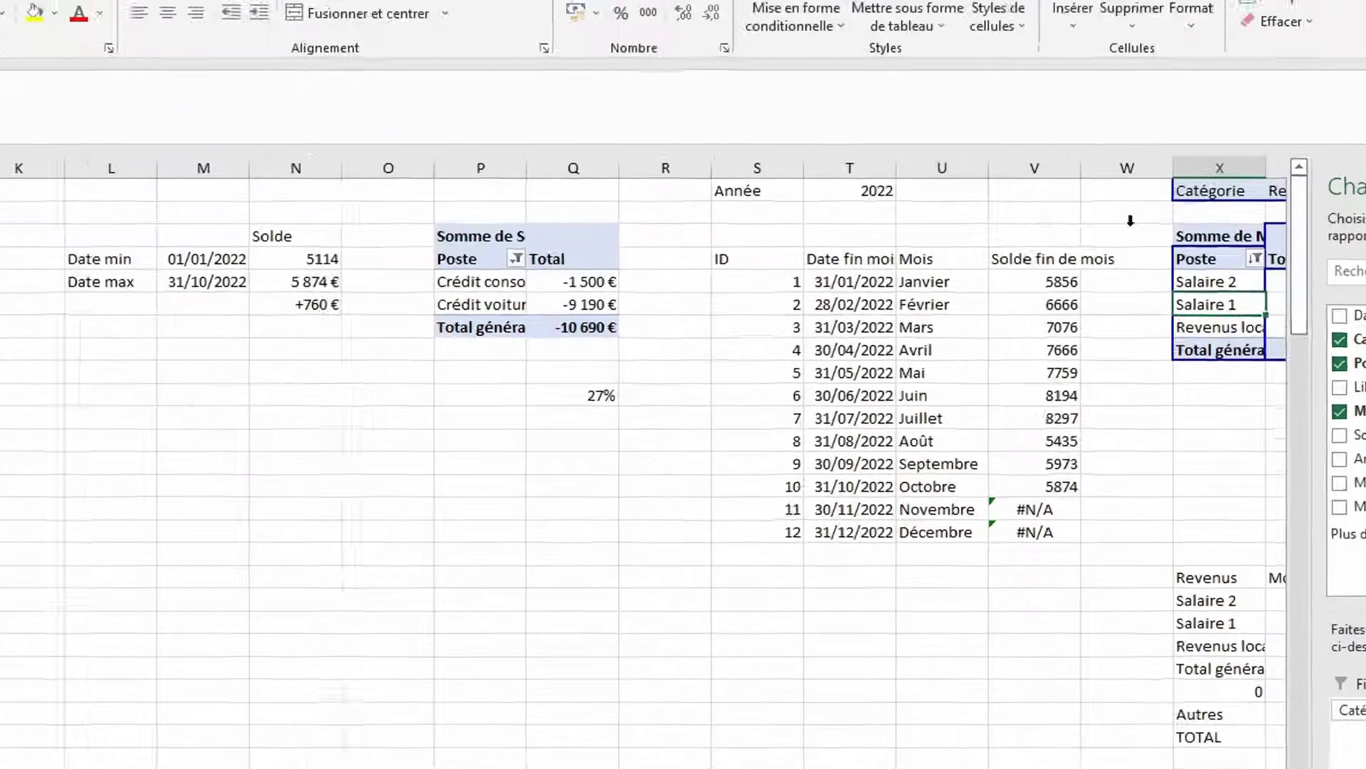
pyautogui.click(626, 76)
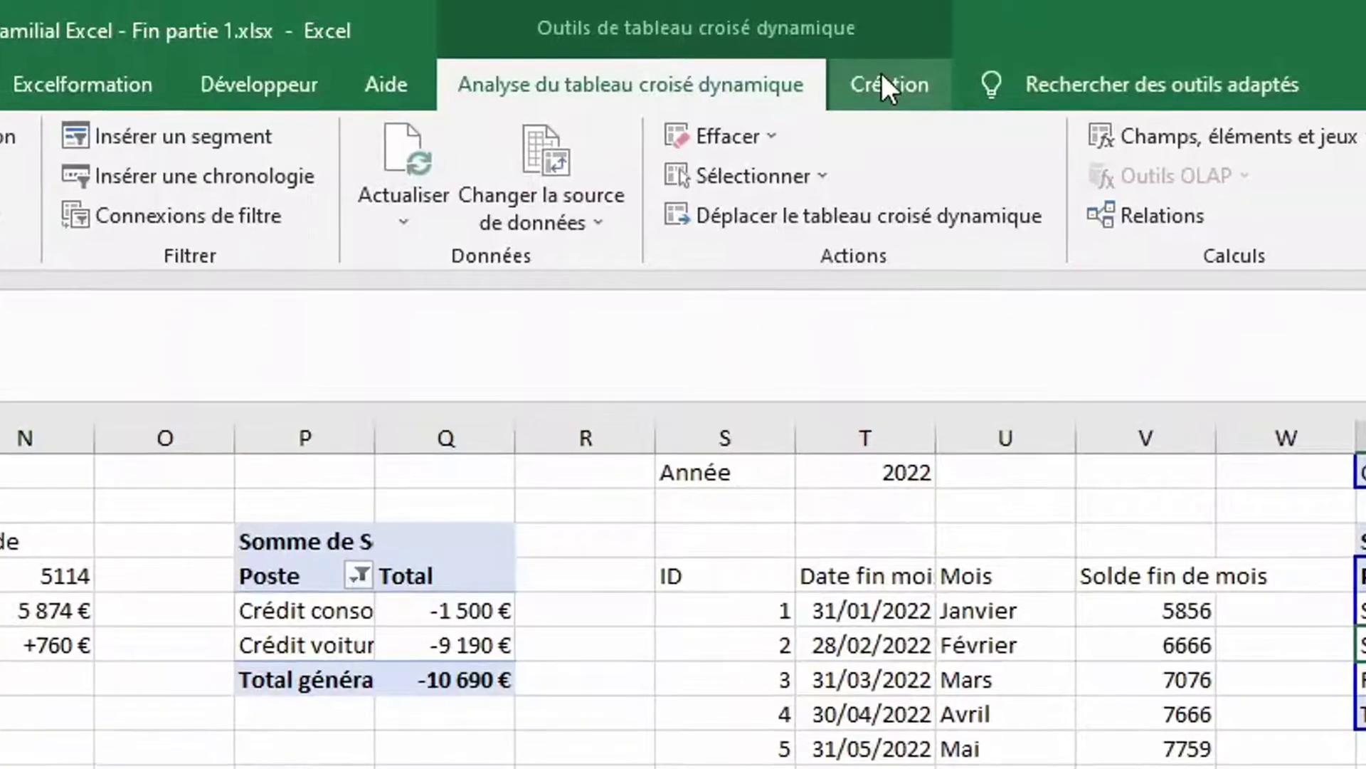
pyautogui.click(885, 76)
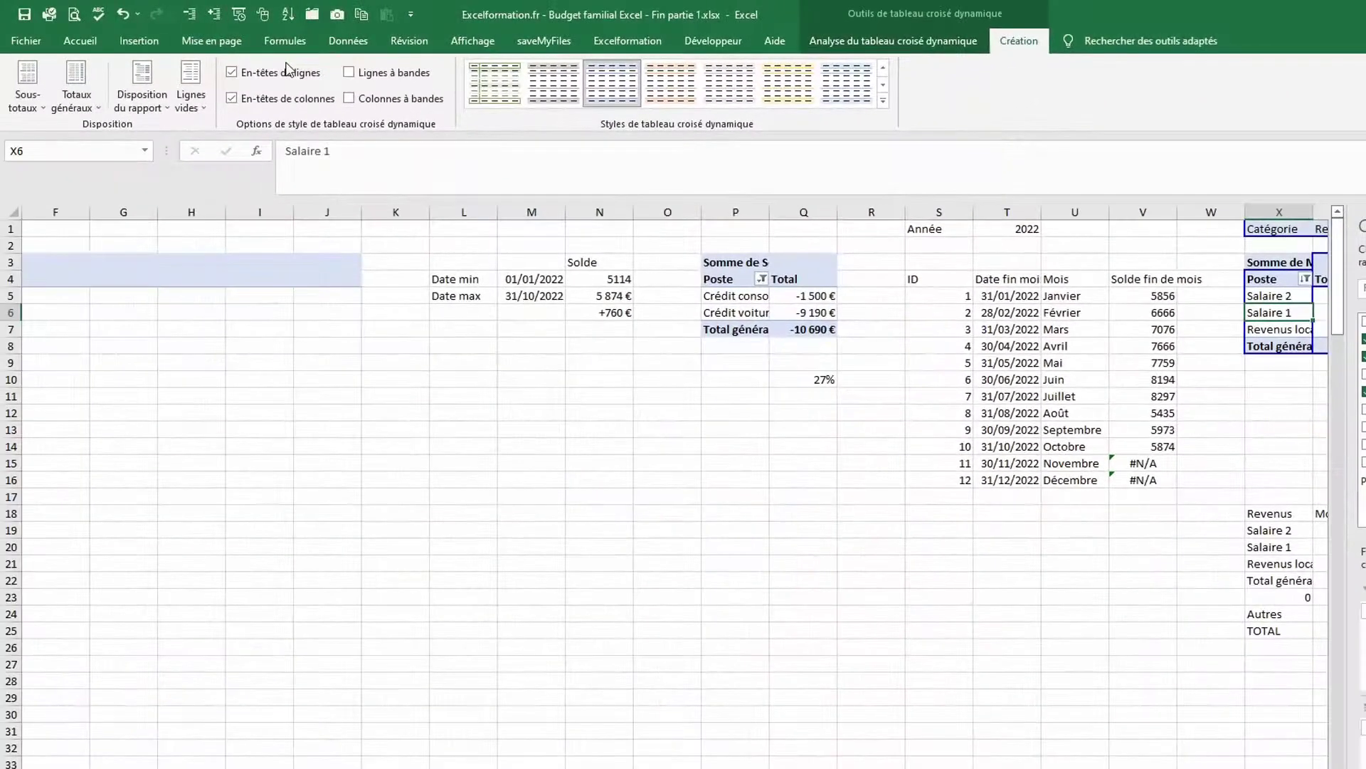
pyautogui.click(89, 102)
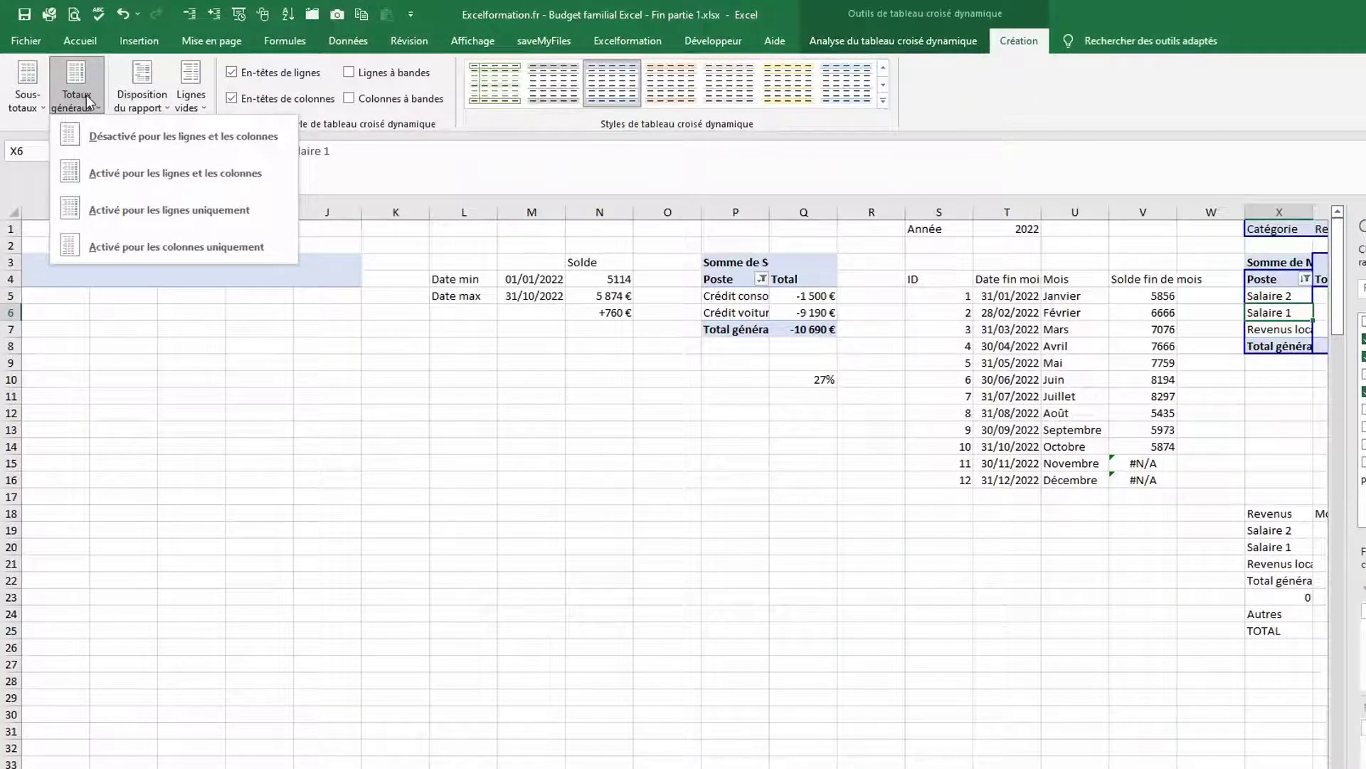
pyautogui.click(108, 134)
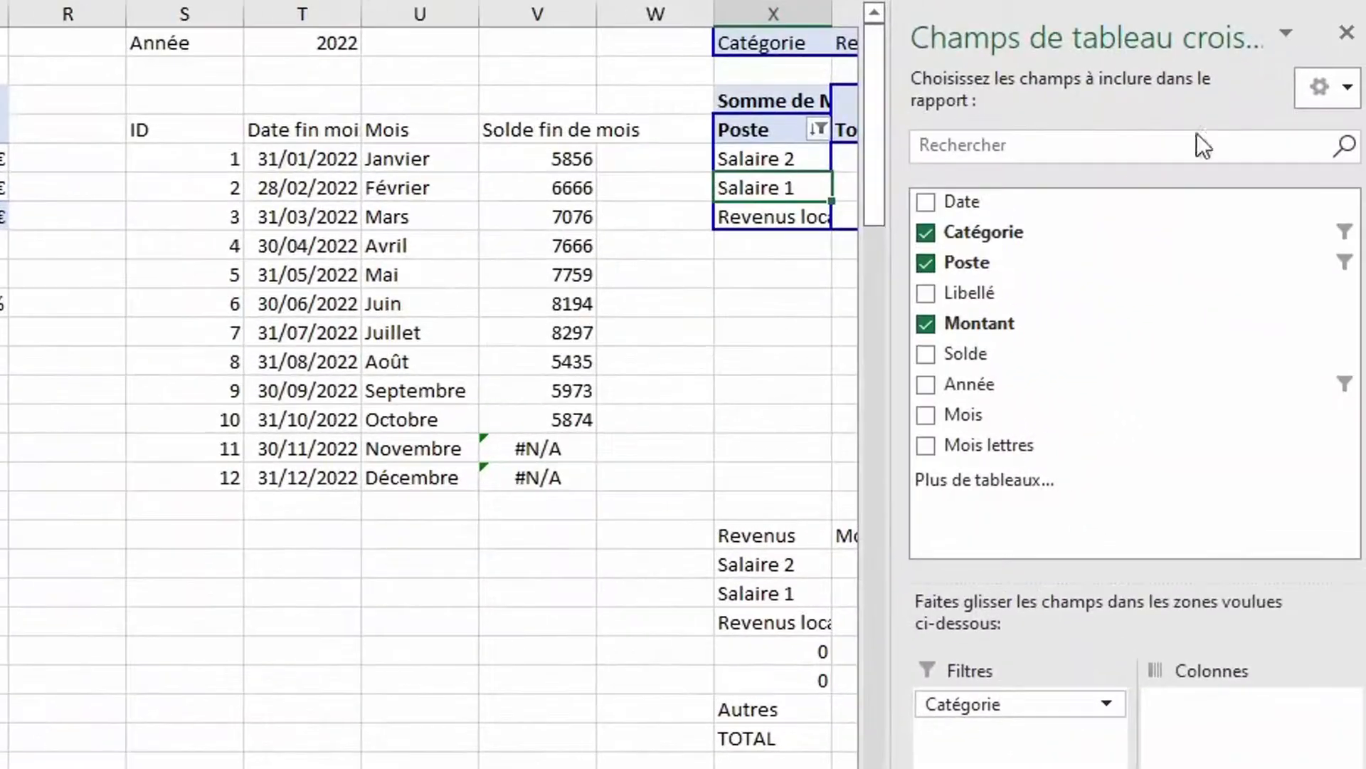
# In the Autres formula in Y24, subtract SOMME(Y19:Y23) instead of Y10
pyautogui.click(847, 710)
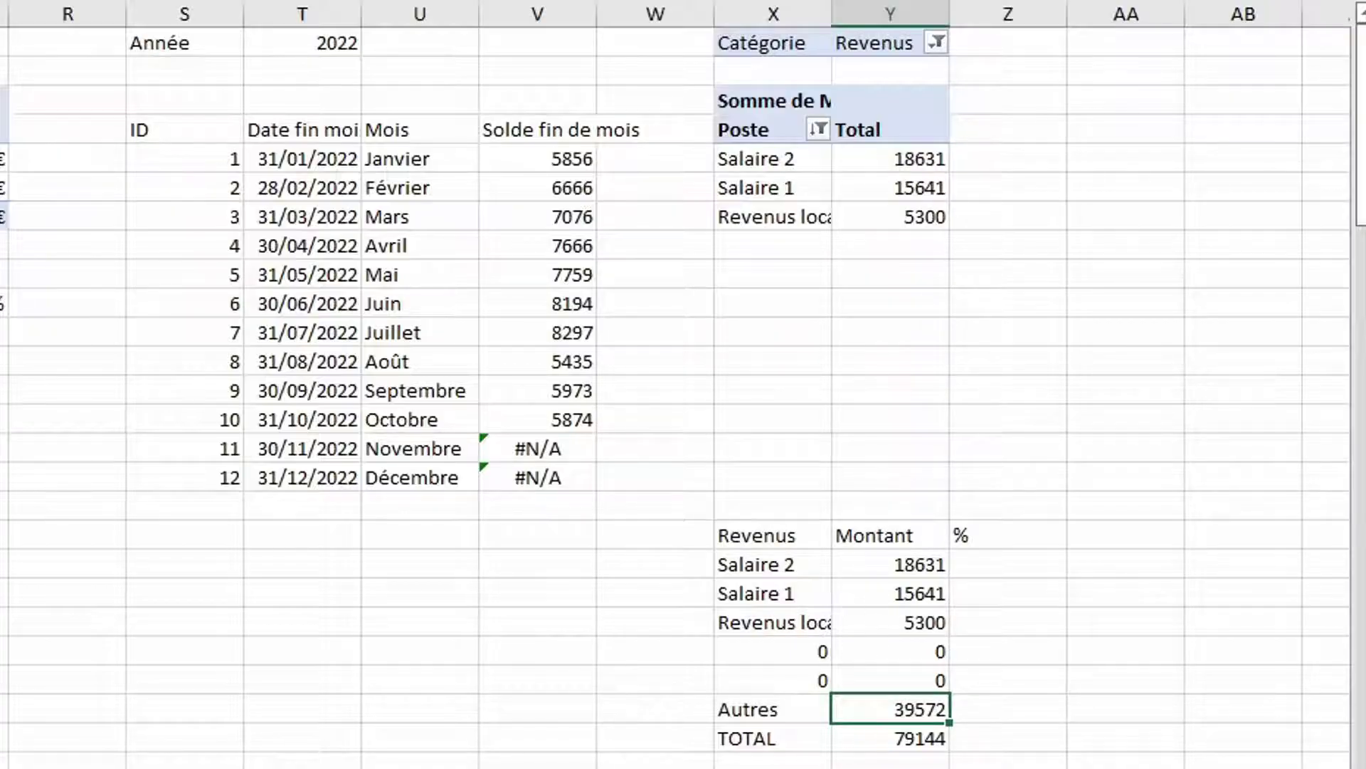
pyautogui.press('F2')
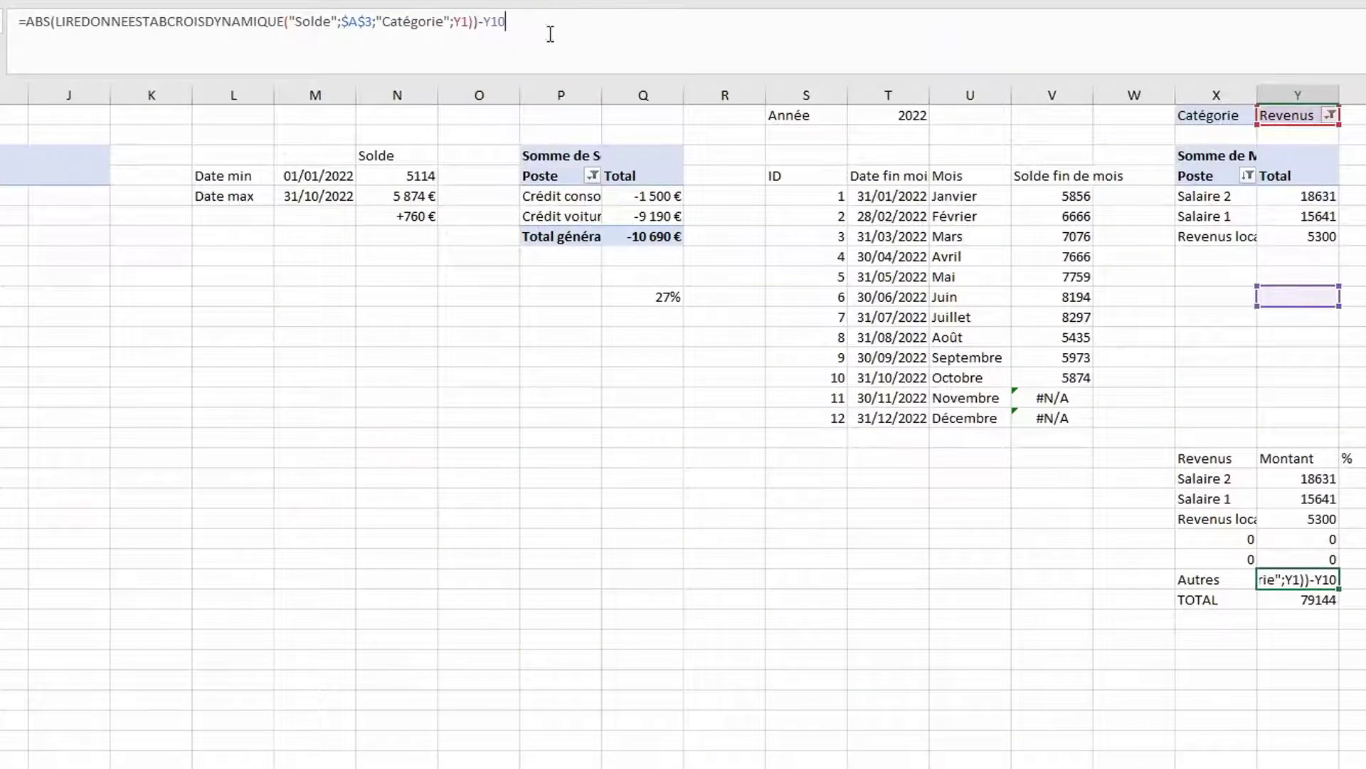
pyautogui.moveTo(506, 21); pyautogui.dragTo(489, 21)
pyautogui.press('BackSpace')
pyautogui.write('somme(')
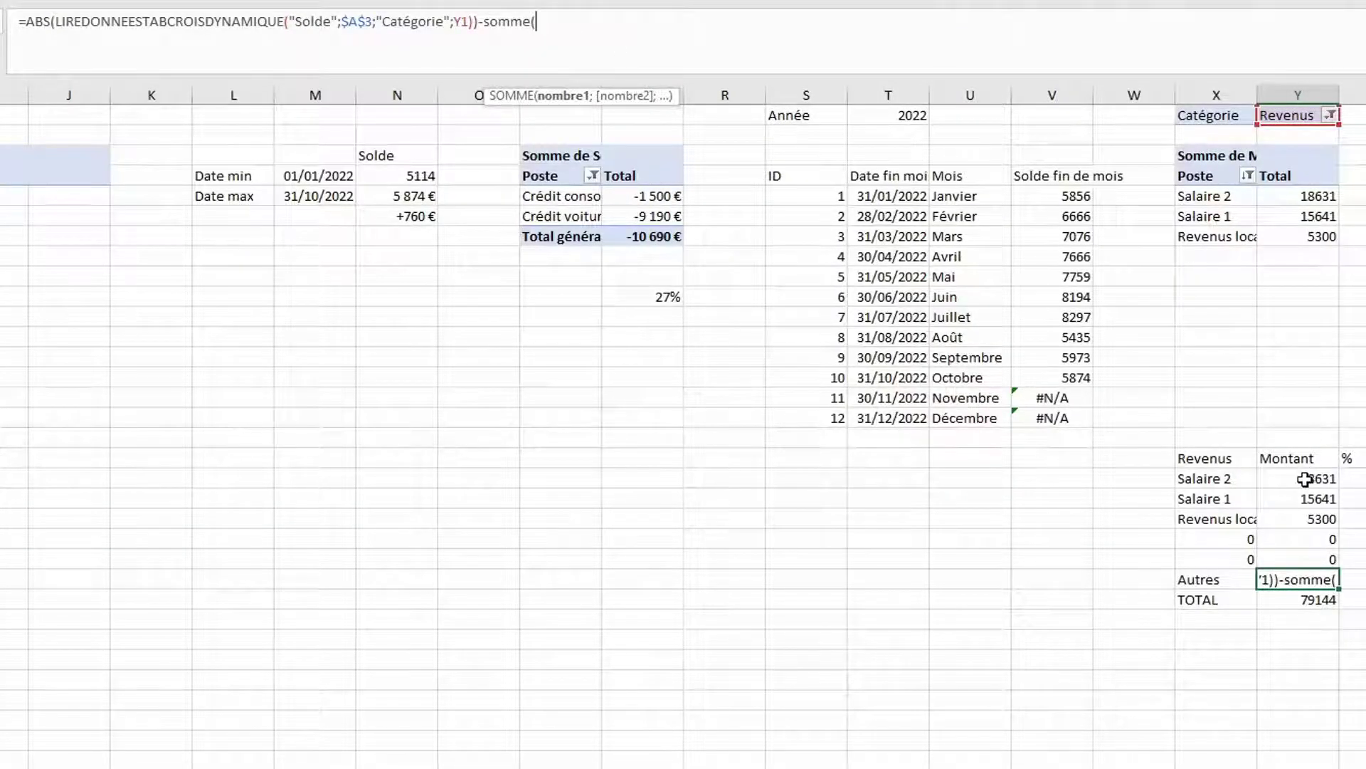
pyautogui.moveTo(1305, 478); pyautogui.dragTo(1304, 559)
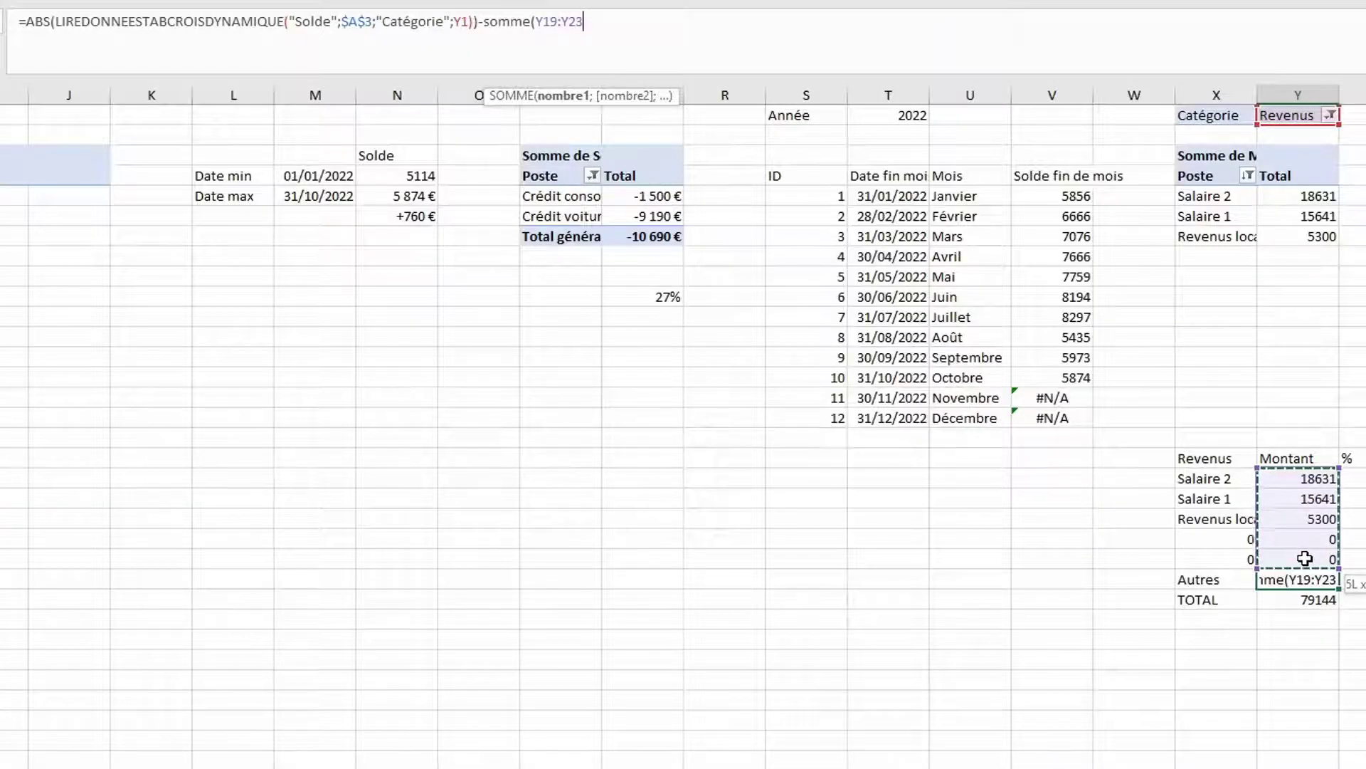
pyautogui.write(')')
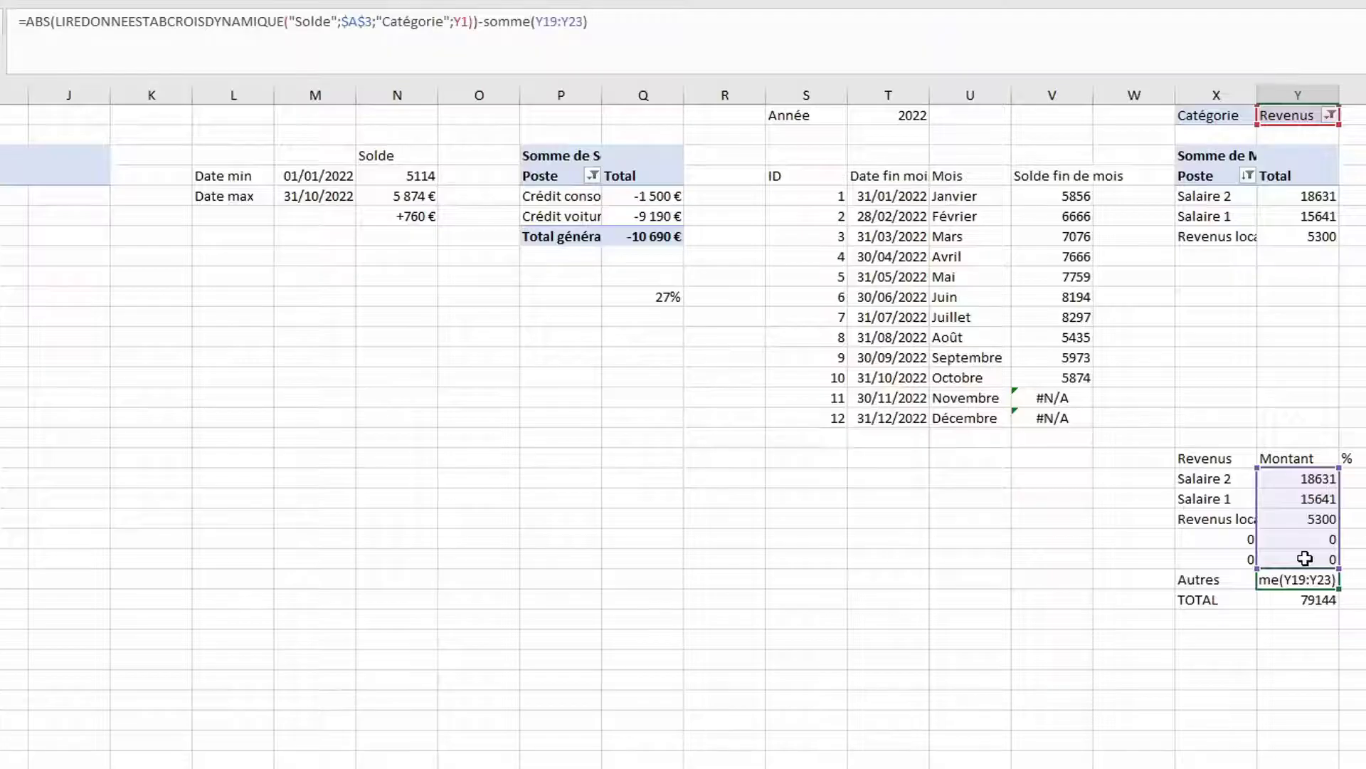
pyautogui.press('Return')
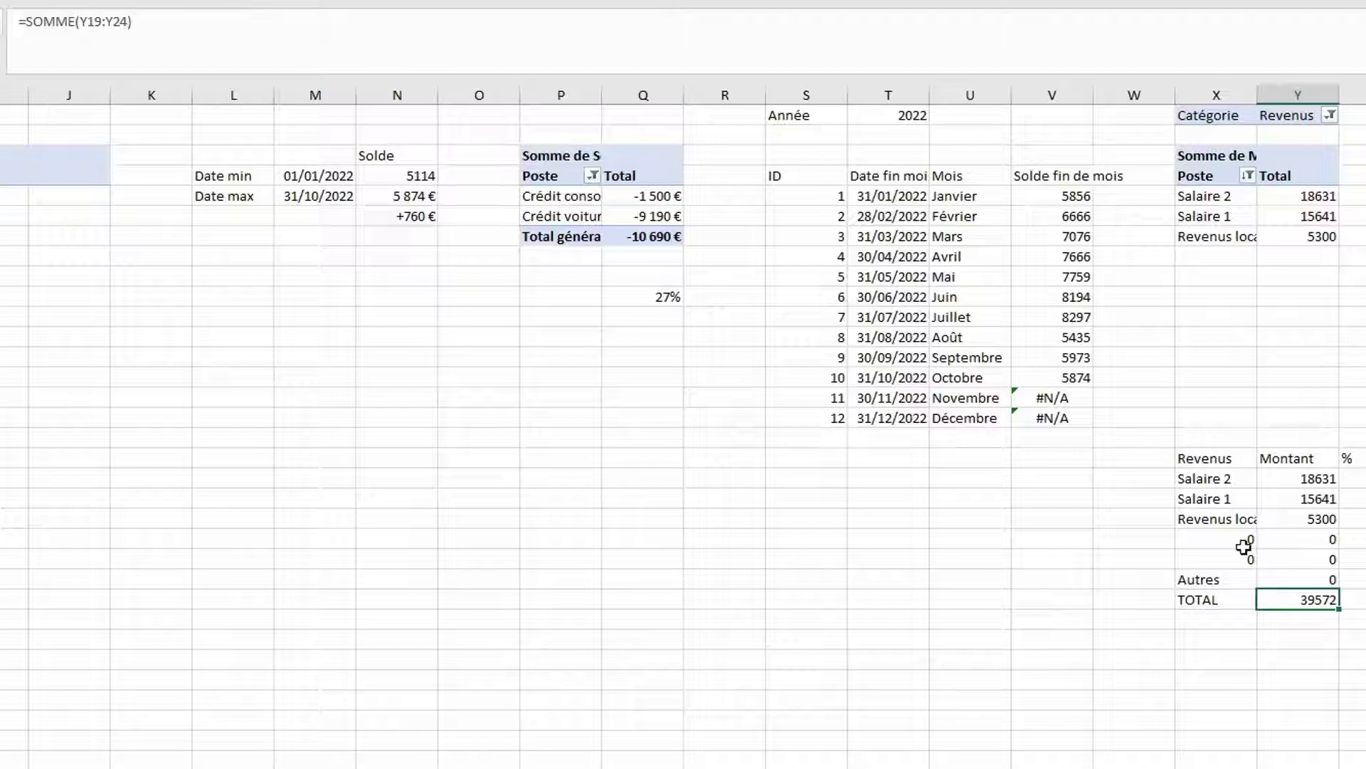
# Replace the item label formulas in X19:X23 with =SI(X5="";"";X5), adjusted per row, so empty pivot rows give blank labels
pyautogui.moveTo(1245, 546); pyautogui.dragTo(1329, 580)
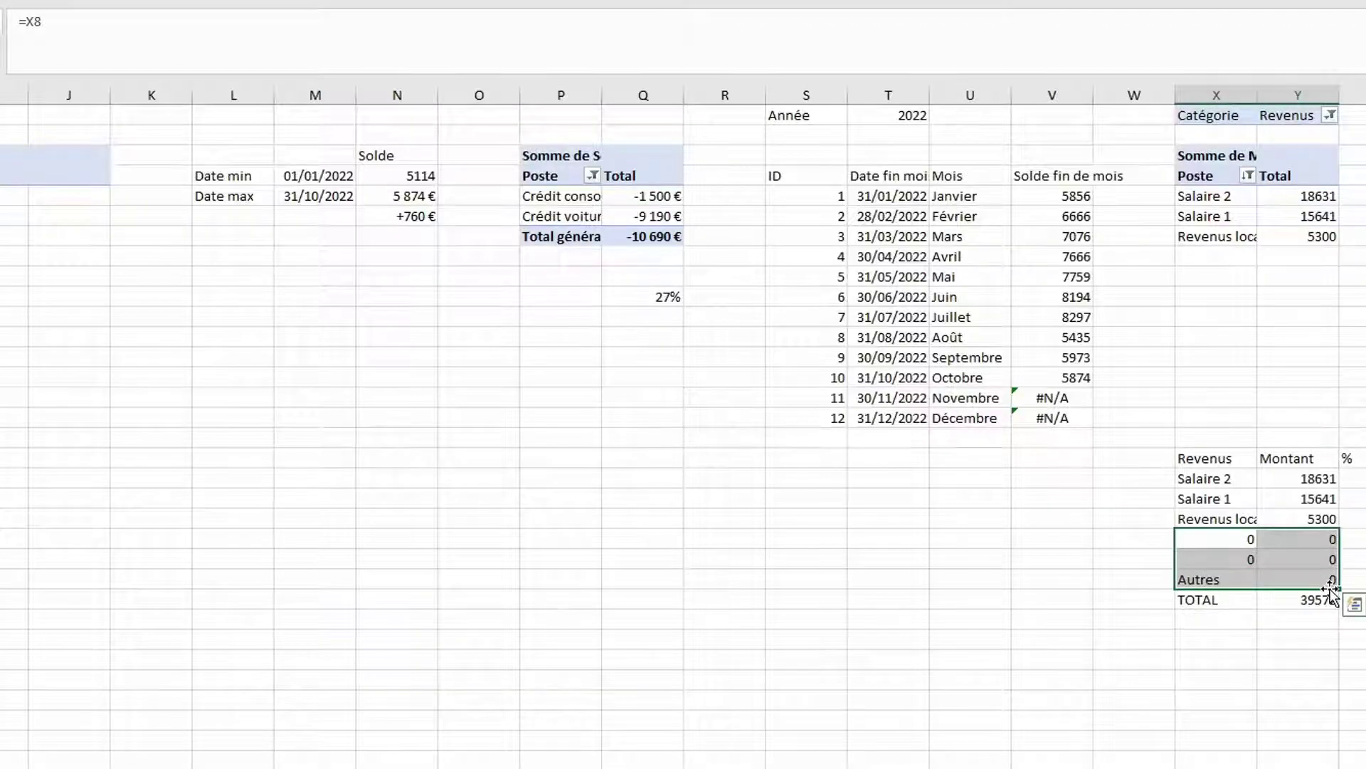
pyautogui.moveTo(1220, 472); pyautogui.dragTo(1220, 554)
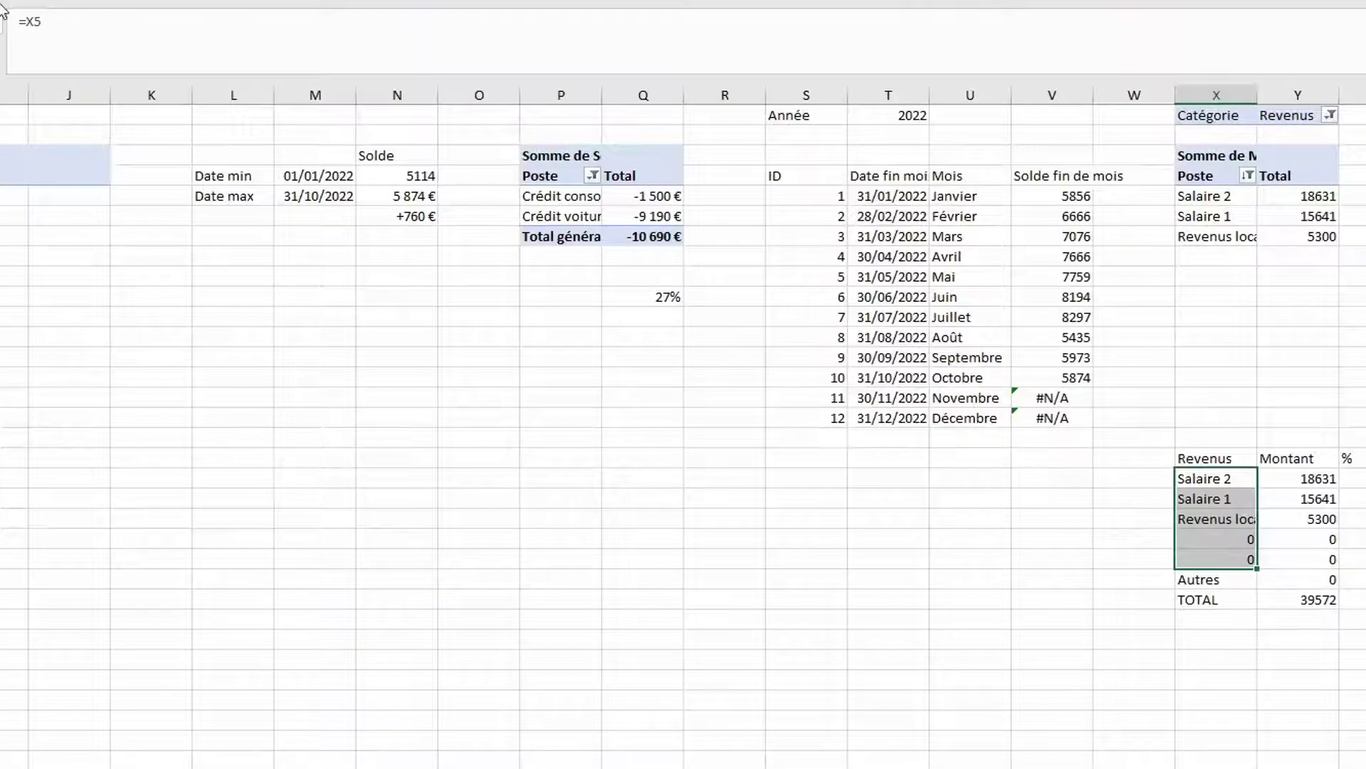
pyautogui.click(27, 23)
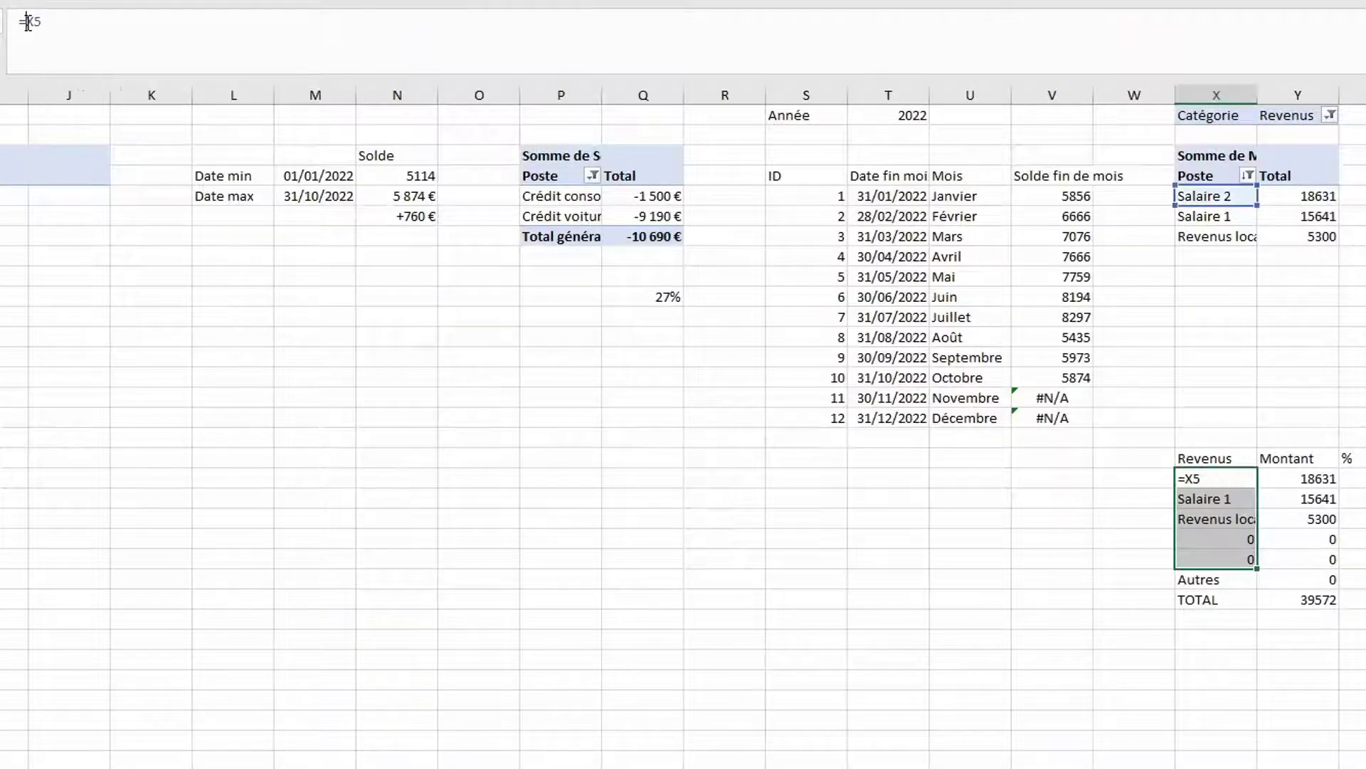
pyautogui.write('si(')
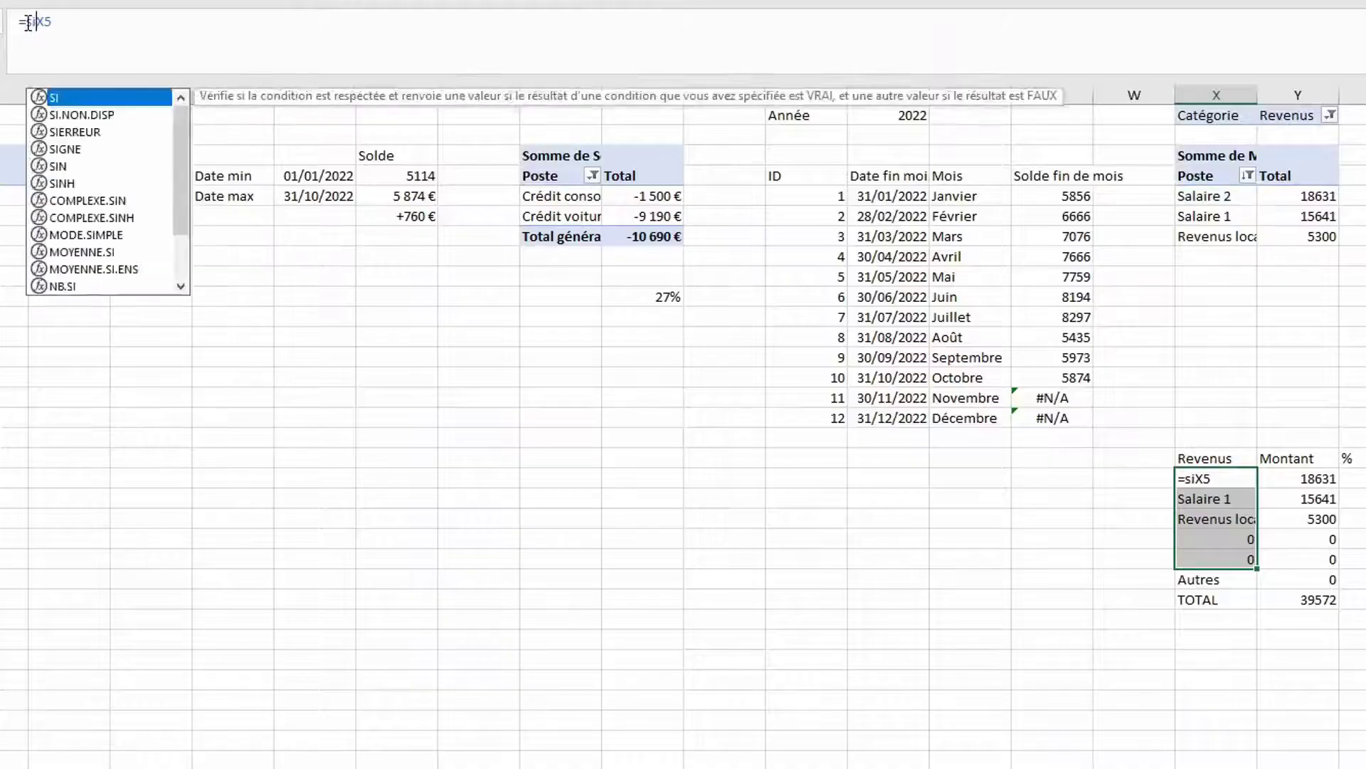
pyautogui.write('x5=')
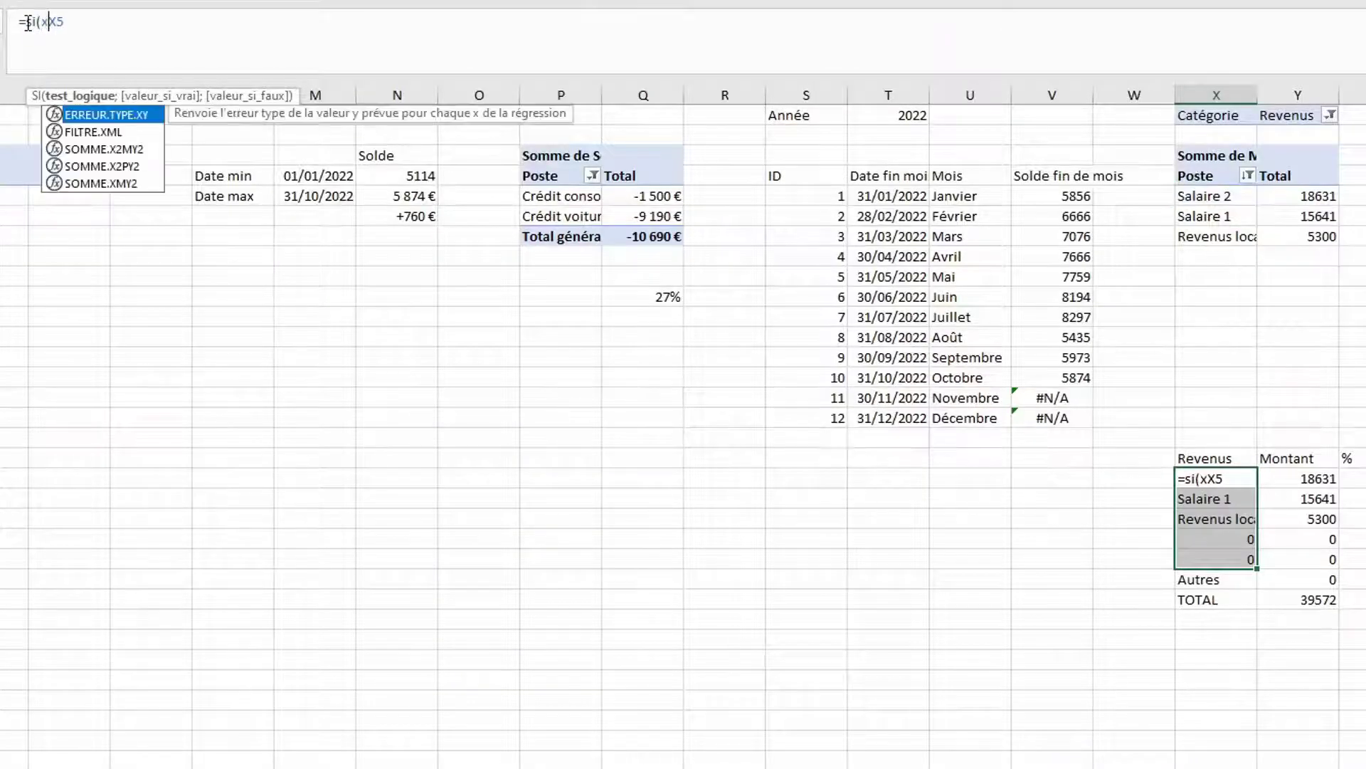
pyautogui.write('""')
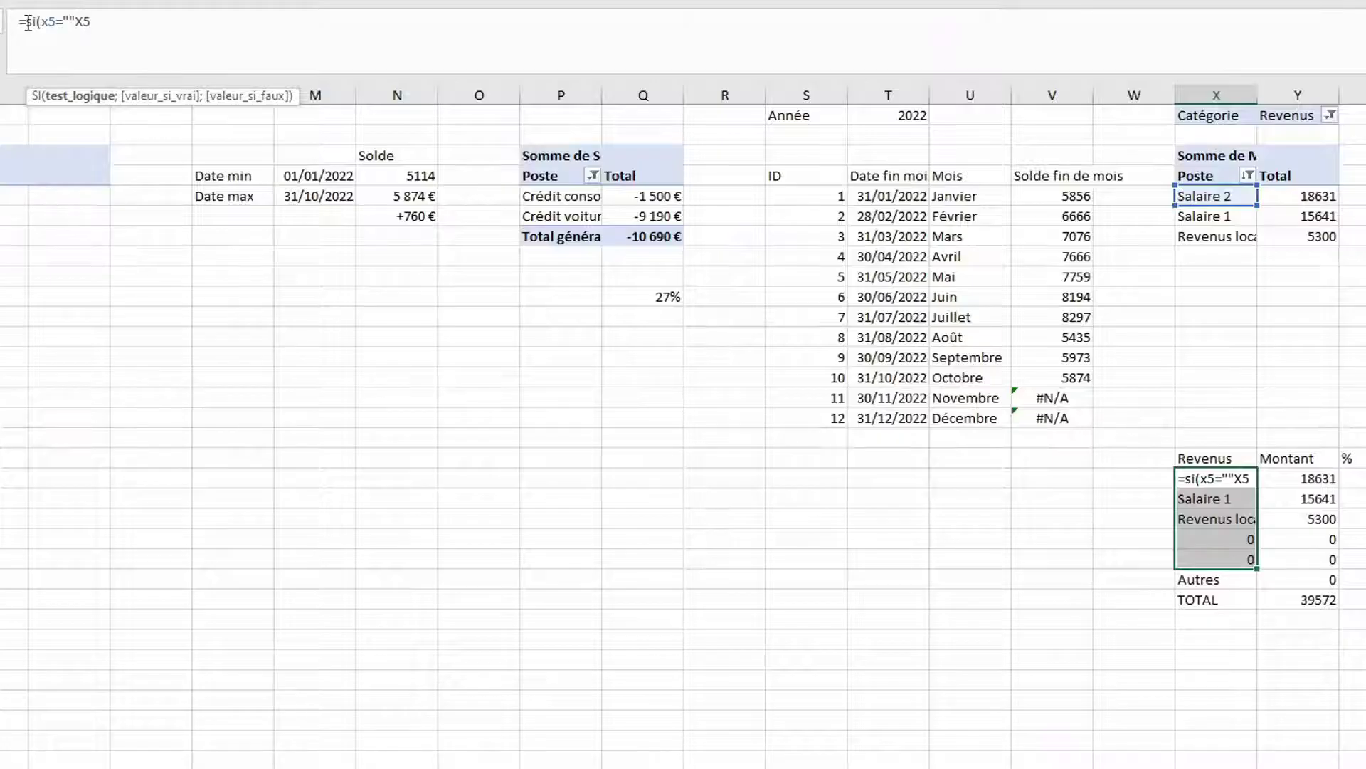
pyautogui.write(';""')
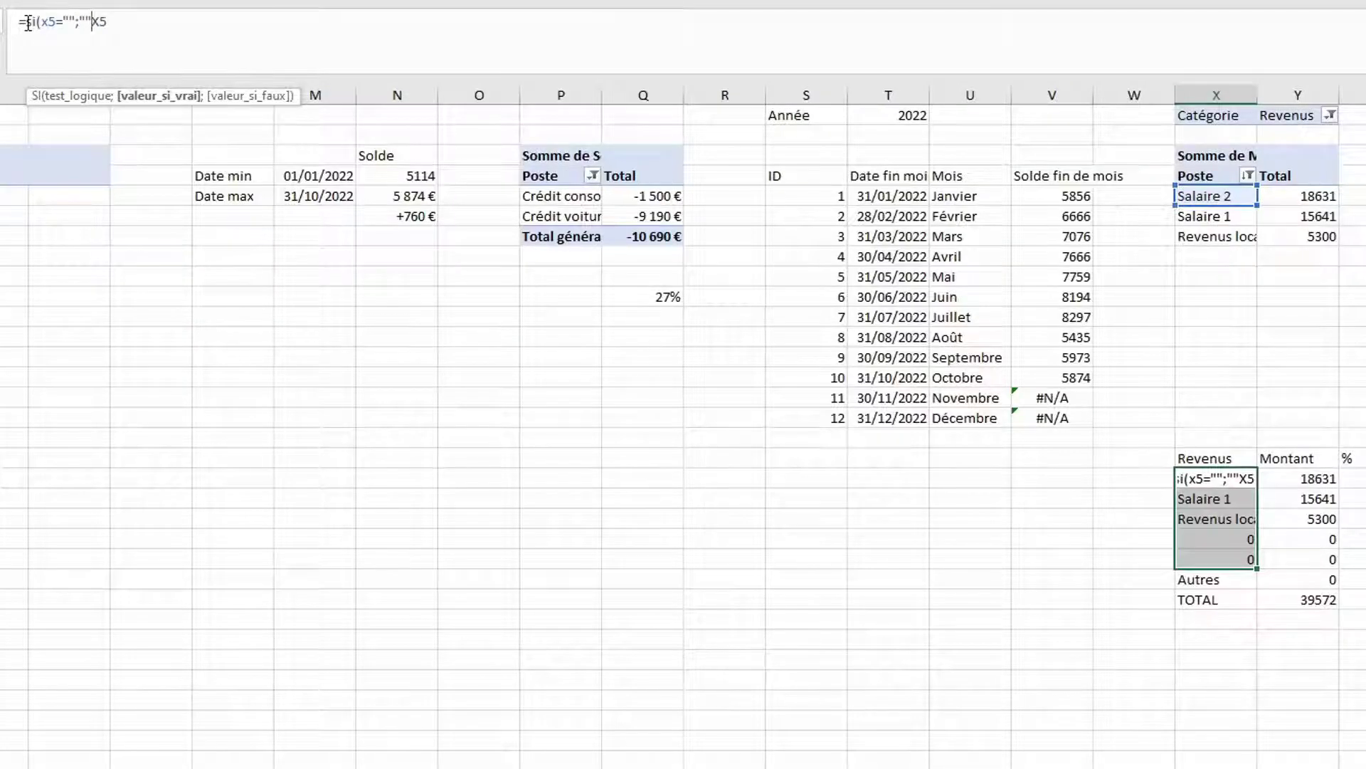
pyautogui.write(';')
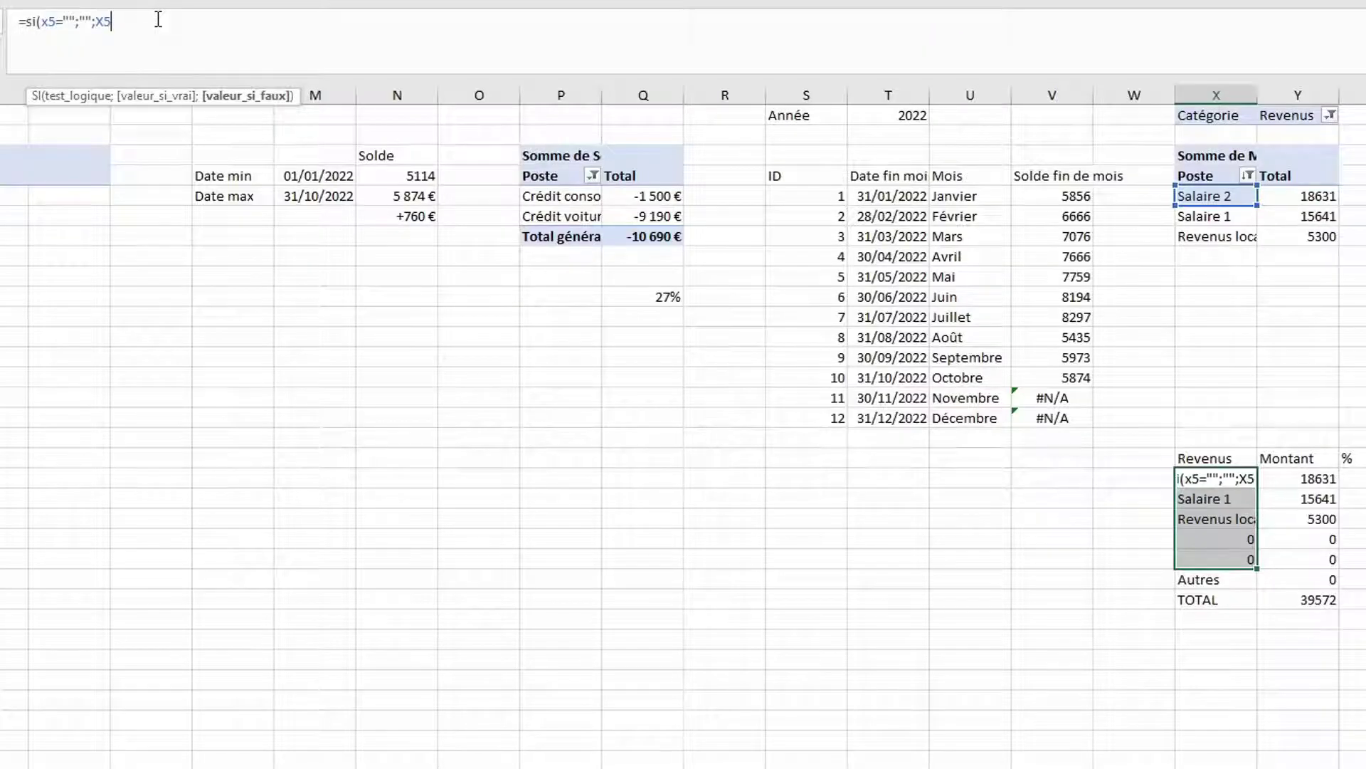
pyautogui.write(')')
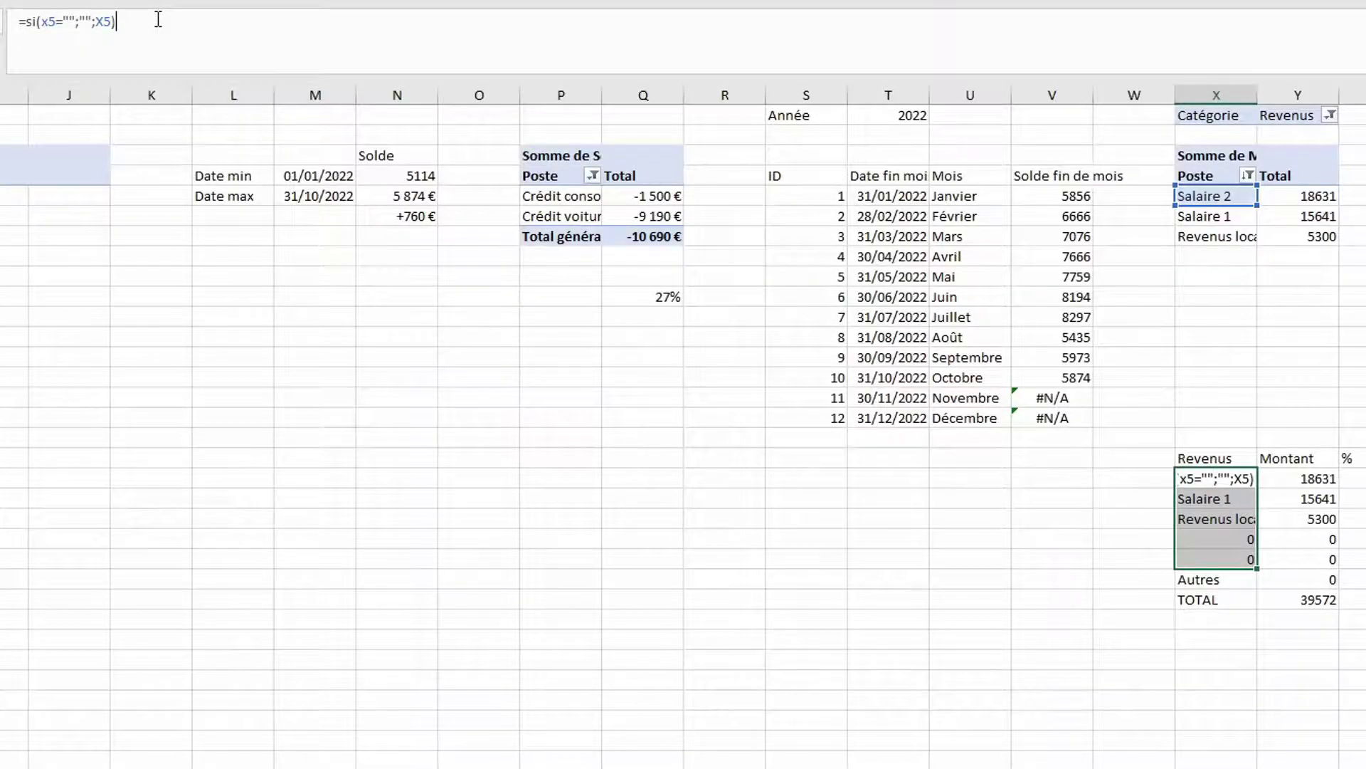
pyautogui.hotkey('ctrl', 'Return')
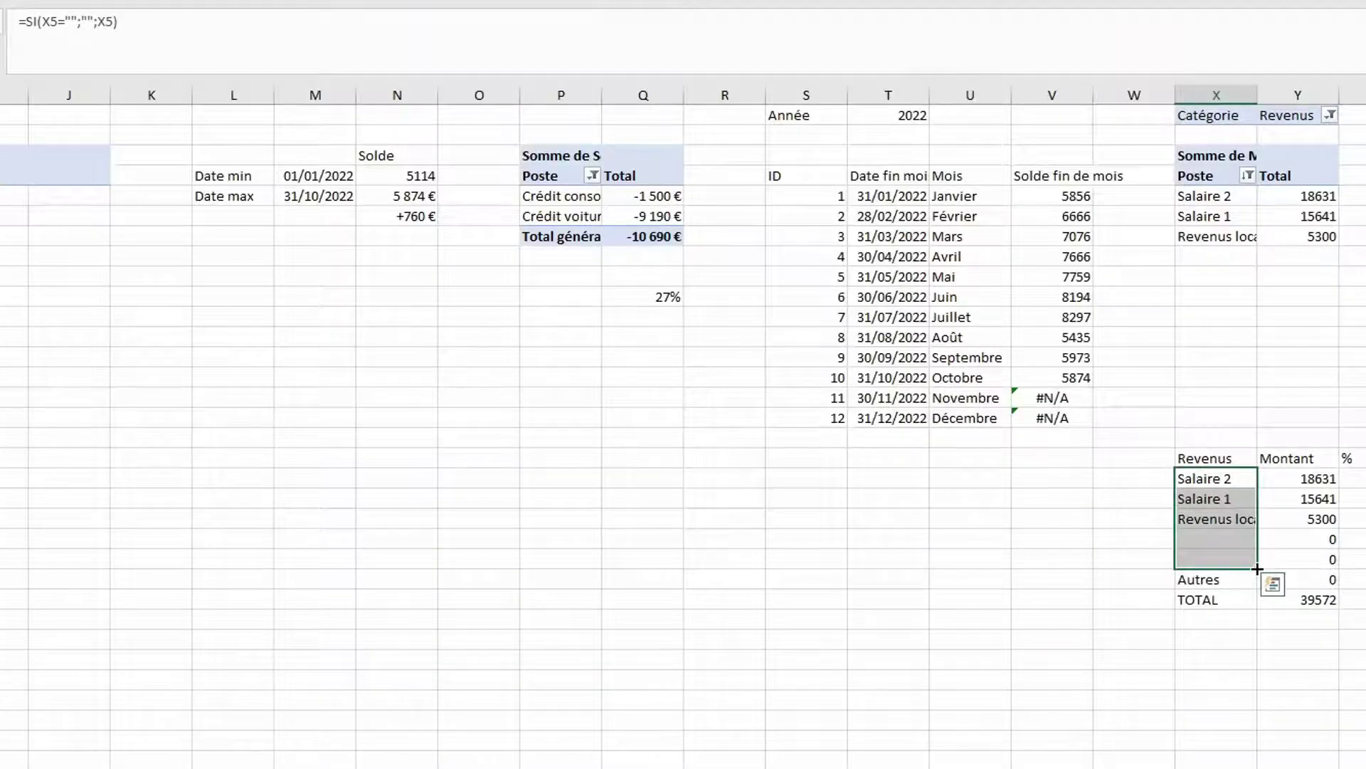
pyautogui.moveTo(1258, 569); pyautogui.dragTo(1326, 562)
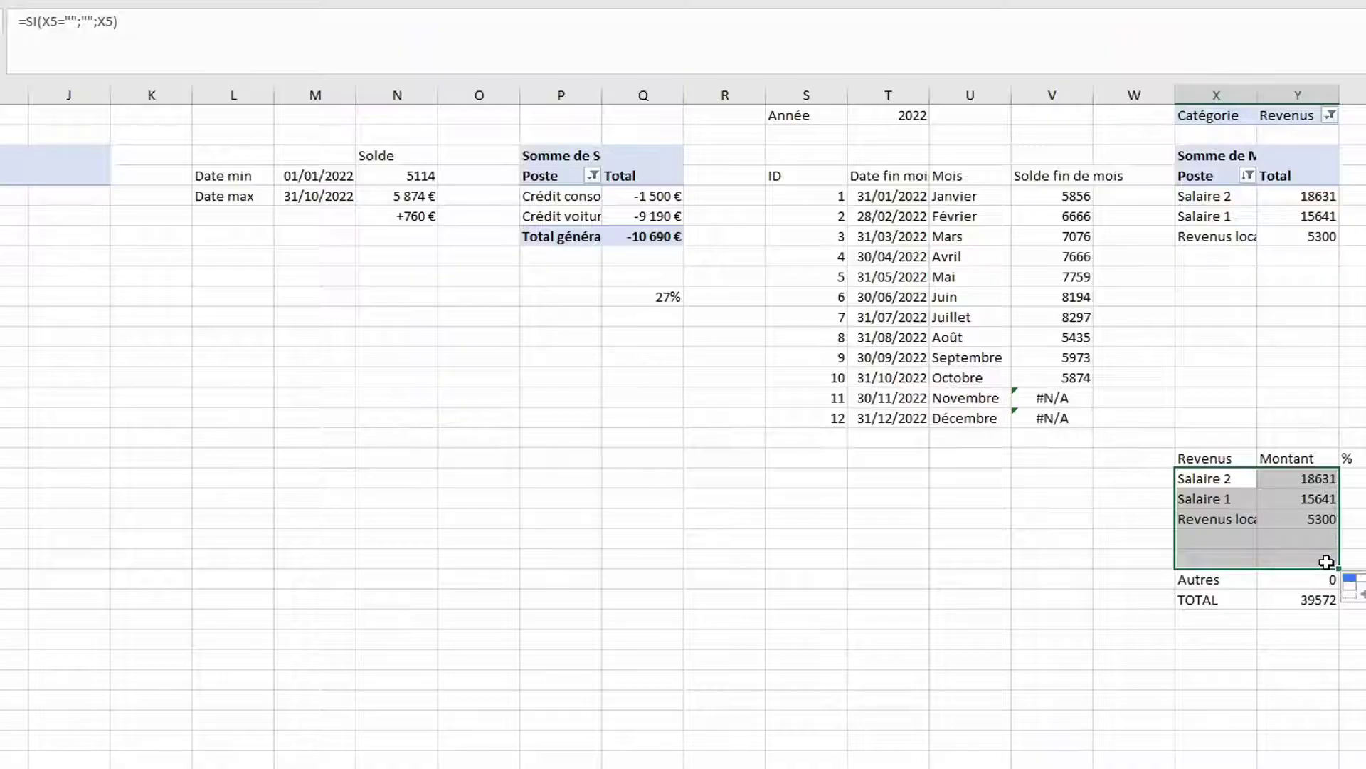
pyautogui.hotkey('ctrl', 'z')
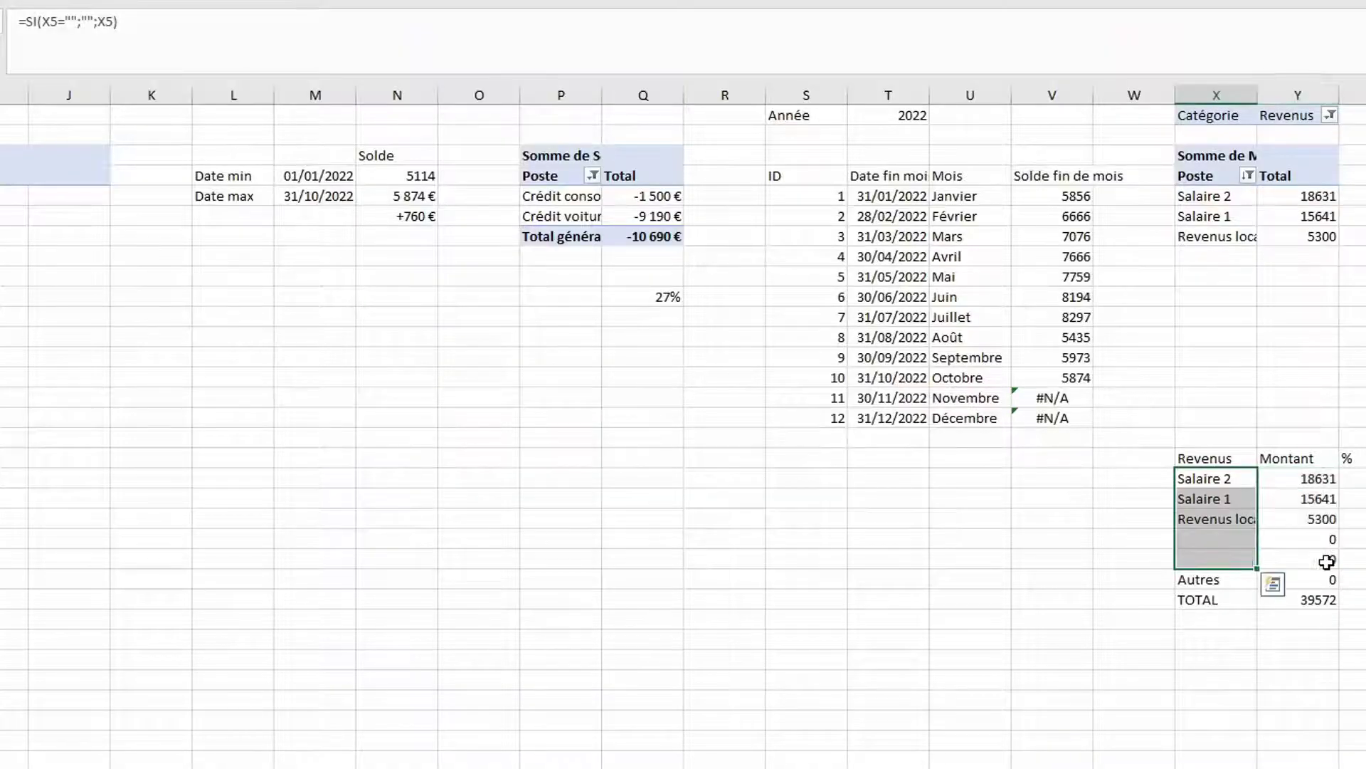
# Apply the custom number format # ##0" €";; to the Montant values in Y19:Y25, including the TOTAL row
pyautogui.moveTo(1317, 478); pyautogui.dragTo(1322, 578)
pyautogui.keyDown('shift'); pyautogui.click(1326, 596); pyautogui.keyUp('shift')
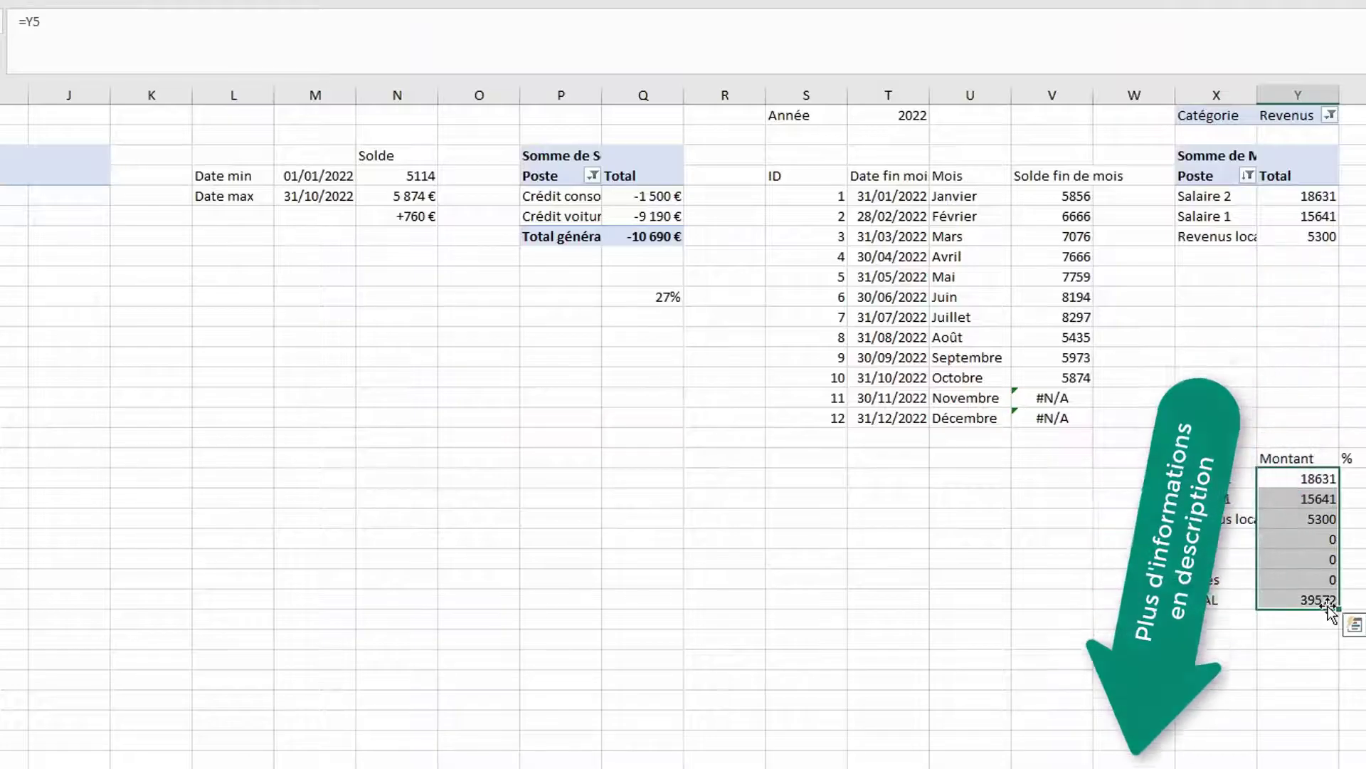
pyautogui.rightClick(1326, 596)
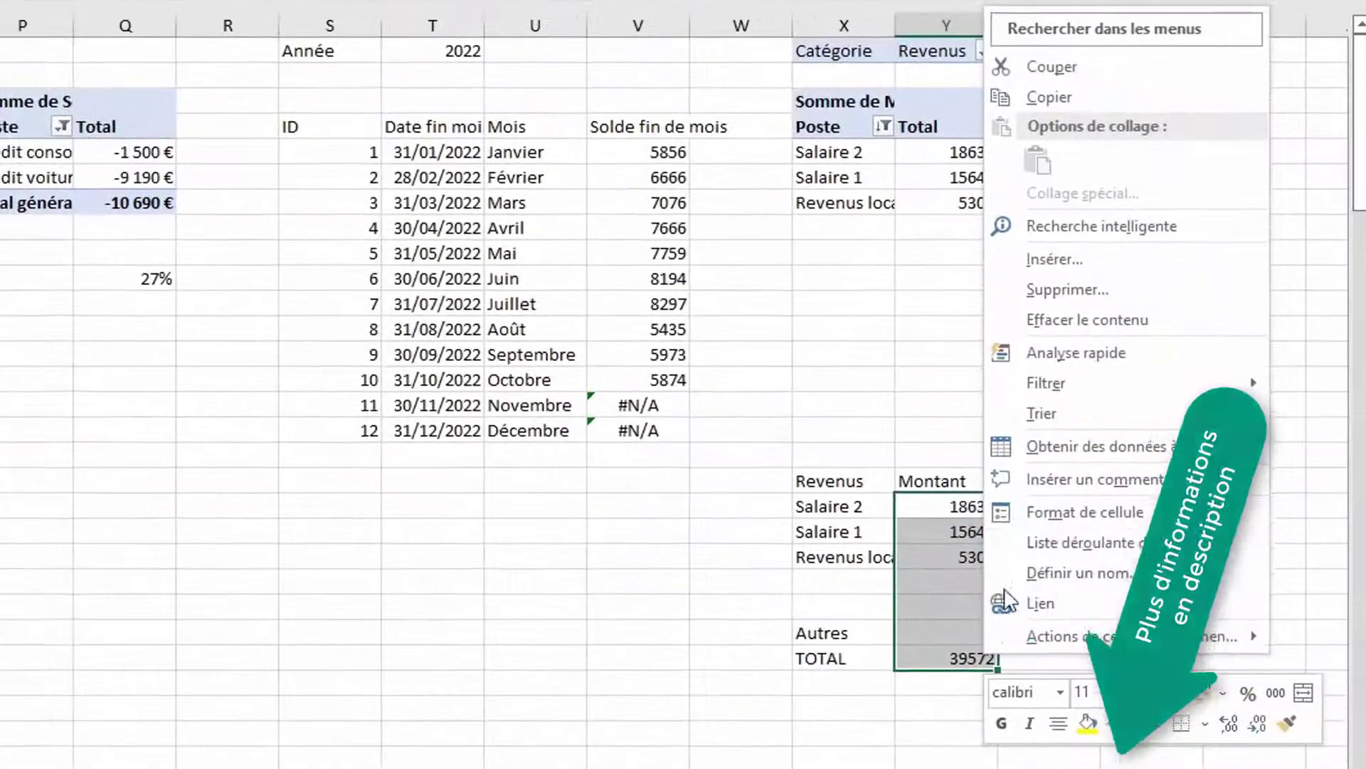
pyautogui.click(1039, 511)
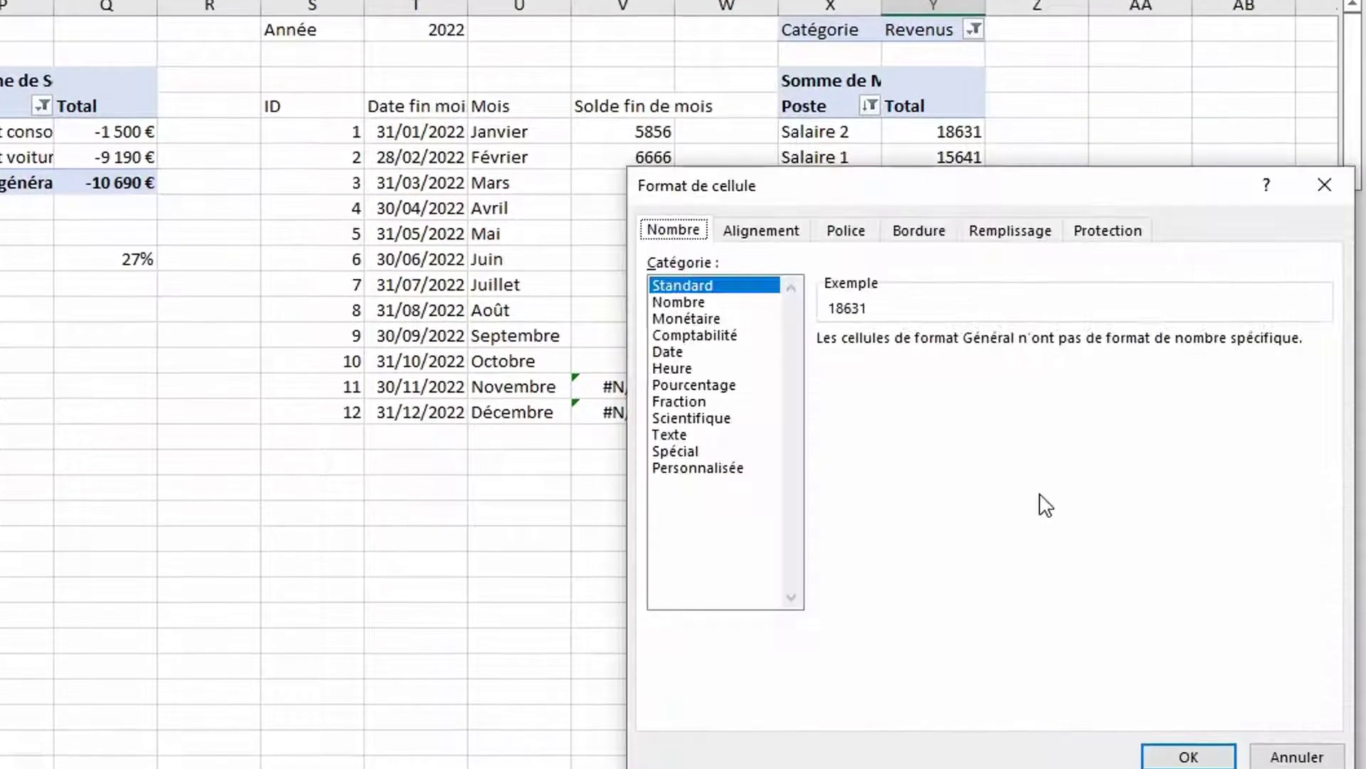
pyautogui.click(672, 429)
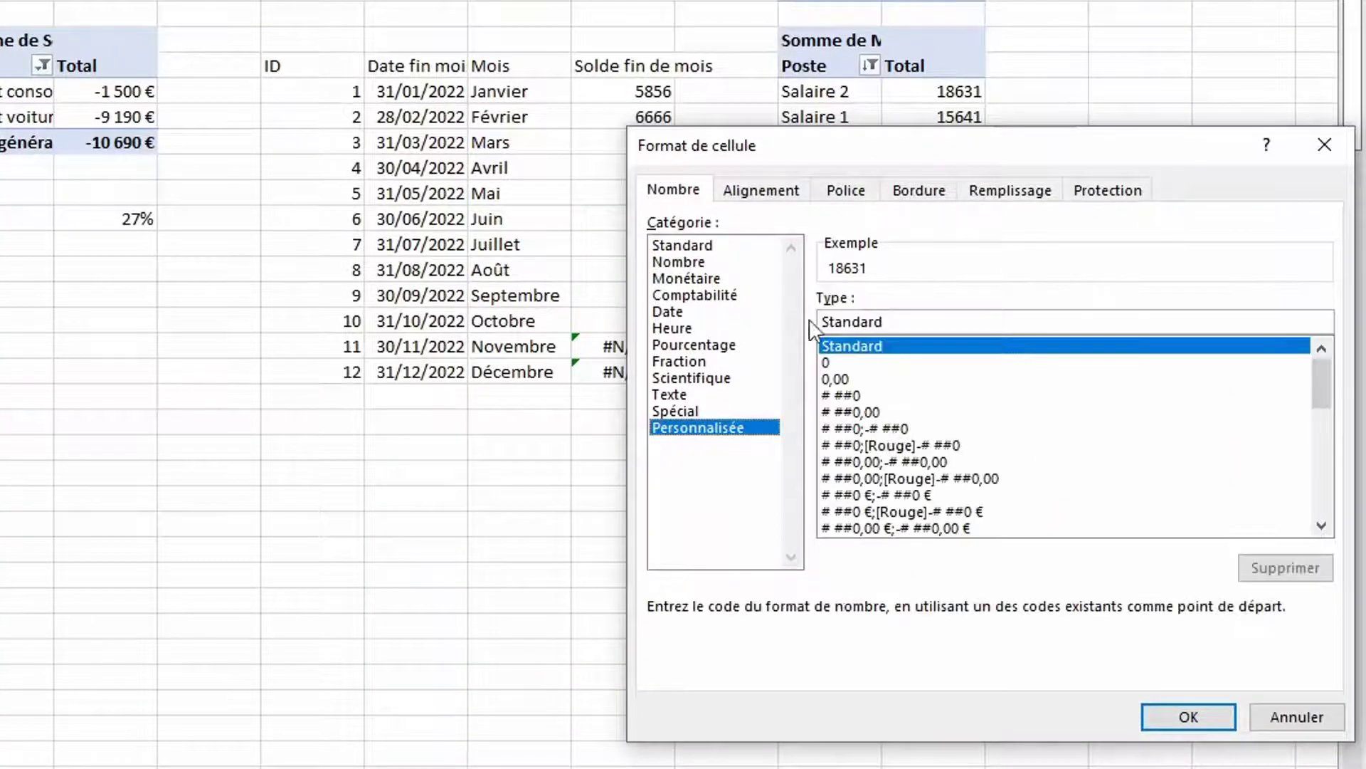
pyautogui.moveTo(924, 331); pyautogui.dragTo(762, 329)
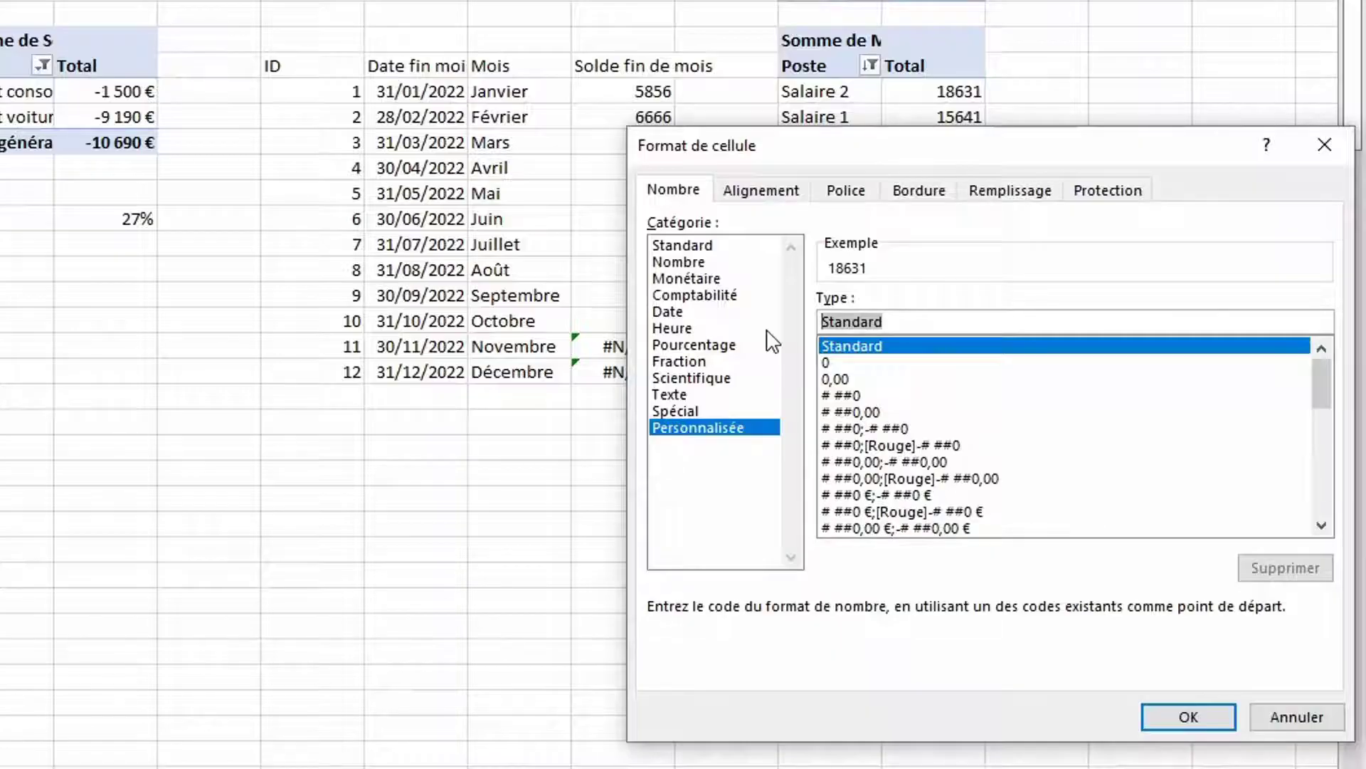
pyautogui.write('# ')
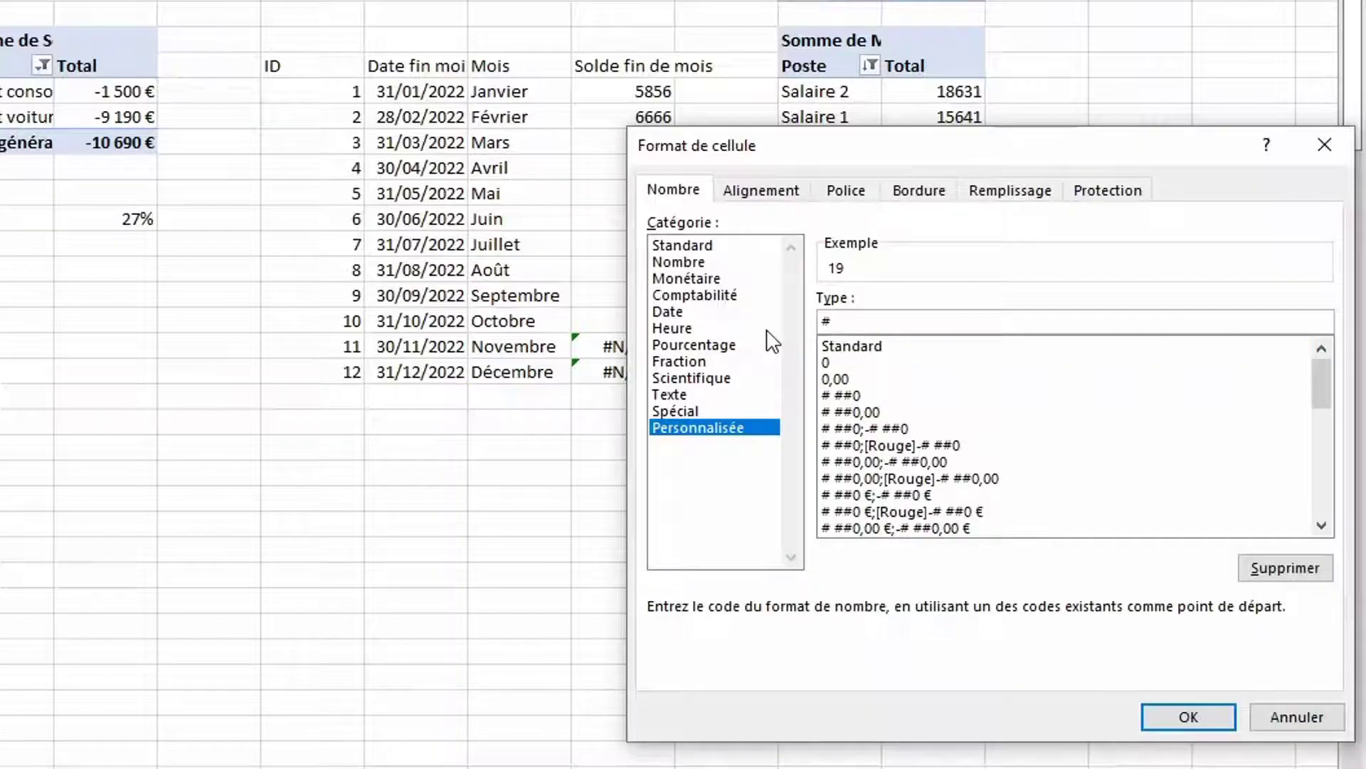
pyautogui.write('##0')
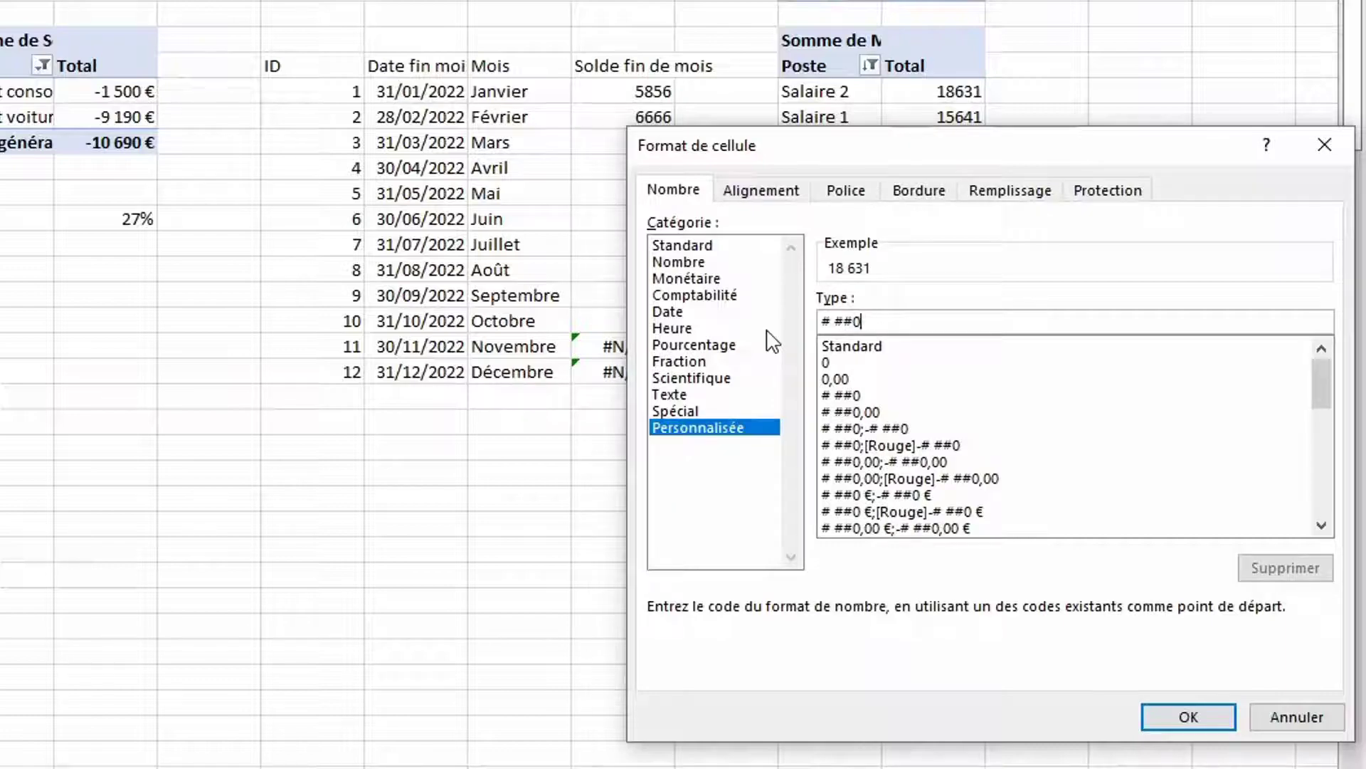
pyautogui.write('" €')
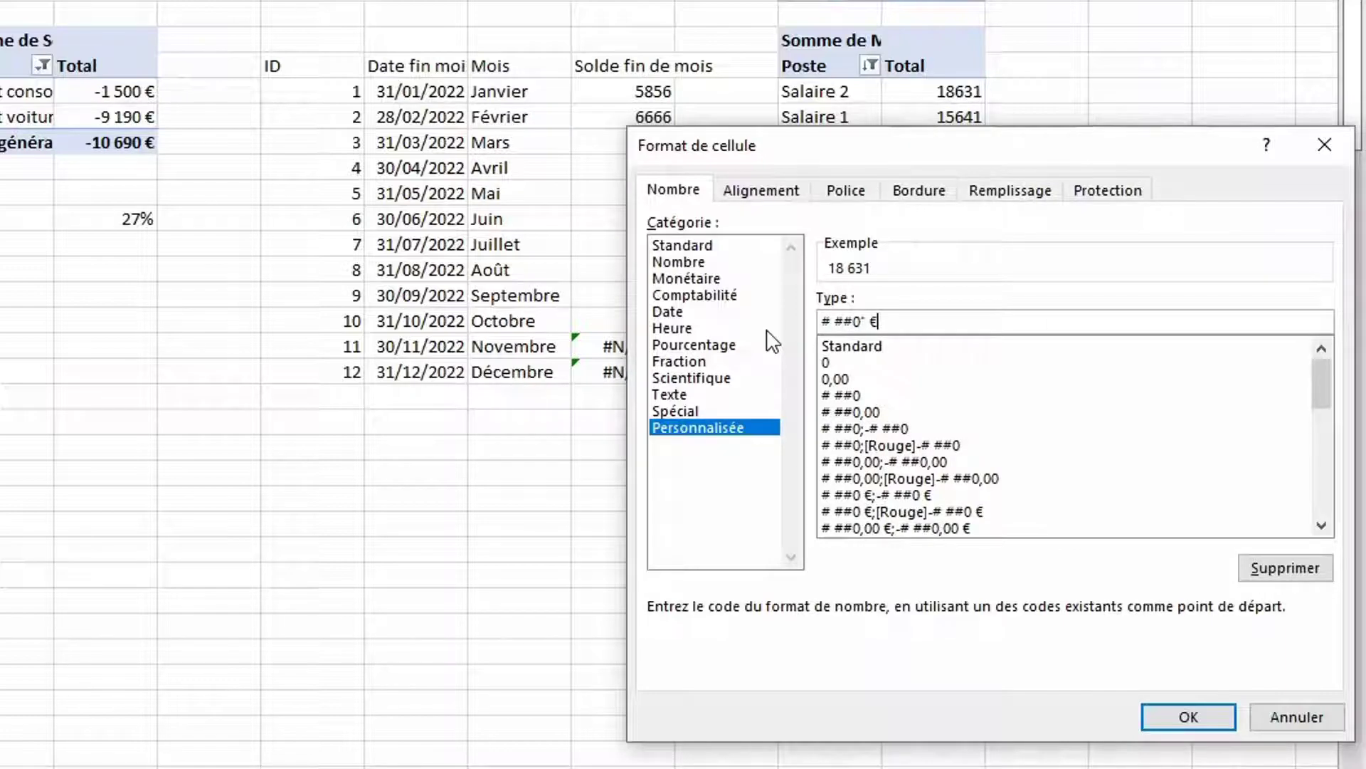
pyautogui.write('";')
pyautogui.write(';')
pyautogui.click(1188, 717)
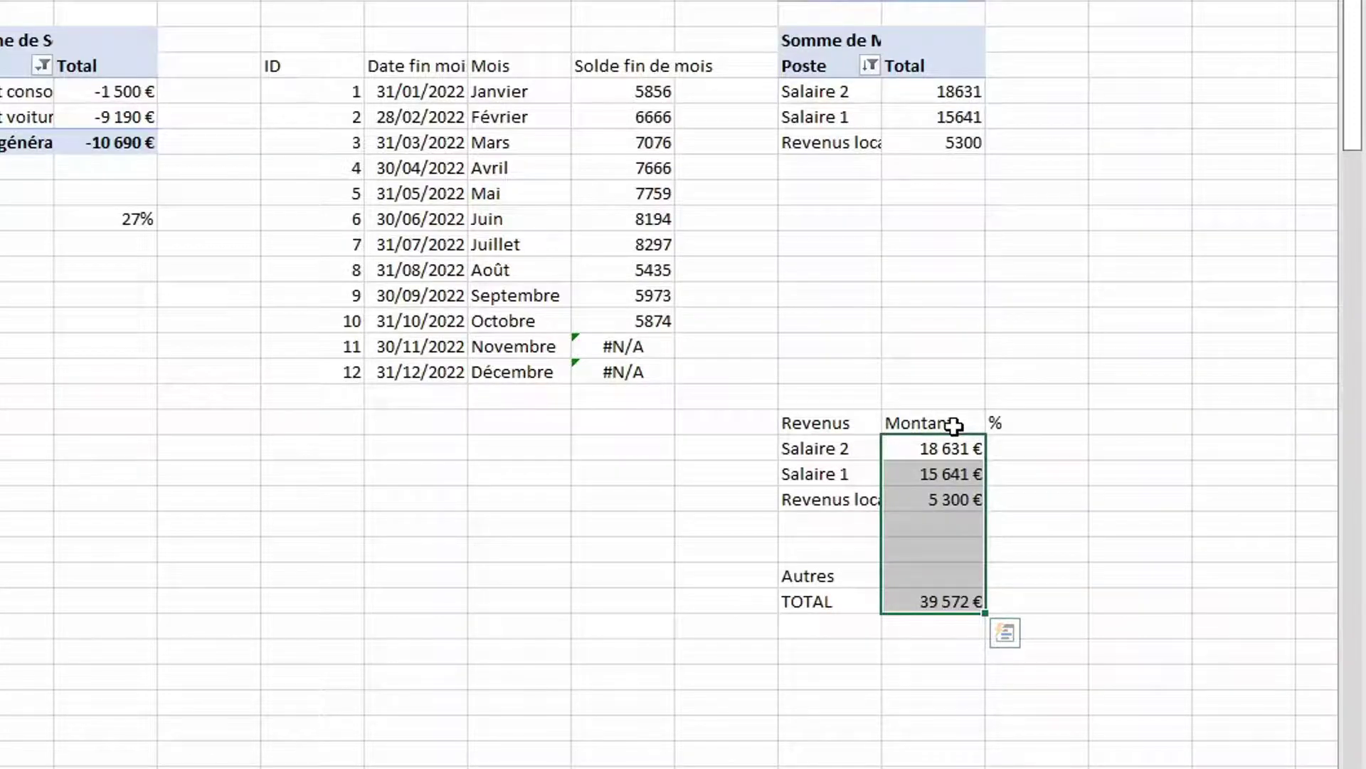
# Calculate each row's share of the total in Z19:Z25 with =Y19/Y$25, formatted as percentages
pyautogui.moveTo(1010, 447); pyautogui.dragTo(1026, 607)
pyautogui.write('=')
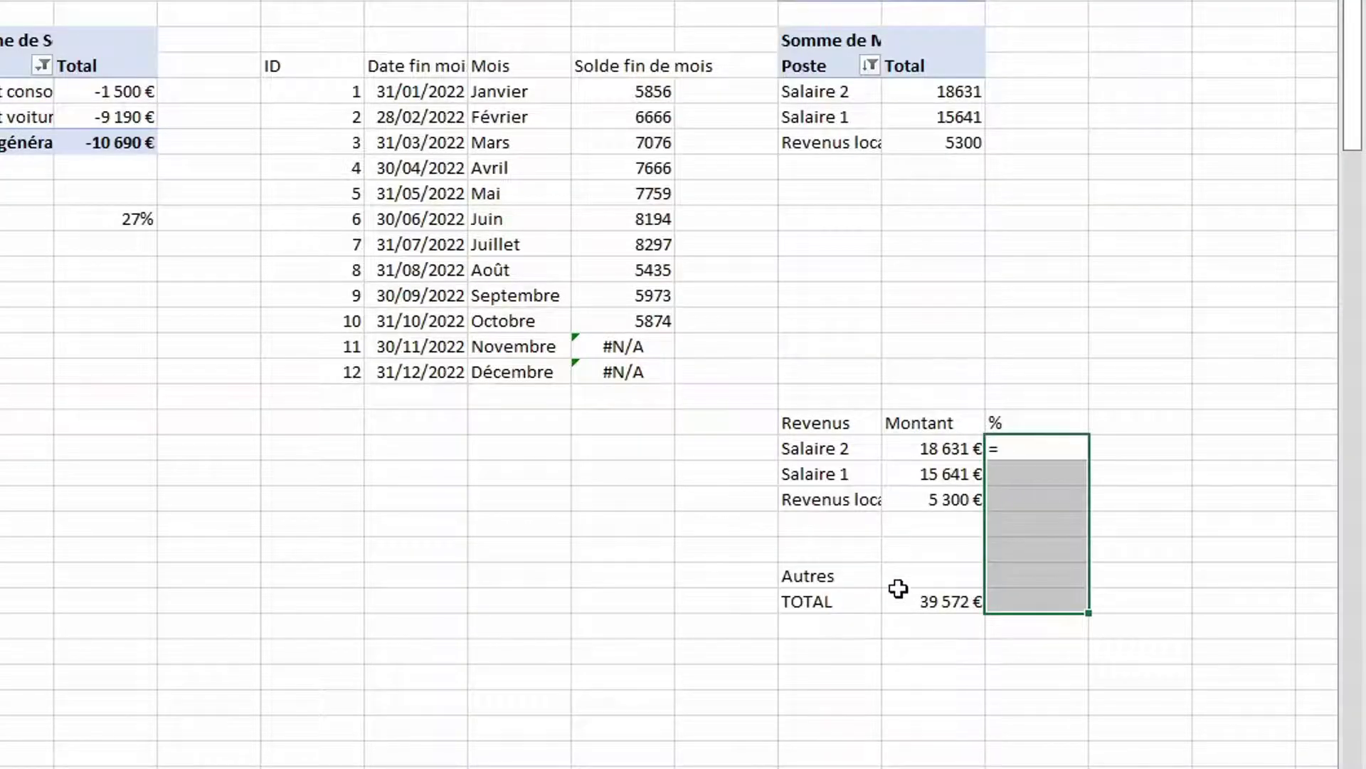
pyautogui.click(936, 446)
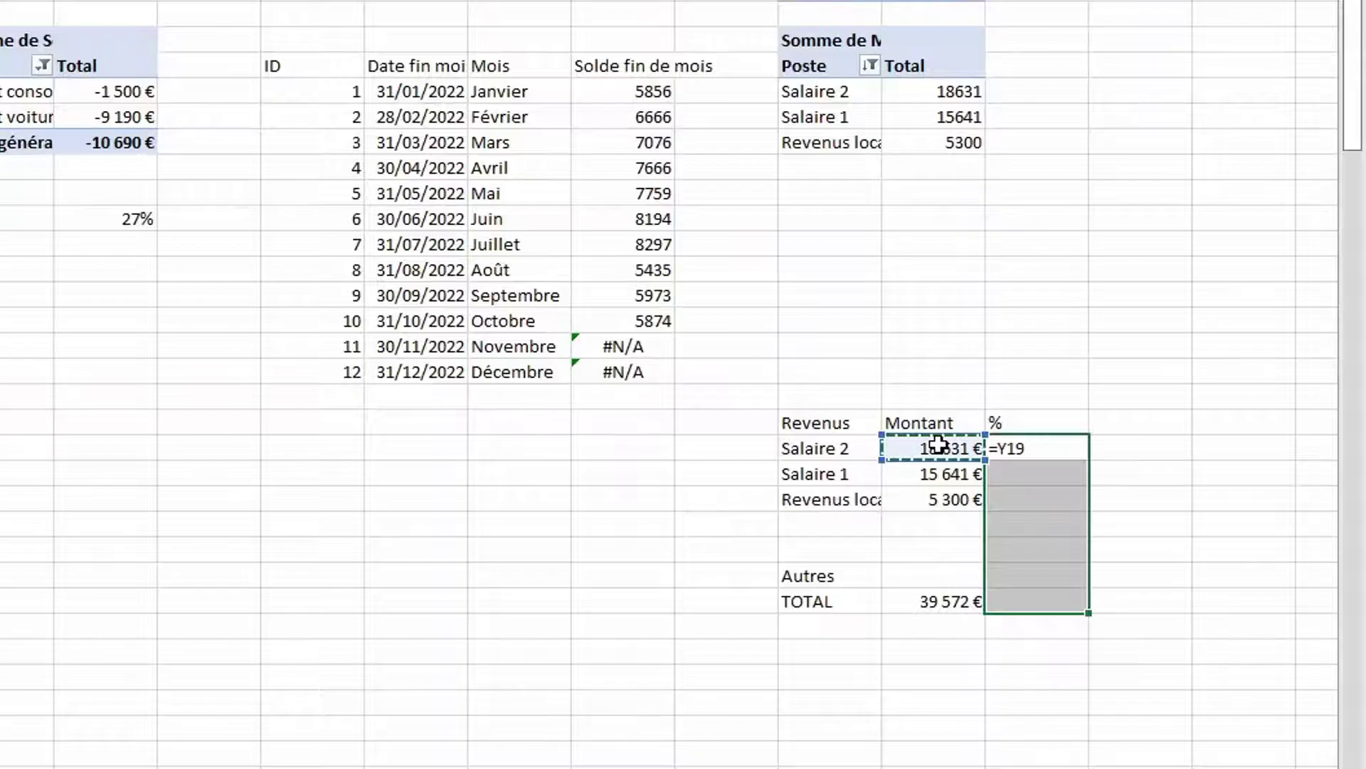
pyautogui.write('/')
pyautogui.click(929, 606)
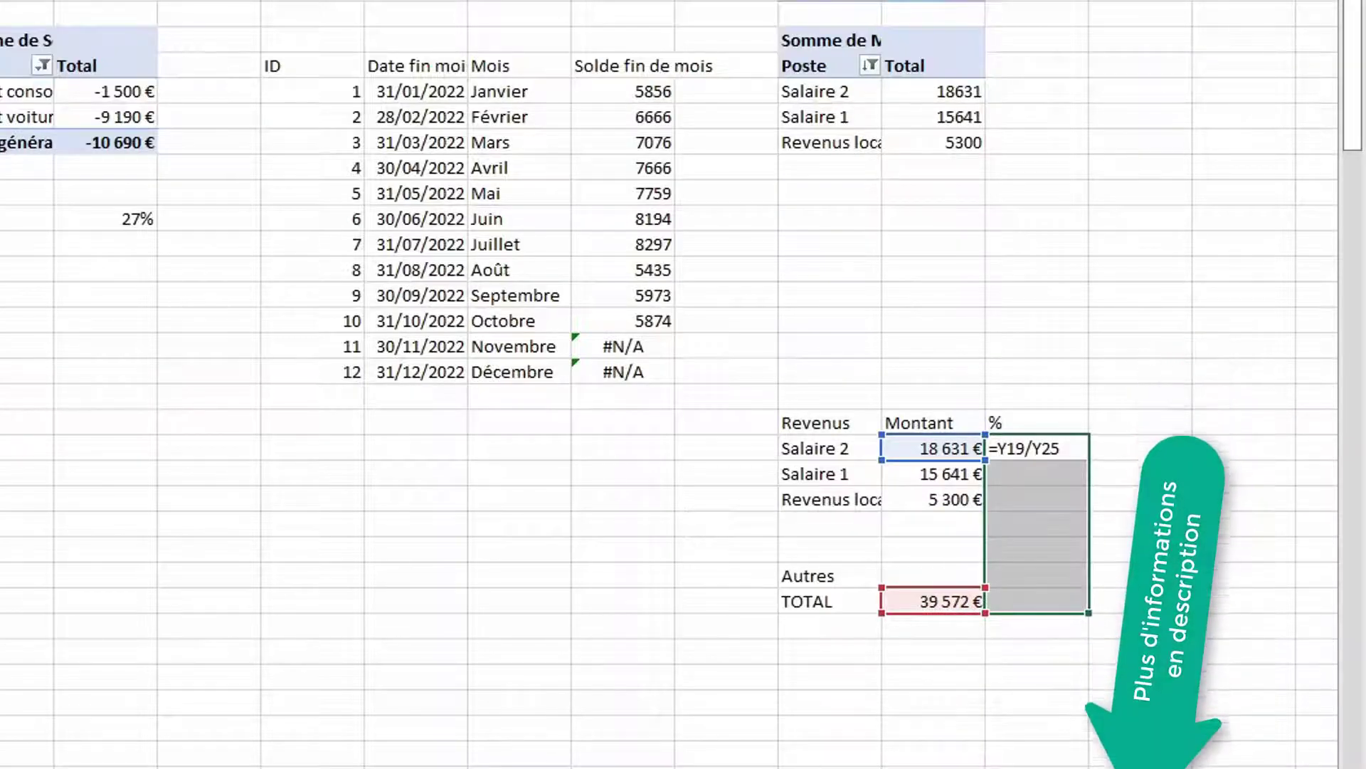
pyautogui.press('F4')
pyautogui.press('F4')
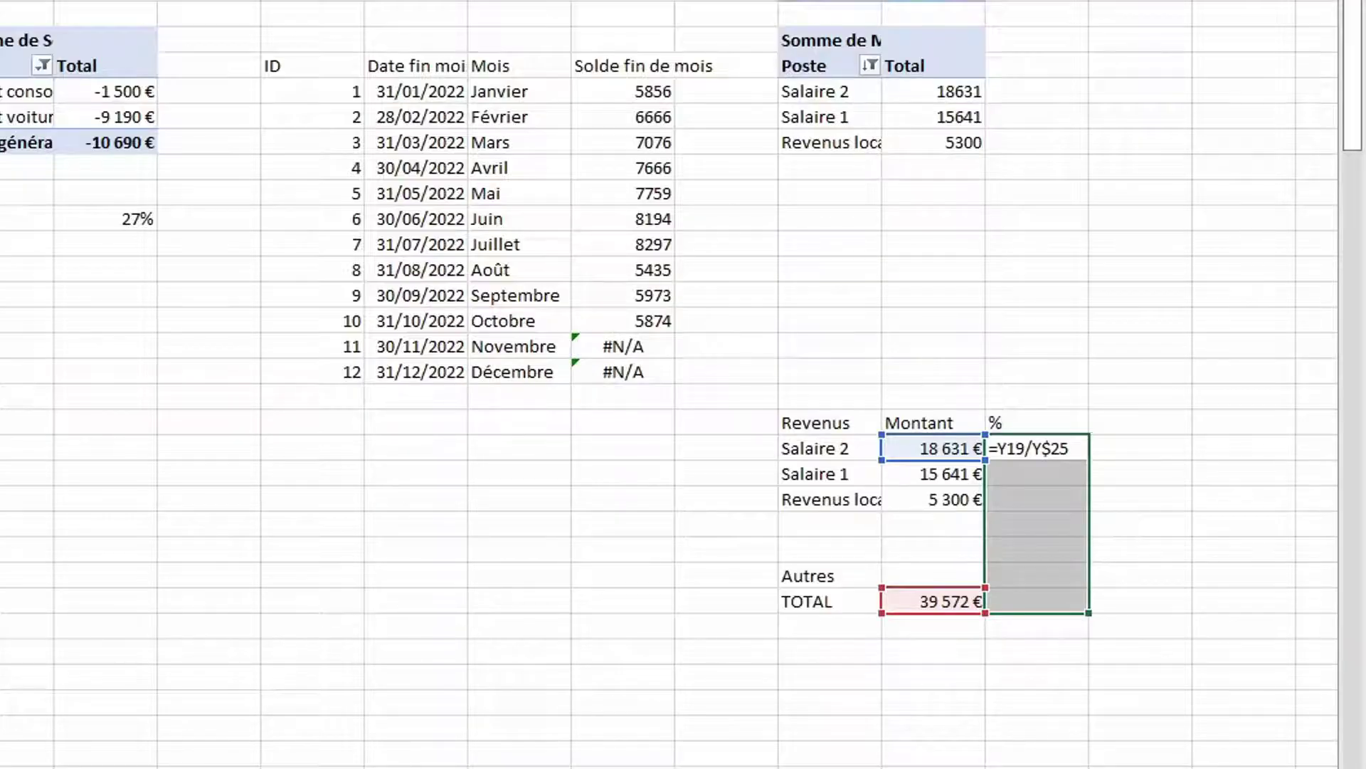
pyautogui.hotkey('ctrl', 'Return')
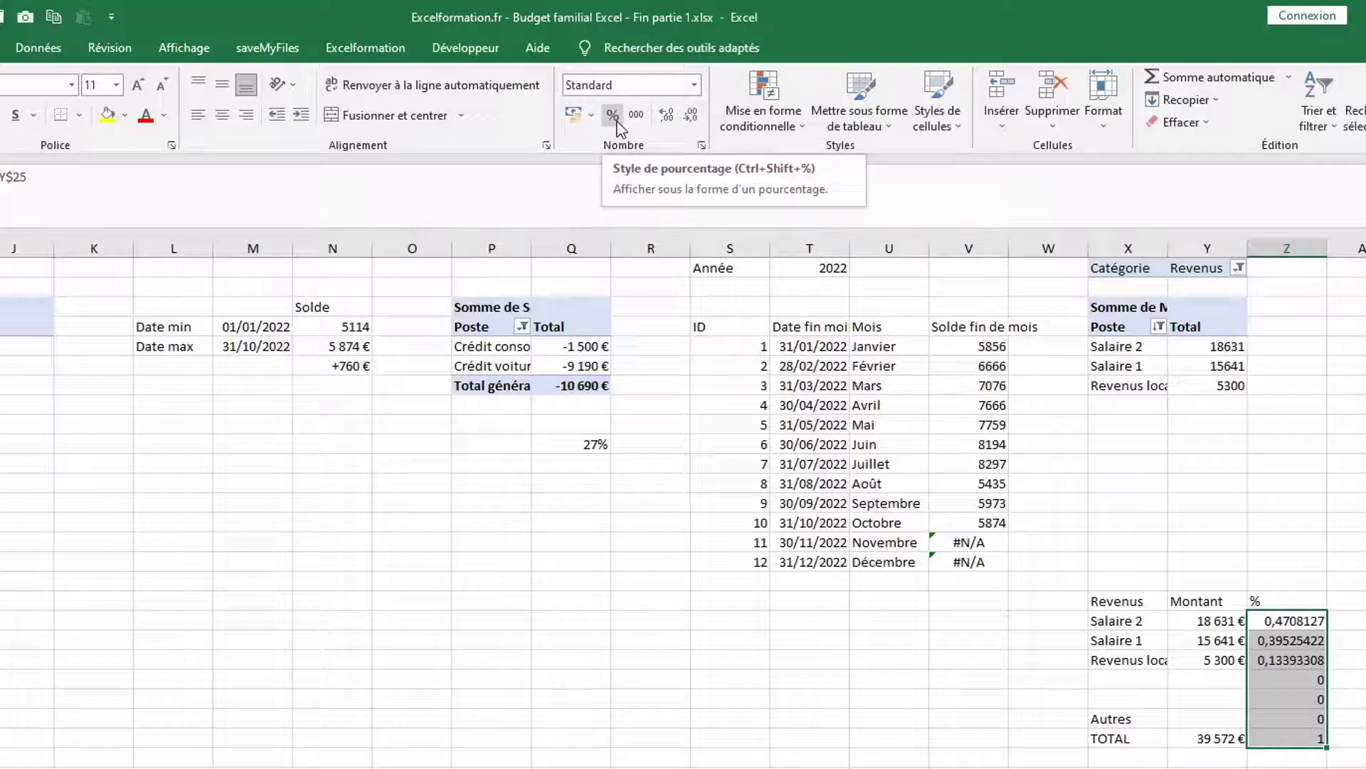
pyautogui.click(614, 115)
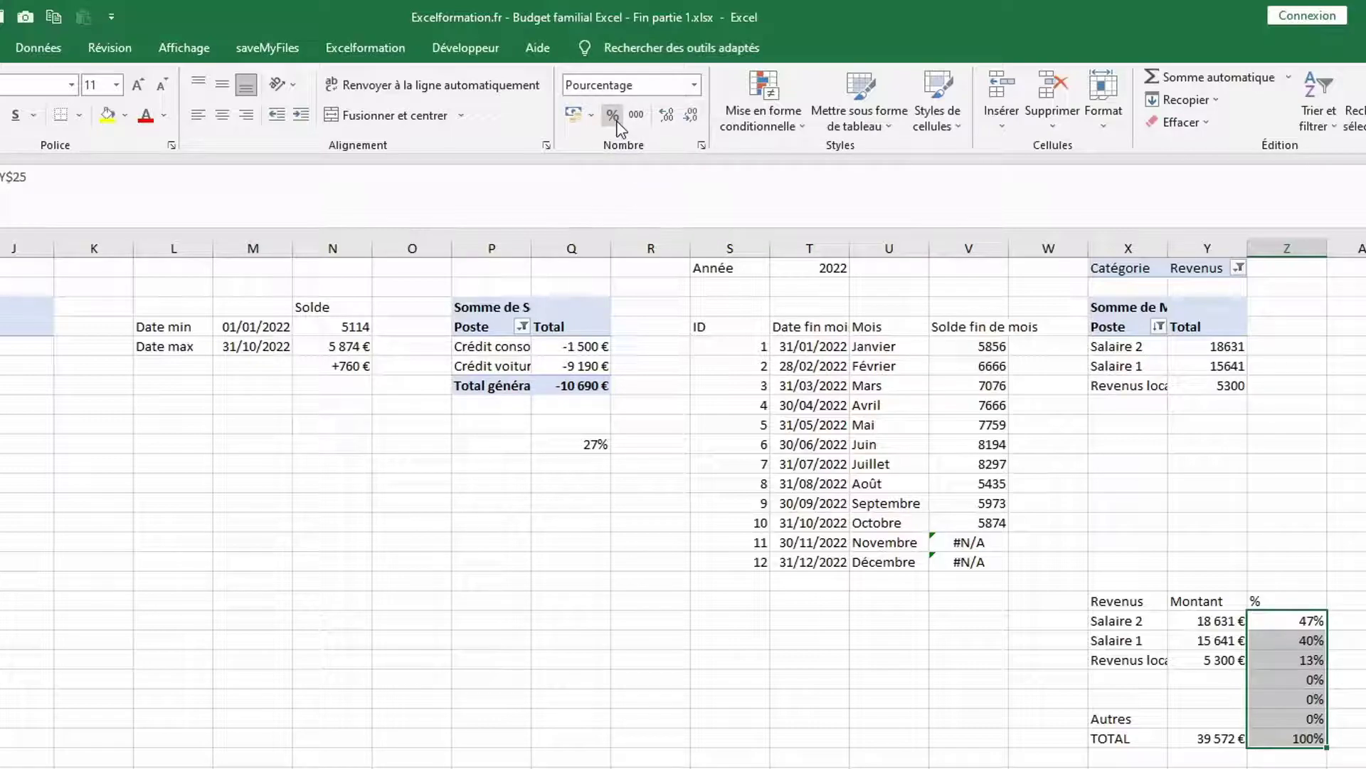
# Apply the custom number format 0%;; to the % column cells Z19:Z25 to hide zero percentages
pyautogui.rightClick(1279, 621)
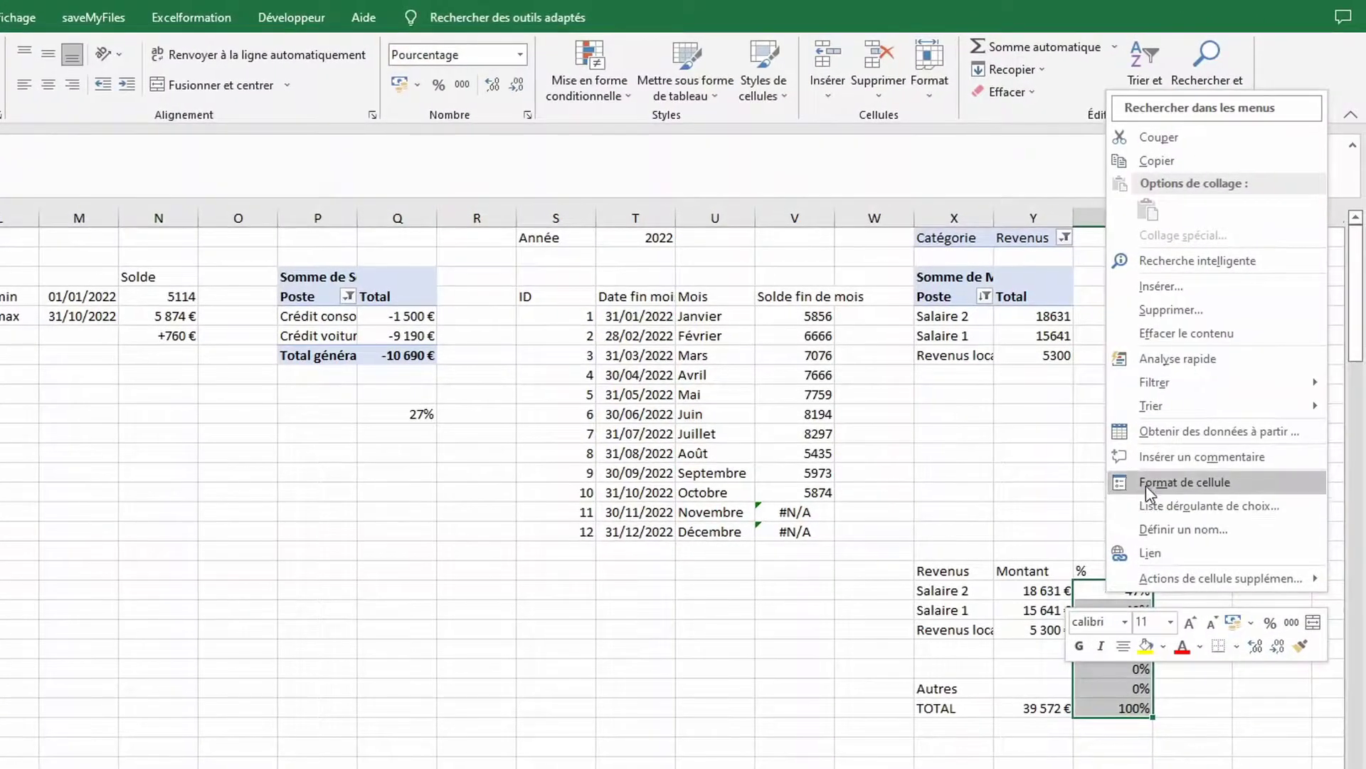
pyautogui.click(1147, 483)
pyautogui.click(829, 454)
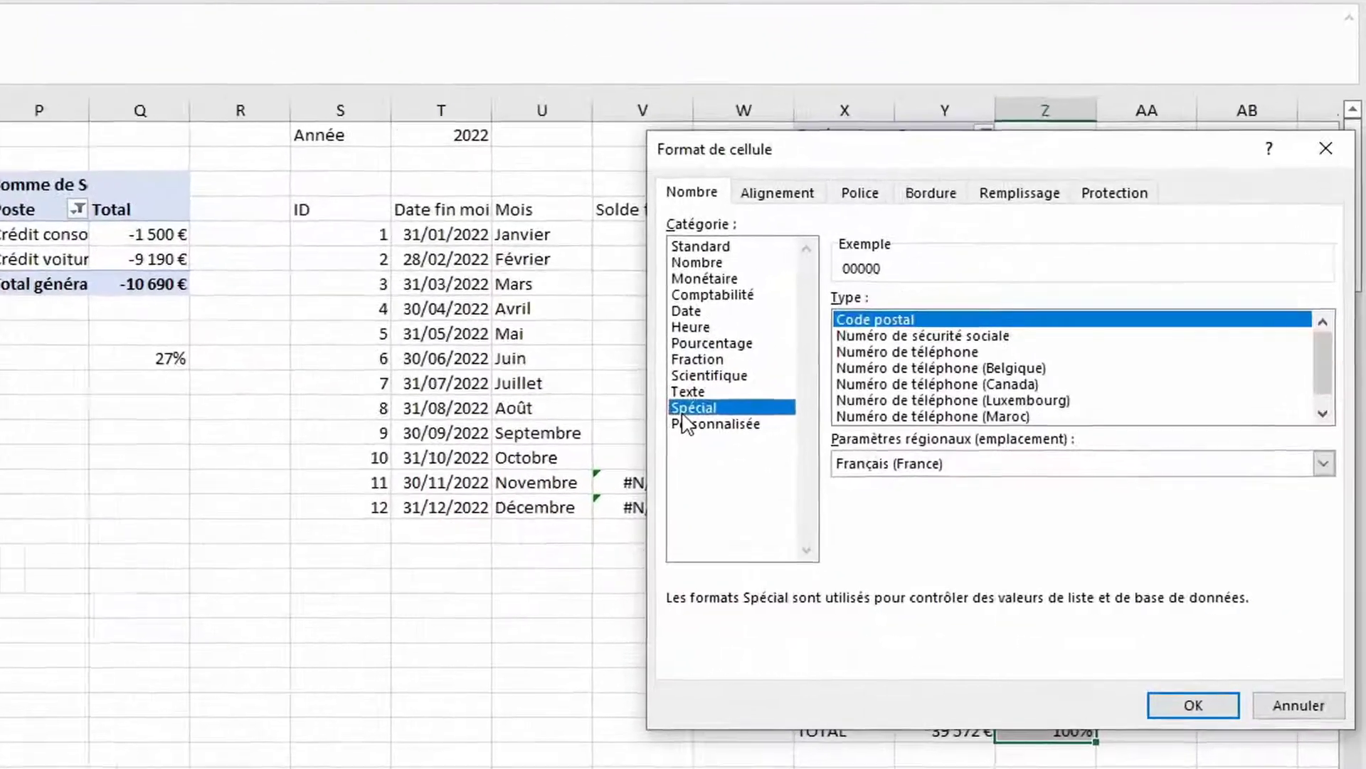
pyautogui.click(685, 423)
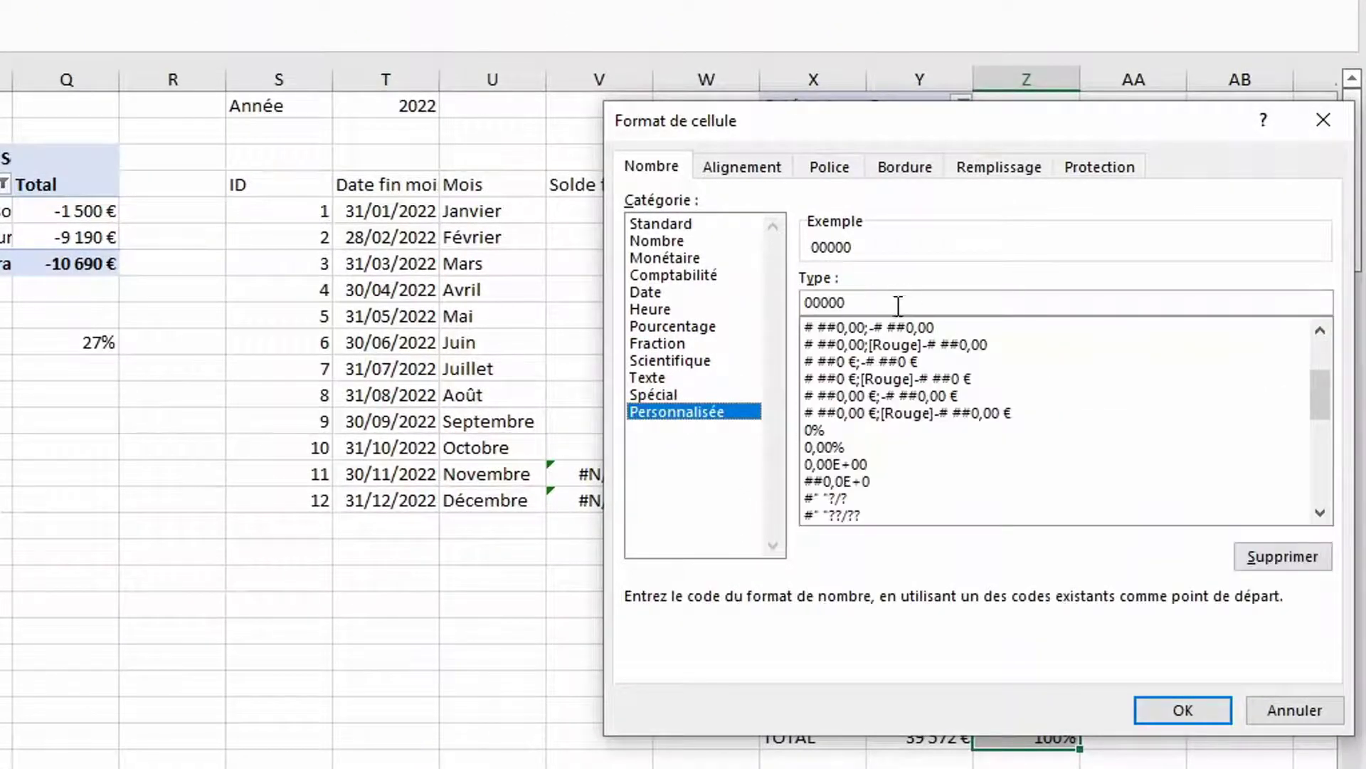
pyautogui.moveTo(898, 306); pyautogui.dragTo(662, 283)
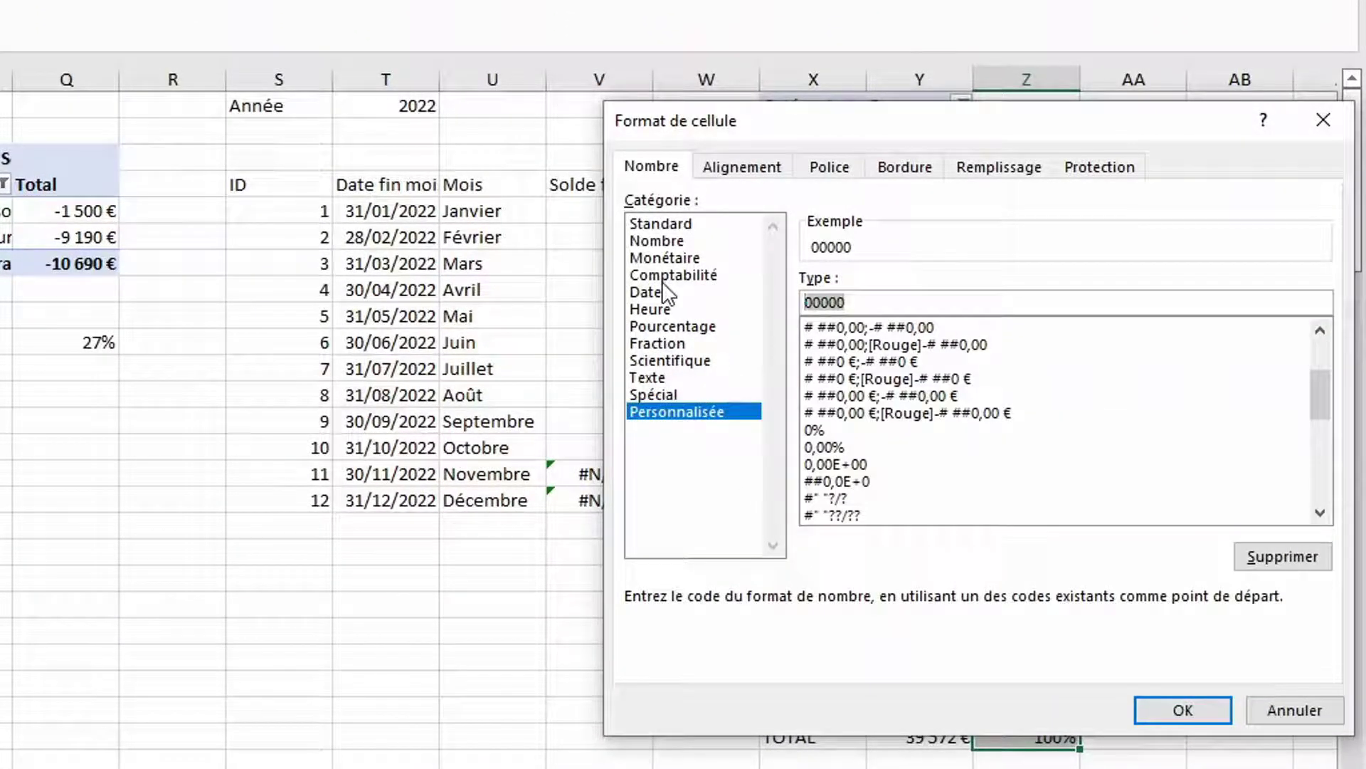
pyautogui.write('0%')
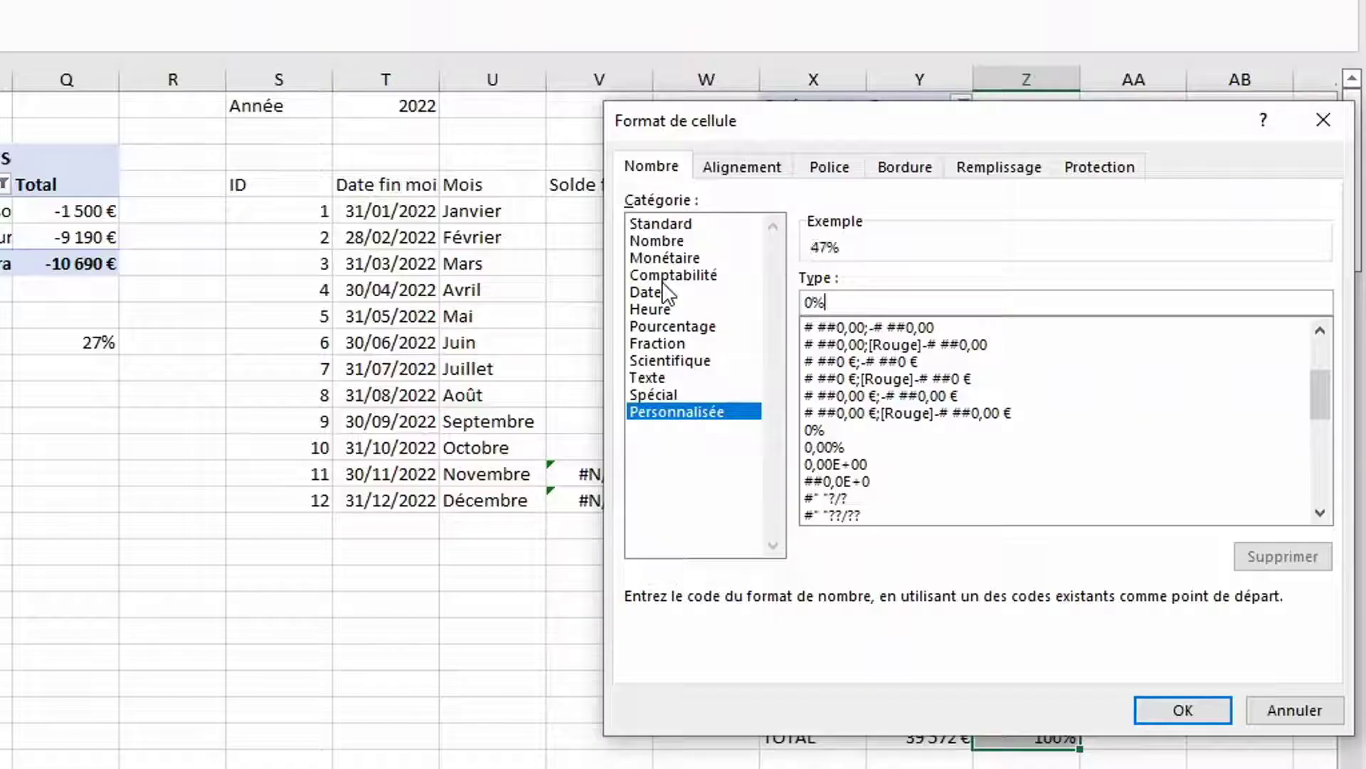
pyautogui.write(';;')
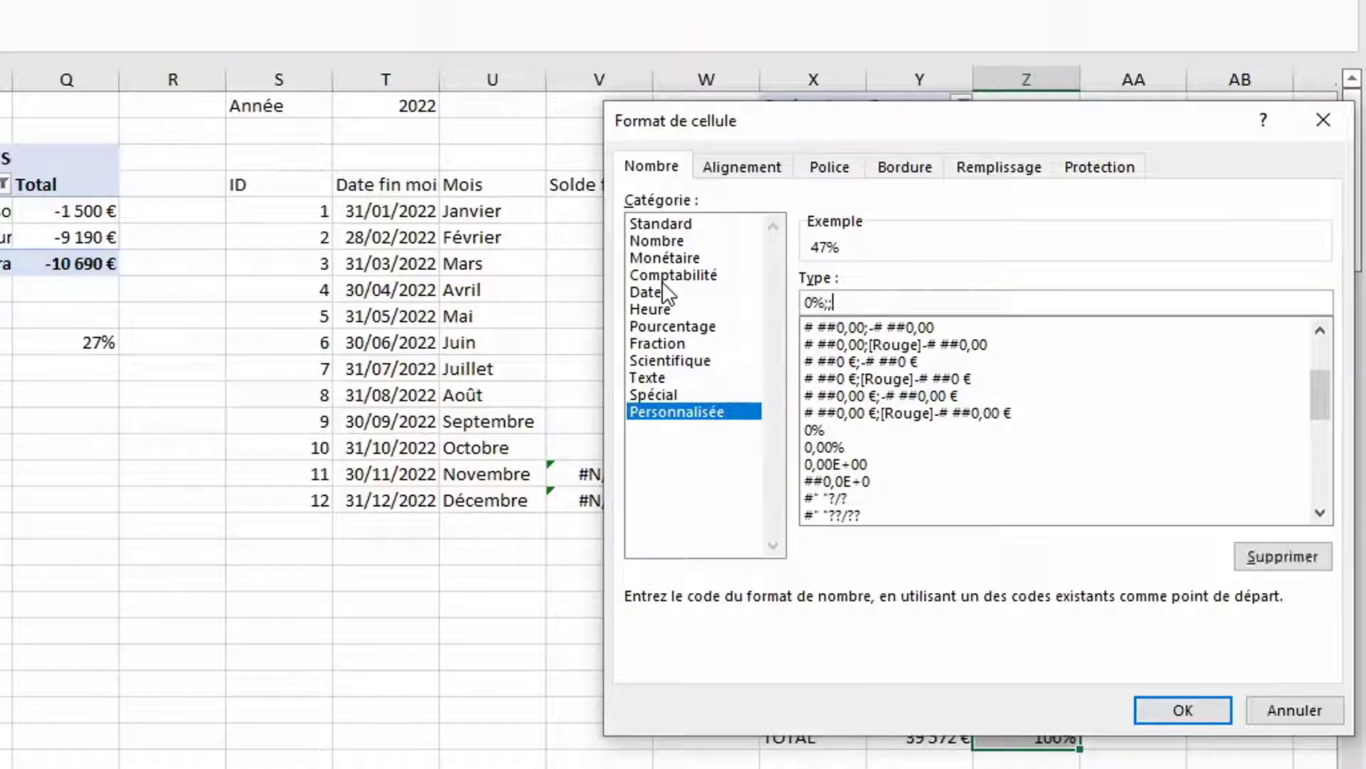
pyautogui.click(1183, 709)
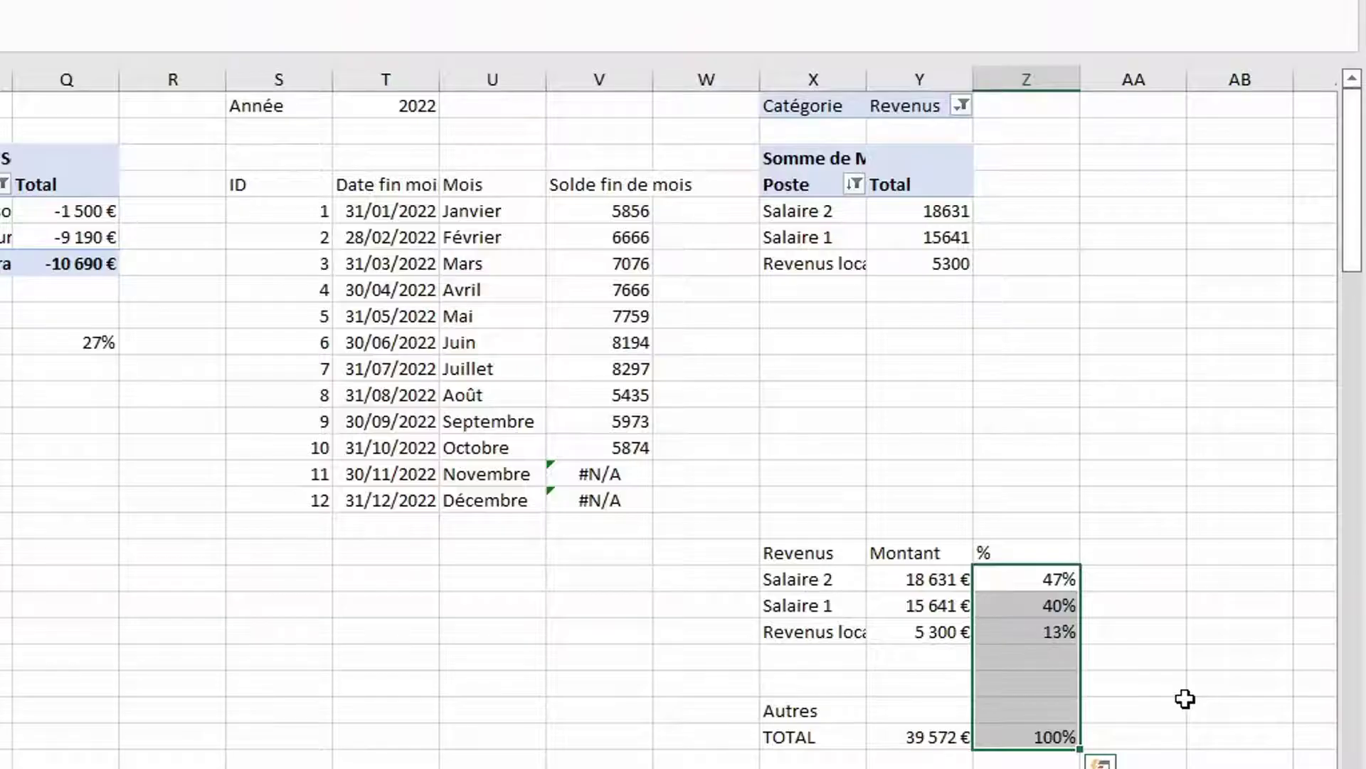
# Select the summary table X18:Z25 and hide the worksheet's gridlines
pyautogui.click(832, 554)
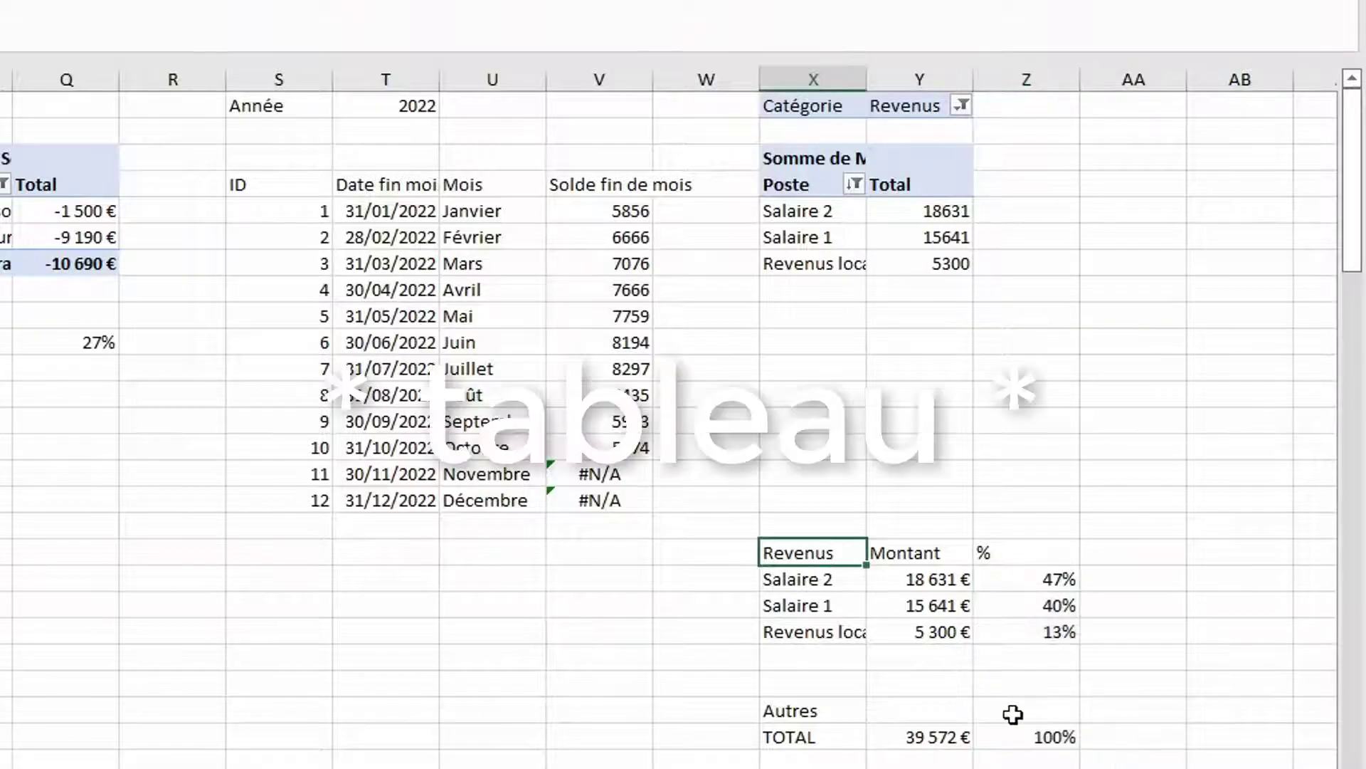
pyautogui.moveTo(848, 552); pyautogui.dragTo(1022, 733)
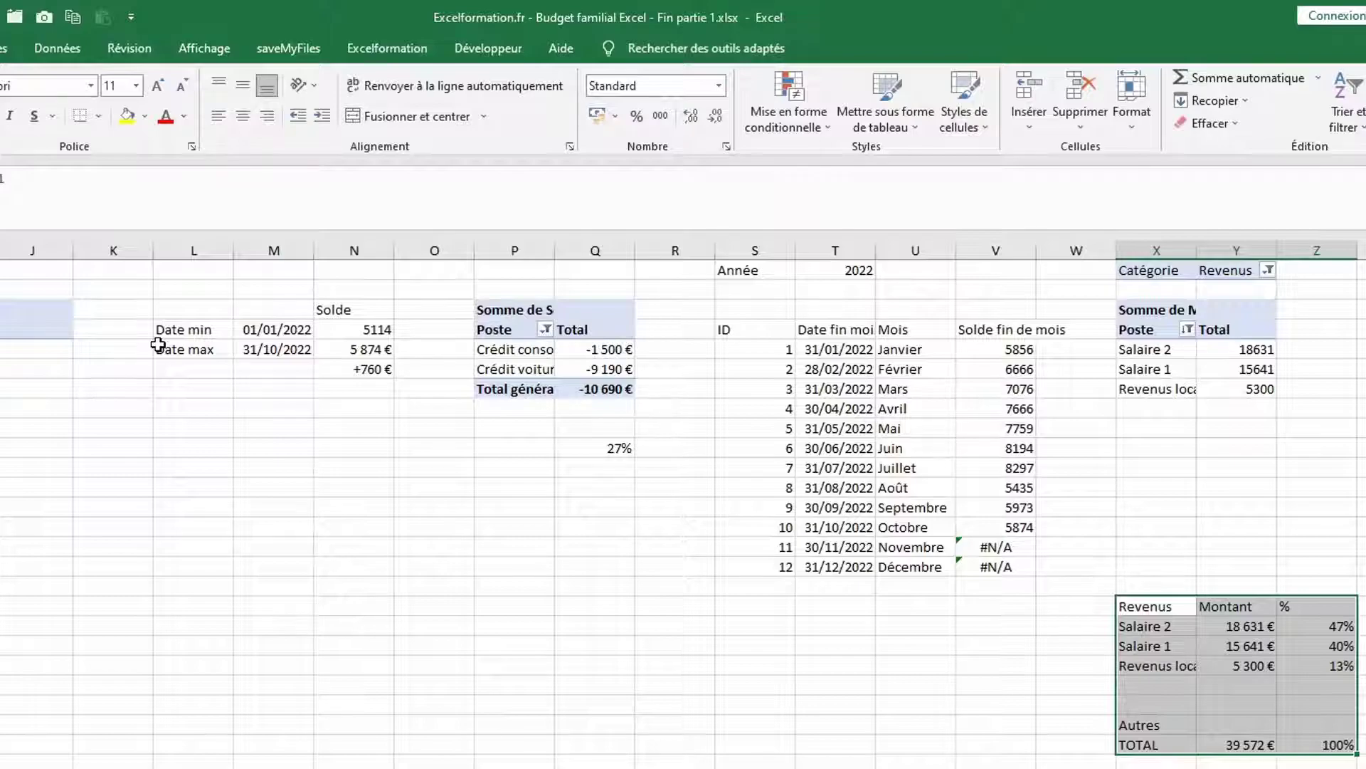
pyautogui.click(205, 48)
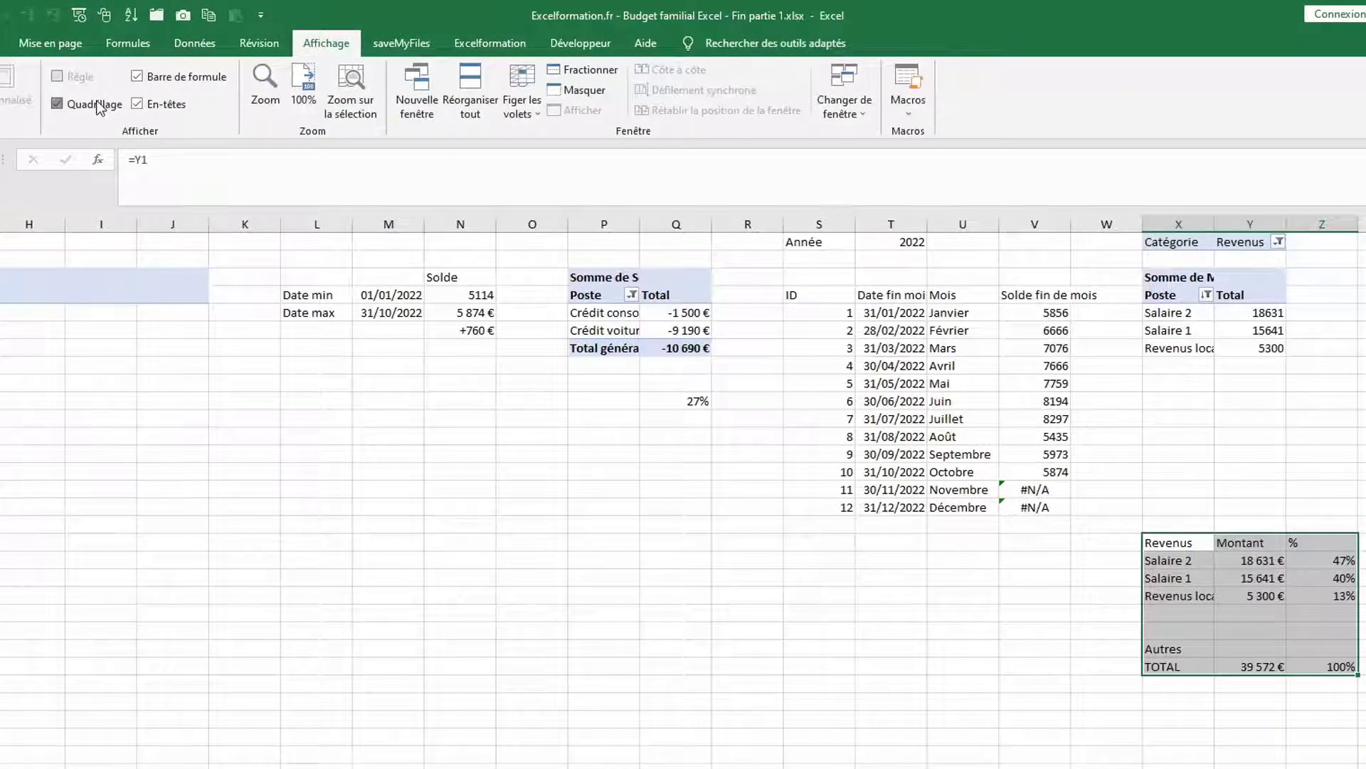
pyautogui.click(98, 107)
# Apply borders around every cell of the summary table X18:Z25
pyautogui.click(32, 43)
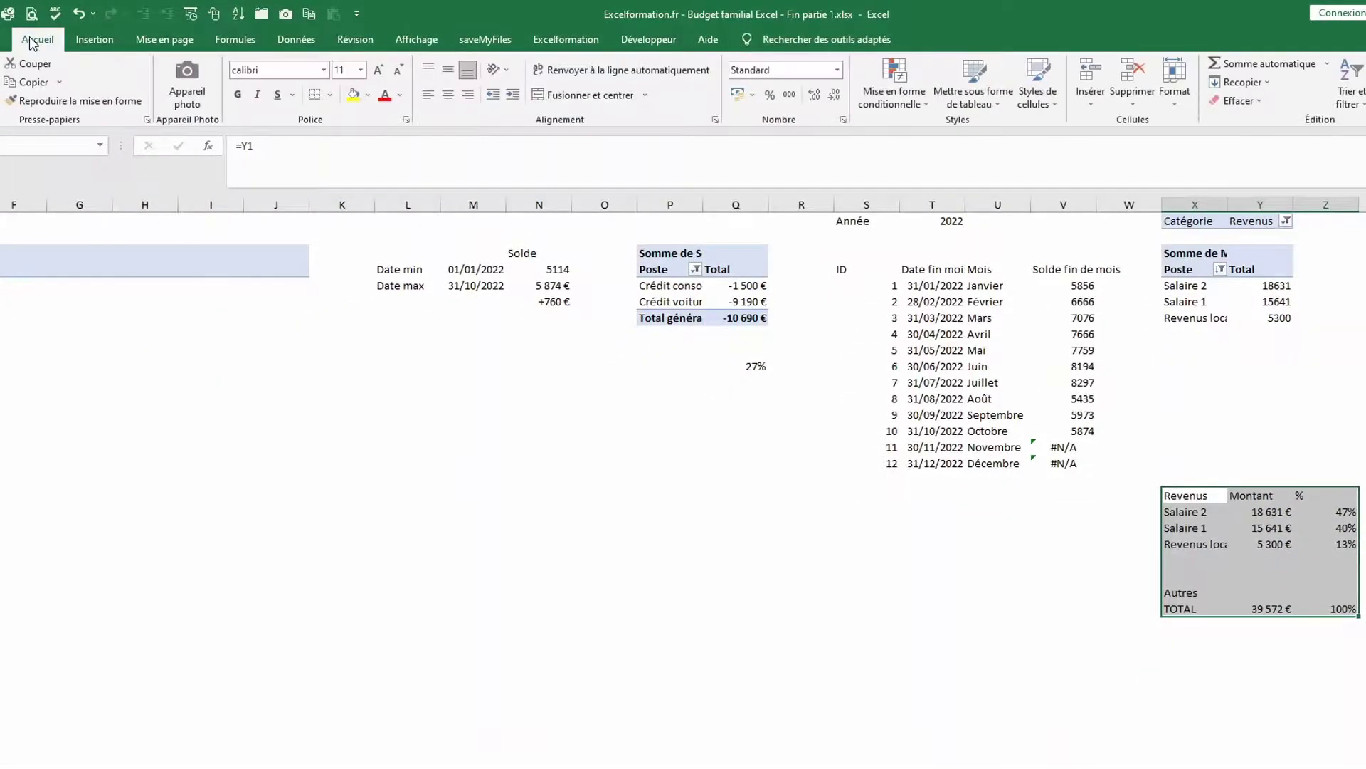
pyautogui.click(332, 98)
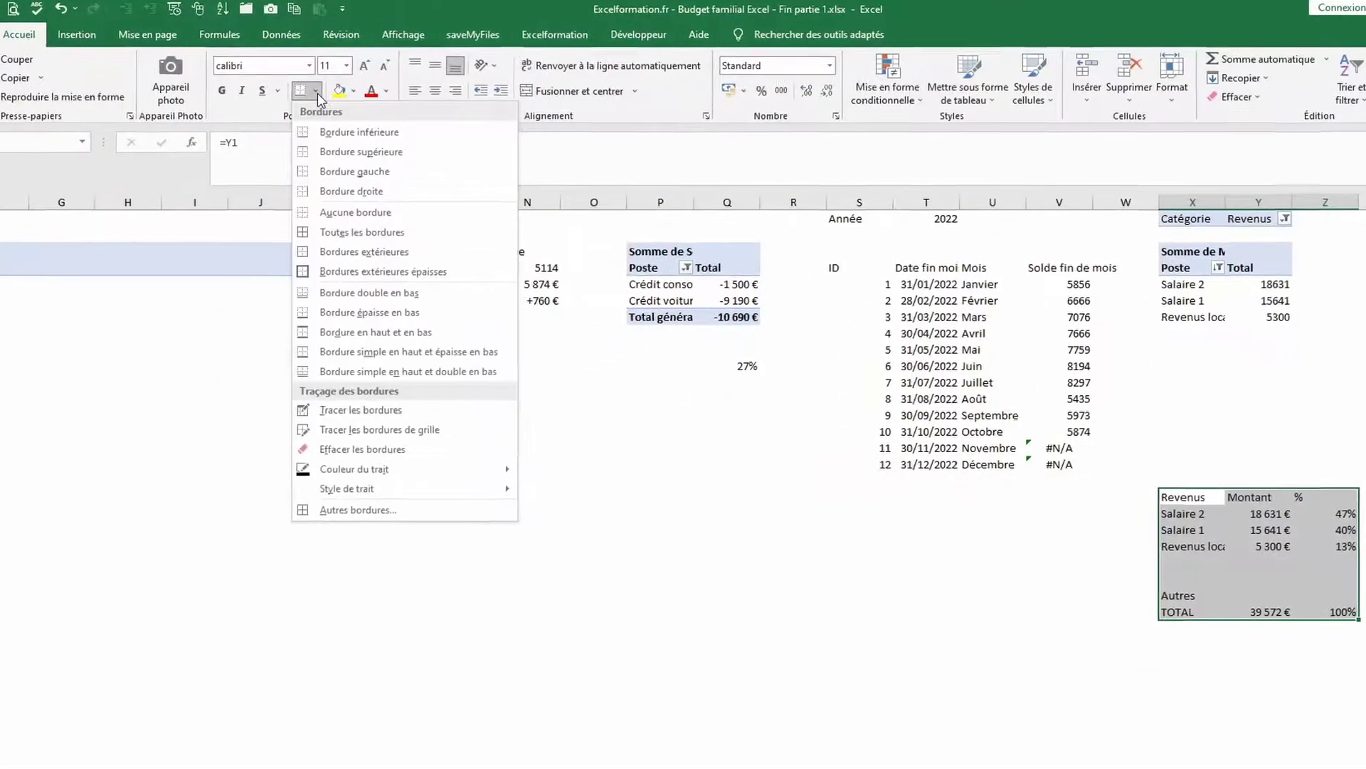
pyautogui.click(386, 235)
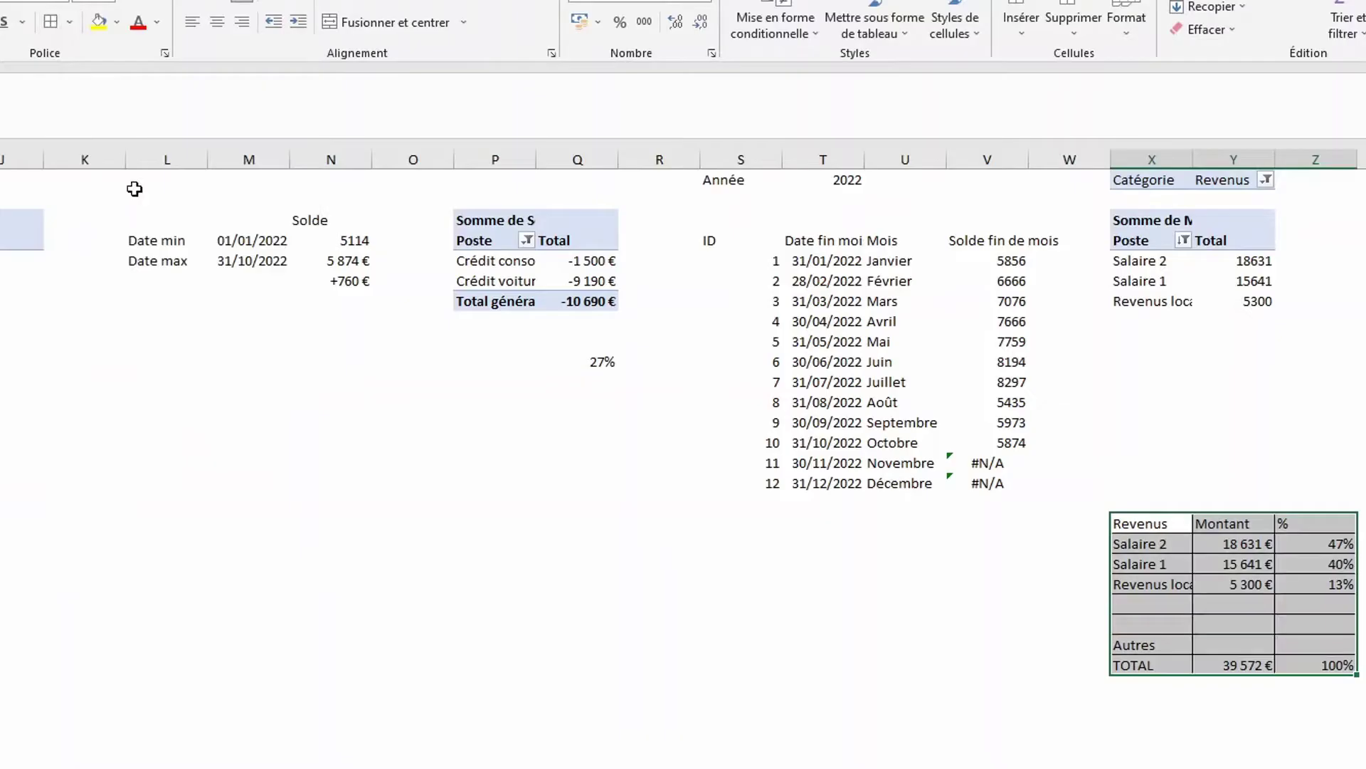
# Recolour the outline and inside borders of X18:Z25 dark grey through the cell format settings
pyautogui.rightClick(1193, 573)
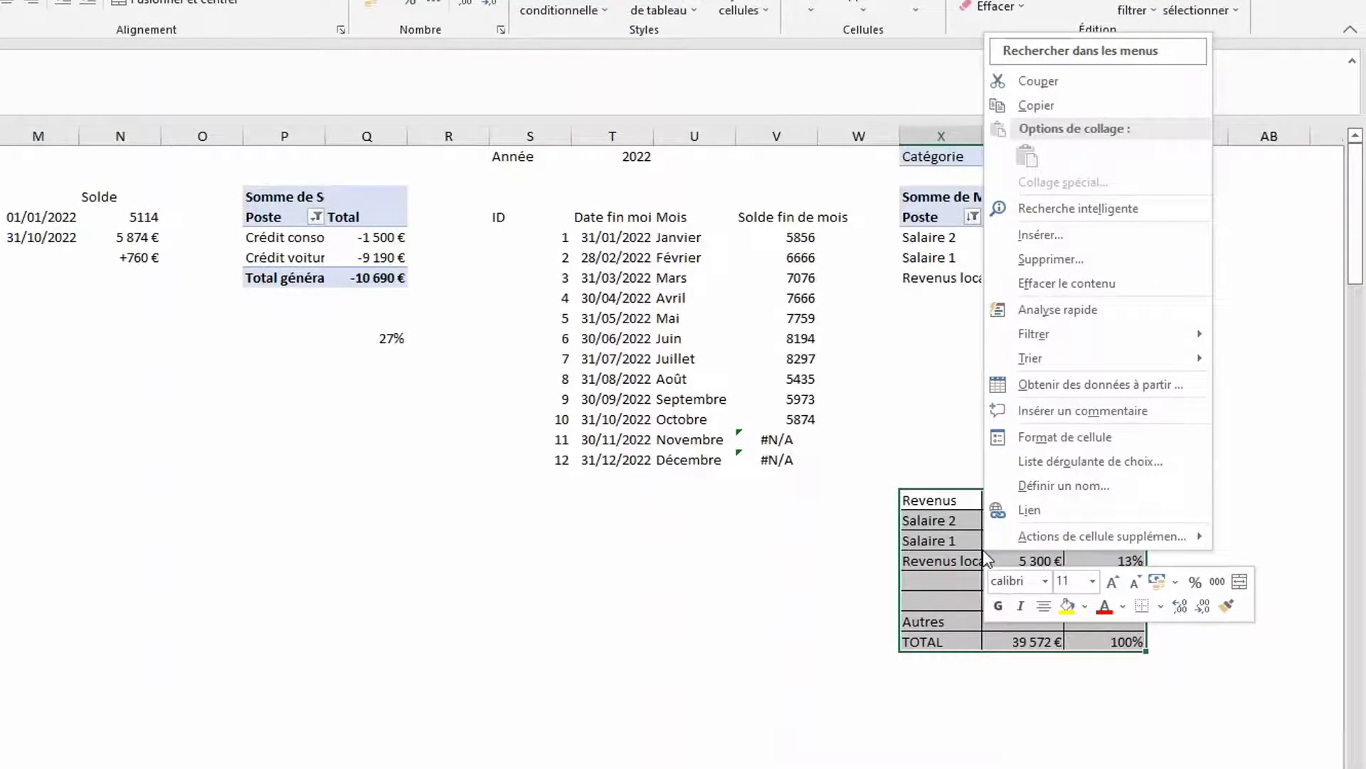
pyautogui.click(1021, 444)
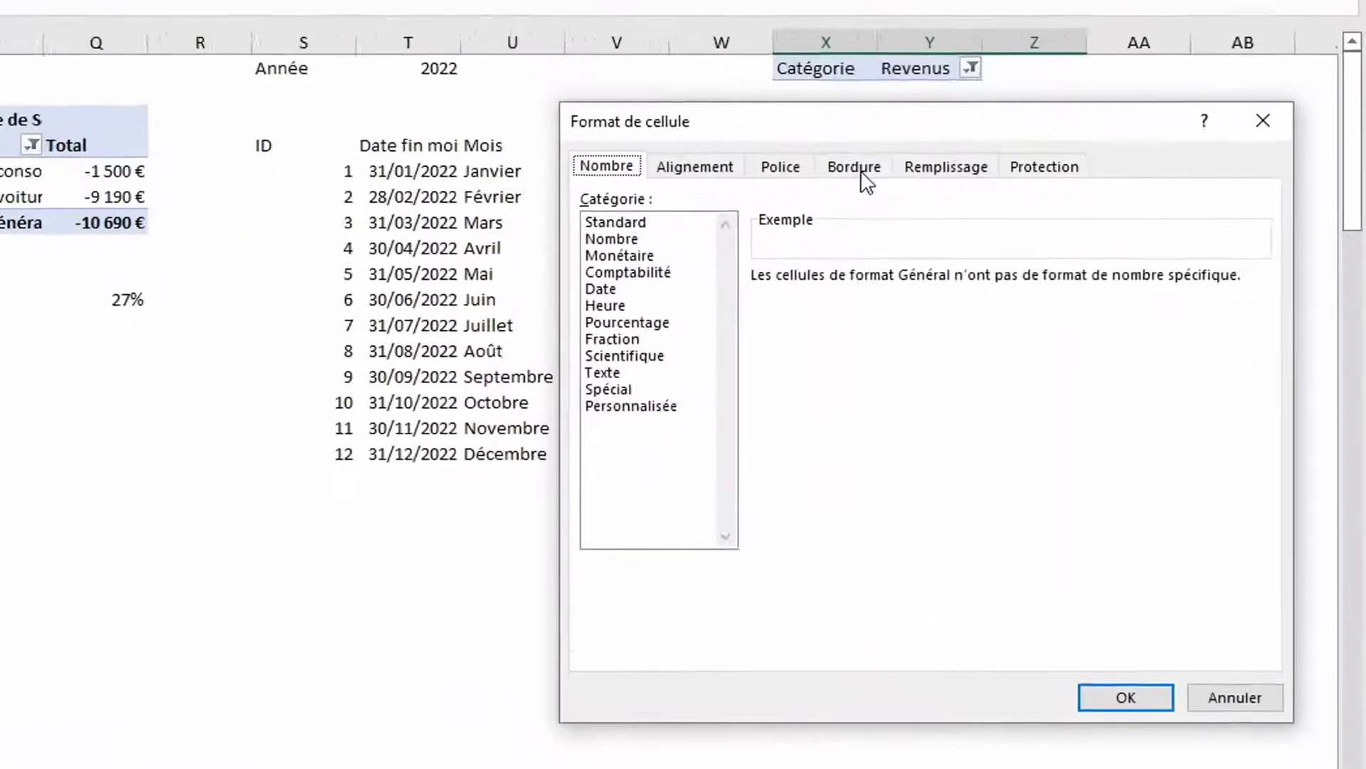
pyautogui.click(950, 225)
pyautogui.click(884, 440)
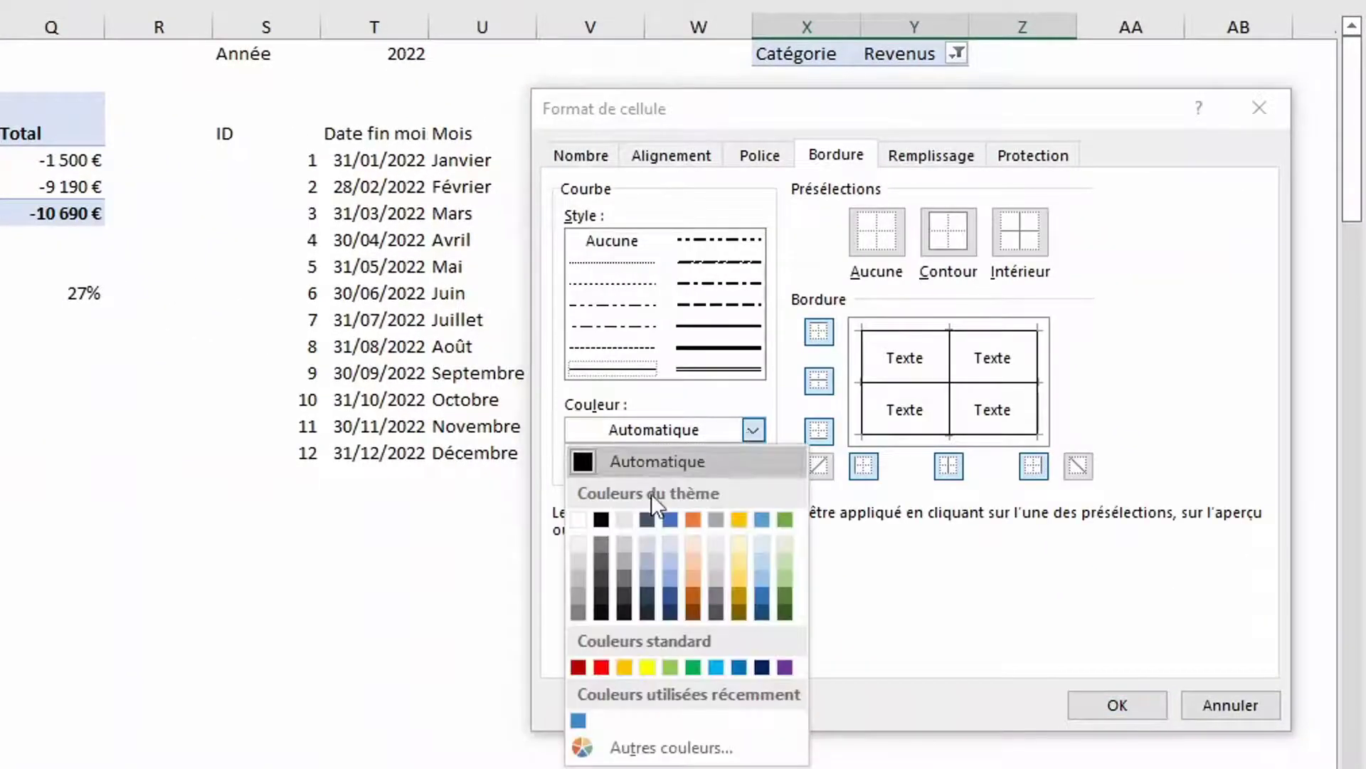
pyautogui.click(576, 612)
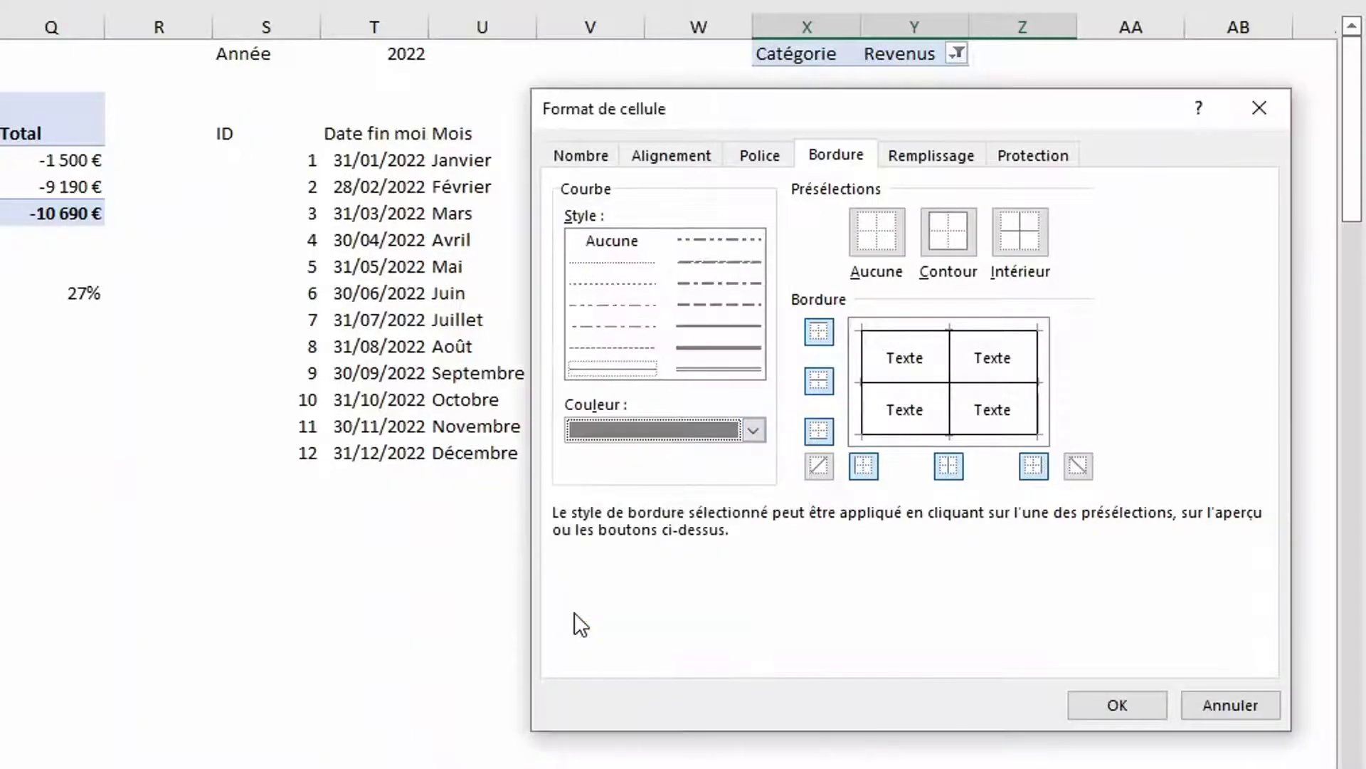
pyautogui.click(951, 229)
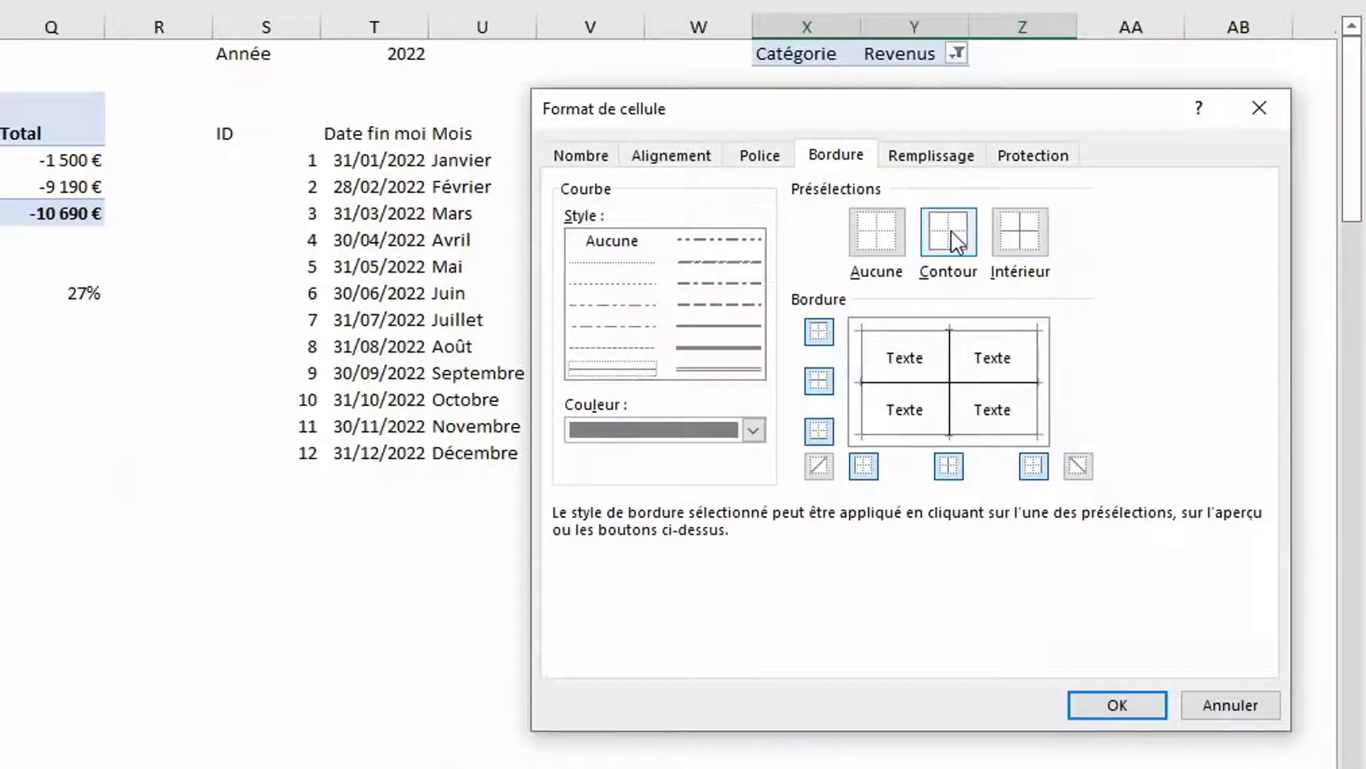
pyautogui.click(1036, 244)
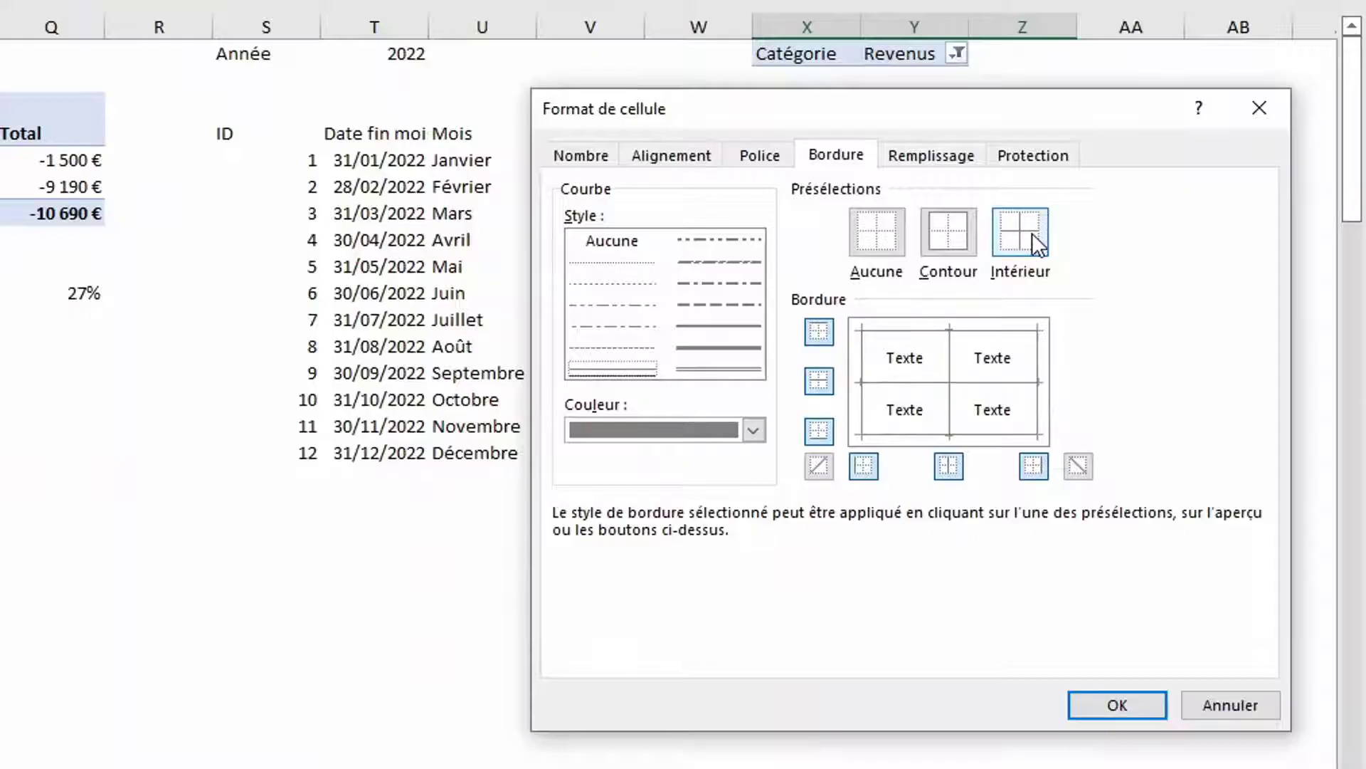
pyautogui.click(1112, 708)
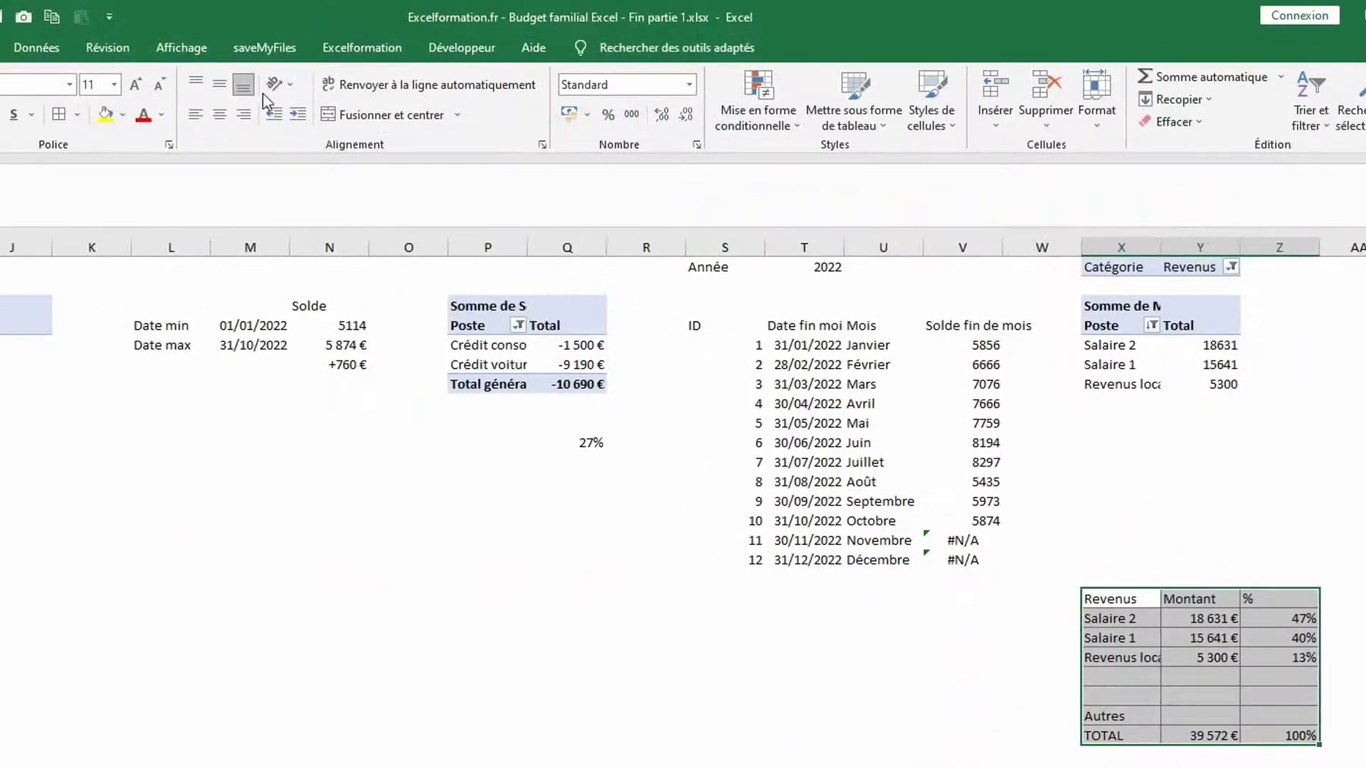
# Right-align the contents of X18:Z25 and increase their indent by one level
pyautogui.click(243, 116)
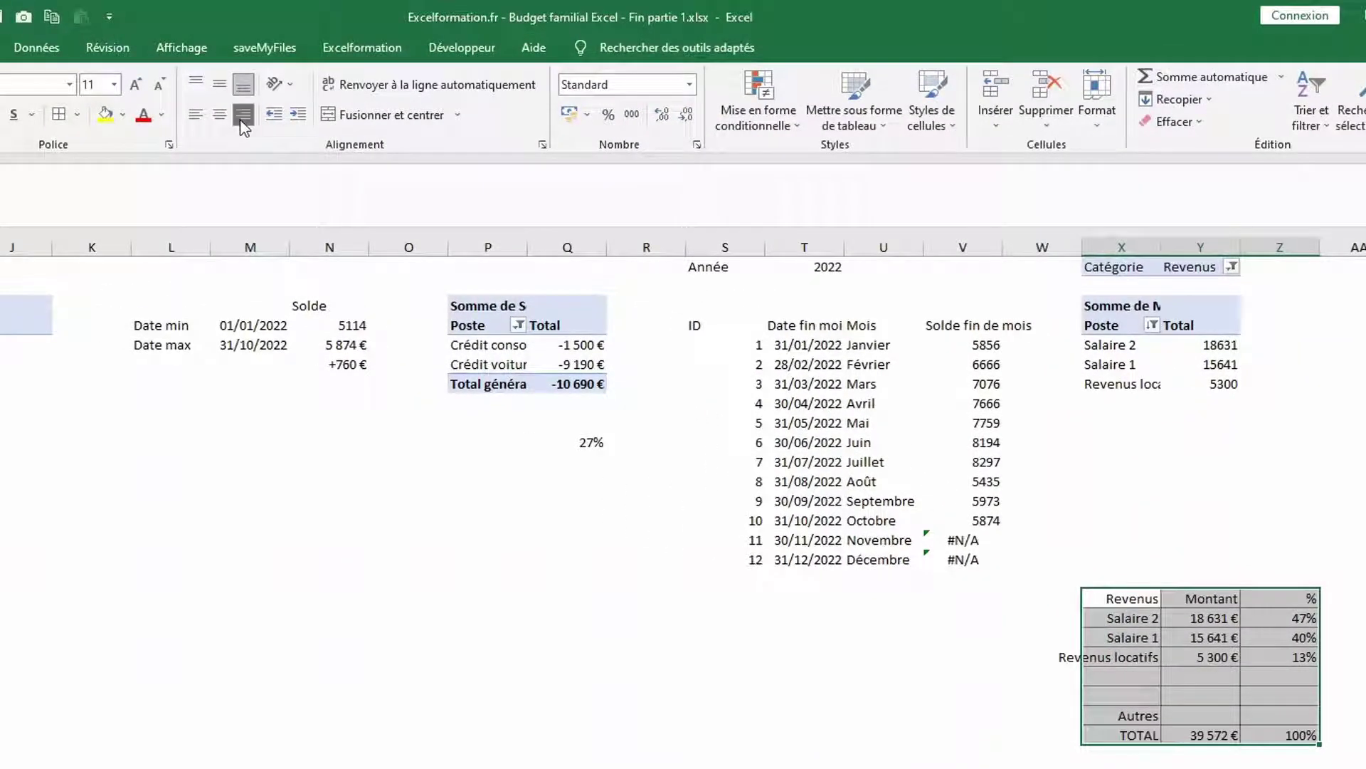
pyautogui.click(299, 116)
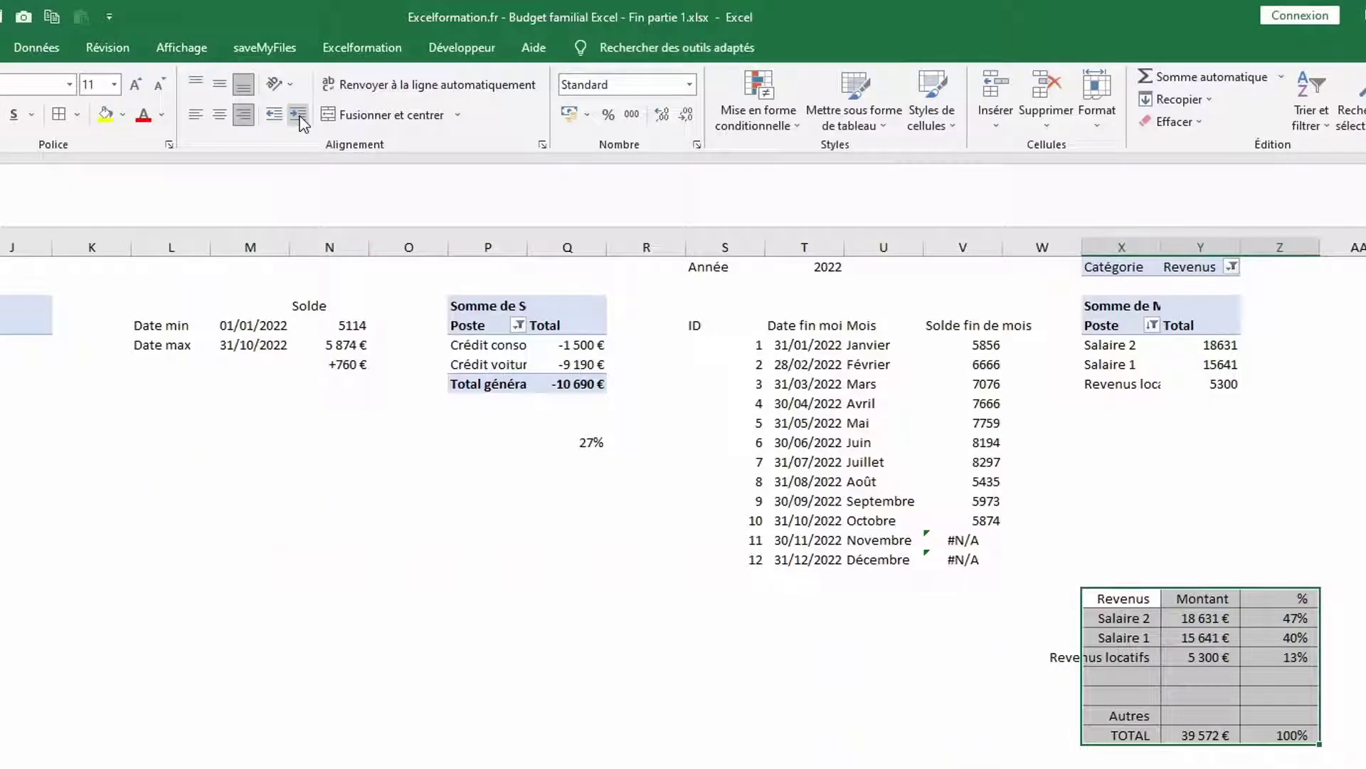
# Give the header row X18:Z18 a dark blue fill and near-white text
pyautogui.moveTo(1123, 598); pyautogui.dragTo(1266, 593)
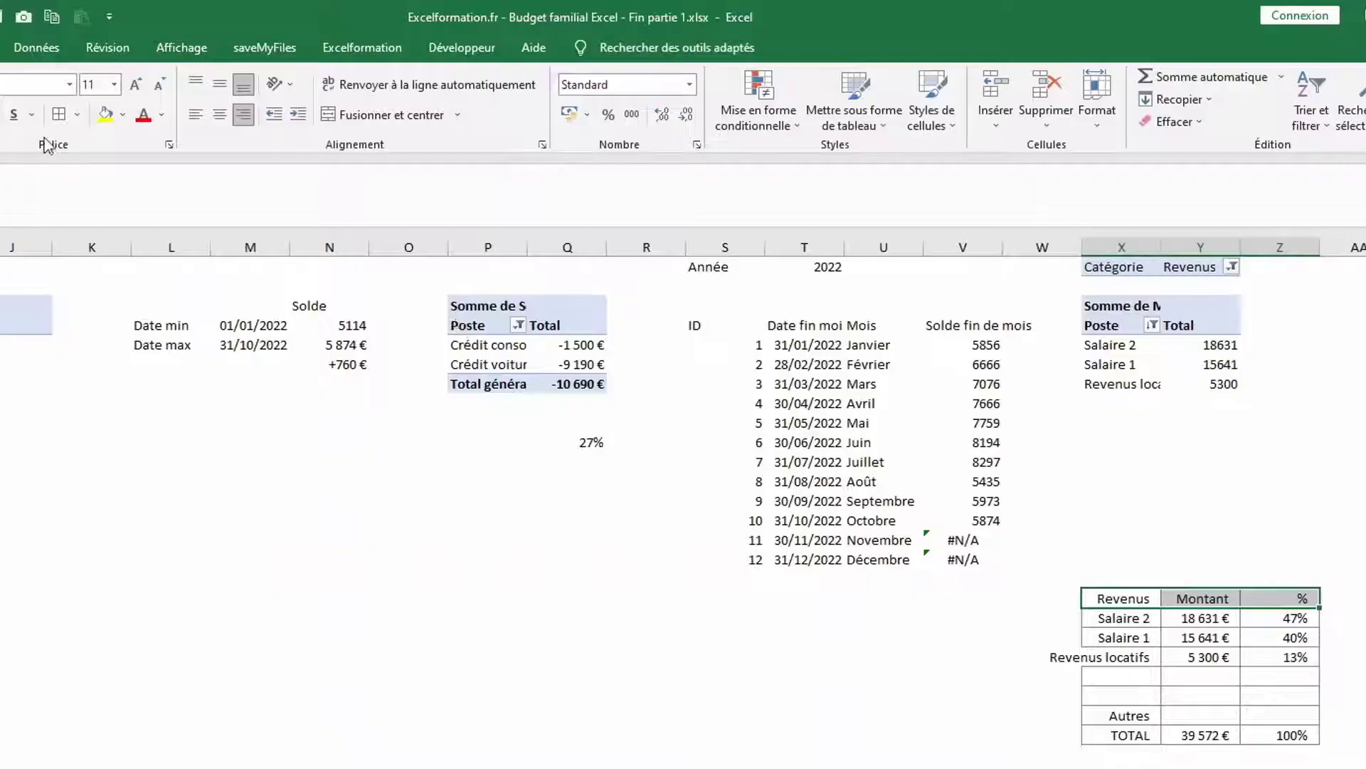
pyautogui.click(122, 114)
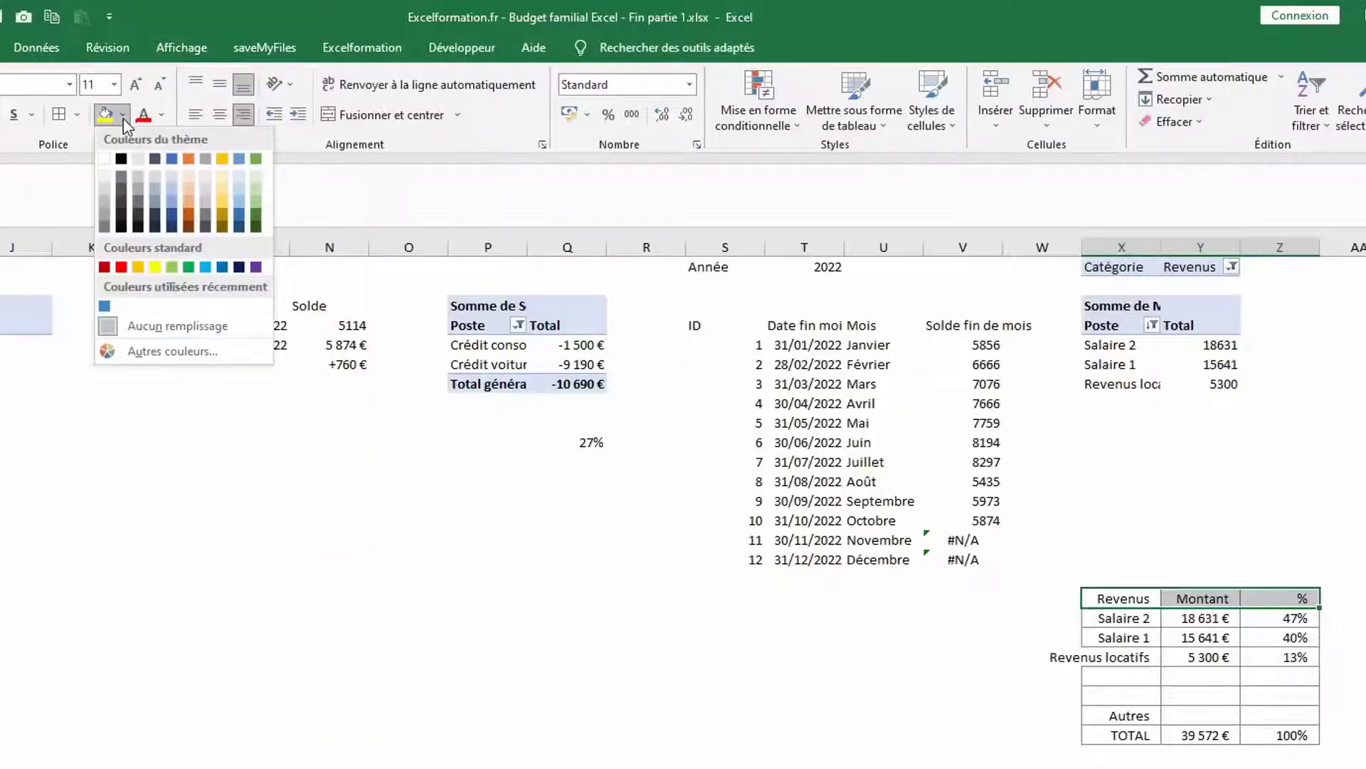
pyautogui.click(242, 210)
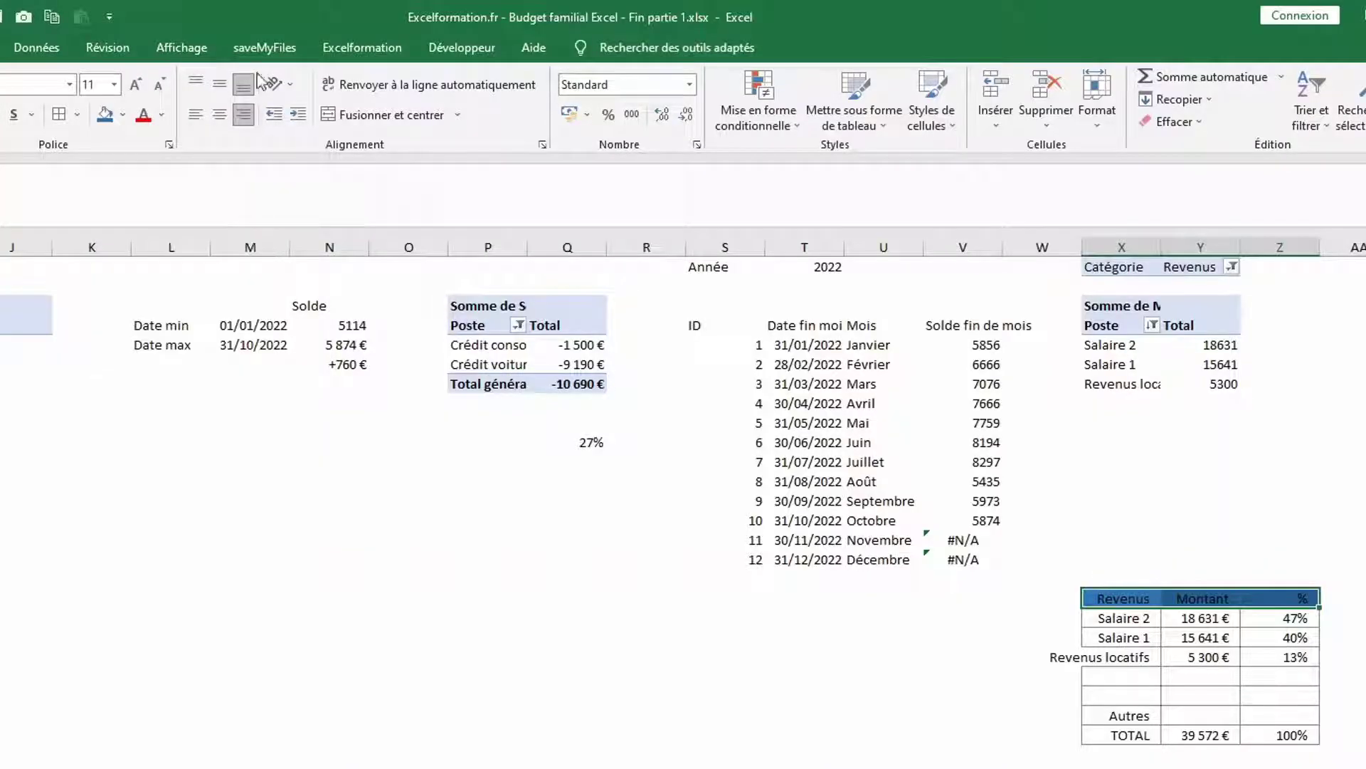
pyautogui.click(162, 115)
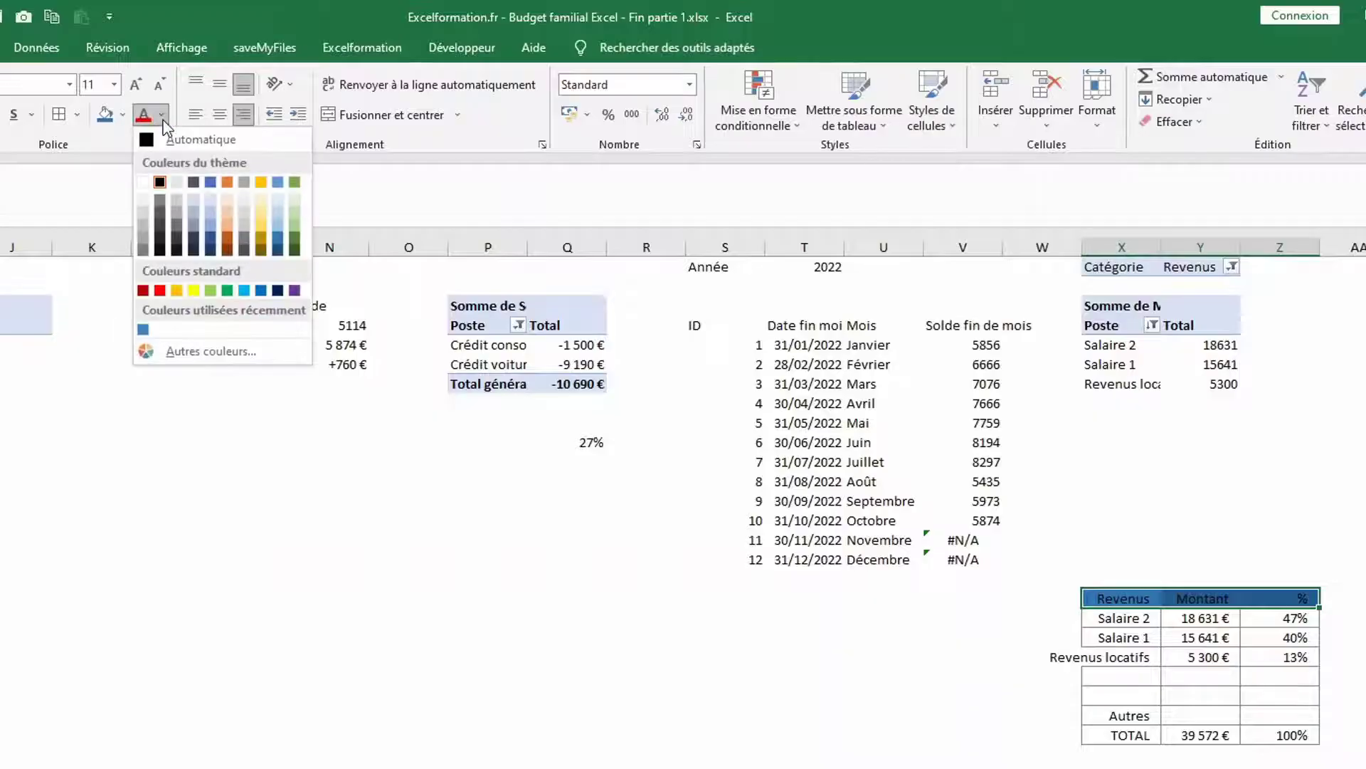
pyautogui.click(144, 202)
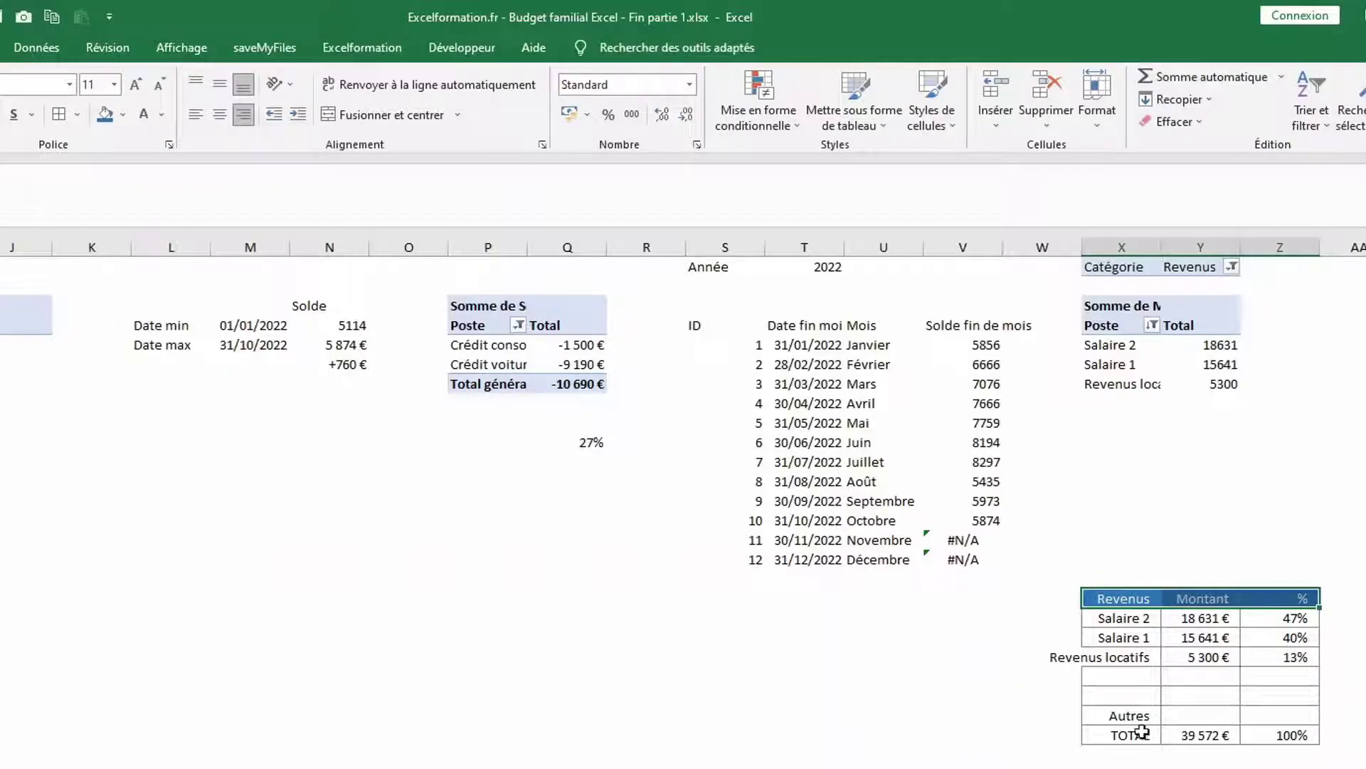
# Apply the header's blue fill and light text to the TOTAL row X25:Z25, and widen column X to fit the longest label
pyautogui.moveTo(1142, 732); pyautogui.dragTo(1267, 734)
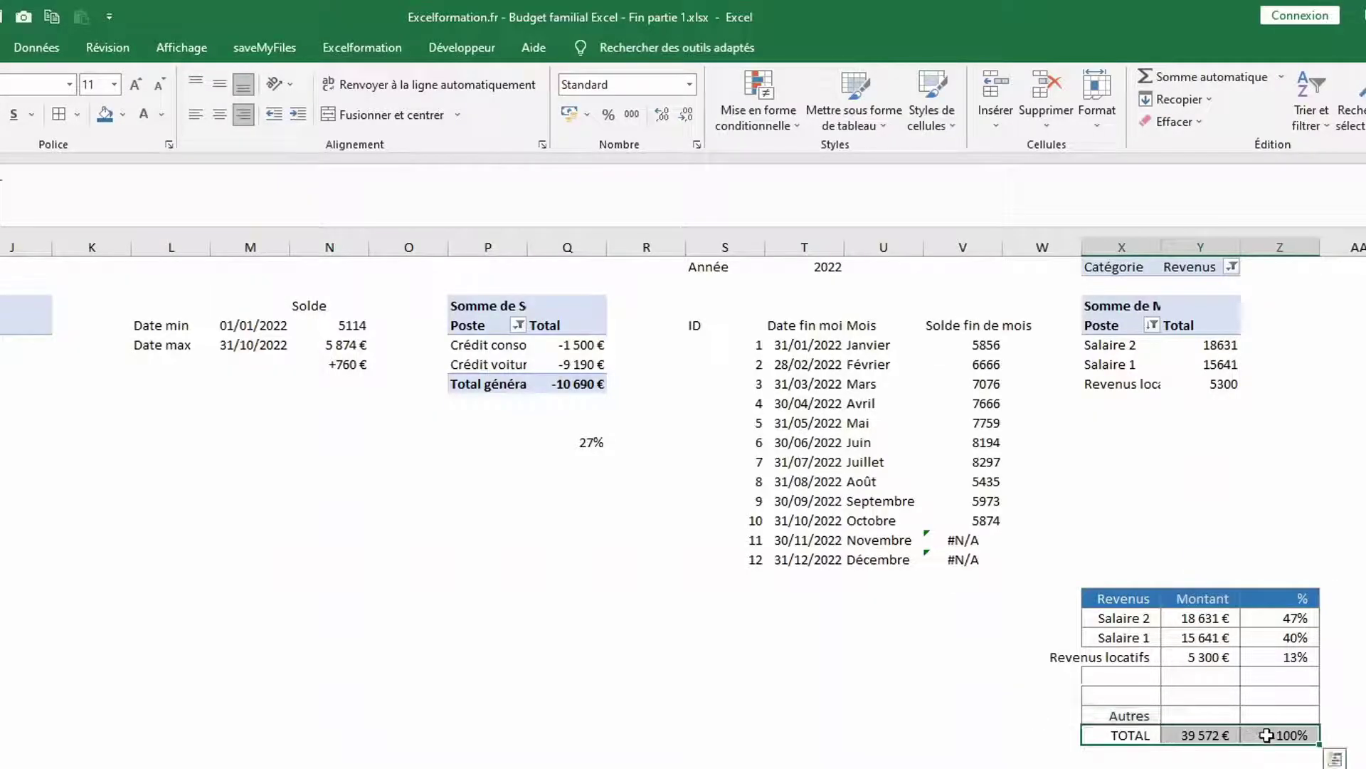
pyautogui.click(106, 114)
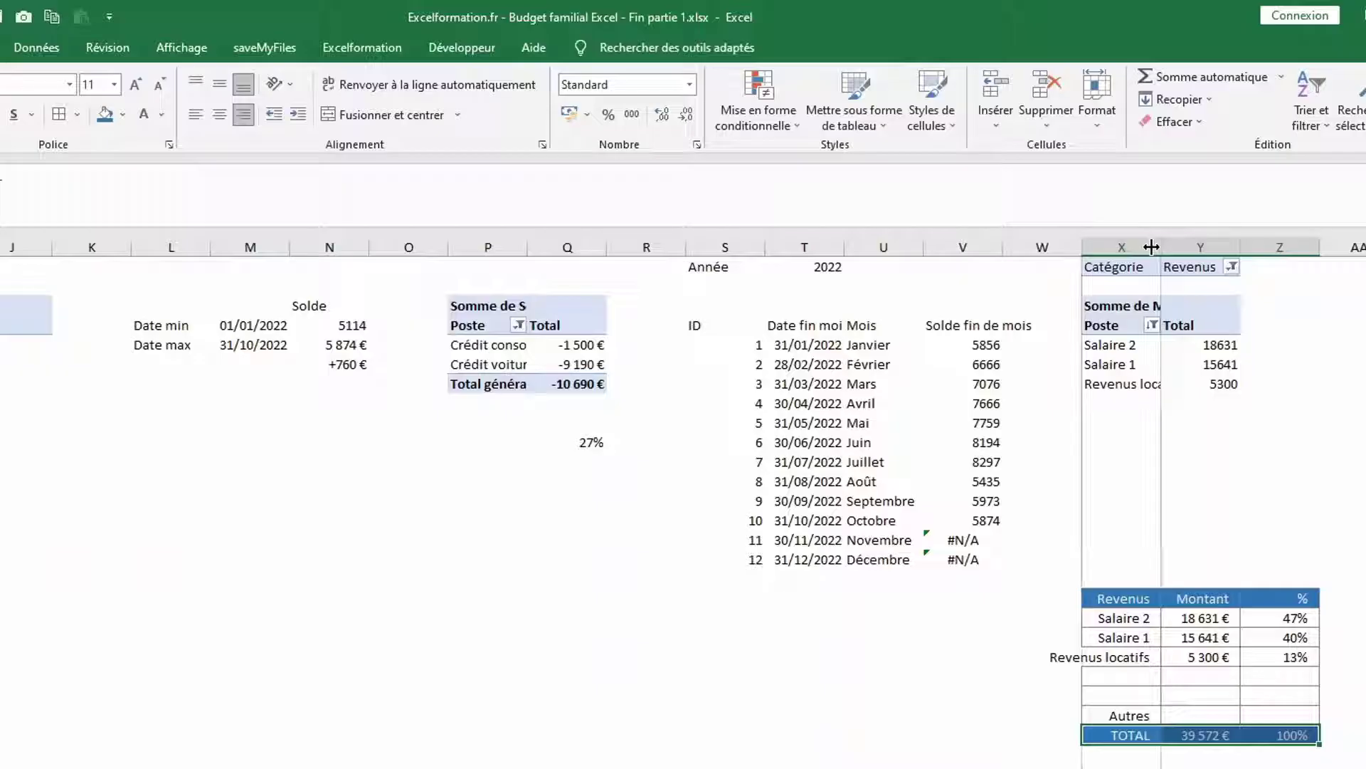
pyautogui.moveTo(1157, 247); pyautogui.dragTo(1209, 252)
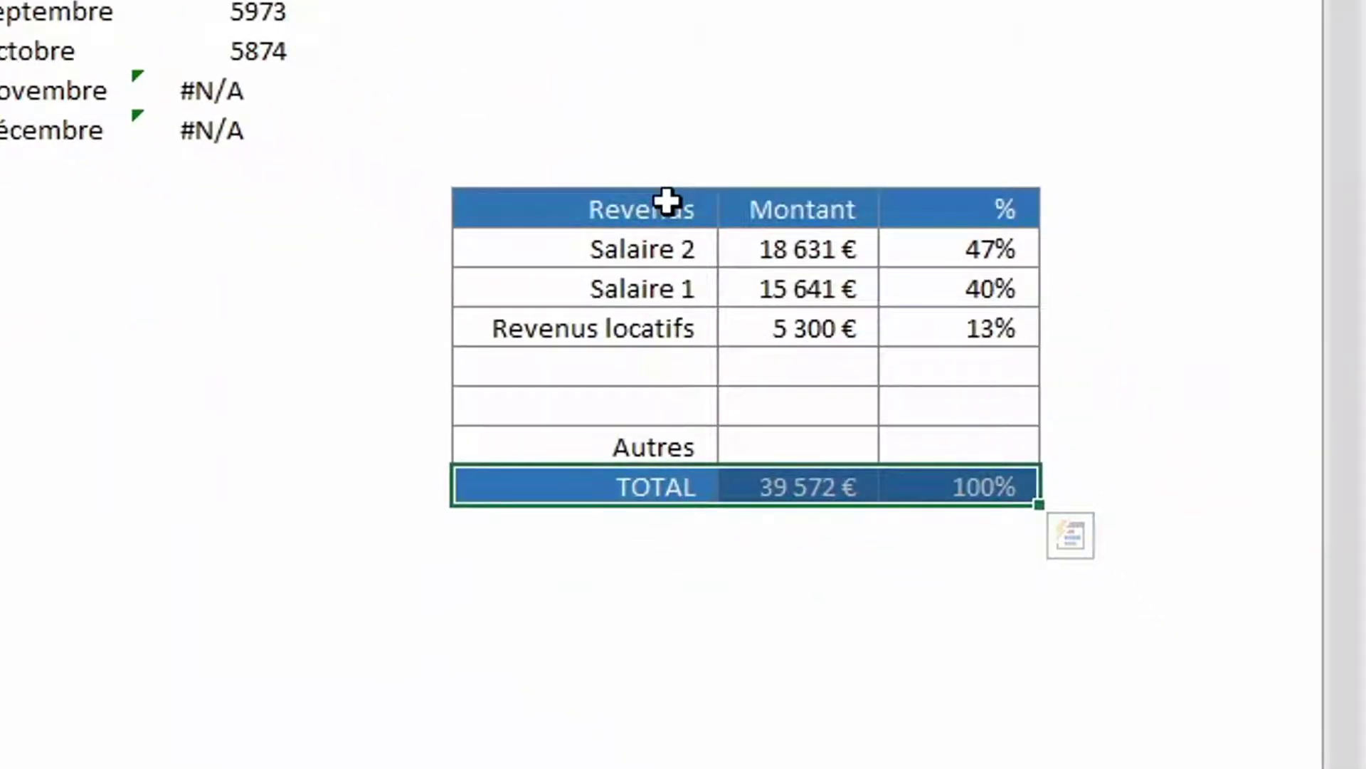
# Insert a doughnut (Anneau) chart from the labels and Montant values in X18:Y24, leaving out the TOTAL row
pyautogui.moveTo(667, 201); pyautogui.dragTo(799, 432)
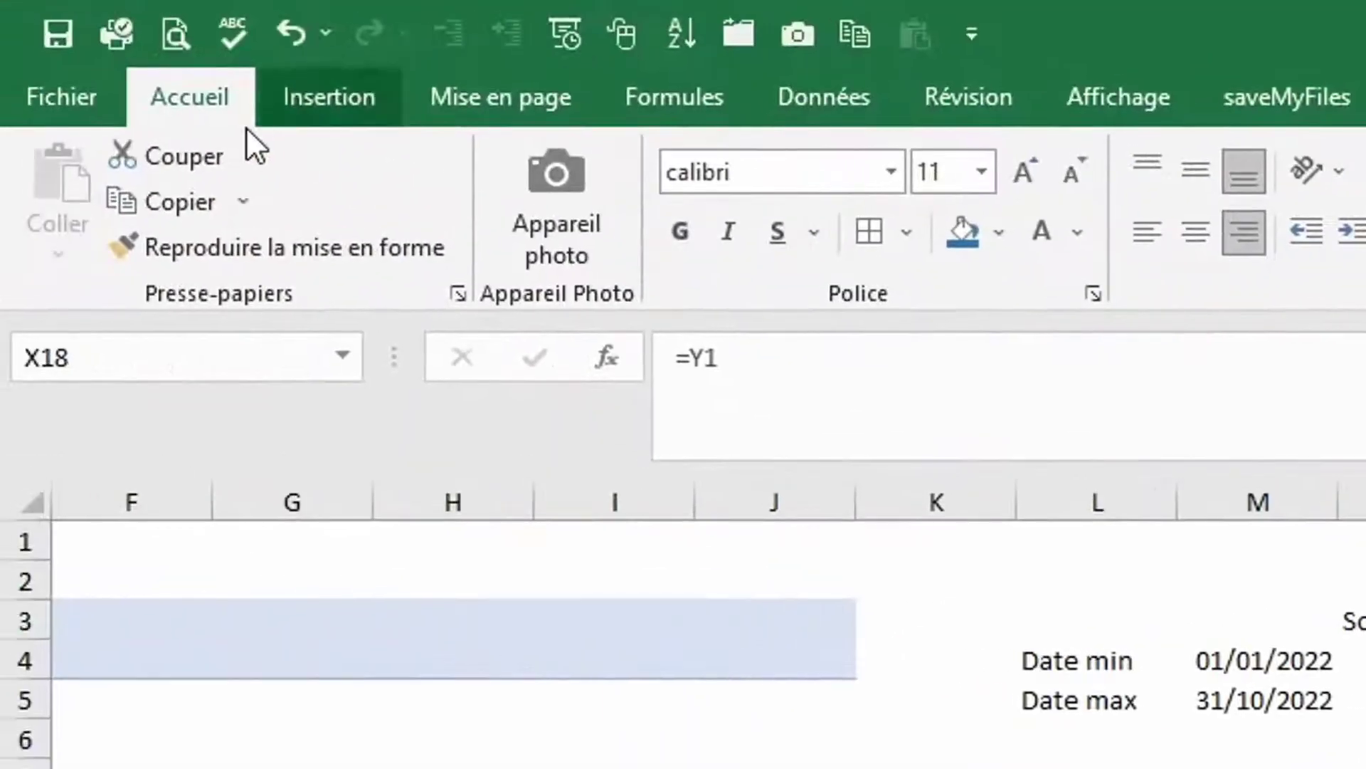
pyautogui.click(333, 93)
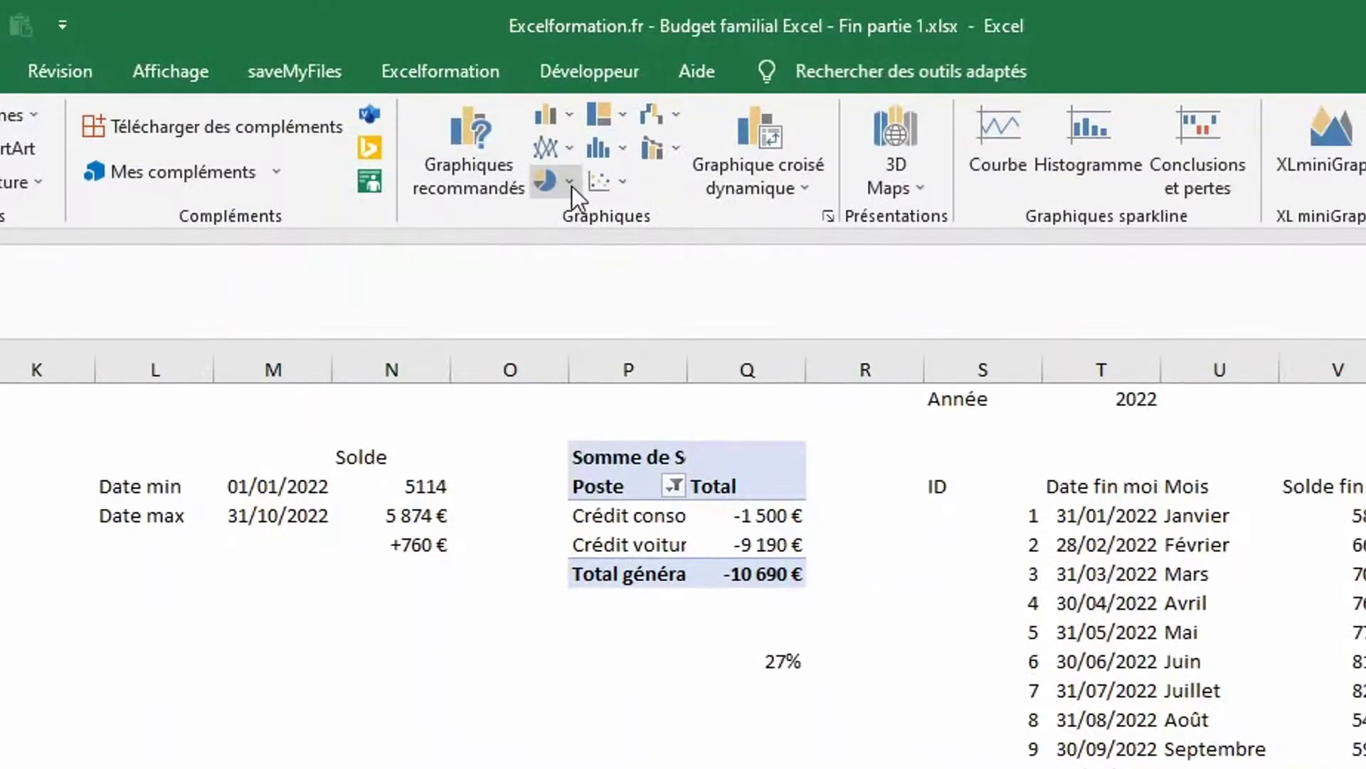
pyautogui.click(570, 183)
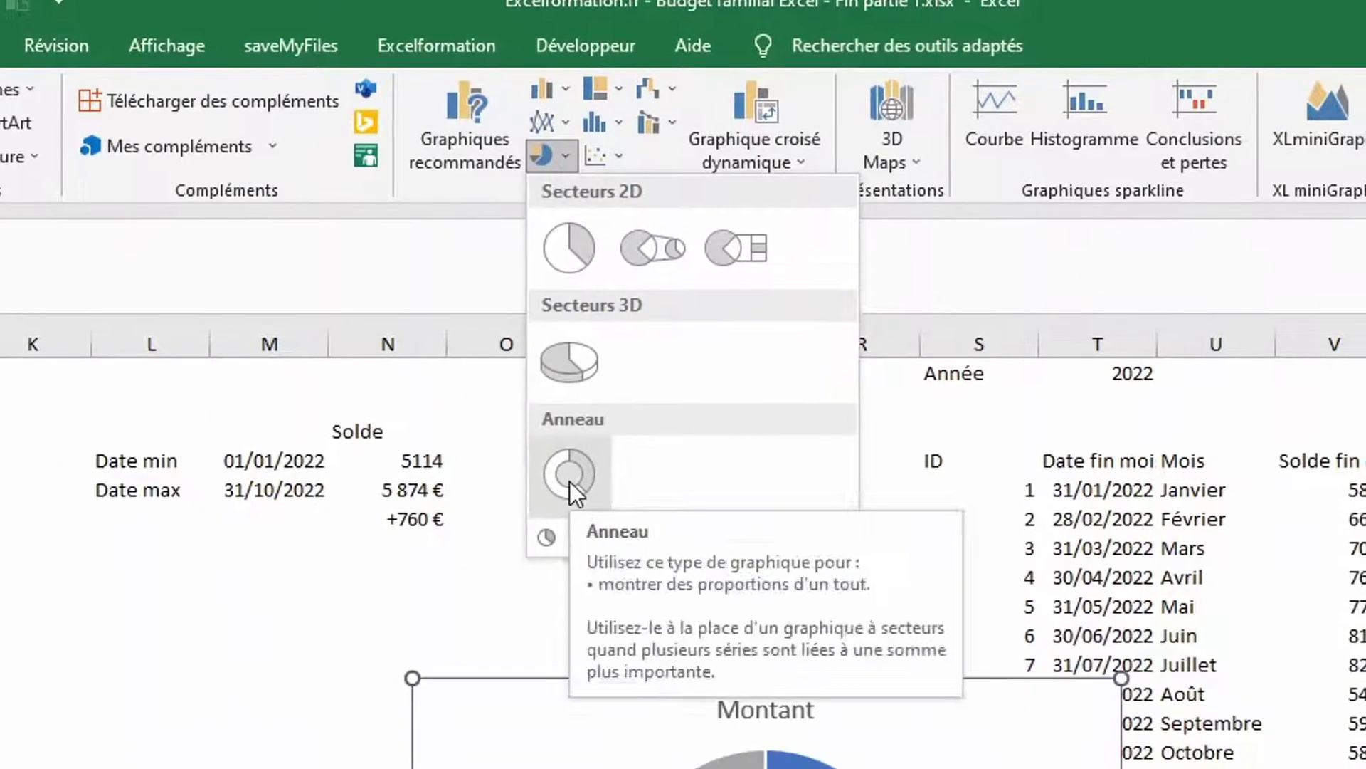
pyautogui.click(571, 502)
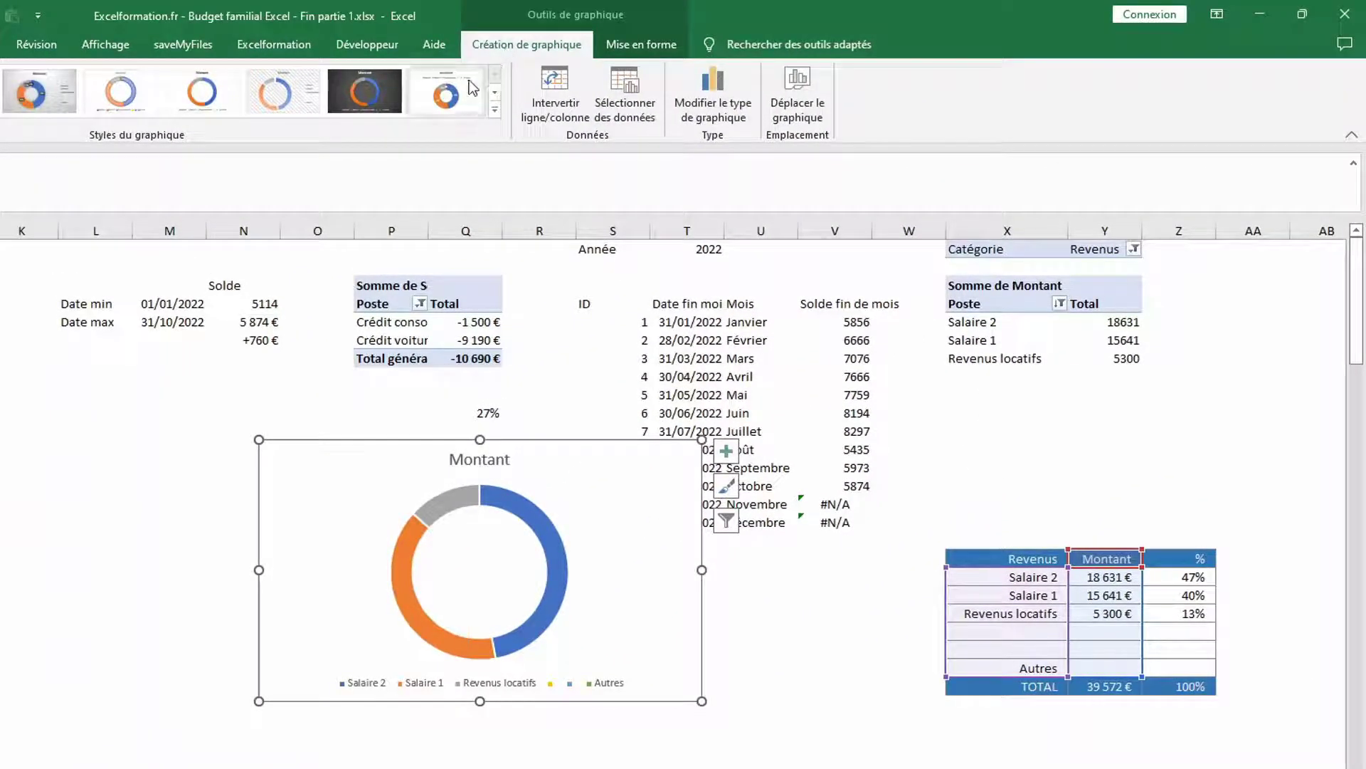
# Apply the doughnut chart style with percentage labels on the ring, and delete the chart's title and legend
pyautogui.click(436, 103)
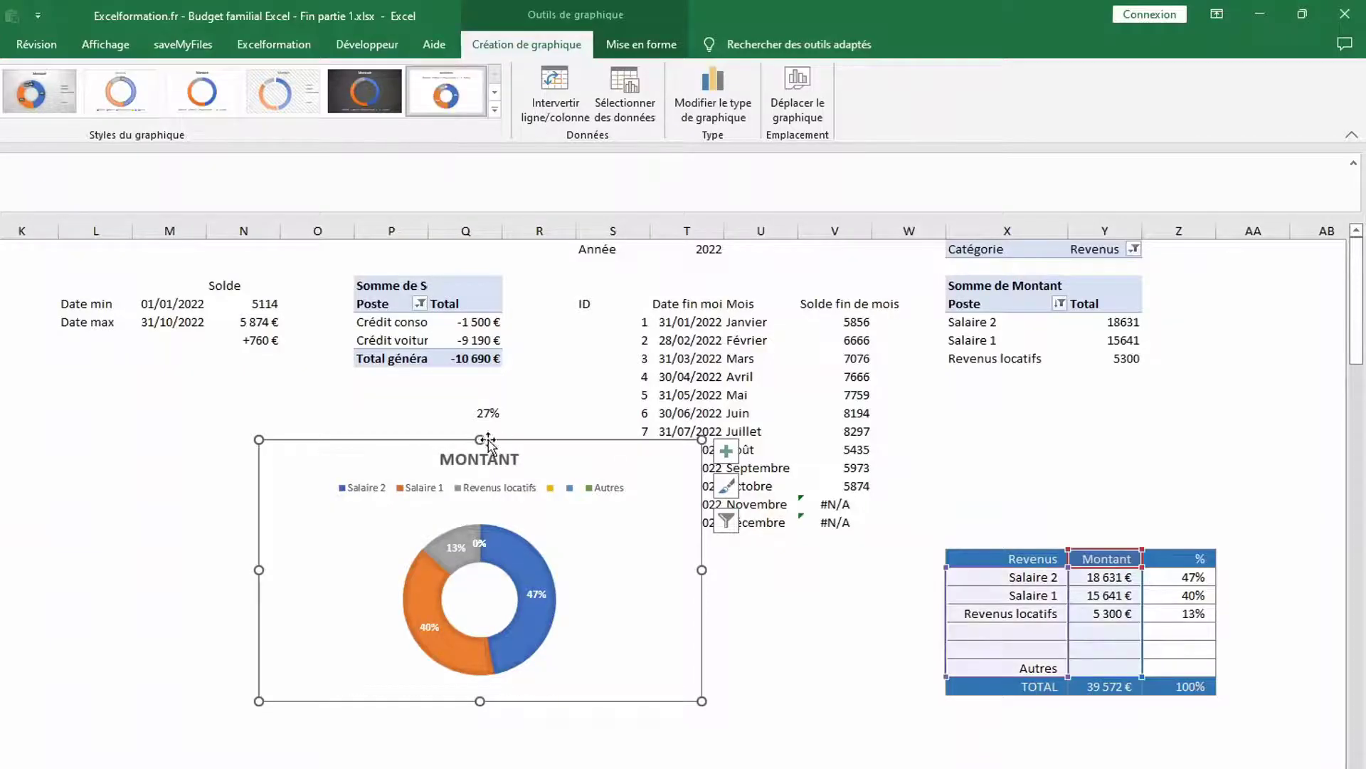
pyautogui.click(478, 461)
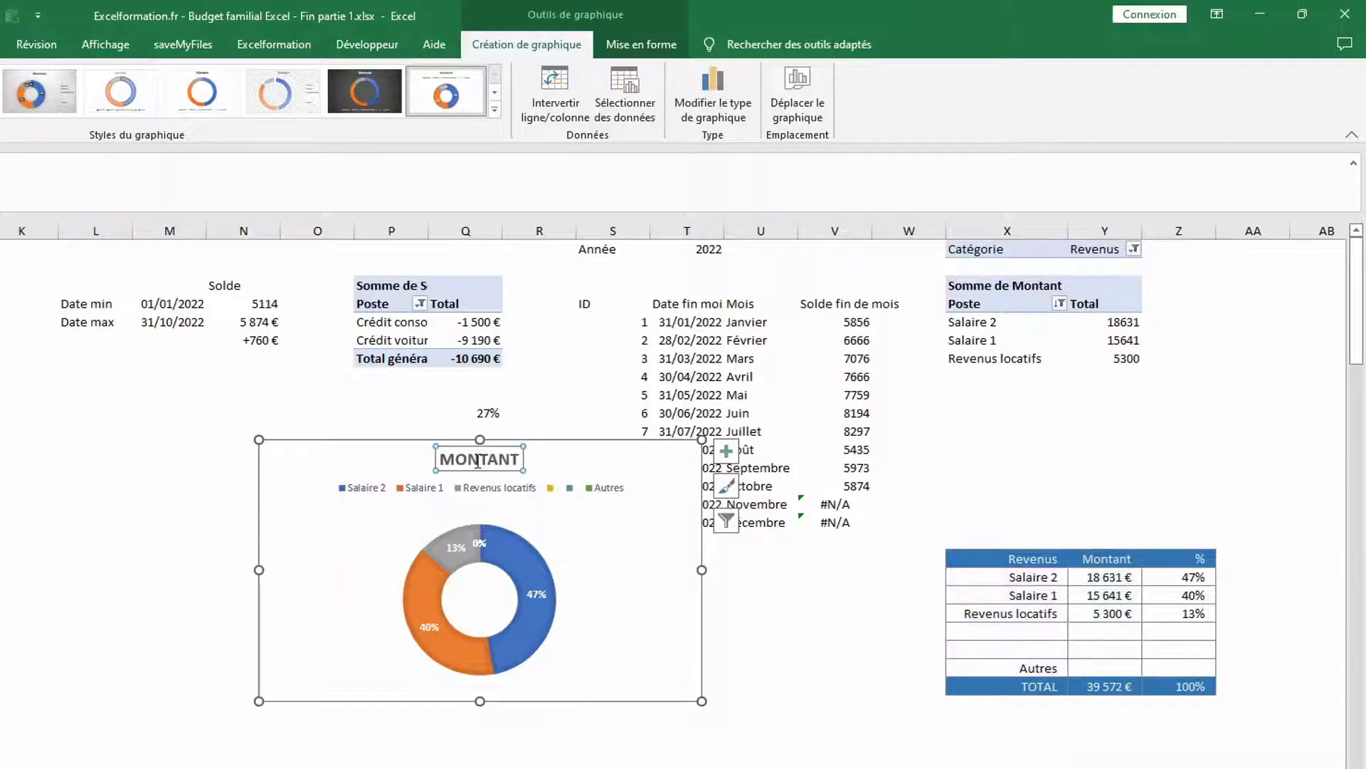
pyautogui.press('Delete')
pyautogui.click(479, 463)
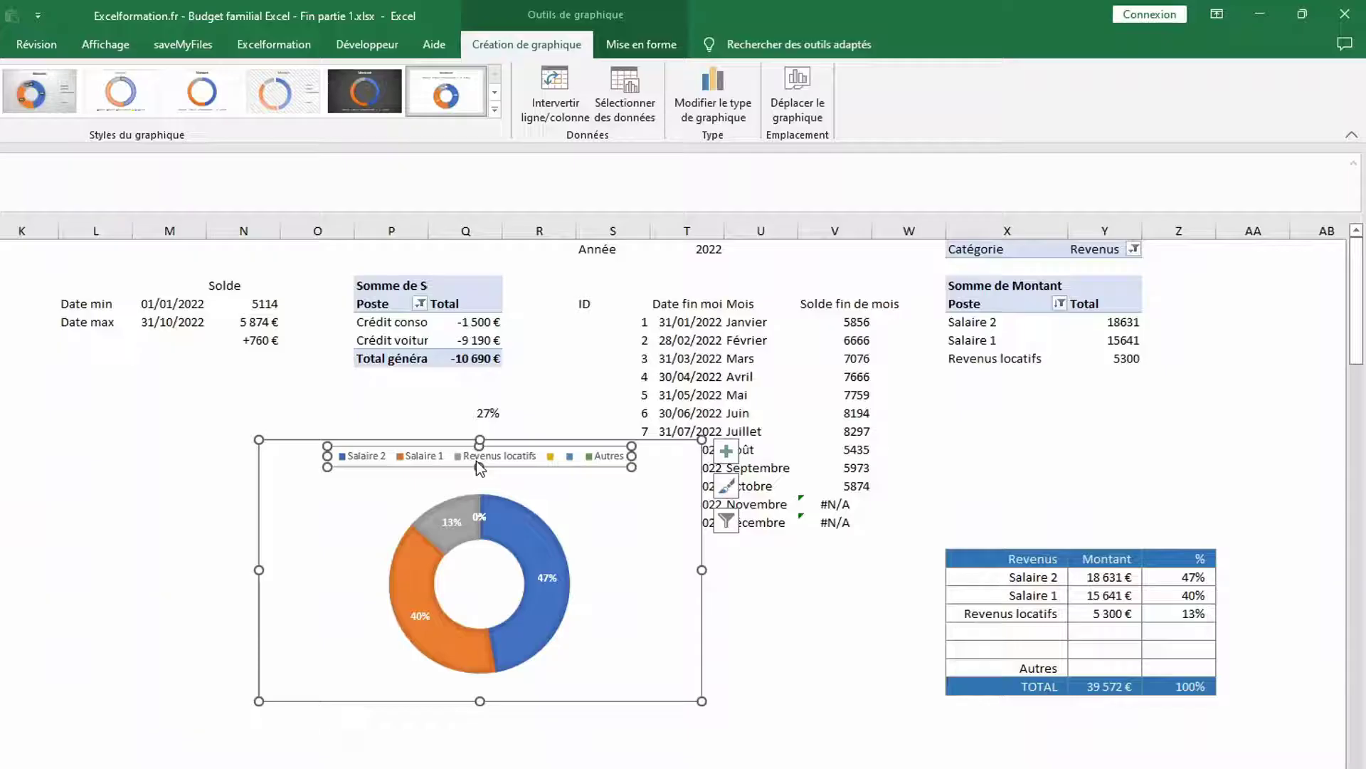
pyautogui.press('Delete')
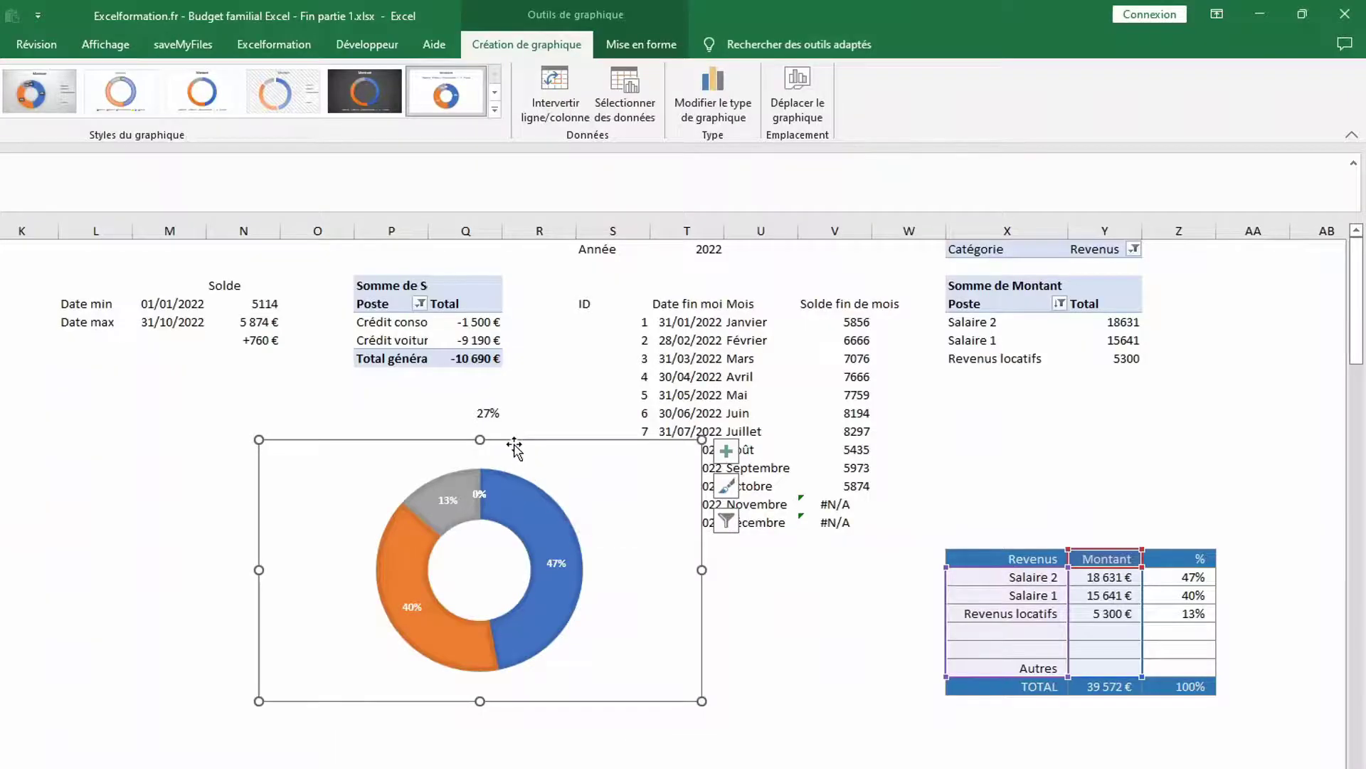
# Place the doughnut chart directly below the summary table's TOTAL row and remove the chart area's fill
pyautogui.moveTo(515, 446); pyautogui.dragTo(1131, 718)
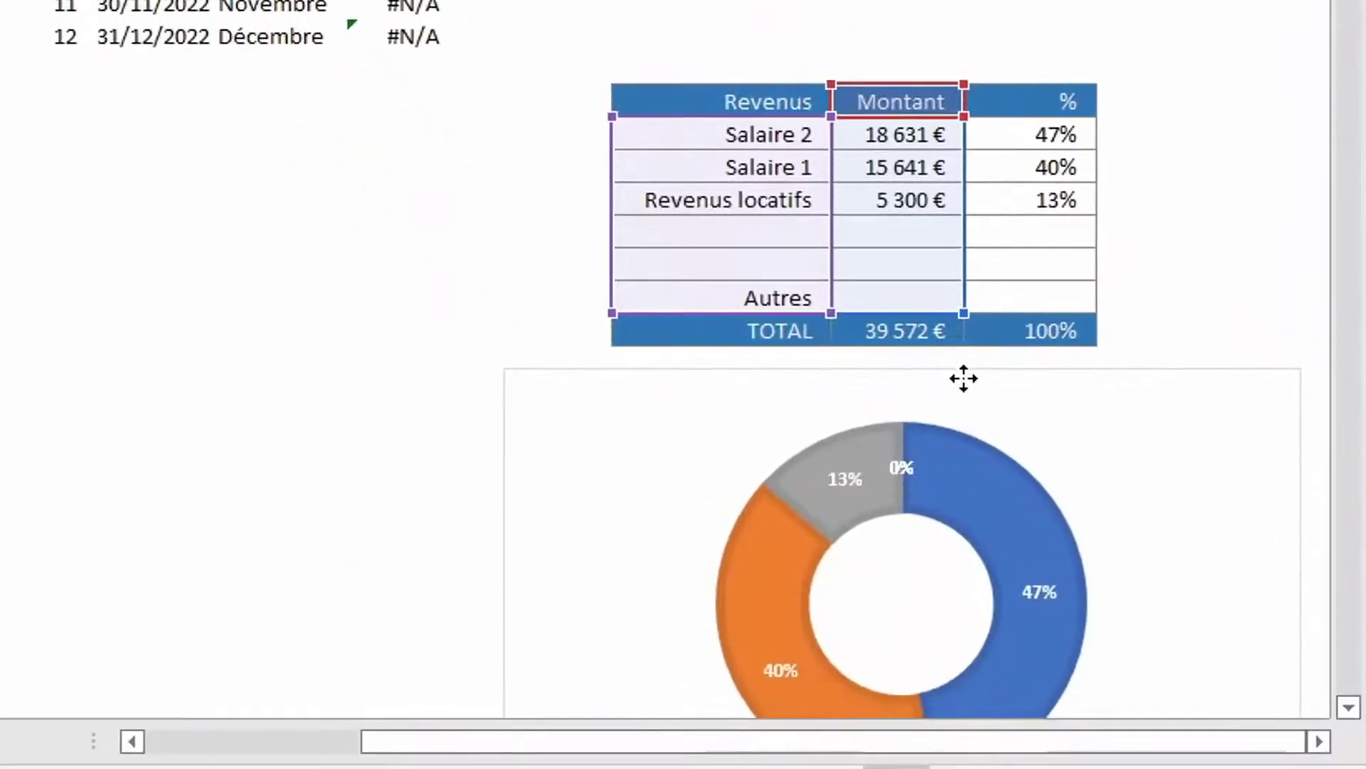
pyautogui.moveTo(948, 372); pyautogui.dragTo(949, 367)
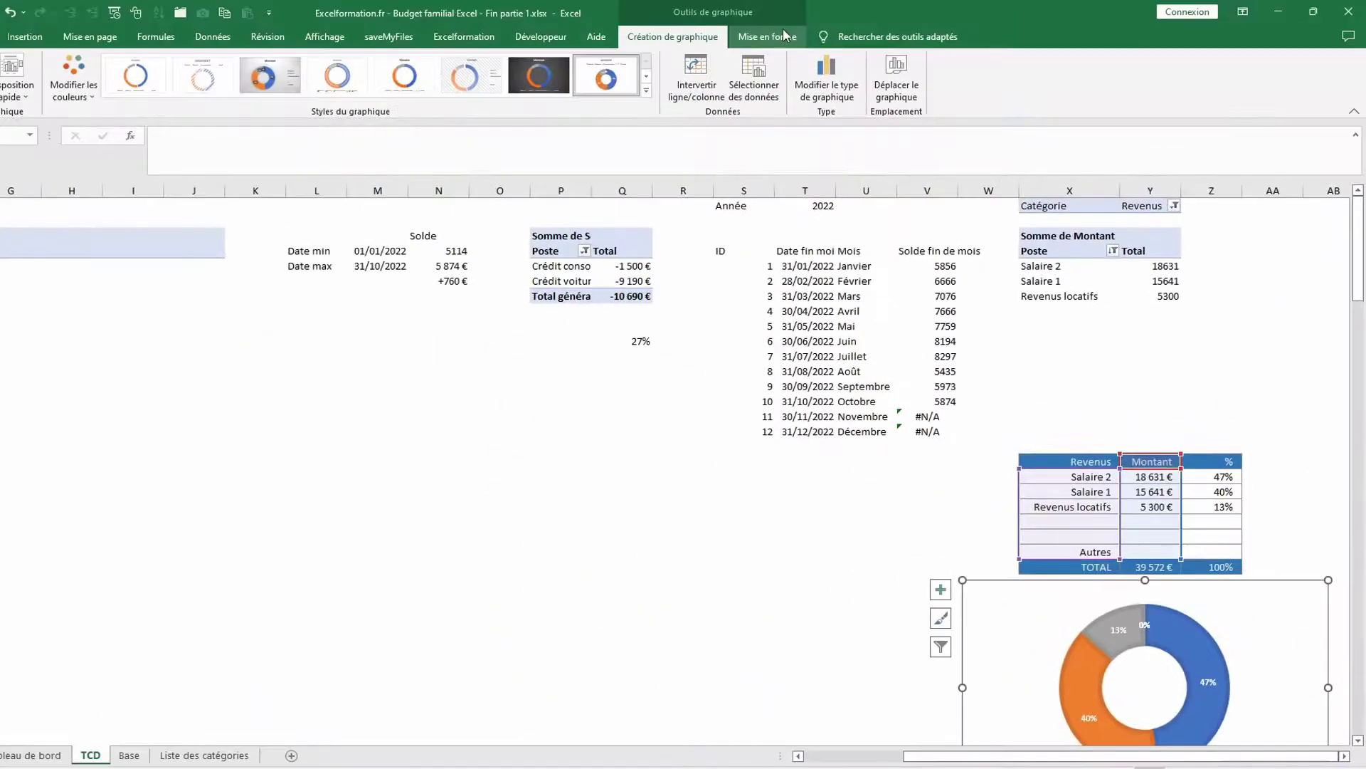
pyautogui.click(782, 36)
pyautogui.click(555, 60)
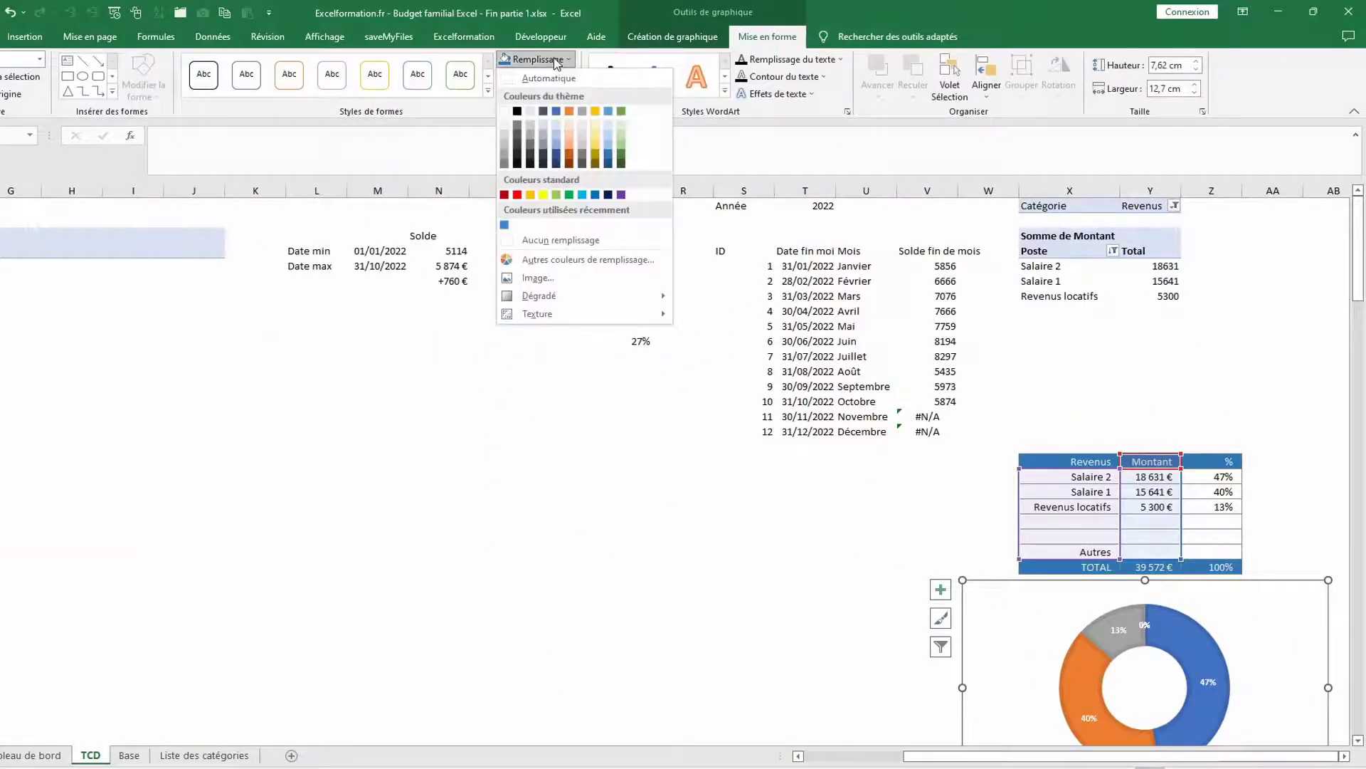
pyautogui.click(545, 240)
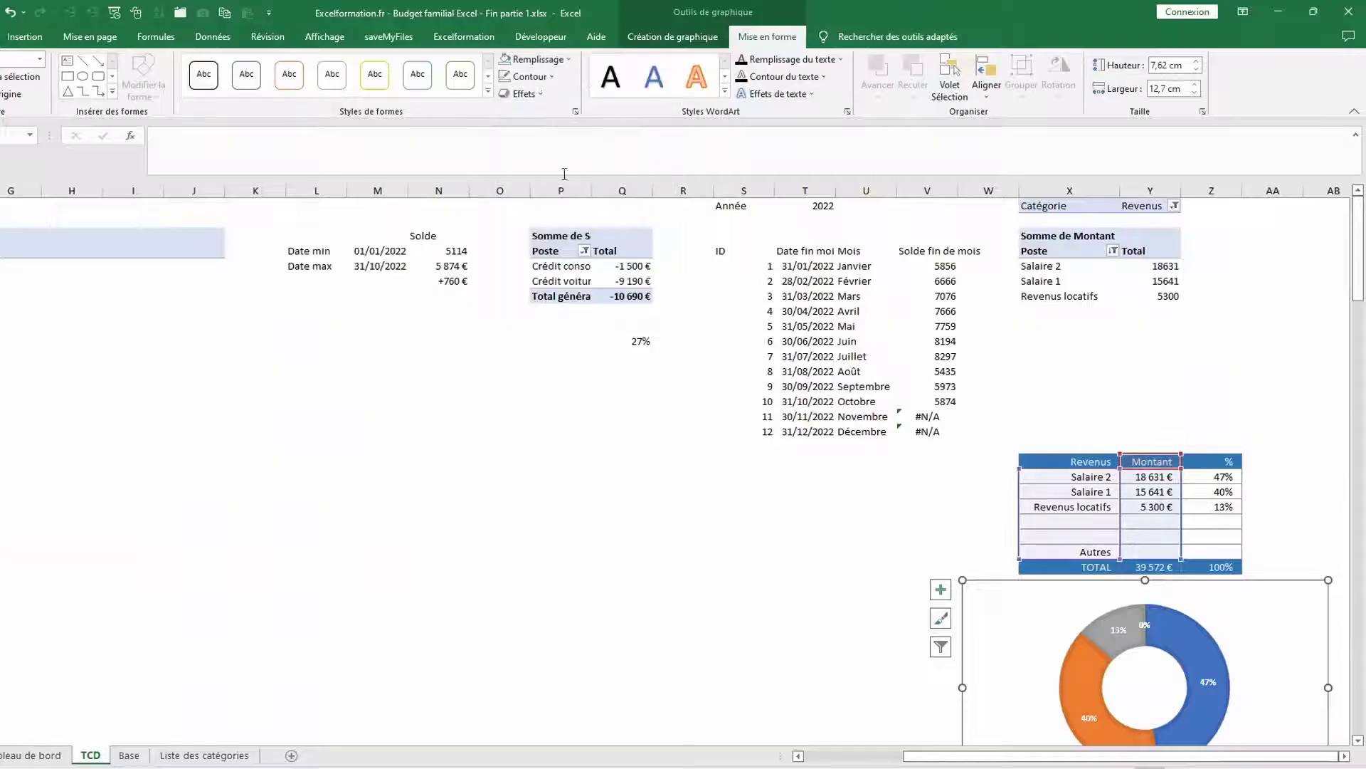
# Remove the doughnut chart's outline and recolour its segments with the monochrome blue palette
pyautogui.click(543, 77)
pyautogui.click(545, 254)
pyautogui.click(703, 37)
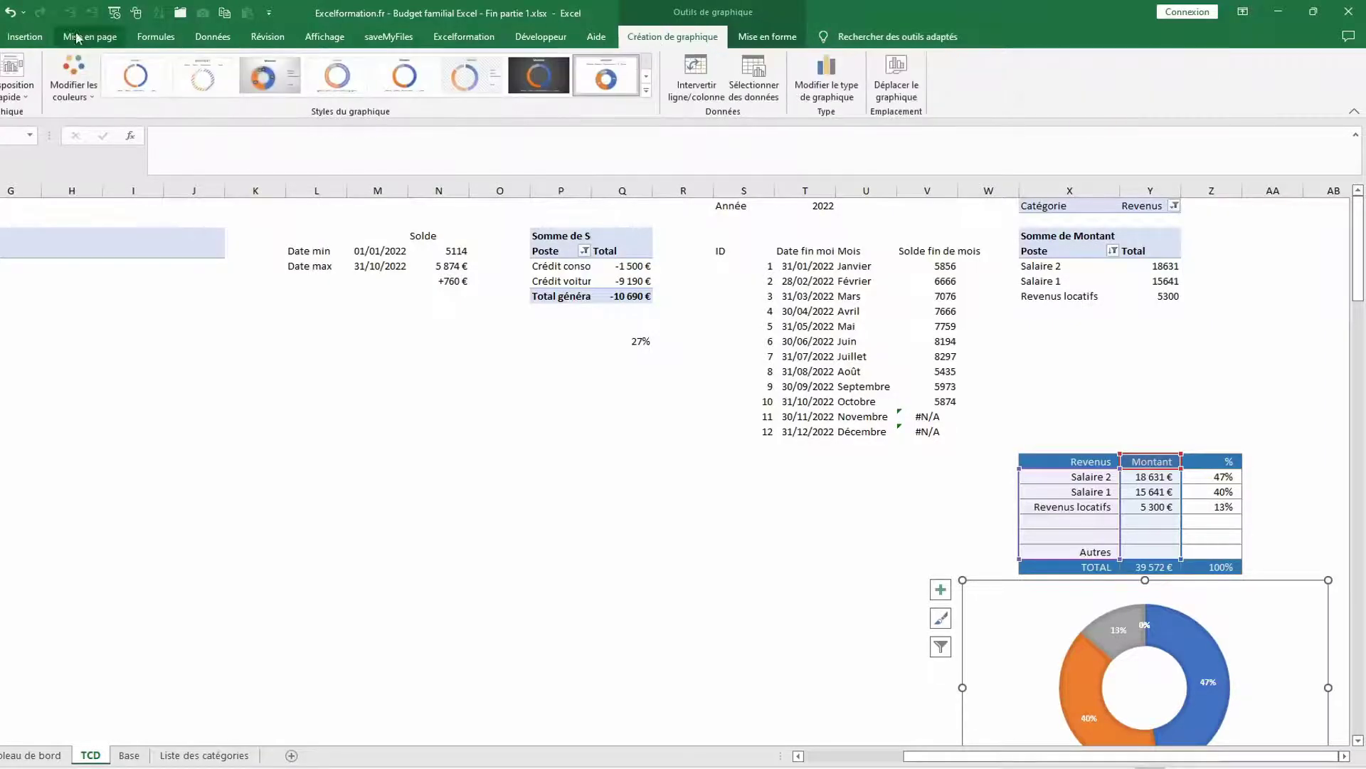
pyautogui.click(75, 84)
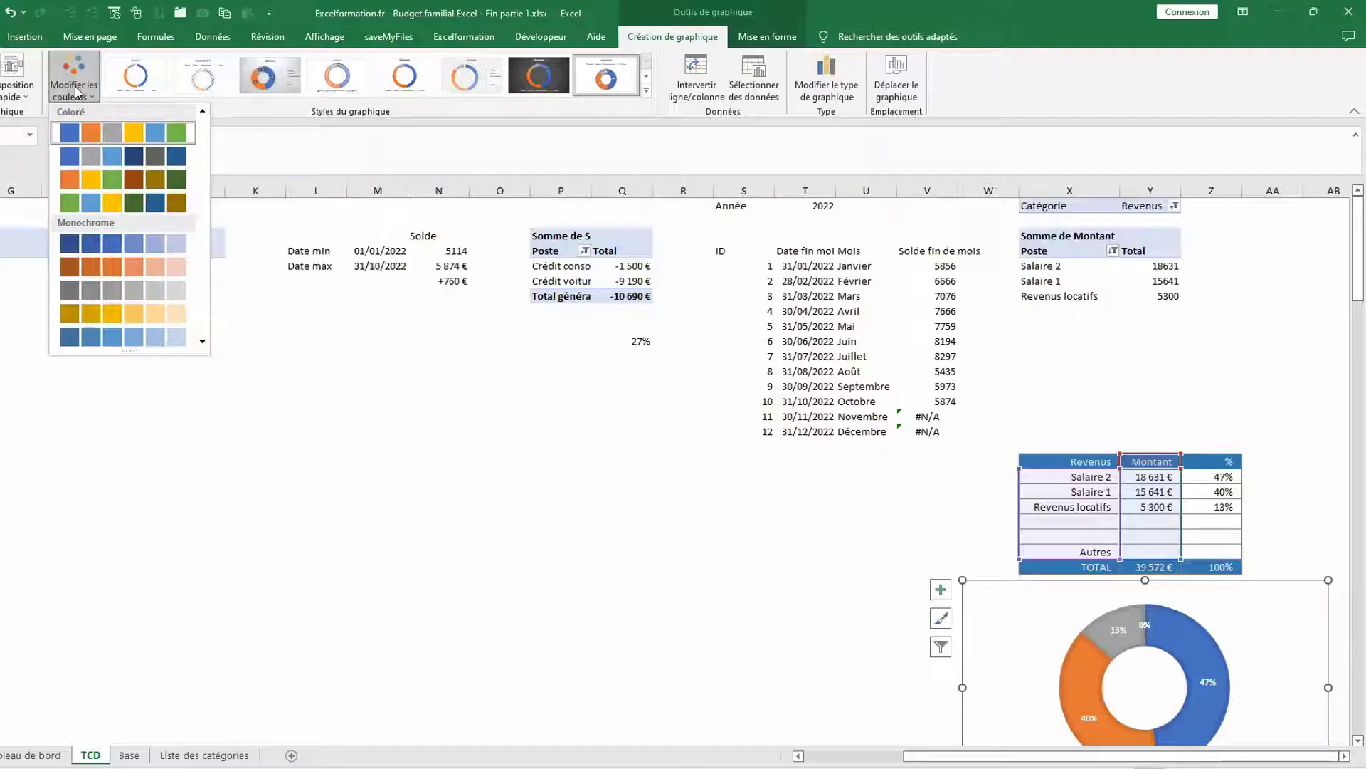
pyautogui.click(110, 336)
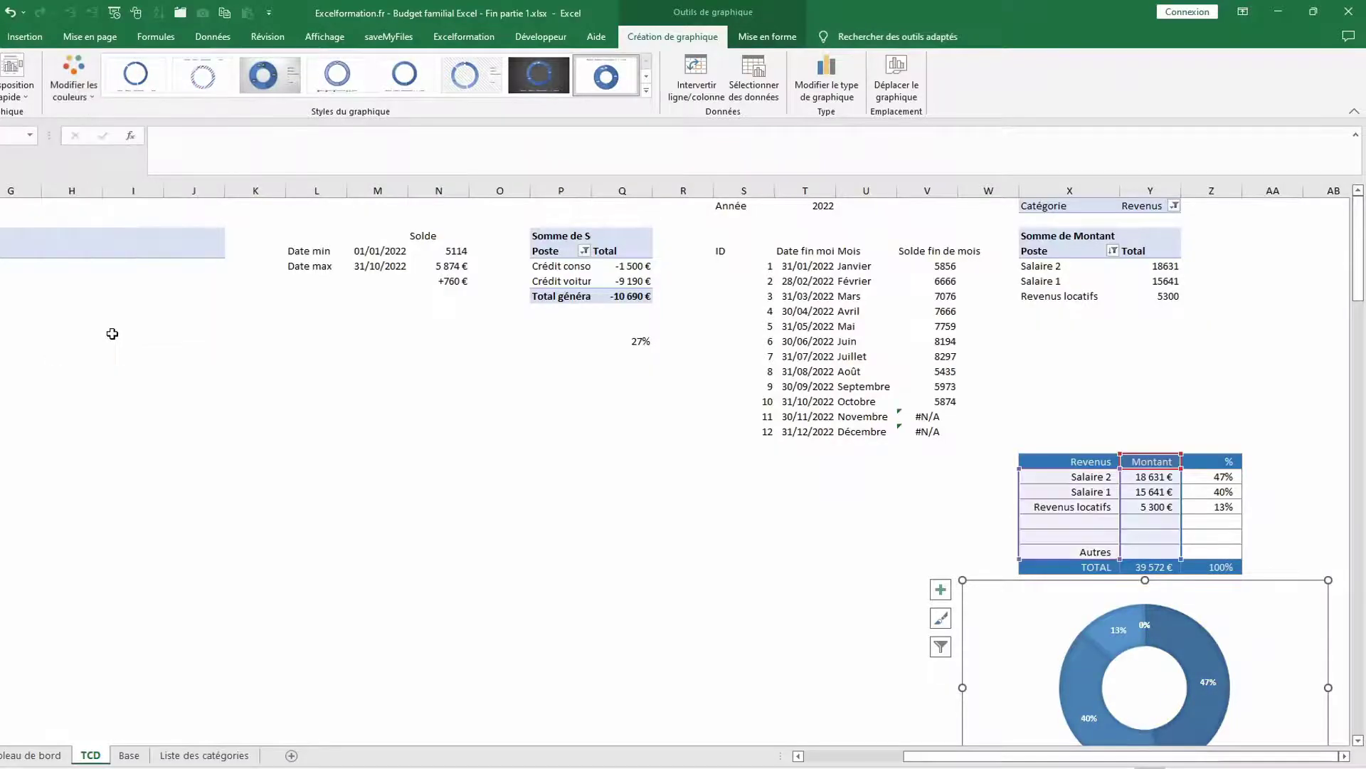
# Format the doughnut's Montant series with a ring explosion (Éclatement de l'anneau) of 3 % and a ring thickness (Épaisseur de l'anneau) of 40 %
pyautogui.scroll(-3, 223, 570)
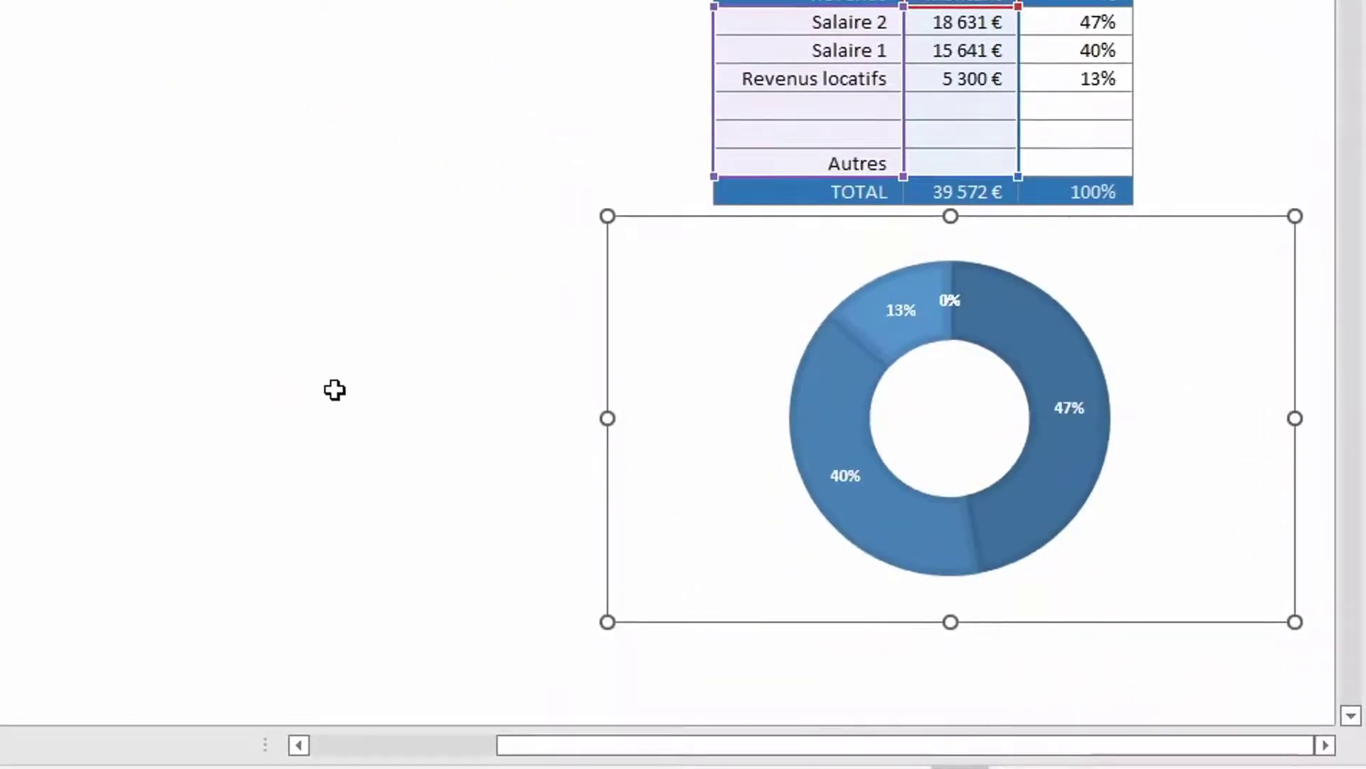
pyautogui.click(854, 375)
pyautogui.rightClick(854, 375)
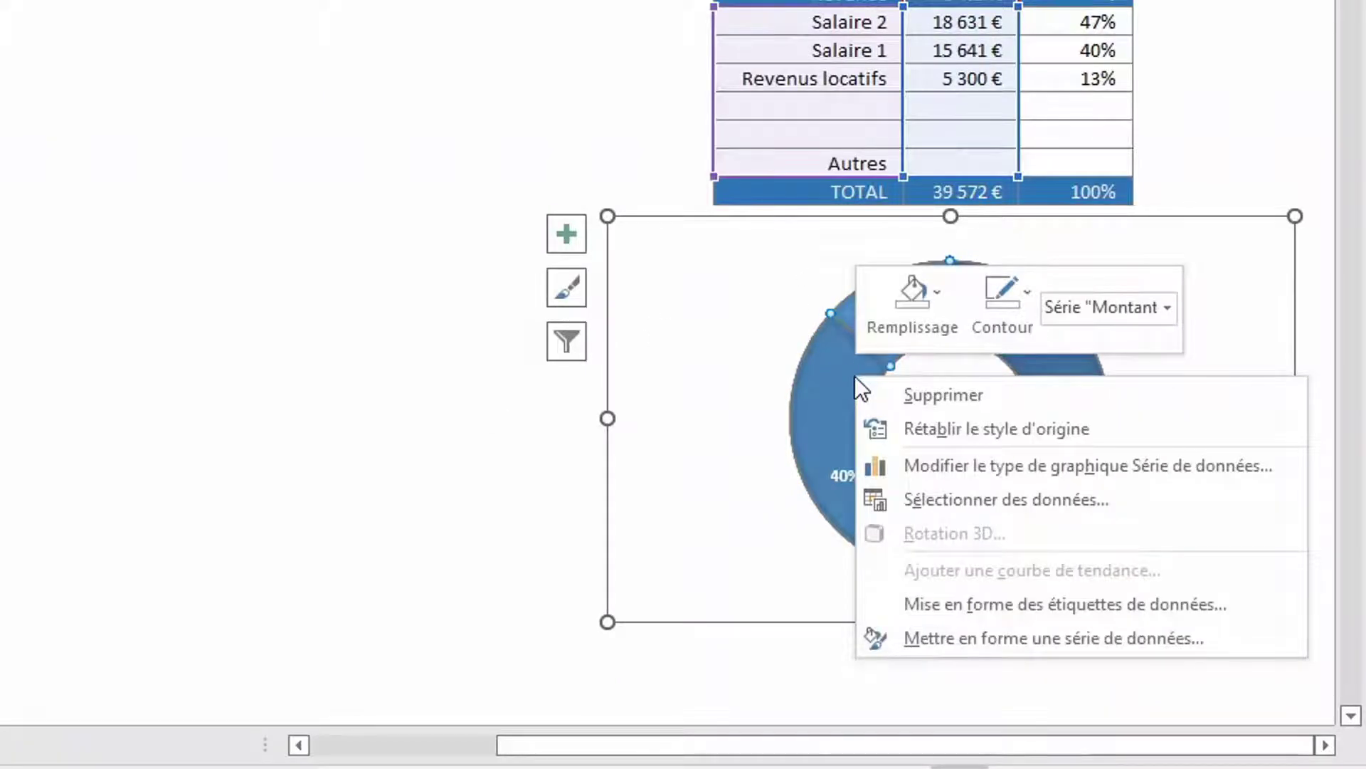
pyautogui.click(994, 637)
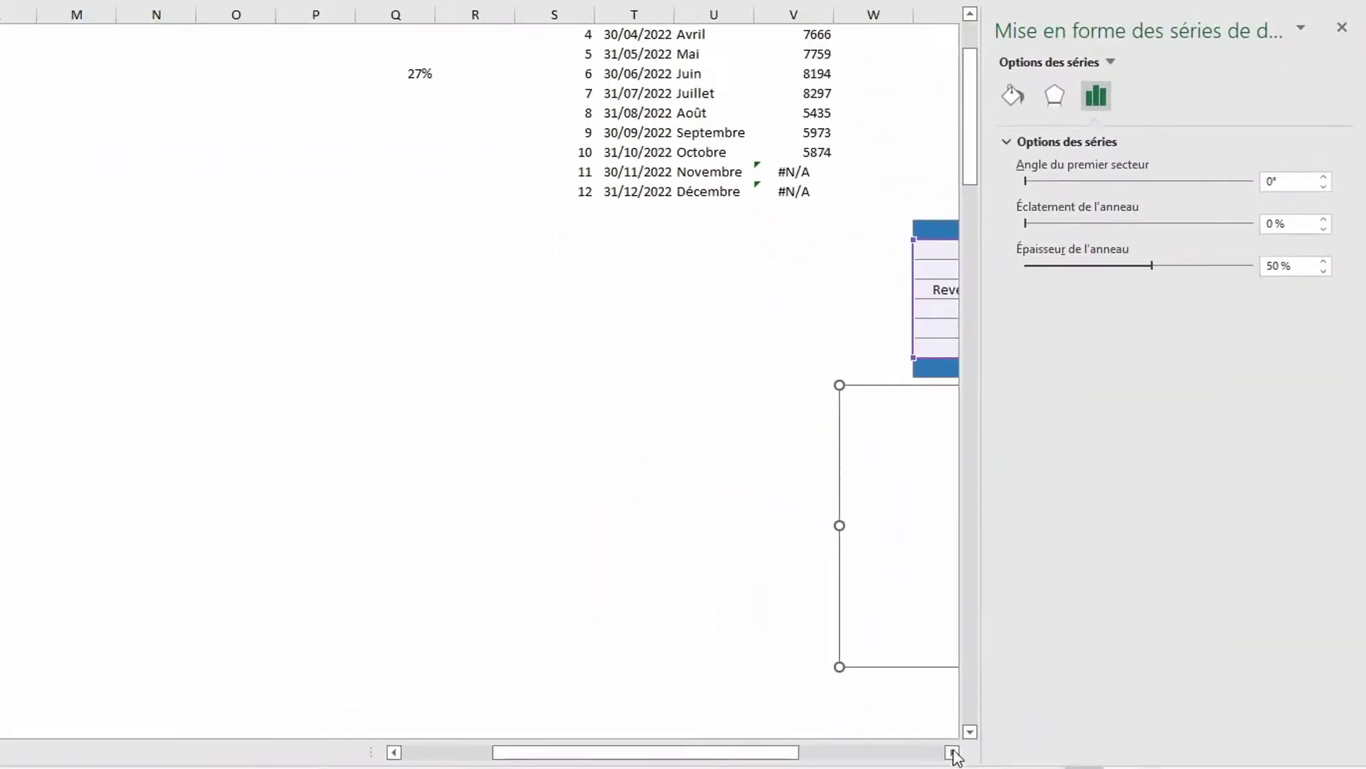
pyautogui.click(952, 753)
pyautogui.click(952, 753)
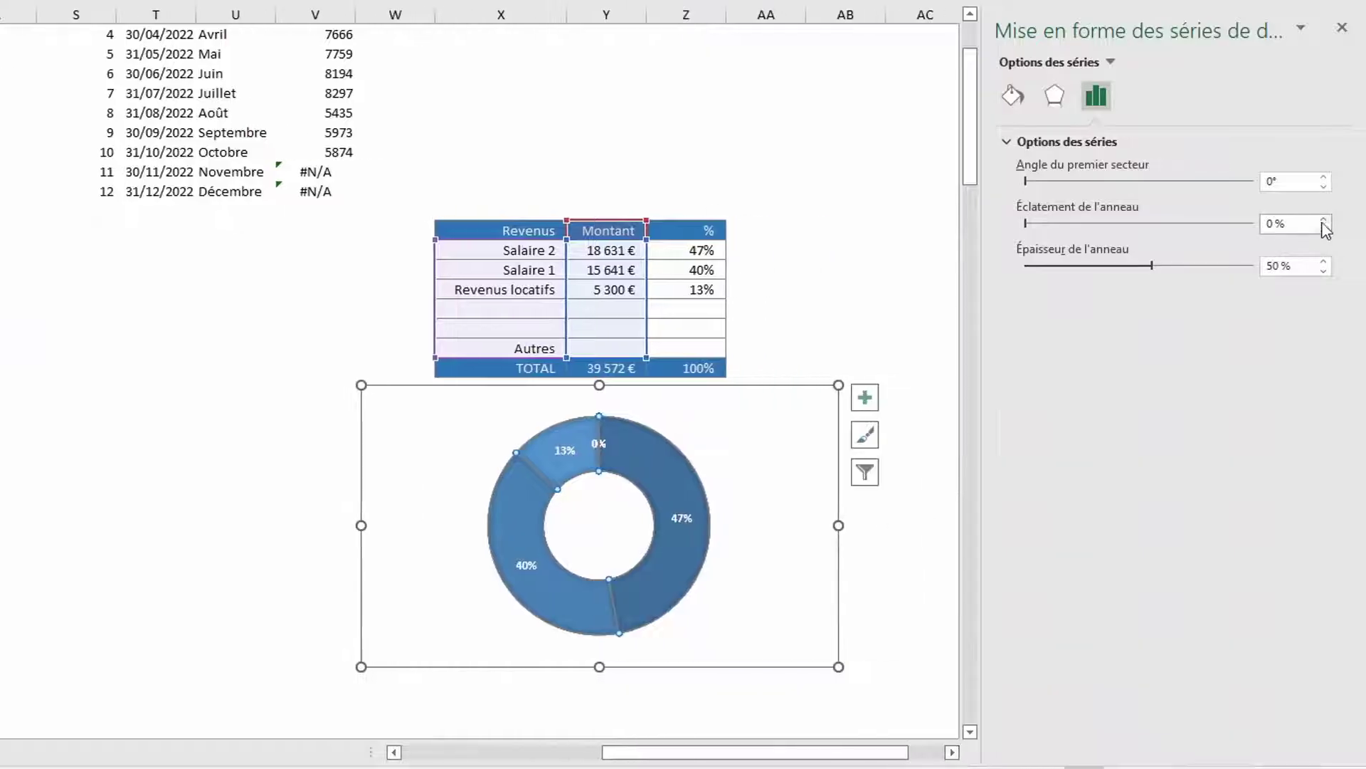
pyautogui.click(1324, 220)
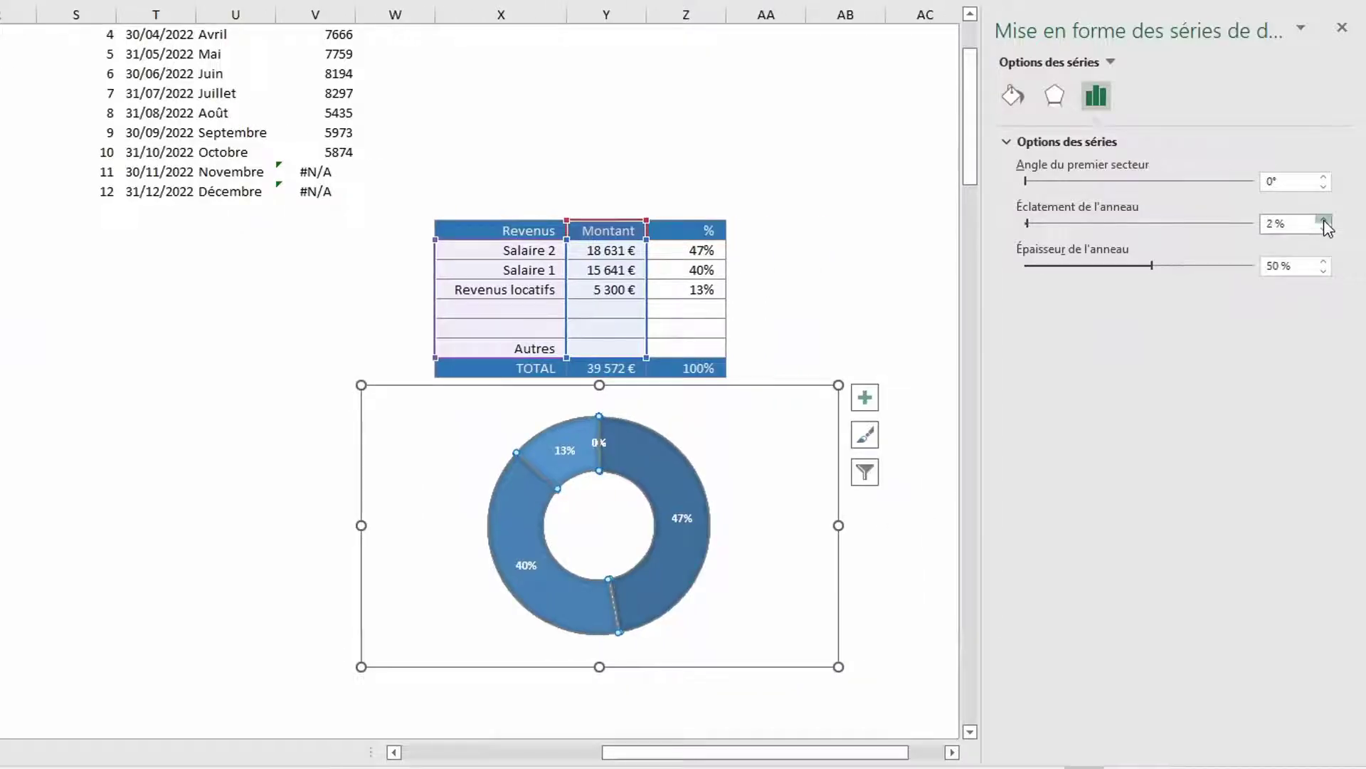
pyautogui.click(1324, 220)
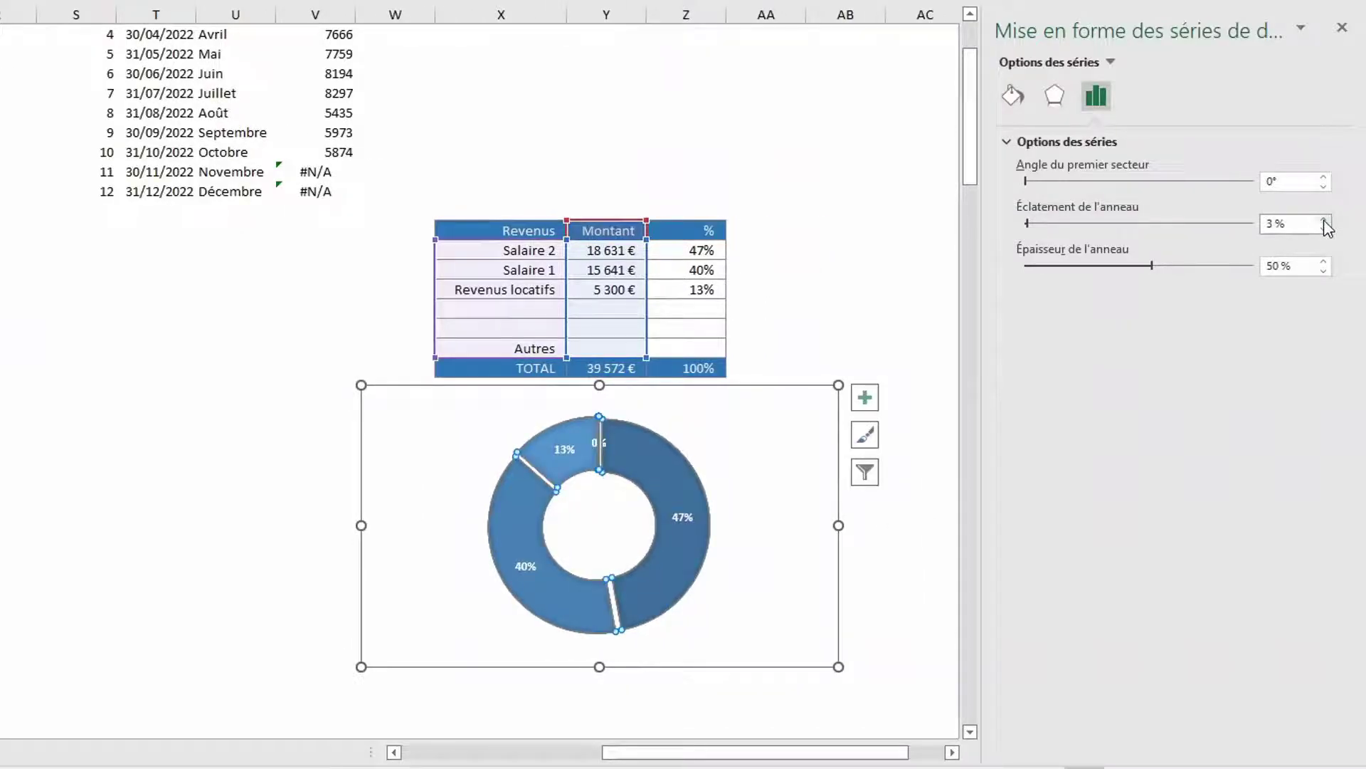
pyautogui.click(1323, 271)
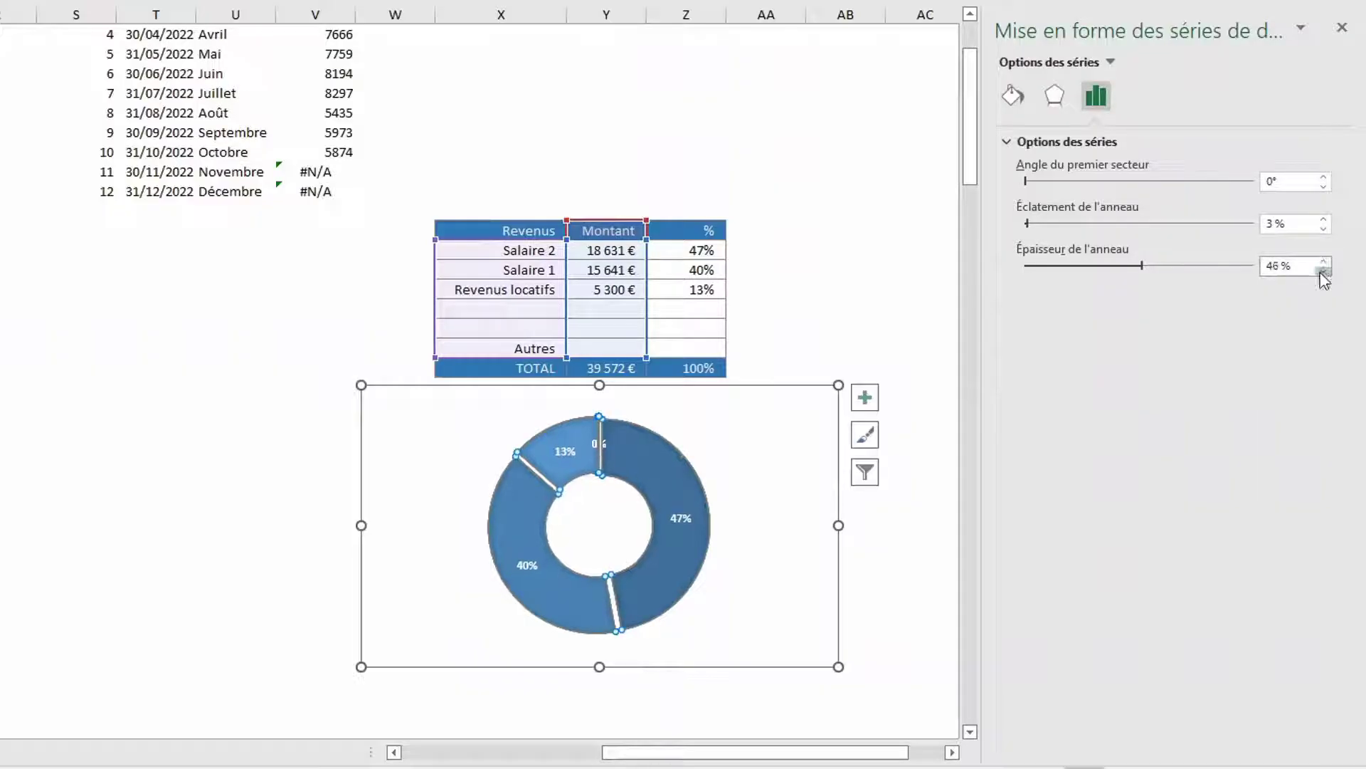
pyautogui.click(1324, 271)
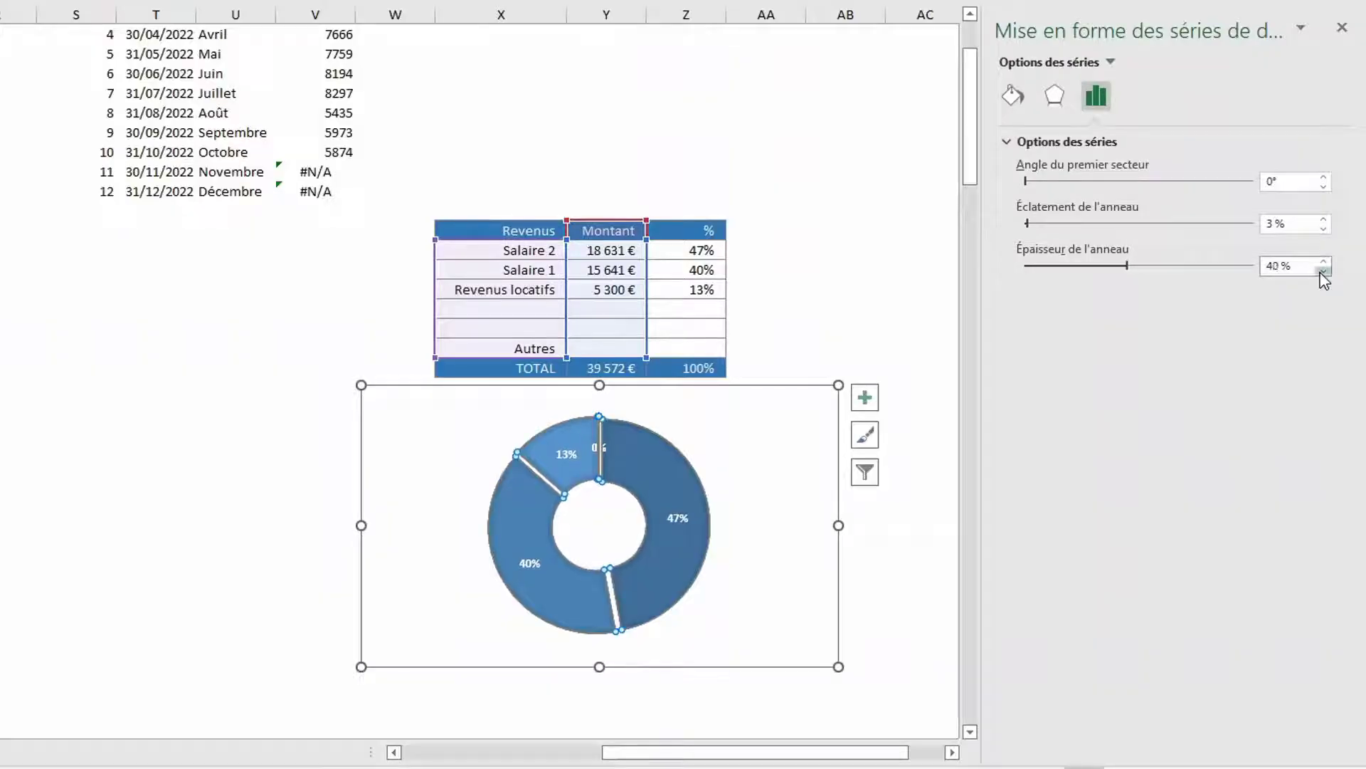
pyautogui.click(1323, 271)
# Increase the font size of the doughnut's percentage labels to 10.5
pyautogui.click(668, 514)
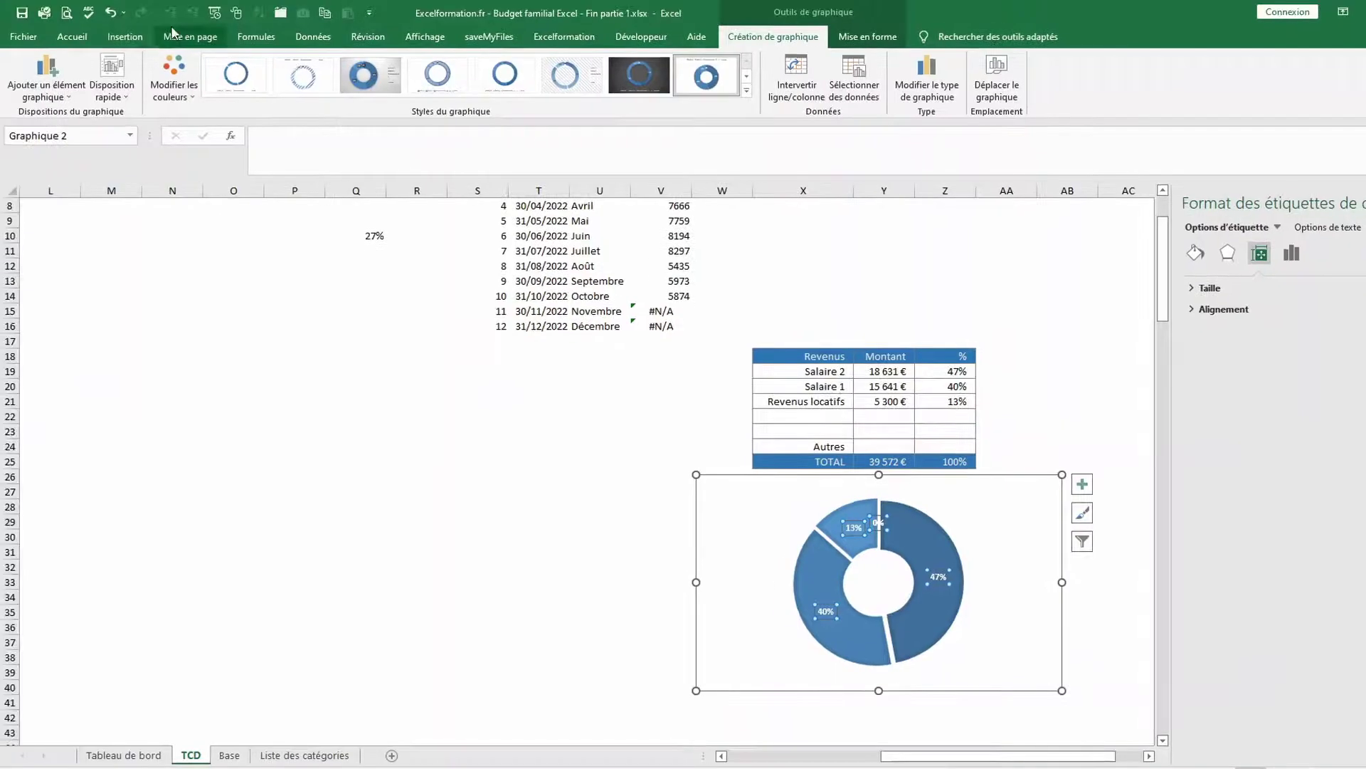
pyautogui.click(72, 37)
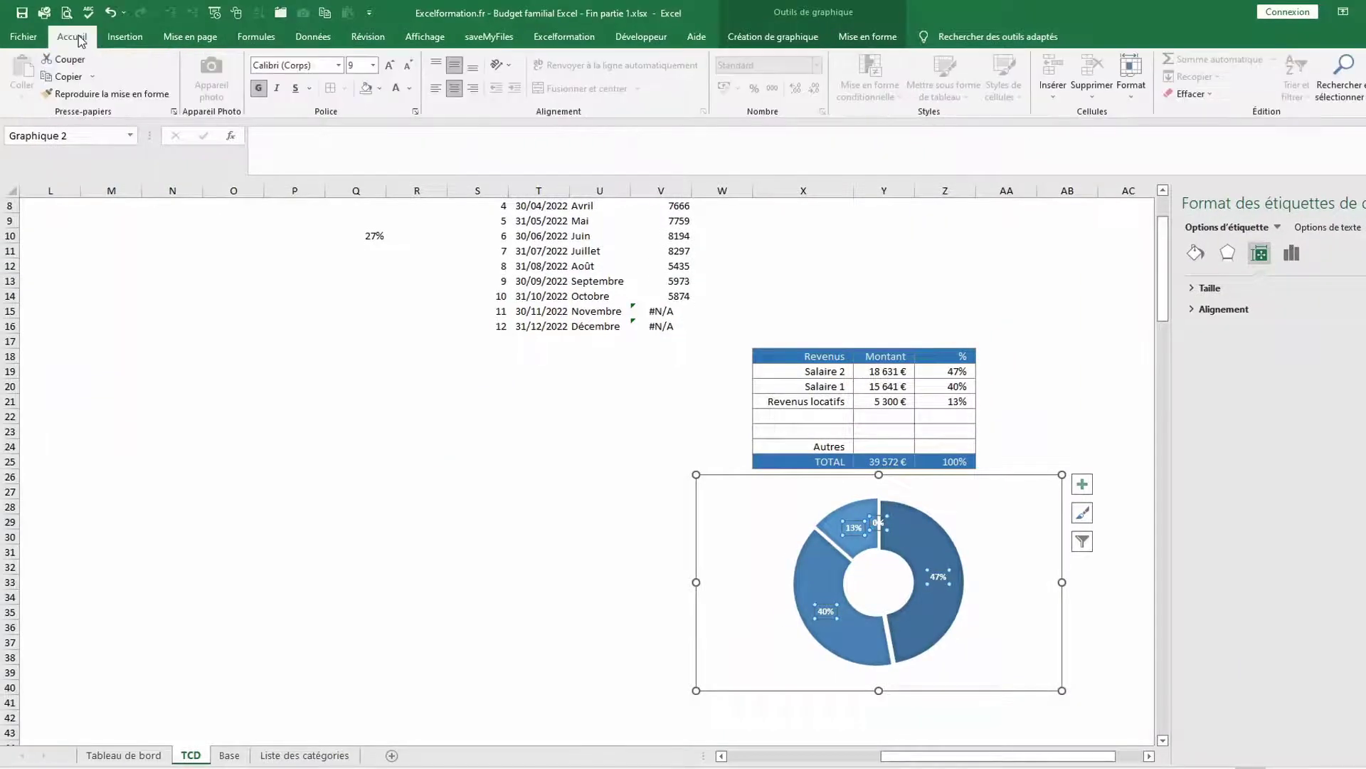
pyautogui.click(389, 67)
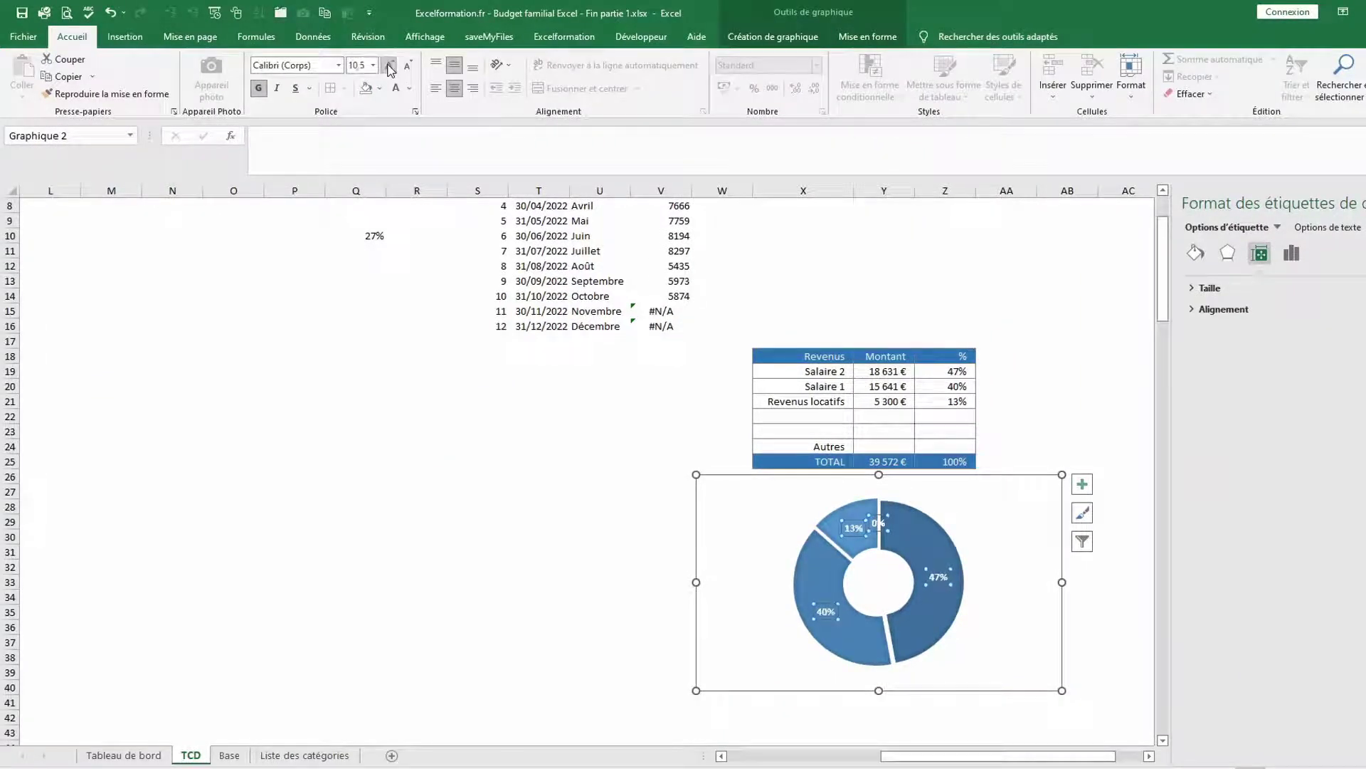
# Give the doughnut's data labels the custom number format 0%;; so that zero percentages are hidden
pyautogui.click(1292, 255)
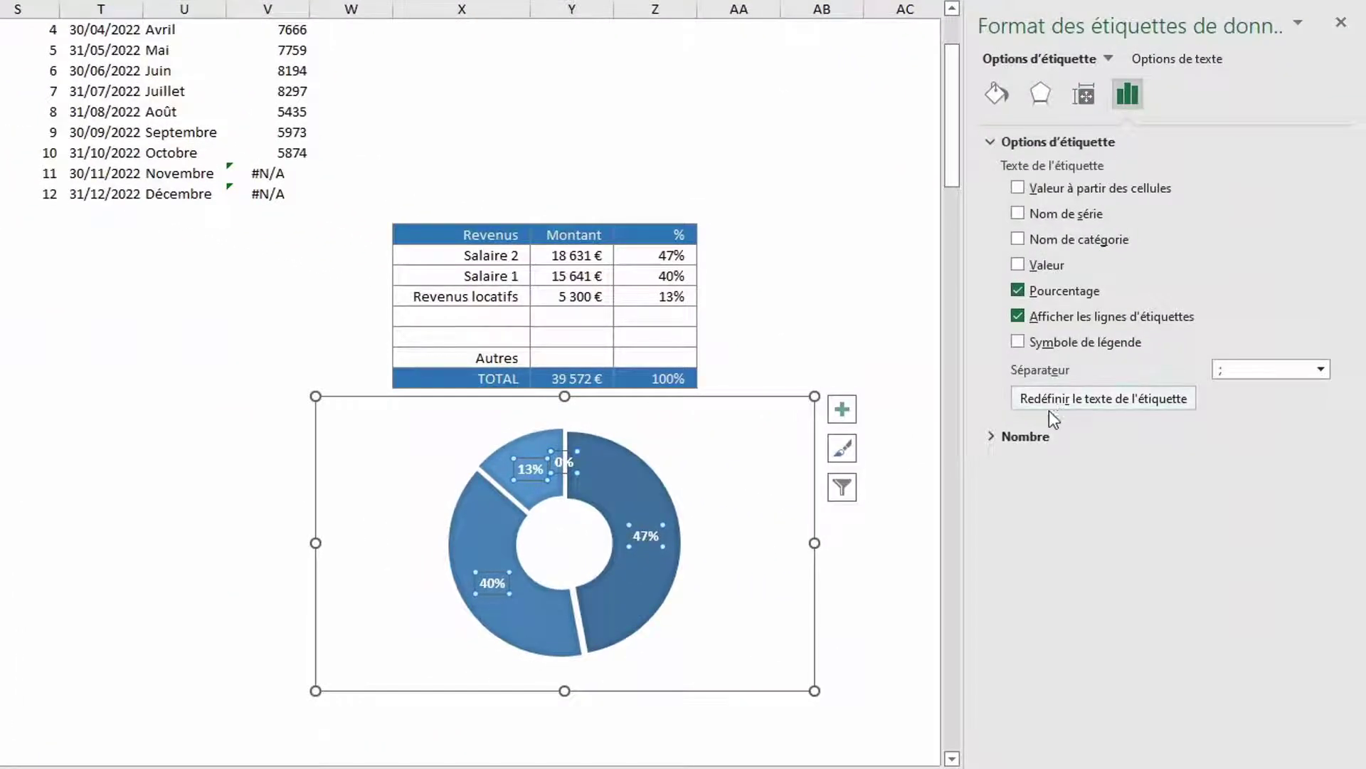
pyautogui.click(996, 436)
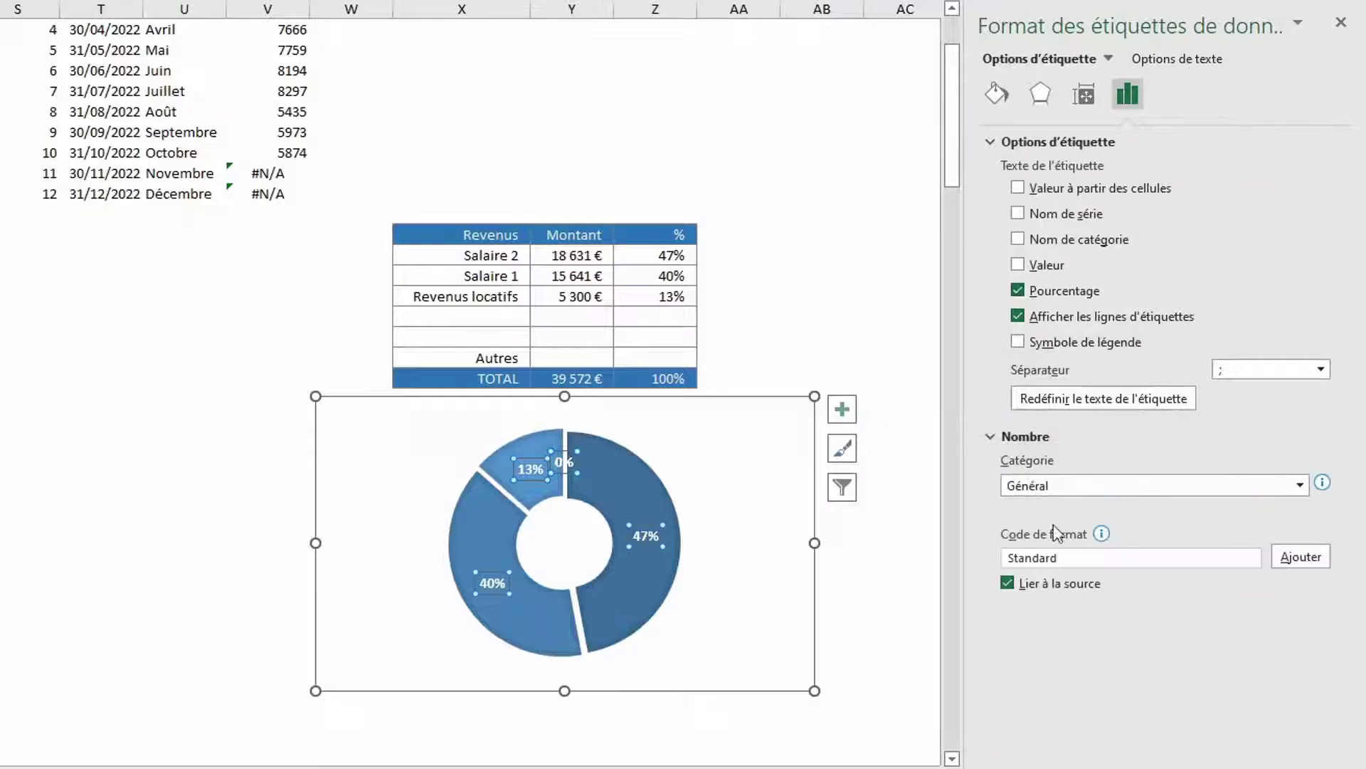
pyautogui.click(1301, 484)
pyautogui.click(1022, 721)
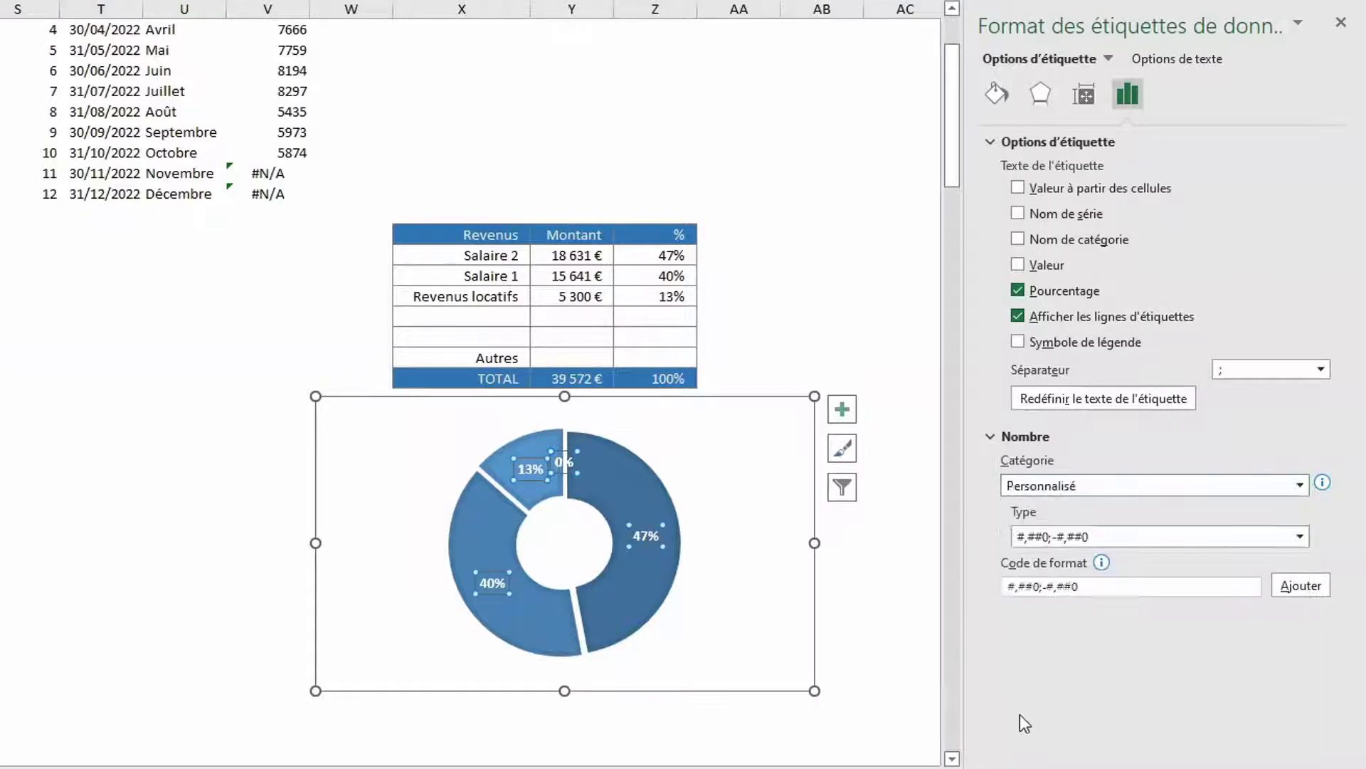
pyautogui.moveTo(1088, 584); pyautogui.dragTo(976, 586)
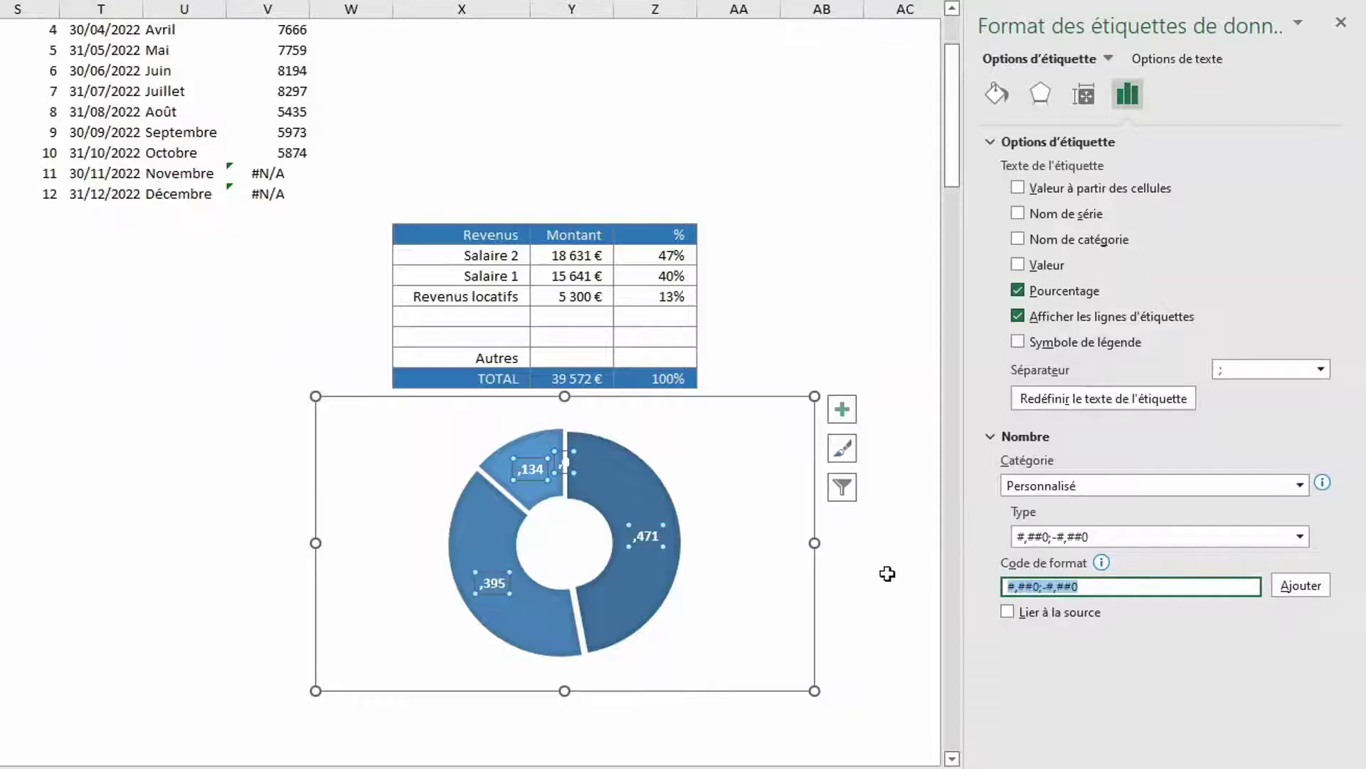
pyautogui.write('0%;;')
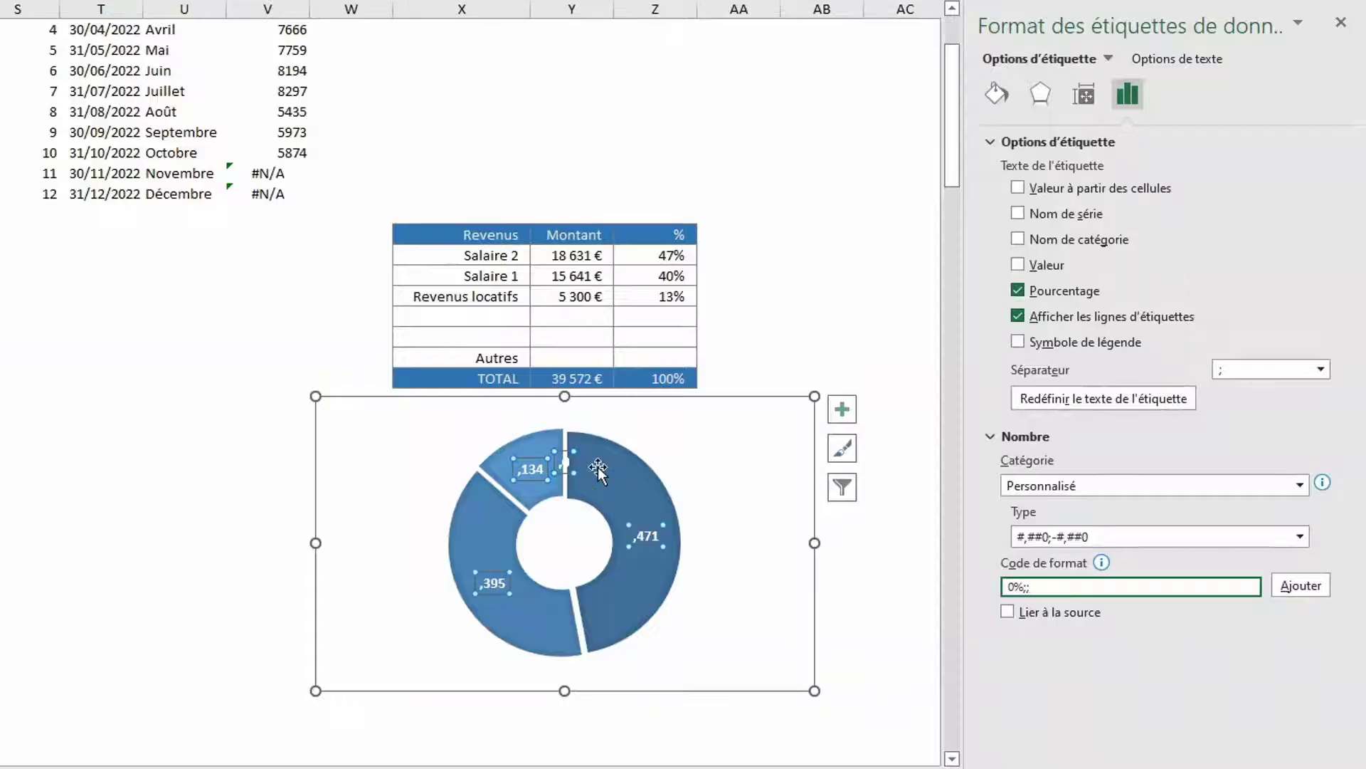
pyautogui.click(1303, 587)
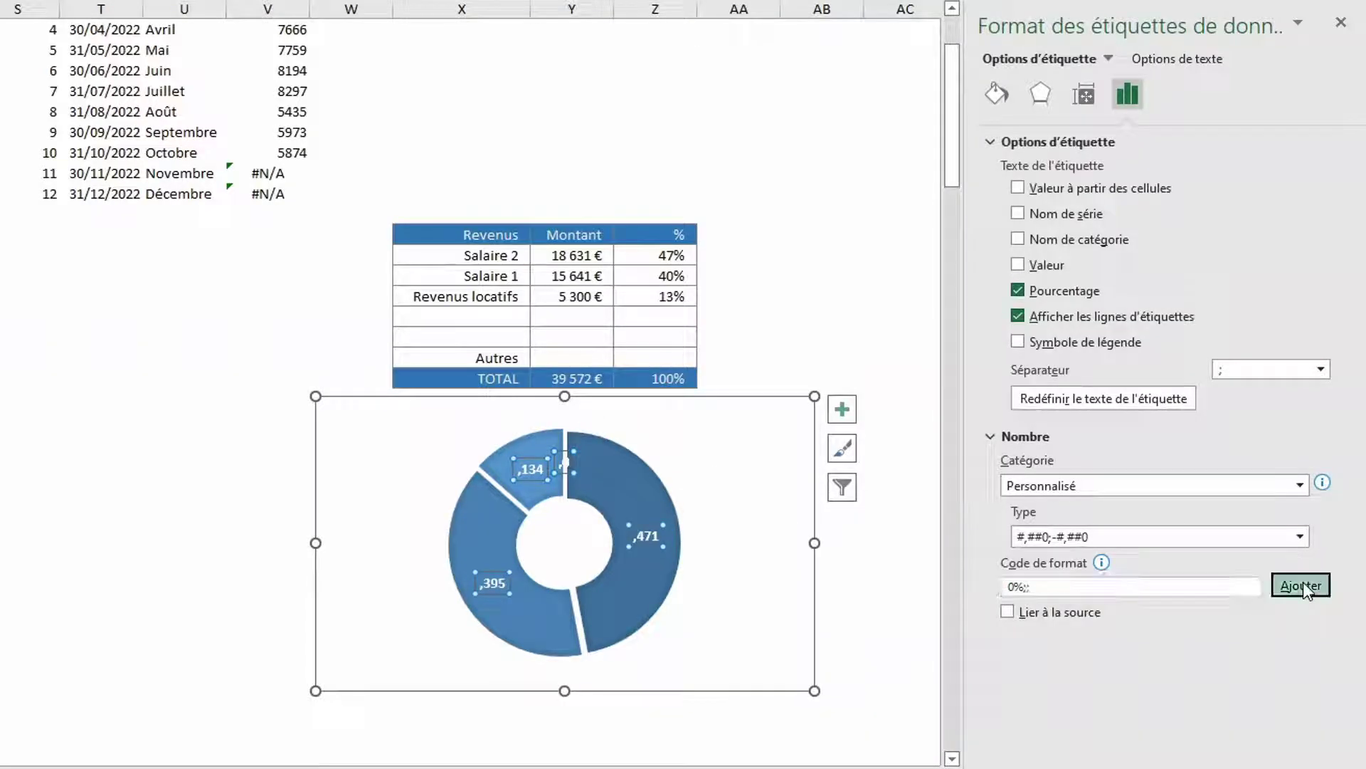
pyautogui.click(918, 569)
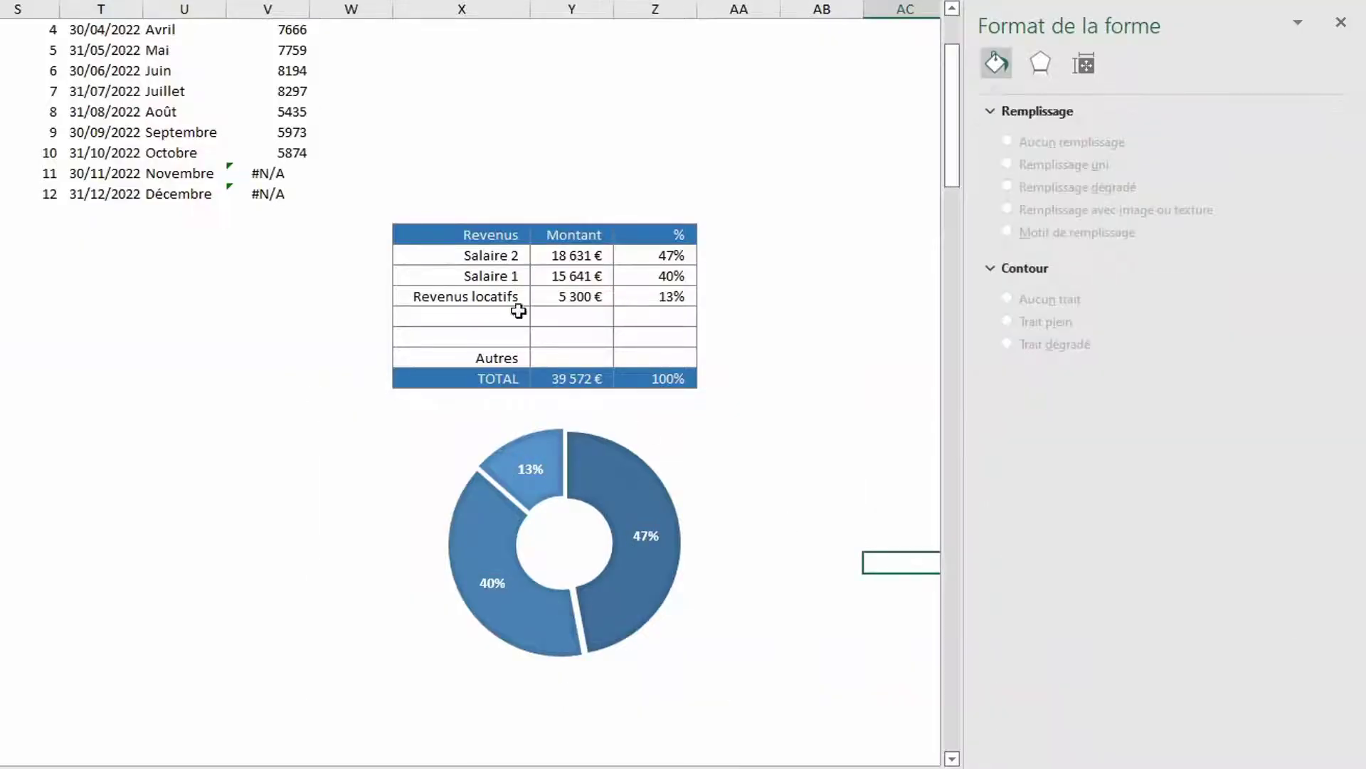
# Copy X18:Z39 with the table and chart, paste it as a linked picture on the Tableau de bord sheet, and place it in the first empty panel
pyautogui.moveTo(453, 233); pyautogui.dragTo(676, 659)
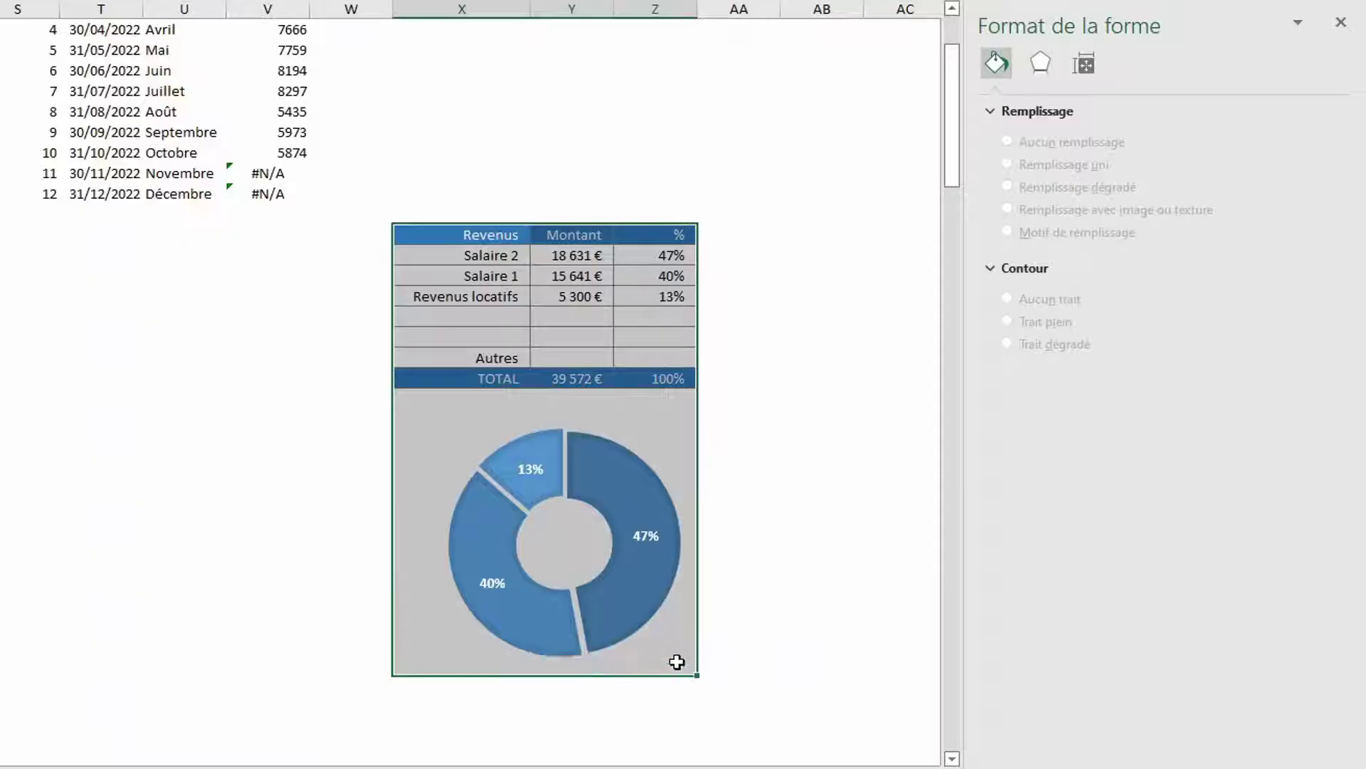
pyautogui.hotkey('ctrl', 'c')
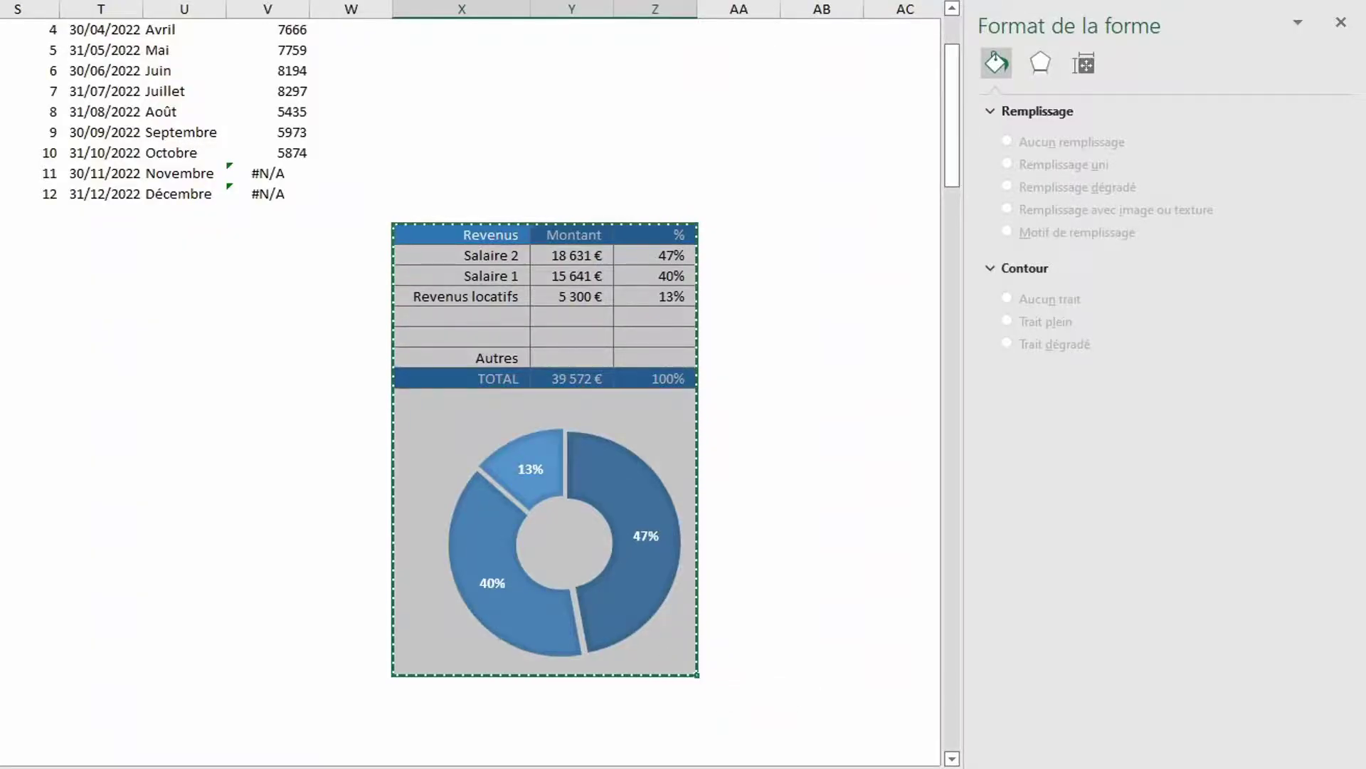
pyautogui.click(93, 763)
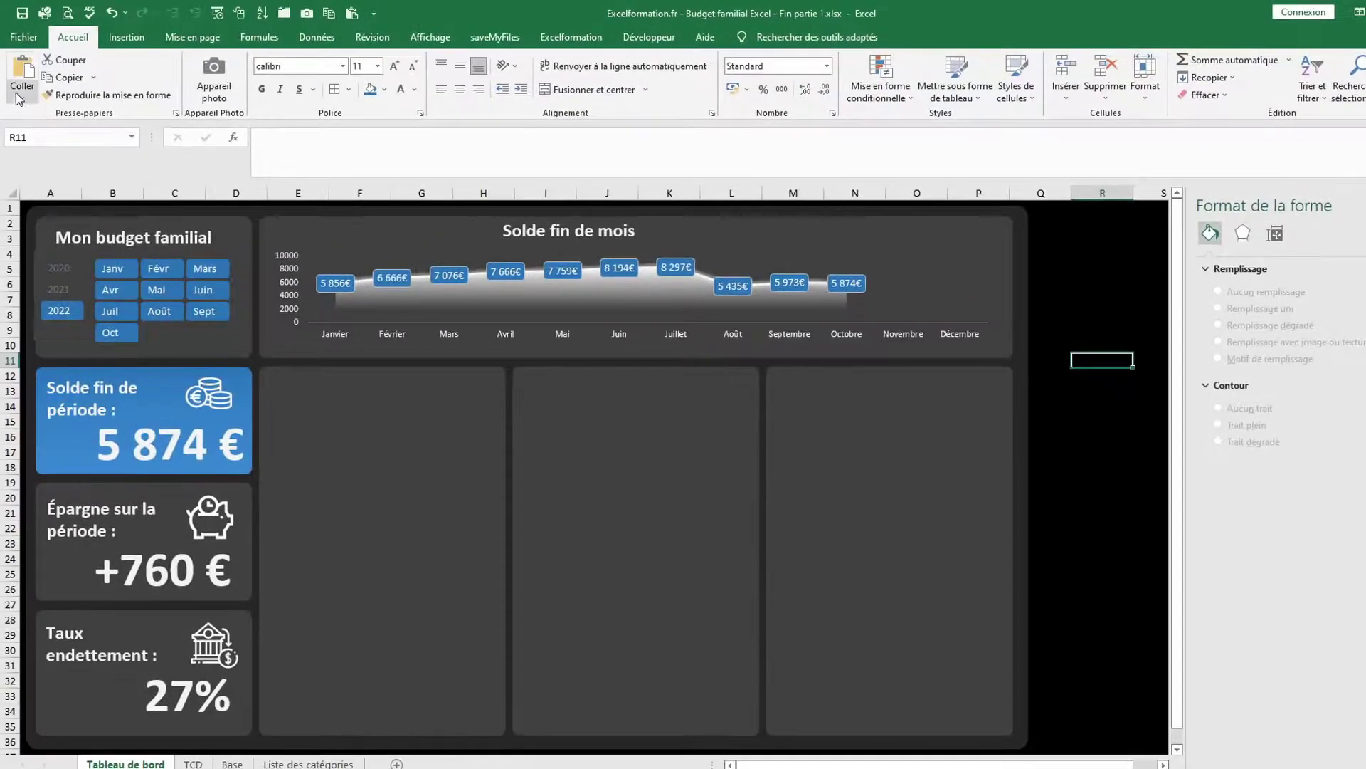
pyautogui.click(19, 97)
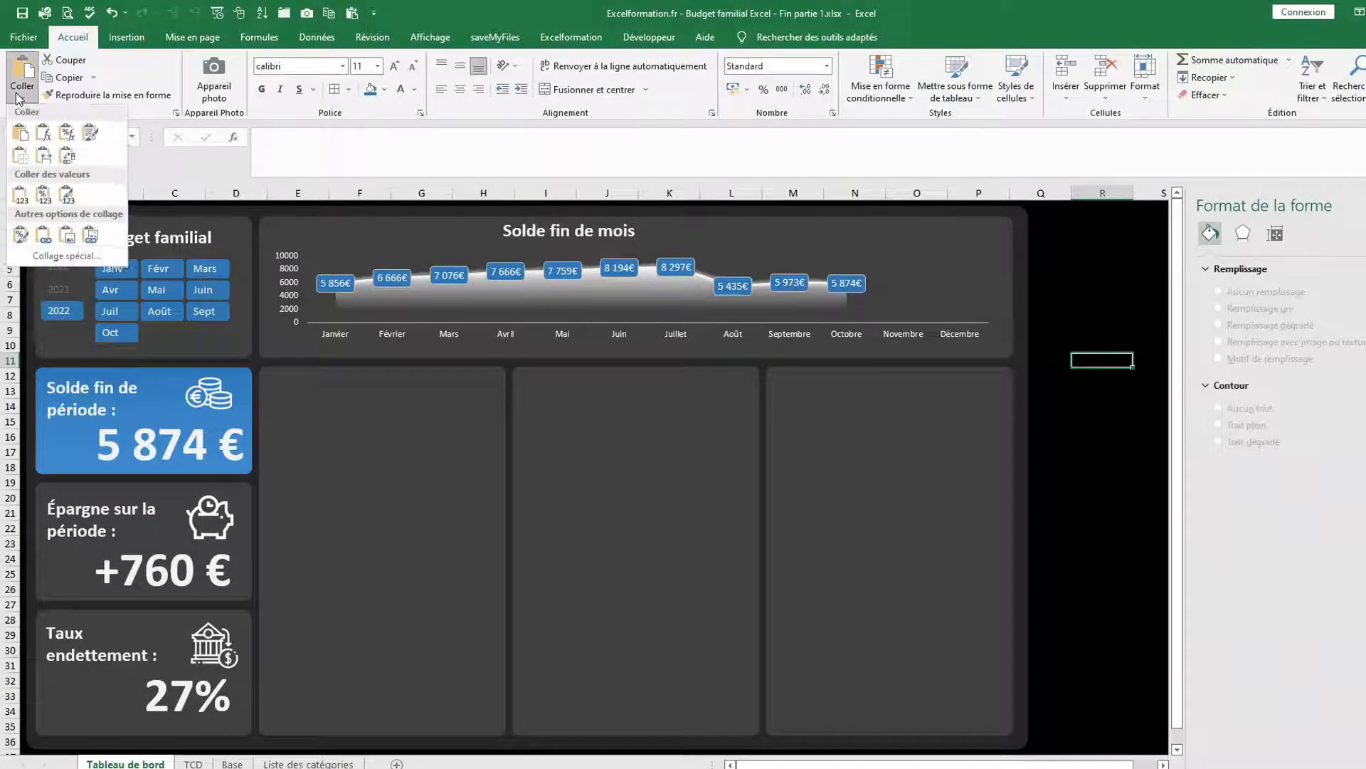
pyautogui.click(90, 237)
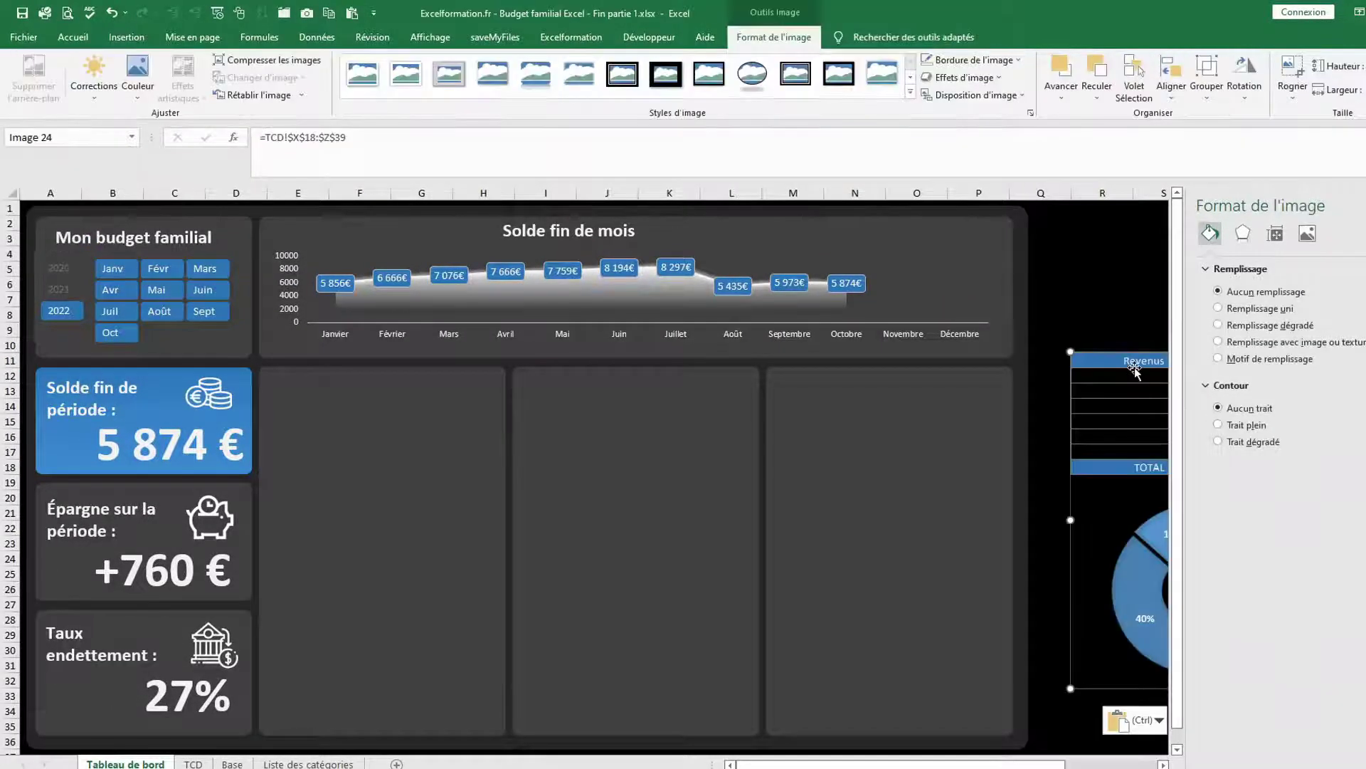
pyautogui.moveTo(1111, 367); pyautogui.dragTo(329, 388)
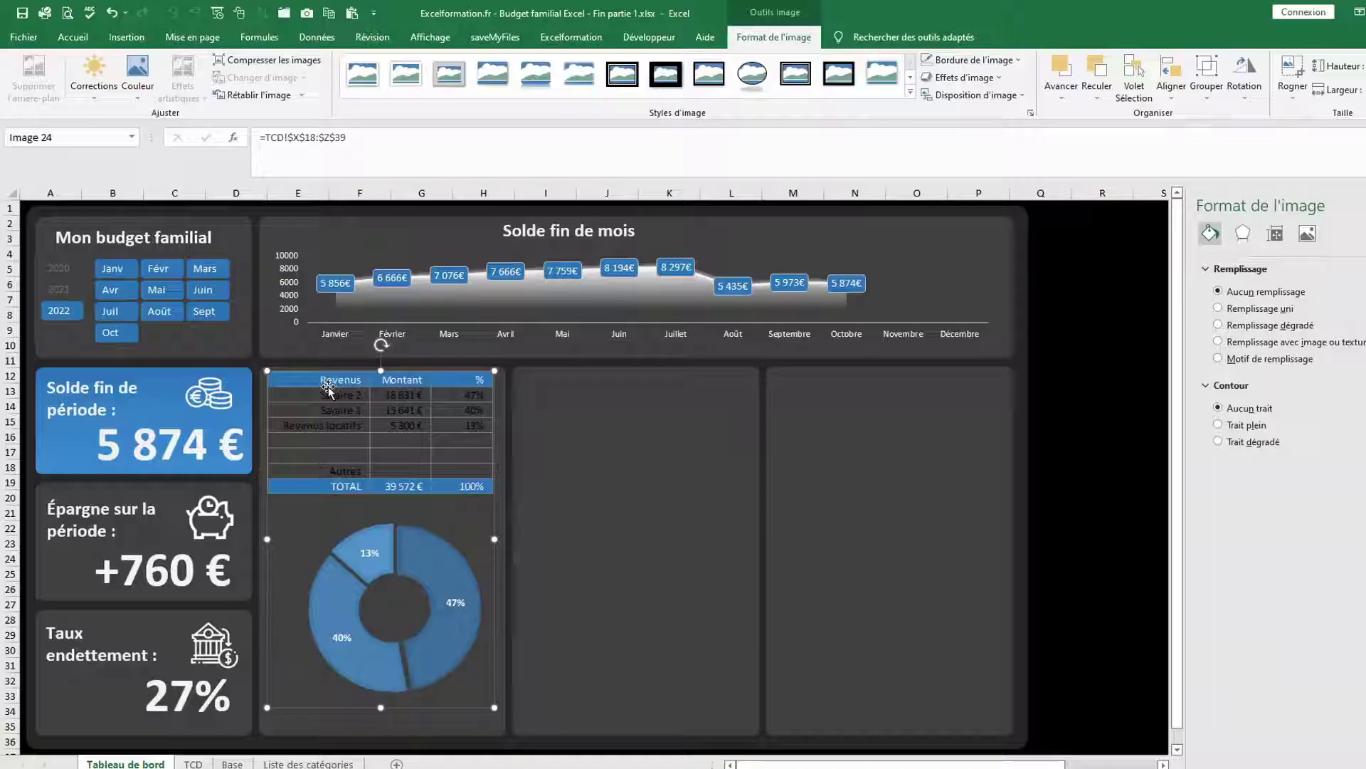
# Change the text of the source table X18:Z25 on the TCD sheet to white and return to the Tableau de bord sheet
pyautogui.doubleClick(328, 389)
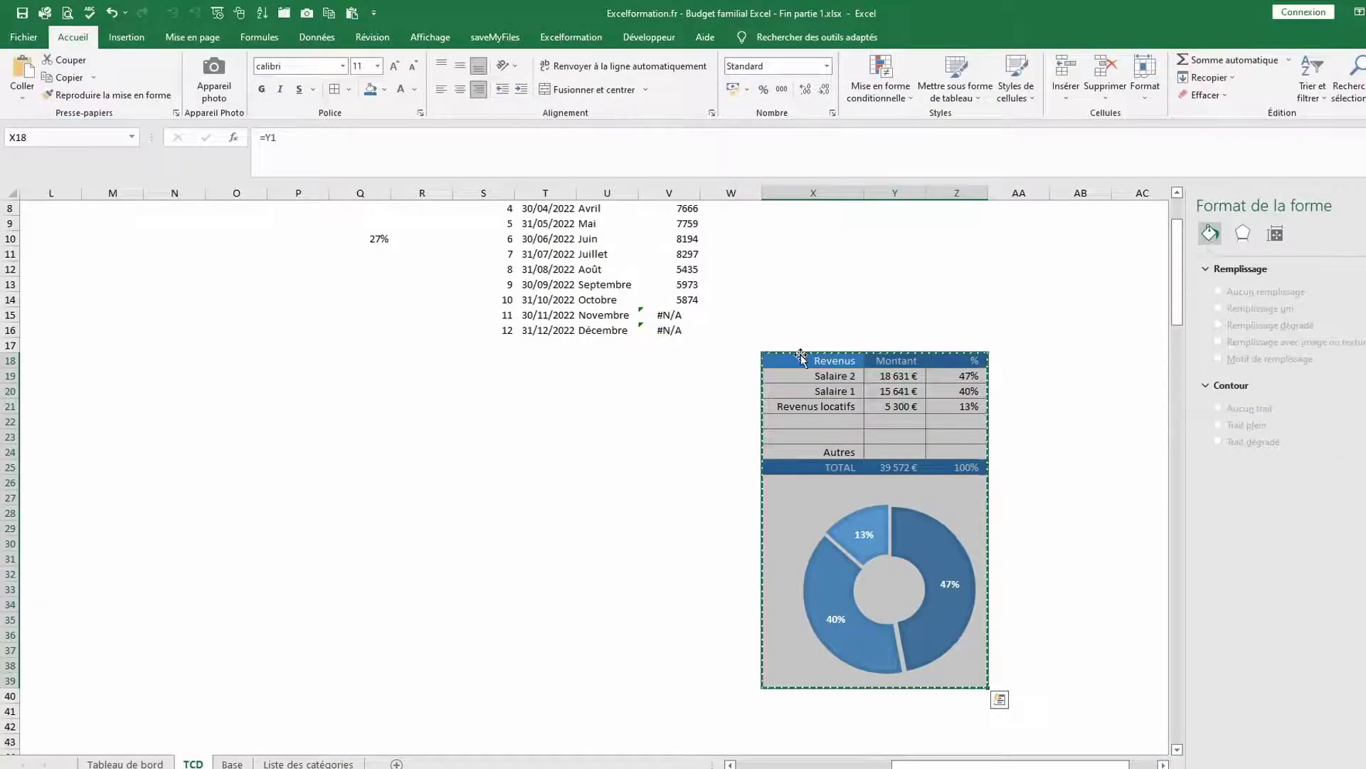
pyautogui.moveTo(801, 356)
pyautogui.mouseDown()
pyautogui.moveTo(972, 427)
pyautogui.moveTo(977, 464)
pyautogui.mouseUp()
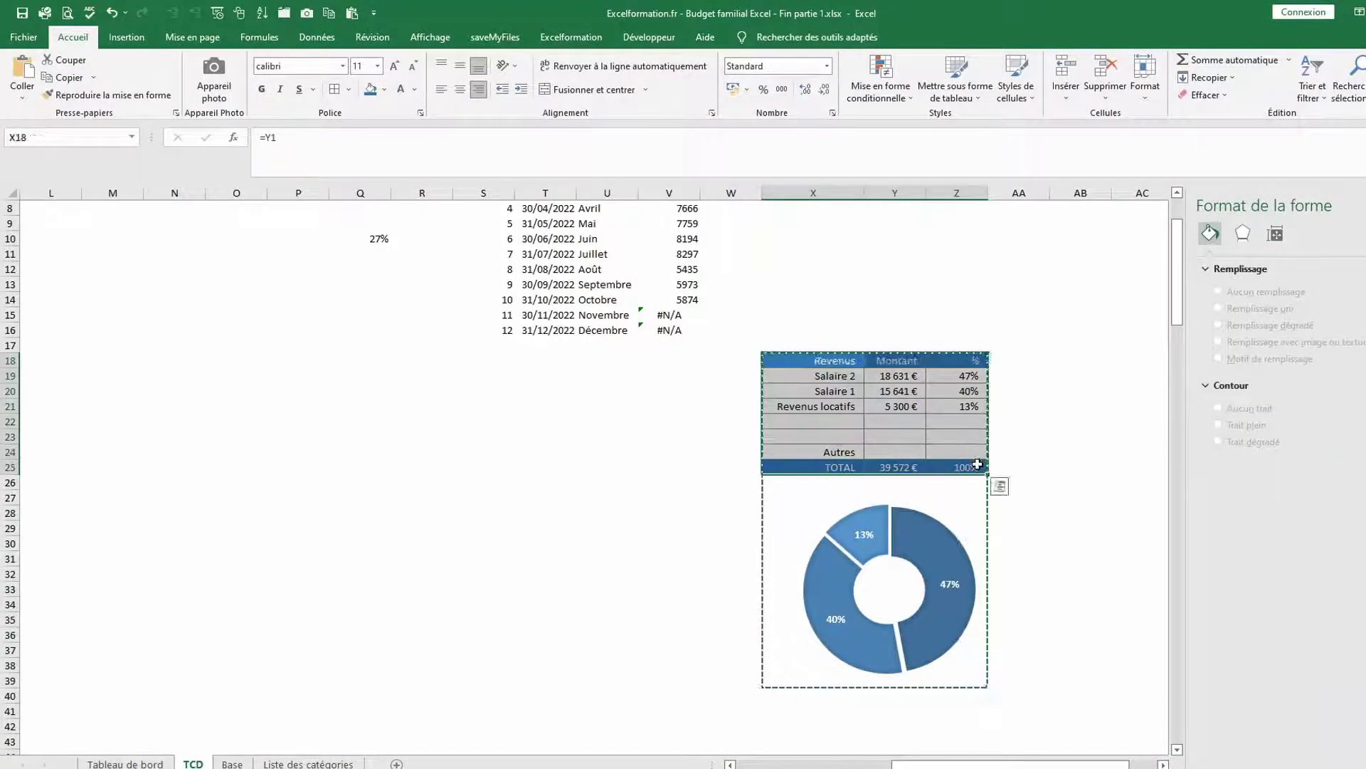
pyautogui.click(403, 91)
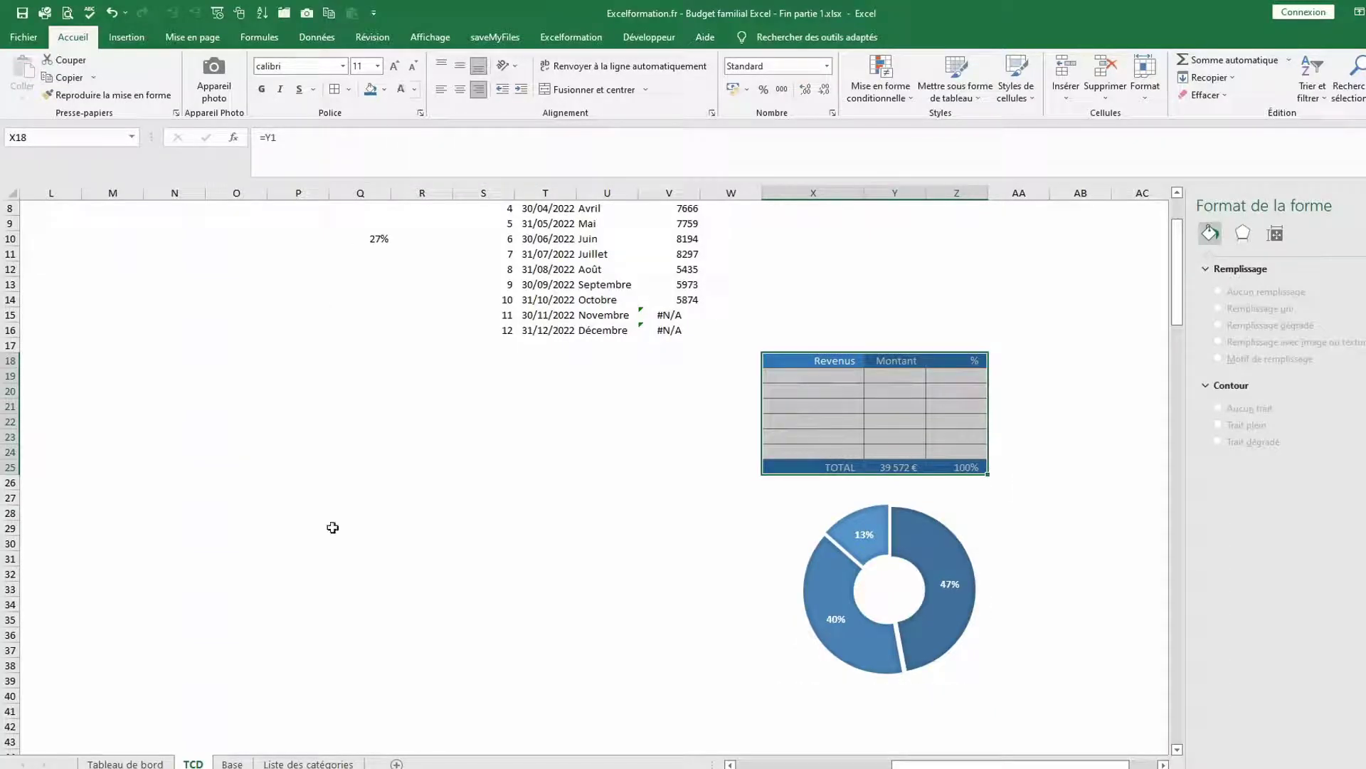
pyautogui.click(128, 764)
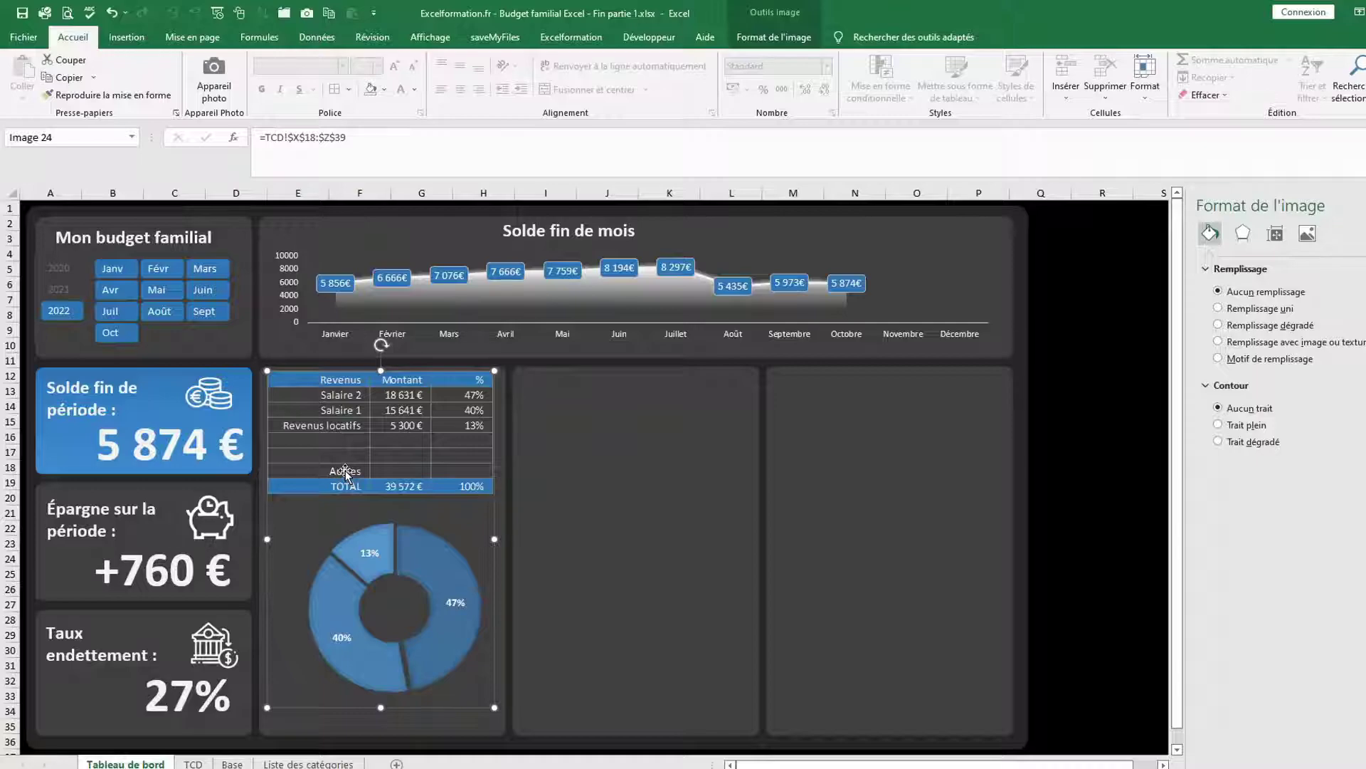
# In cell X24 of the TCD sheet, enter =SI(Y24>0;"Autre";"") so the label shows only when its amount is positive
pyautogui.doubleClick(385, 475)
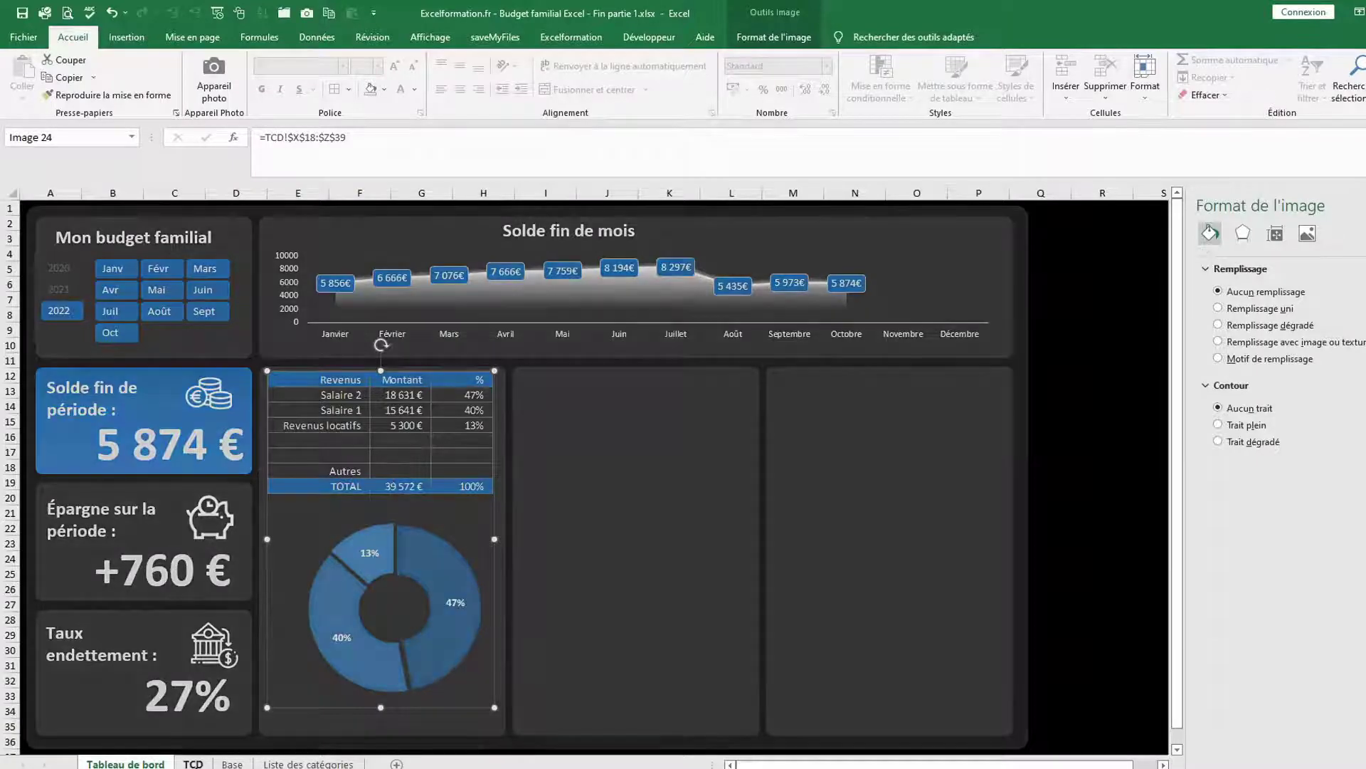
pyautogui.click(849, 450)
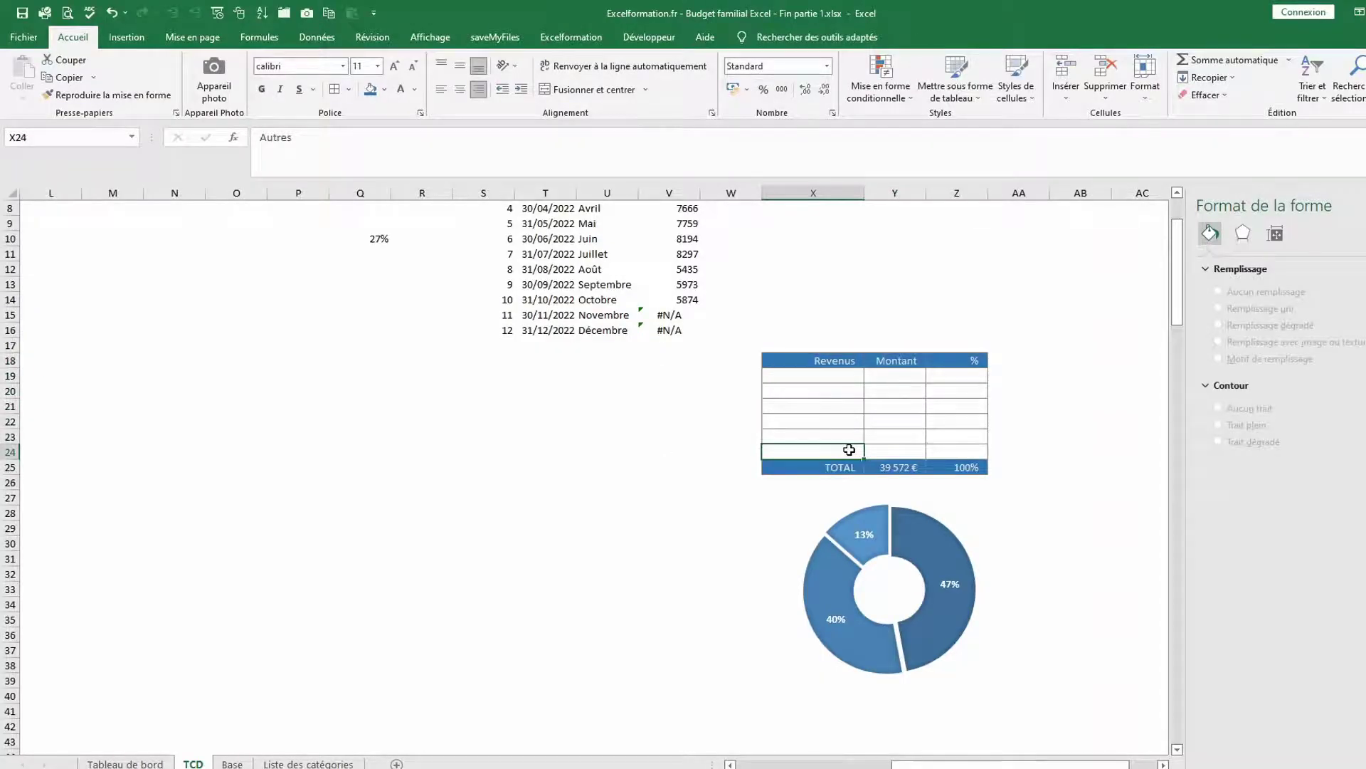
pyautogui.write('=si(')
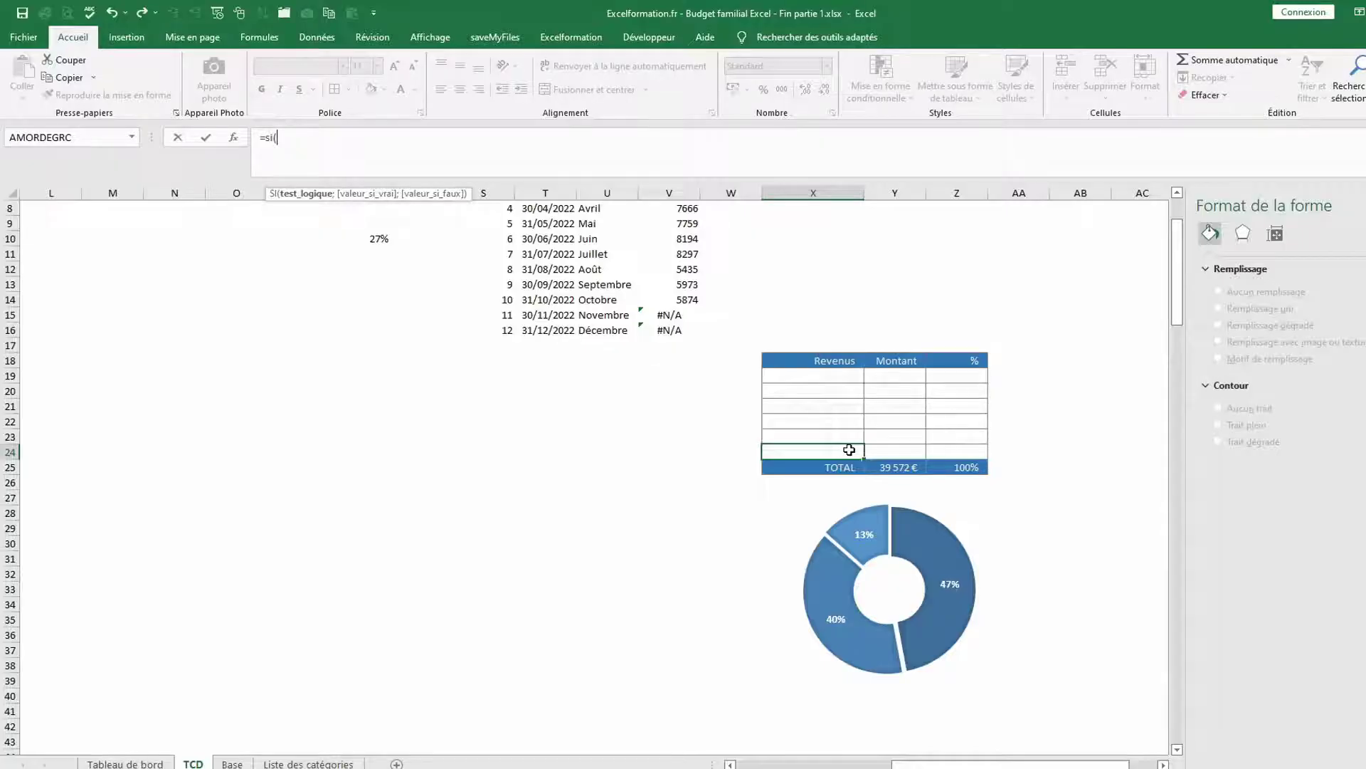
pyautogui.click(885, 452)
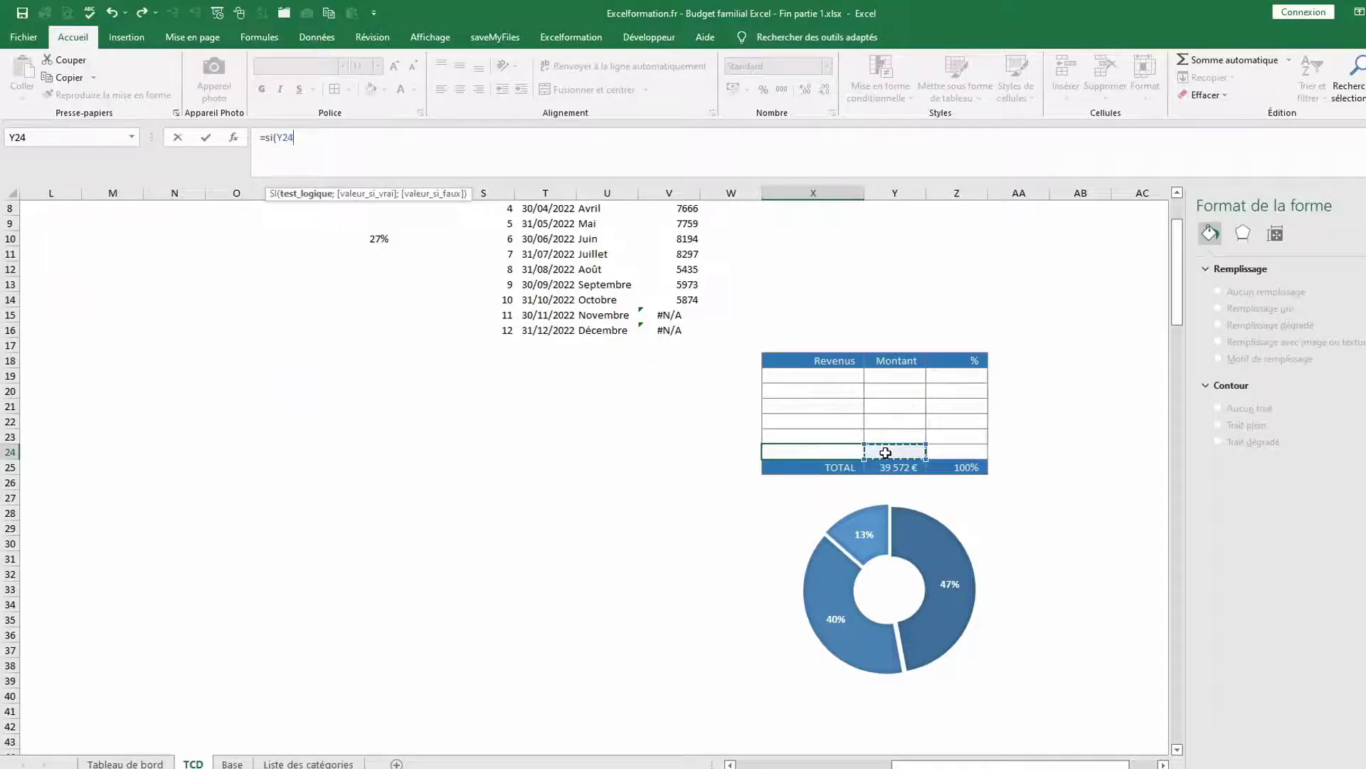
pyautogui.write('>0;')
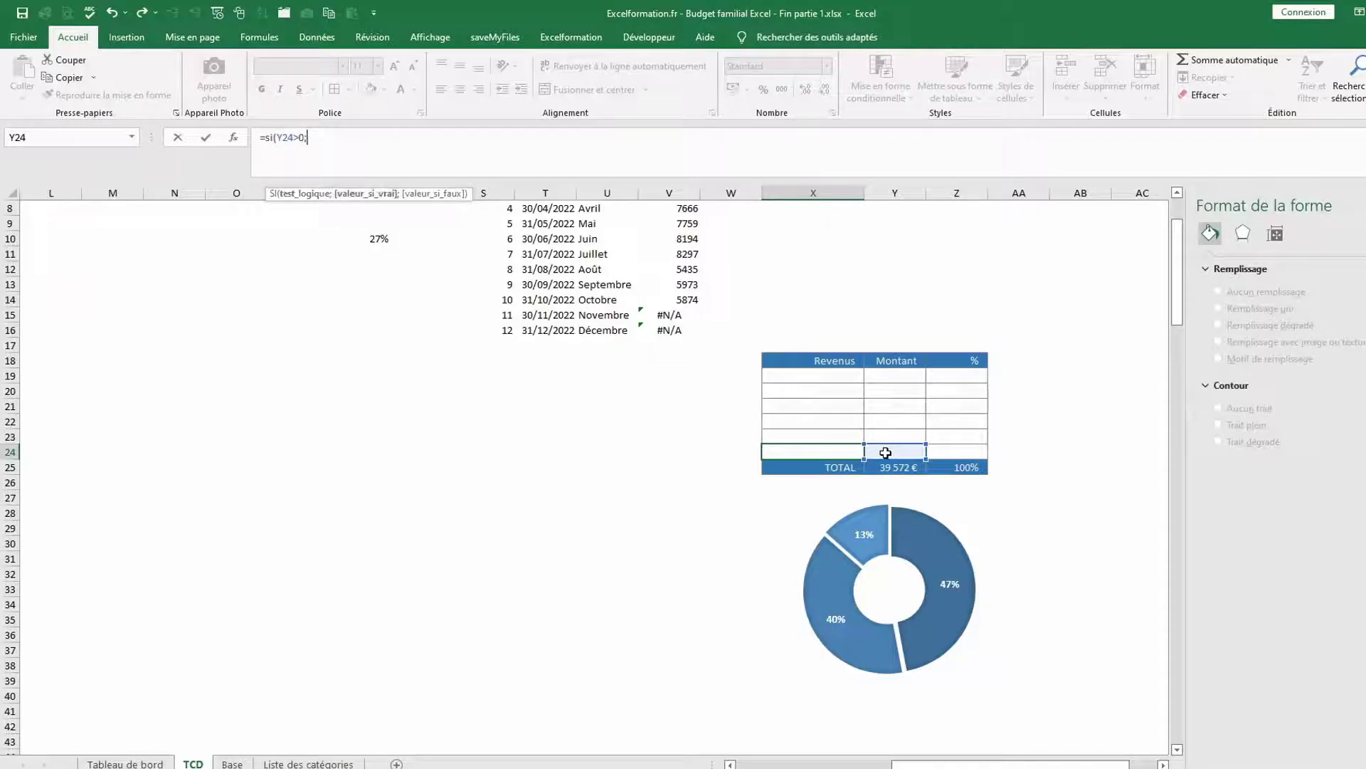
pyautogui.write('"Autre";')
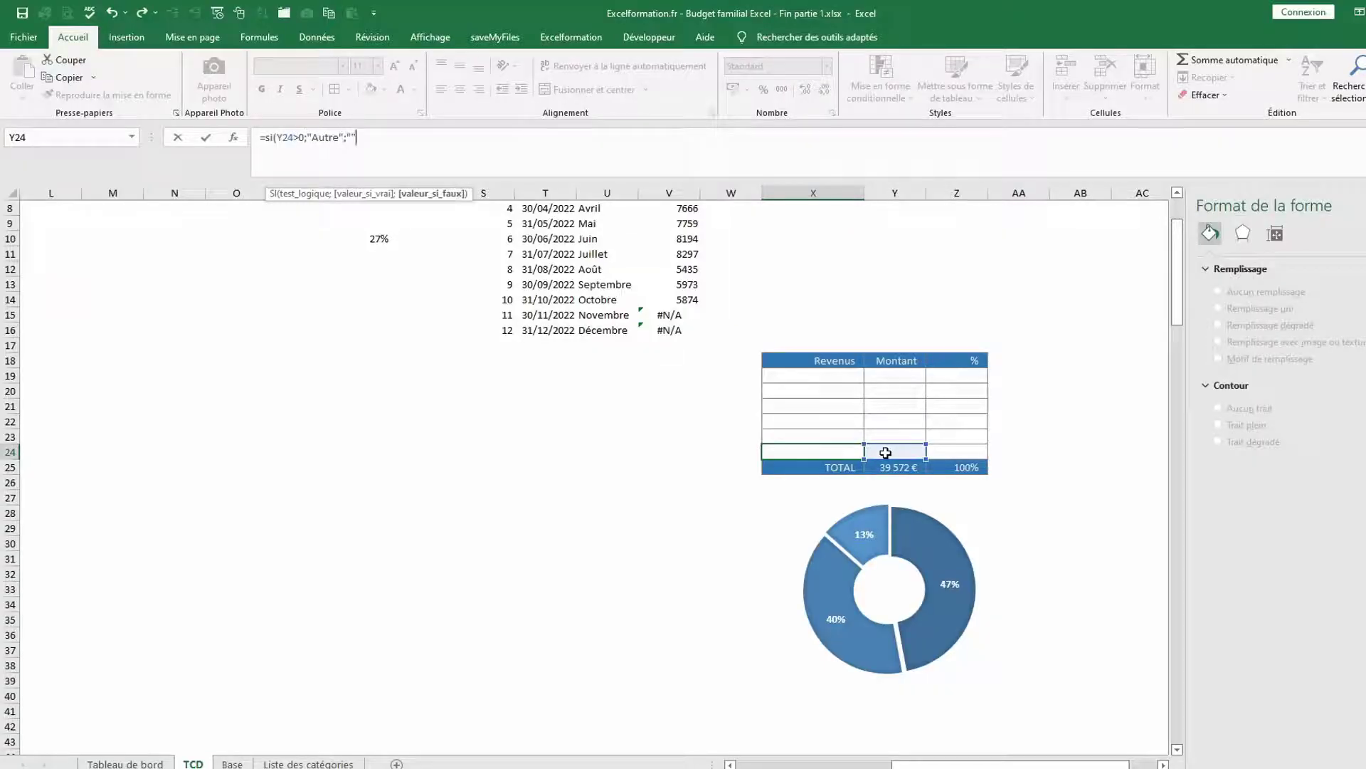
pyautogui.write('"")')
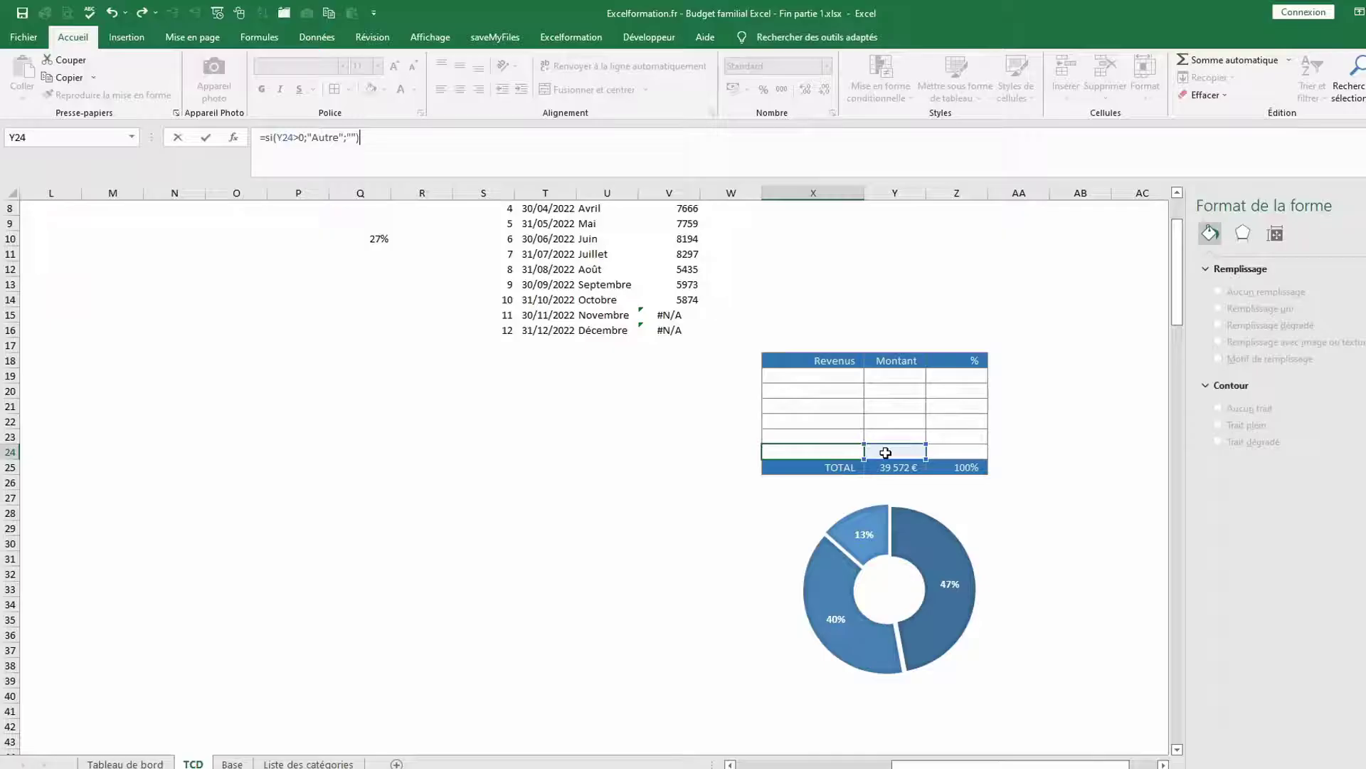
pyautogui.press('Return')
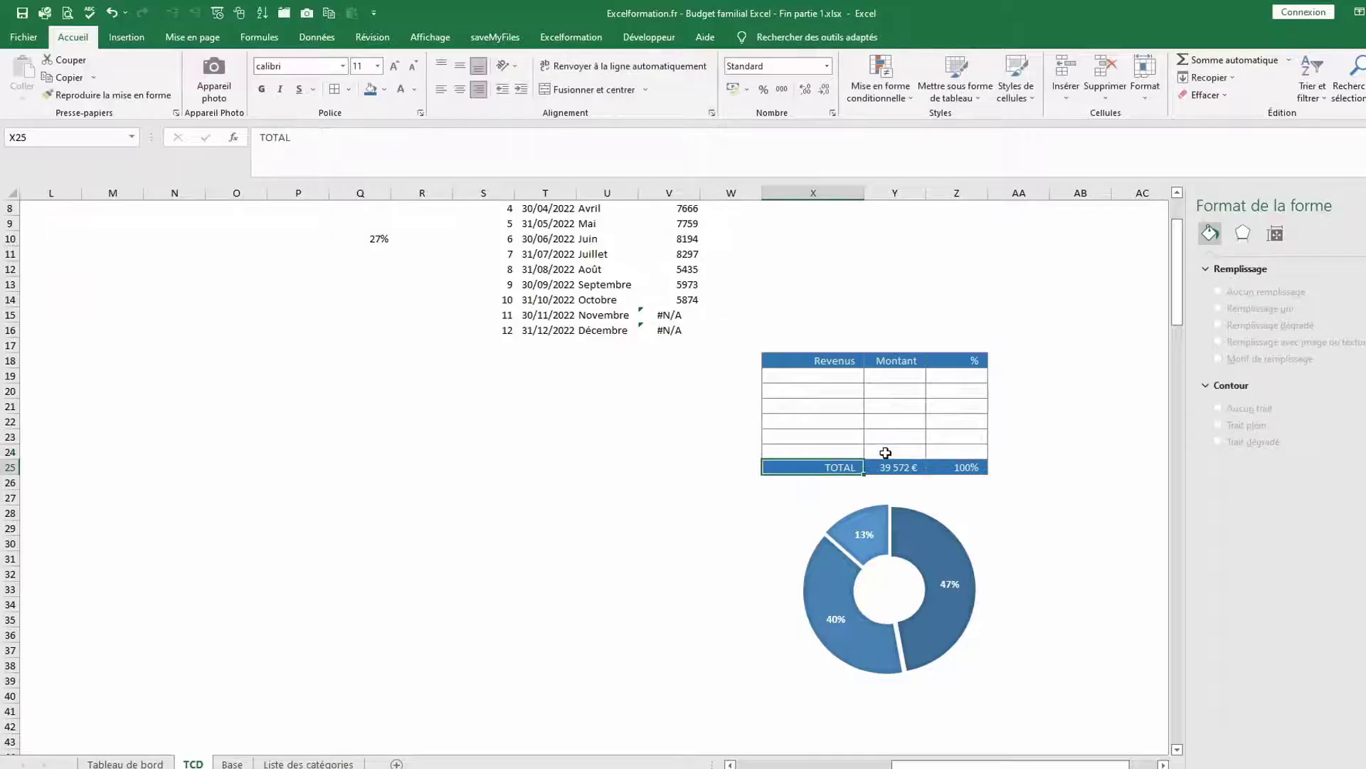
# On the Tableau de bord sheet, reset the linked picture to its original size and nudge it slightly down in its panel
pyautogui.click(125, 763)
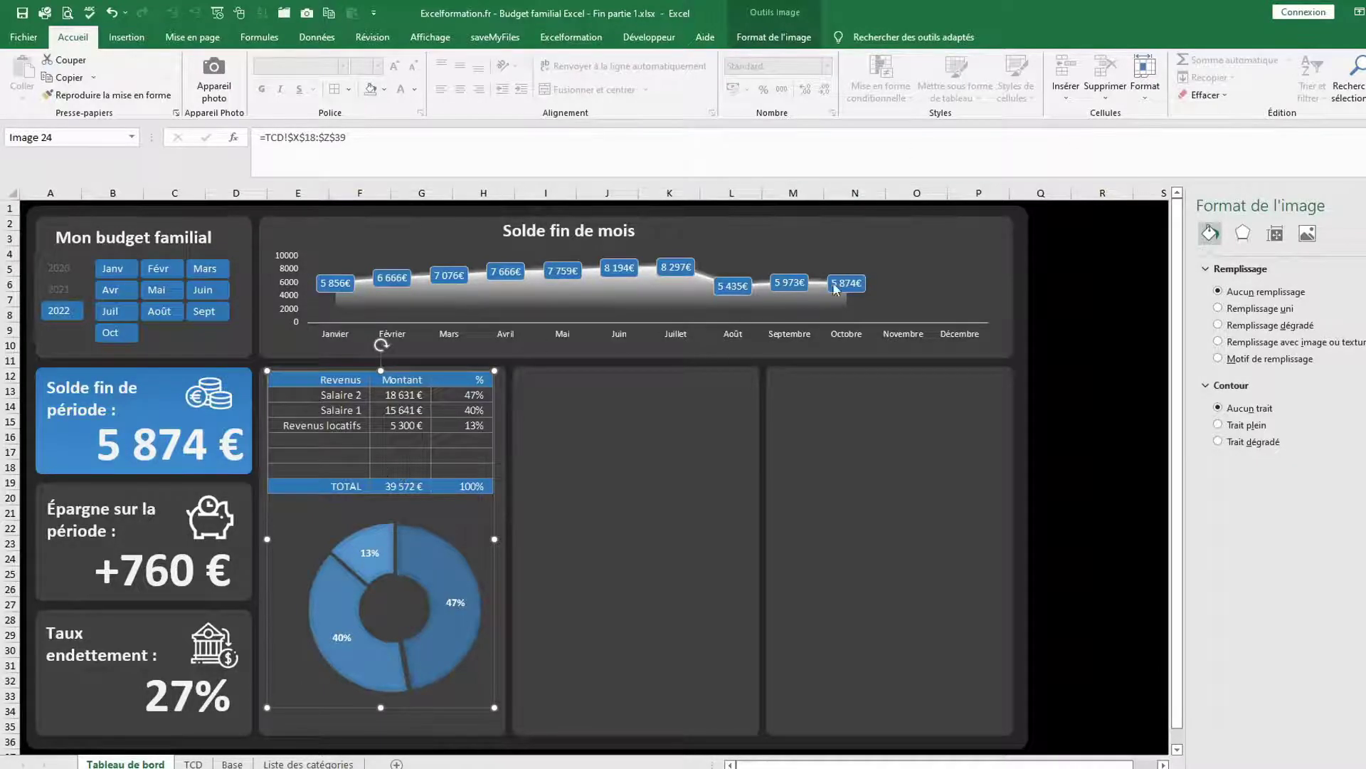
pyautogui.click(1276, 235)
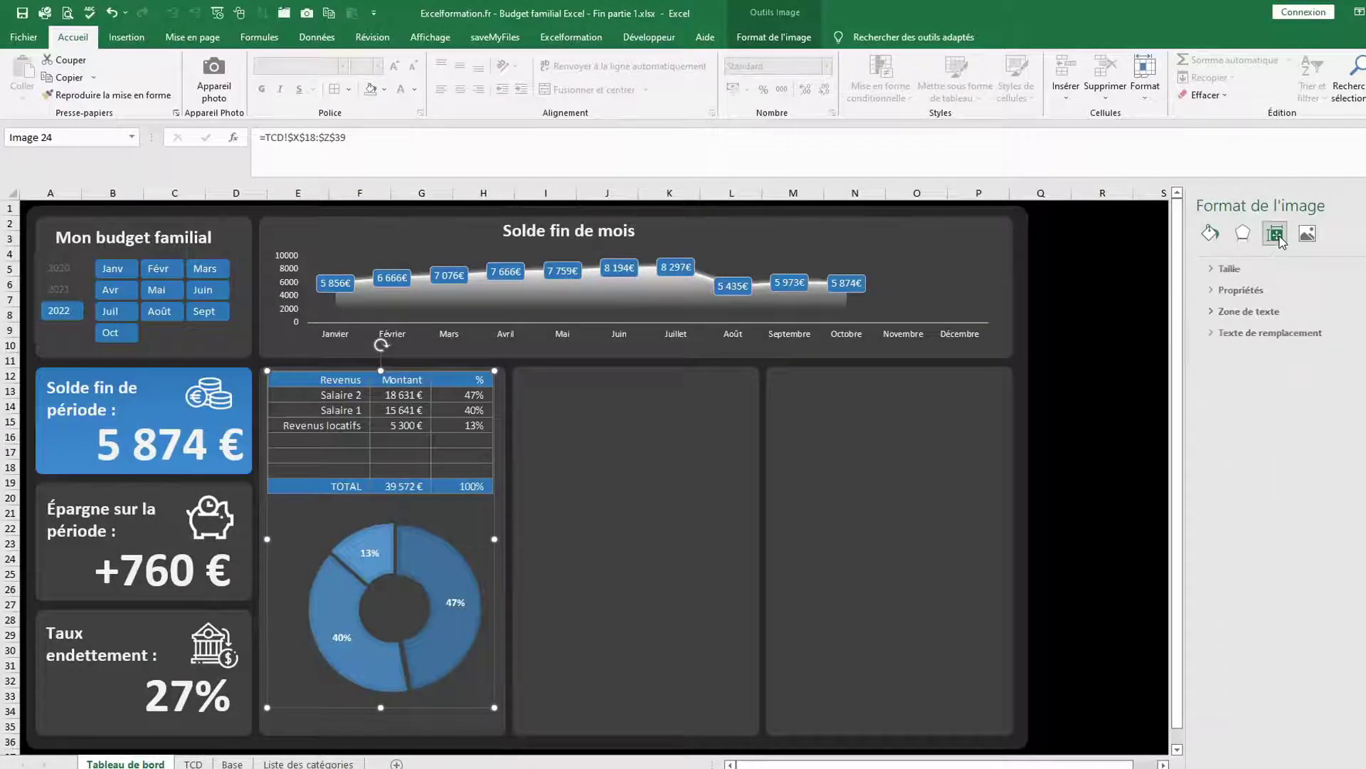
pyautogui.click(1208, 271)
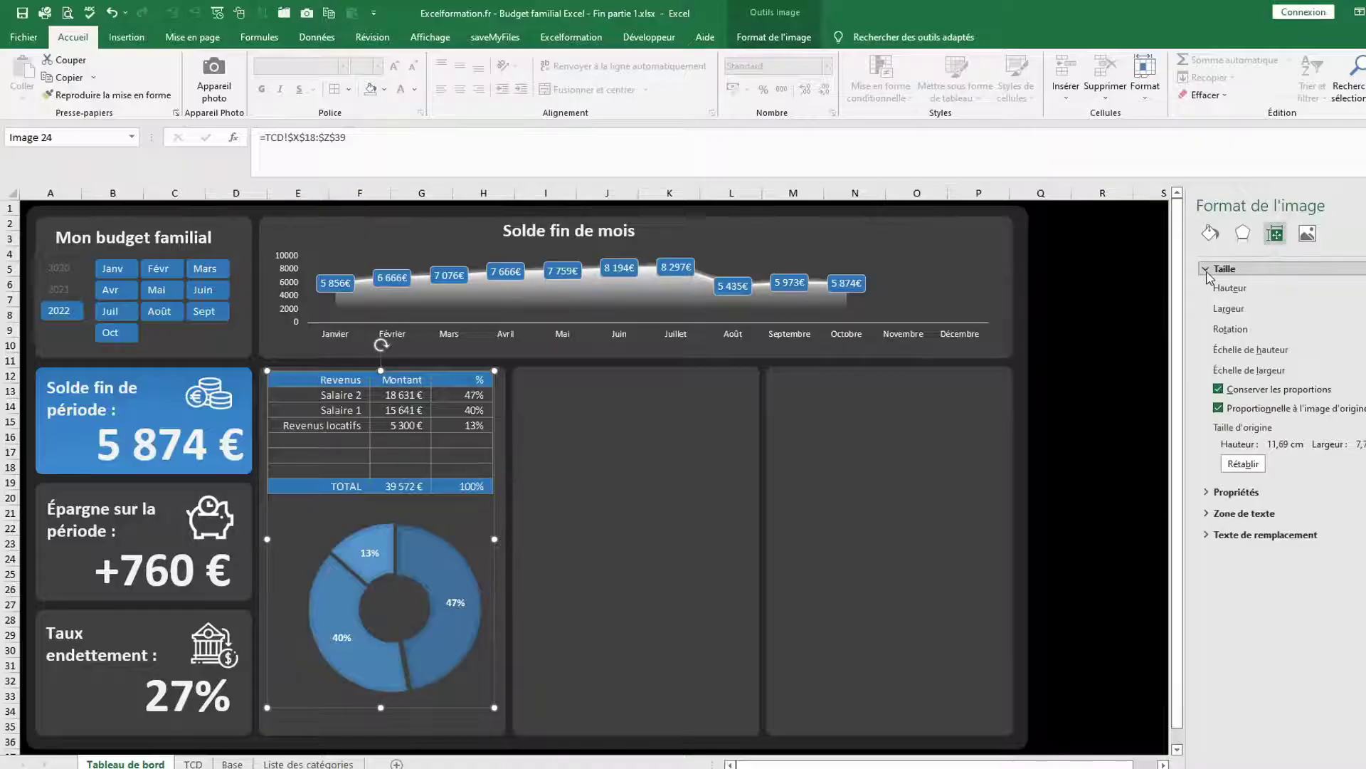
pyautogui.click(1243, 464)
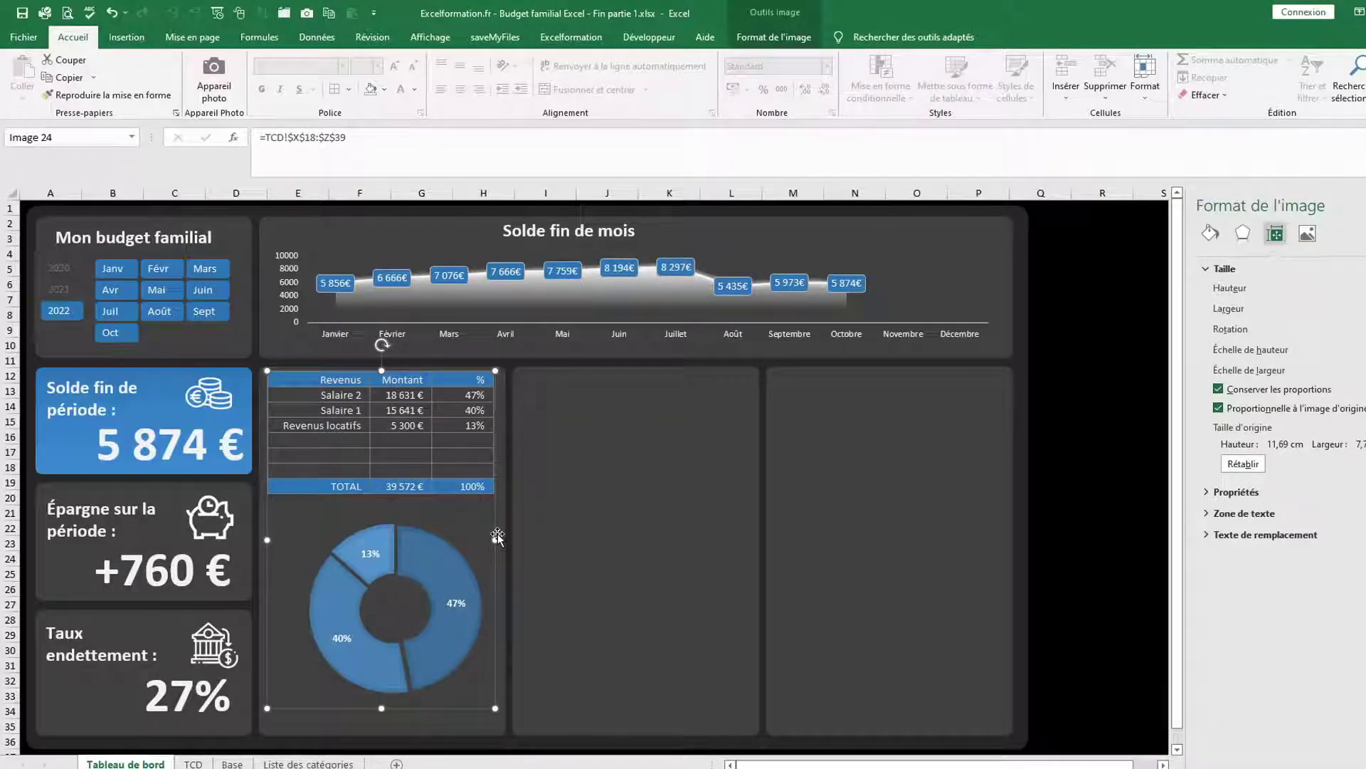
pyautogui.moveTo(467, 497); pyautogui.dragTo(467, 501)
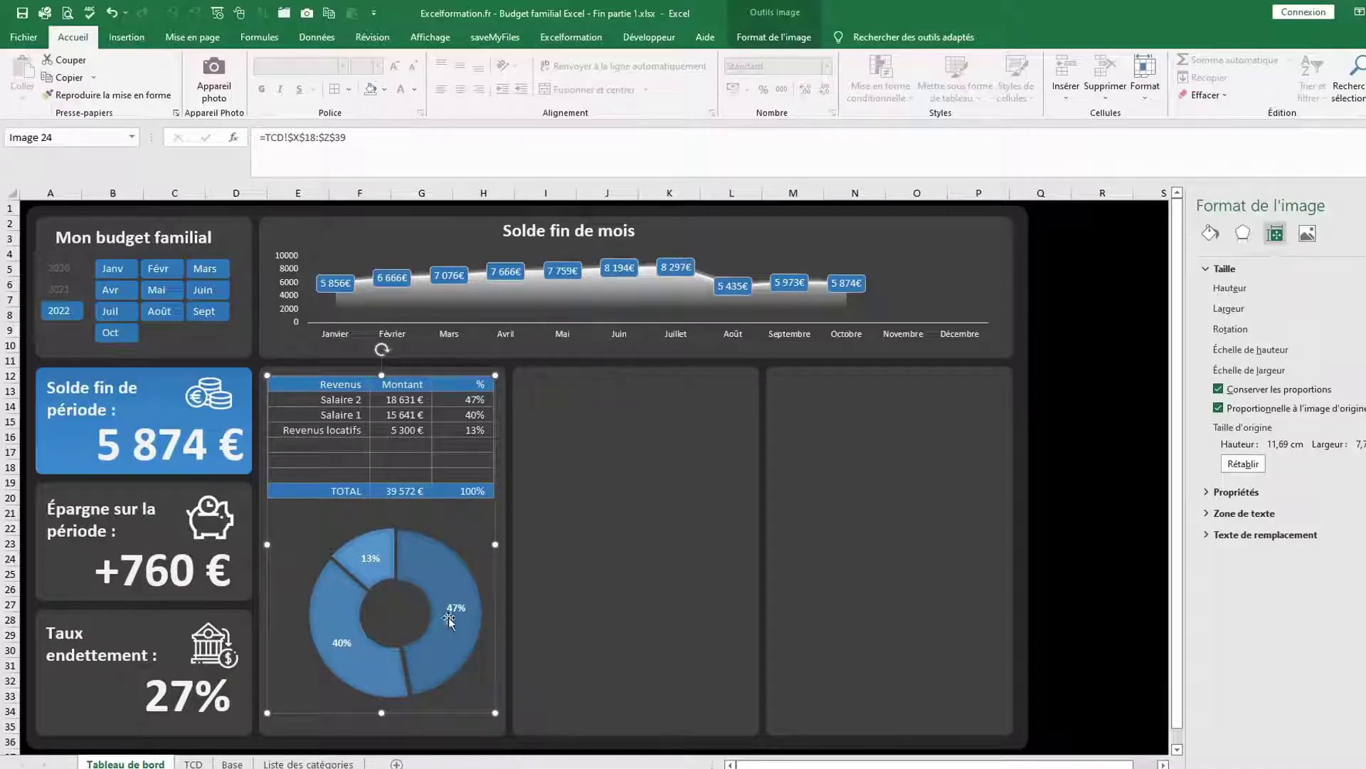
# Shift the doughnut chart on the TCD sheet slightly left and check its position in the Tableau de bord picture
pyautogui.click(193, 763)
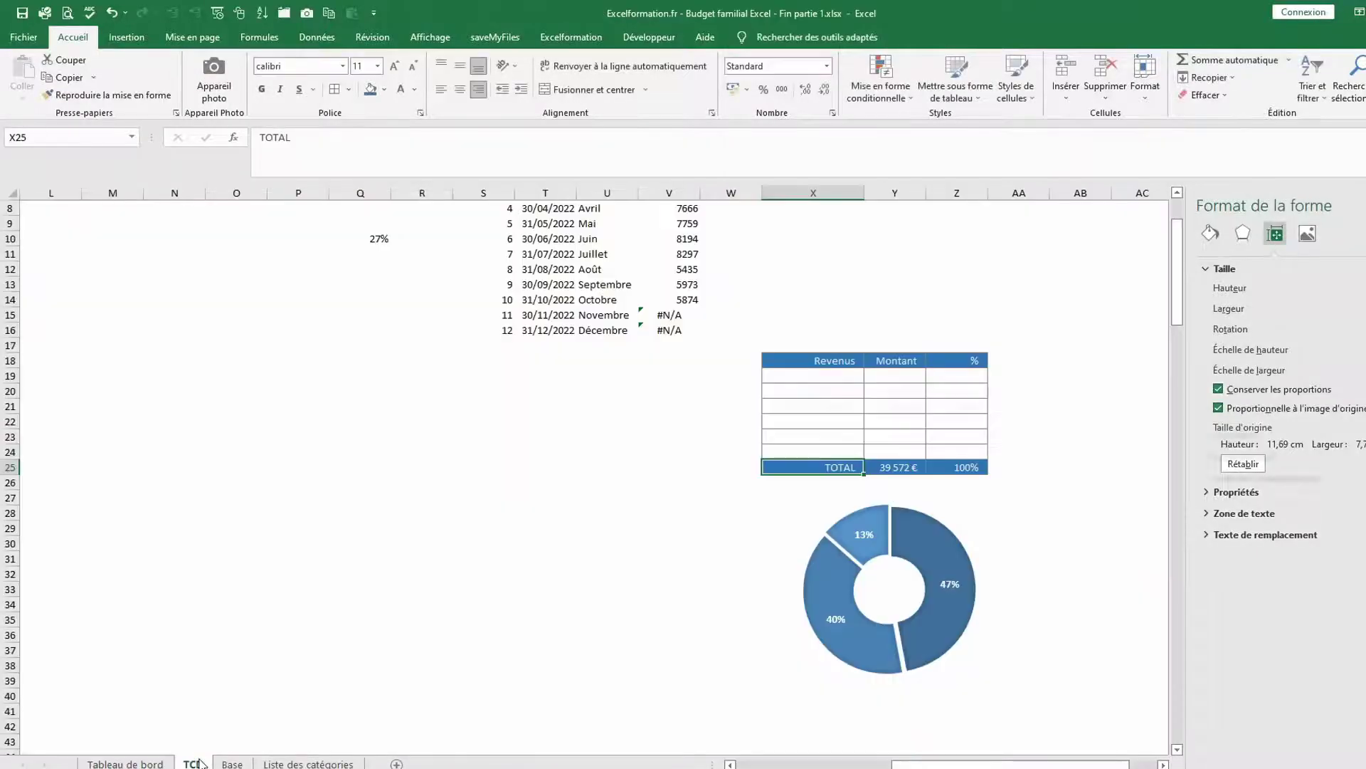
pyautogui.click(558, 665)
pyautogui.click(824, 504)
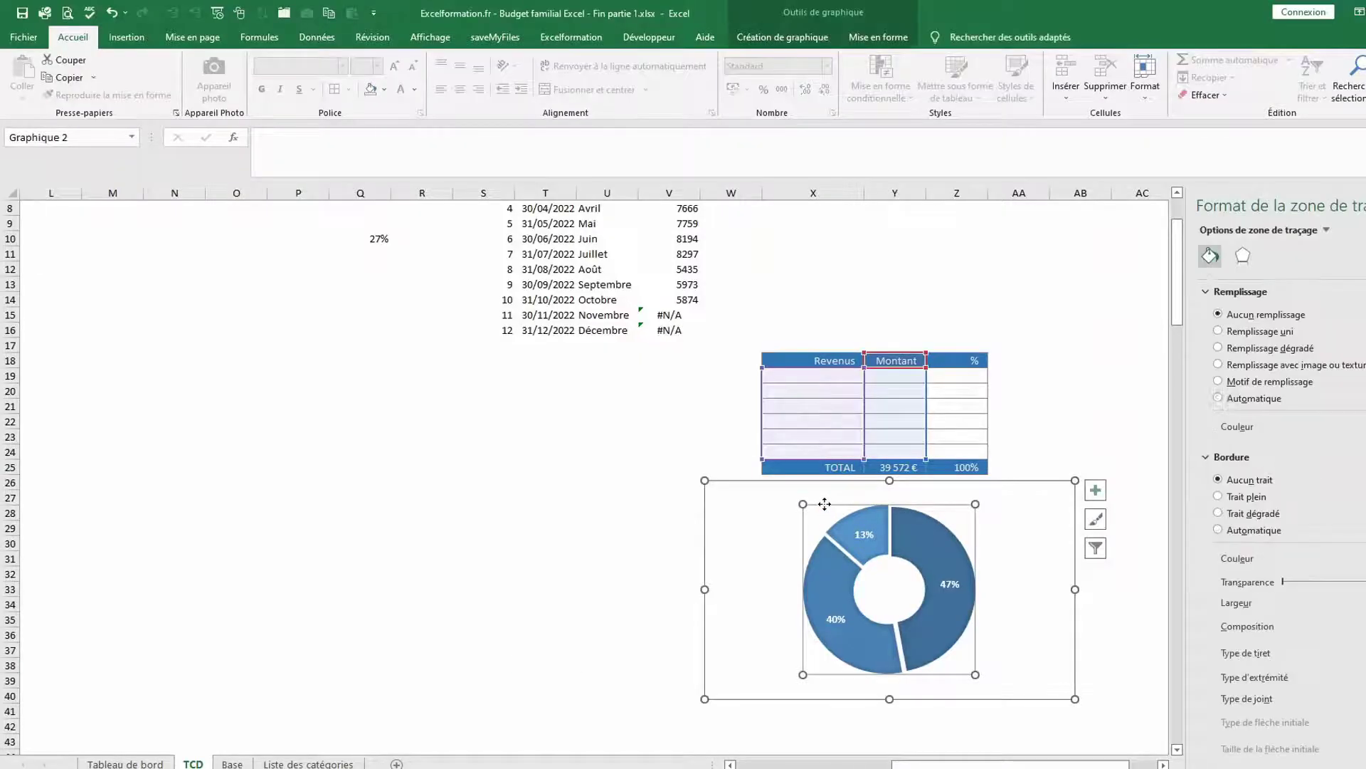
pyautogui.moveTo(824, 483); pyautogui.dragTo(816, 483)
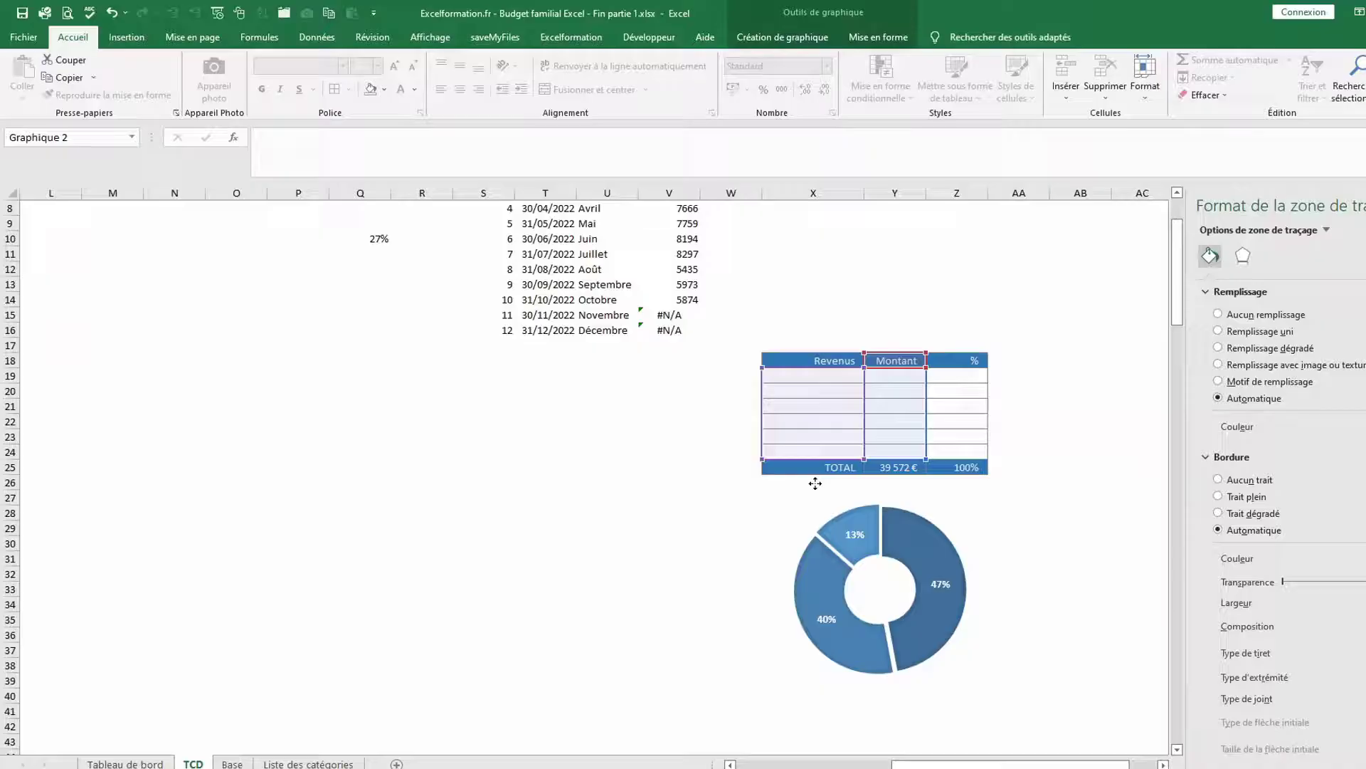
pyautogui.moveTo(815, 483); pyautogui.dragTo(811, 479)
pyautogui.click(125, 763)
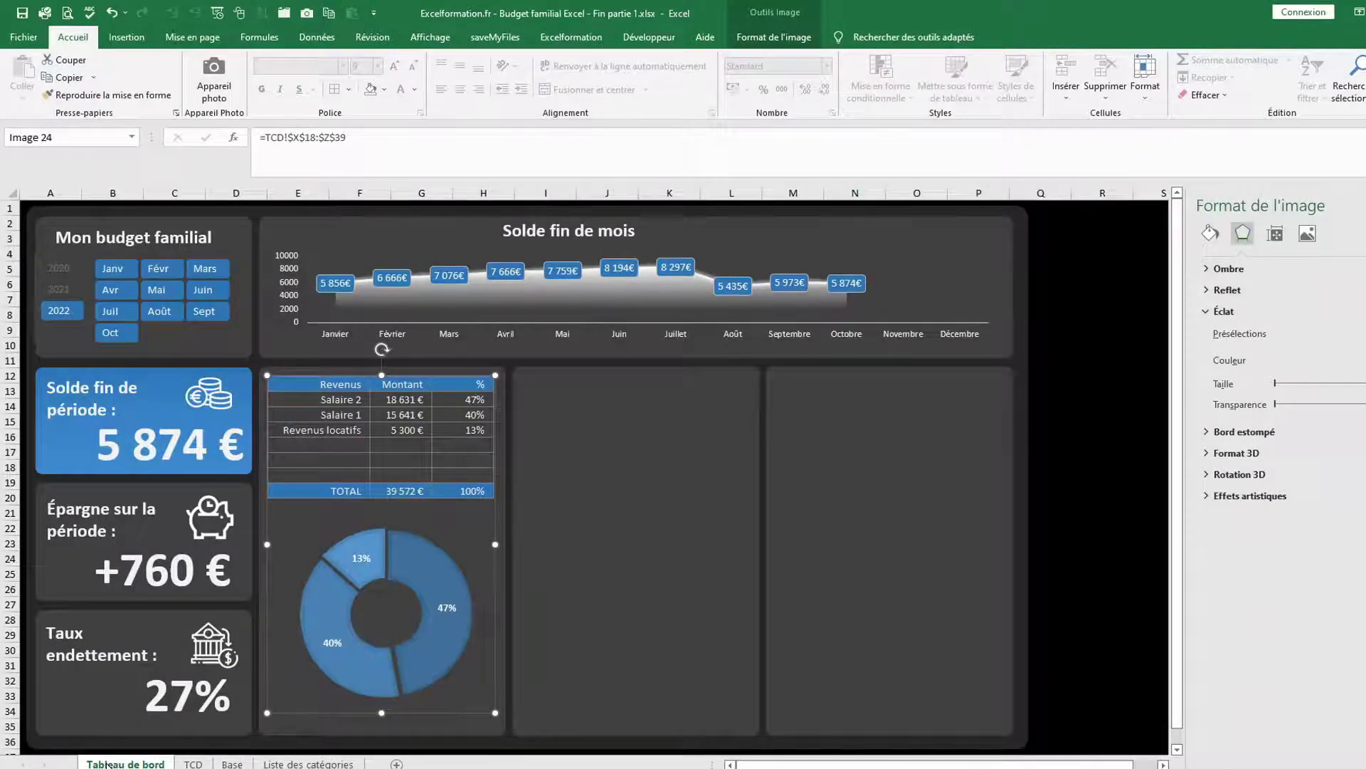
# On the TCD sheet, narrow the doughnut's chart area from both sides so that it fits within columns X to Z
pyautogui.click(193, 764)
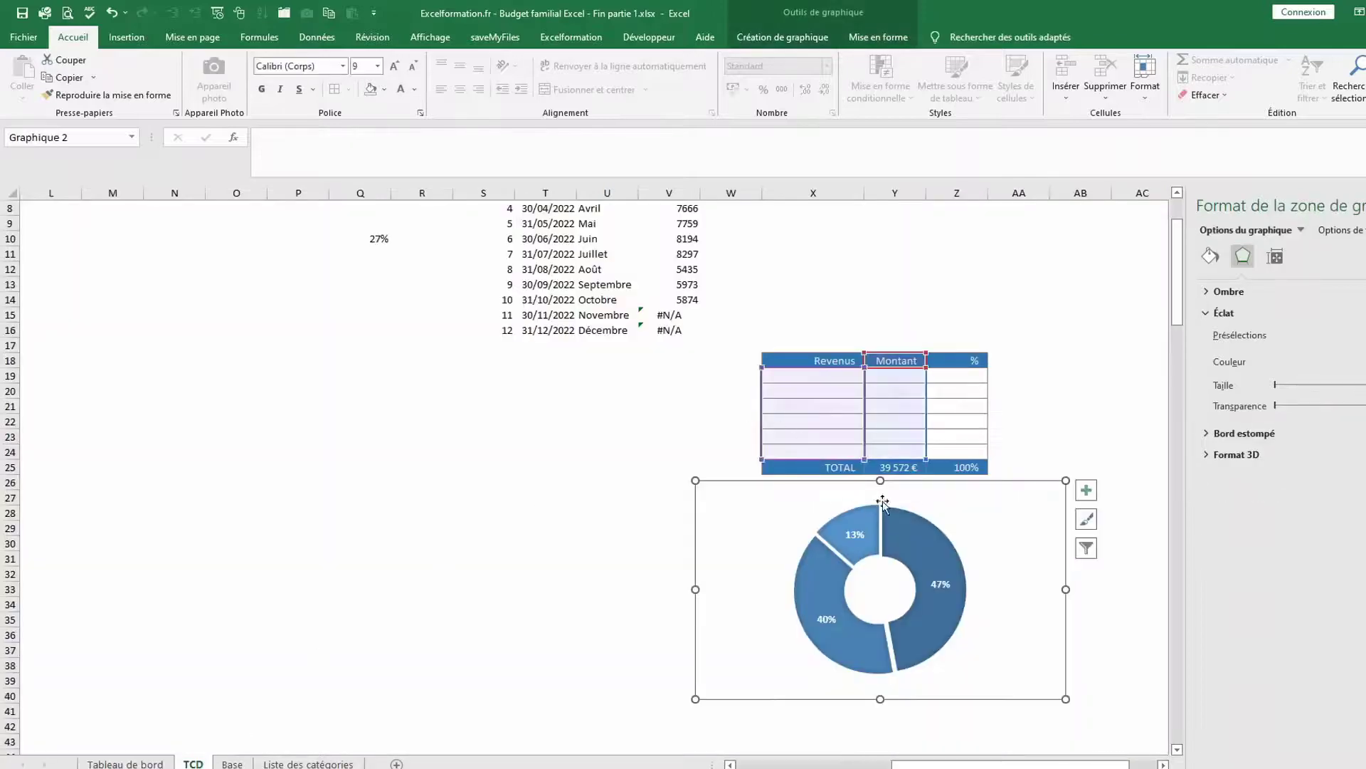
pyautogui.moveTo(1002, 481); pyautogui.dragTo(997, 482)
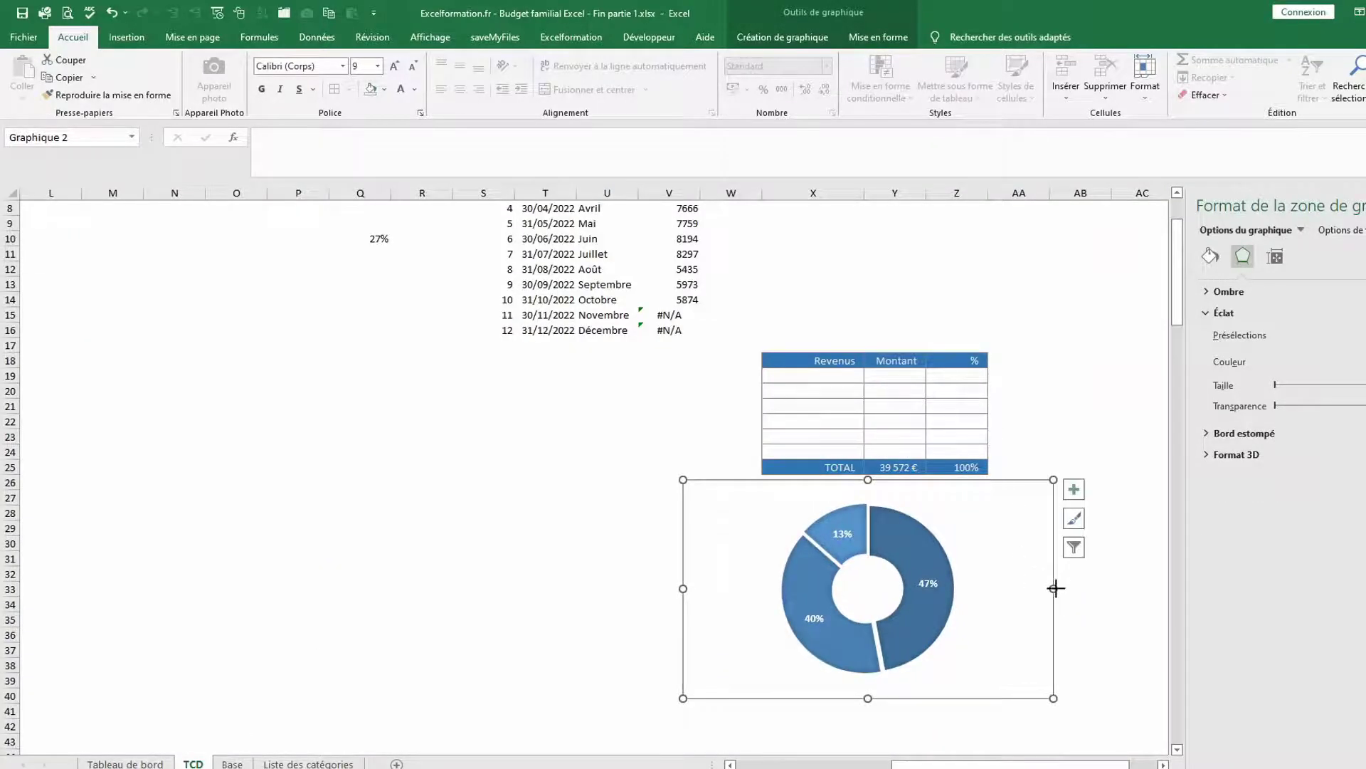
pyautogui.moveTo(1054, 589); pyautogui.dragTo(983, 579)
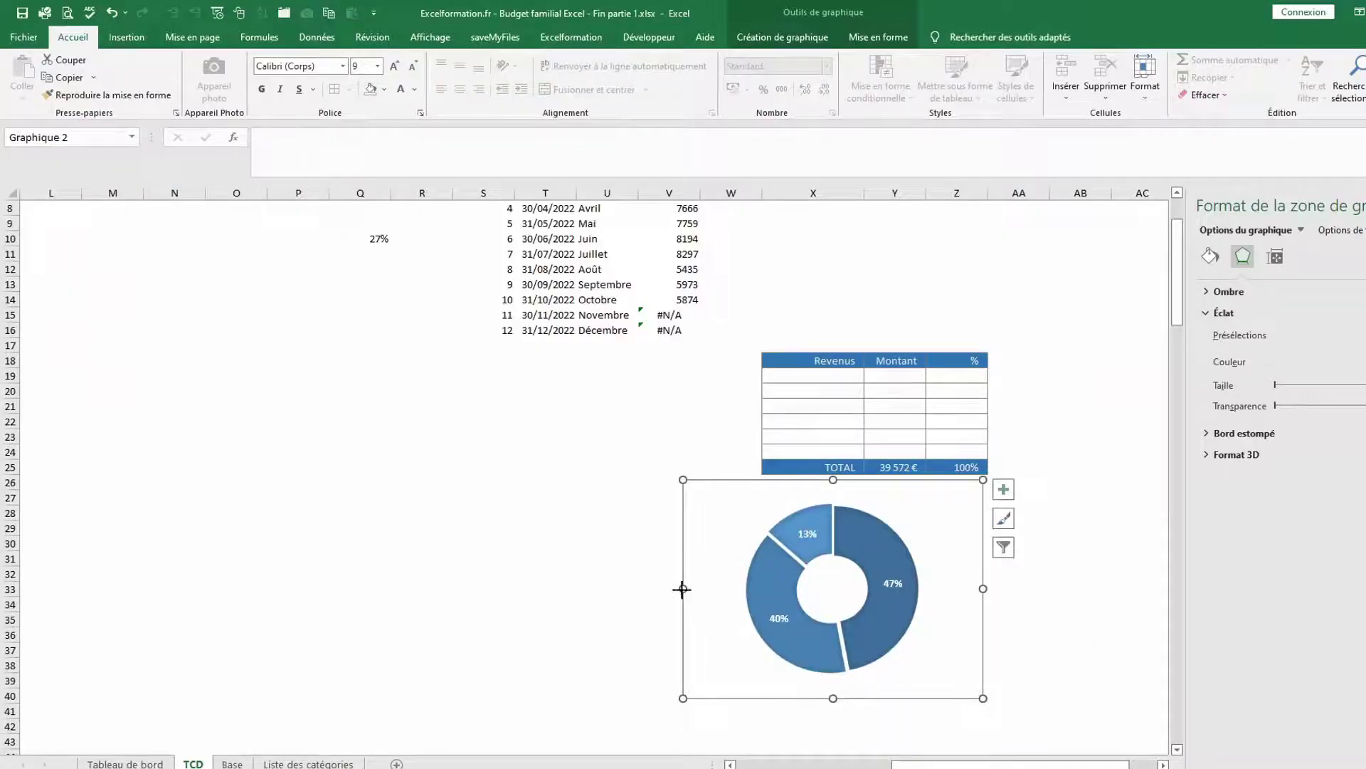
pyautogui.moveTo(682, 589); pyautogui.dragTo(766, 586)
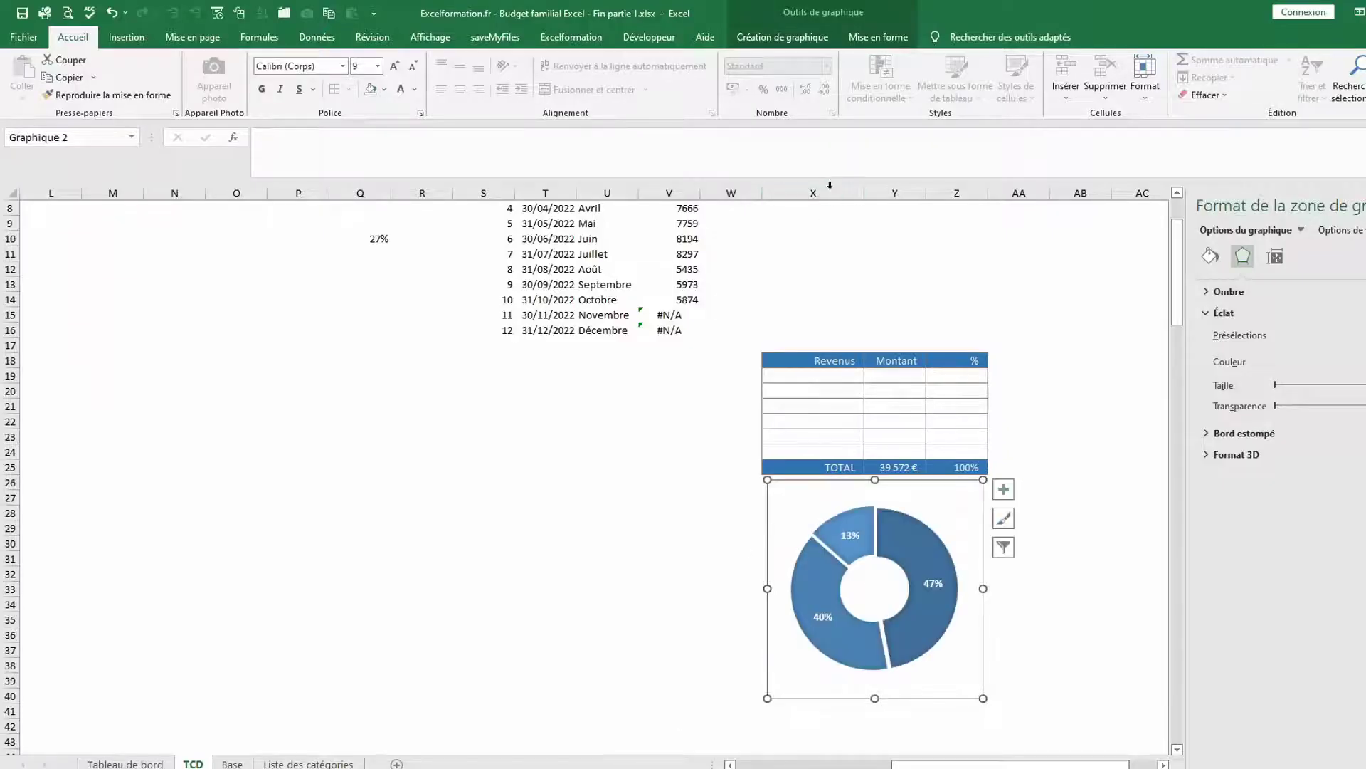
# Copy columns X:Z with the pivot table, category table and chart, and paste them starting at column AB
pyautogui.moveTo(830, 184); pyautogui.dragTo(978, 179)
pyautogui.hotkey('ctrl', 'c')
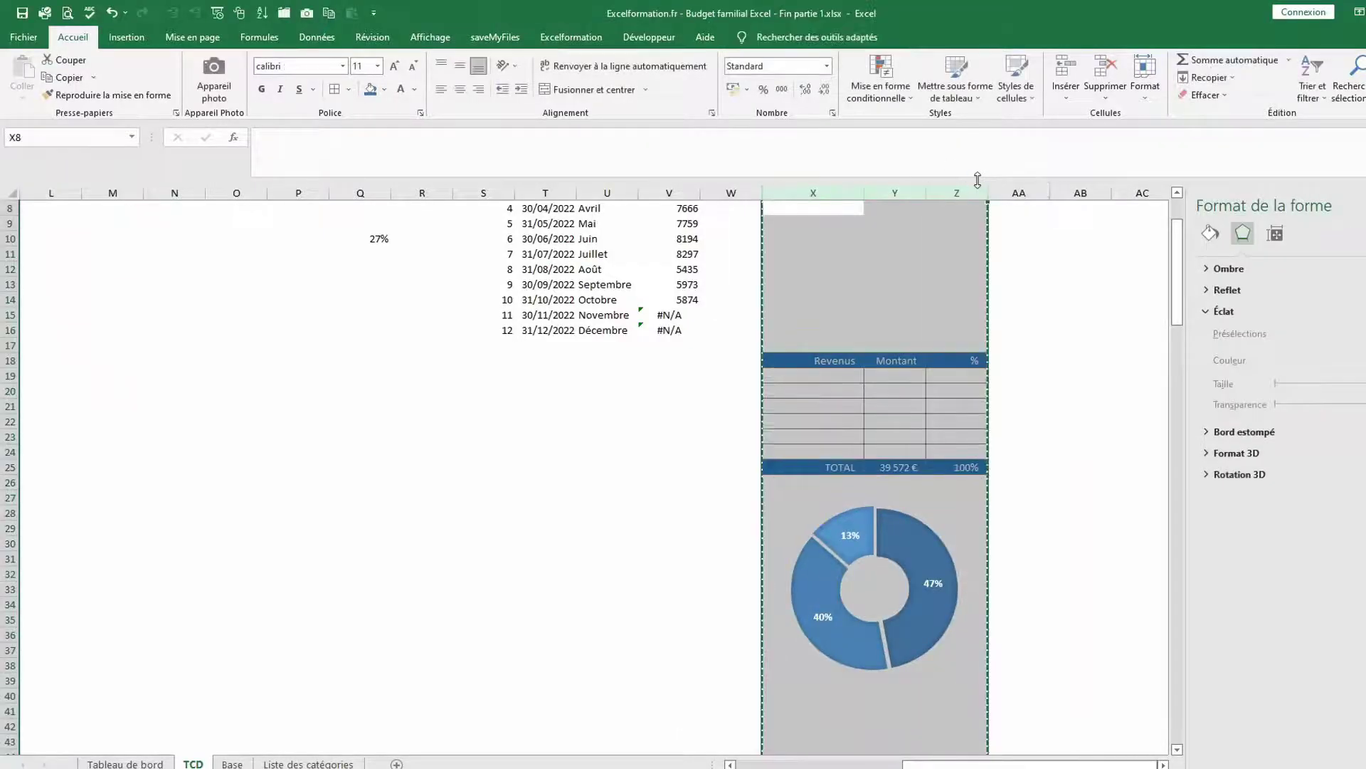
pyautogui.click(1080, 189)
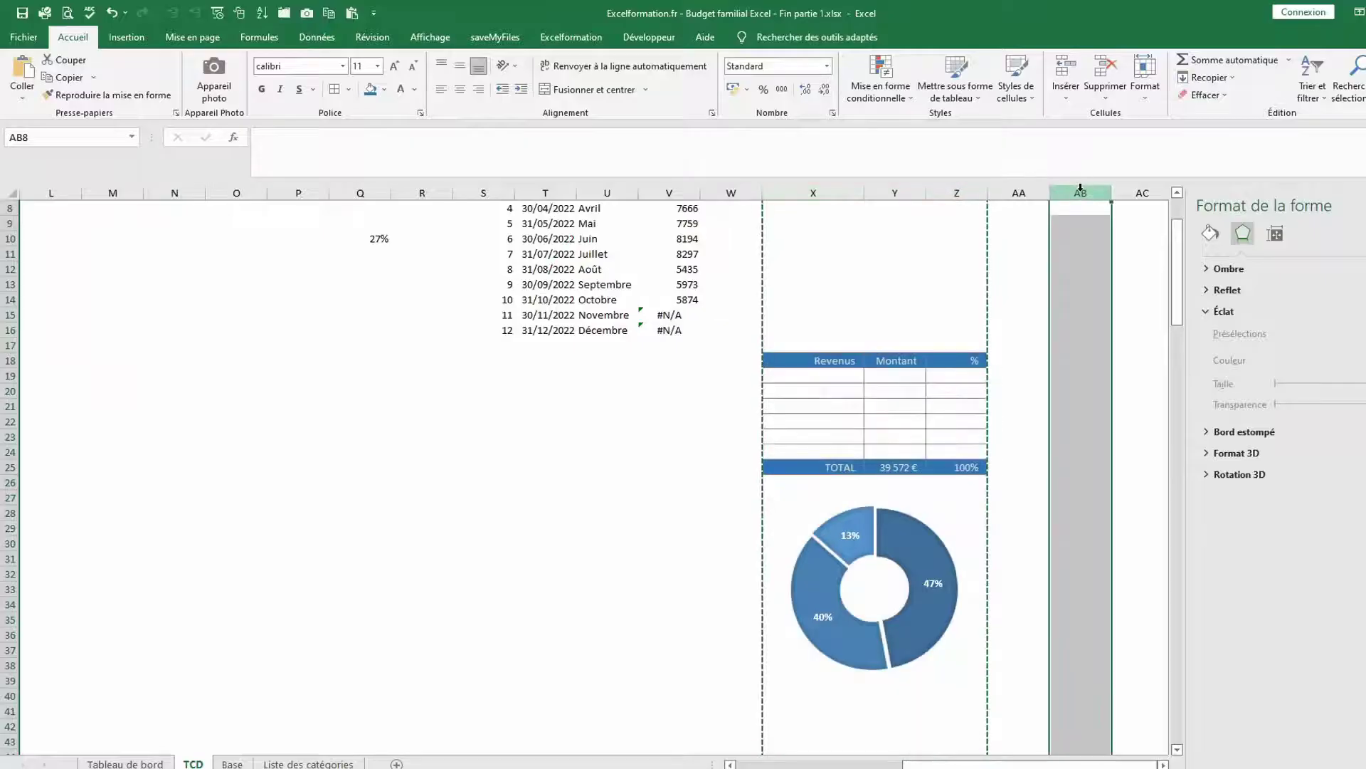
pyautogui.hotkey('ctrl', 'v')
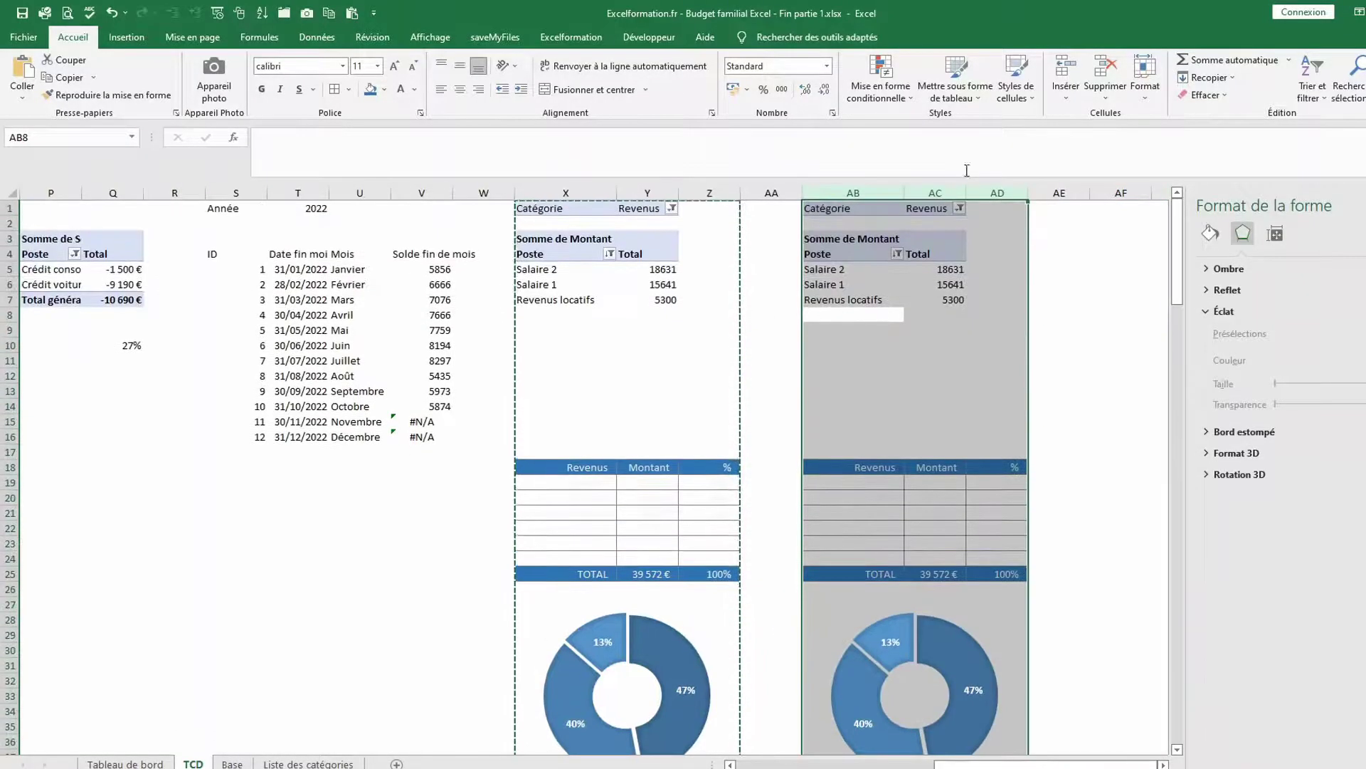
# Filter the copied pivot table's Catégorie to Dépenses fixes and close the pivot field list
pyautogui.click(960, 209)
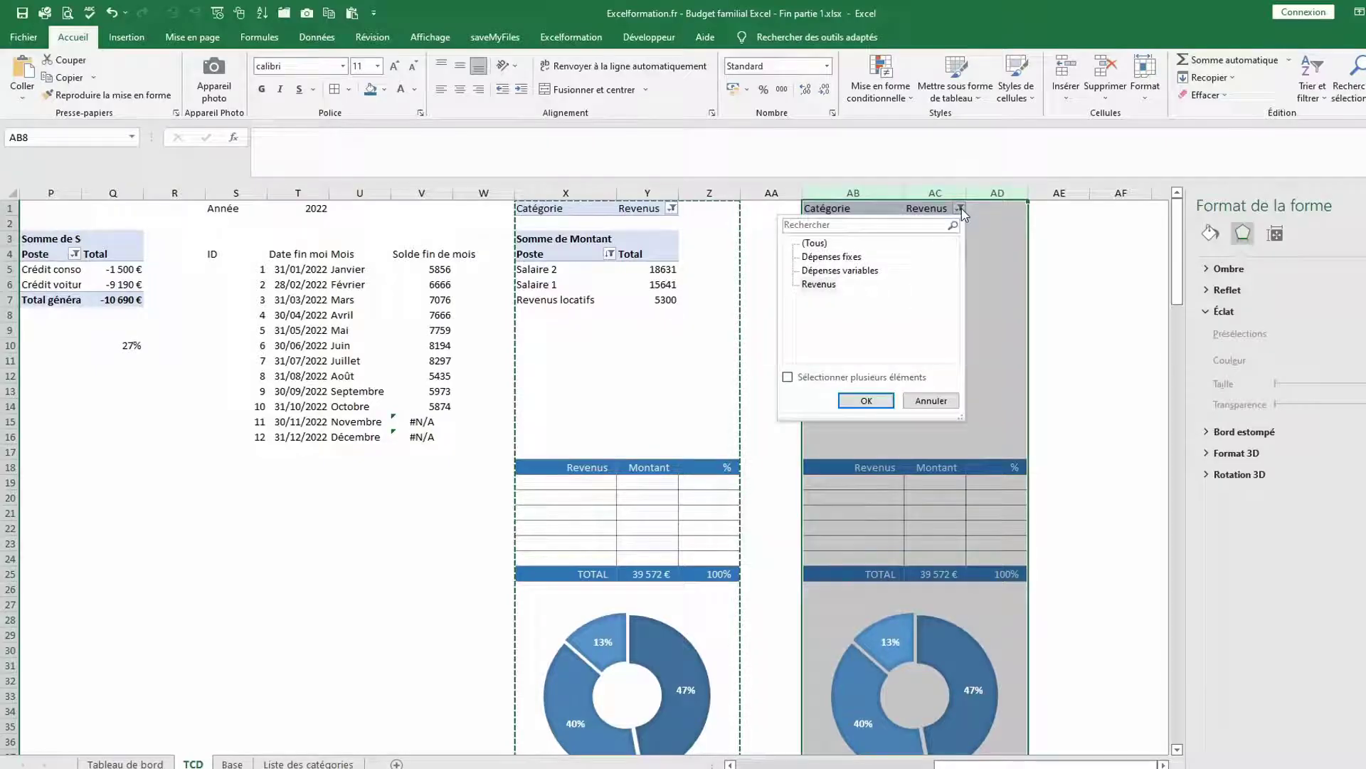
pyautogui.click(831, 257)
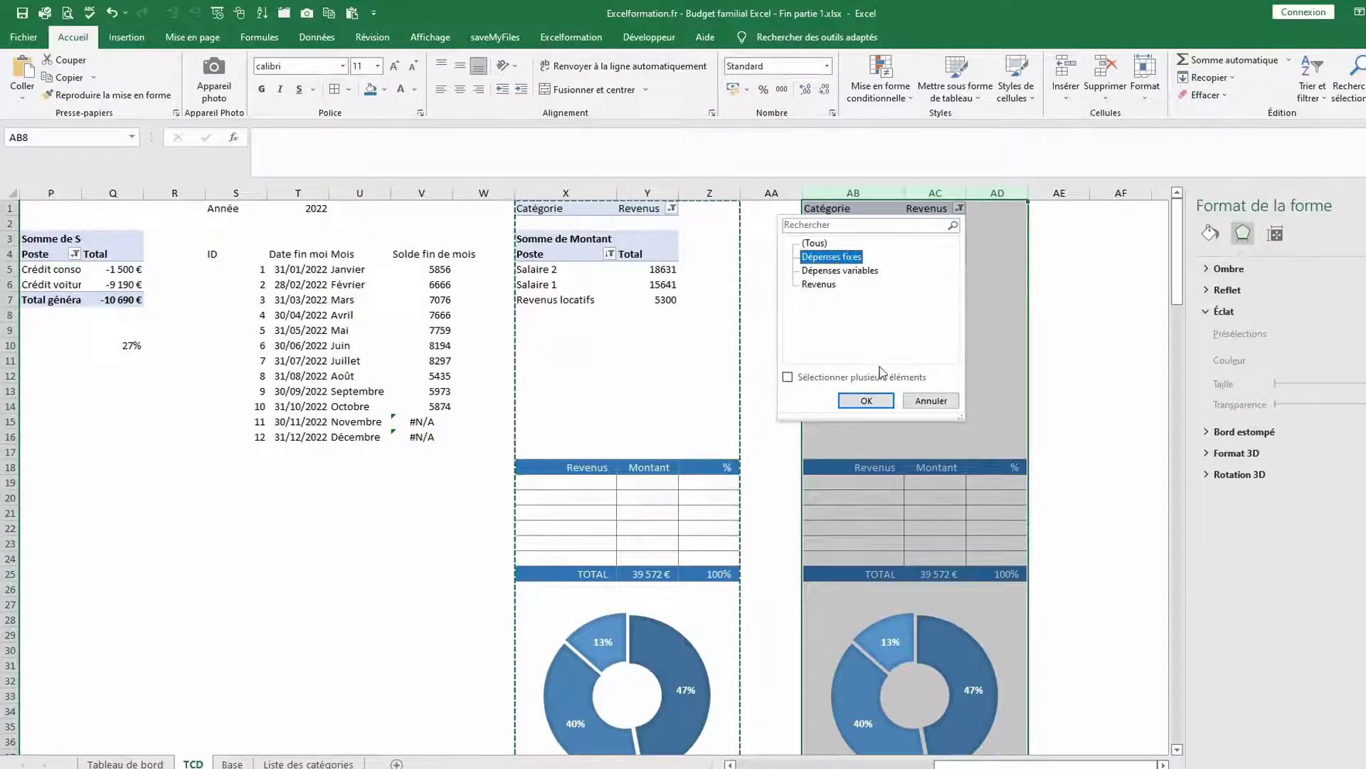
pyautogui.click(866, 400)
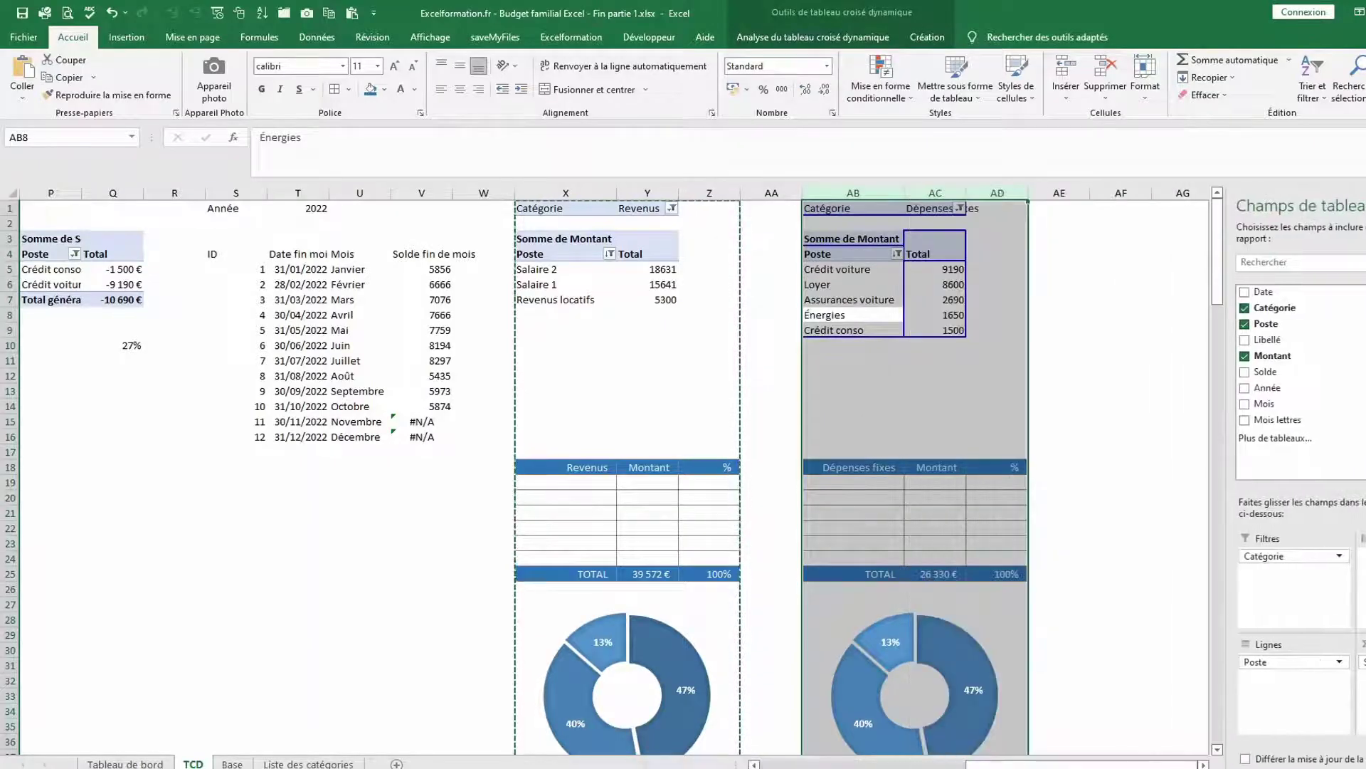
pyautogui.click(1365, 205)
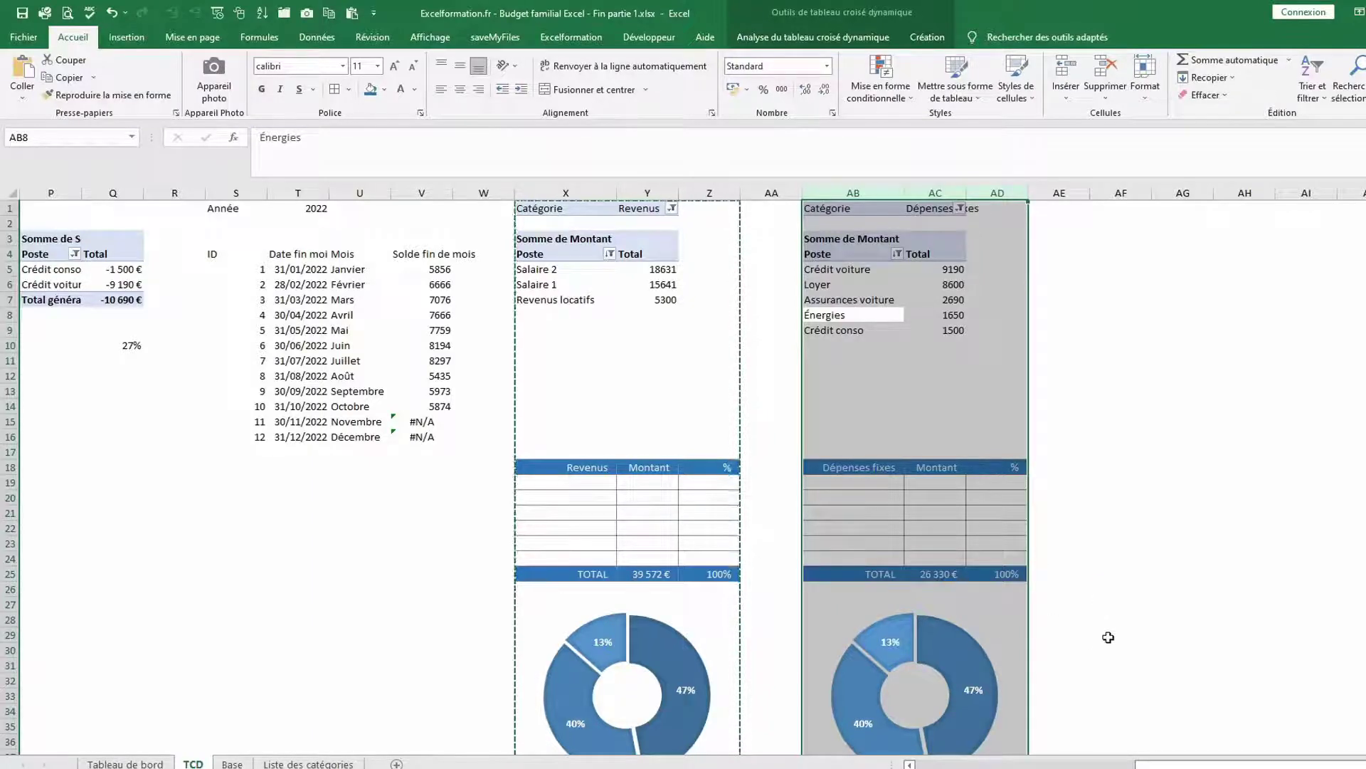
# Change the copied doughnut chart's data source to =TCD!$AB$18:$AC$24
pyautogui.click(983, 625)
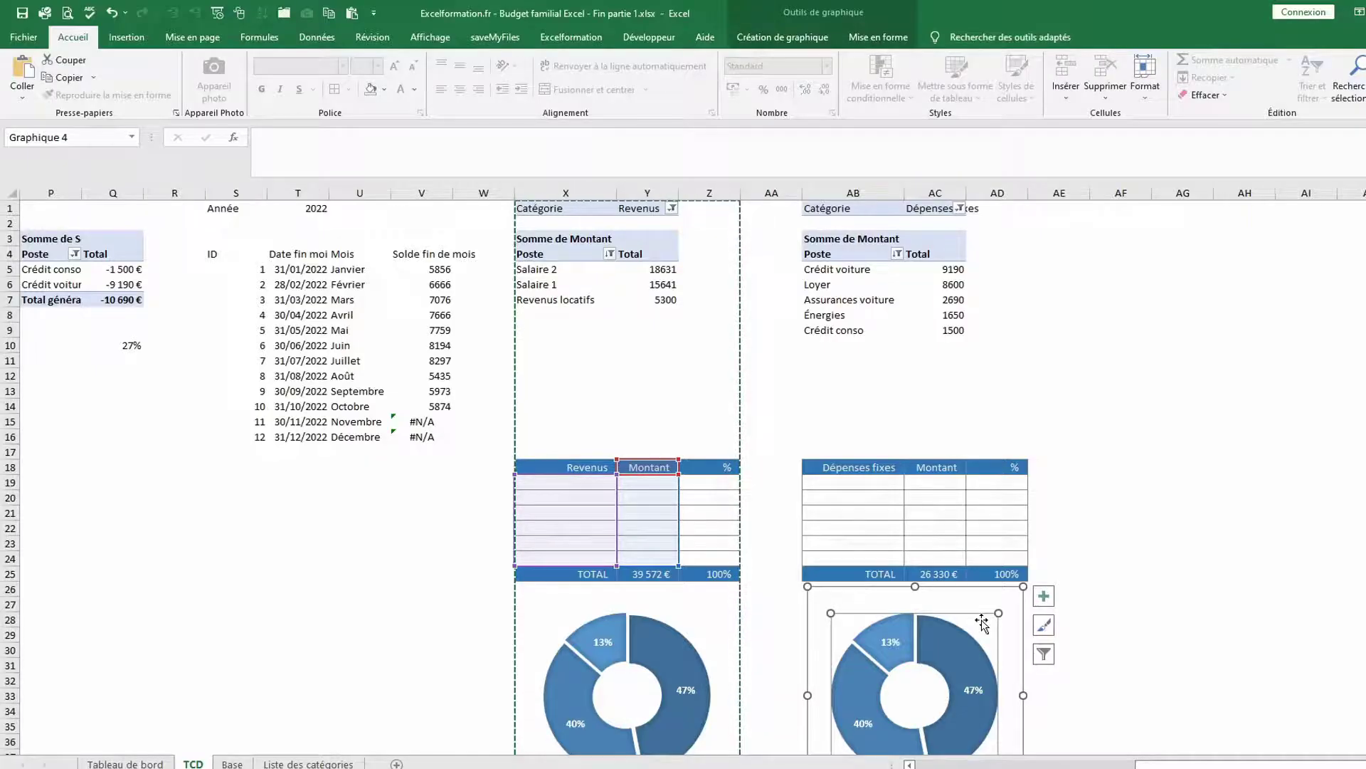
pyautogui.click(798, 40)
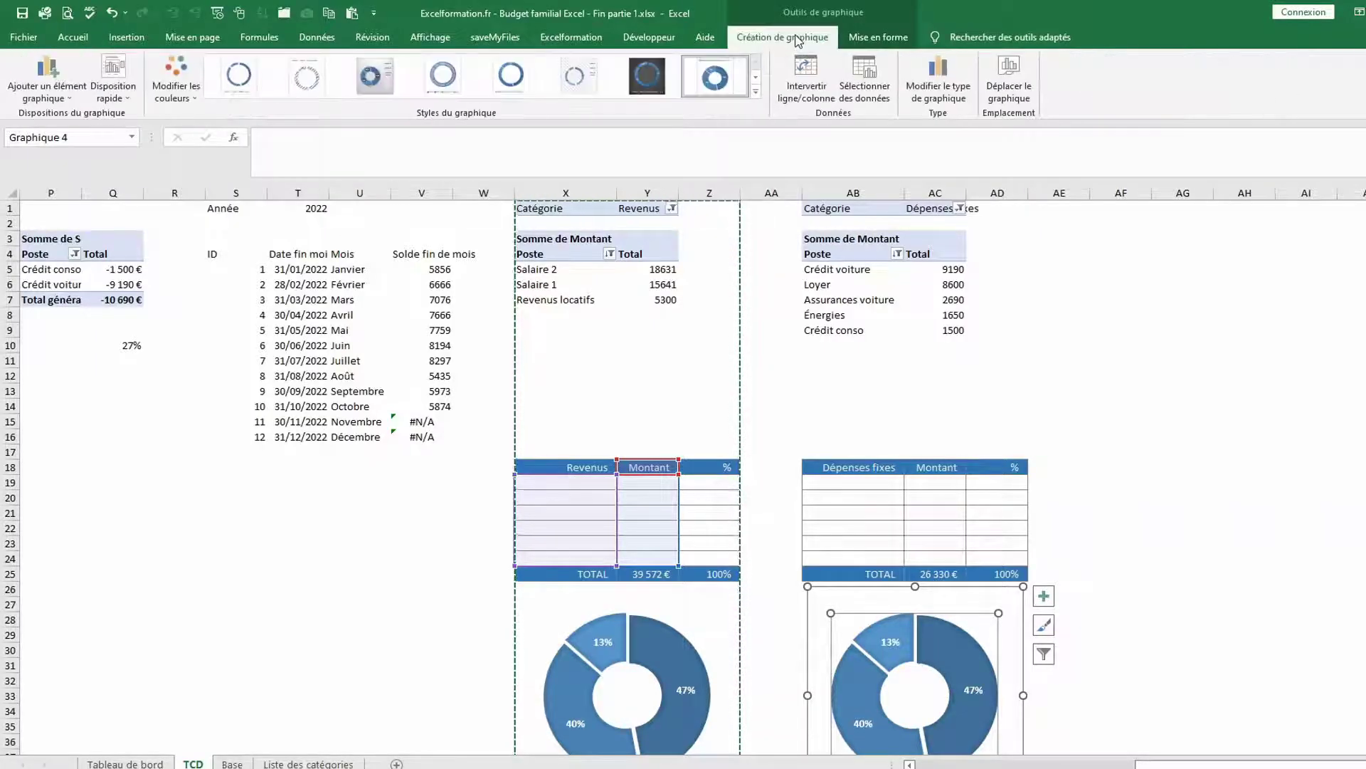
pyautogui.click(861, 74)
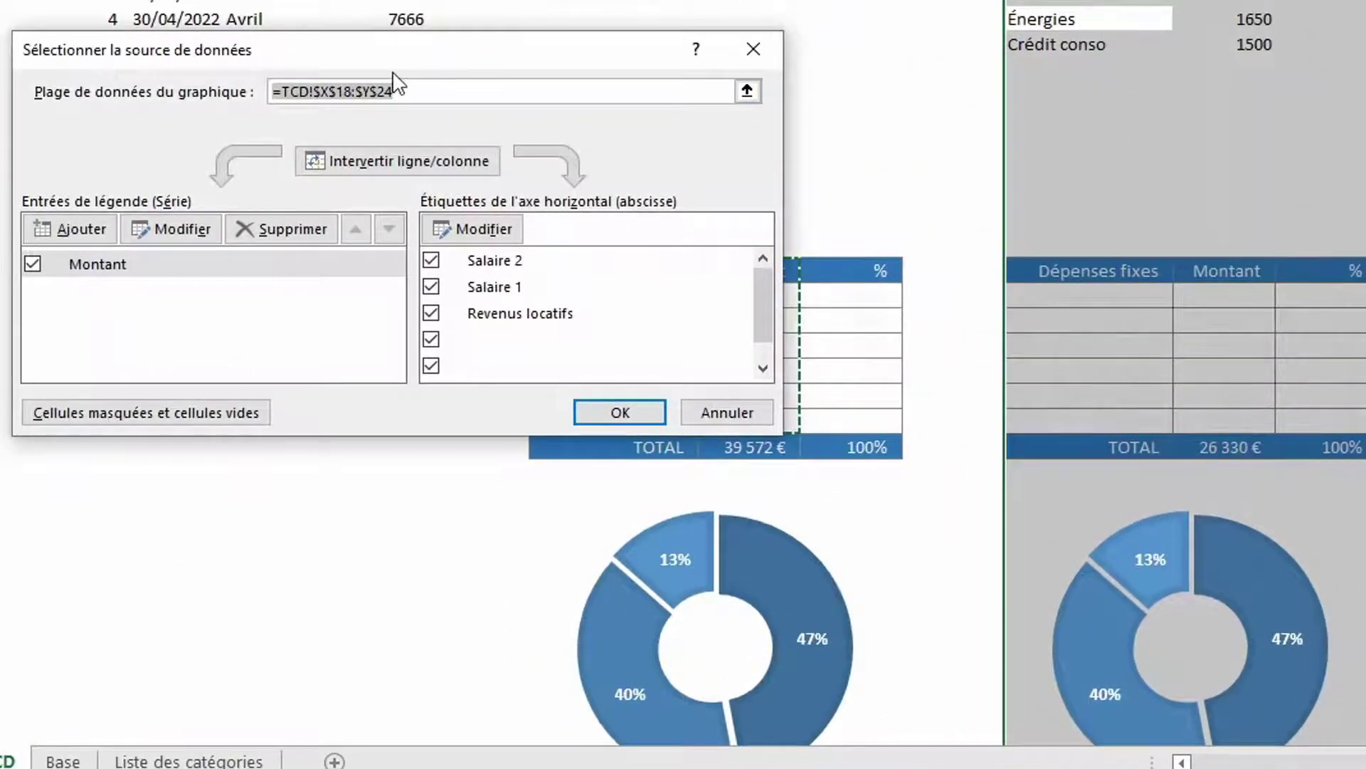
pyautogui.click(330, 87)
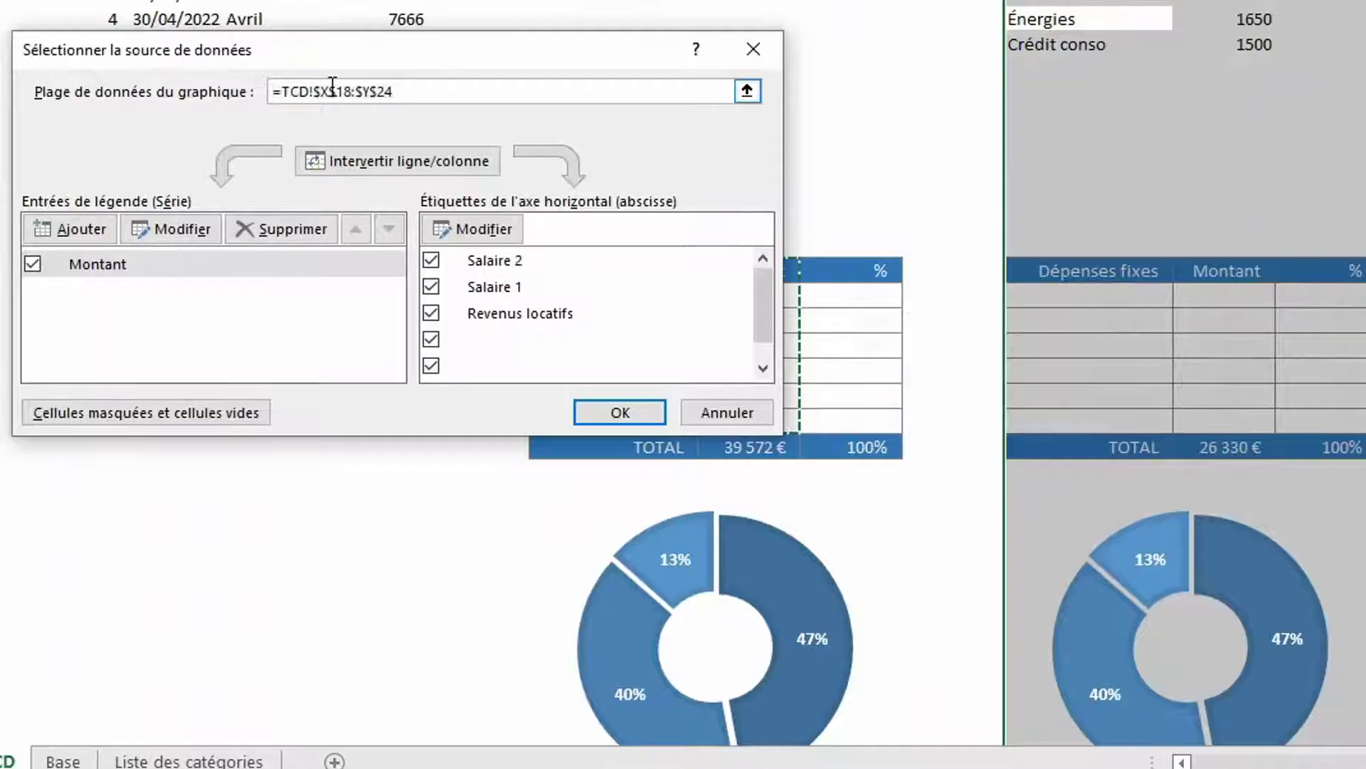
pyautogui.press('BackSpace')
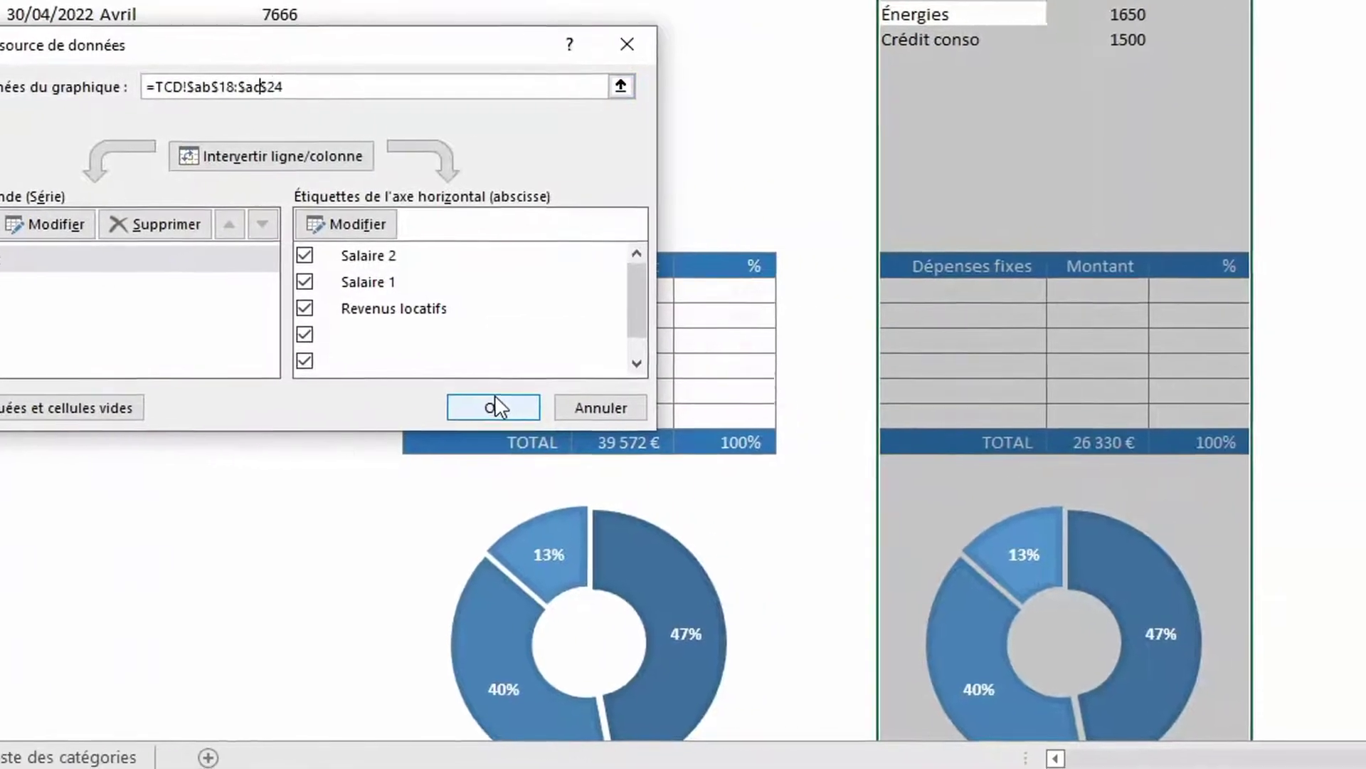
pyautogui.click(618, 410)
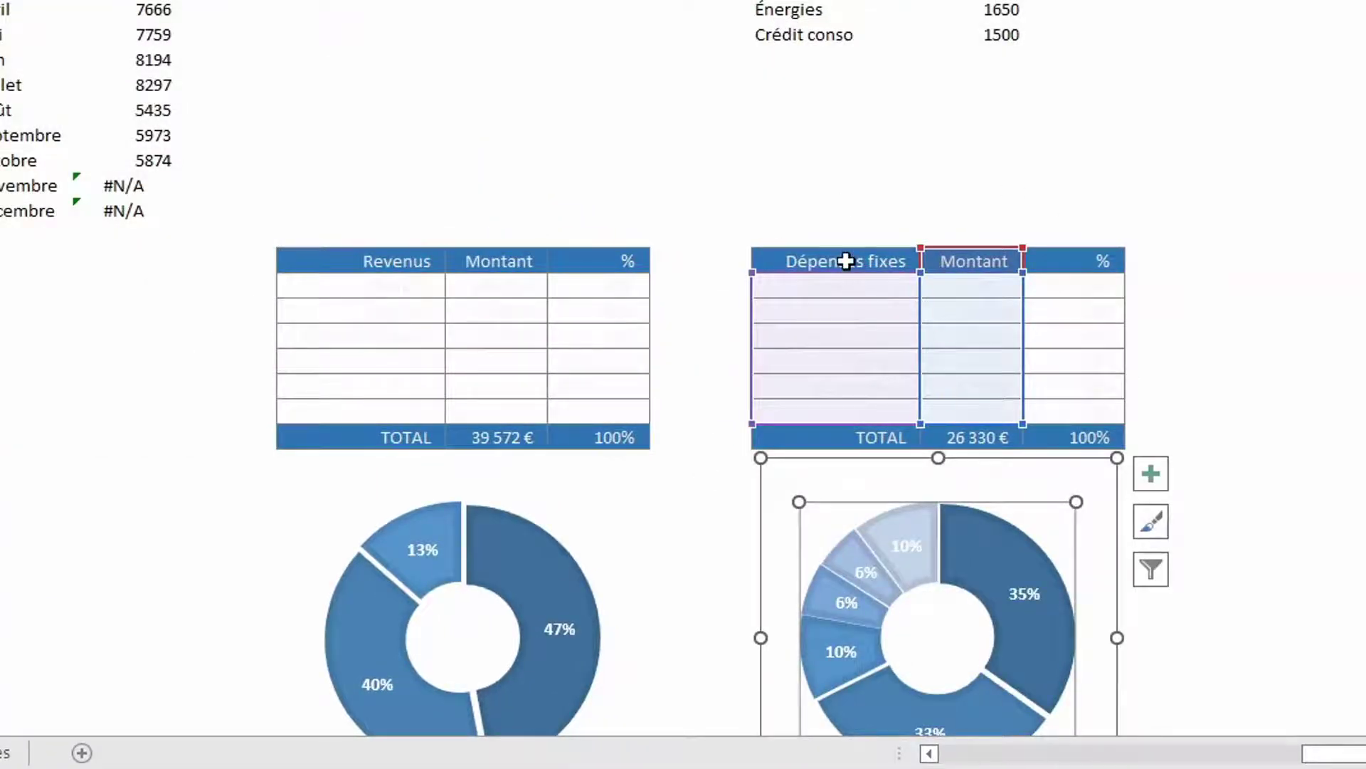
# Fill the header row and the TOTAL row of the Dépenses fixes table with the dark green theme colour
pyautogui.moveTo(845, 262); pyautogui.dragTo(1031, 272)
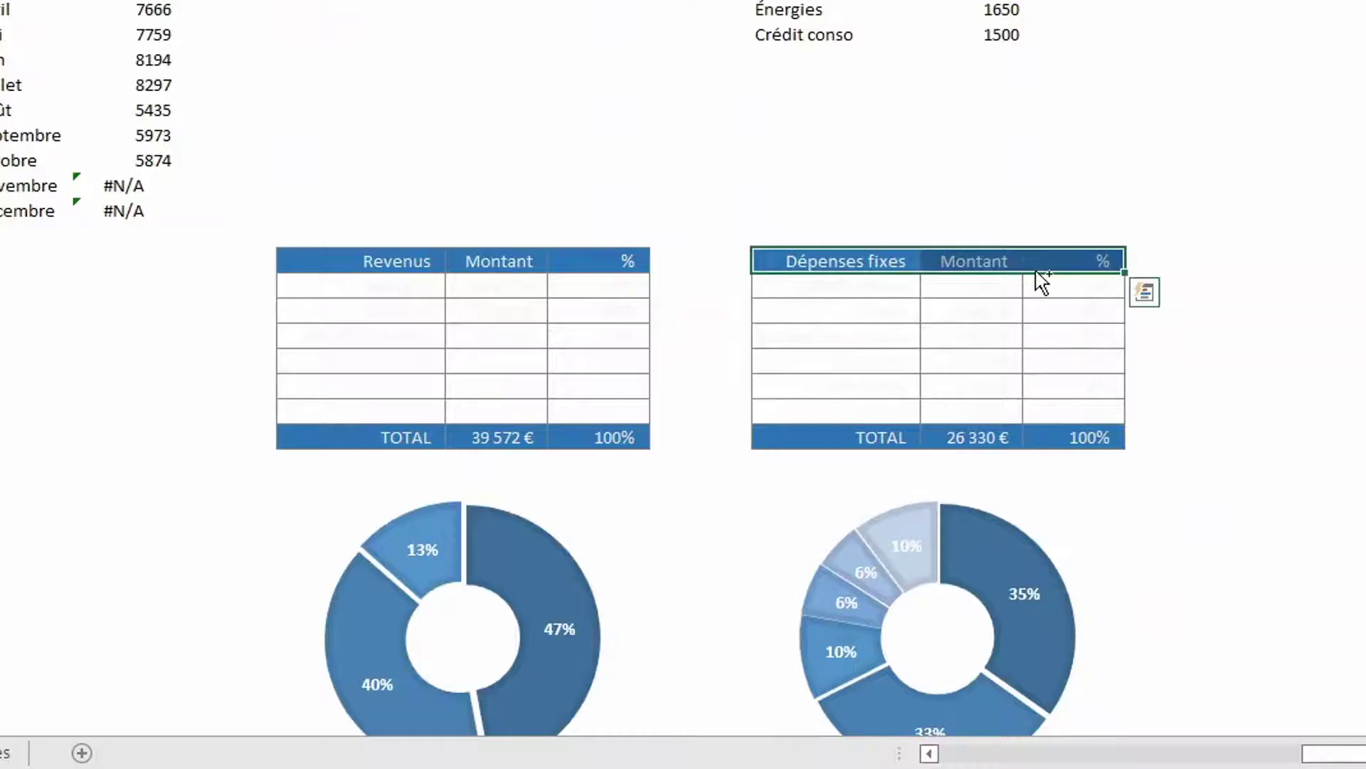
pyautogui.click(854, 427)
pyautogui.moveTo(879, 259); pyautogui.dragTo(1046, 256)
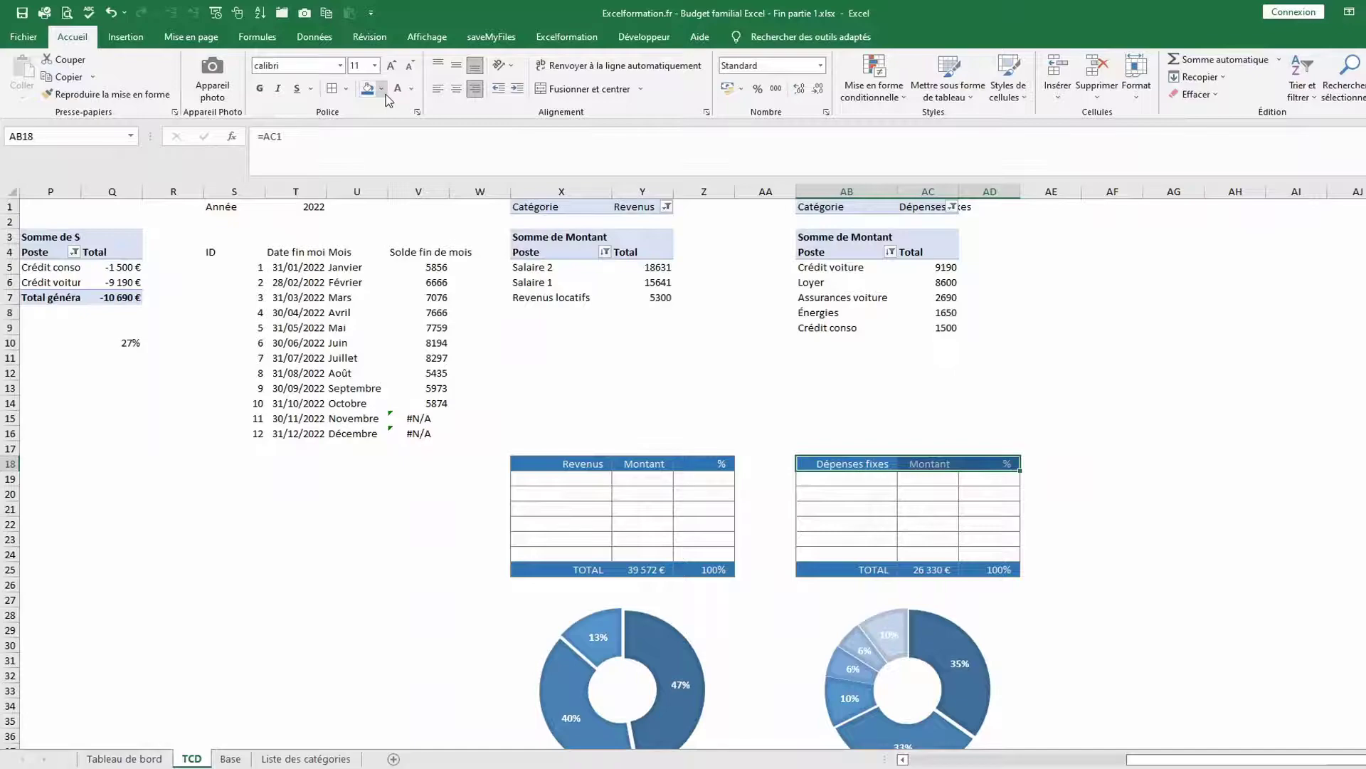
pyautogui.click(382, 89)
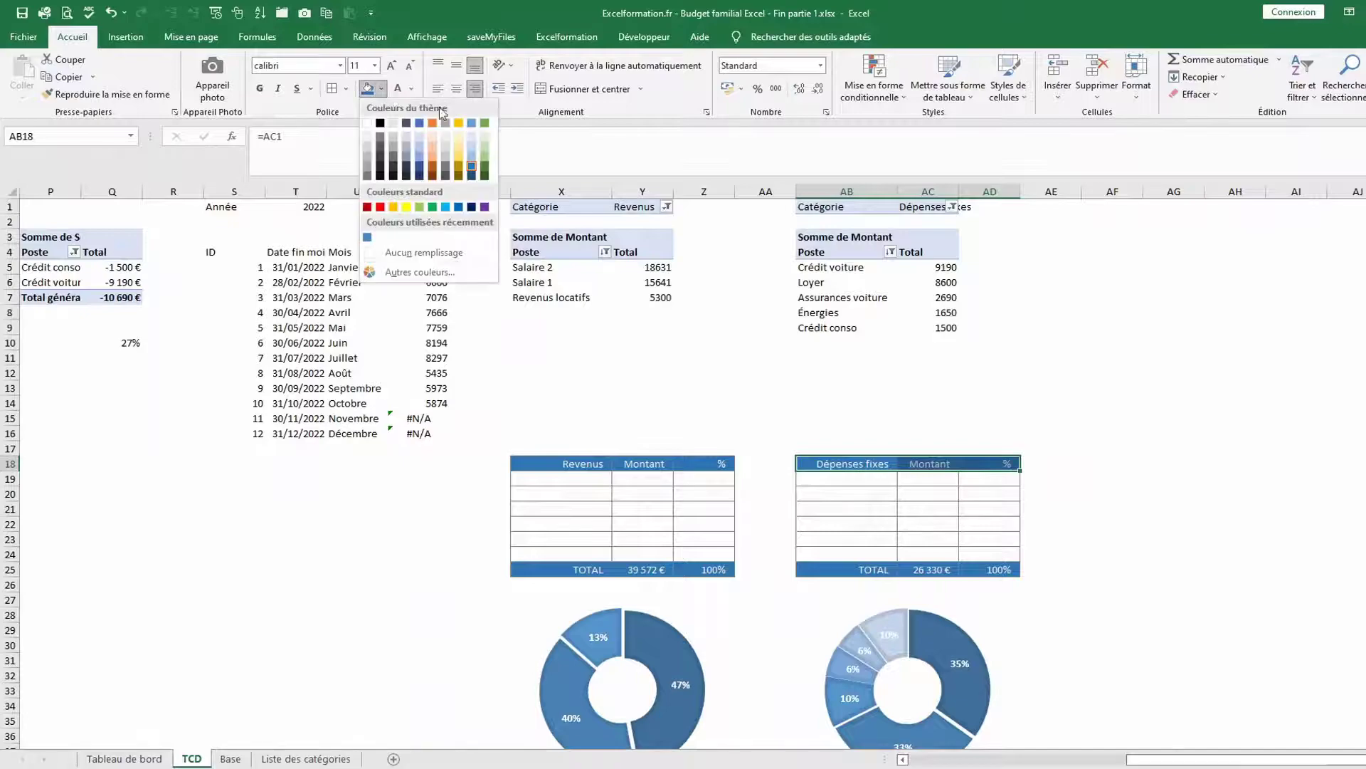
pyautogui.click(484, 166)
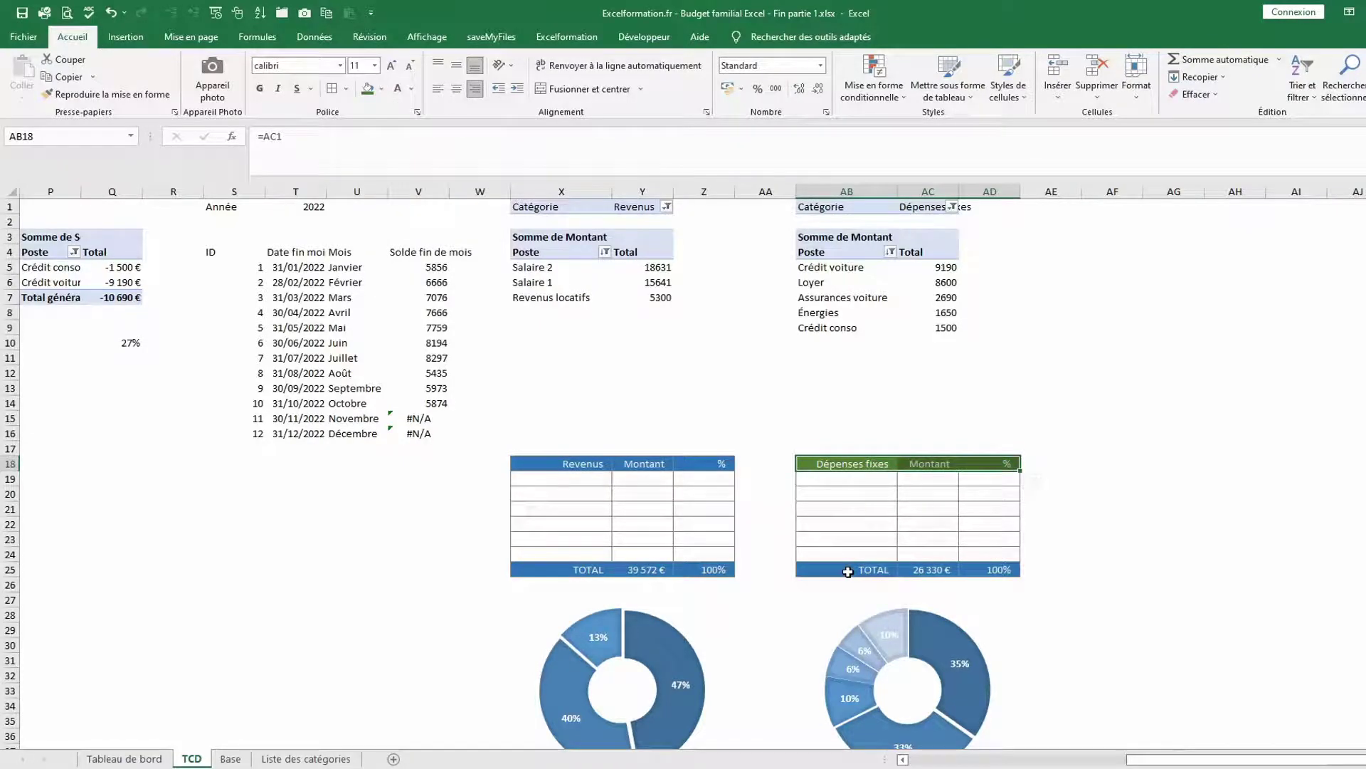
pyautogui.moveTo(847, 572); pyautogui.dragTo(978, 576)
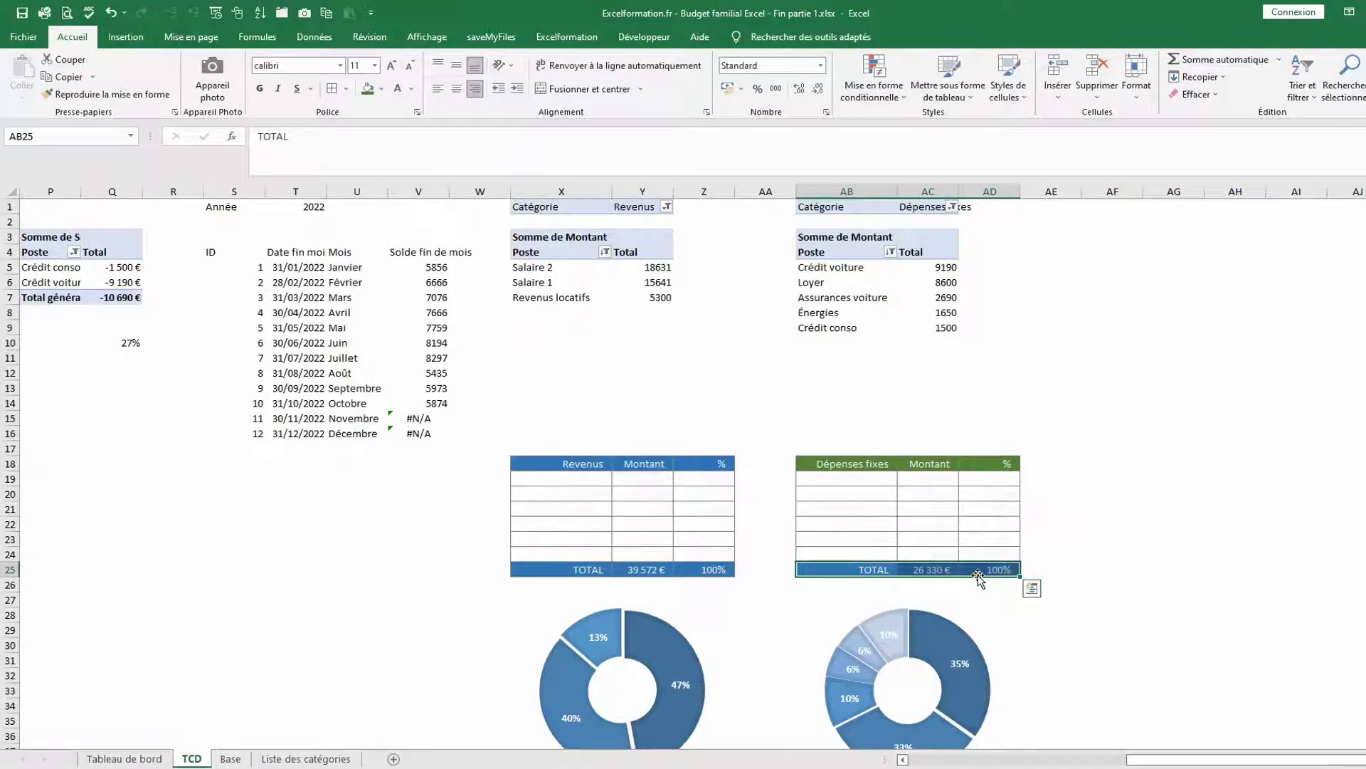
pyautogui.press('F4')
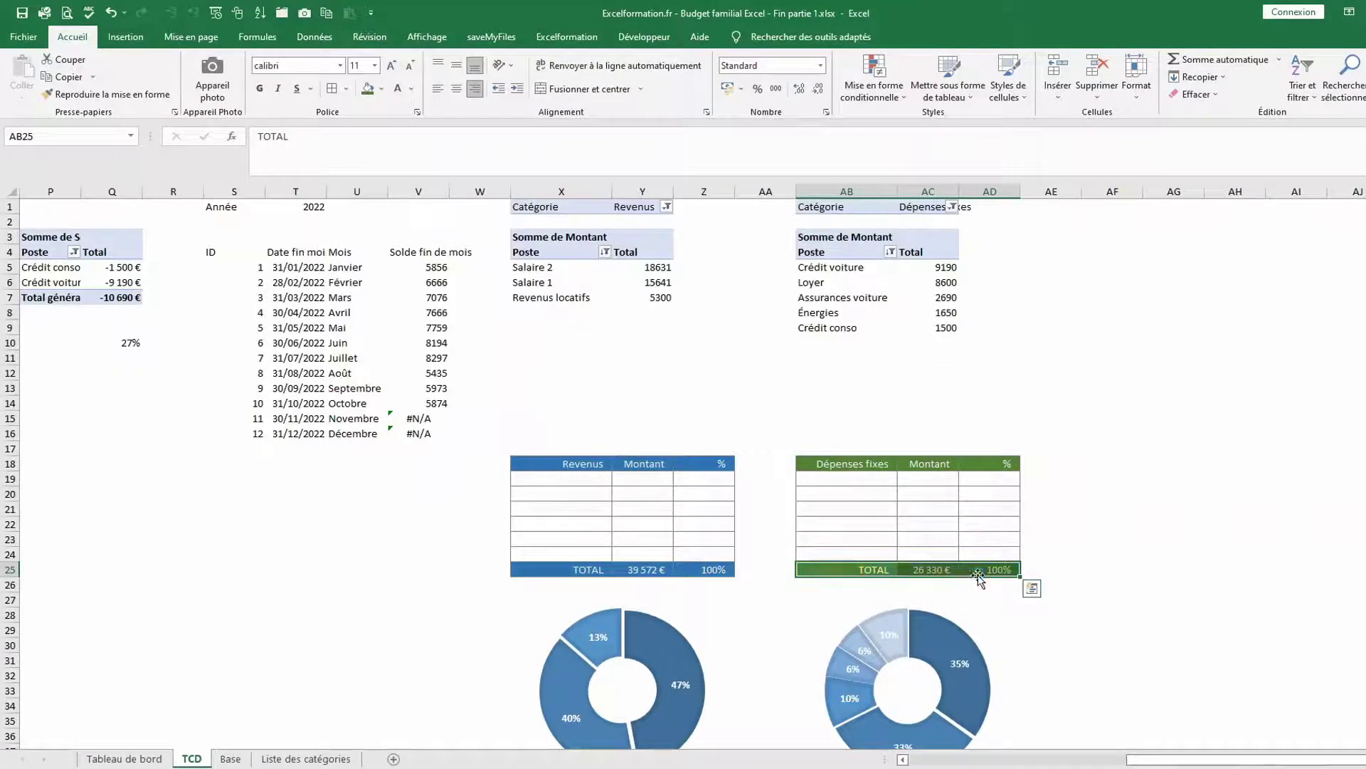
# Recolour the Dépenses fixes doughnut chart with the monochrome green palette running from dark to light
pyautogui.click(964, 621)
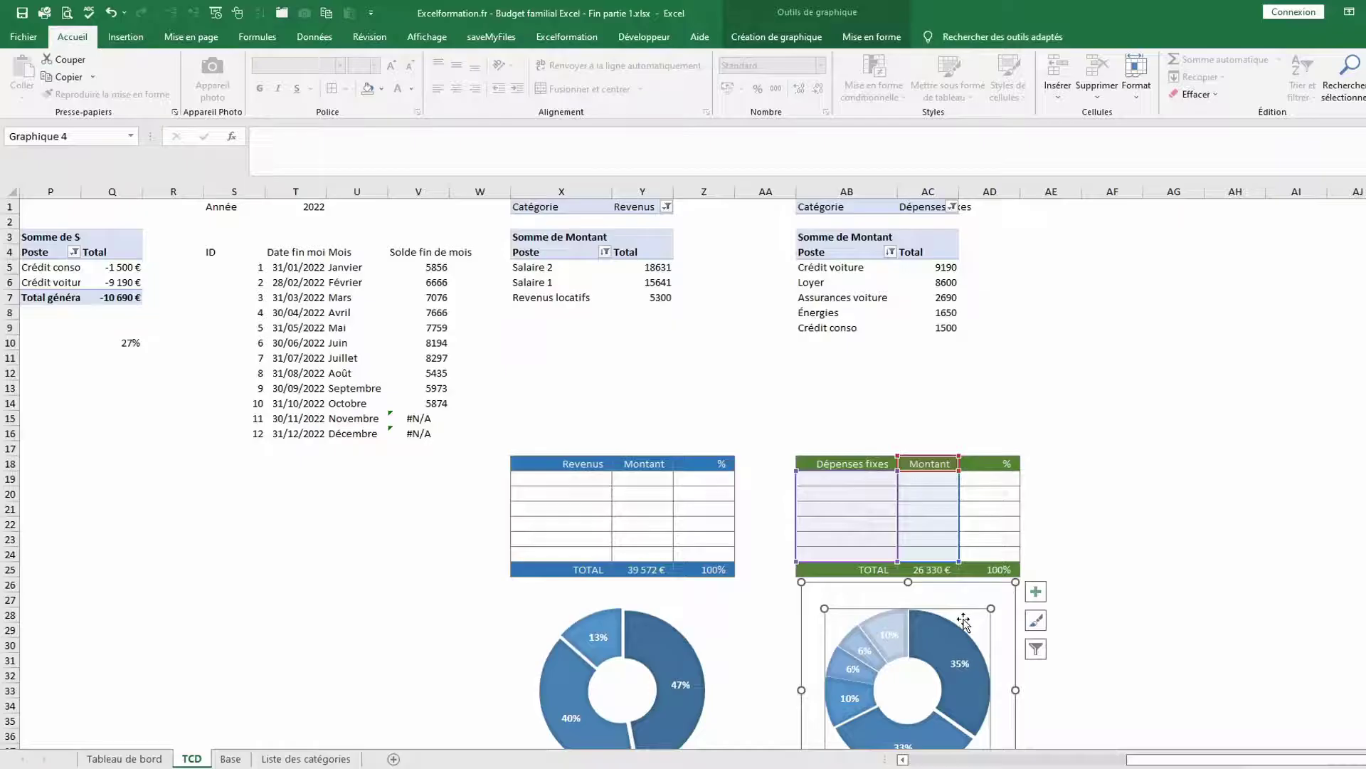
pyautogui.click(770, 40)
pyautogui.click(178, 89)
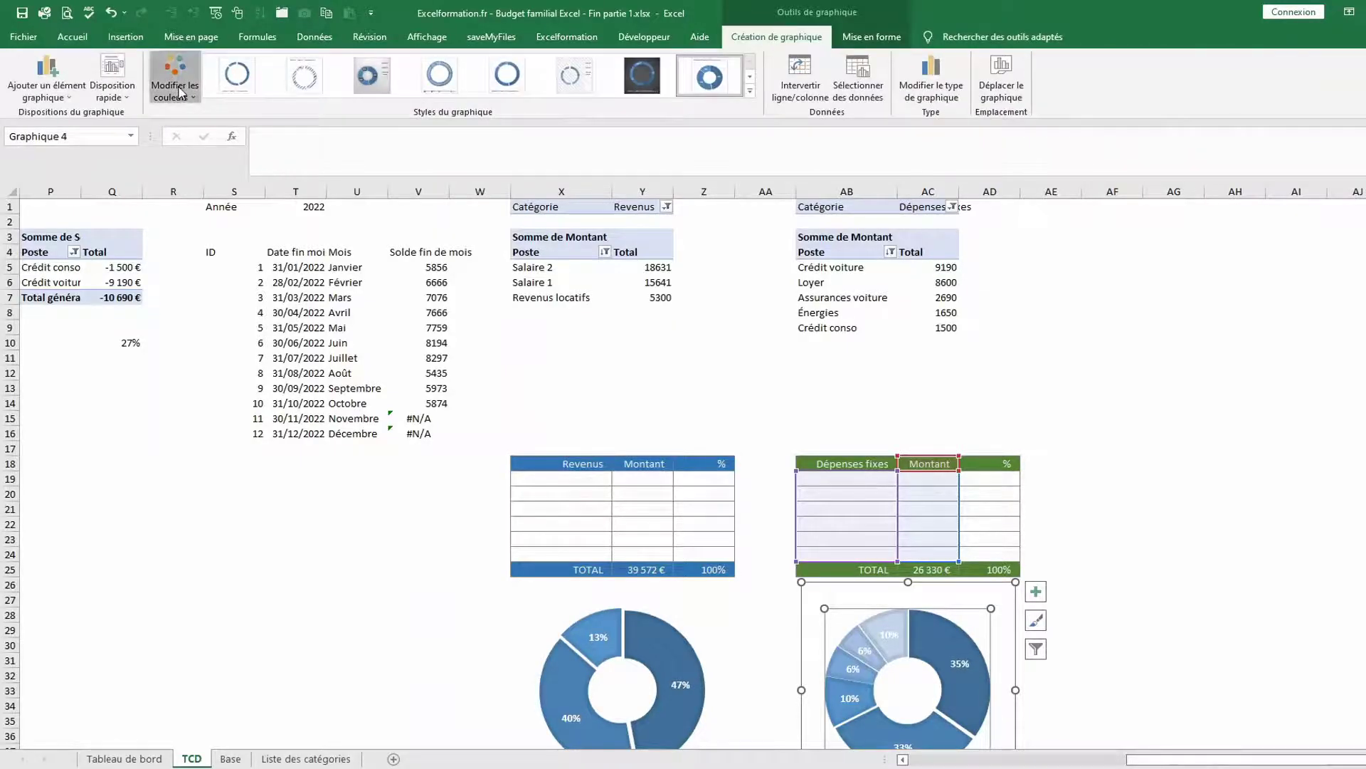
pyautogui.scroll(-1, 215, 266)
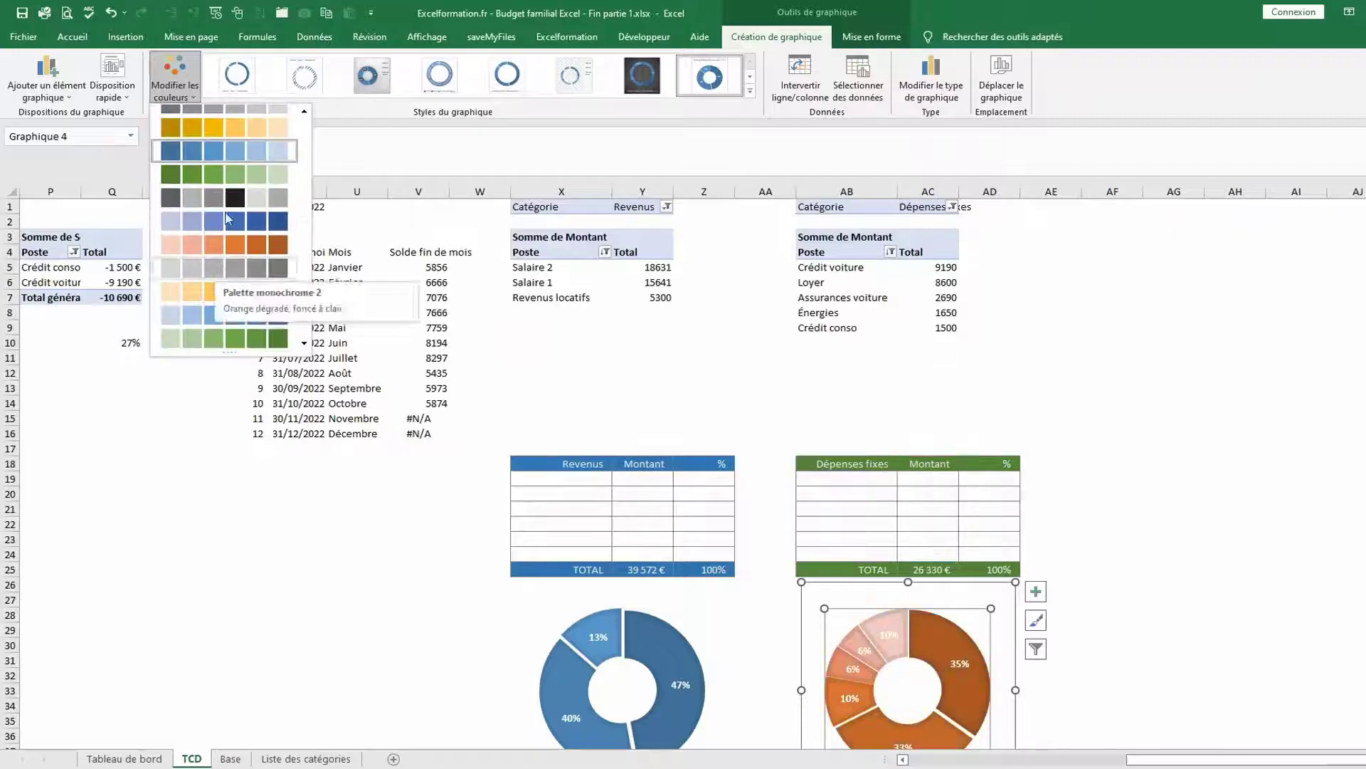
pyautogui.click(232, 178)
# Copy columns AB:AD, paste them starting at column AF, and filter the copied pivot table's Catégorie to Dépenses variables
pyautogui.click(832, 186)
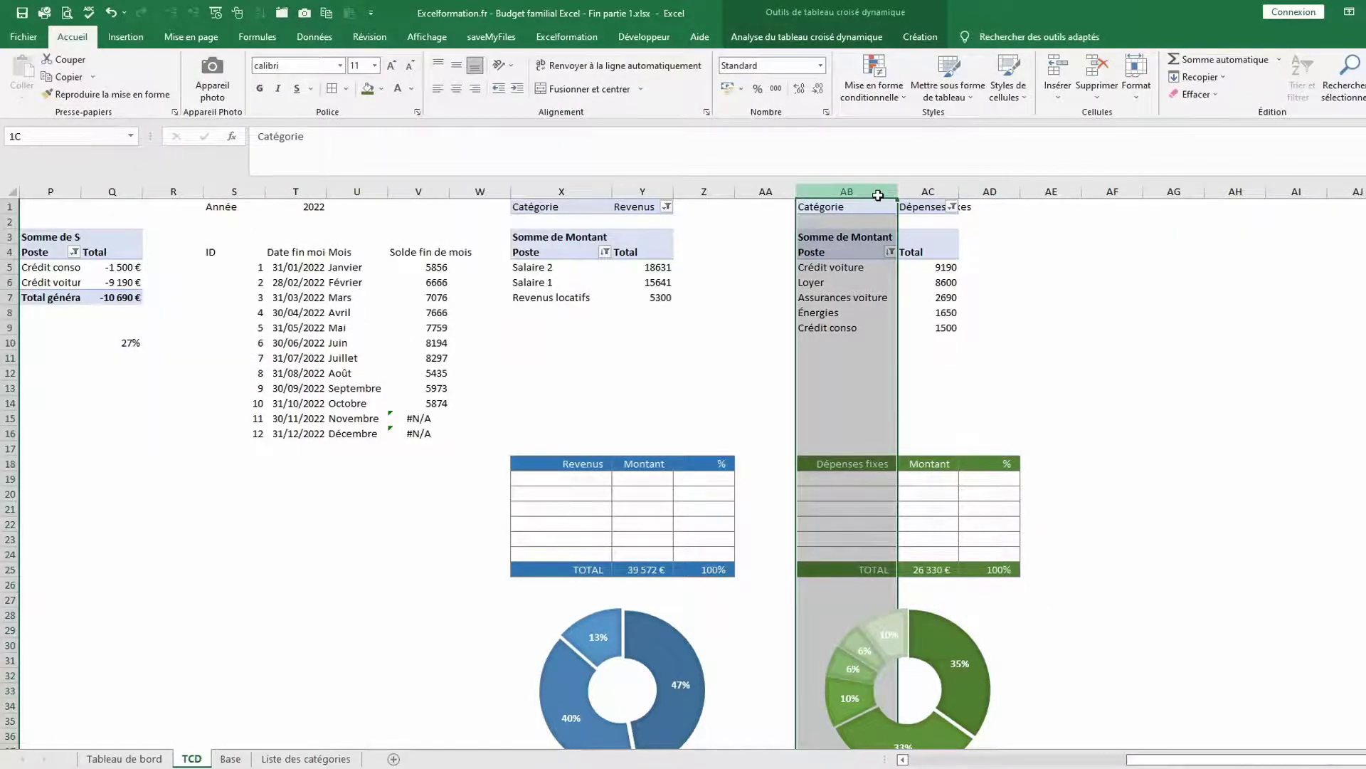
pyautogui.moveTo(879, 195); pyautogui.dragTo(990, 190)
pyautogui.hotkey('ctrl', 'c')
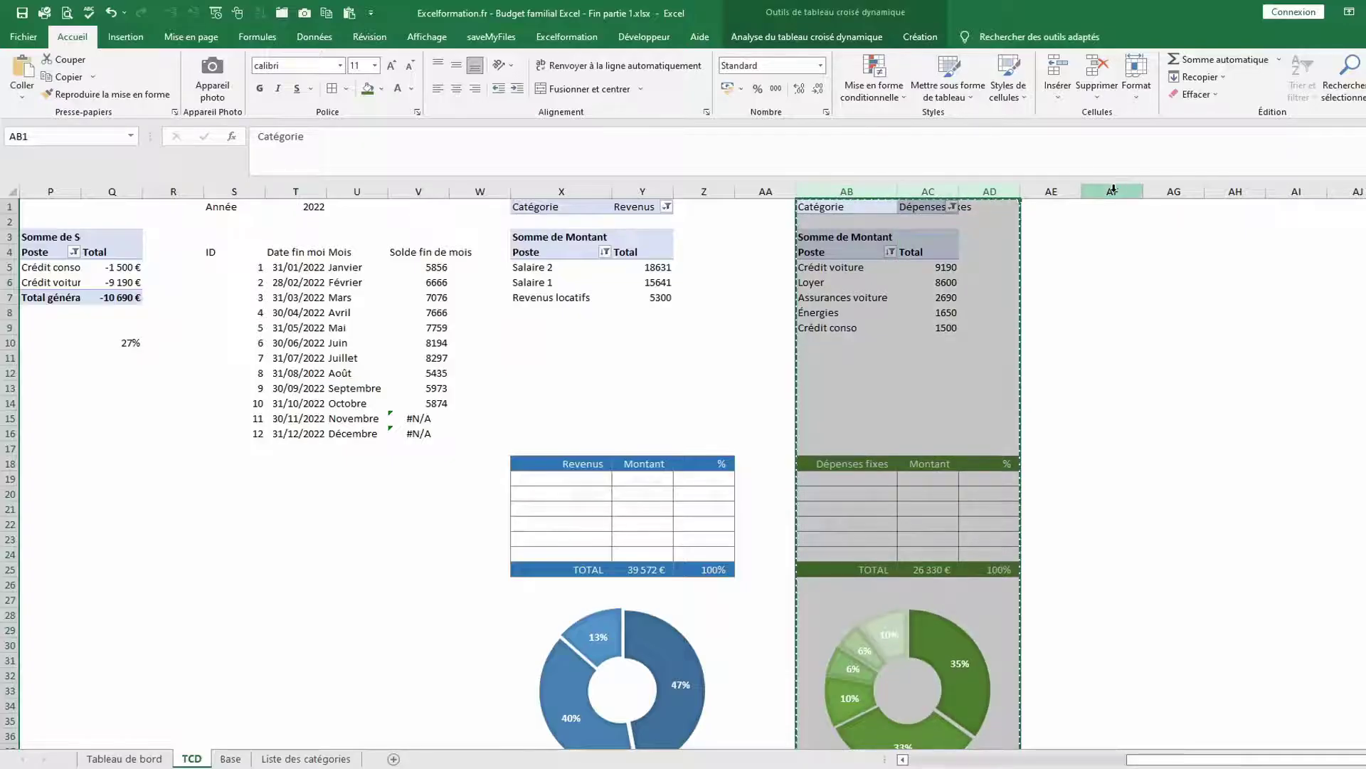
pyautogui.click(1114, 189)
pyautogui.hotkey('ctrl', 'v')
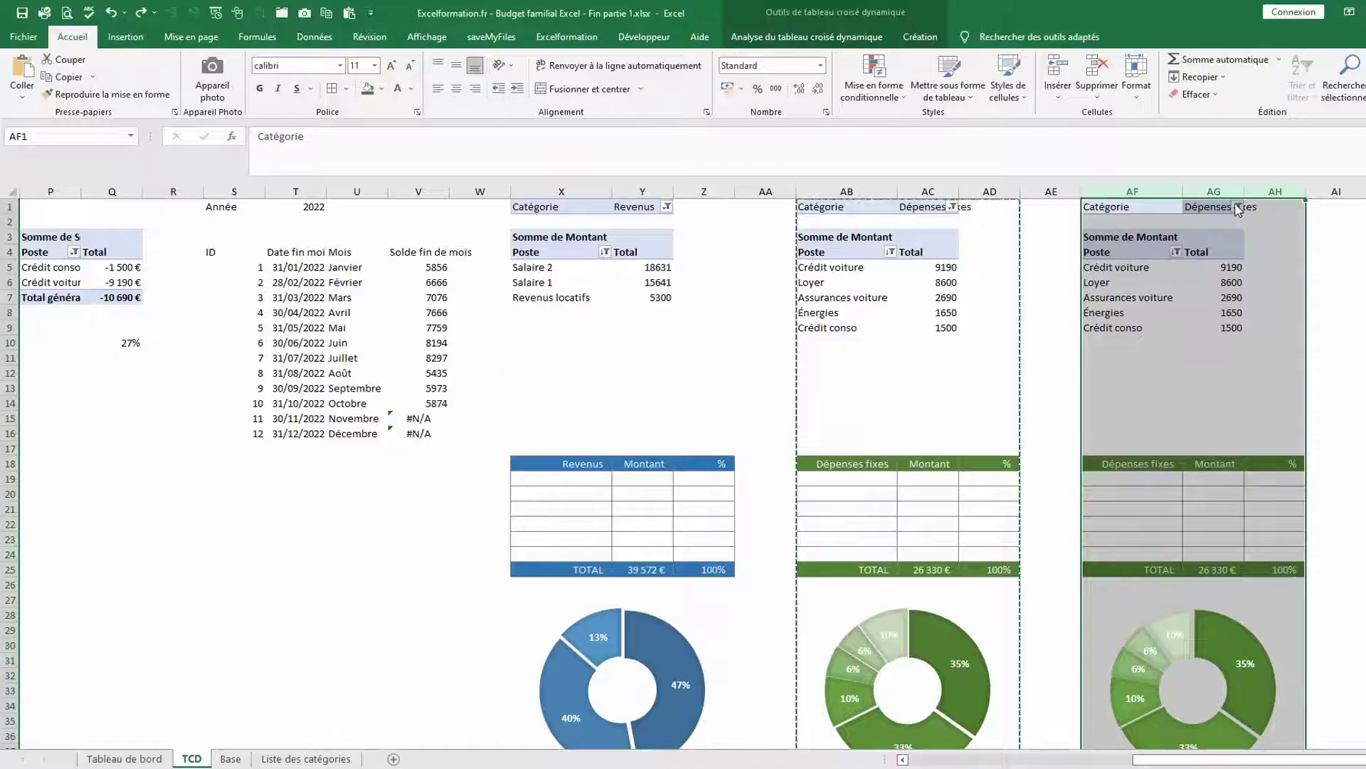
pyautogui.click(1238, 208)
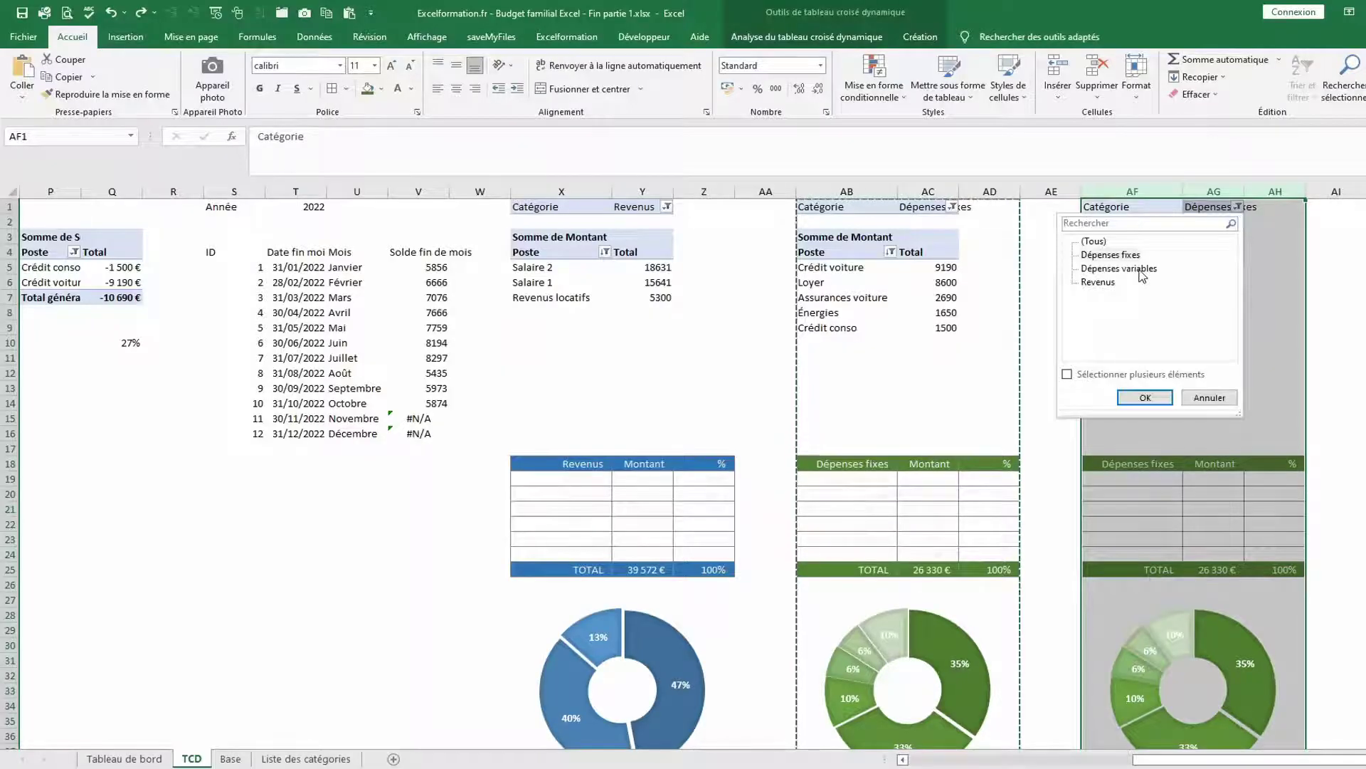
pyautogui.click(1142, 399)
# Change the data source of the doughnut chart under the Dépenses variables table to =TCD!$AF$18:$AG$24
pyautogui.click(1259, 625)
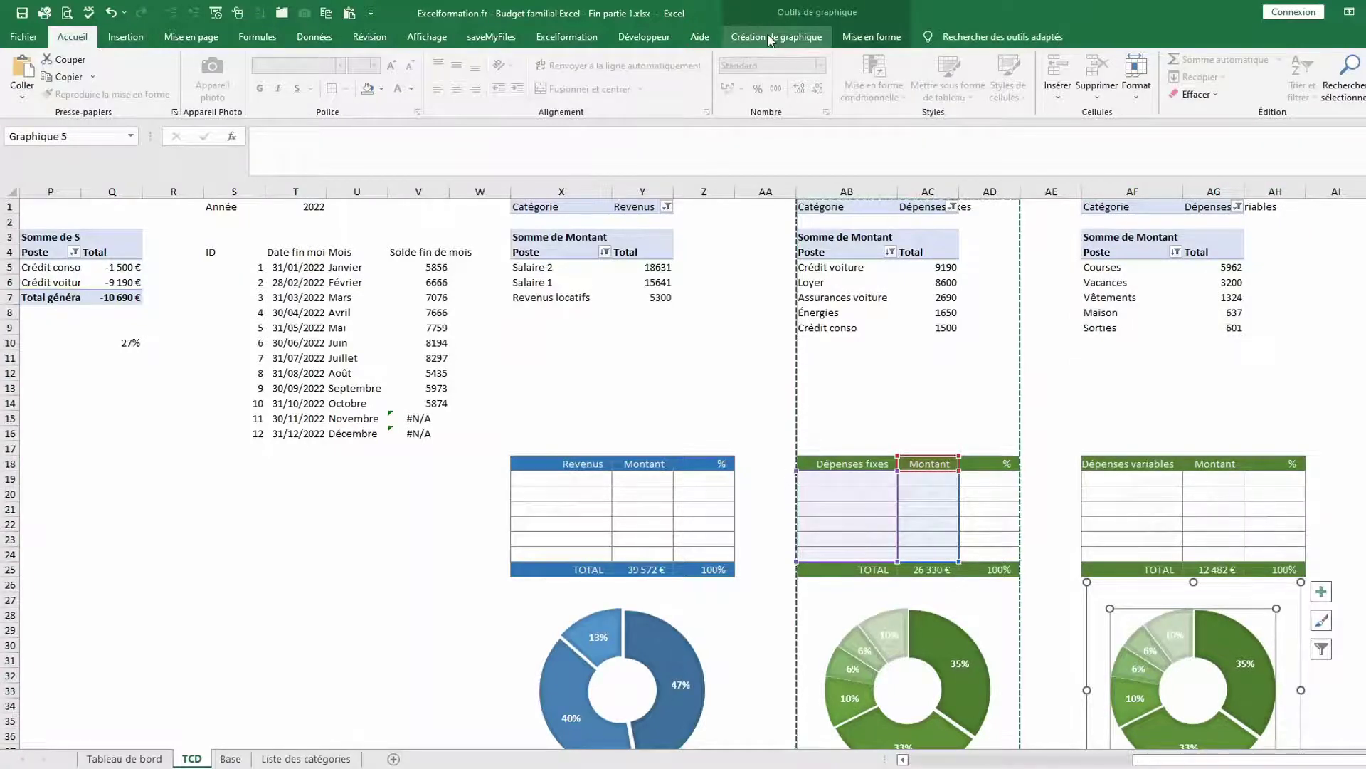
pyautogui.click(771, 38)
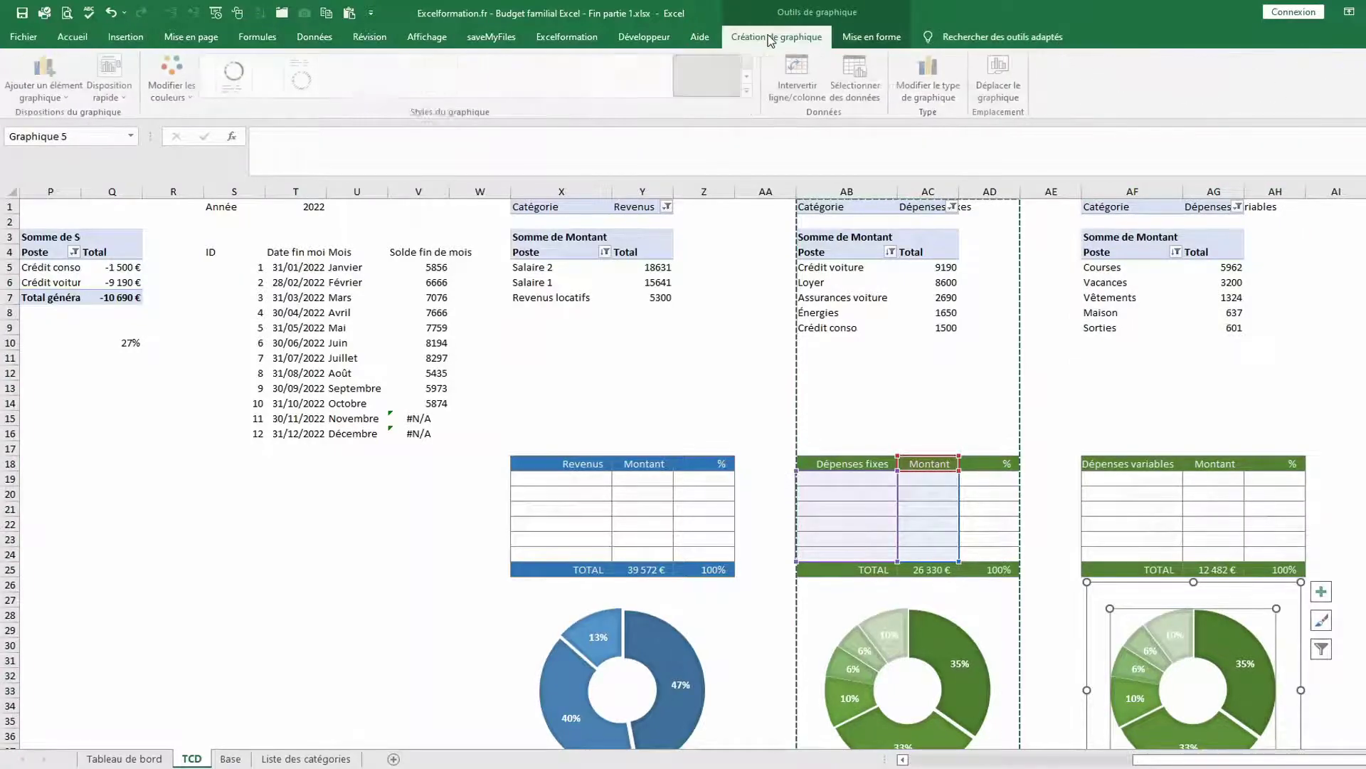
pyautogui.click(857, 91)
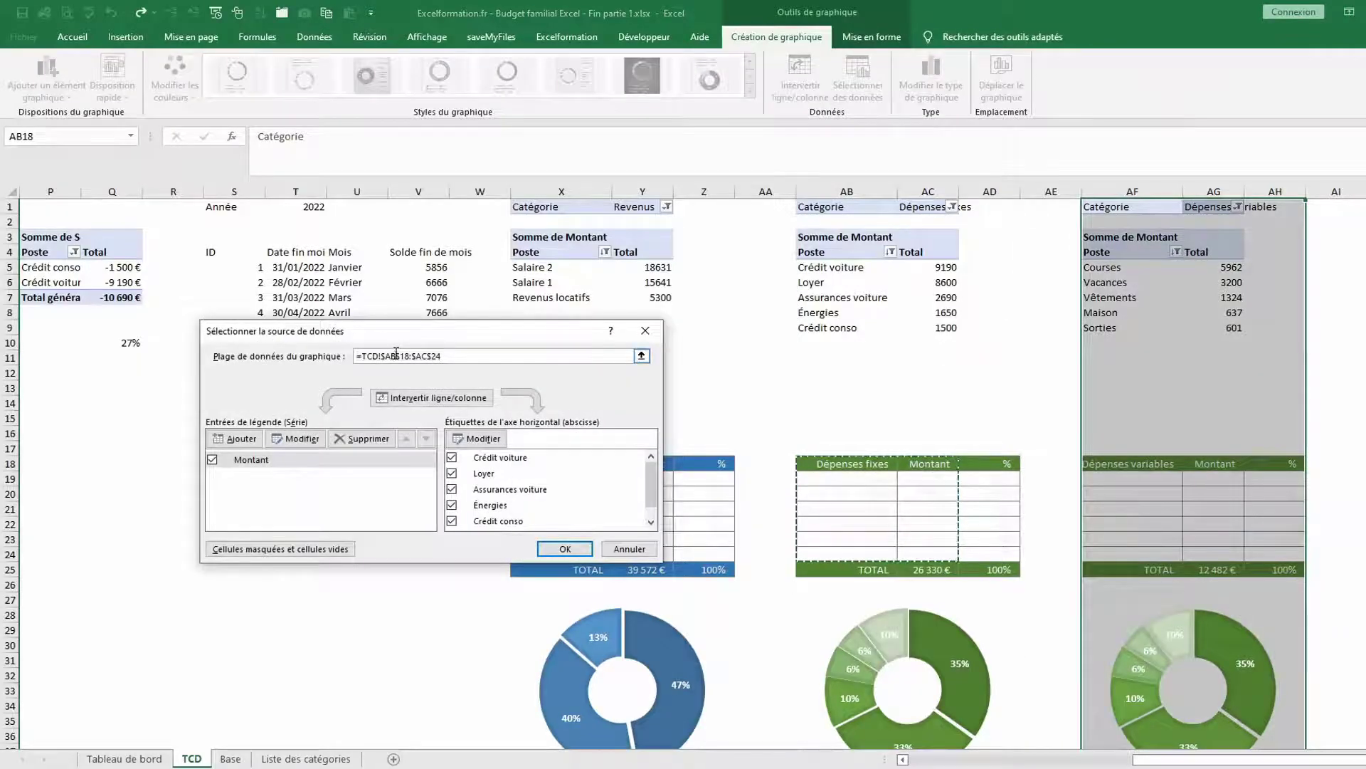
pyautogui.click(396, 355)
pyautogui.press('BackSpace')
pyautogui.write('f')
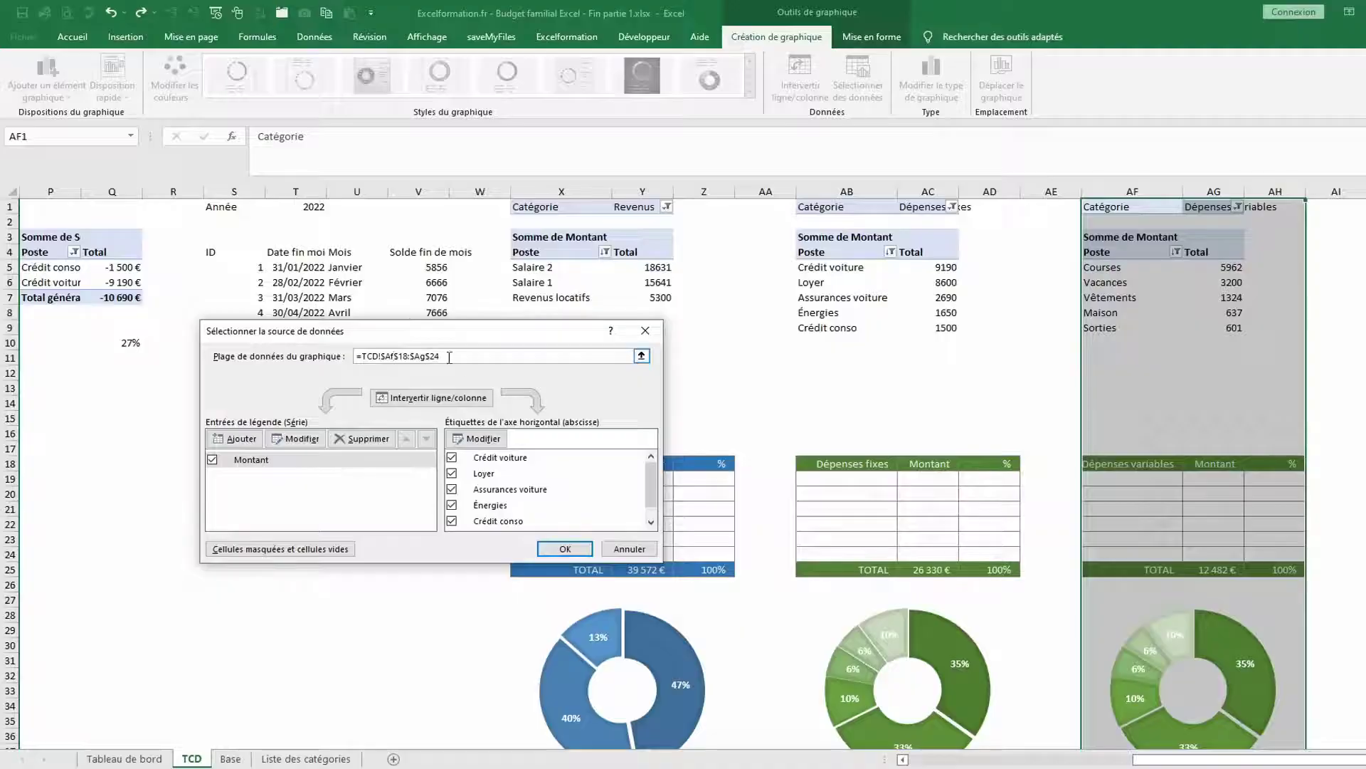
pyautogui.click(562, 547)
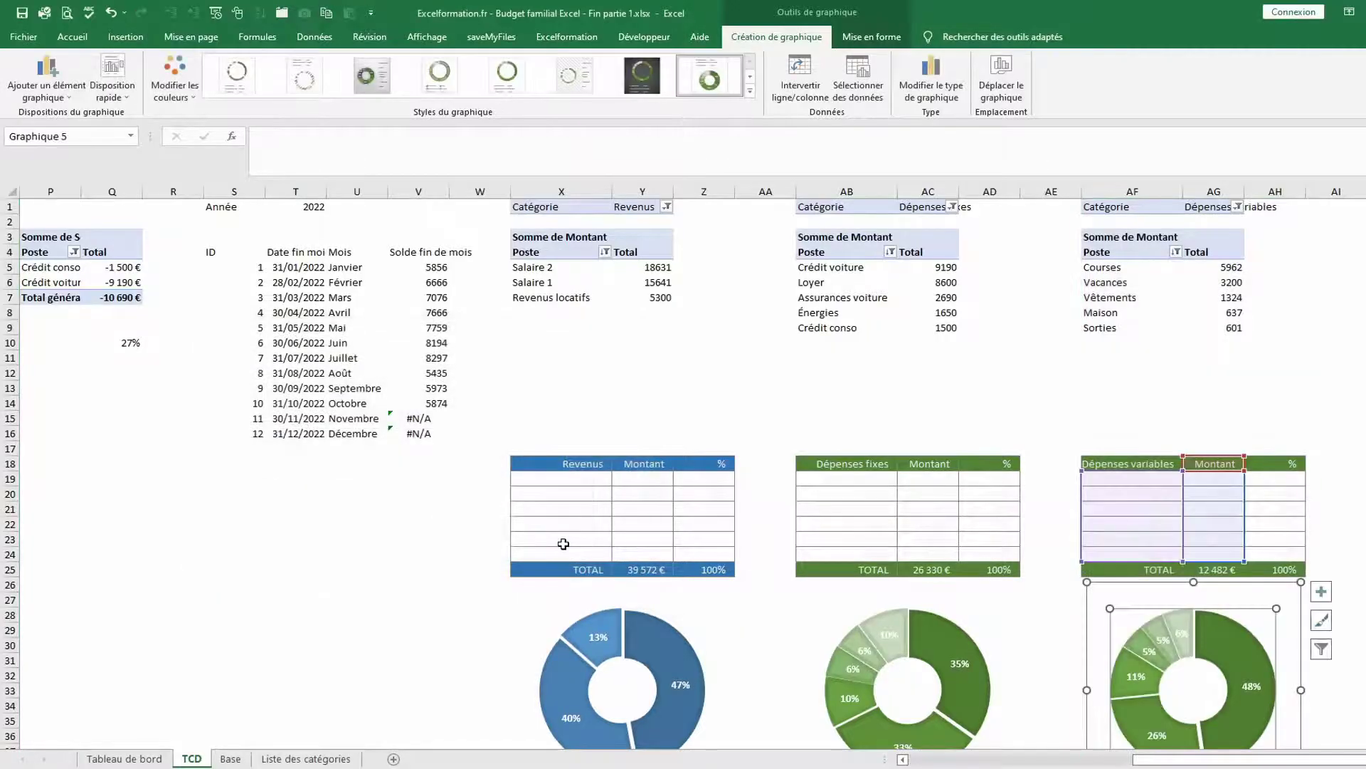
# Fill the header row and the TOTAL row of the Dépenses variables table with the dark gold theme colour
pyautogui.moveTo(1119, 463); pyautogui.dragTo(1292, 466)
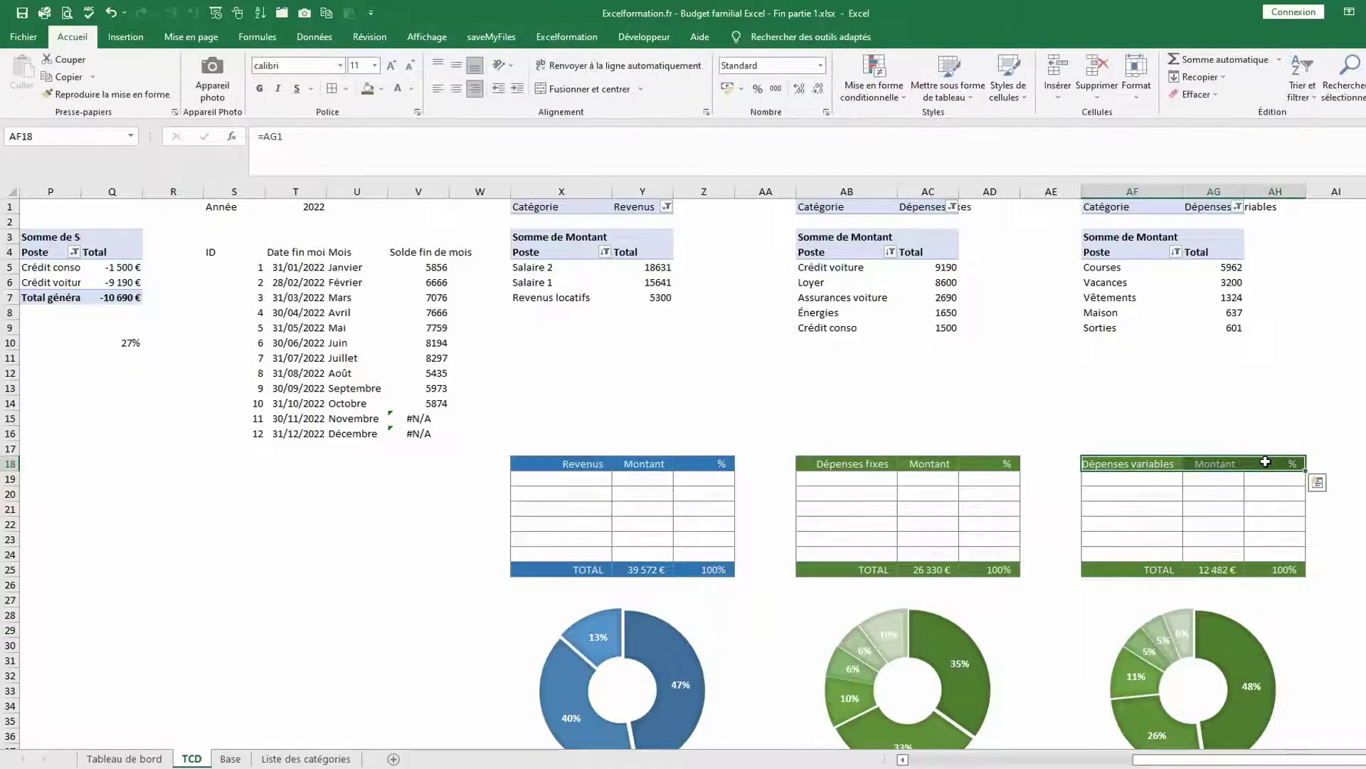
pyautogui.click(382, 88)
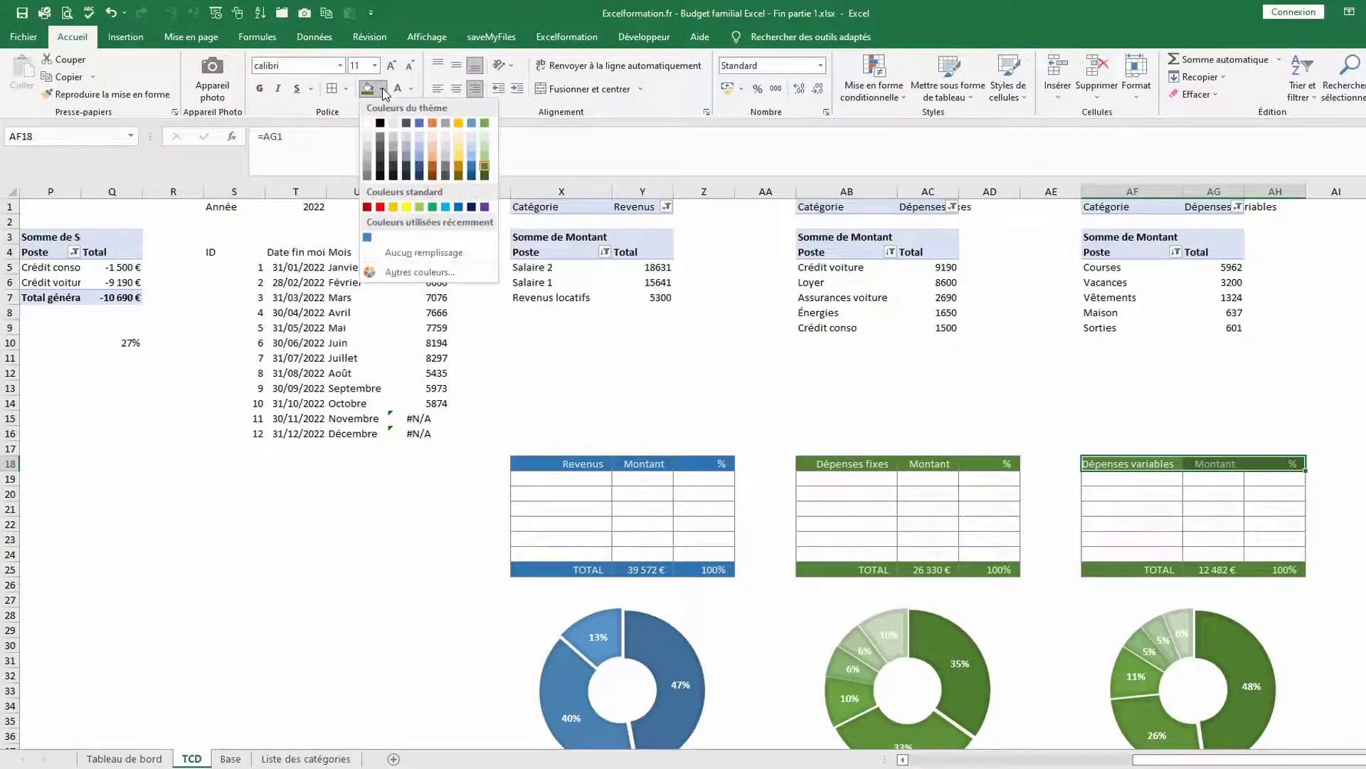
pyautogui.click(460, 167)
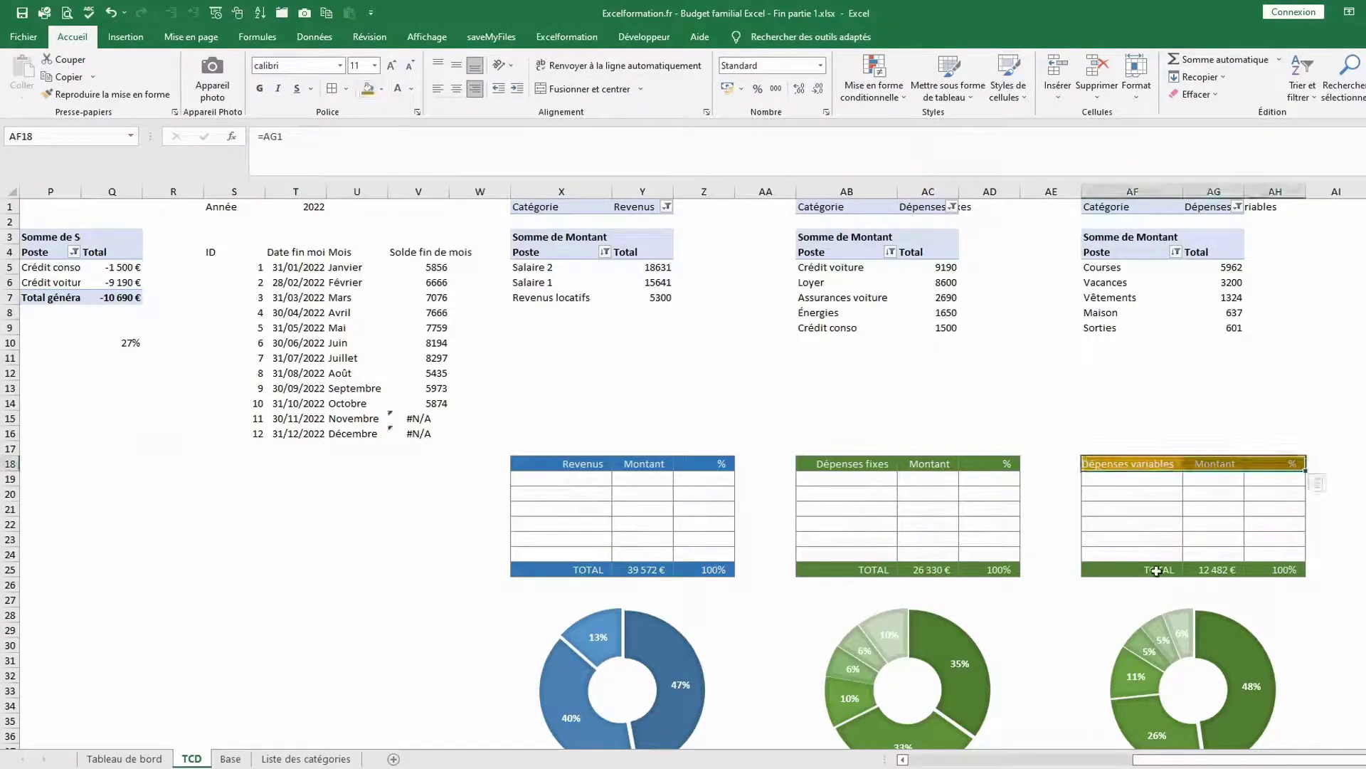
pyautogui.moveTo(1157, 570); pyautogui.dragTo(1277, 571)
pyautogui.press('F4')
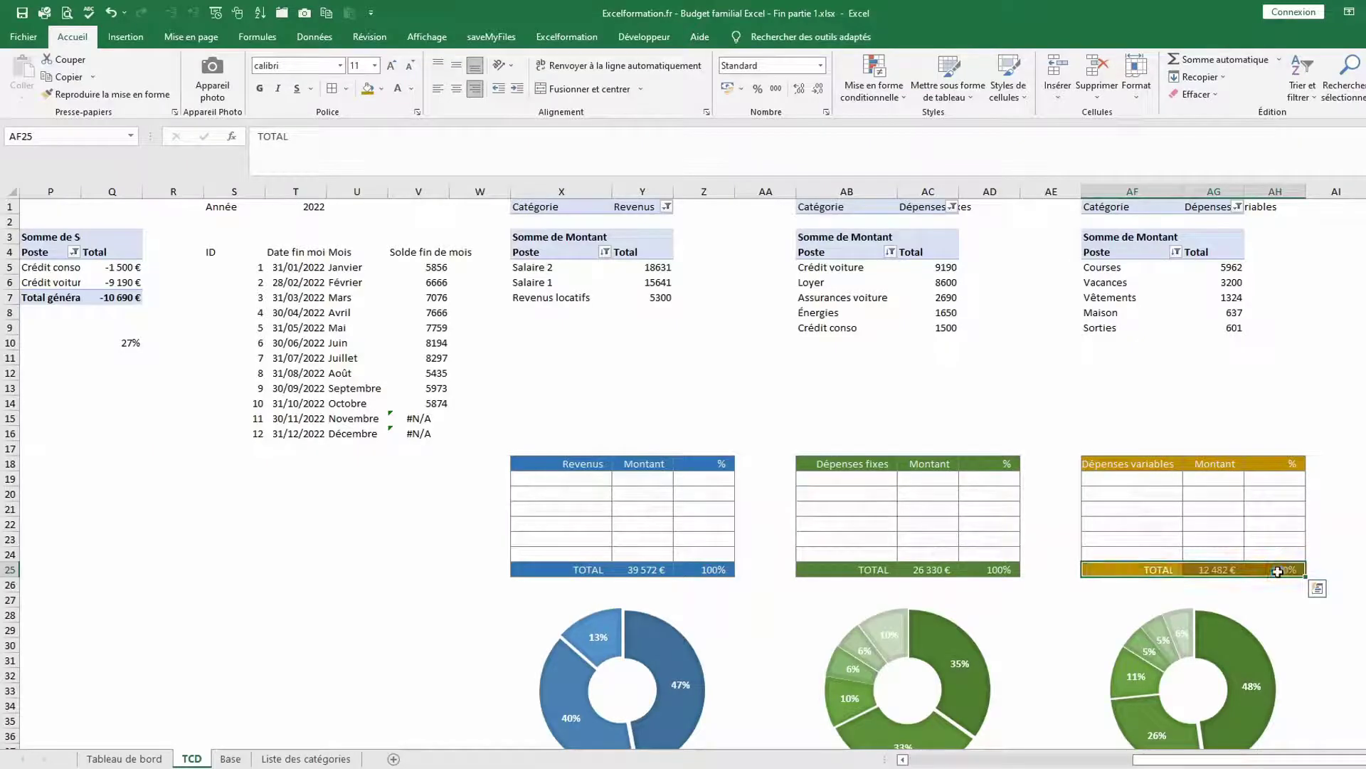
# Recolour the Dépenses variables doughnut chart with the monochrome gold palette running from dark to light
pyautogui.click(1245, 627)
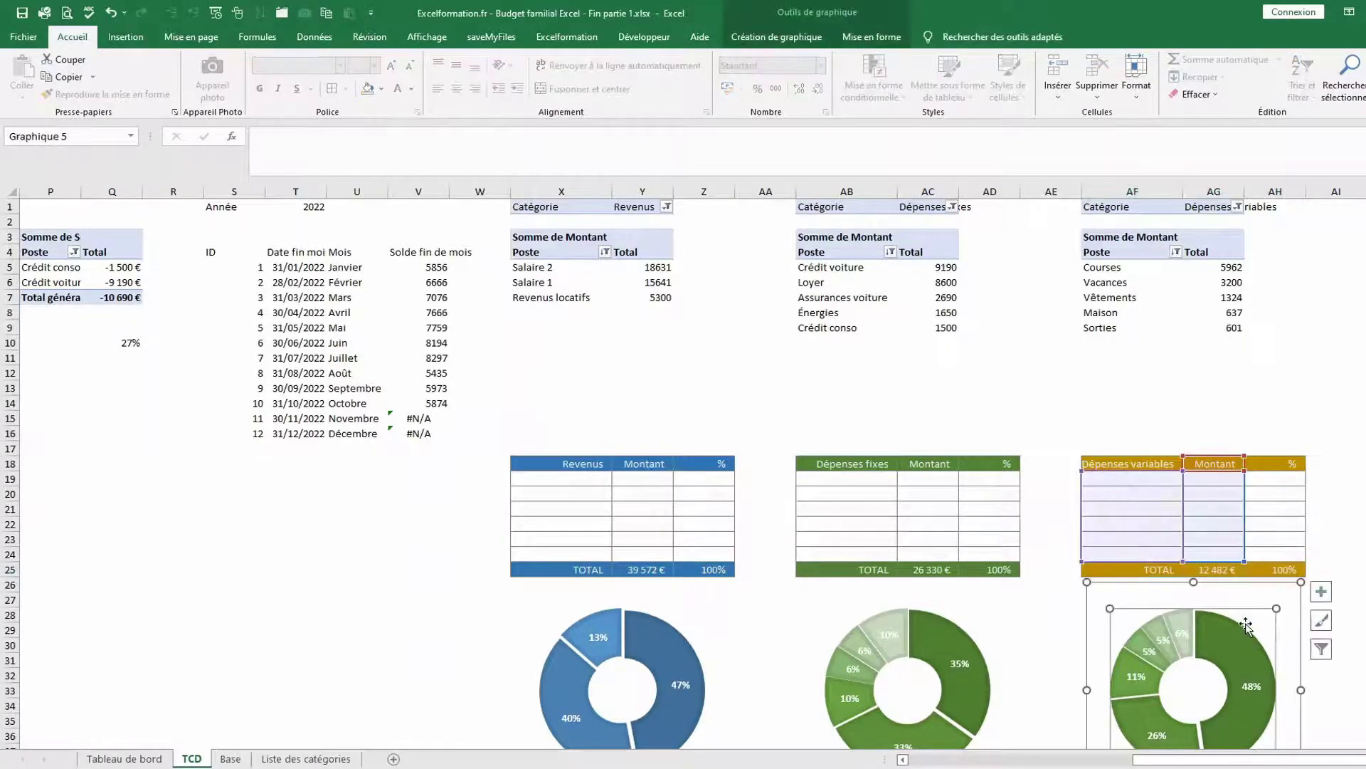
pyautogui.click(772, 38)
pyautogui.click(175, 78)
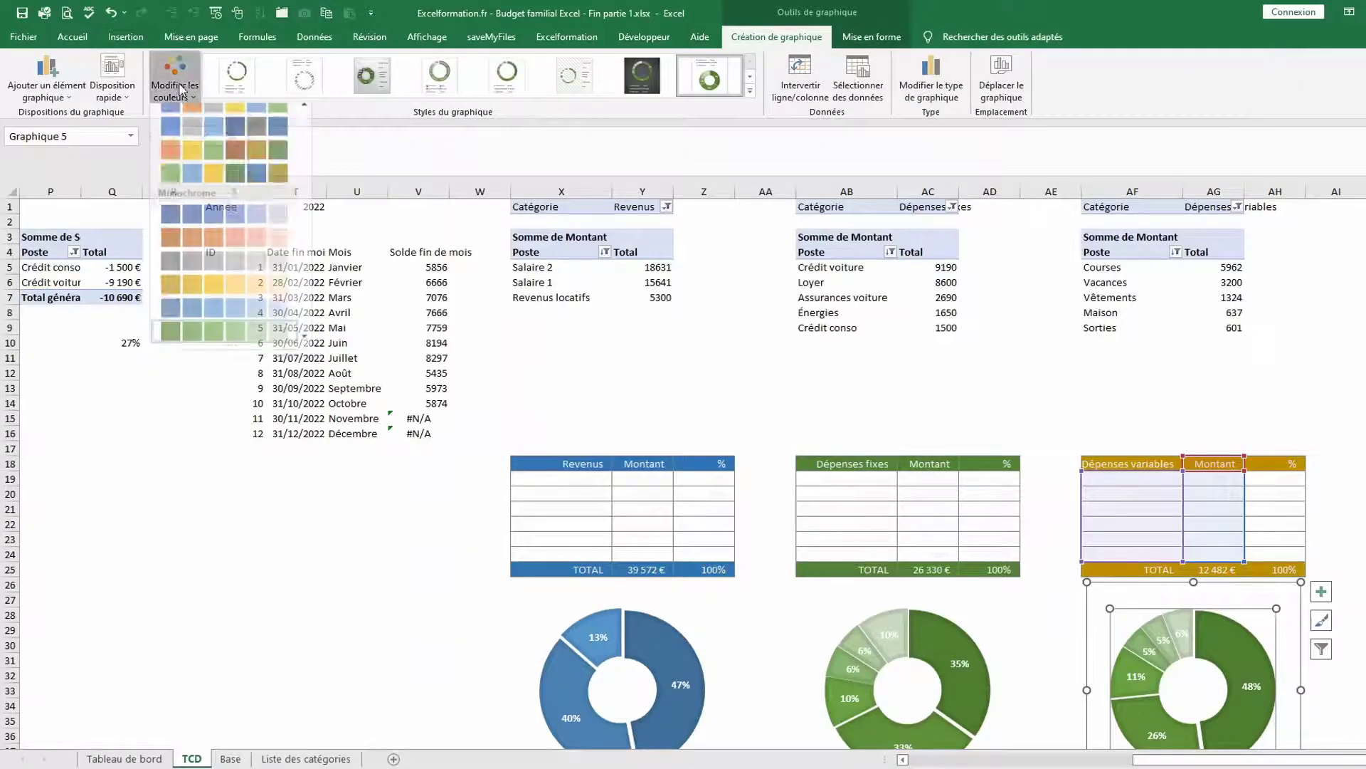
pyautogui.click(222, 291)
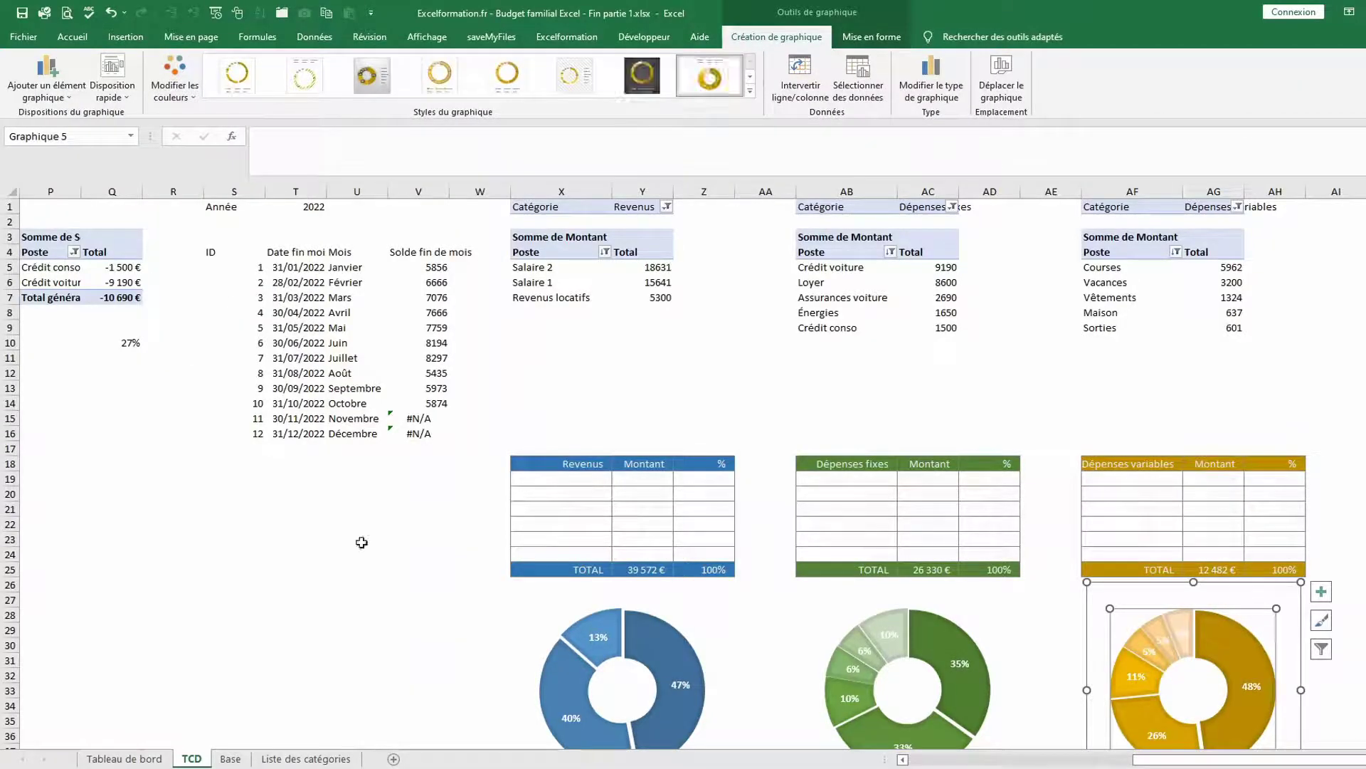
# On the Tableau de bord sheet, duplicate the linked Revenus picture twice and place the copies in the two empty panels beside it
pyautogui.click(125, 758)
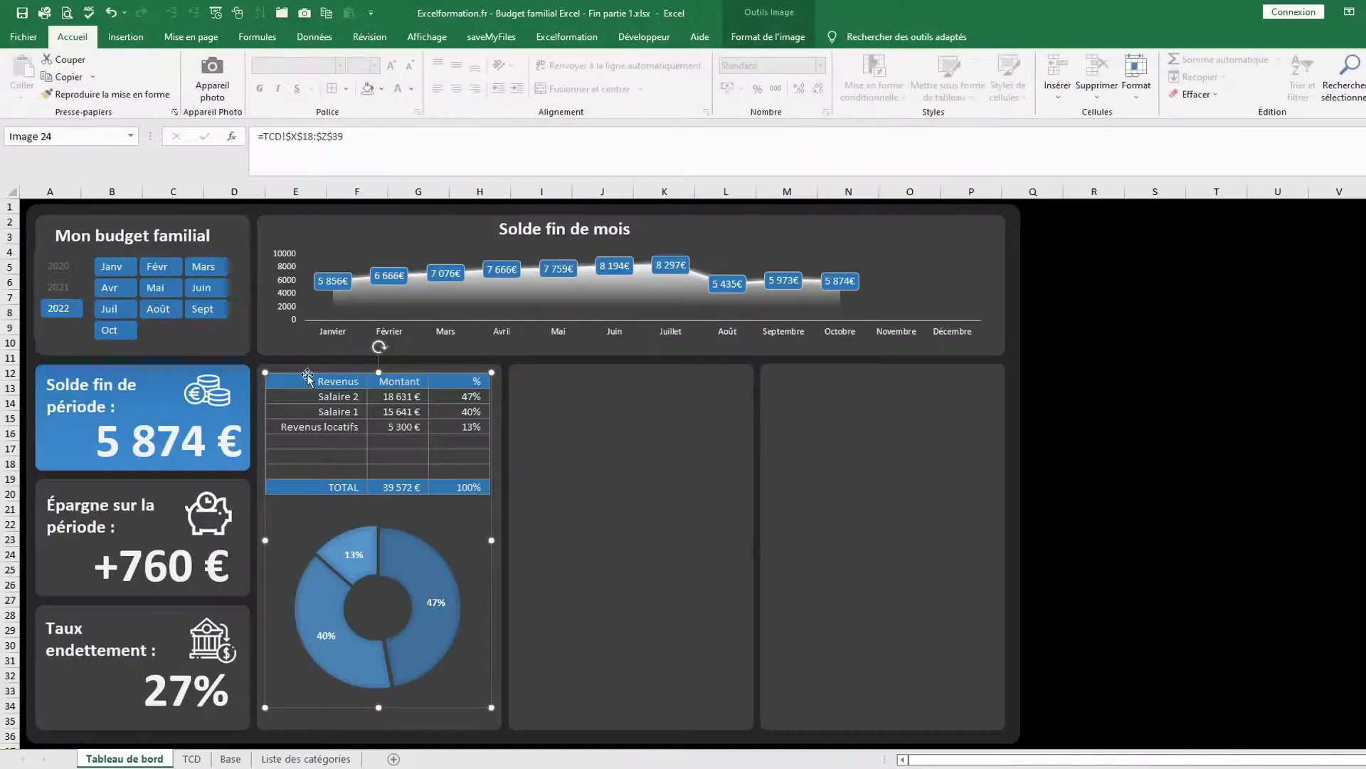
pyautogui.hotkey('ctrl', 'd')
pyautogui.hotkey('ctrl', 'd')
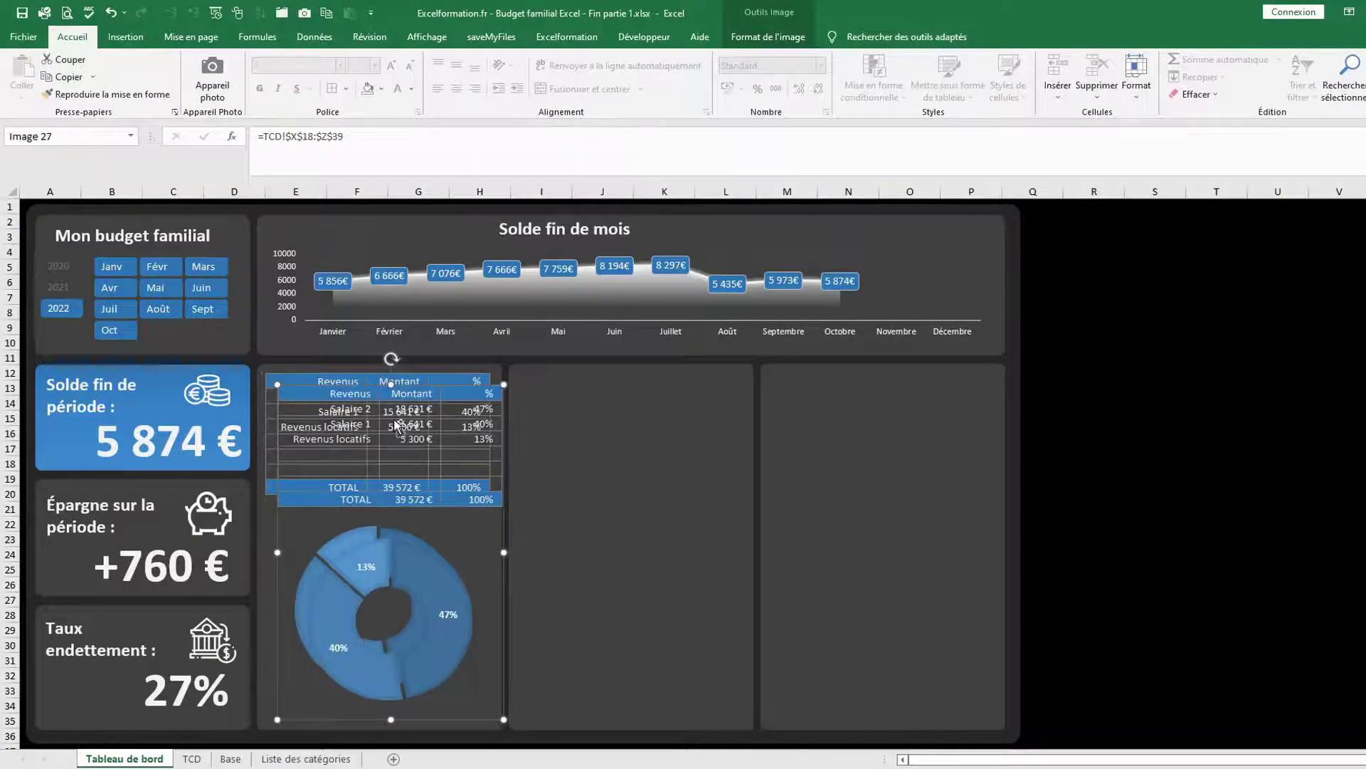
pyautogui.moveTo(573, 418); pyautogui.dragTo(876, 395)
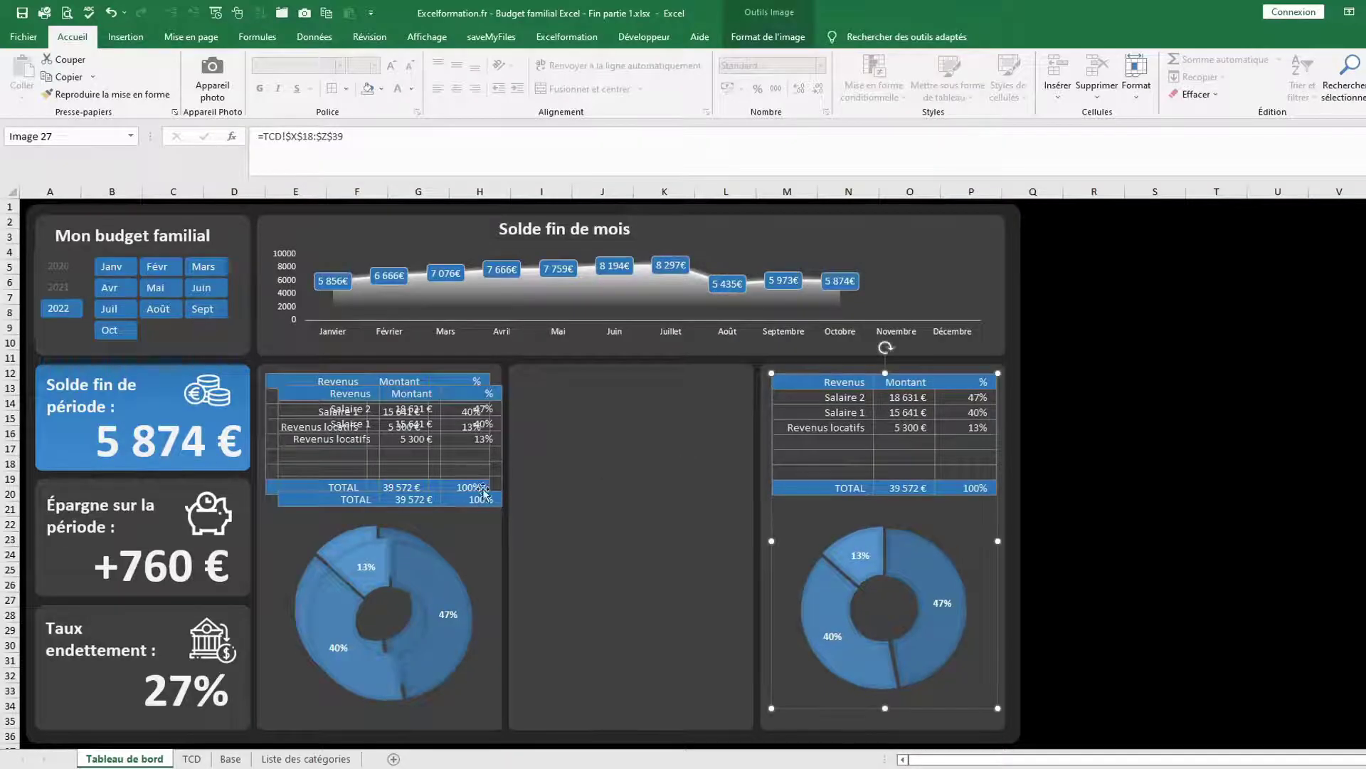
pyautogui.click(458, 491)
pyautogui.moveTo(457, 491); pyautogui.dragTo(698, 477)
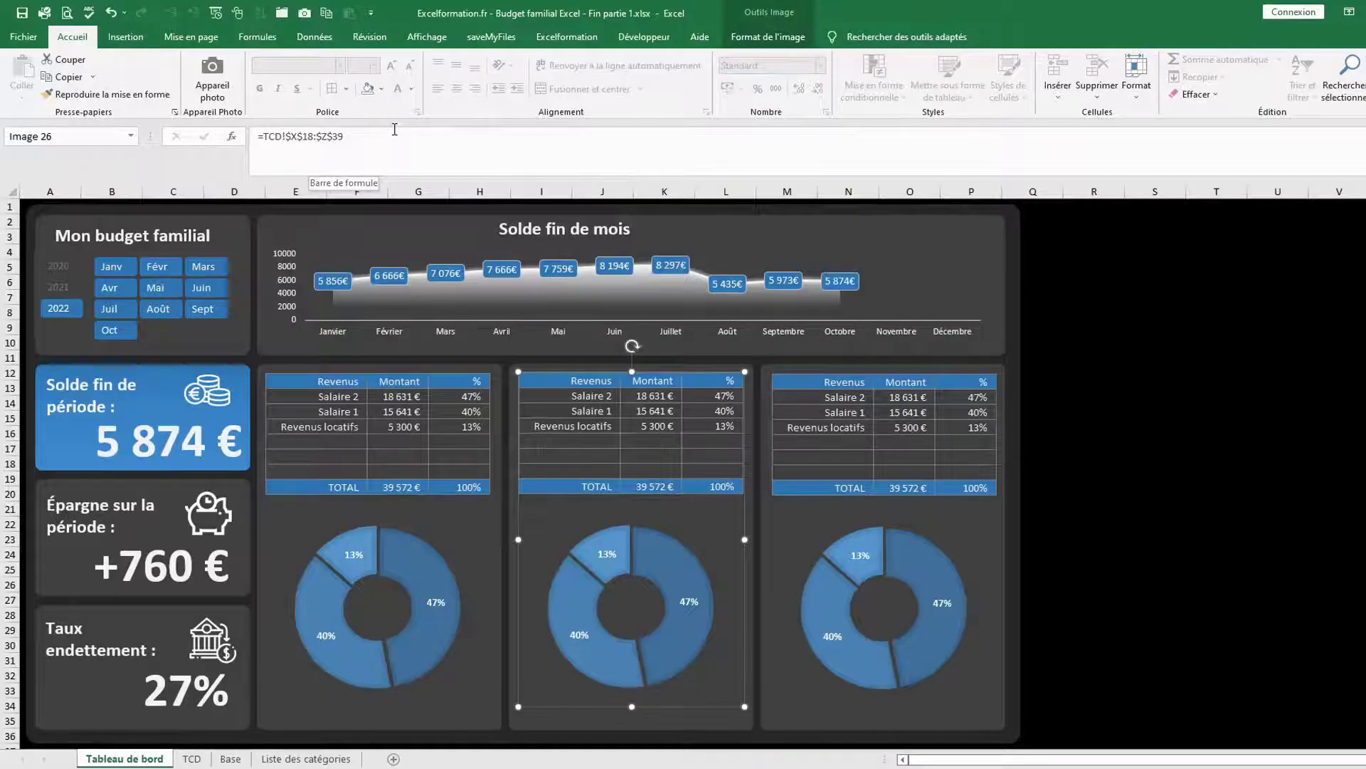
# Link the picture in the middle panel of the dashboard to =TCD!$AF$18:$AH$39
pyautogui.click(192, 759)
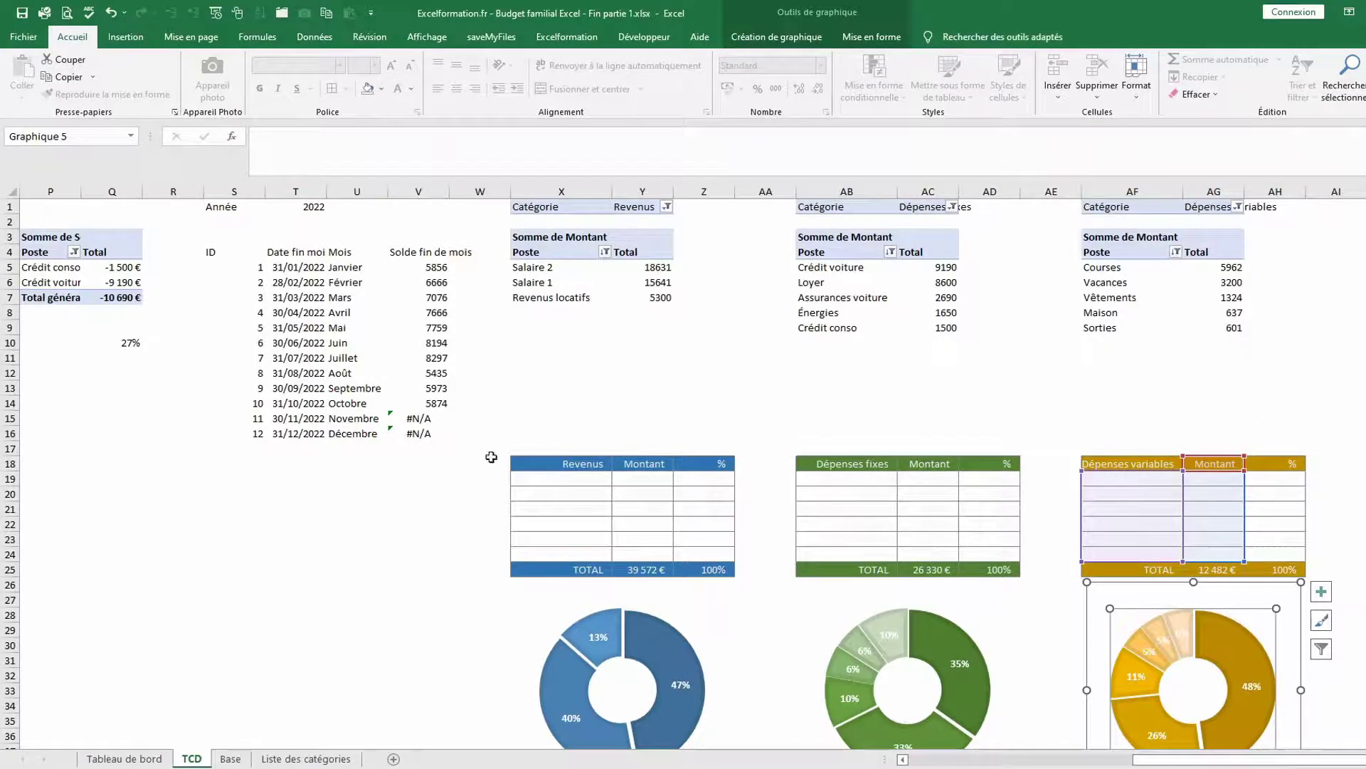
pyautogui.click(125, 758)
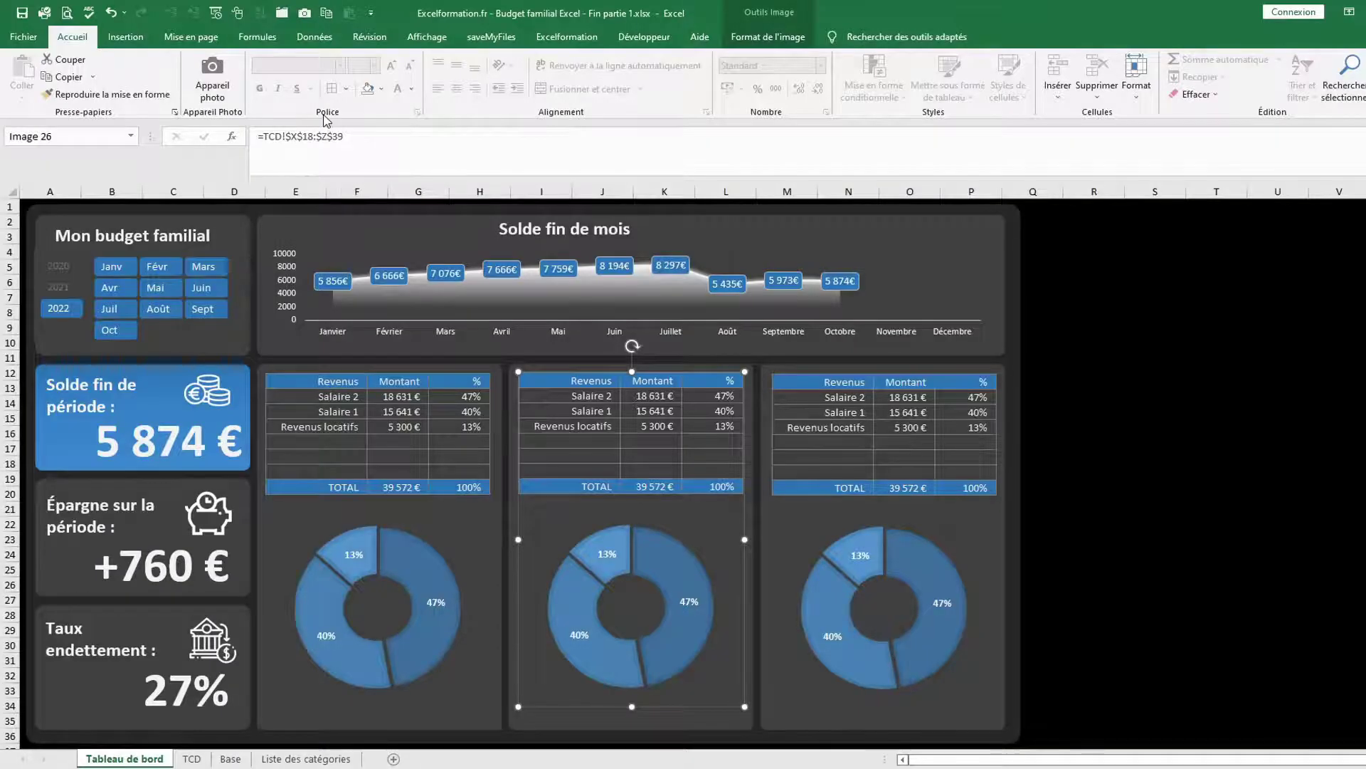
pyautogui.doubleClick(293, 137)
pyautogui.write('af')
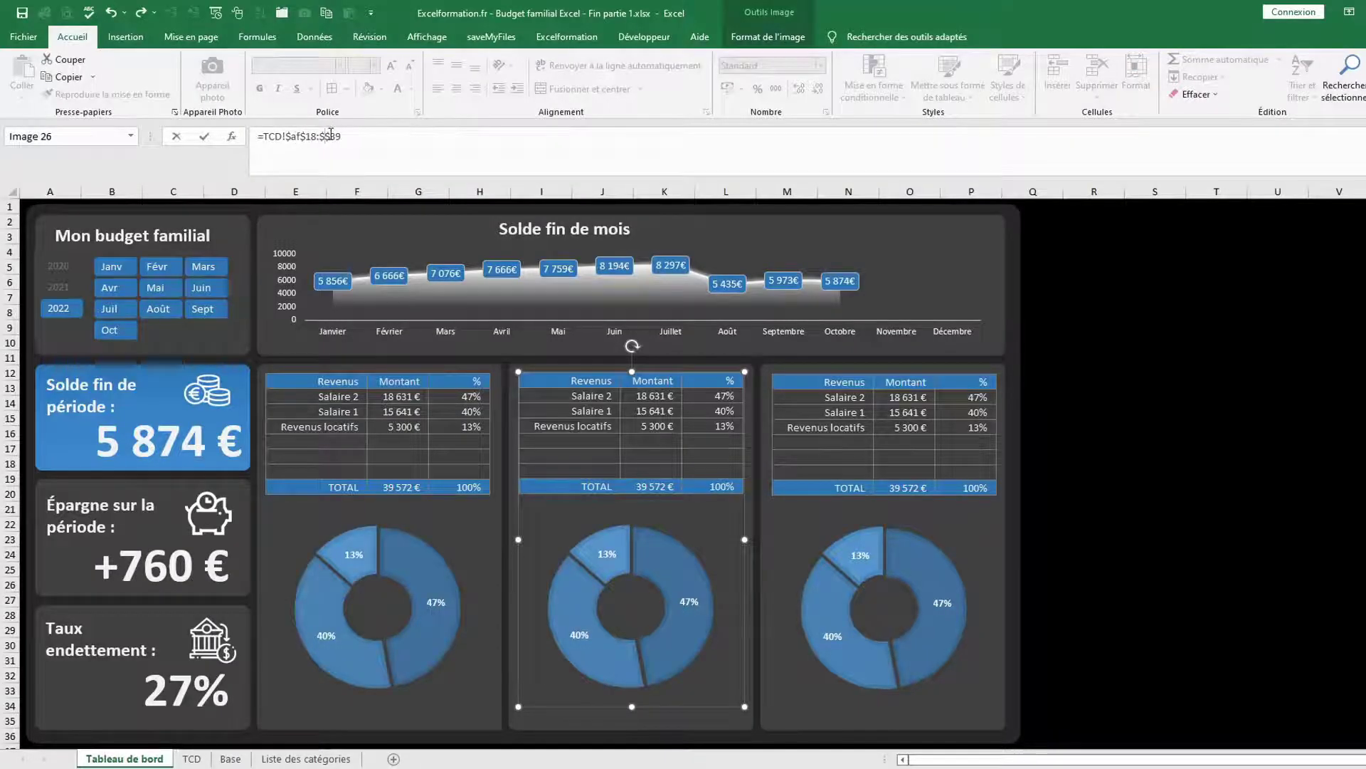
pyautogui.write('ag')
pyautogui.press('Return')
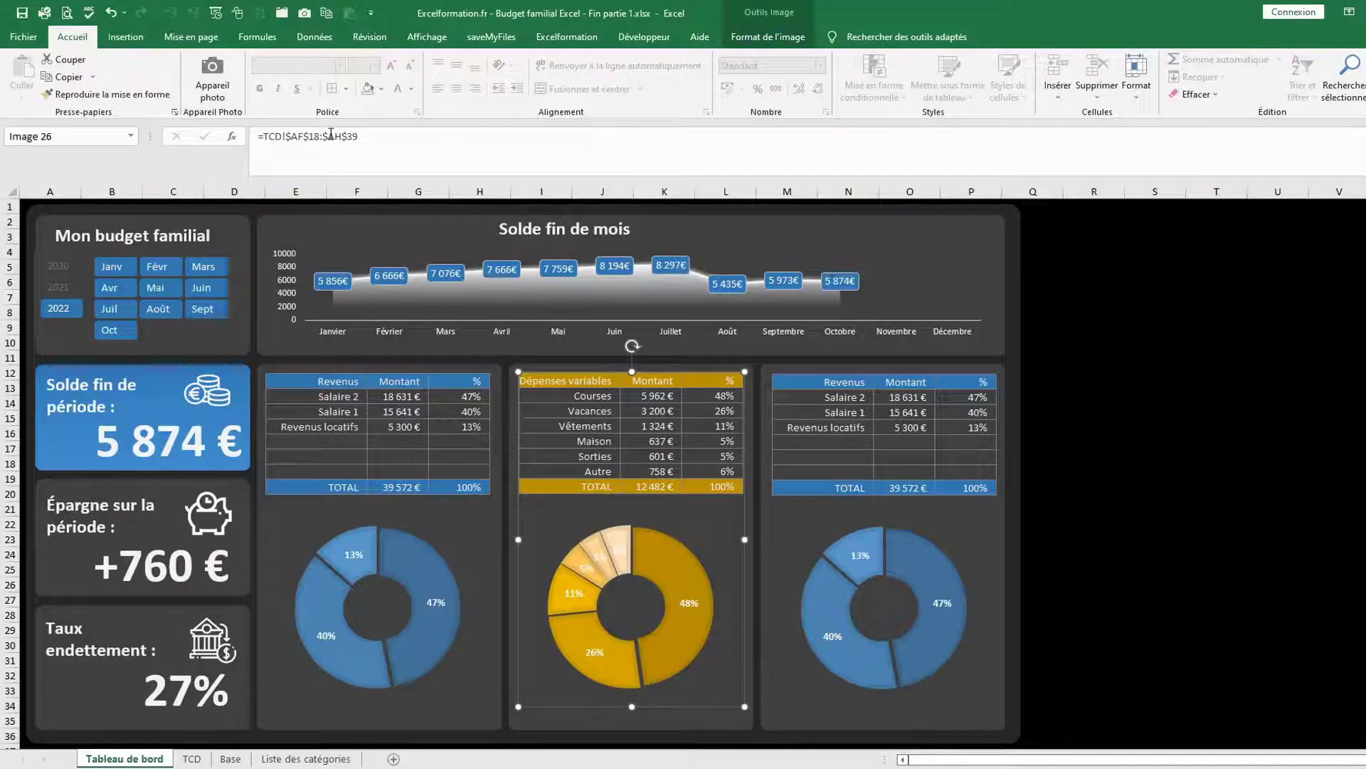
# Link the third dashboard picture to the Dépenses fixes table and chart on the TCD sheet, starting the reference at $AB$18
pyautogui.click(192, 759)
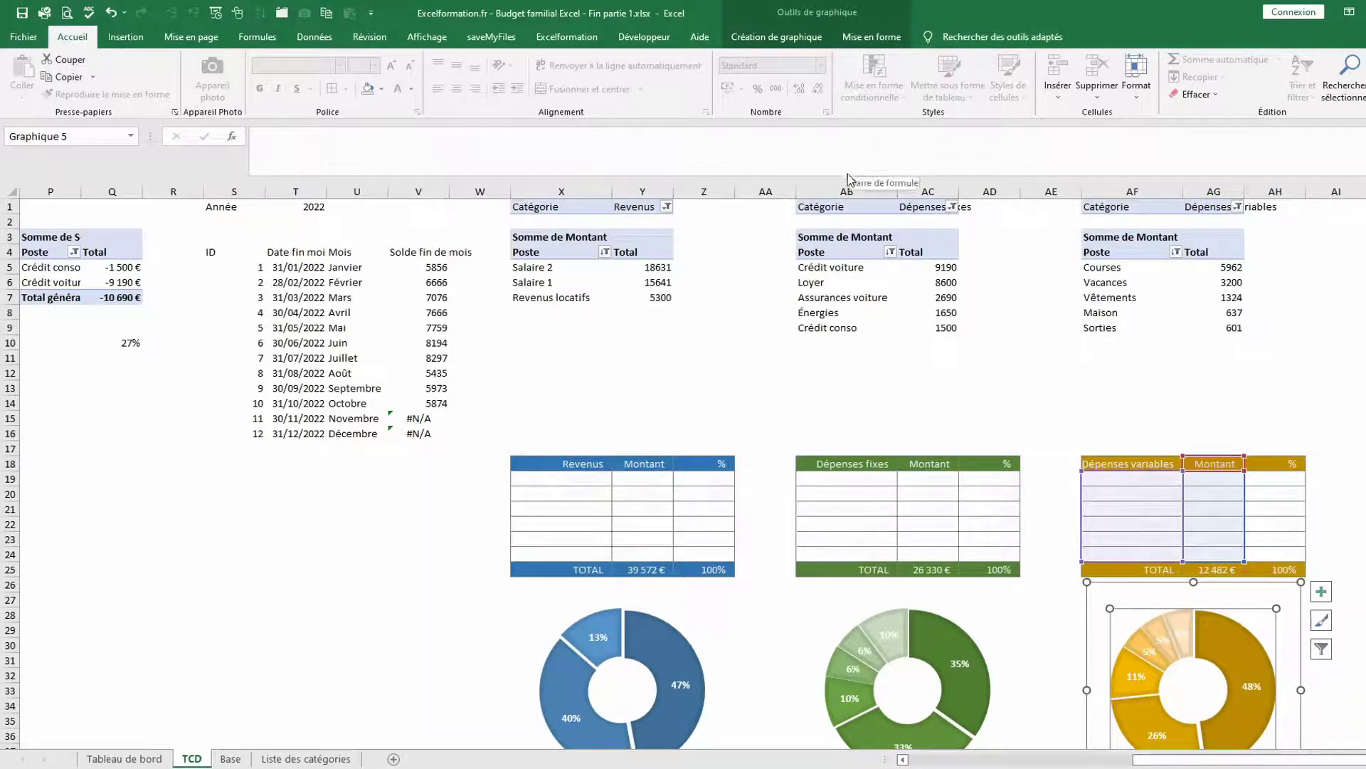
pyautogui.click(123, 759)
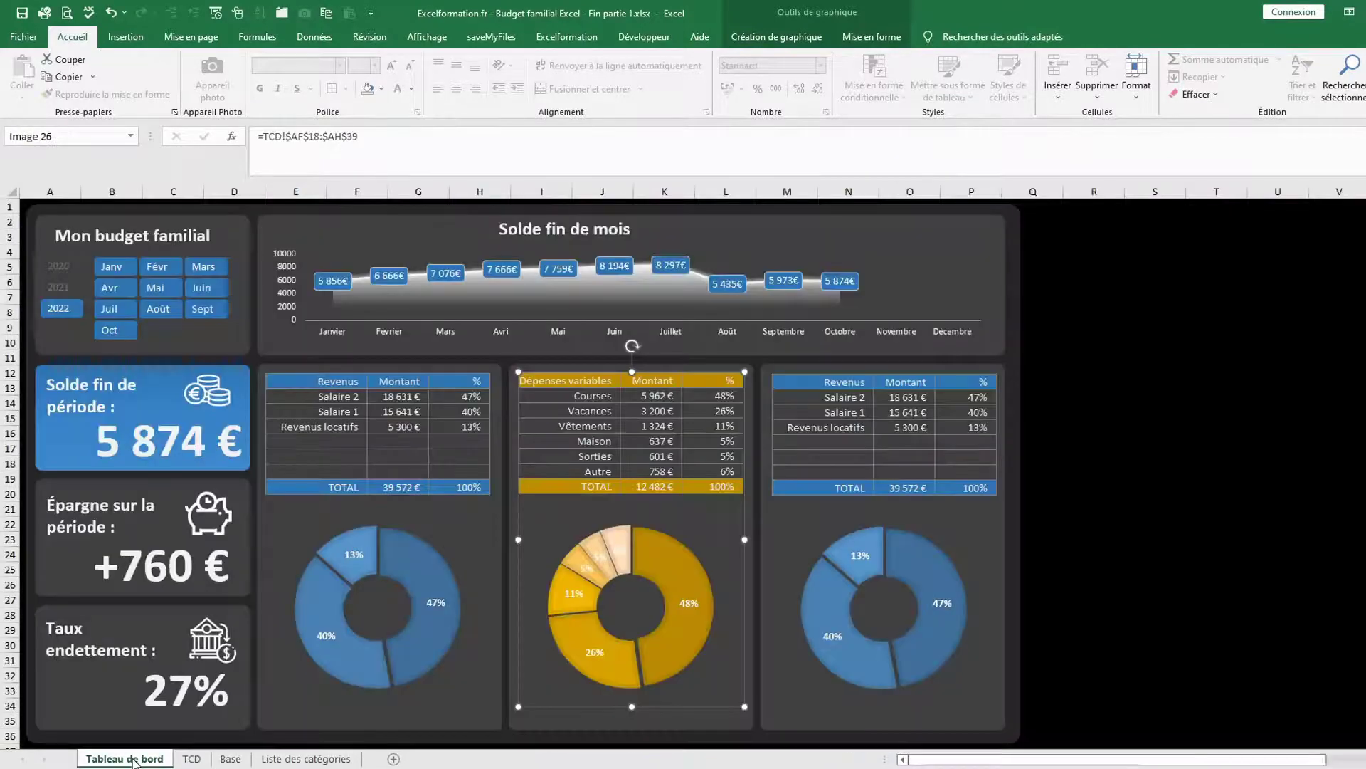
pyautogui.click(914, 596)
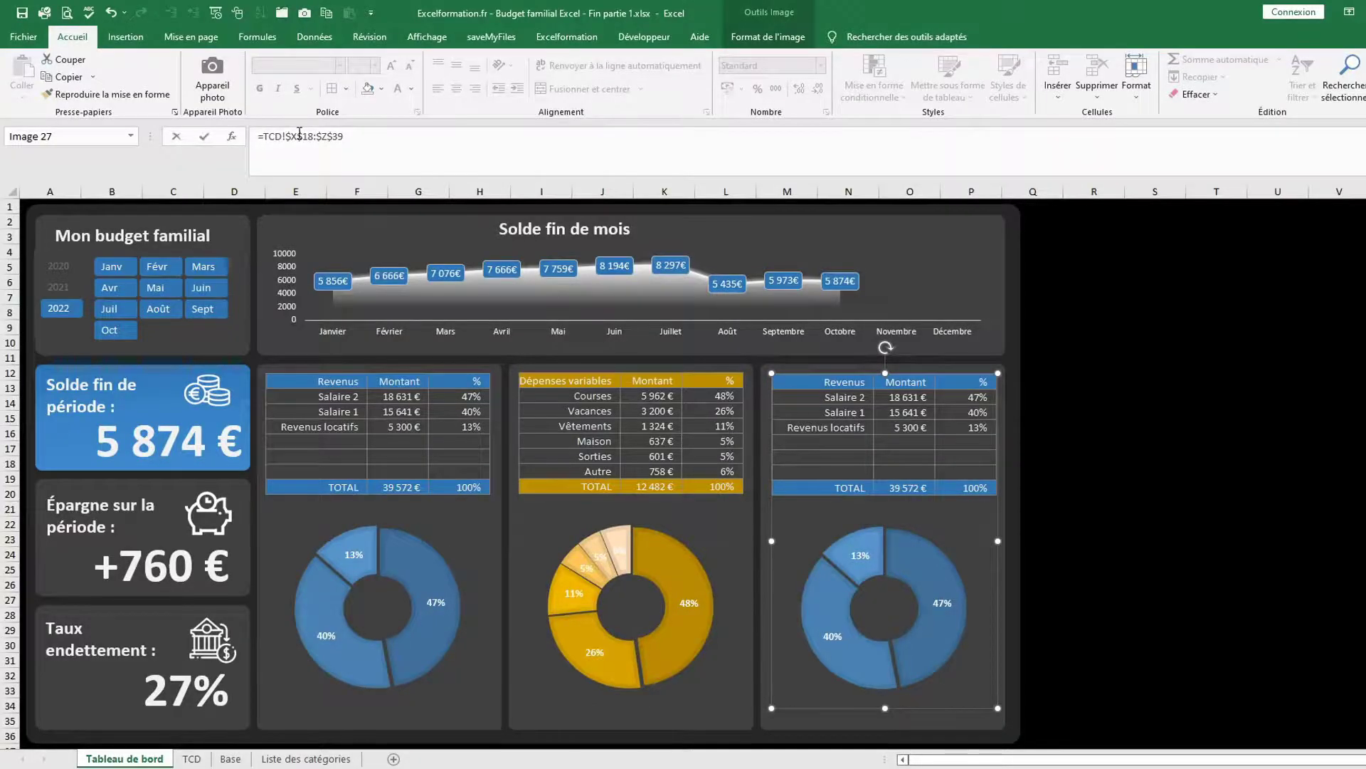
pyautogui.click(299, 135)
pyautogui.press('BackSpace')
pyautogui.write('al')
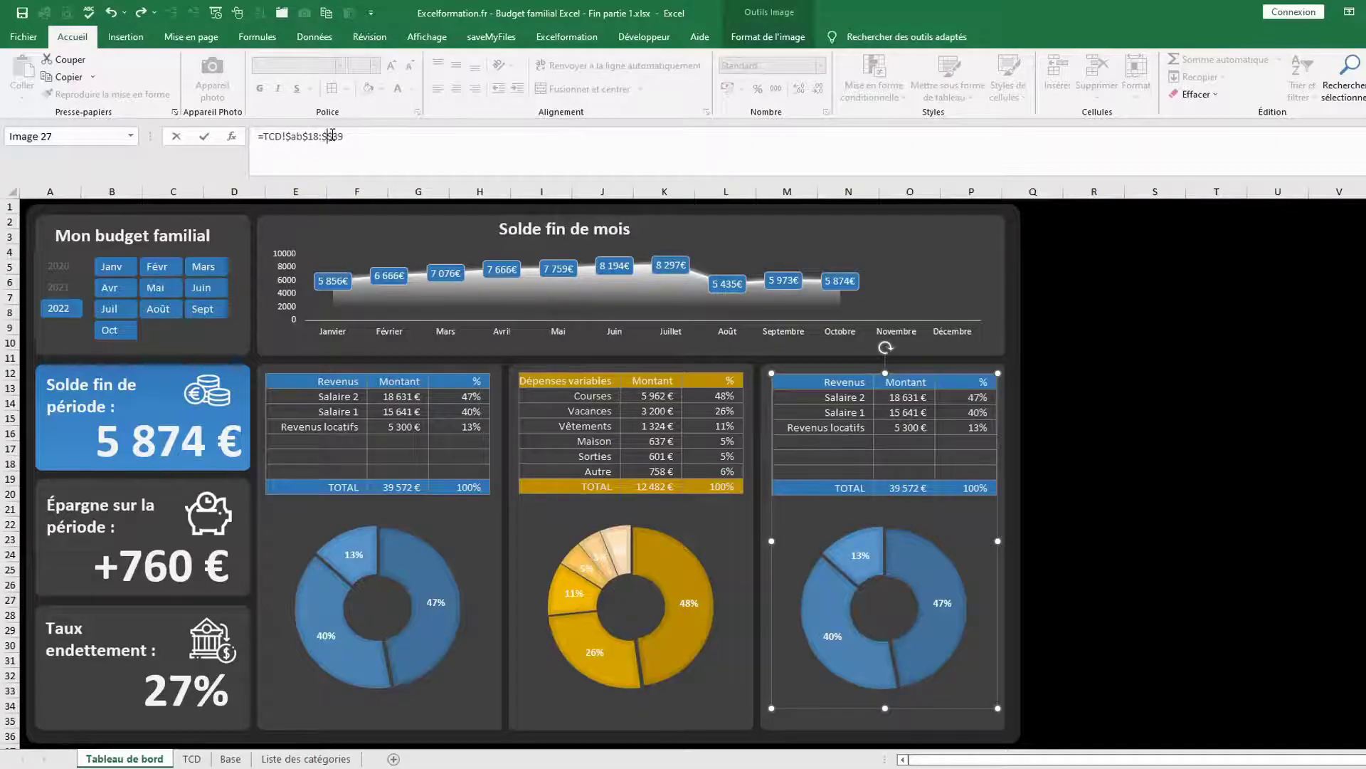
pyautogui.press('Return')
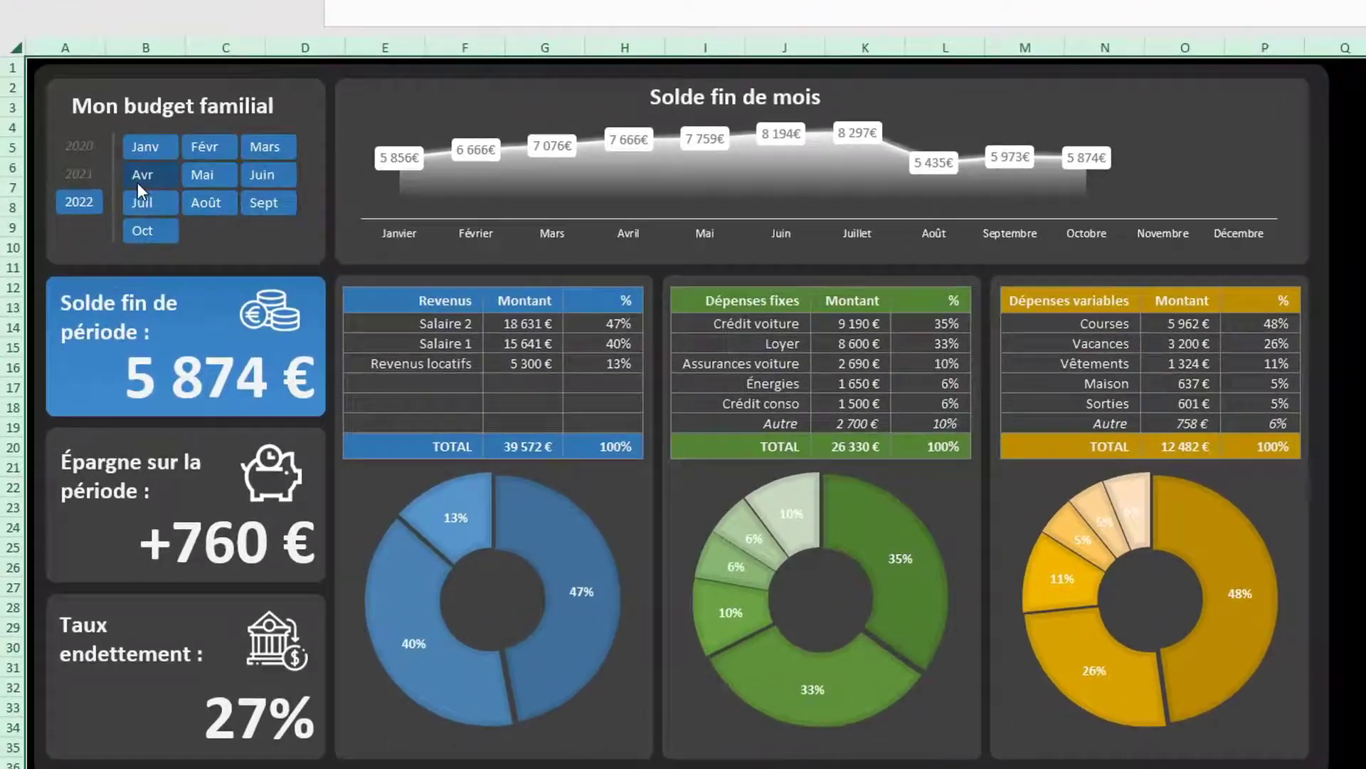
# Test the year slicer with 2021, set it back to 2022 and restrict the month slicer to Oct
pyautogui.click(63, 298)
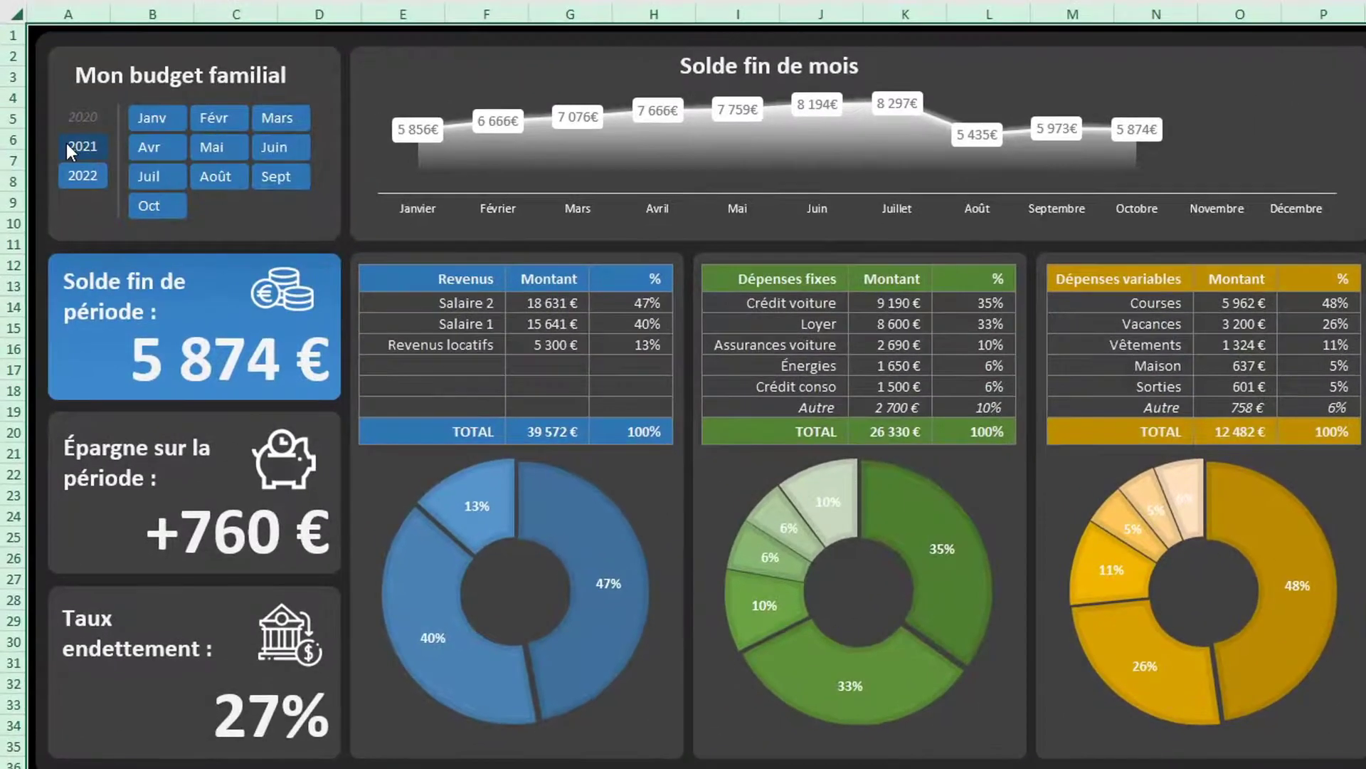
pyautogui.keyDown('ctrl'); pyautogui.click(79, 166); pyautogui.keyUp('ctrl')
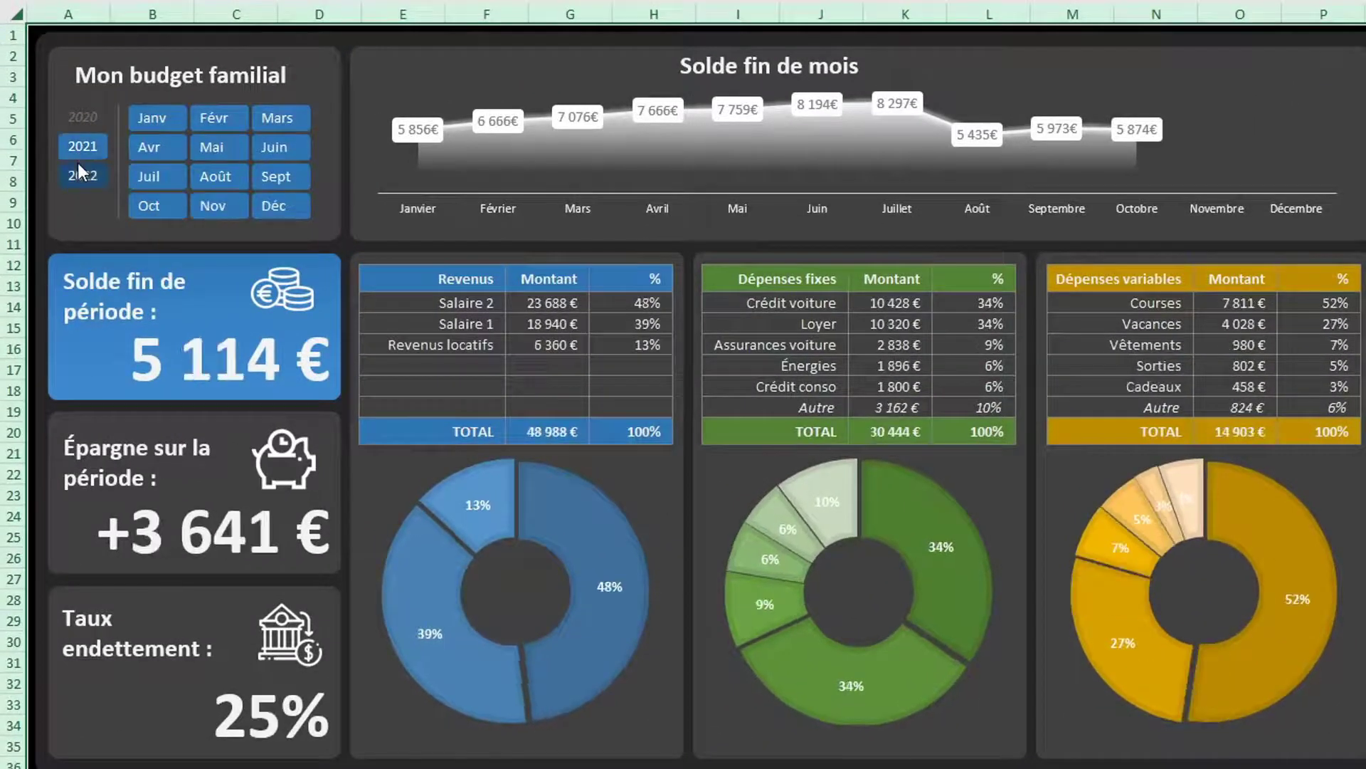
pyautogui.click(155, 205)
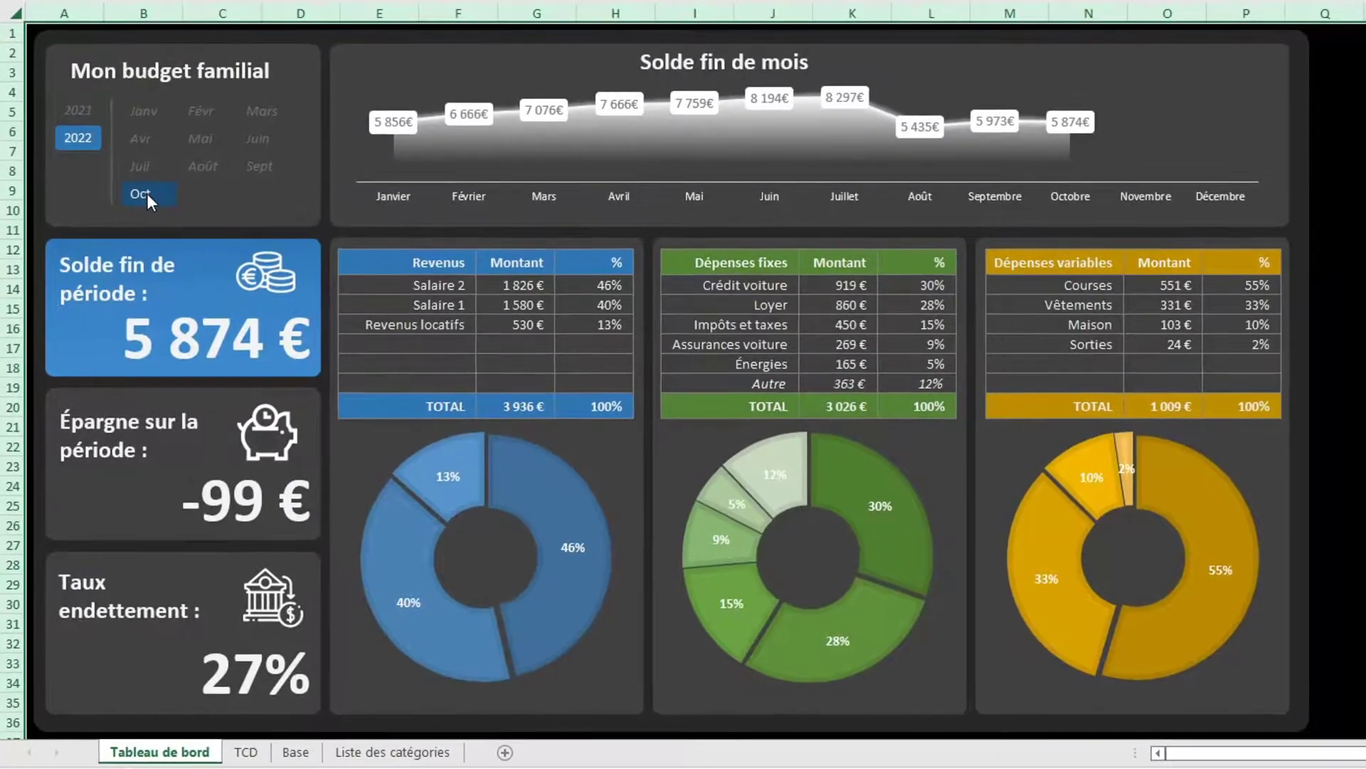
# Add a row below the last entry of the Base sheet with date 30/10 and category Revenus
pyautogui.click(296, 752)
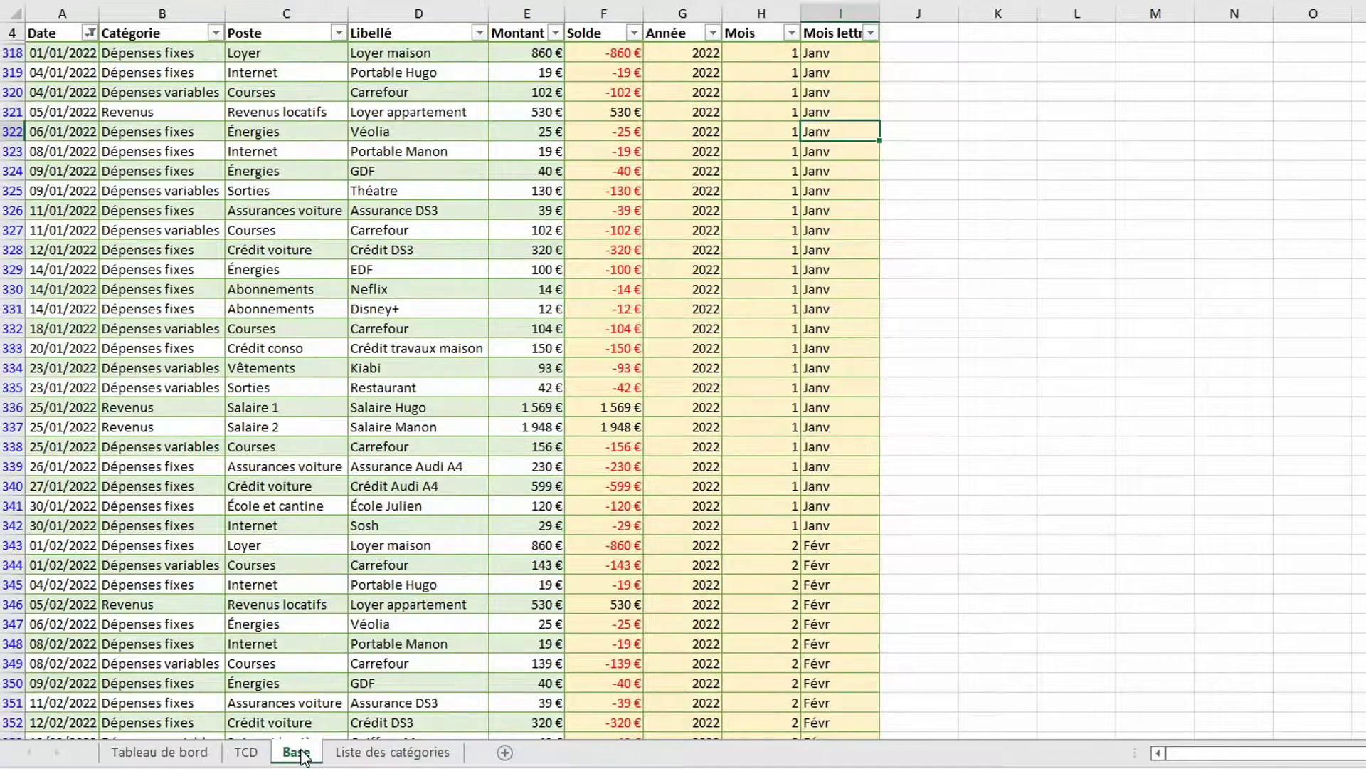
pyautogui.click(67, 545)
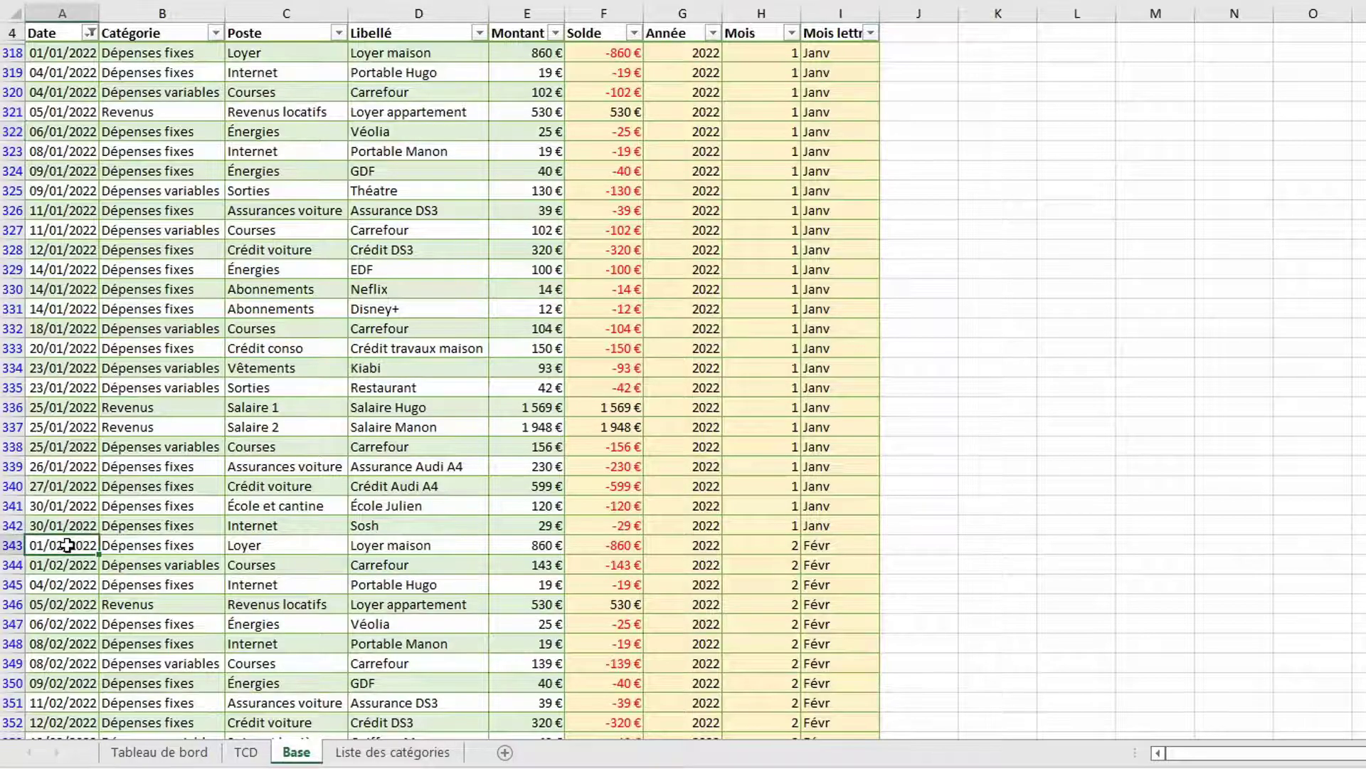
pyautogui.hotkey('ctrl', 'Down')
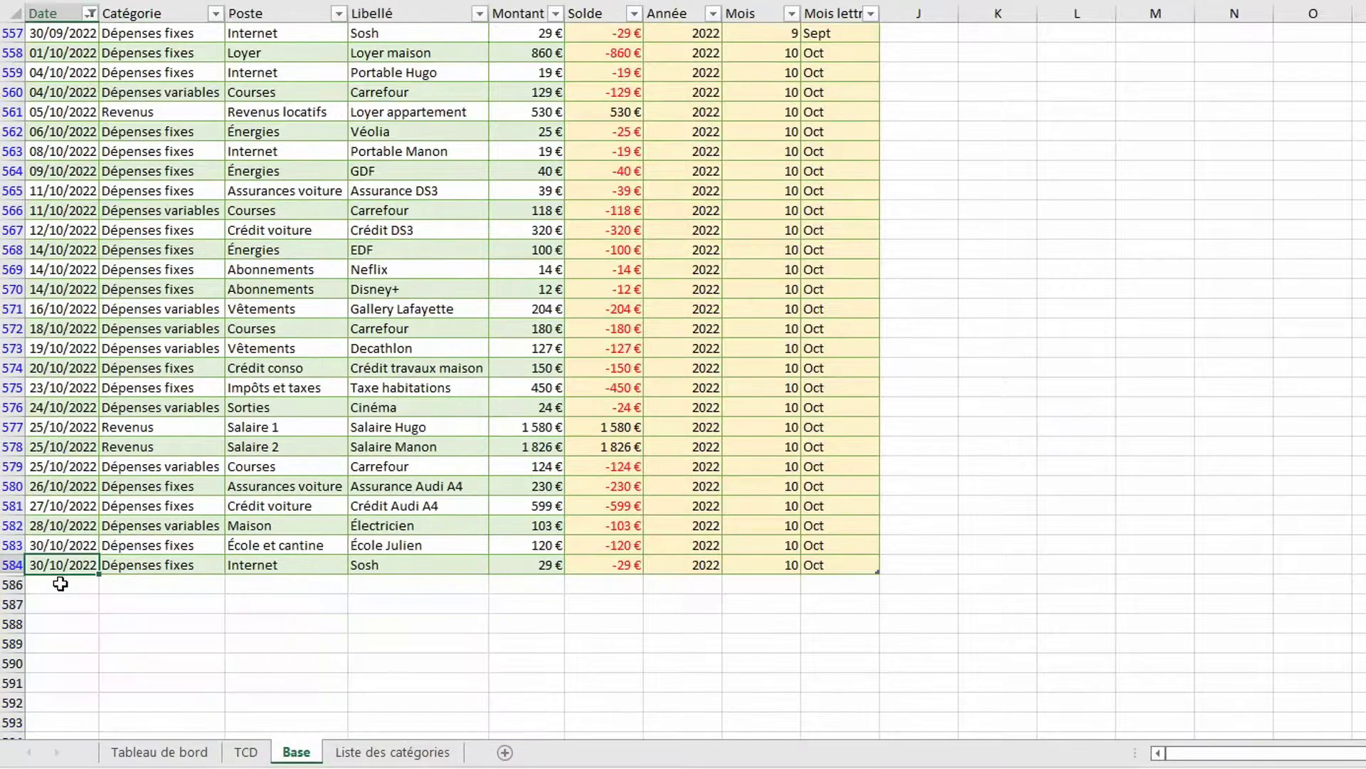
pyautogui.click(60, 583)
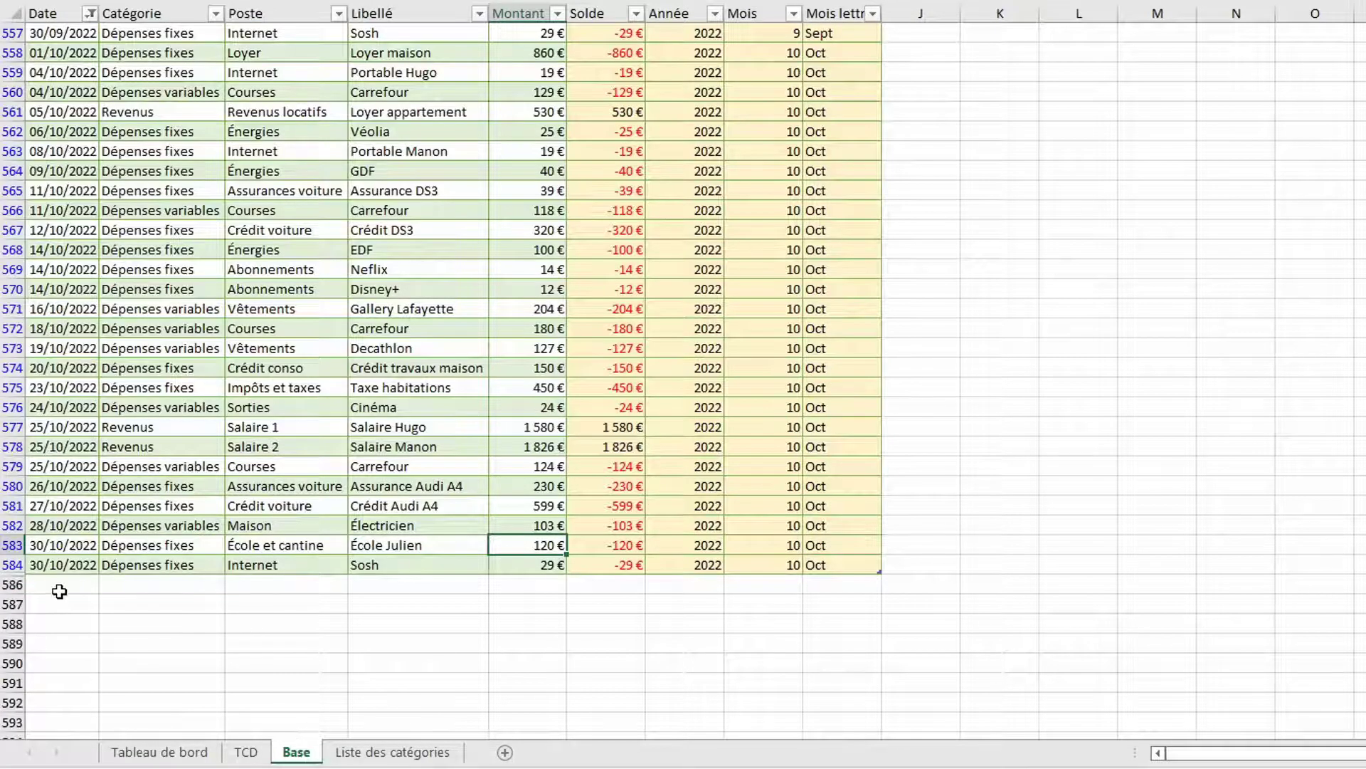
pyautogui.click(59, 587)
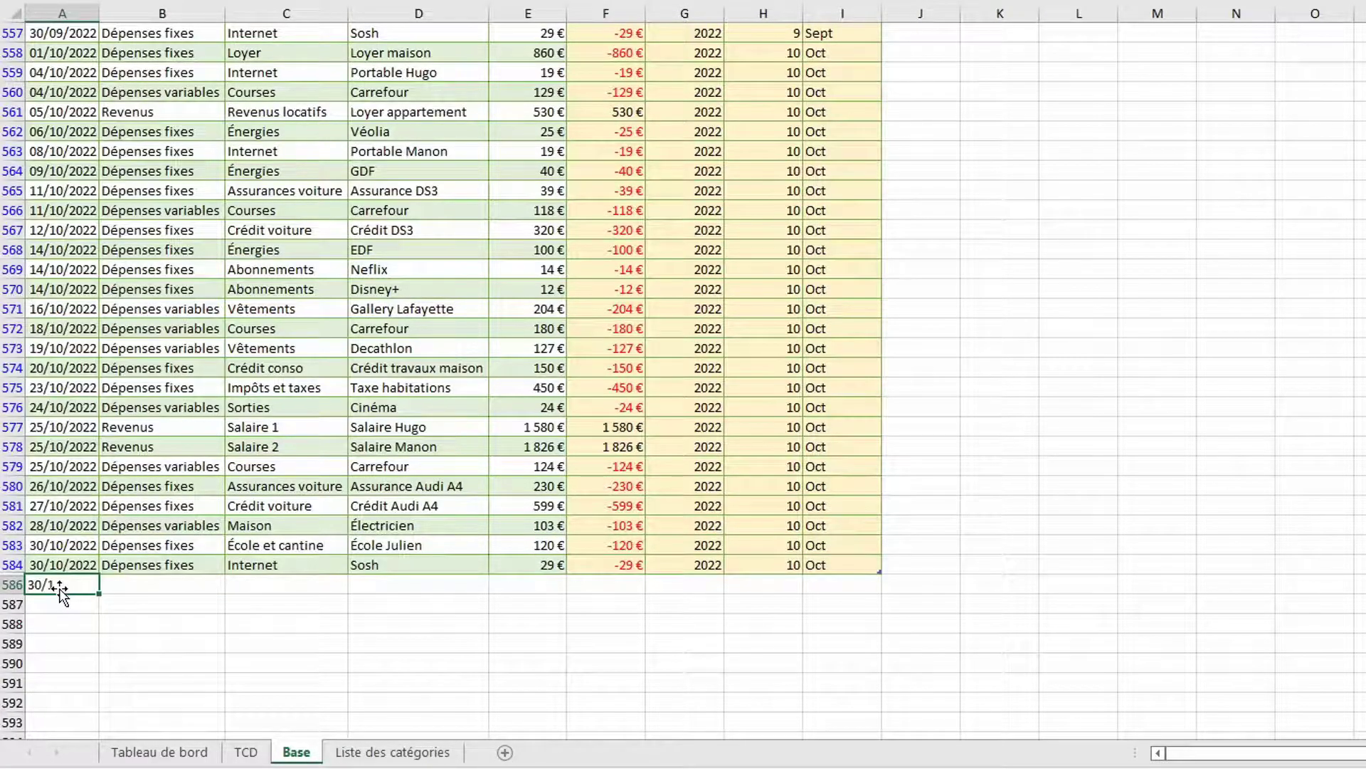
pyautogui.write('30/10')
pyautogui.press('Tab')
pyautogui.write('Revenus')
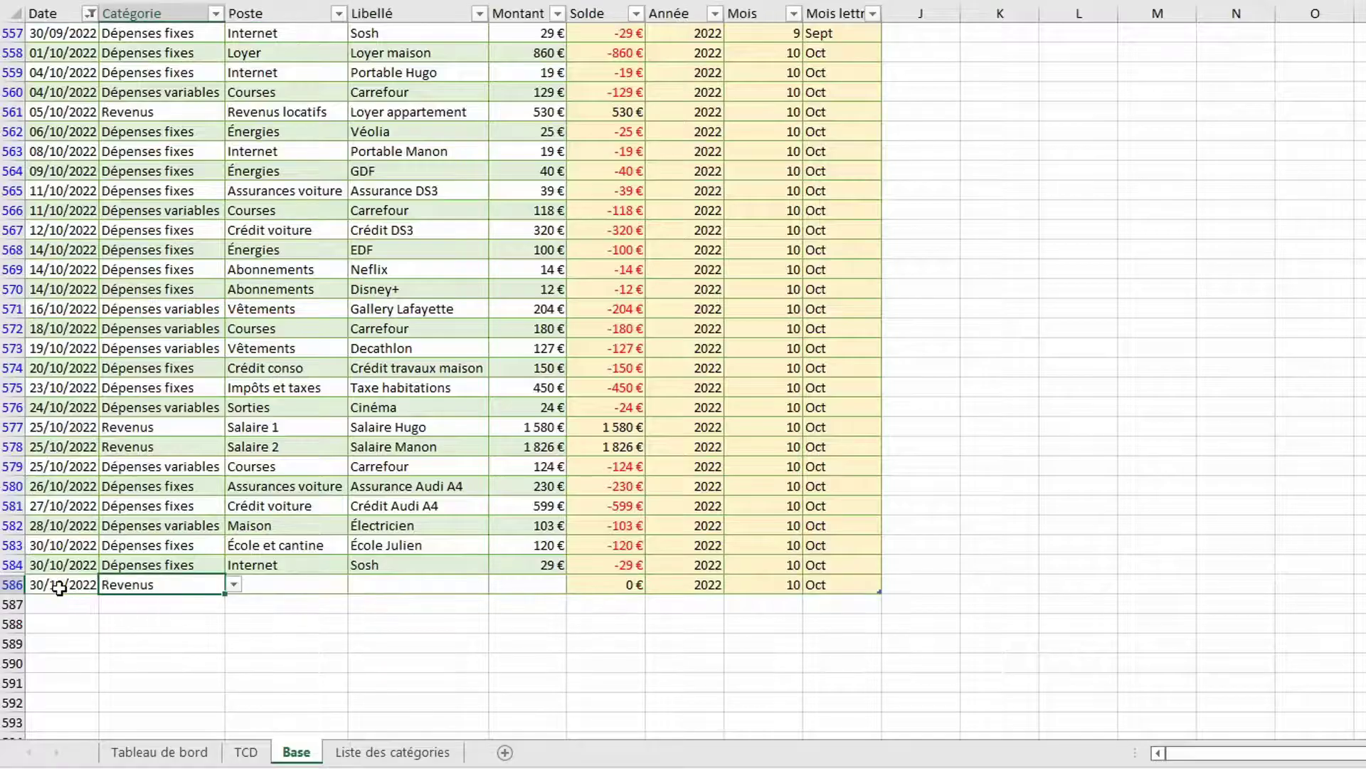
# Check the Poste choices for the new row and add Gains aux jeux to the Revenus column of the Liste des catégories sheet
pyautogui.click(305, 583)
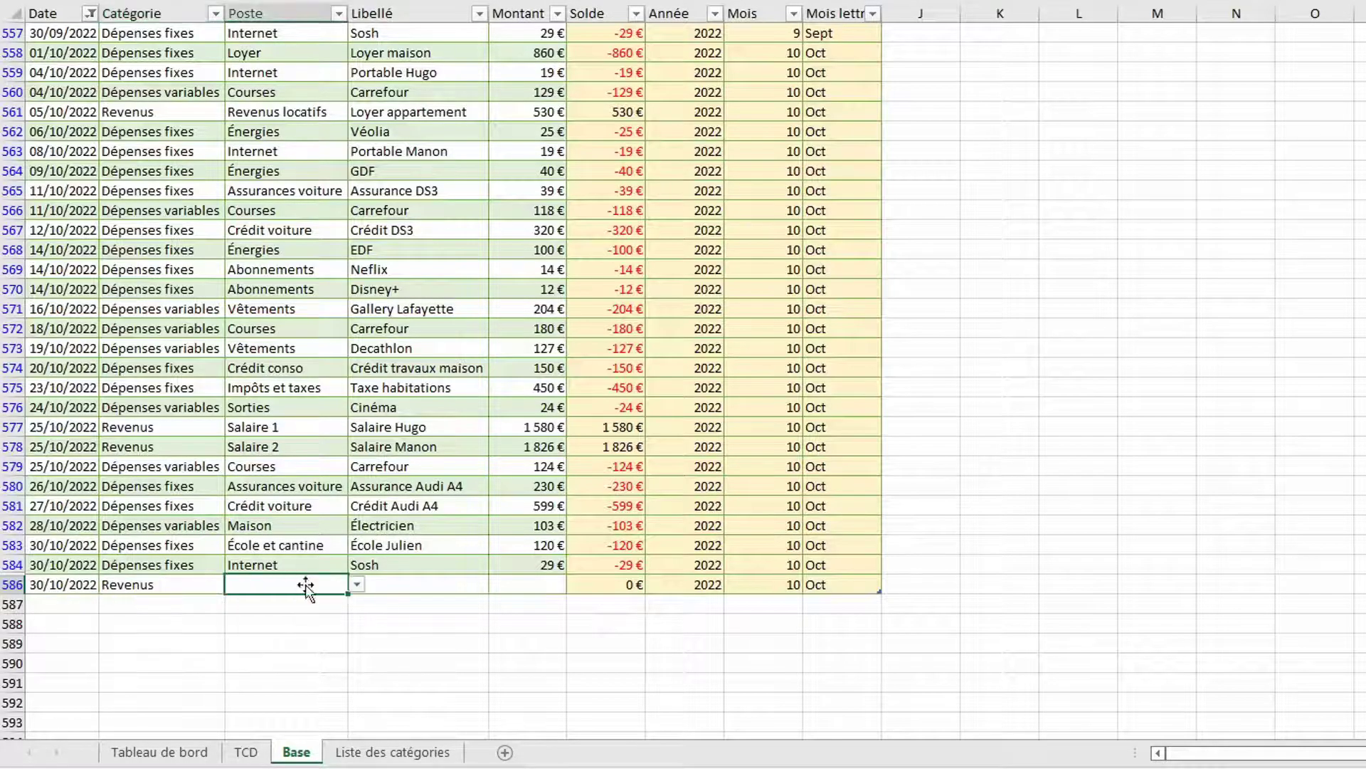
pyautogui.click(358, 582)
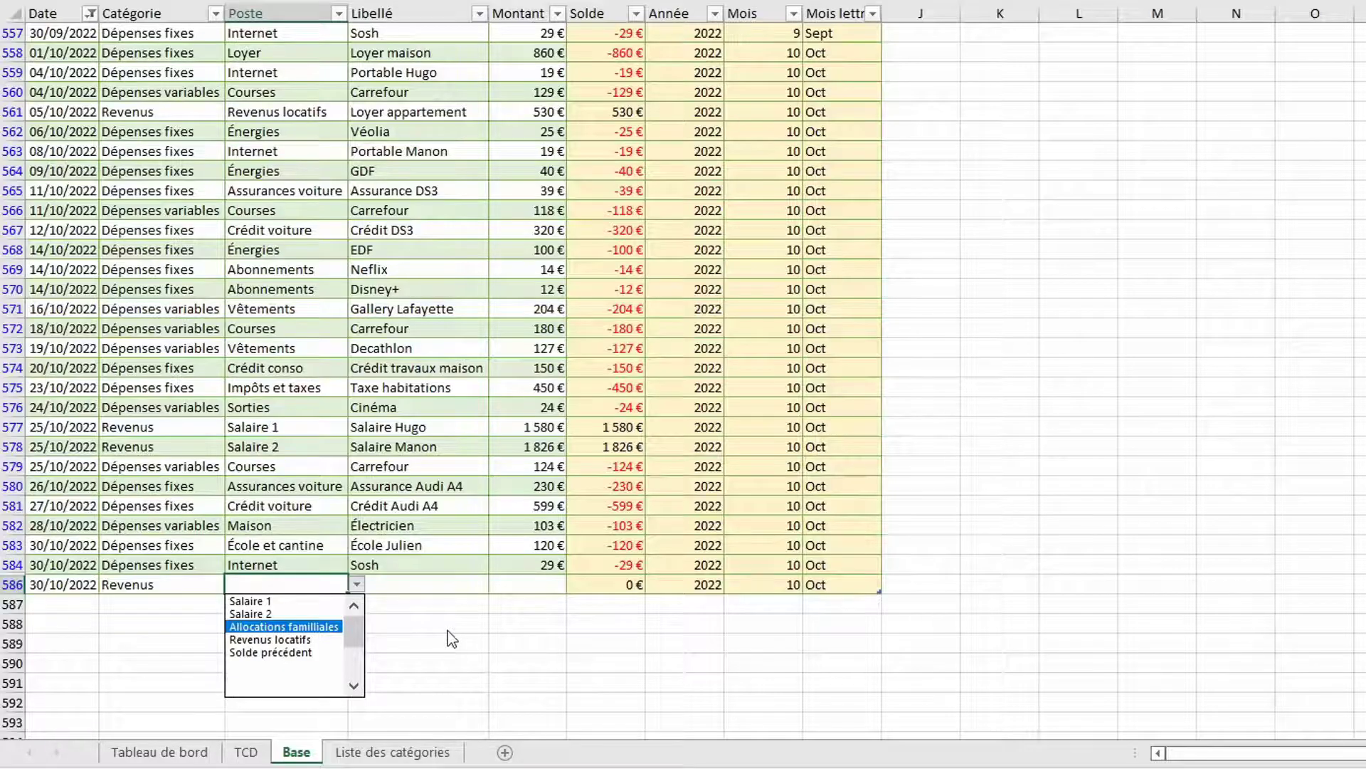
pyautogui.press('Escape')
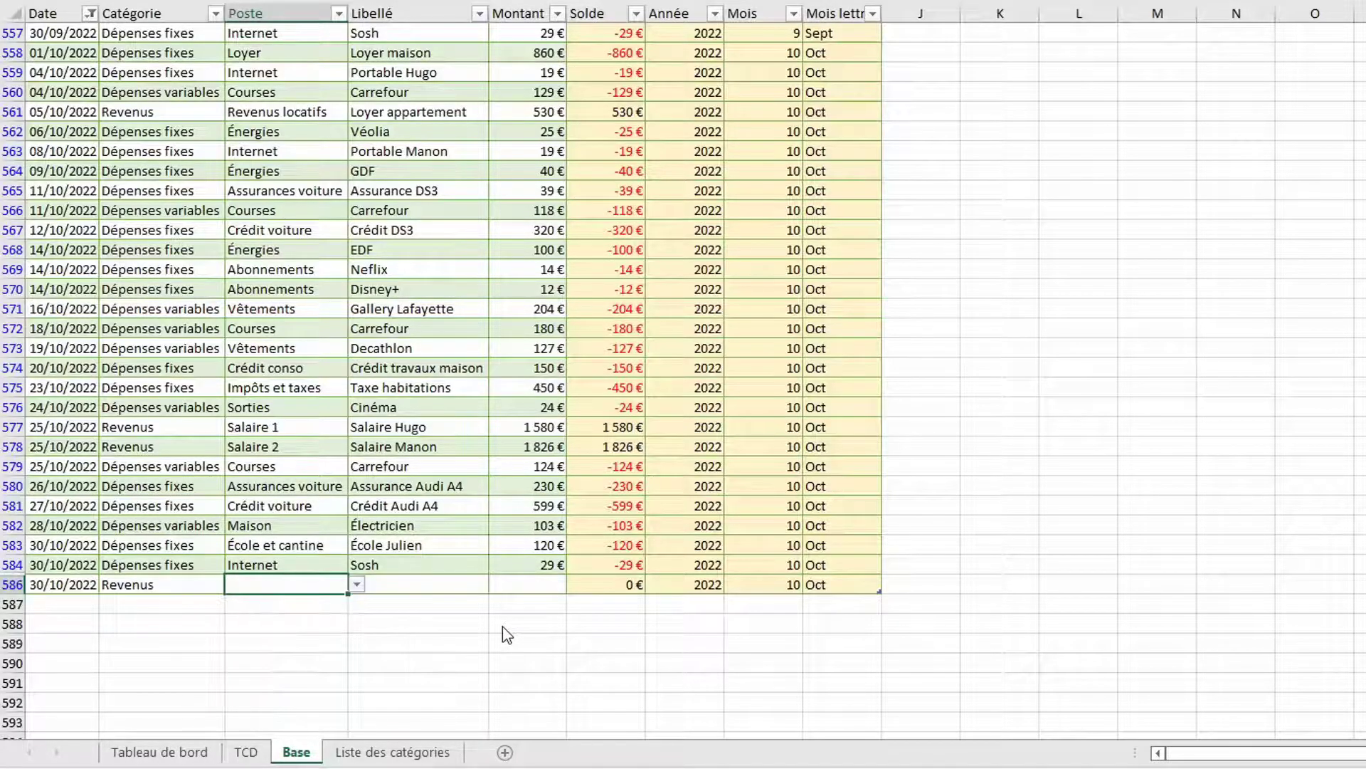
pyautogui.click(375, 755)
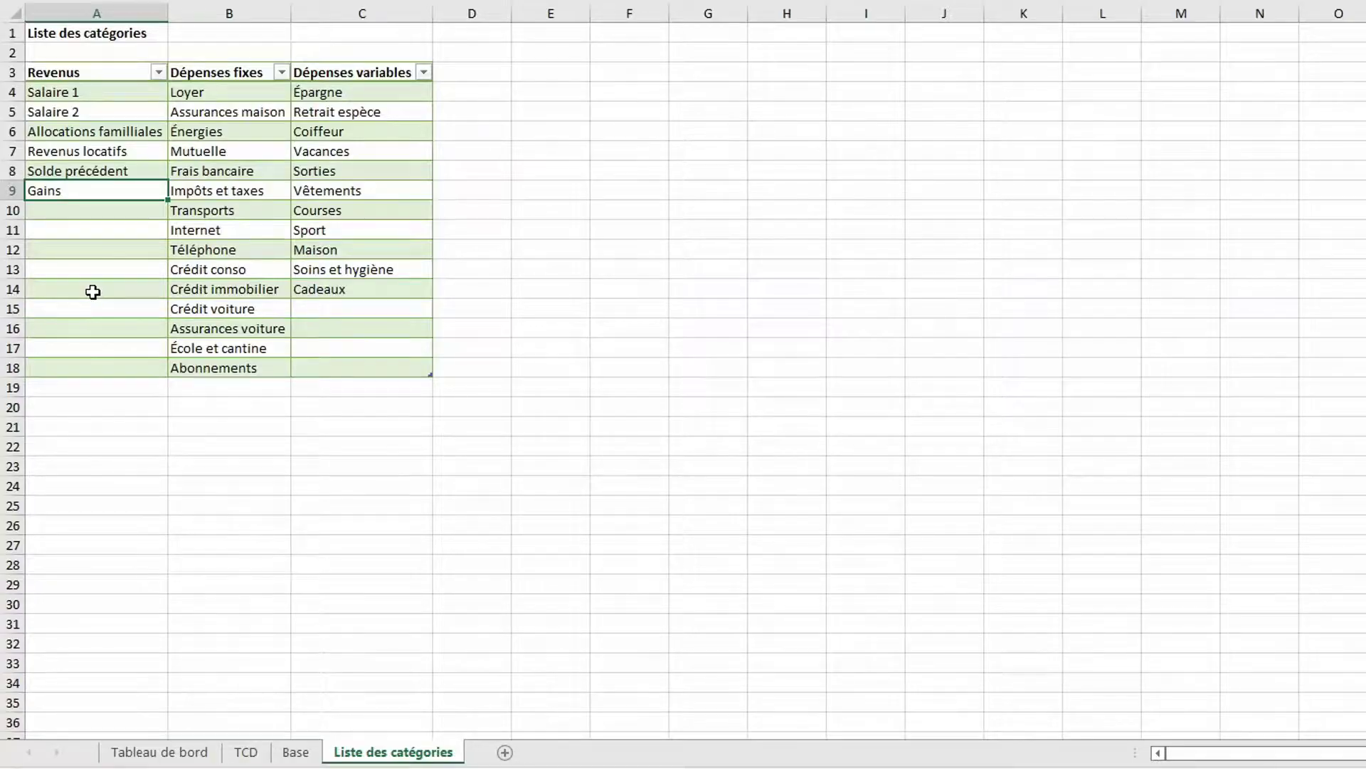
pyautogui.write('aux jeux')
pyautogui.press('Return')
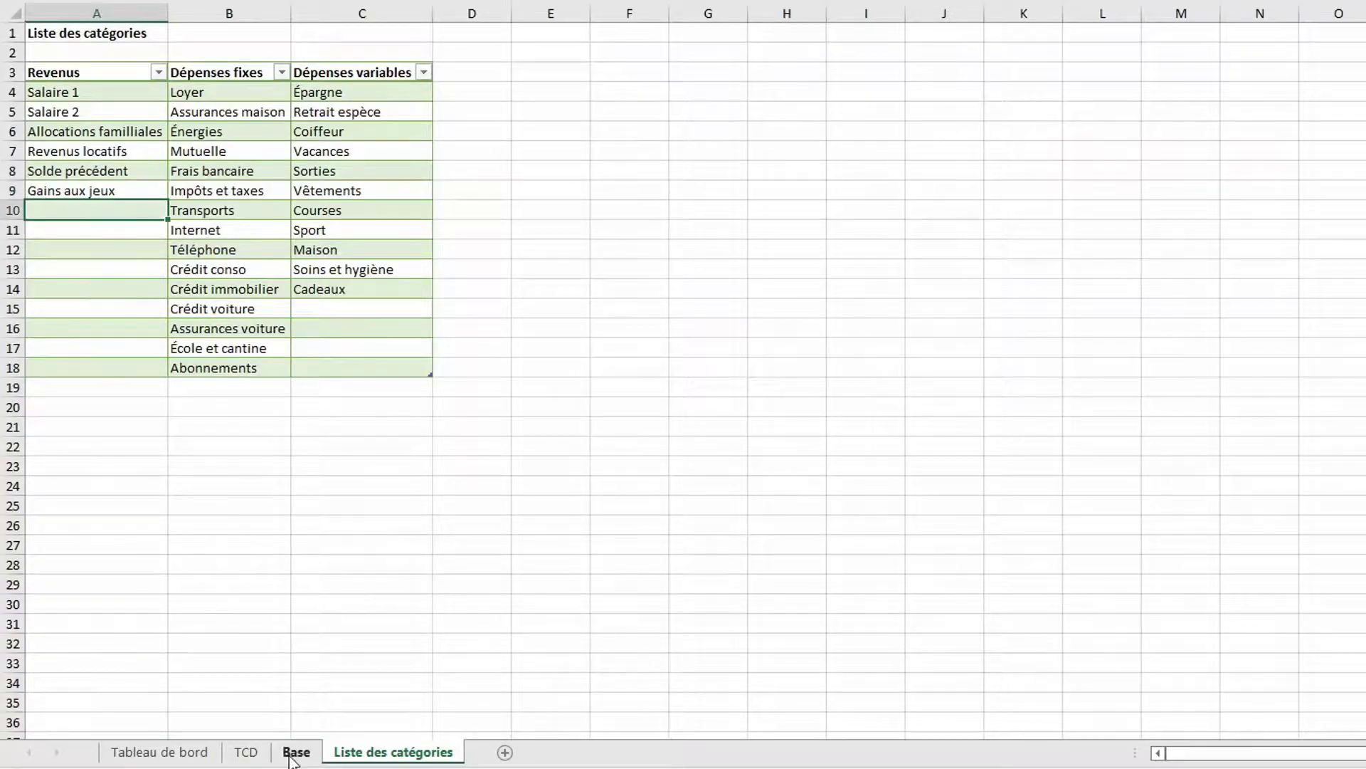
# Back on the Base sheet, choose Gains aux jeux from the list as the new row's Poste
pyautogui.click(295, 752)
pyautogui.click(357, 584)
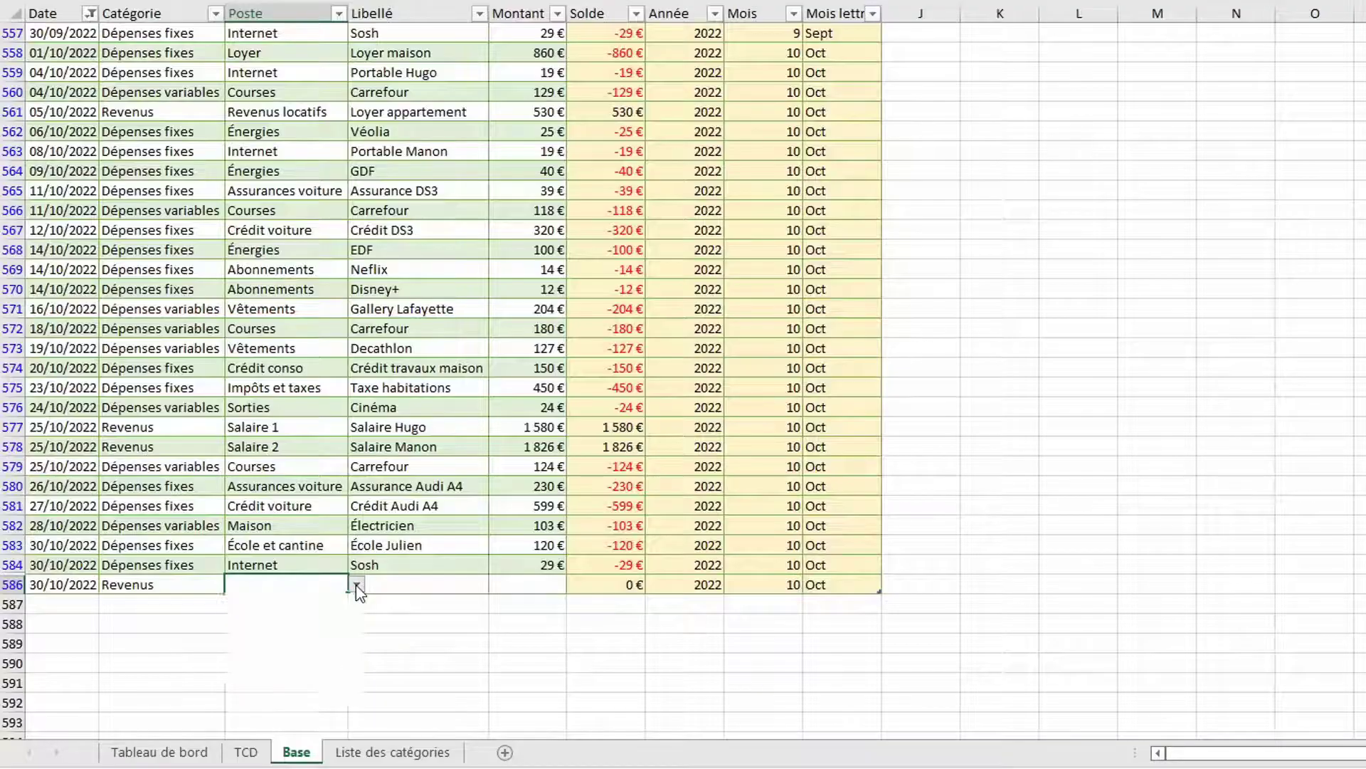
pyautogui.click(358, 606)
pyautogui.click(358, 606)
pyautogui.click(358, 607)
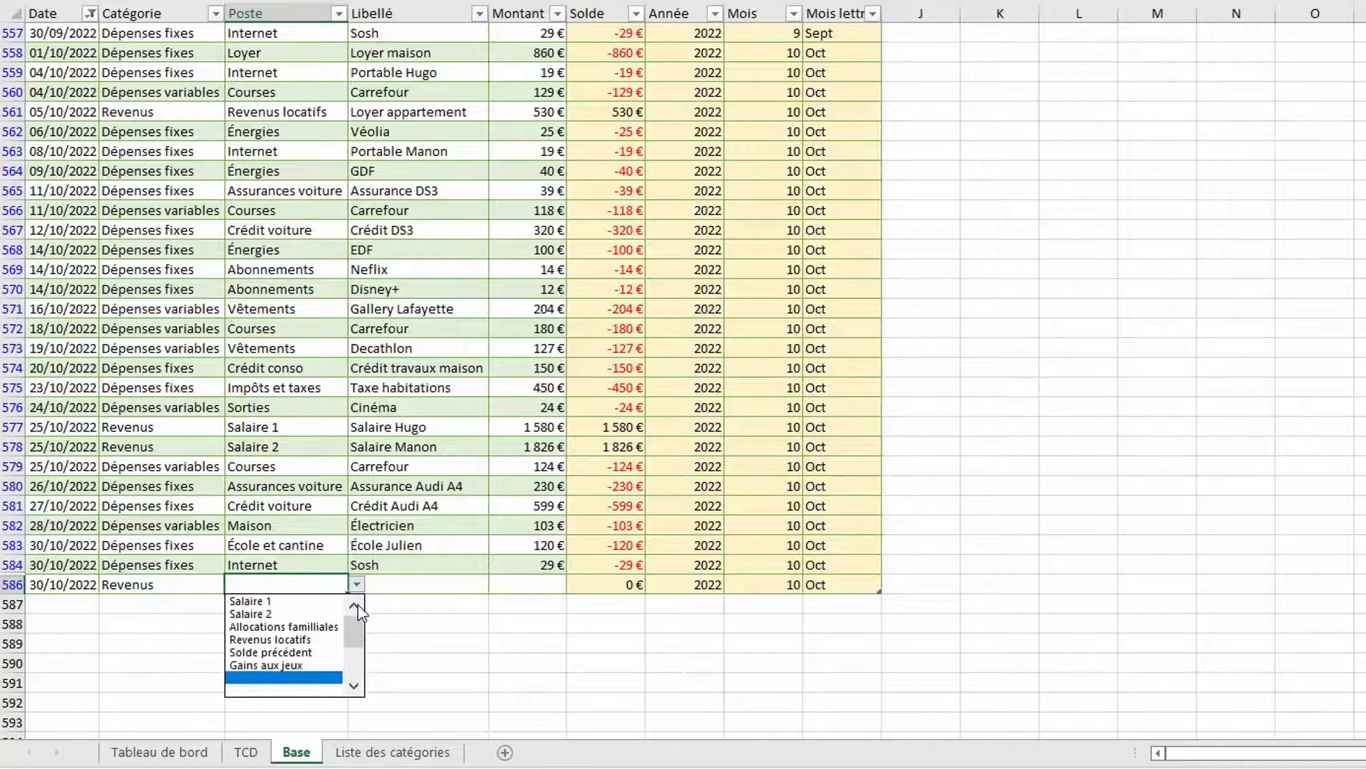
pyautogui.click(288, 666)
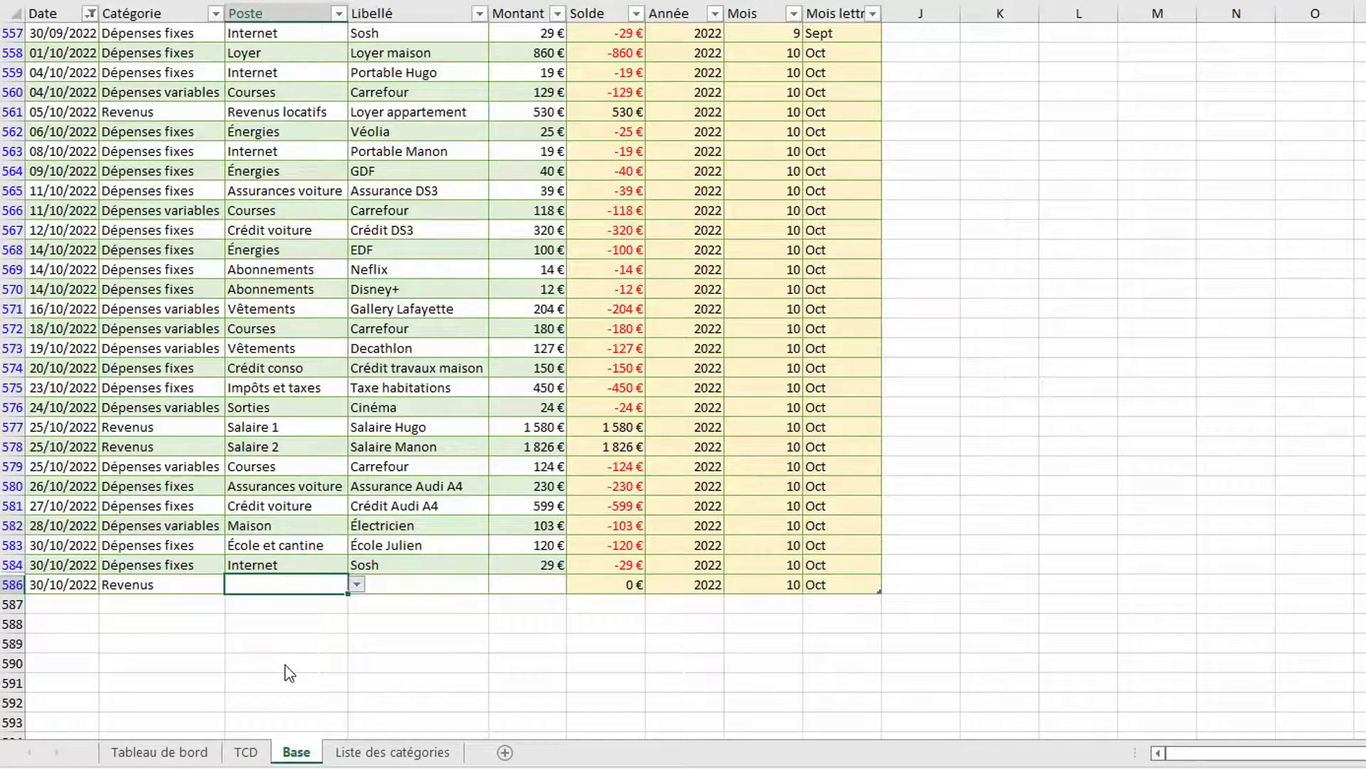
# Complete the new Gains aux jeux row with the Libellé Loto and a Montant of 150 000
pyautogui.click(410, 589)
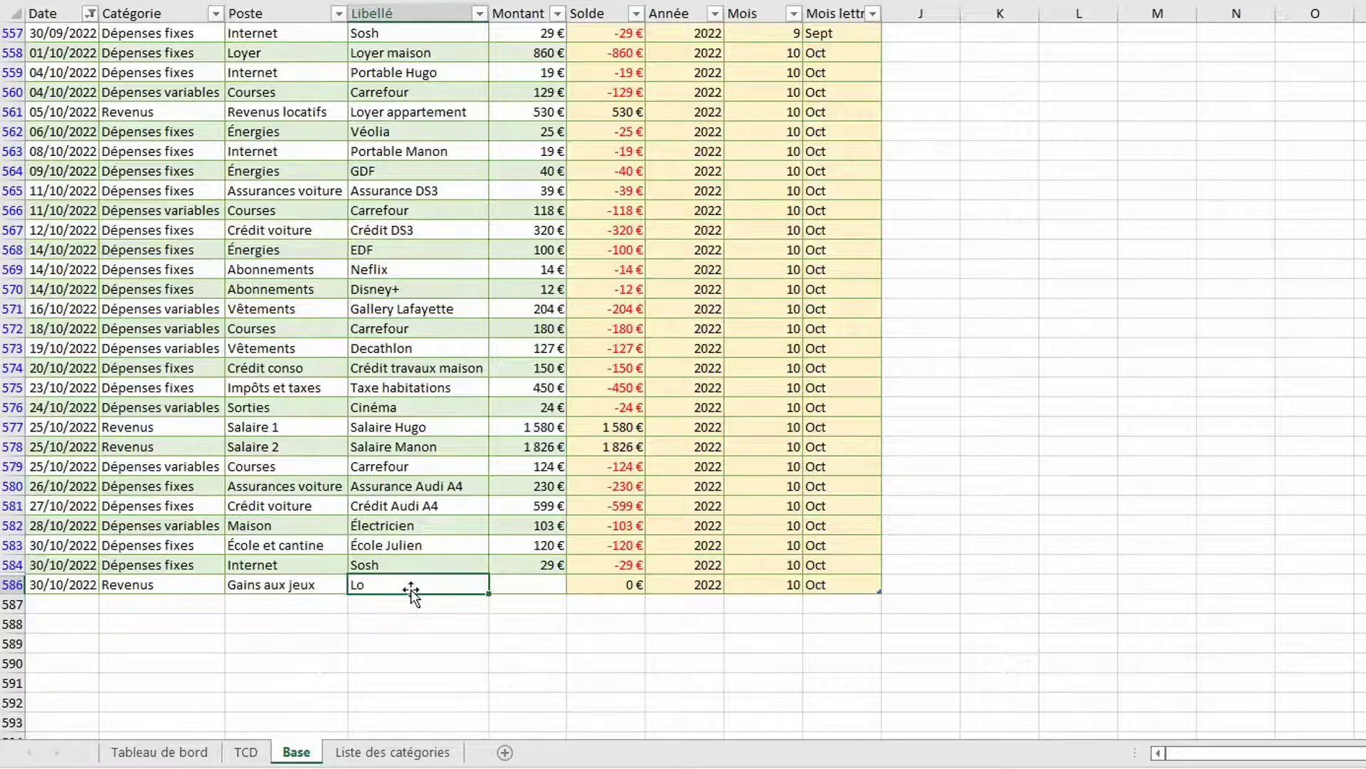
pyautogui.press('Tab')
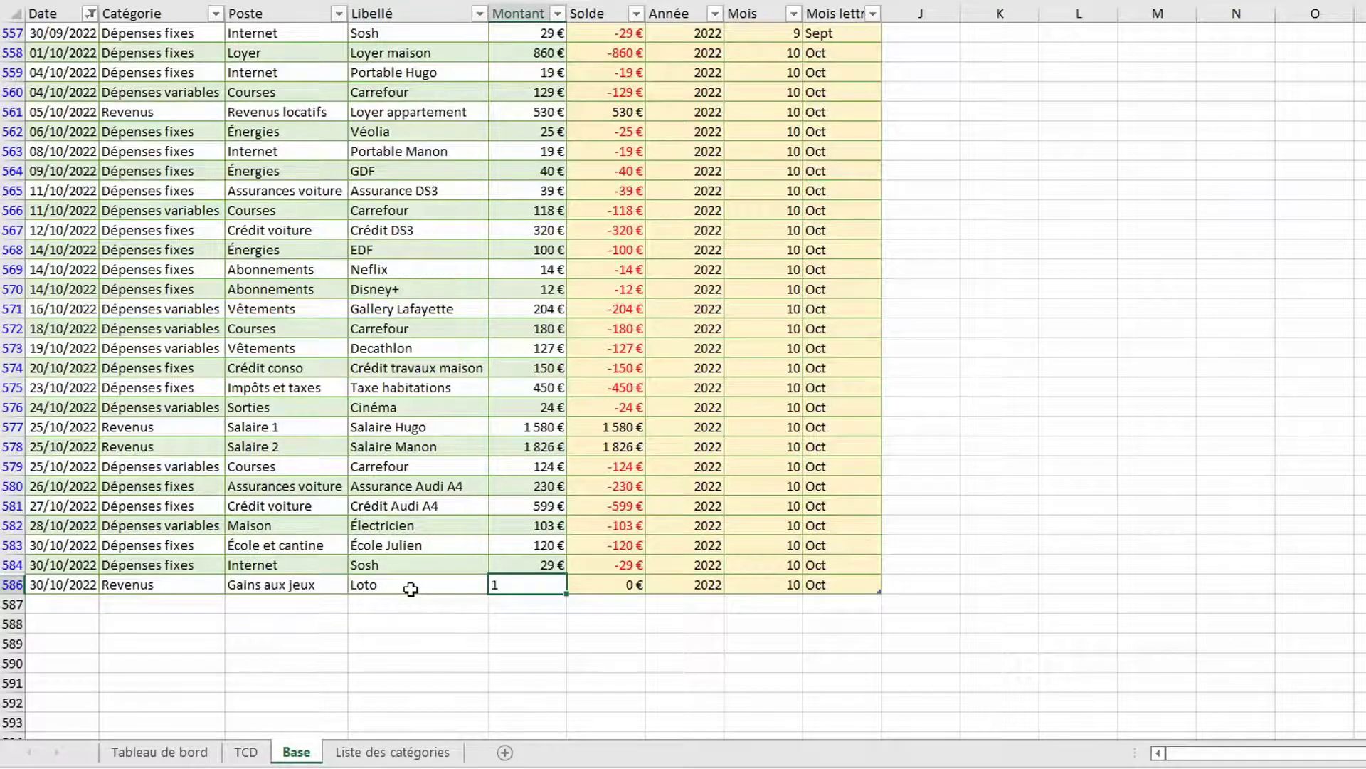
pyautogui.write('150 000')
pyautogui.press('Return')
# Refresh all the workbook's data from the Tableau de bord sheet
pyautogui.click(188, 756)
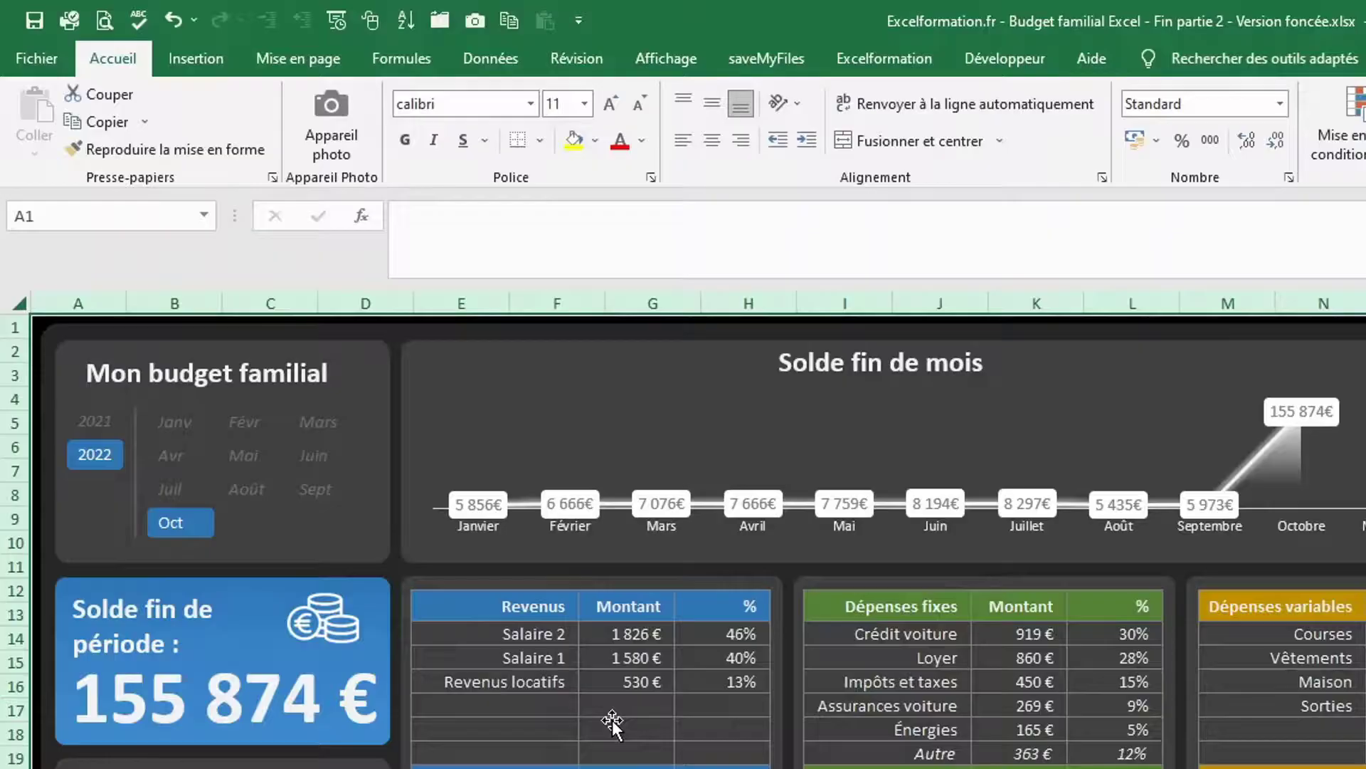
pyautogui.click(497, 62)
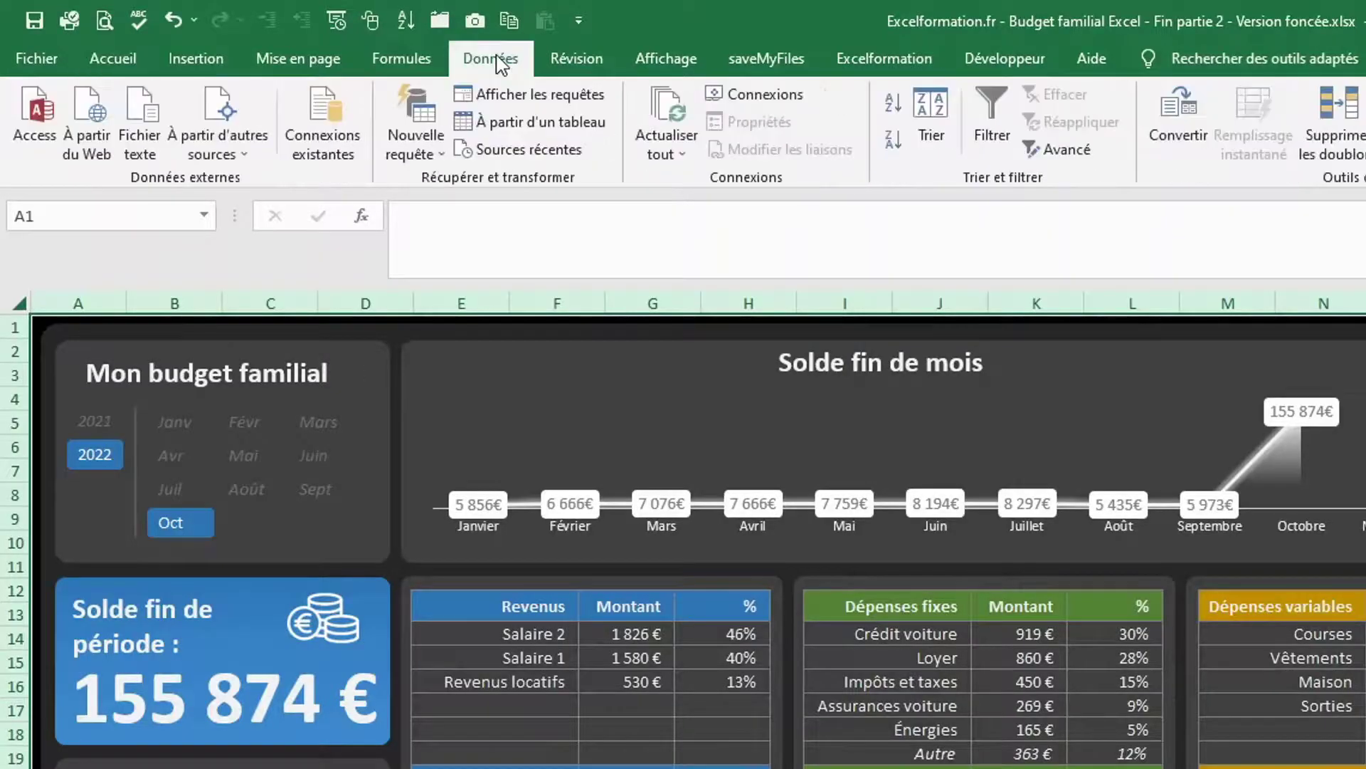
pyautogui.click(676, 121)
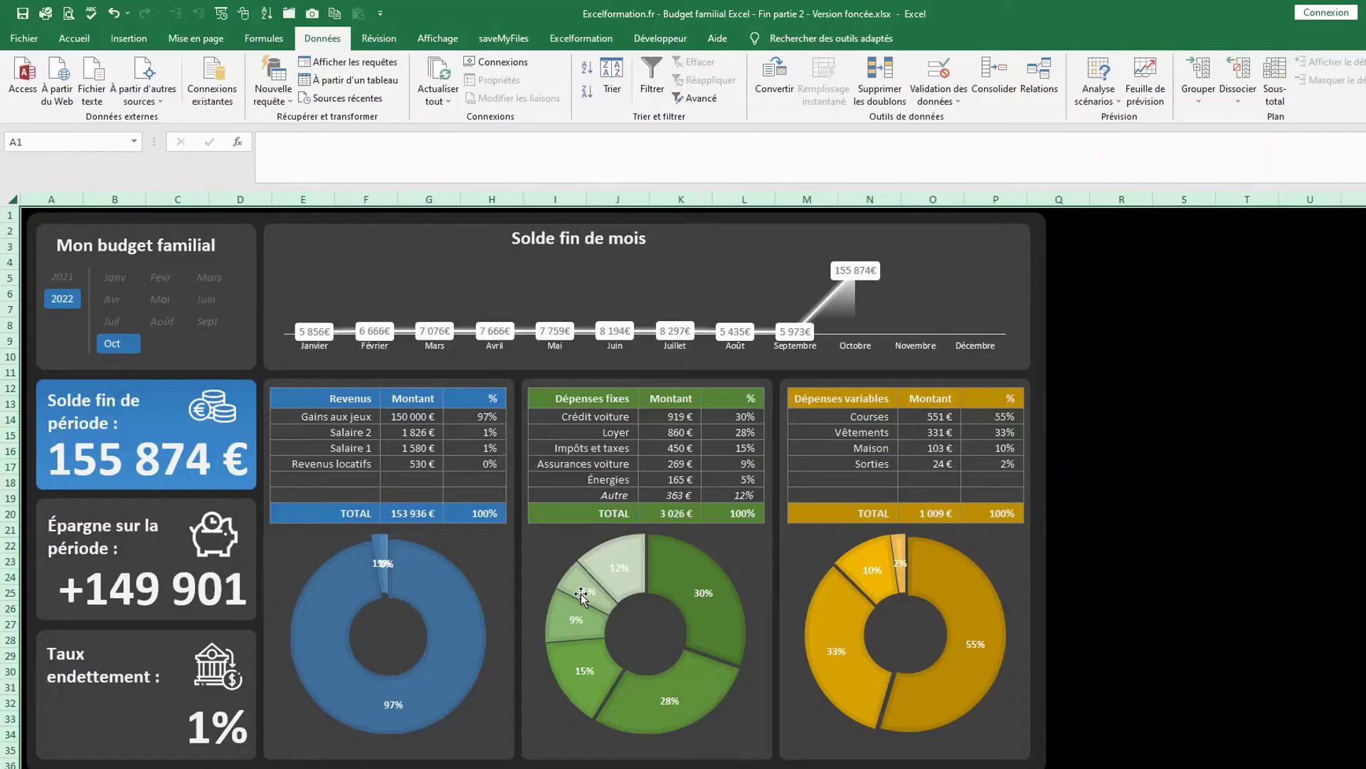
# Switch to the Version claire and Version bleue workbooks to compare the dashboard's colour schemes
pyautogui.hotkey('alt', 'Tab')
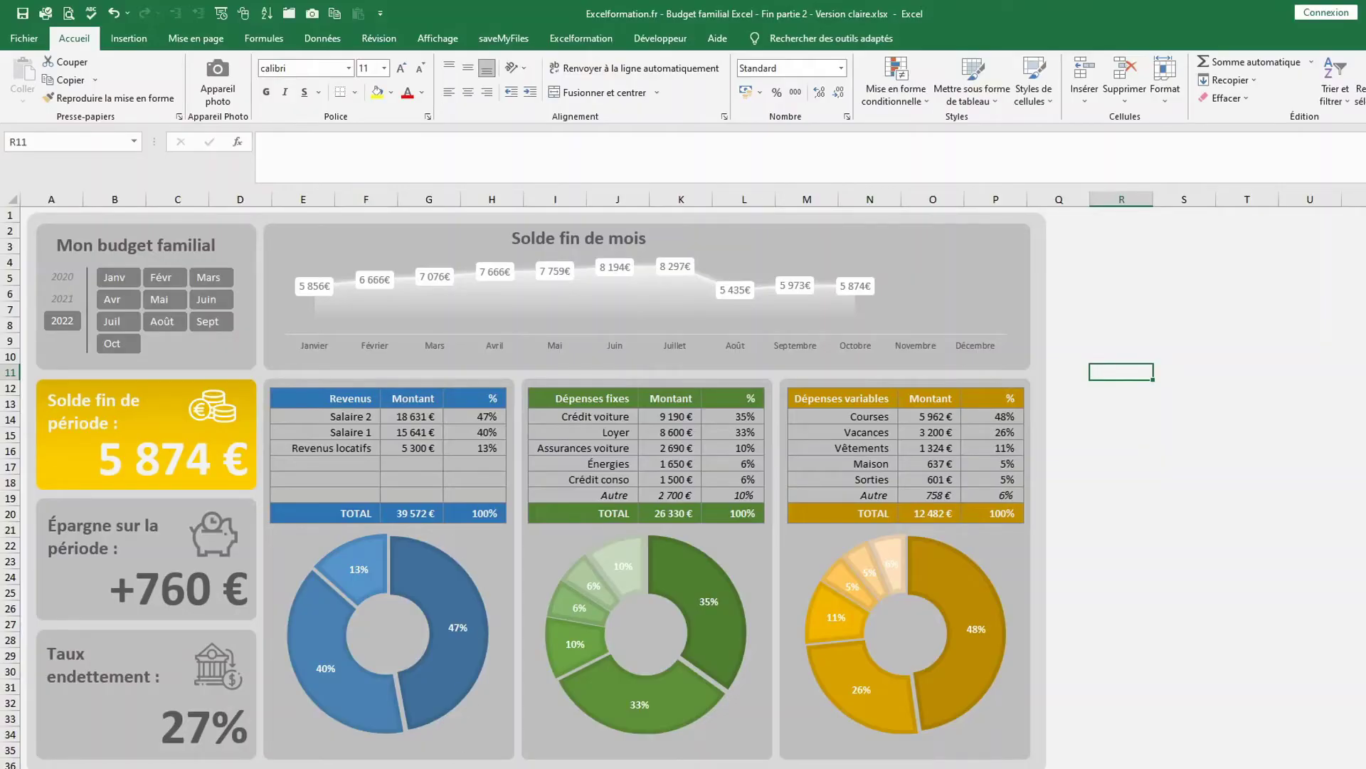
pyautogui.hotkey('alt', 'Tab')
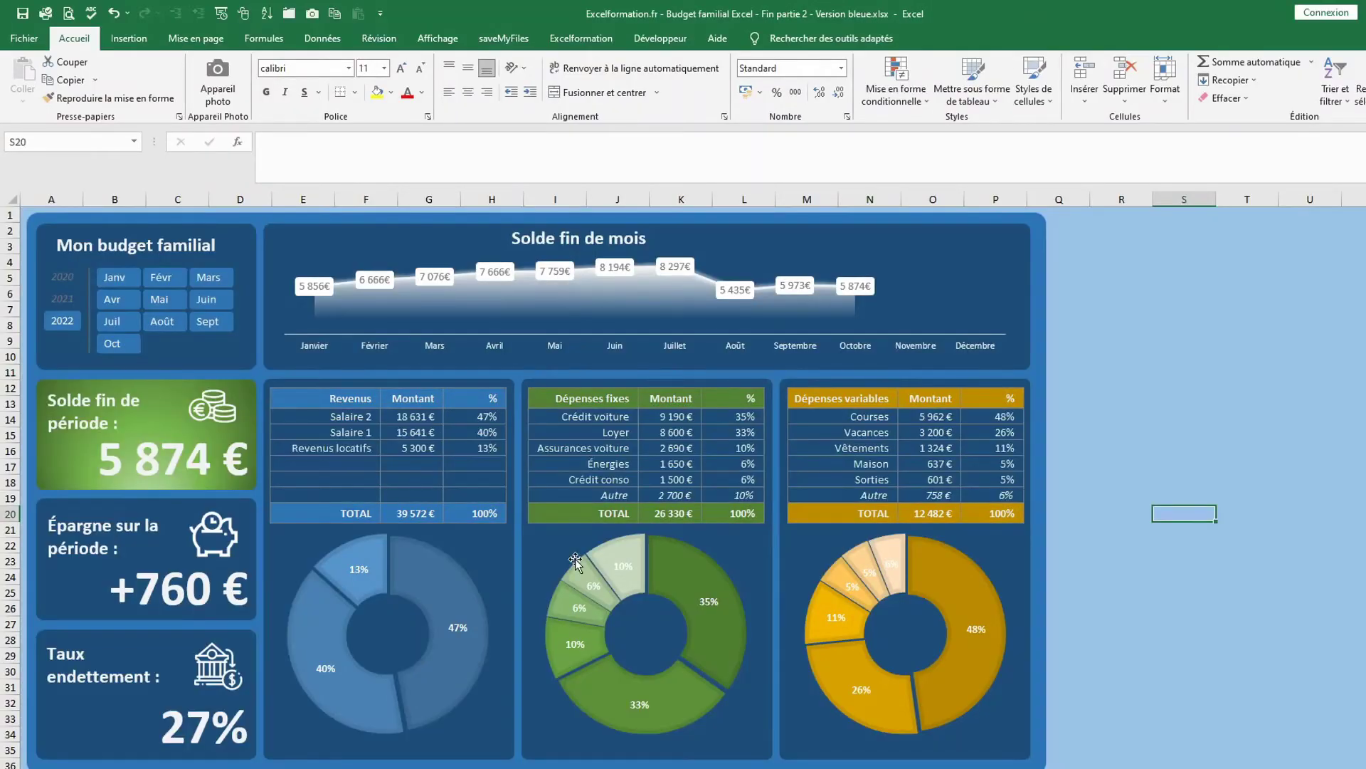